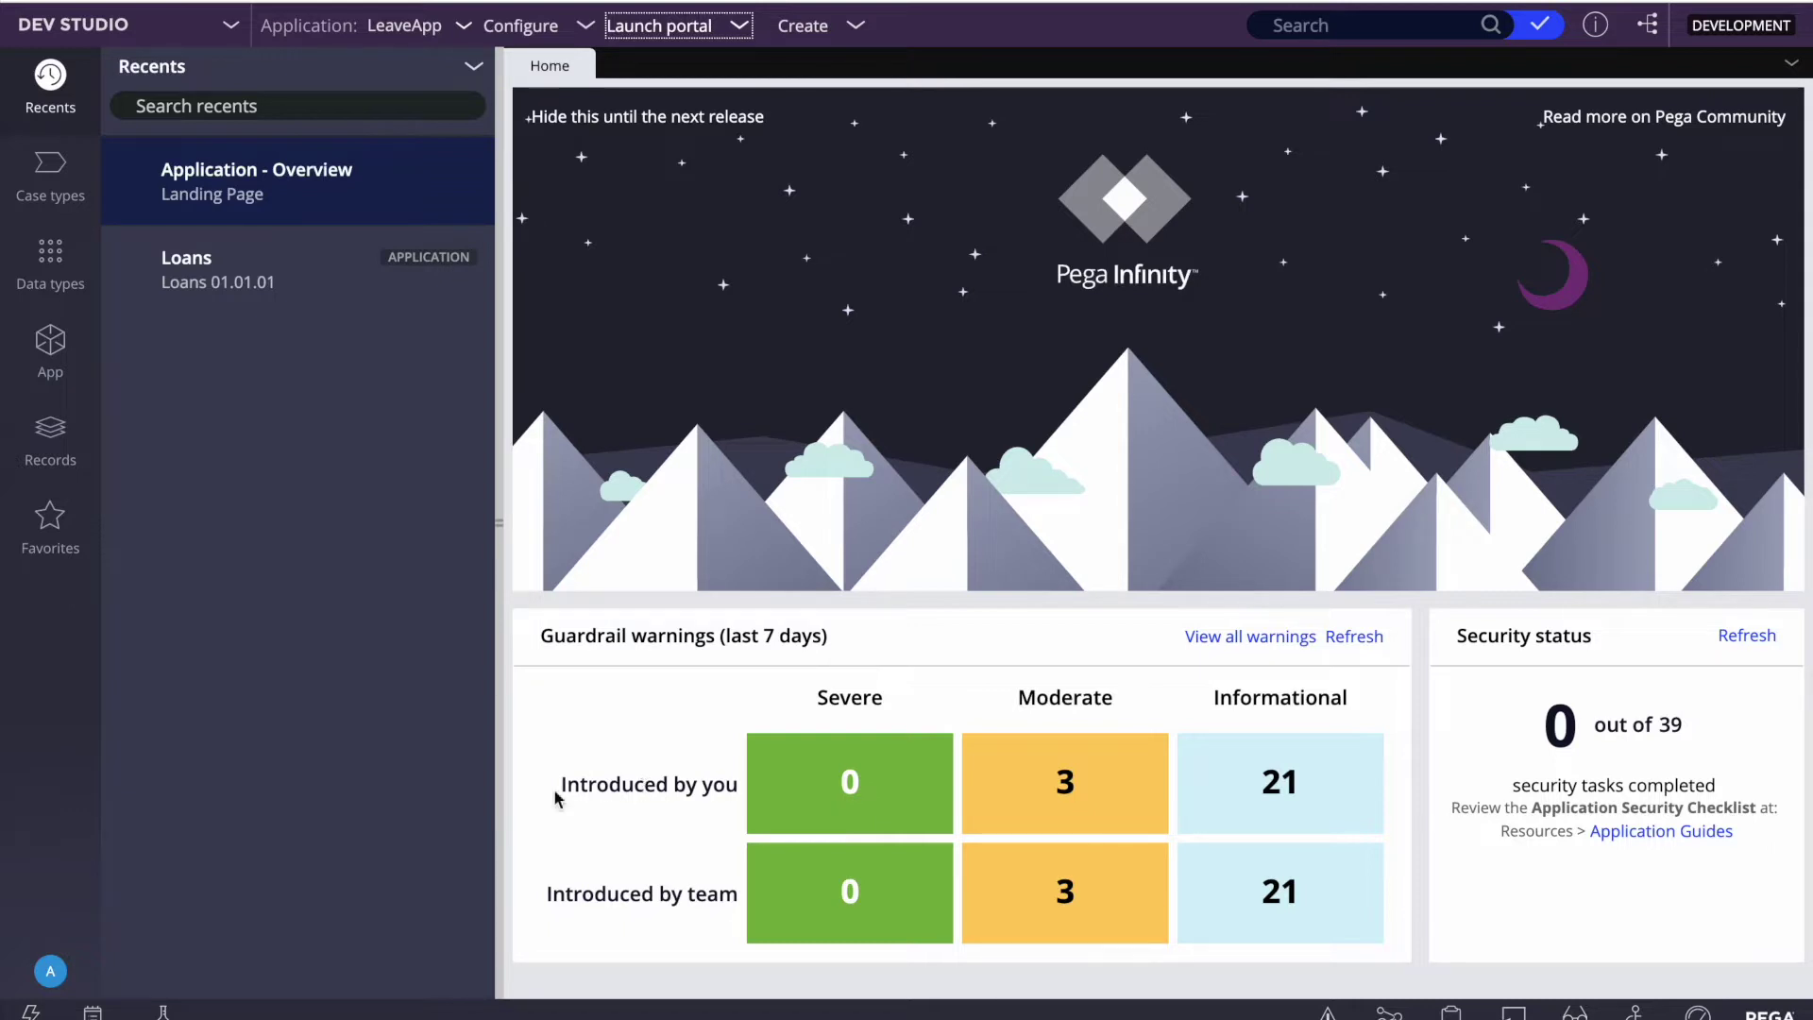
Step: Open the Dev Studio switcher to list the available studios
click(125, 31)
Step: Switch to App Studio and scroll through the LeaveApp application overview
click(192, 64)
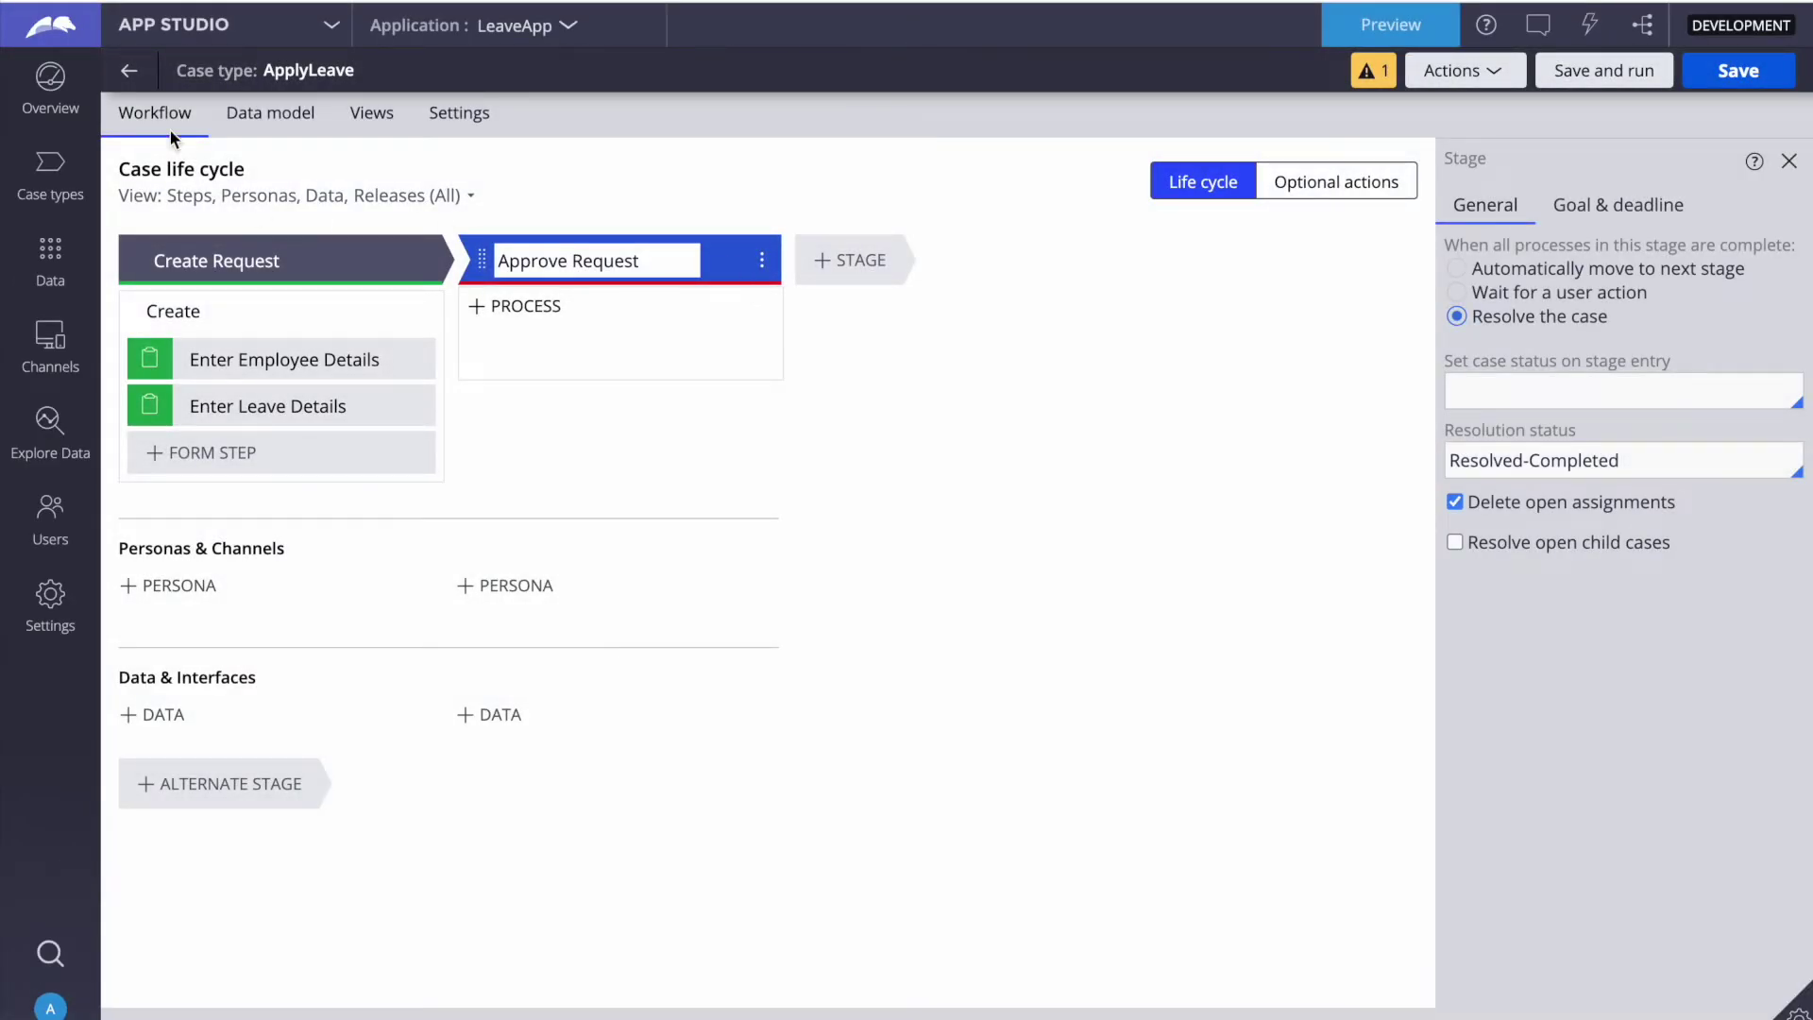
click(59, 94)
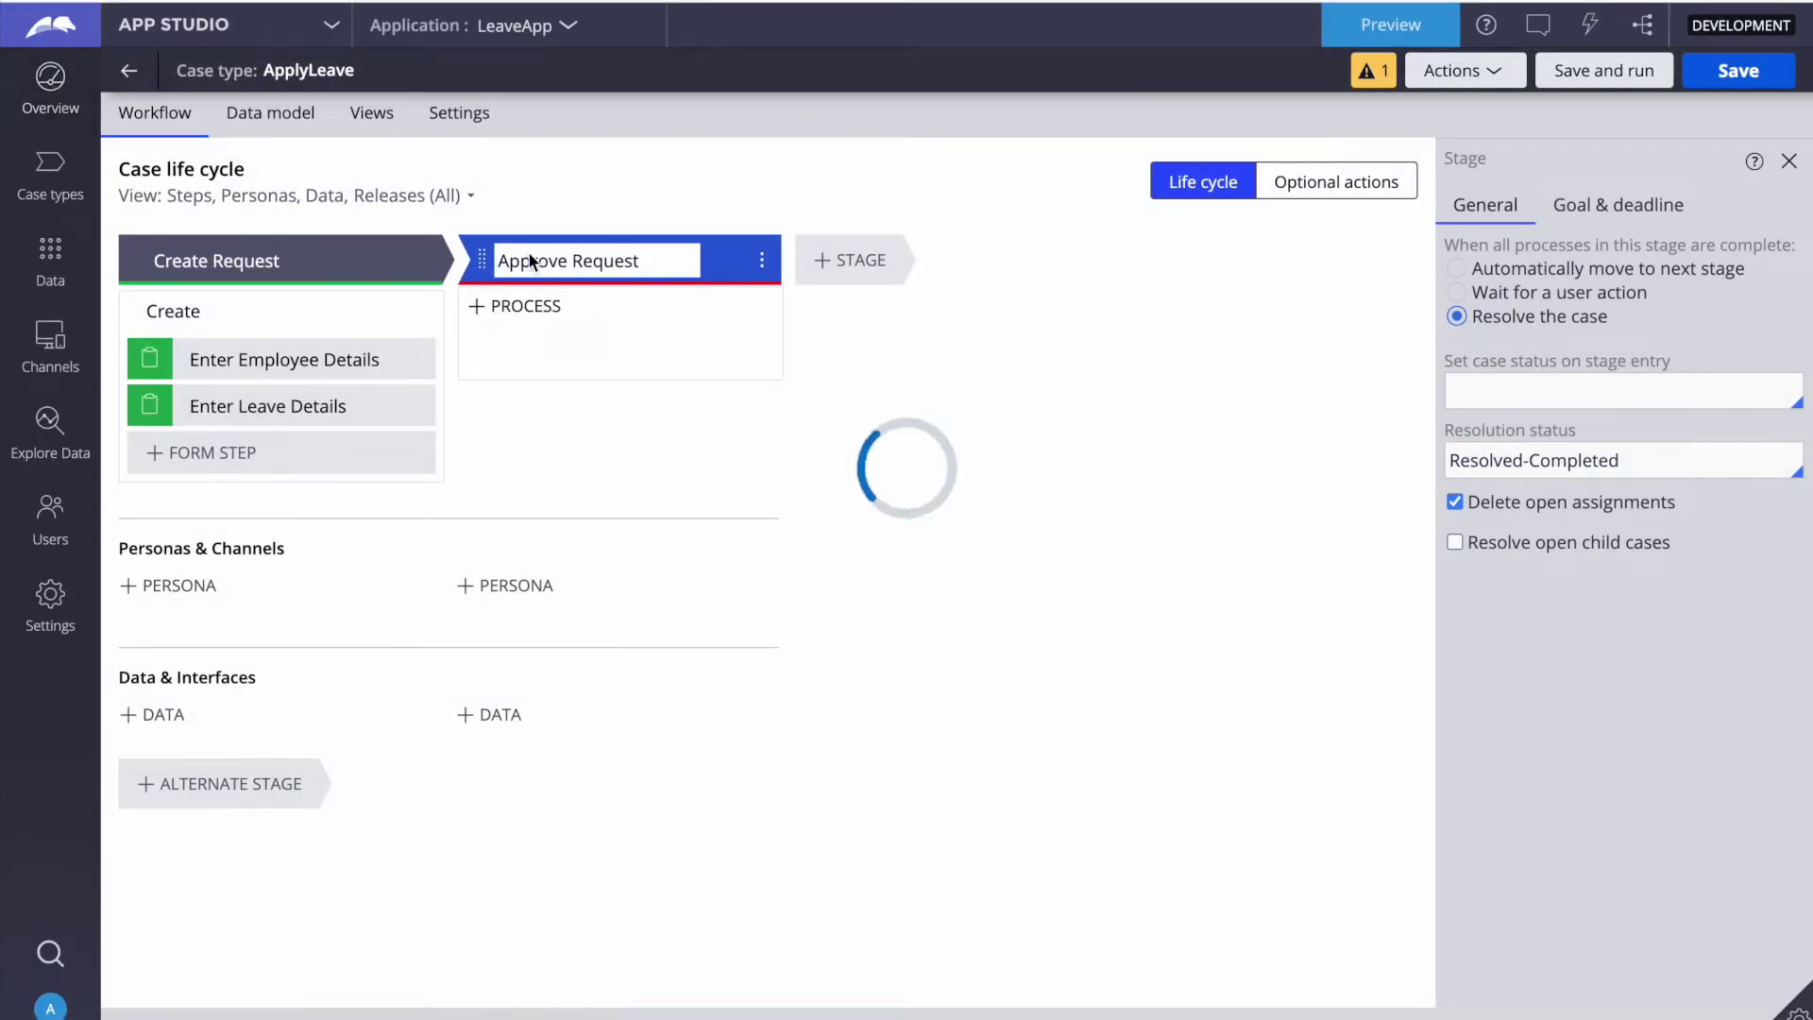
scroll(755, 699, down, 2)
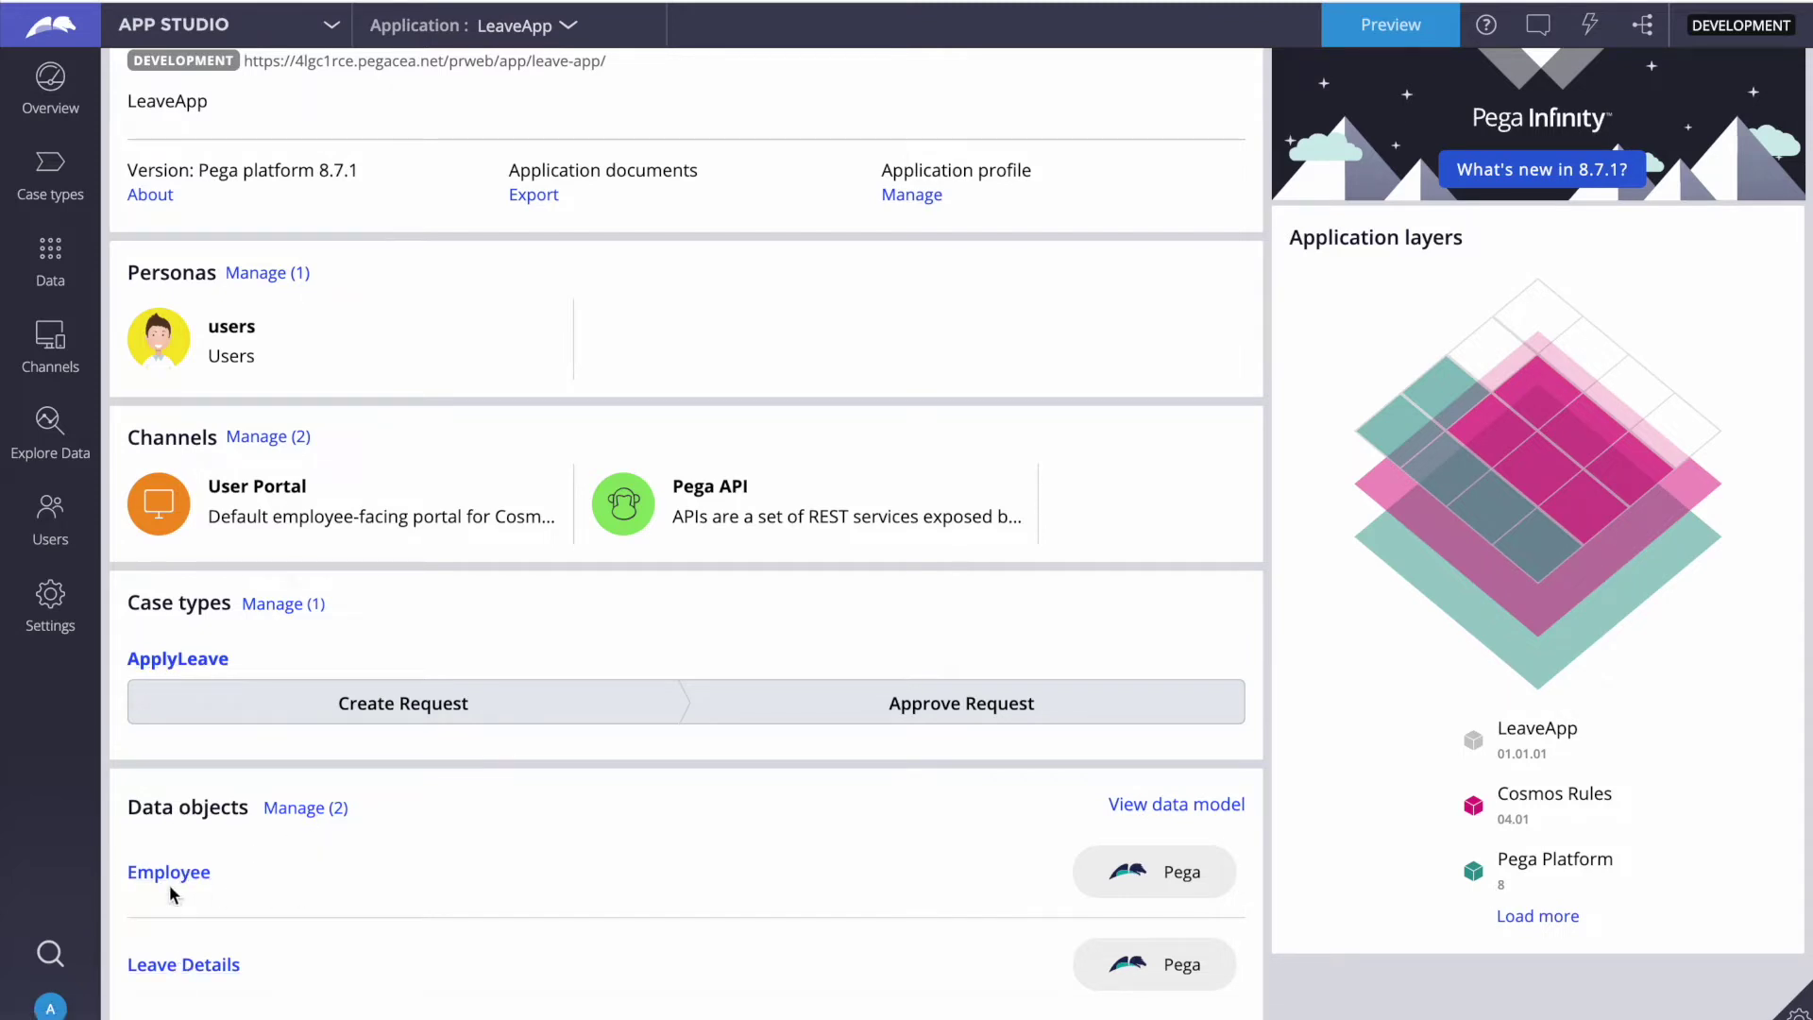
Step: Inspect the fields of the Employee data object, then the Leave Details data object
click(169, 873)
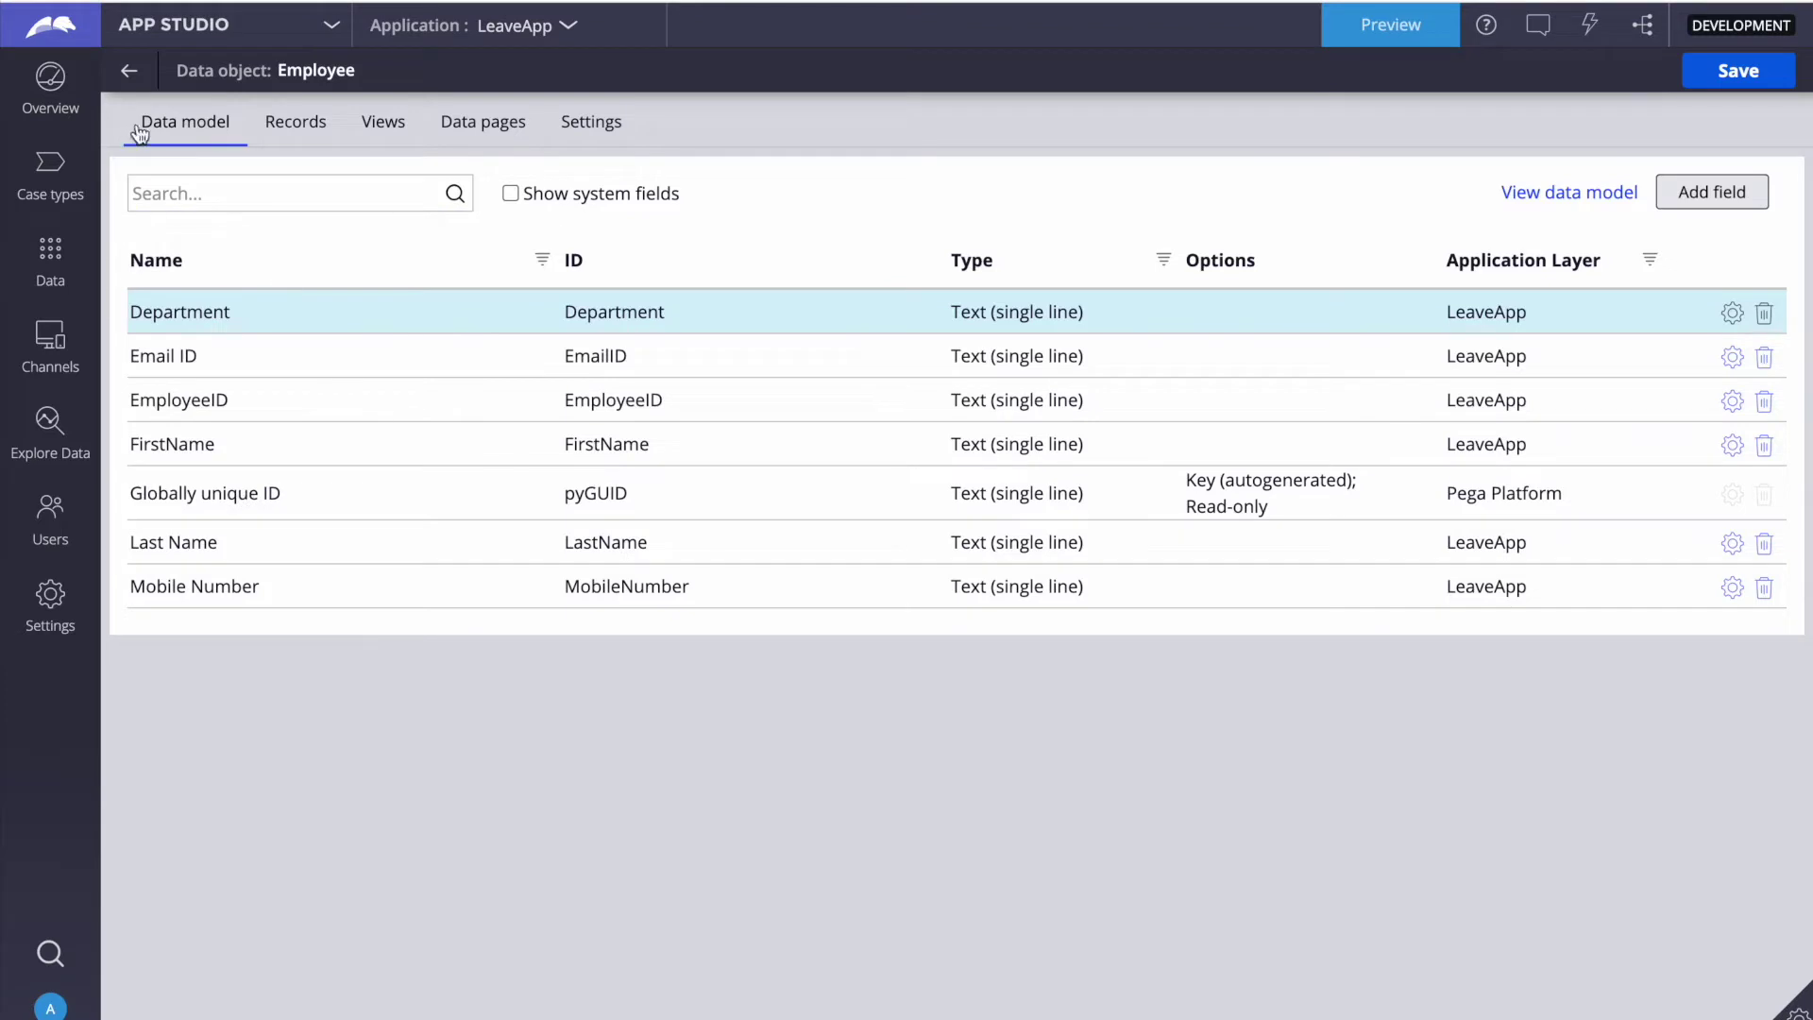
click(129, 75)
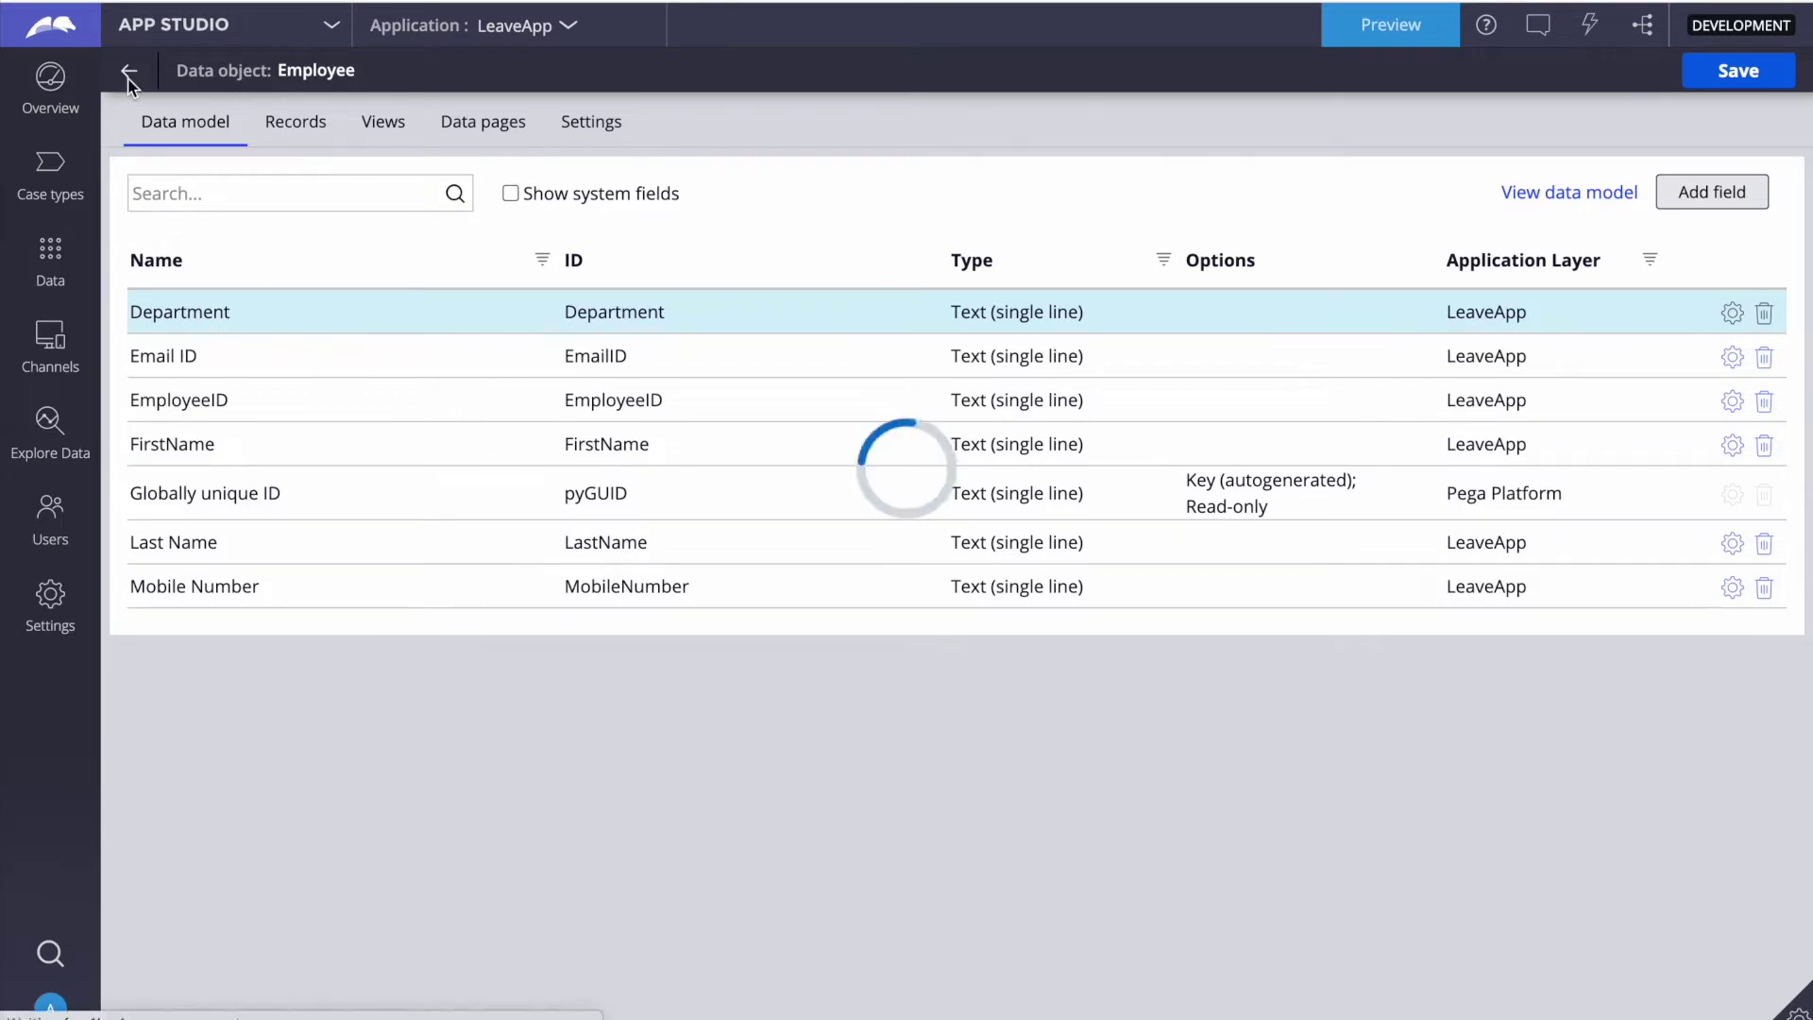
scroll(528, 723, down, 2)
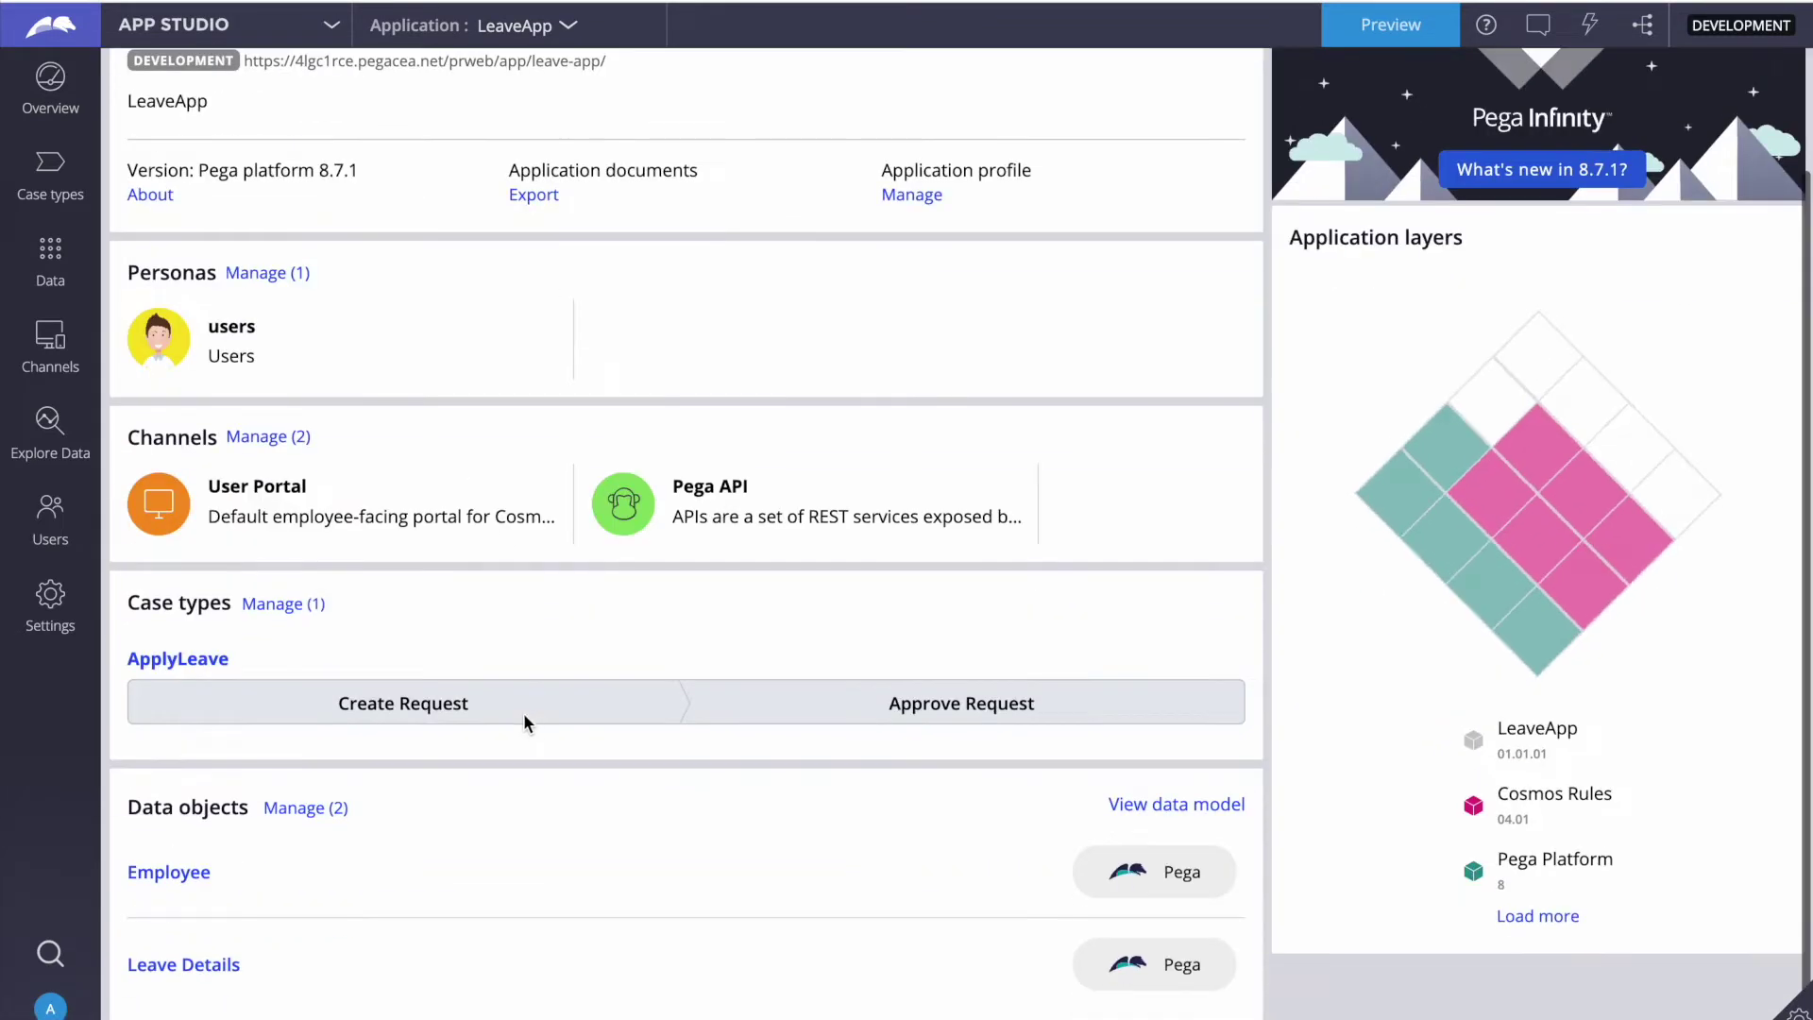
click(193, 967)
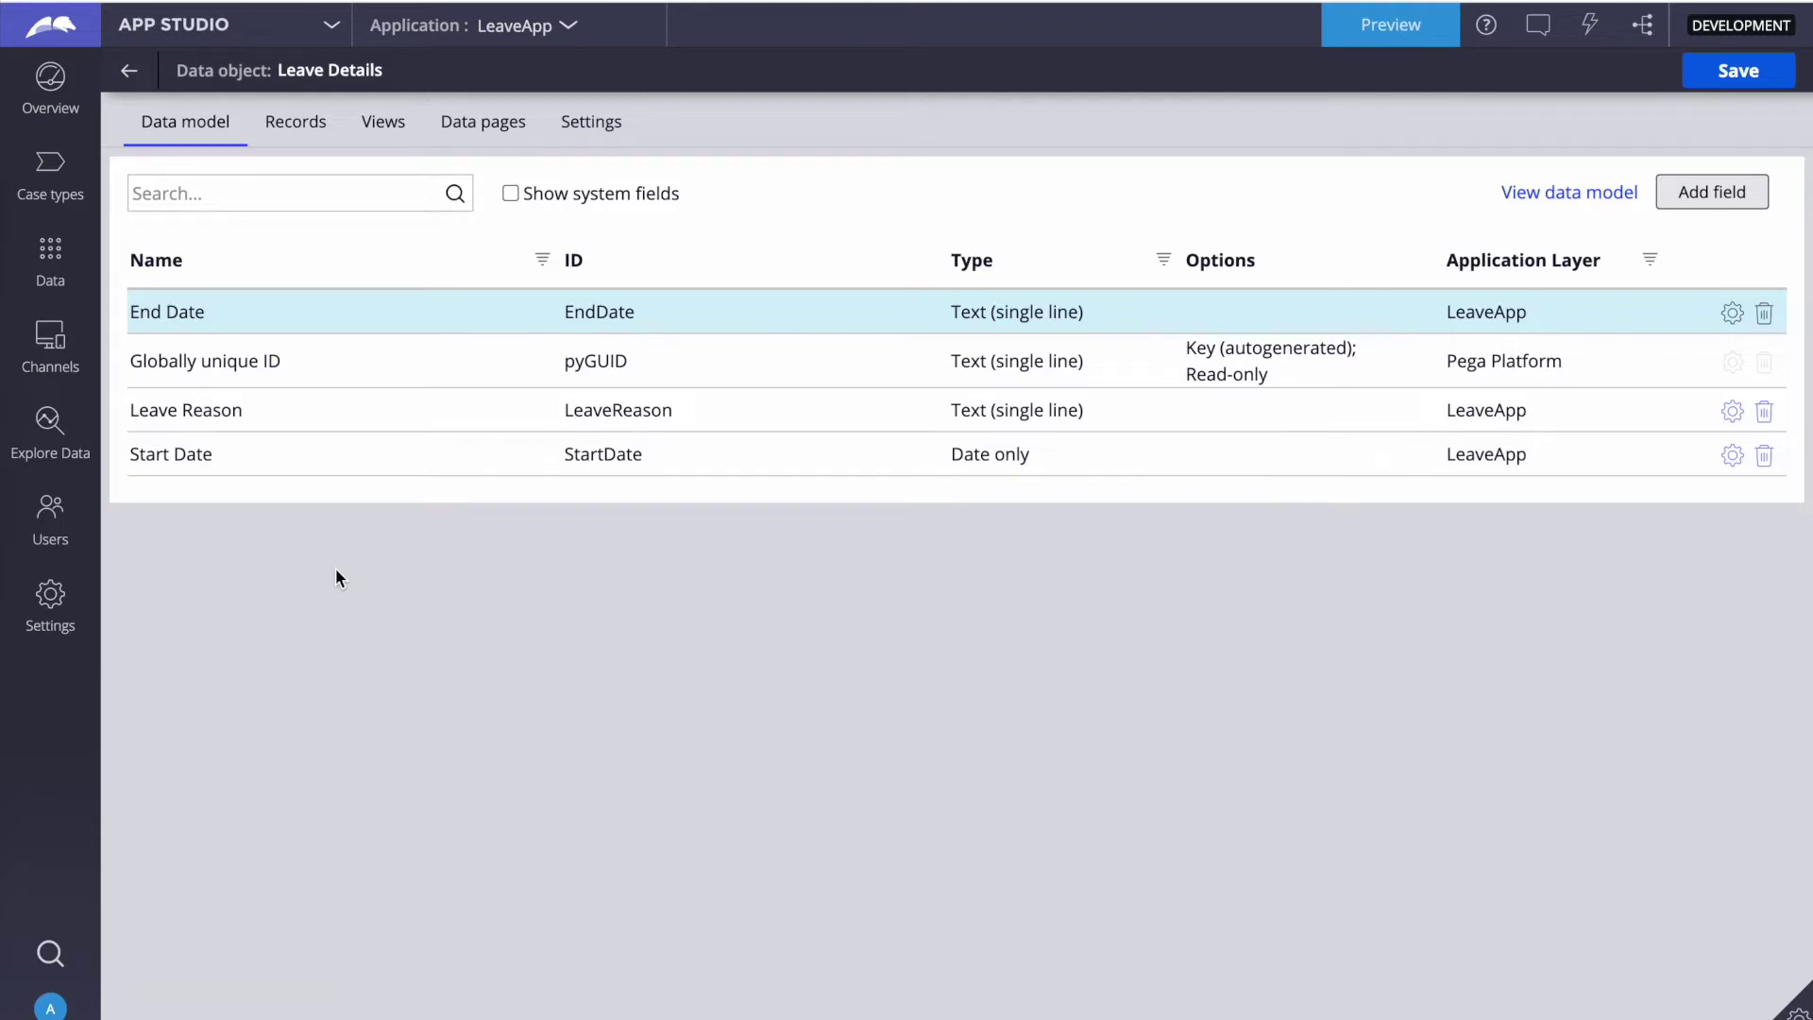
click(129, 79)
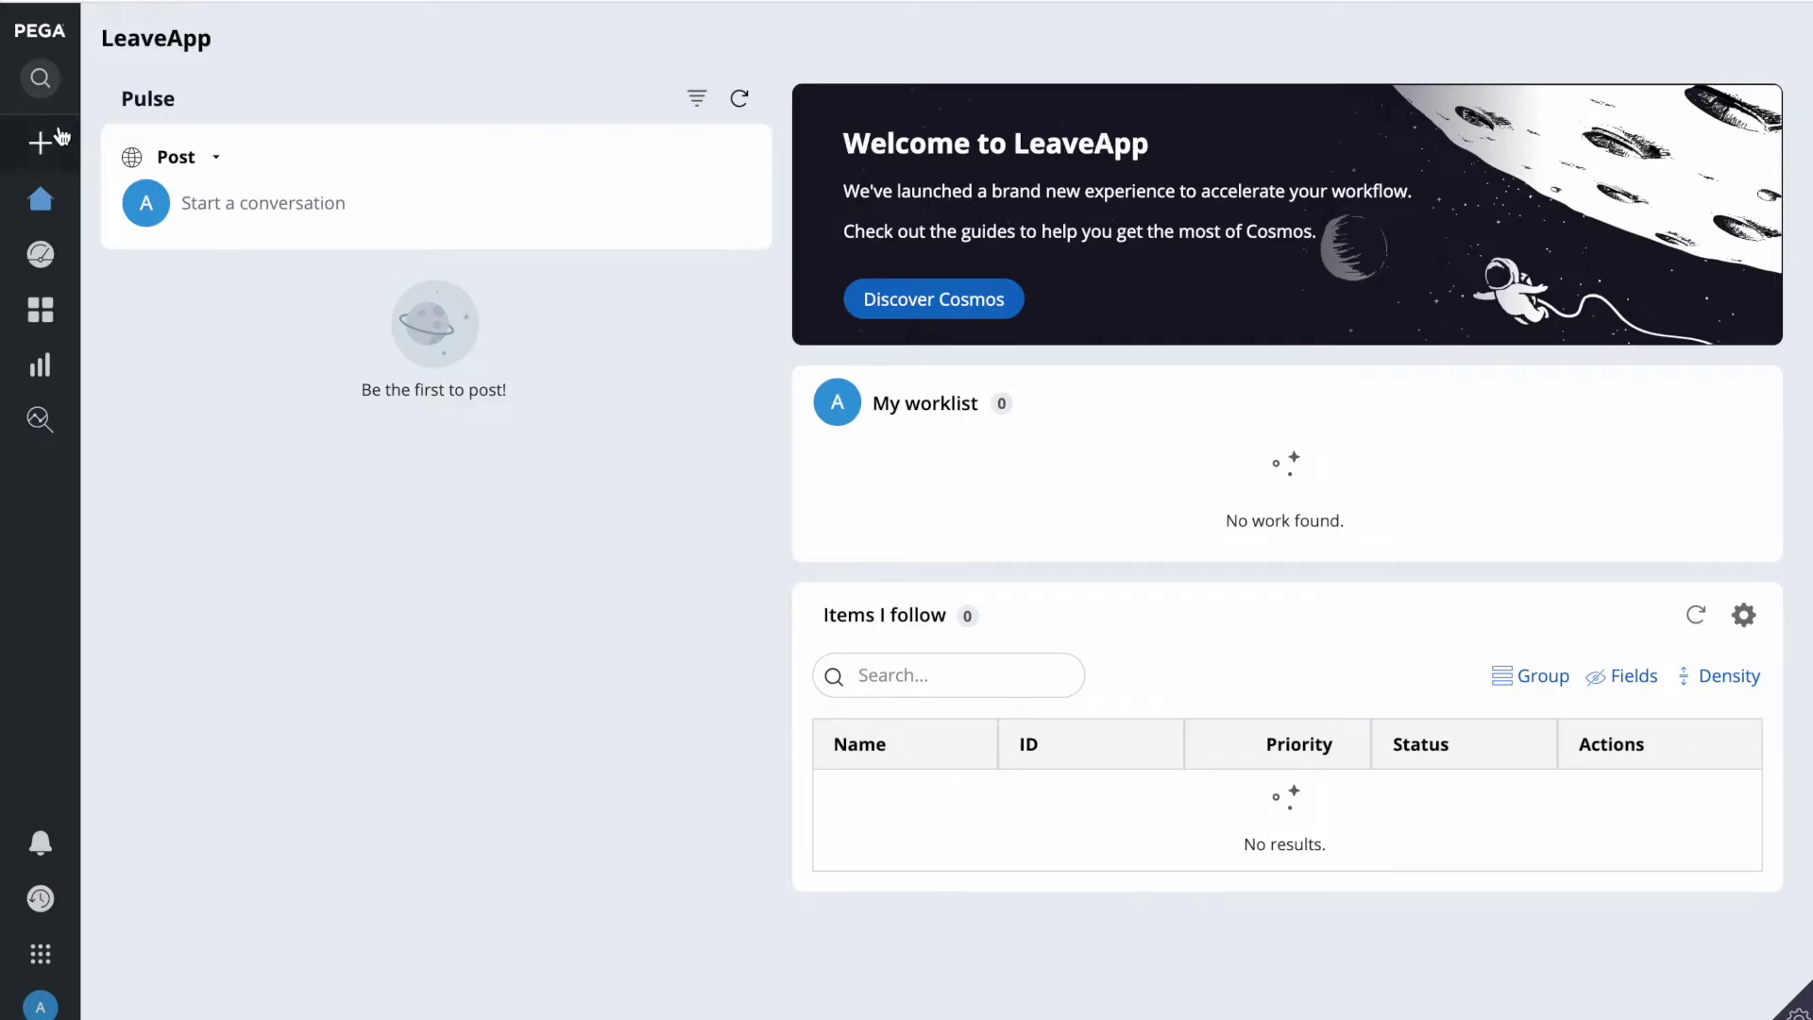
Step: Start a new ApplyLeave case from the Create menu in the portal
click(41, 143)
click(132, 198)
click(46, 148)
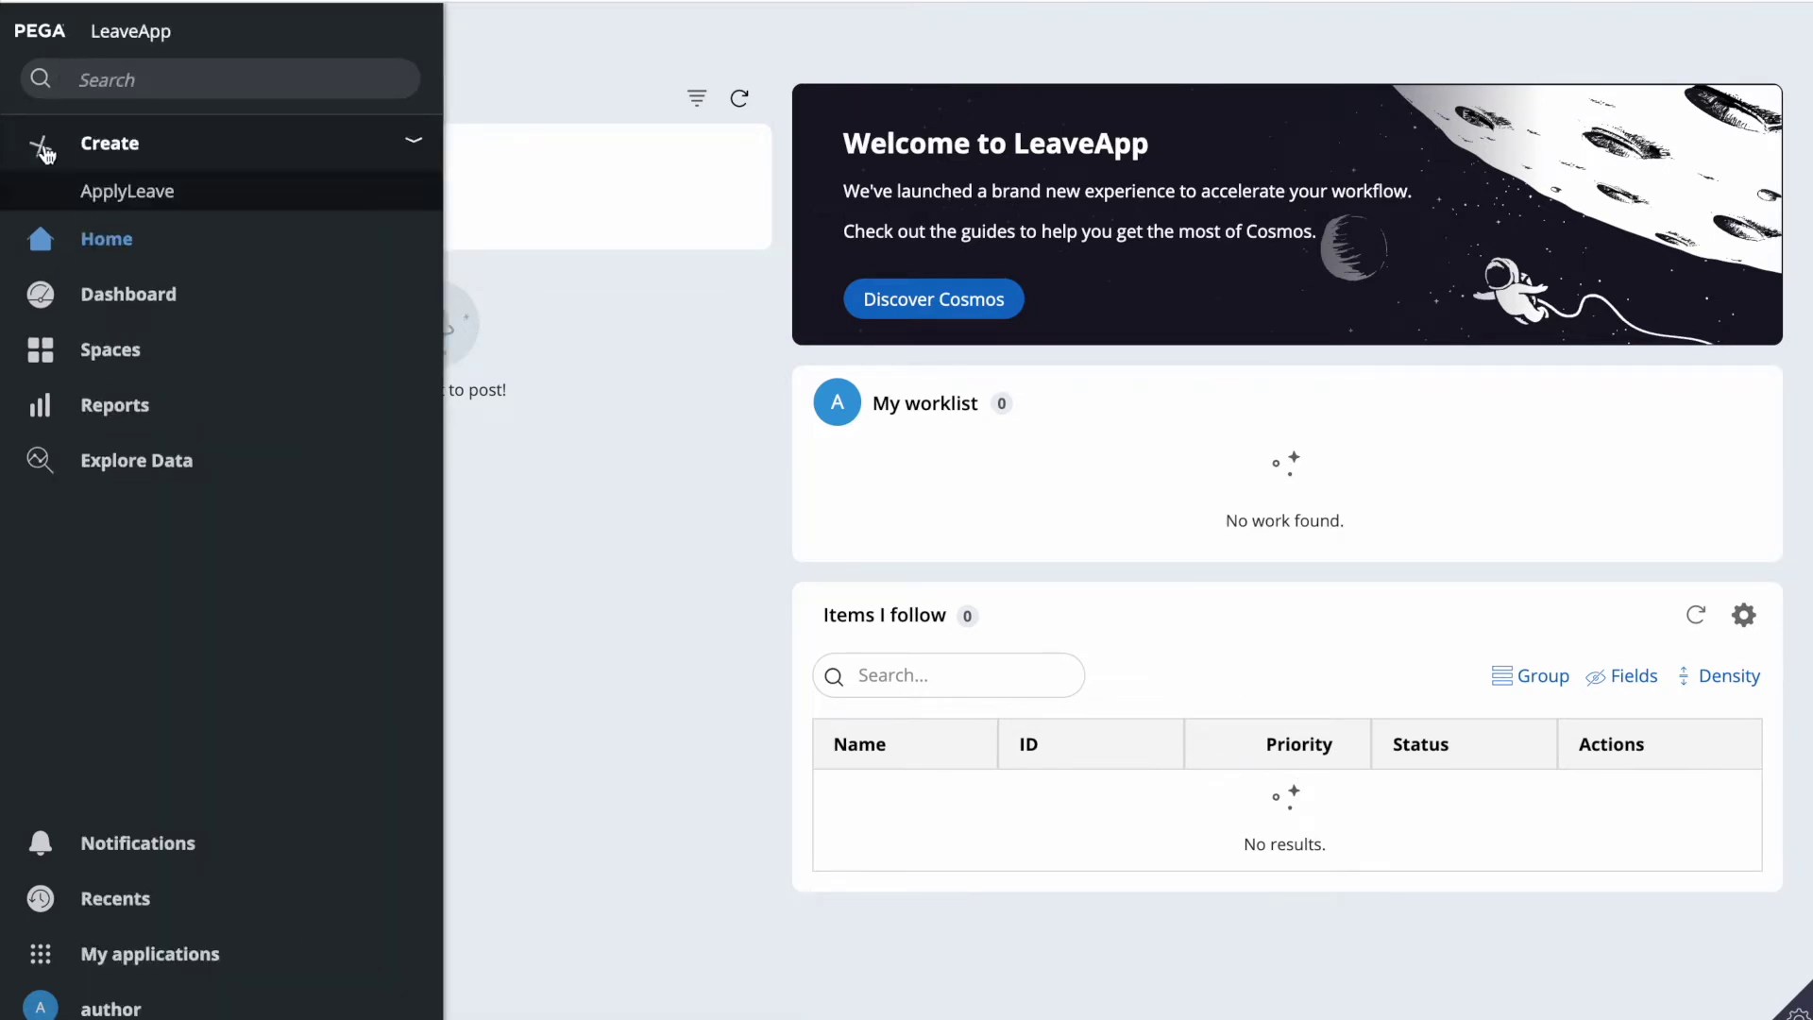
click(116, 199)
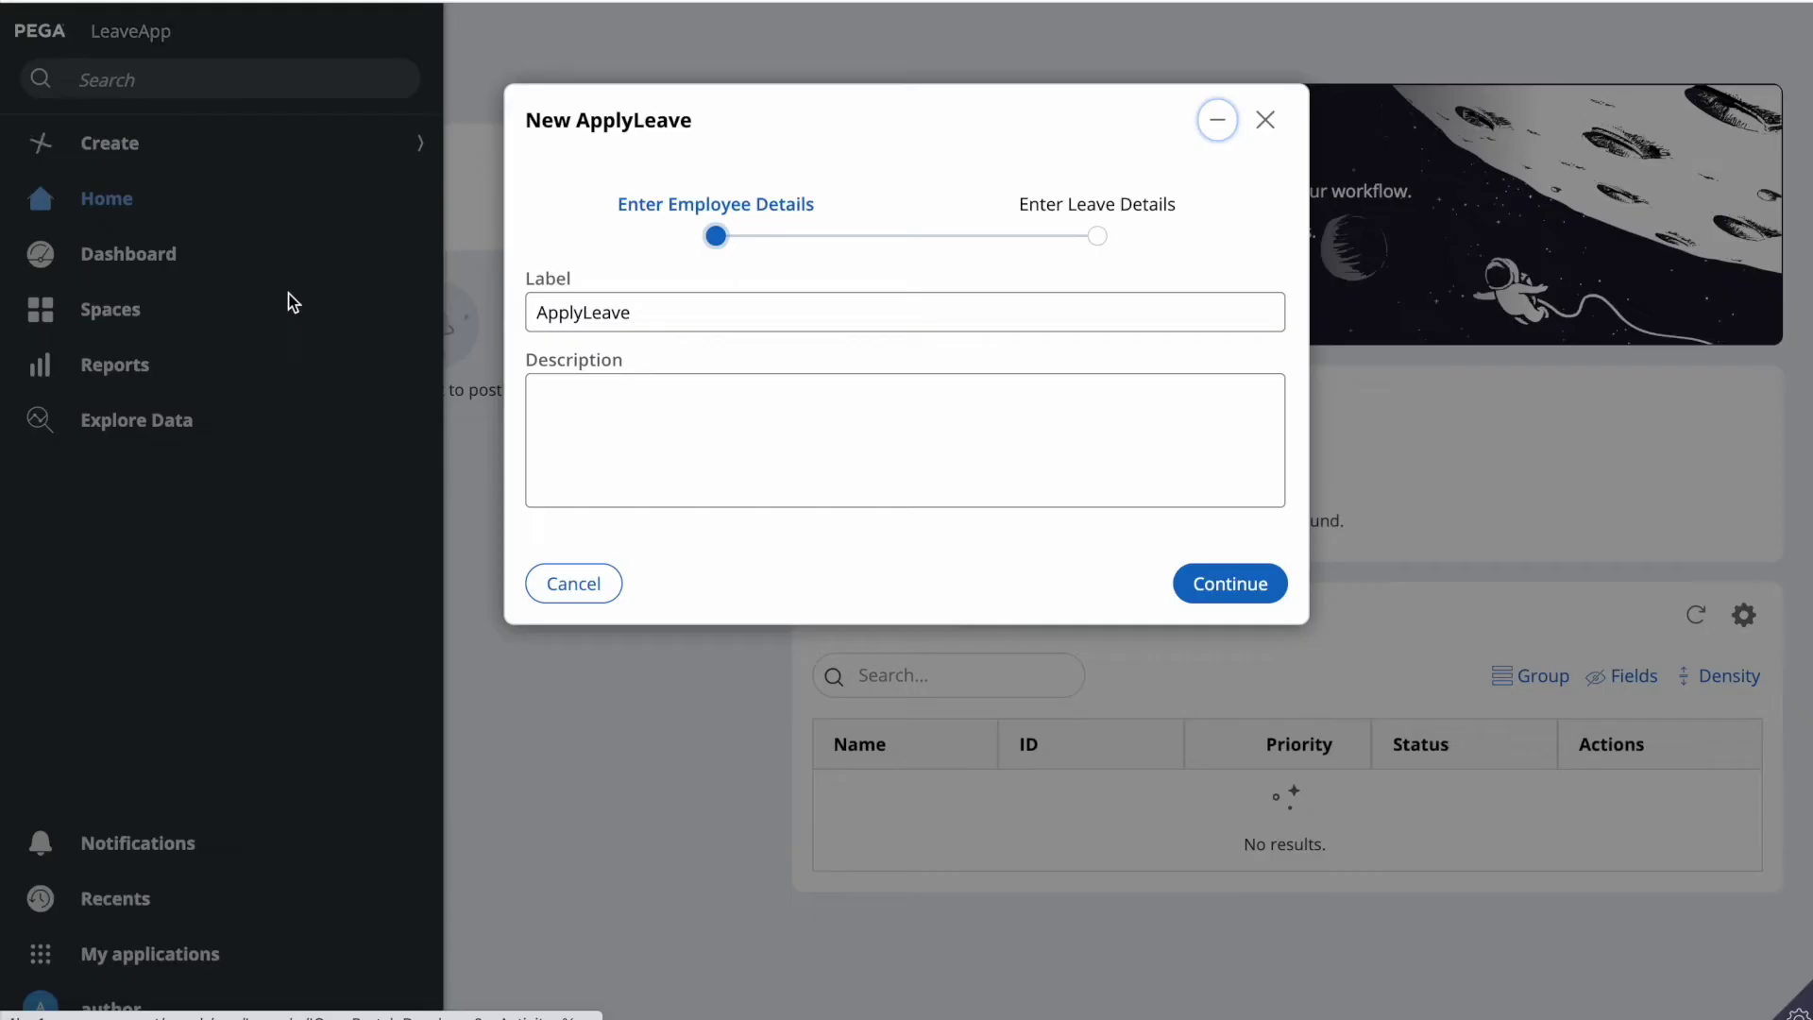
click(660, 316)
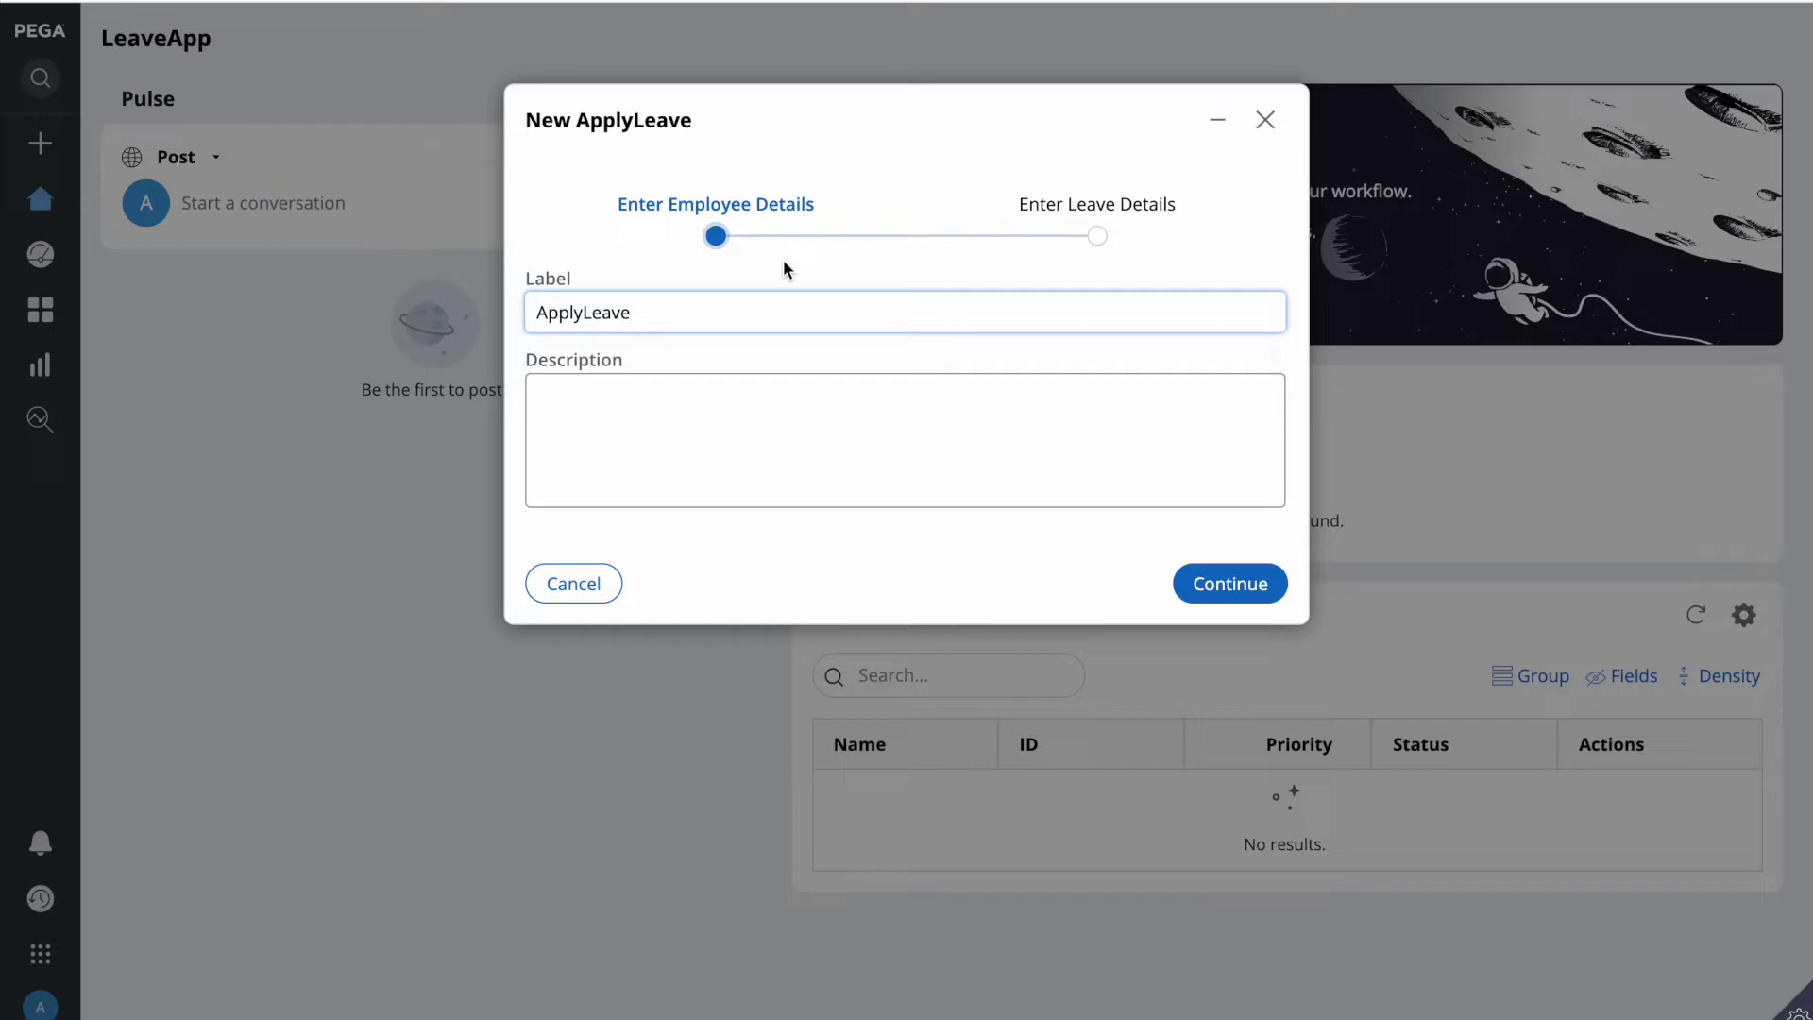
Step: Jump to the Enter Leave Details step, then save and close the case unsubmitted
click(1100, 245)
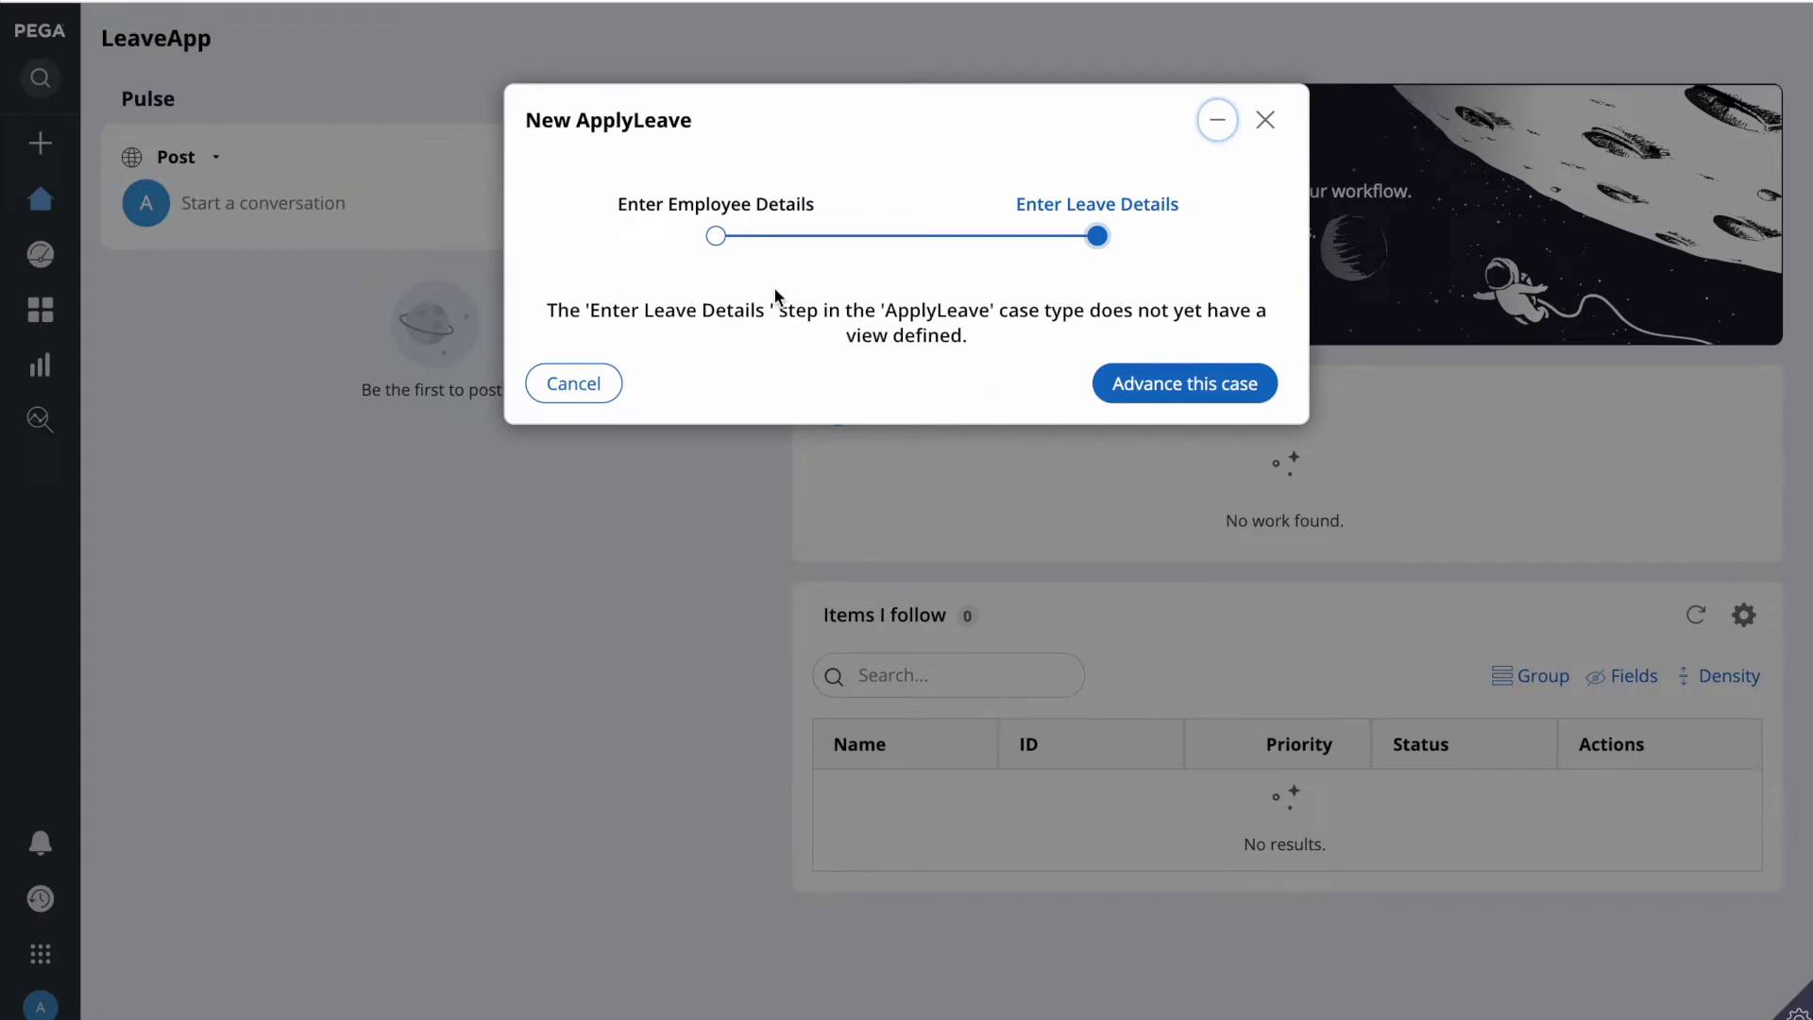
click(1270, 125)
click(700, 235)
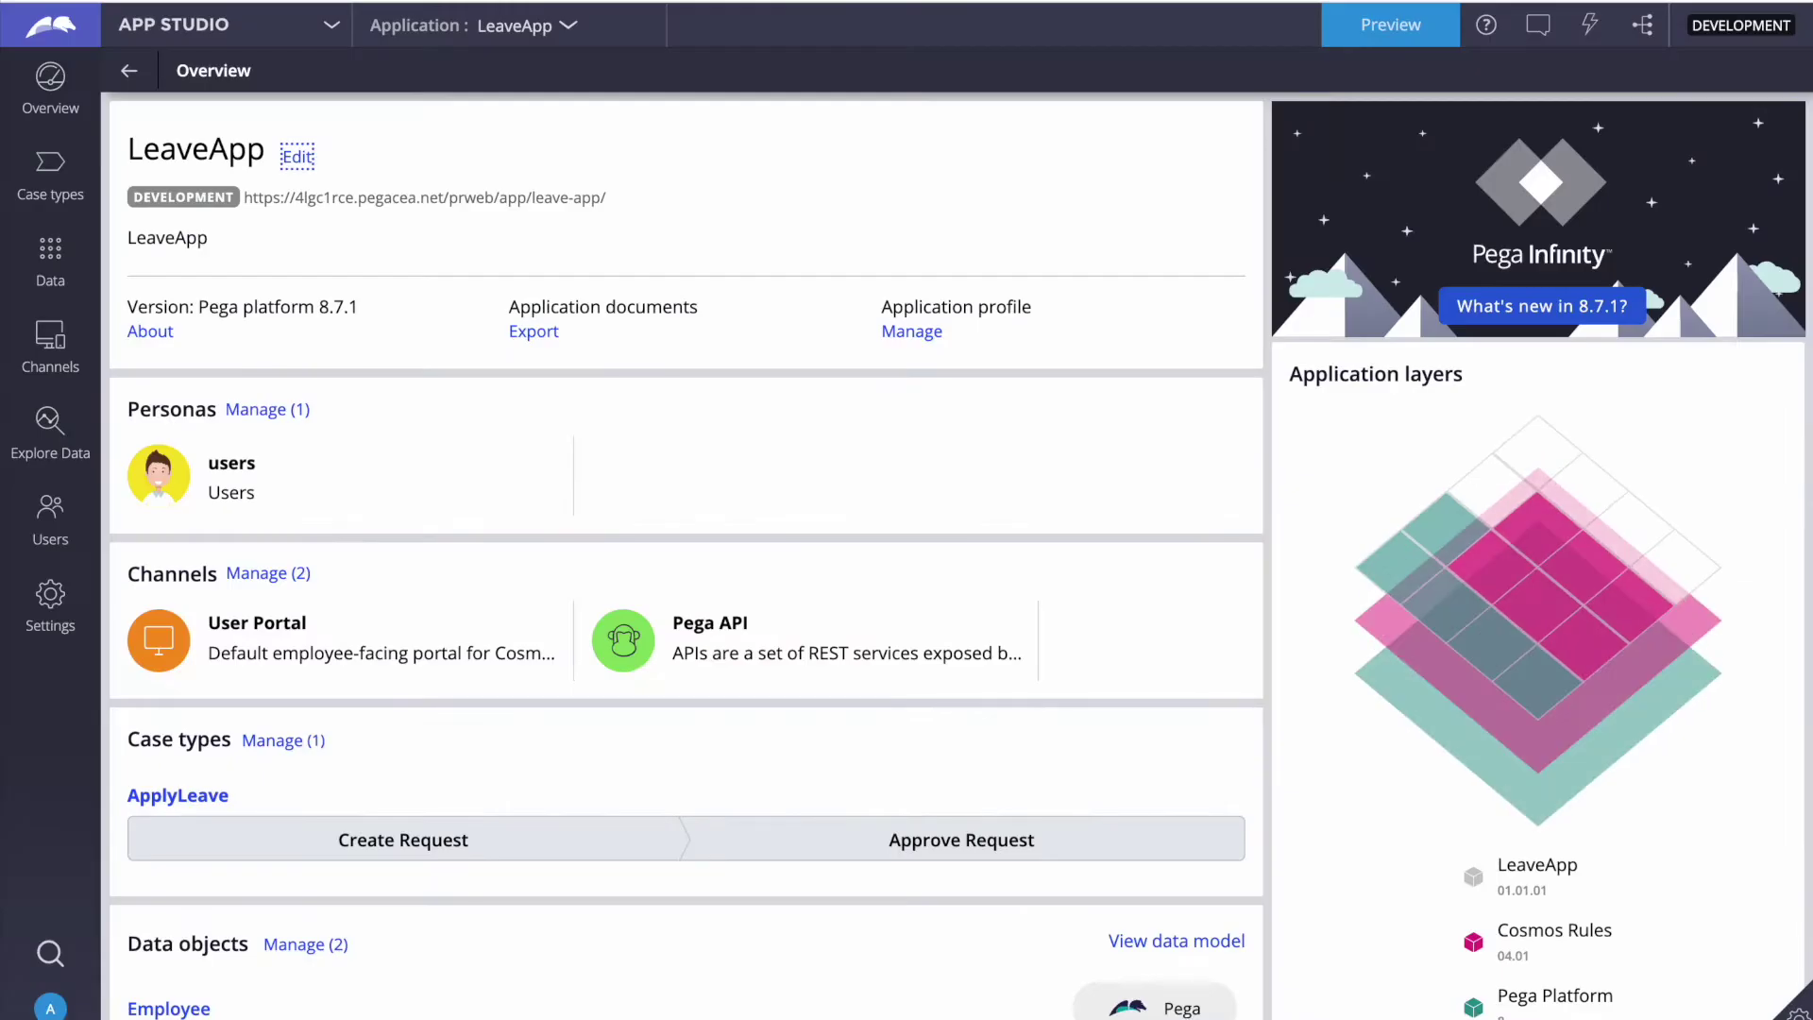
Step: Open the ApplyLeave case type and select its Enter Employee Details step
scroll(303, 518, down, 2)
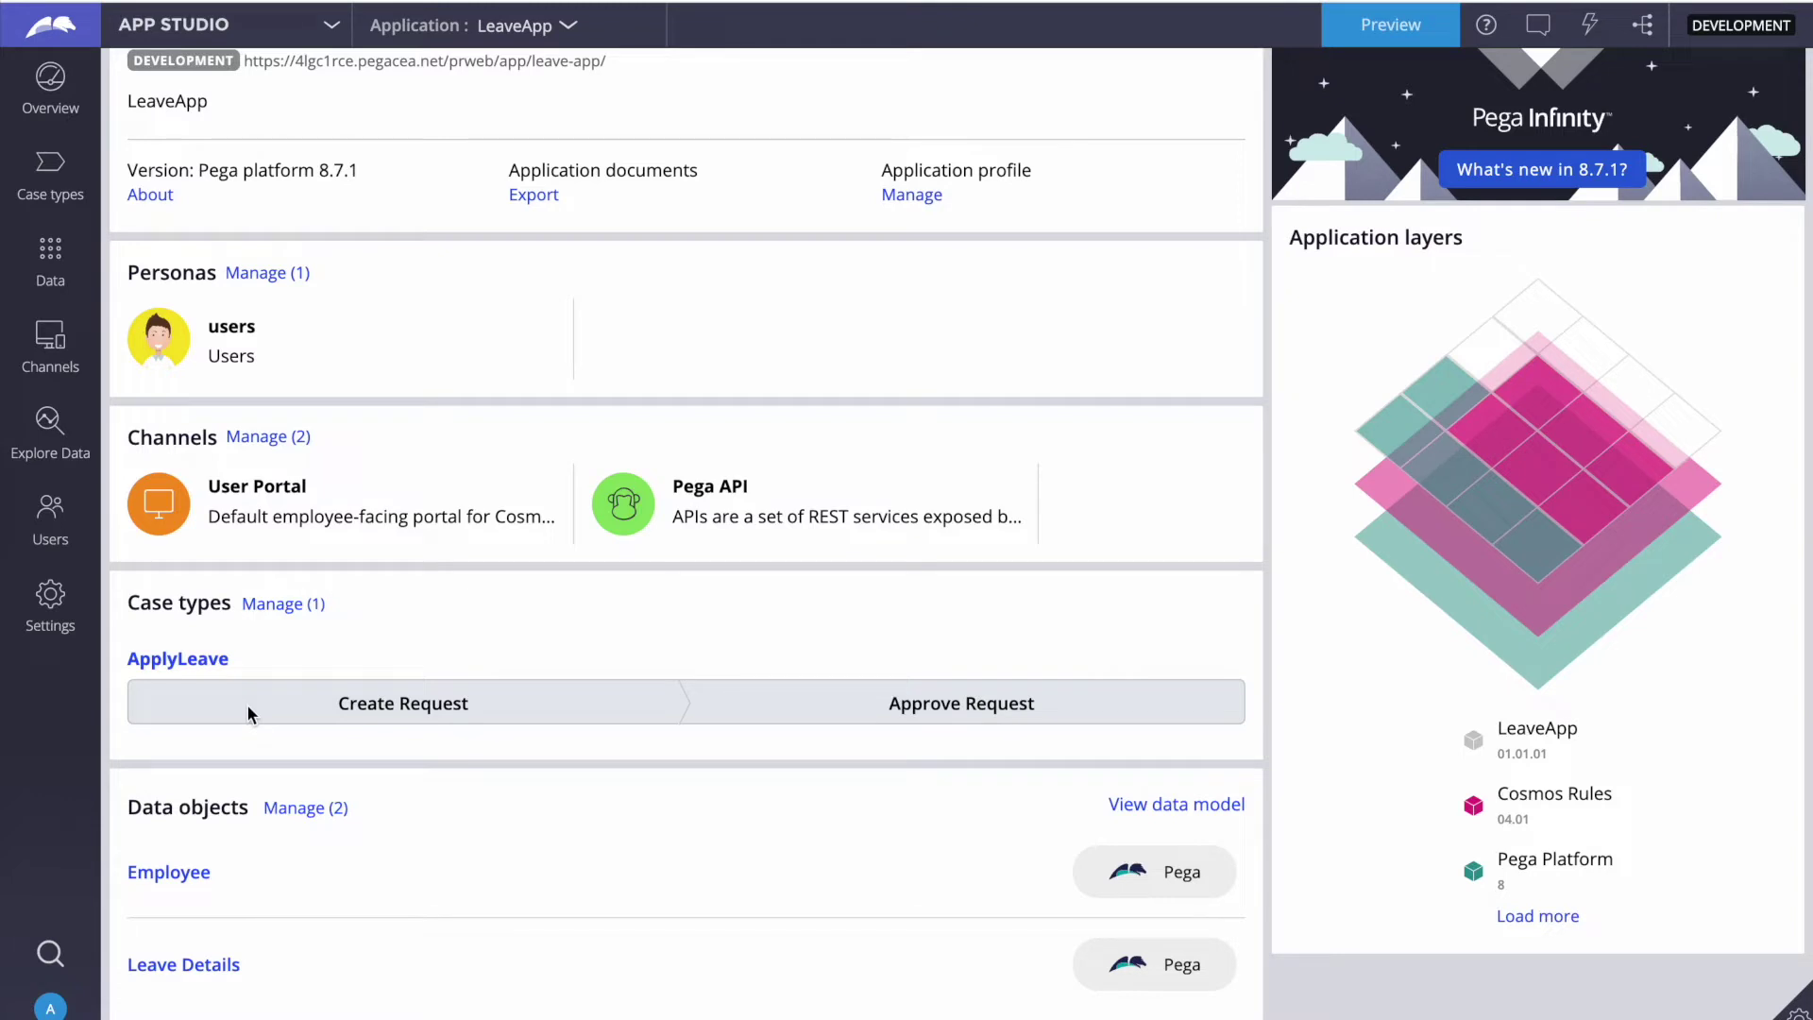
click(168, 661)
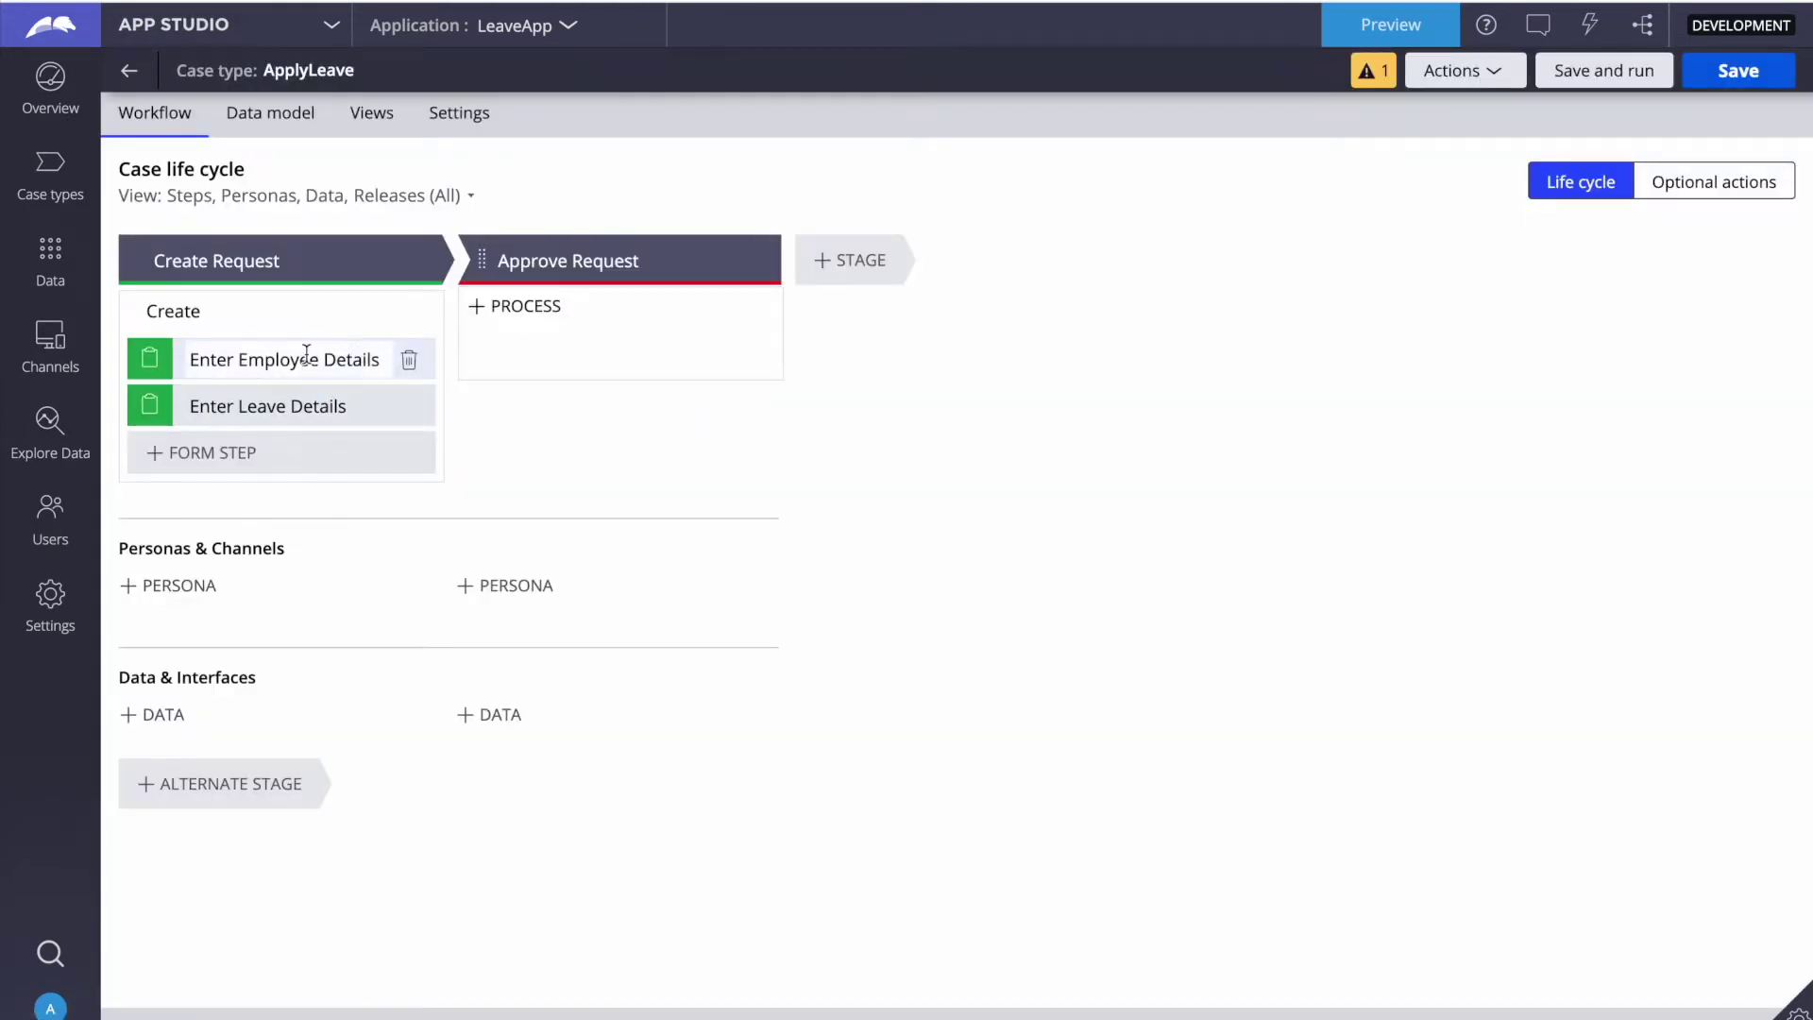
click(247, 264)
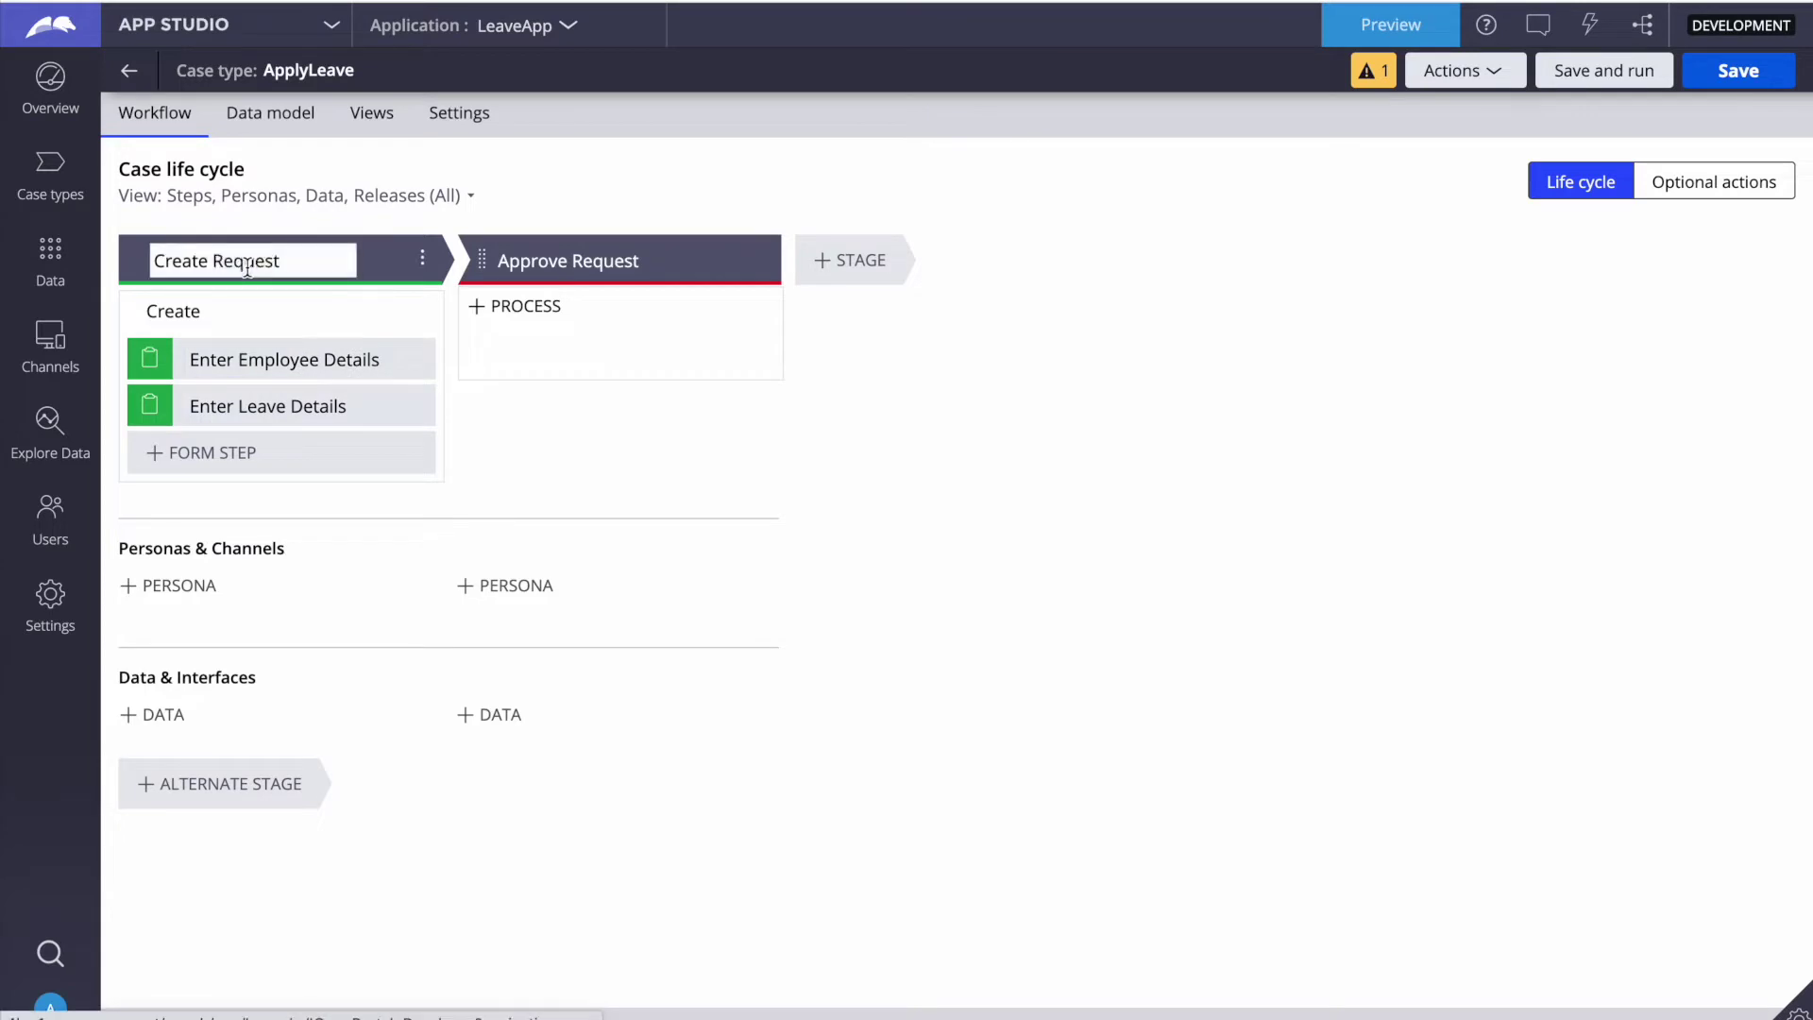
key(Return)
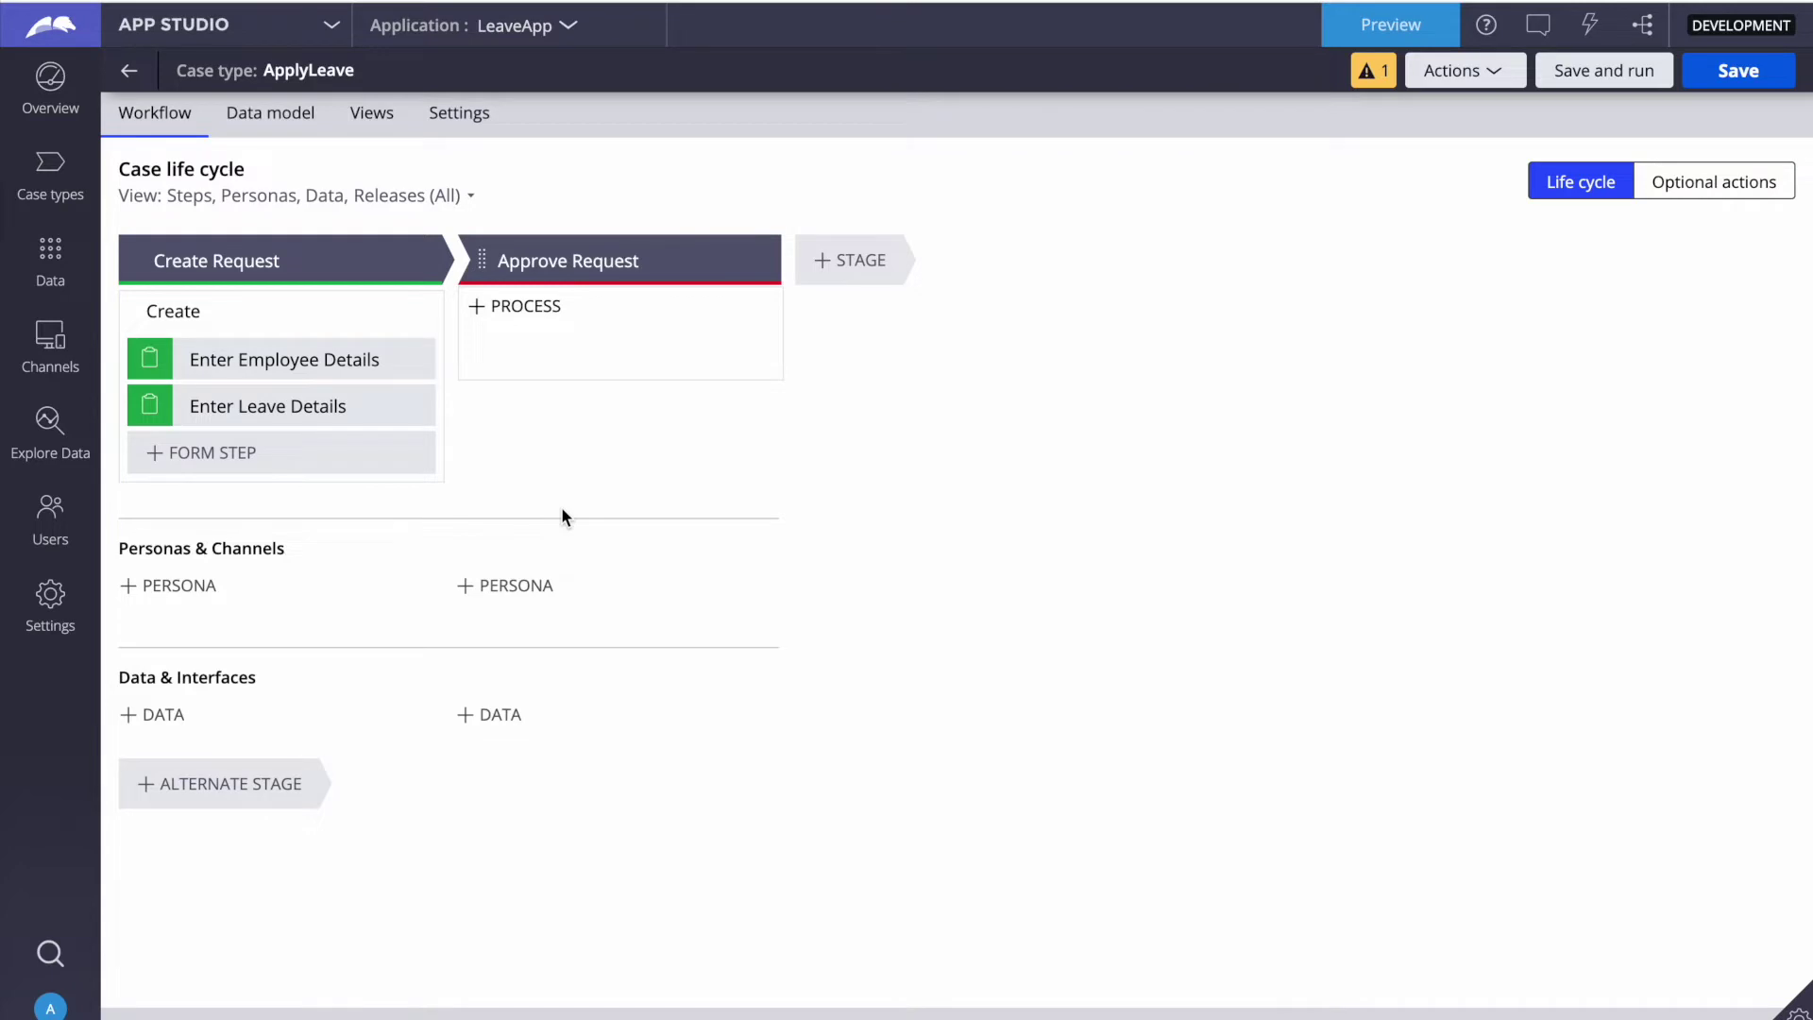
click(237, 356)
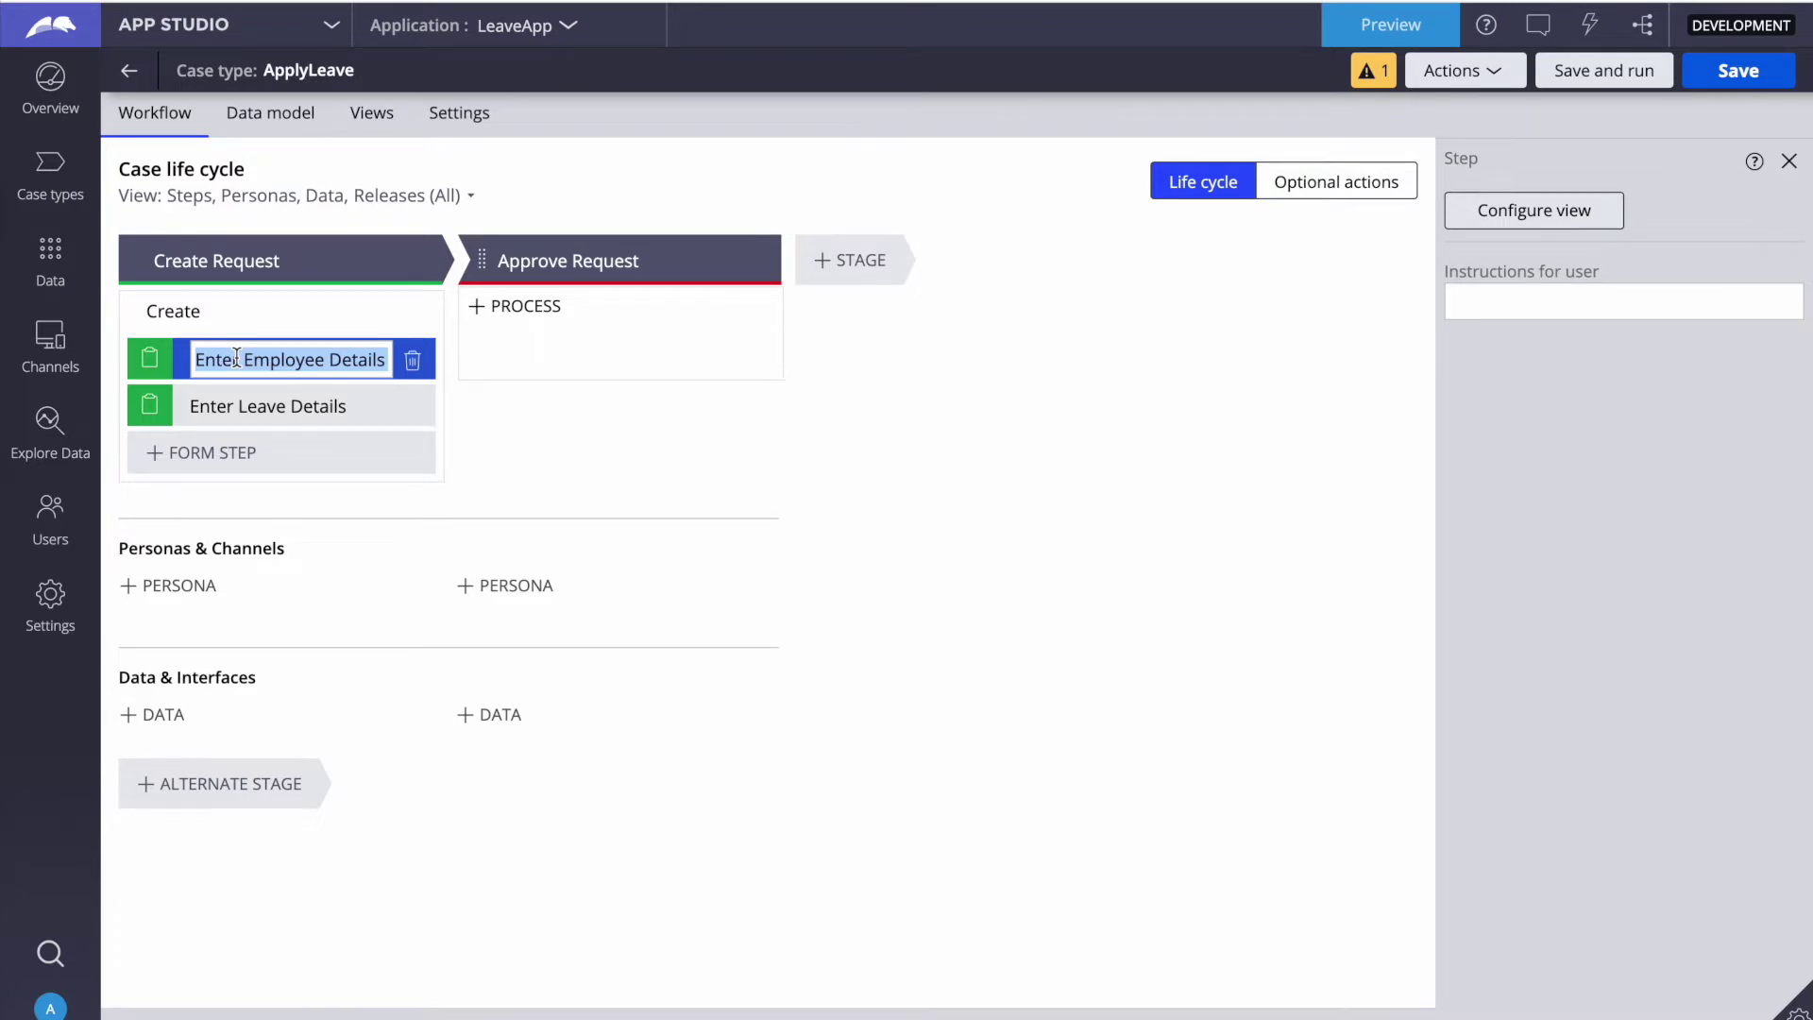
click(242, 359)
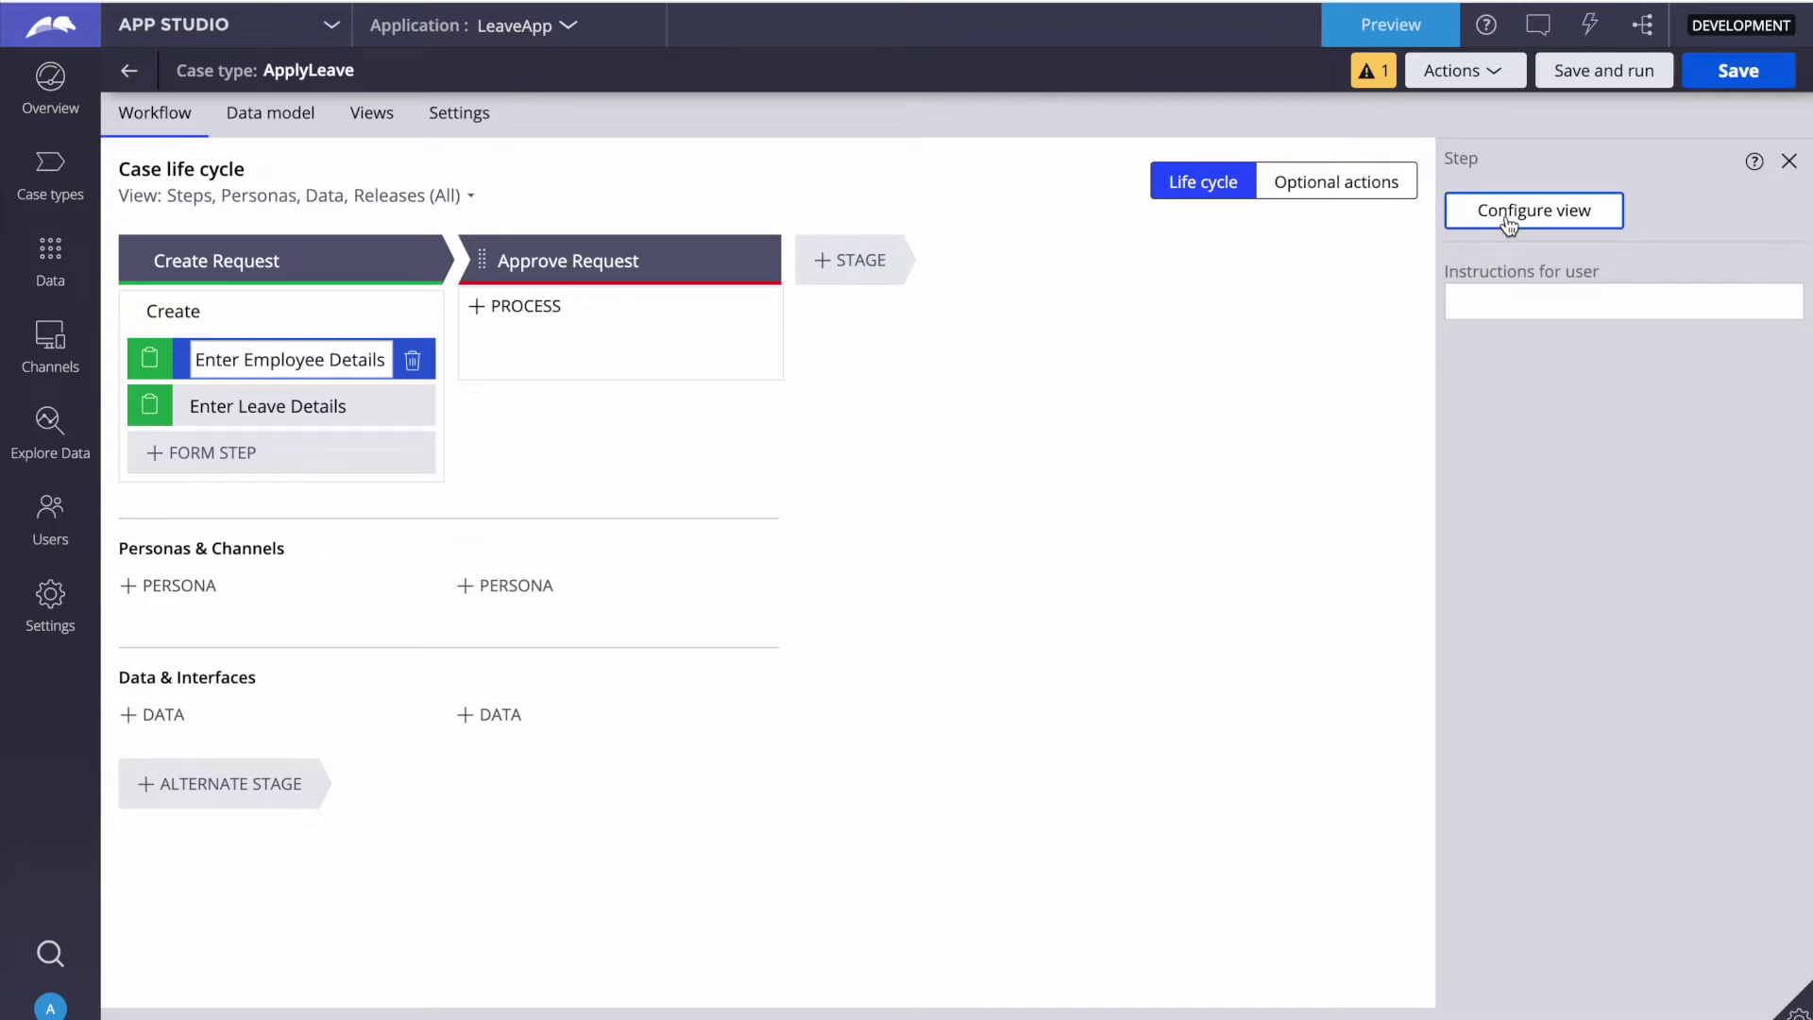
Step: In the Enter Employee Details view, delete the Label and Description fields and add a field
click(1508, 223)
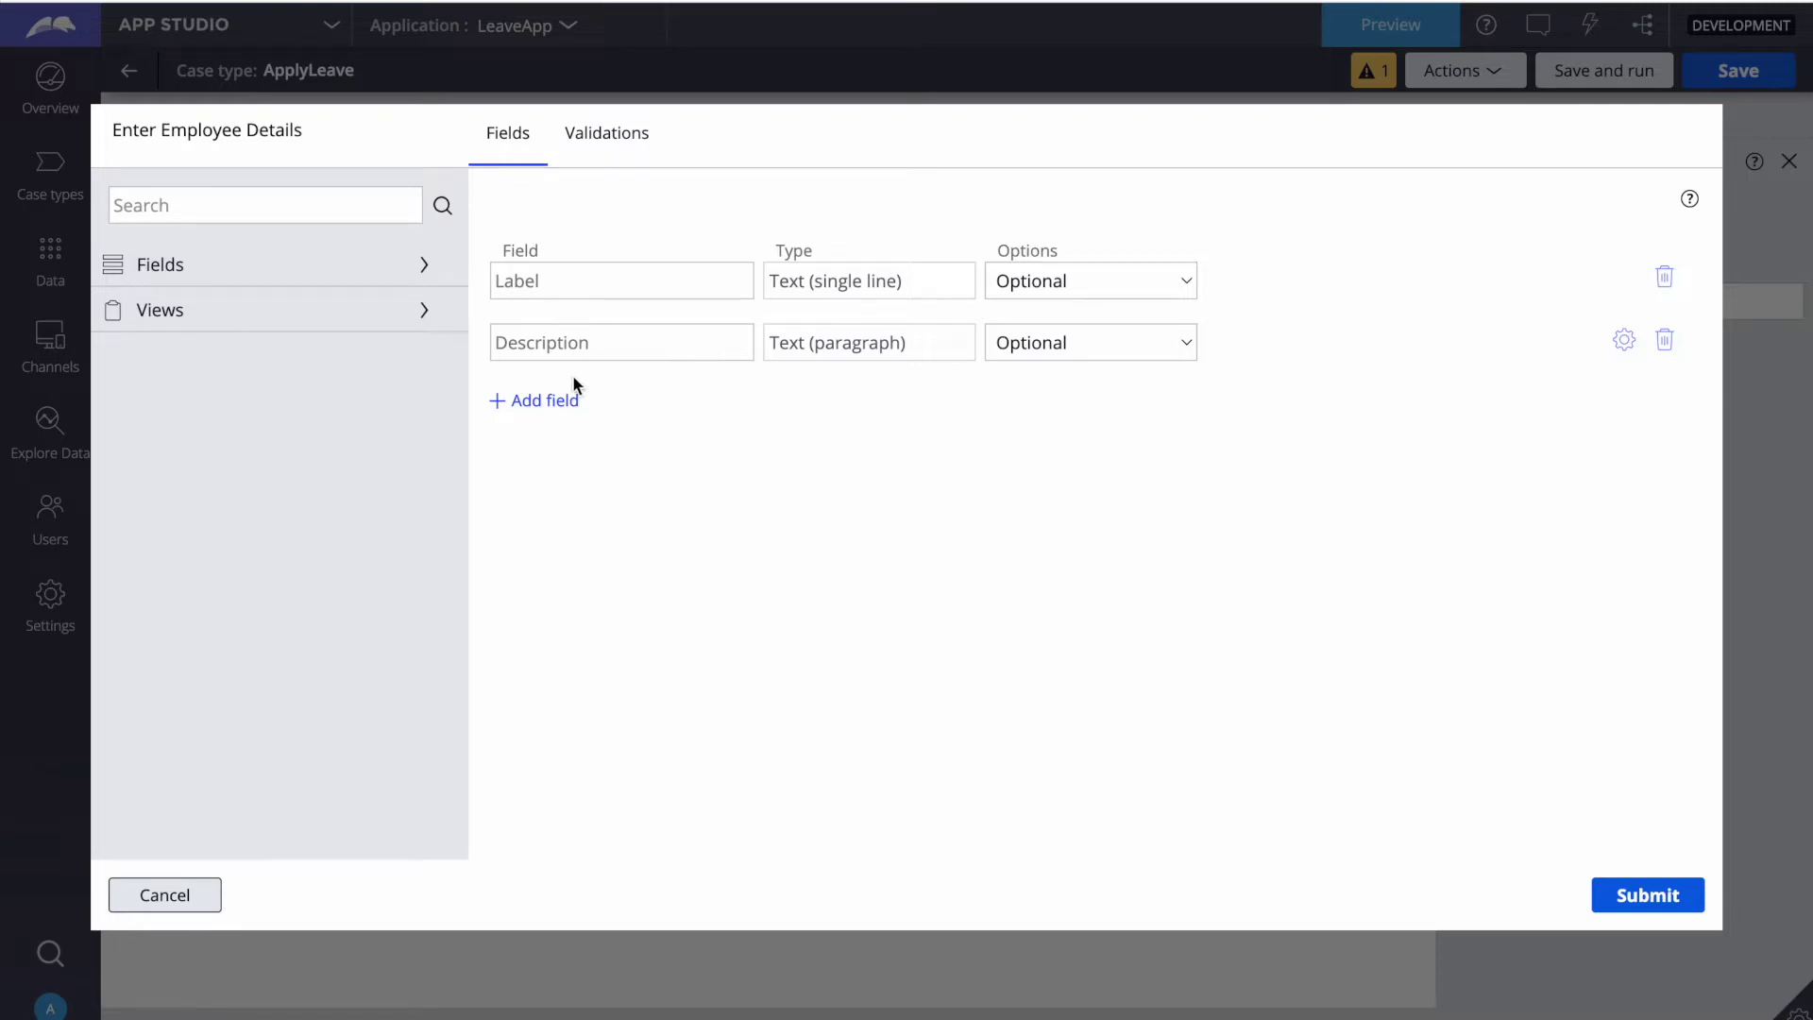
click(1664, 278)
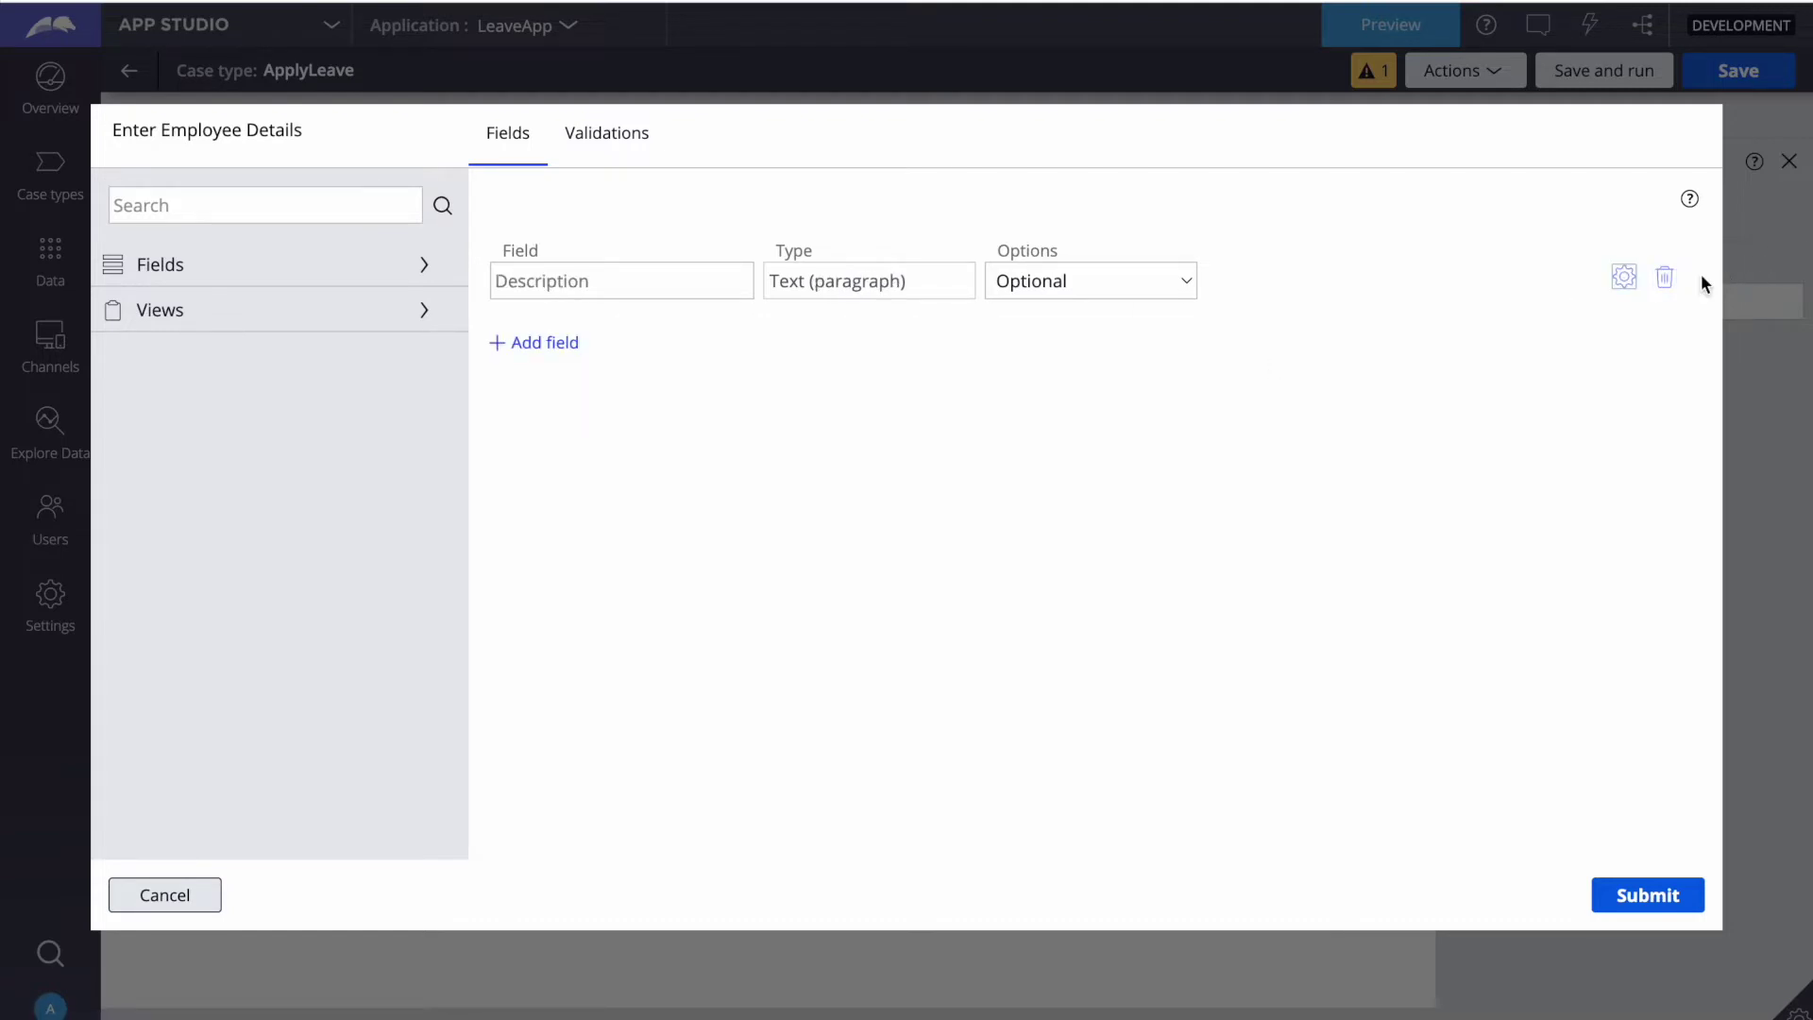
click(1665, 277)
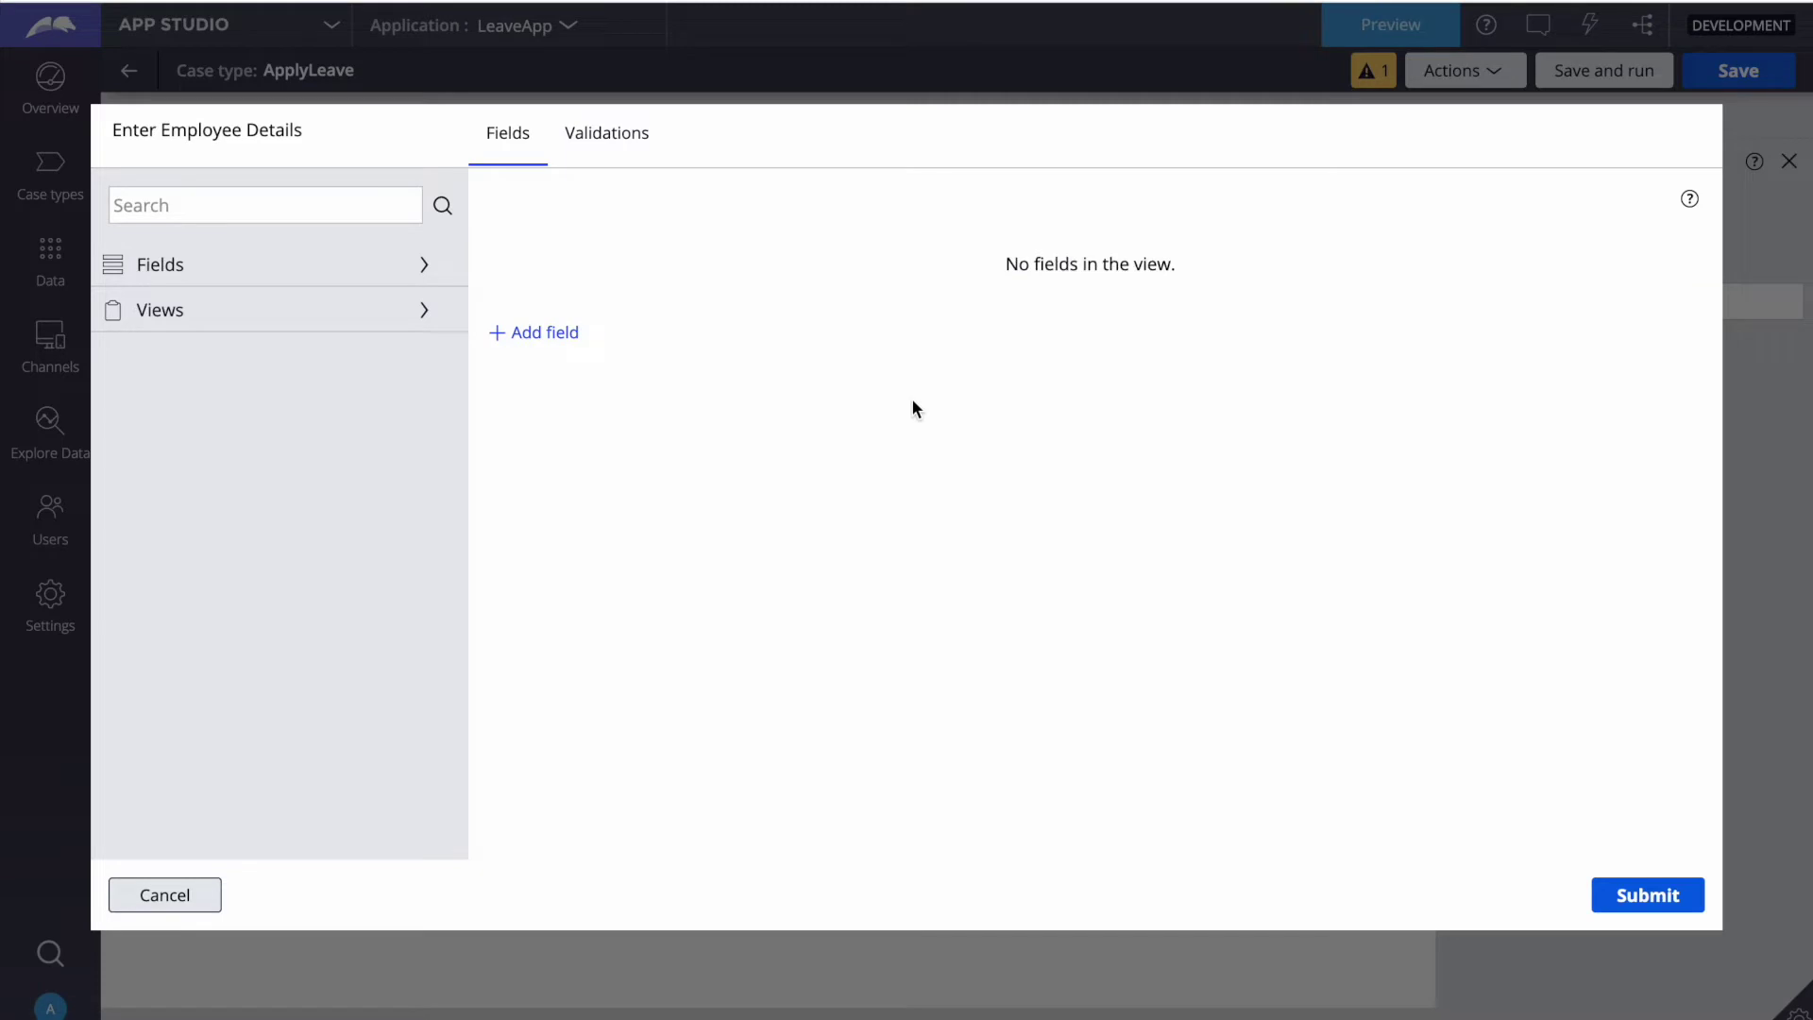
click(546, 334)
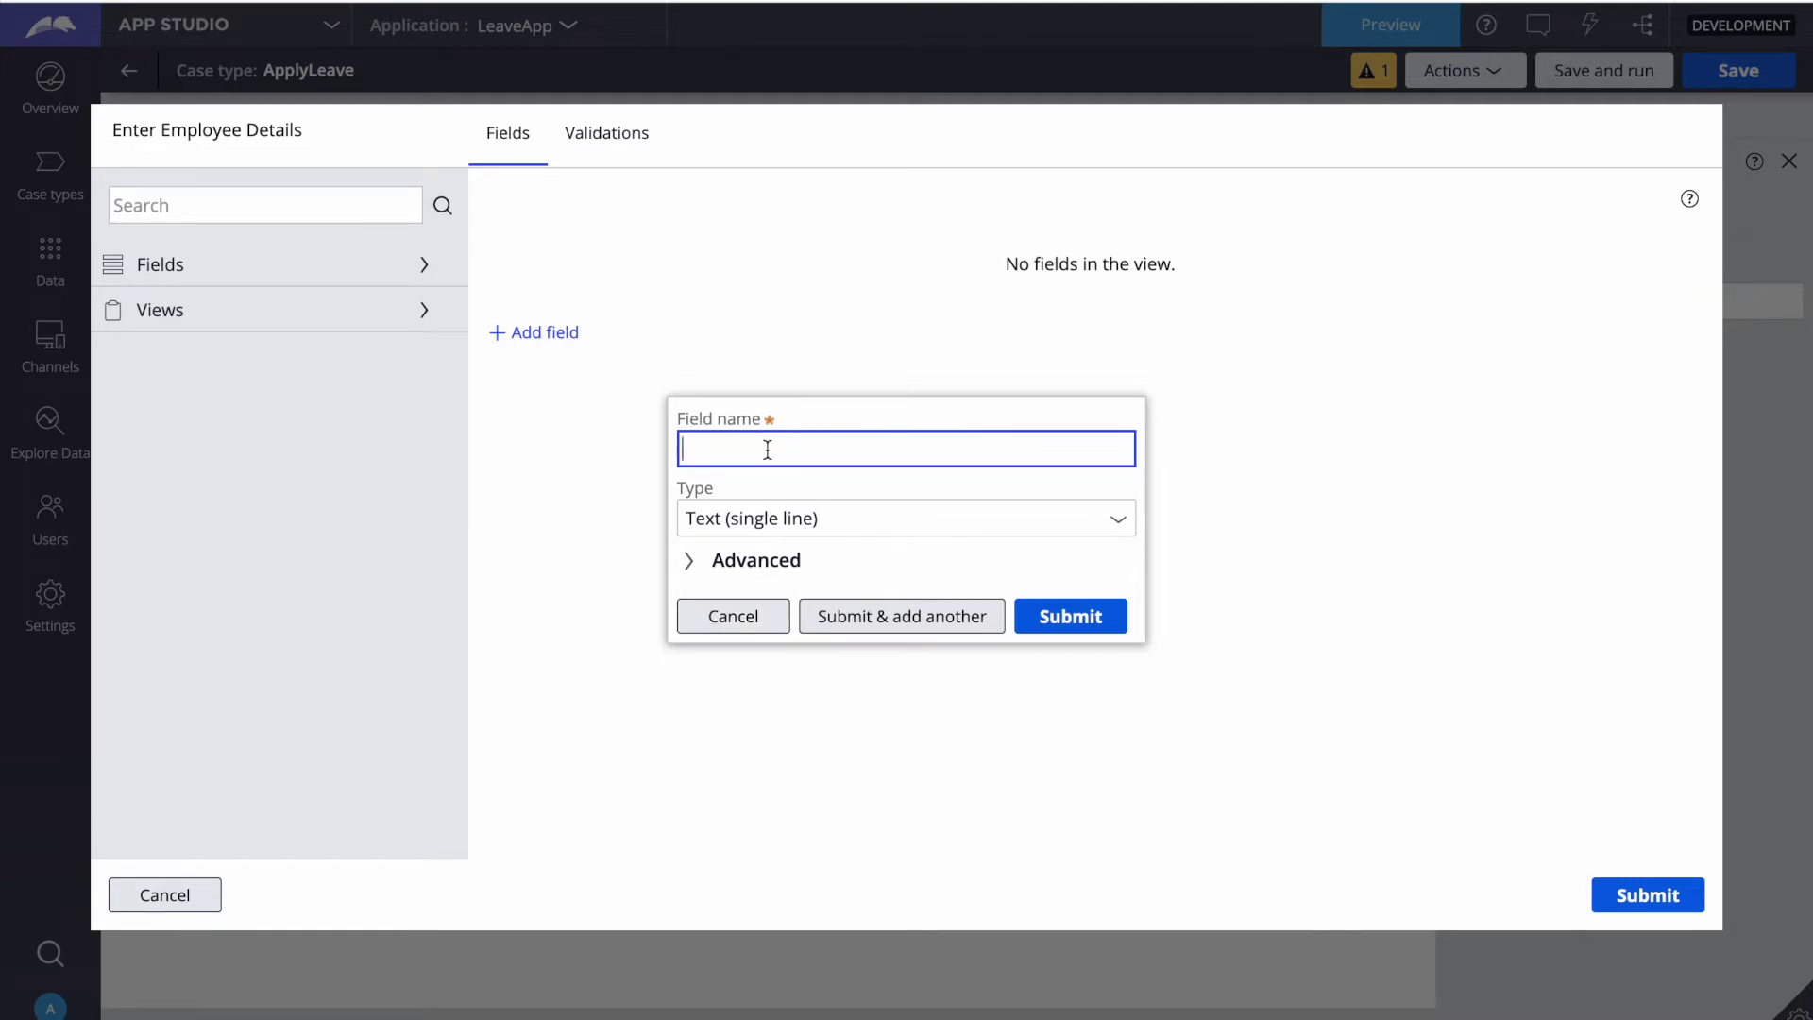
Step: Enter the field name 'Employee Details', fixing the 'Deatils' misspelling via spelling suggestions
text(Emplpoyee)
key(BackSpace)
key(BackSpace)
key(BackSpace)
key(BackSpace)
key(BackSpace)
key(BackSpace)
text(loyee)
key(BackSpace)
text(eDeatils)
click(811, 449)
key(Left)
key(Left)
key(Left)
key(Left)
key(Left)
key(Left)
right_click(786, 449)
click(751, 451)
right_click(790, 449)
click(819, 464)
click(1115, 522)
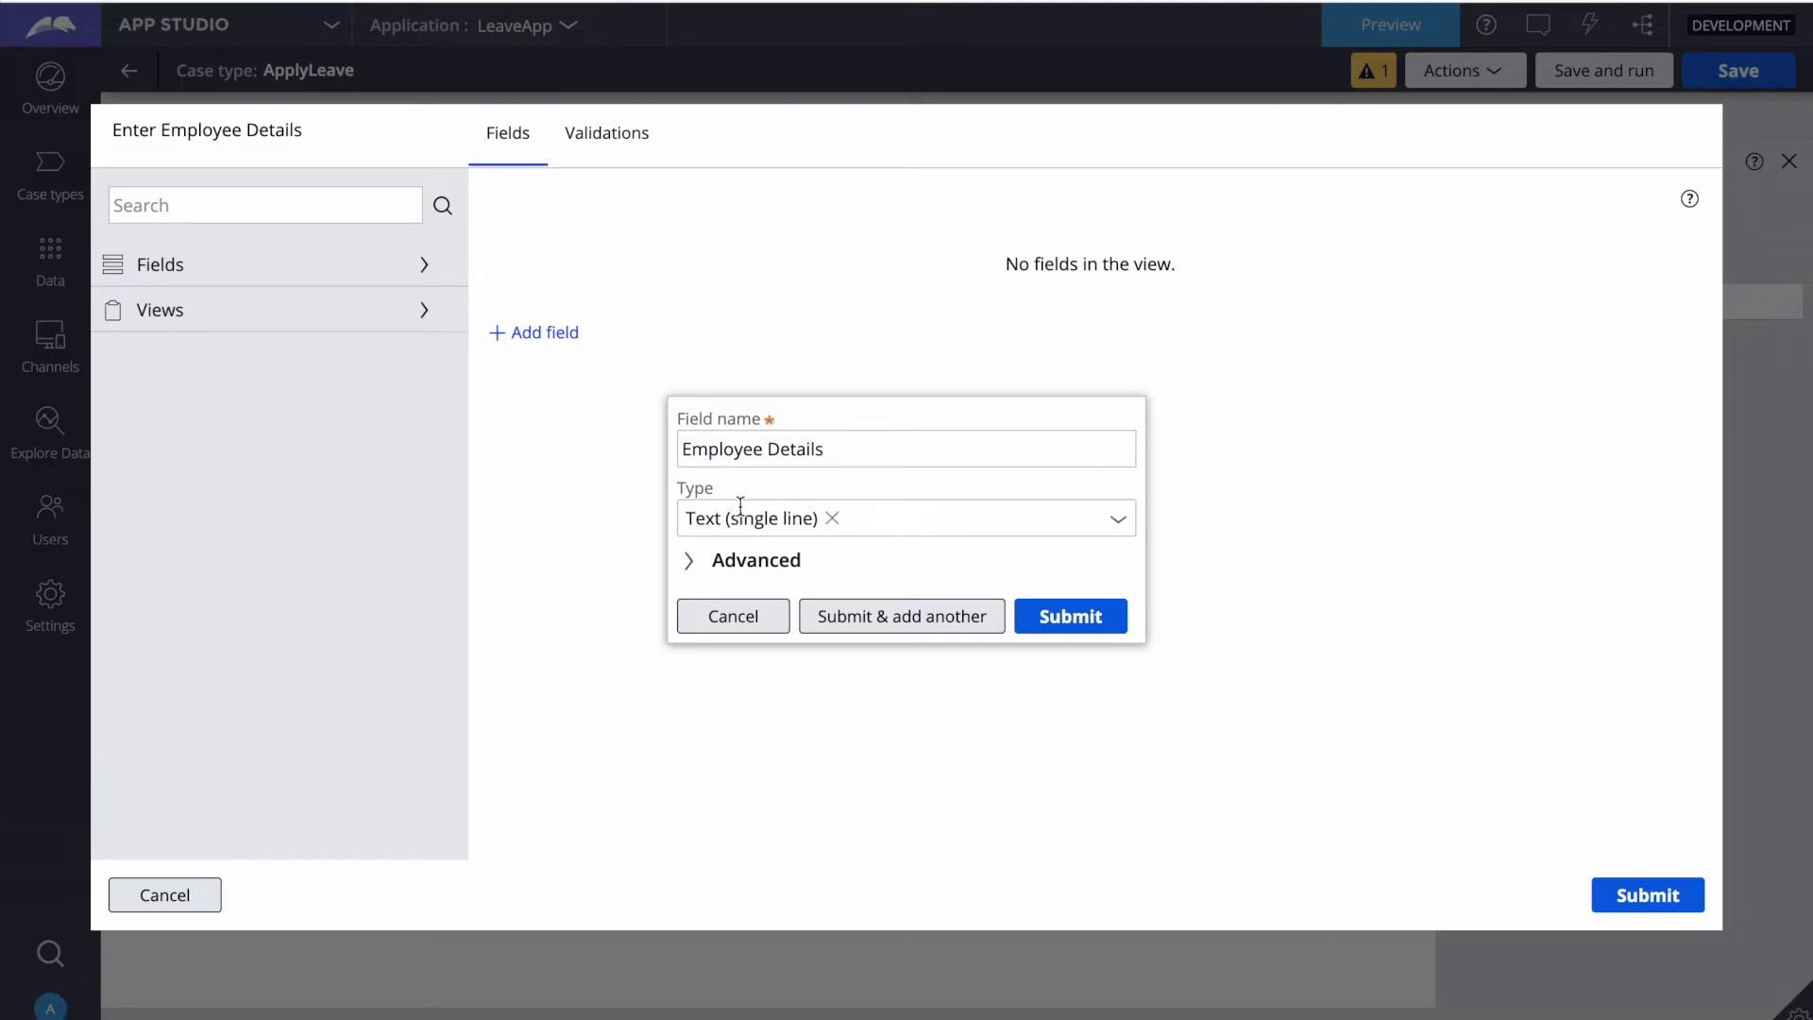
Step: Make Employee Details a Data reference to the Employee data object and submit it
click(1120, 521)
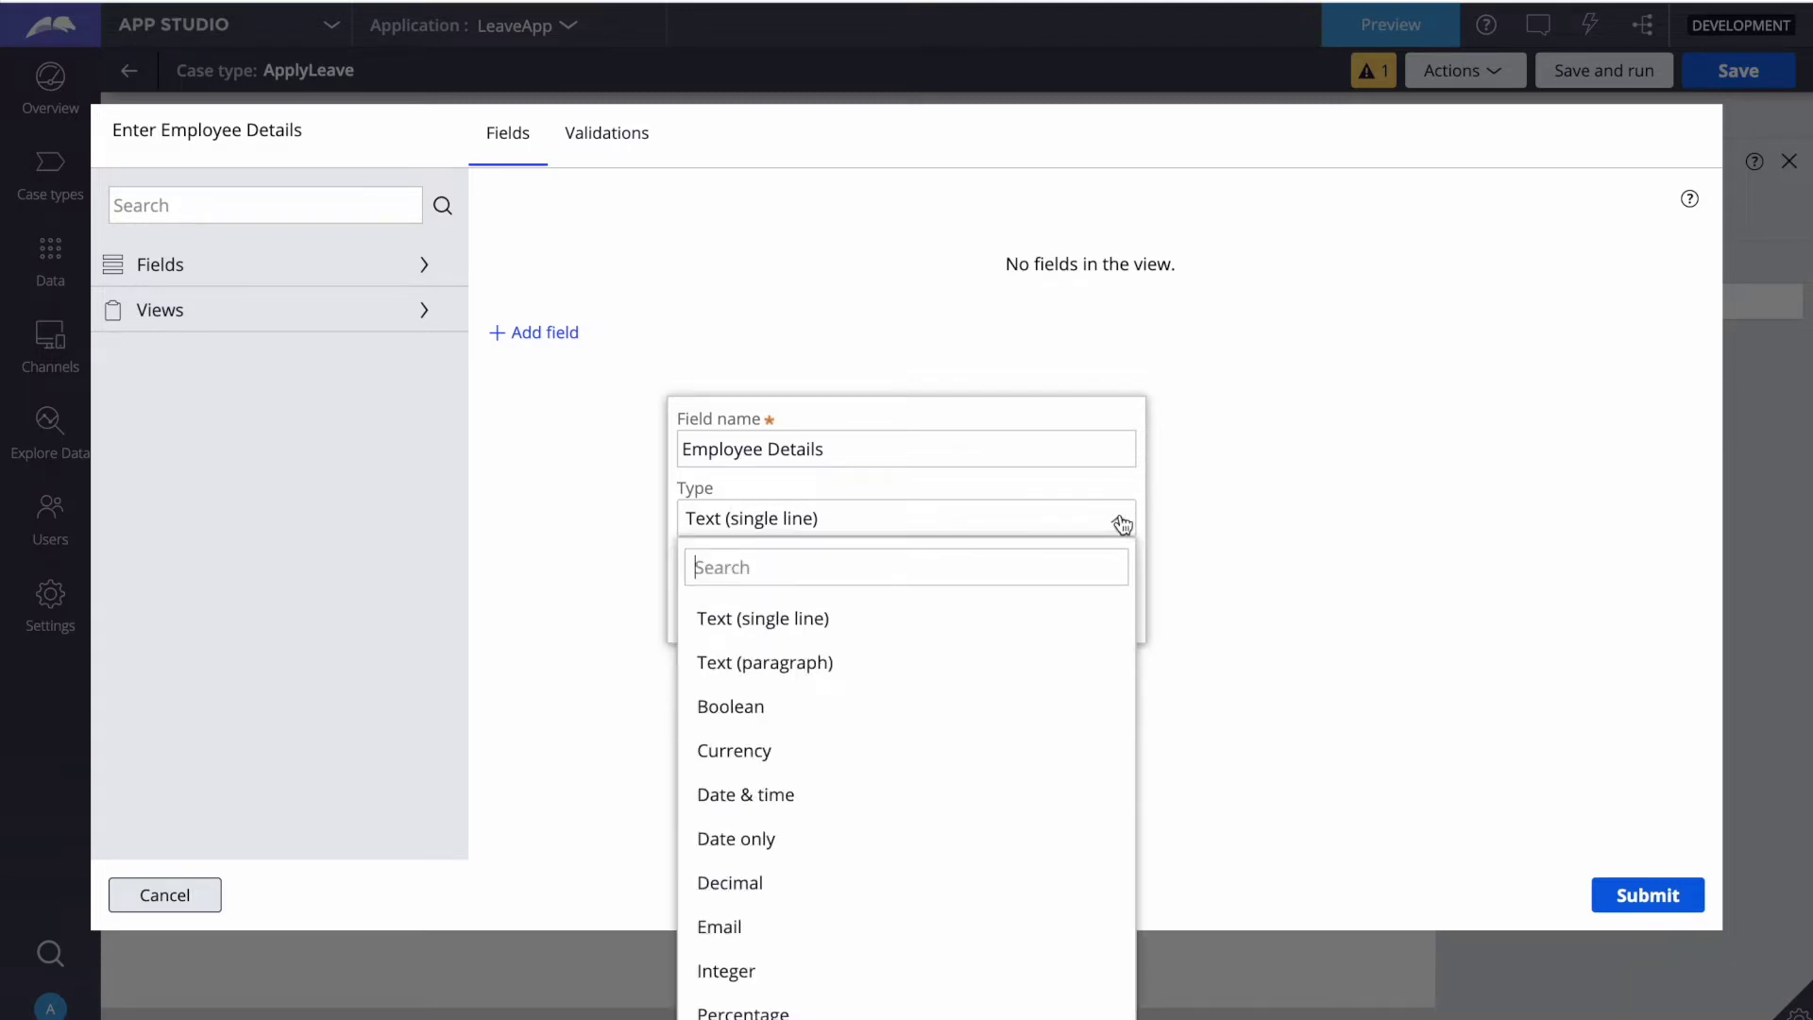
scroll(931, 741, down, 3)
scroll(906, 774, down, 3)
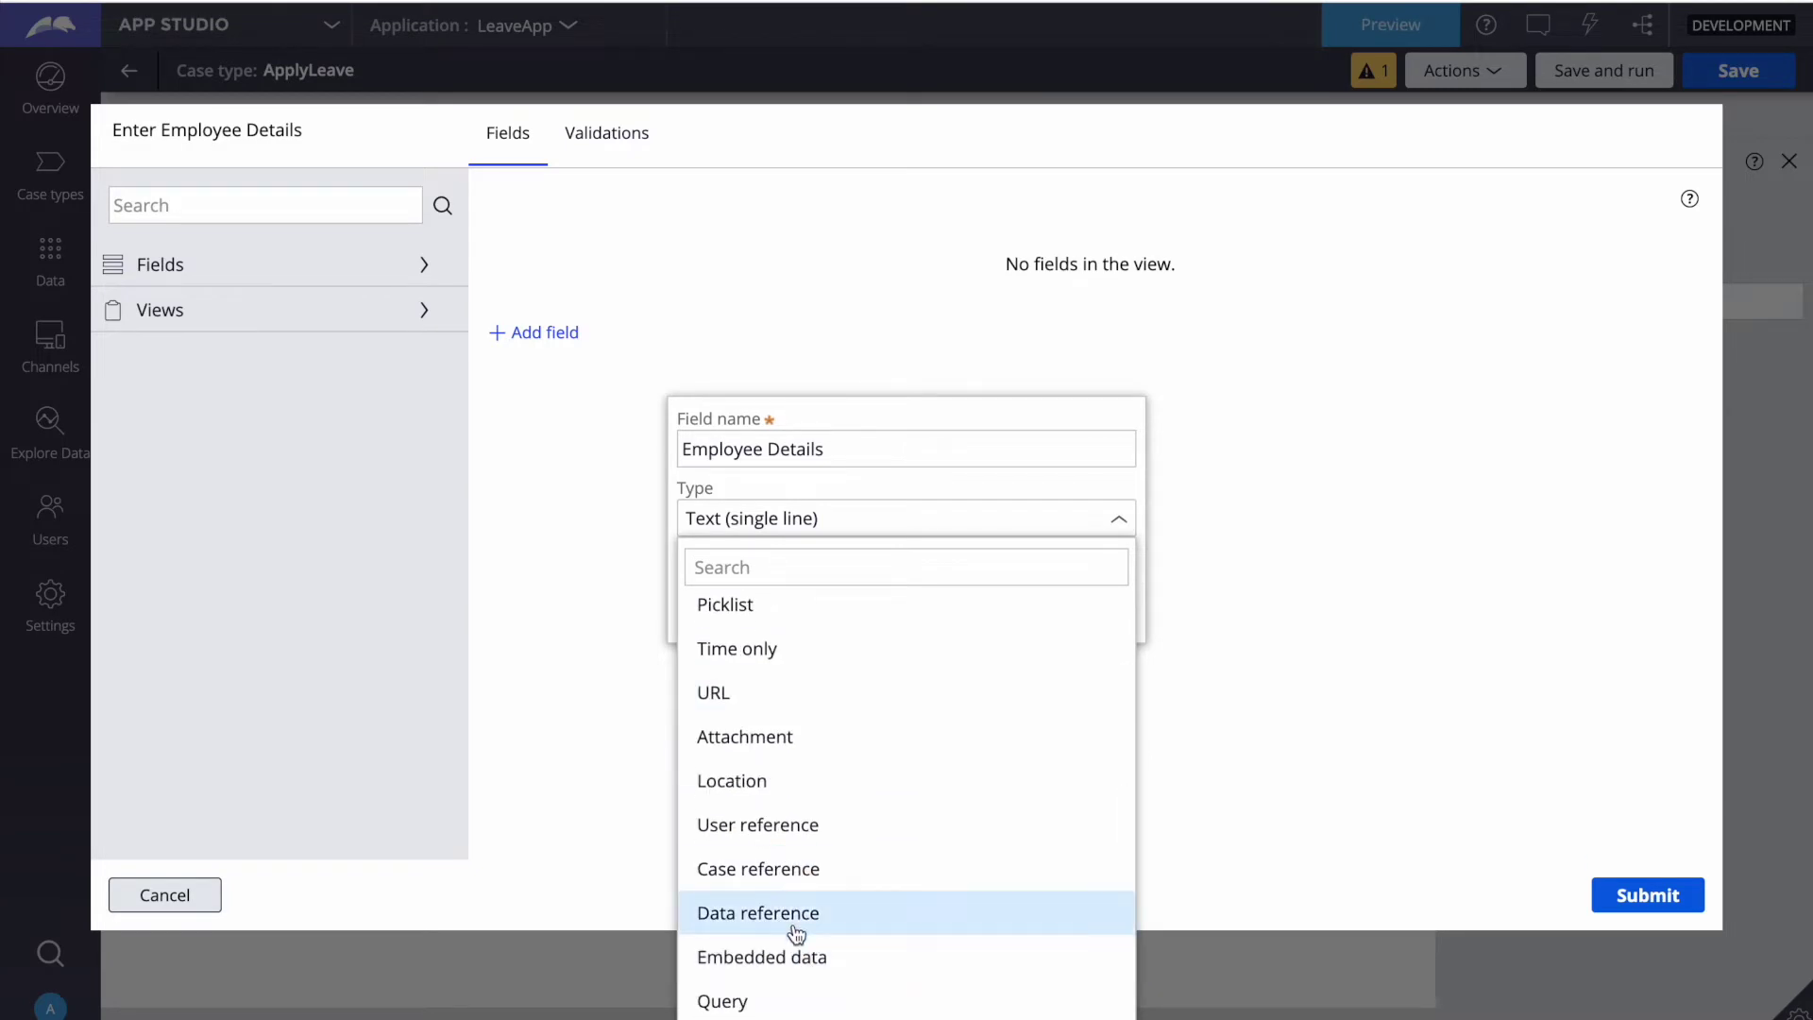
click(739, 916)
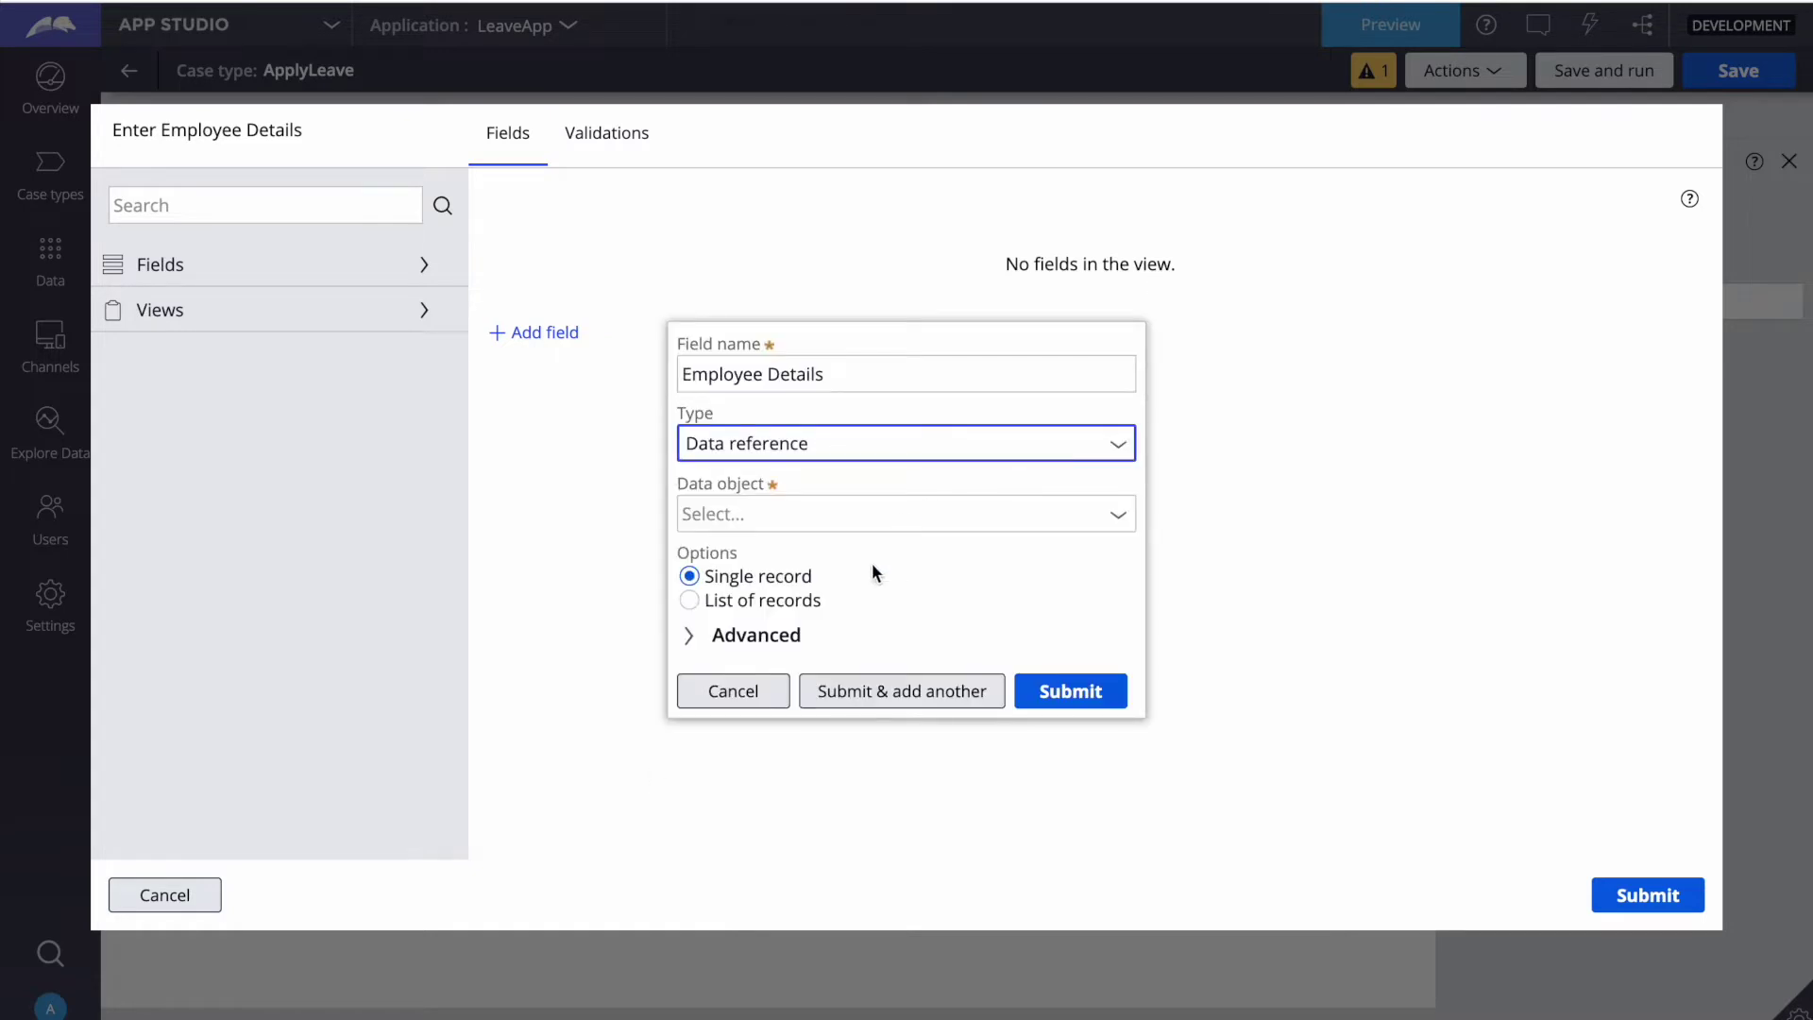
click(1112, 514)
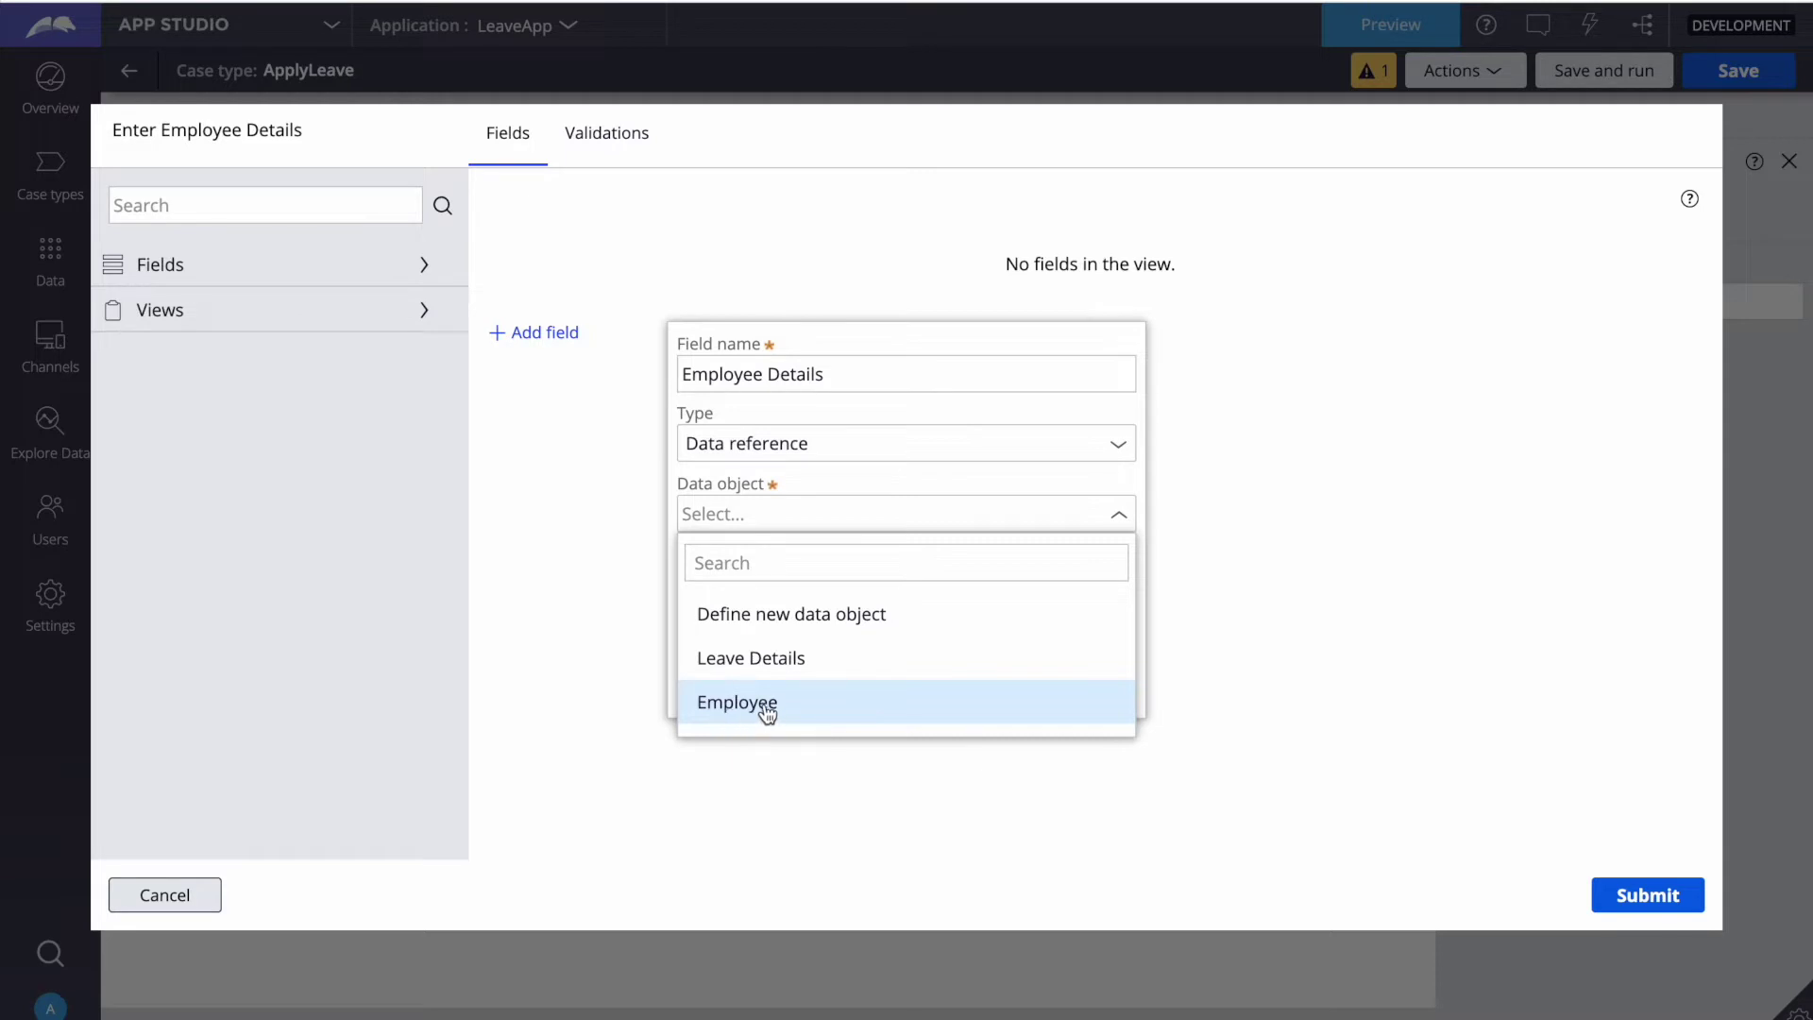
click(761, 703)
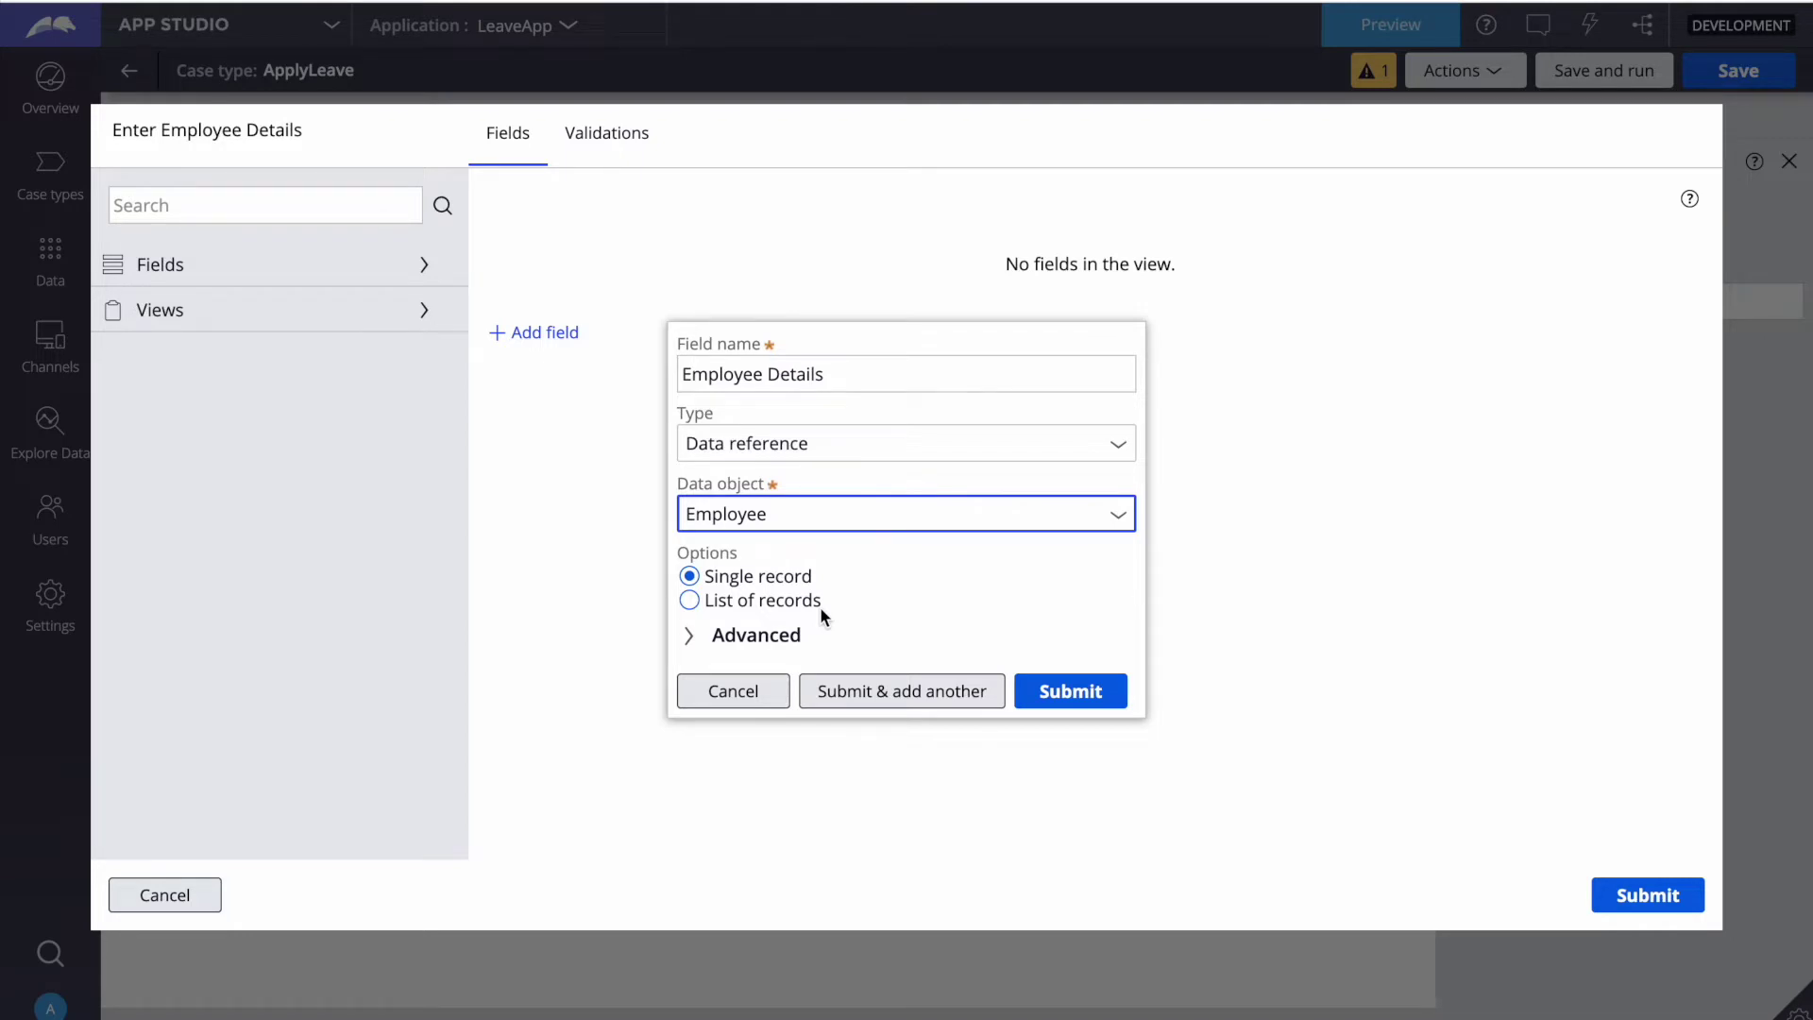
click(1074, 695)
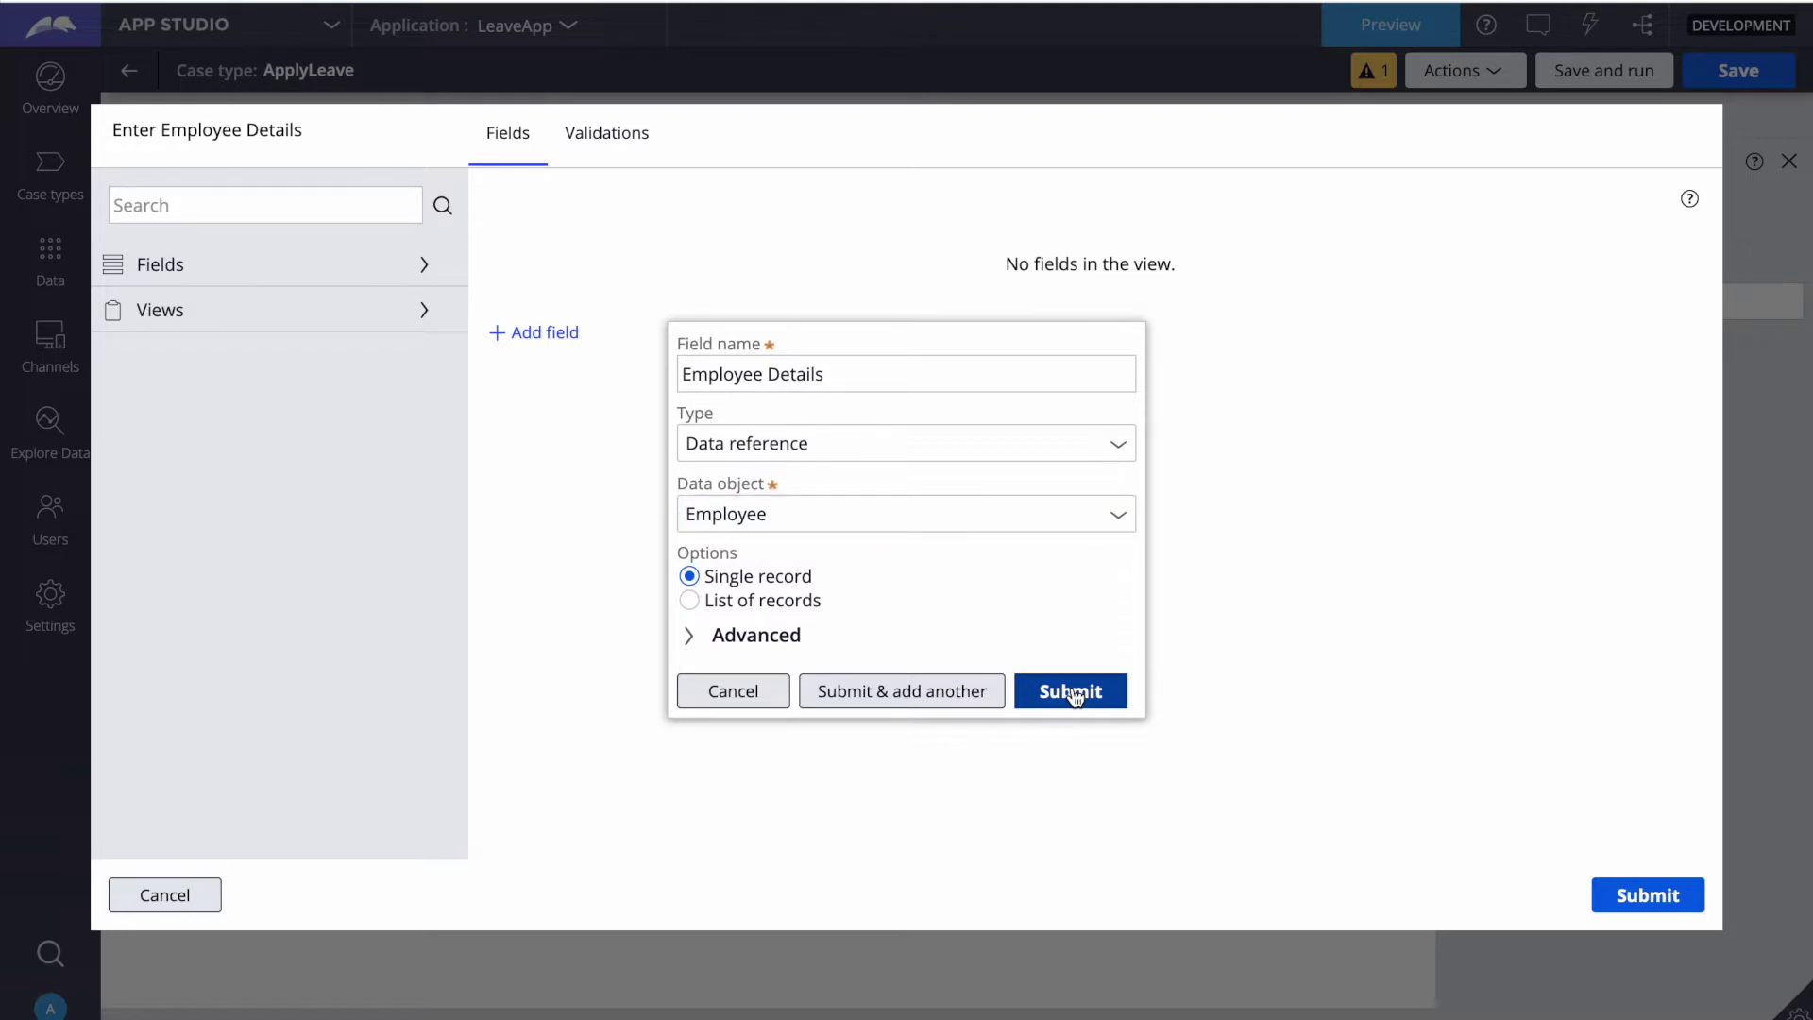
click(1074, 696)
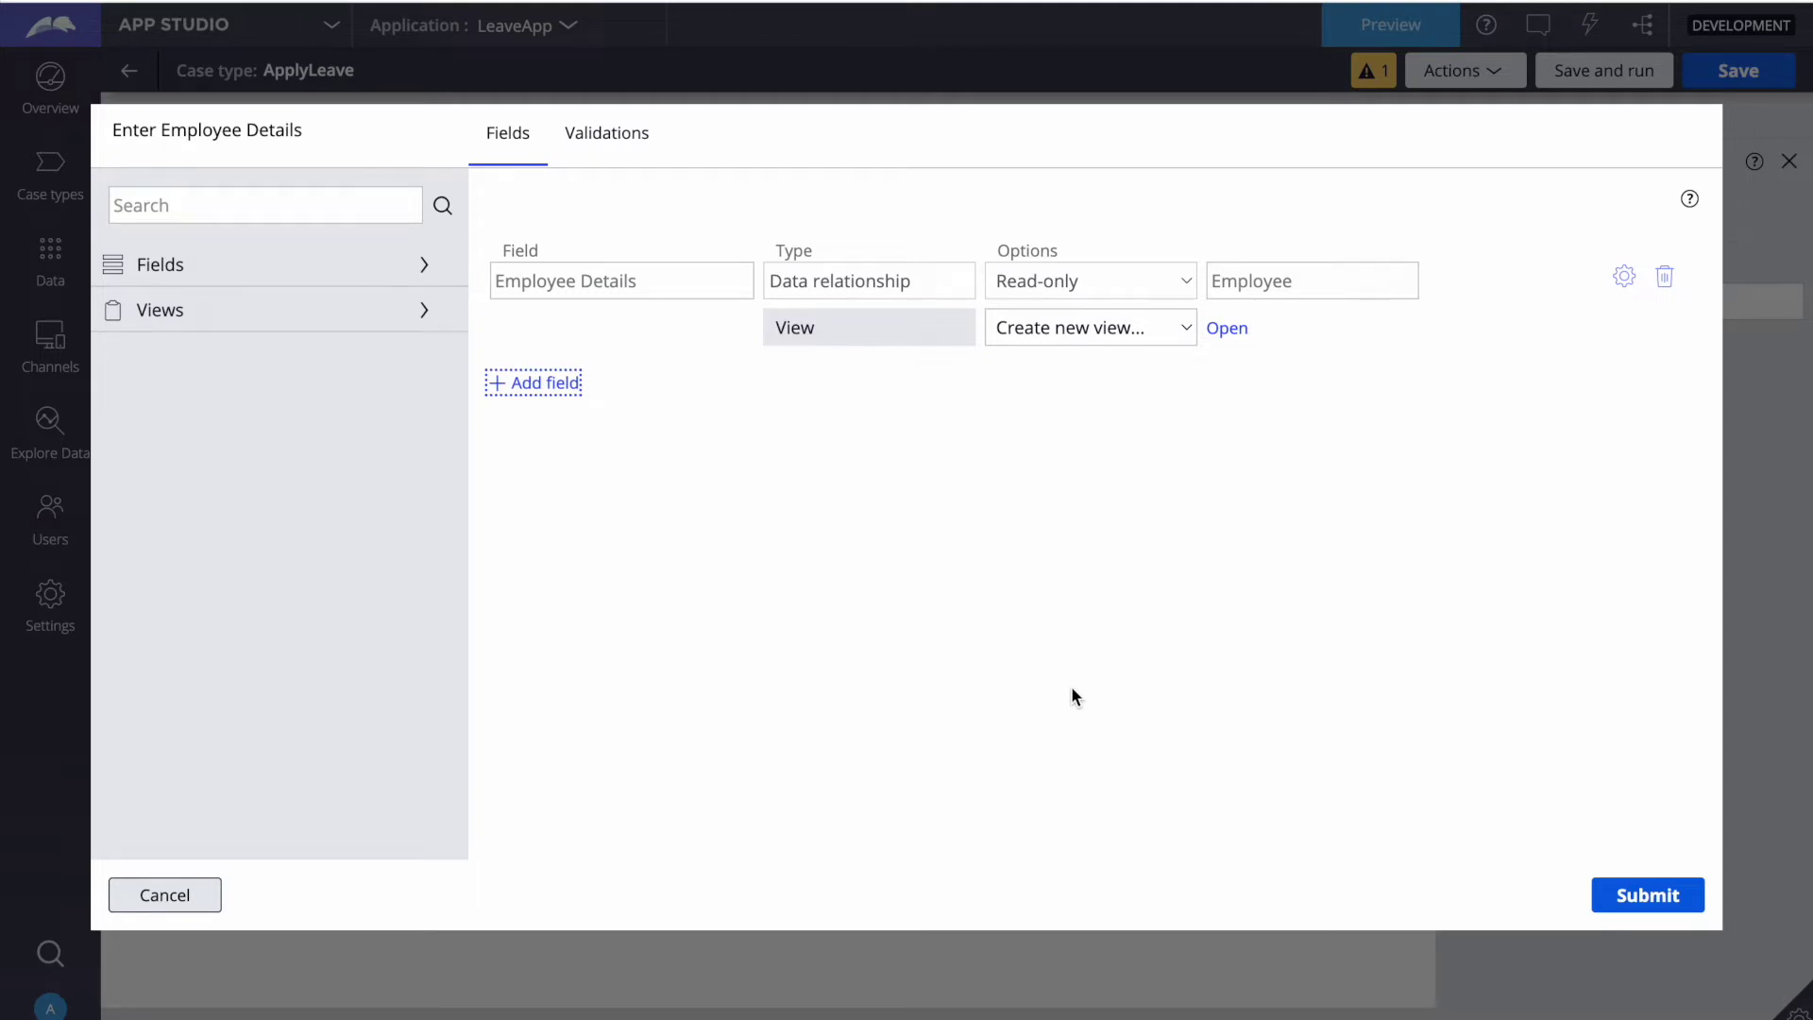
Step: Create a new view named 'Employee Details' for the Employee Details reference
click(1229, 330)
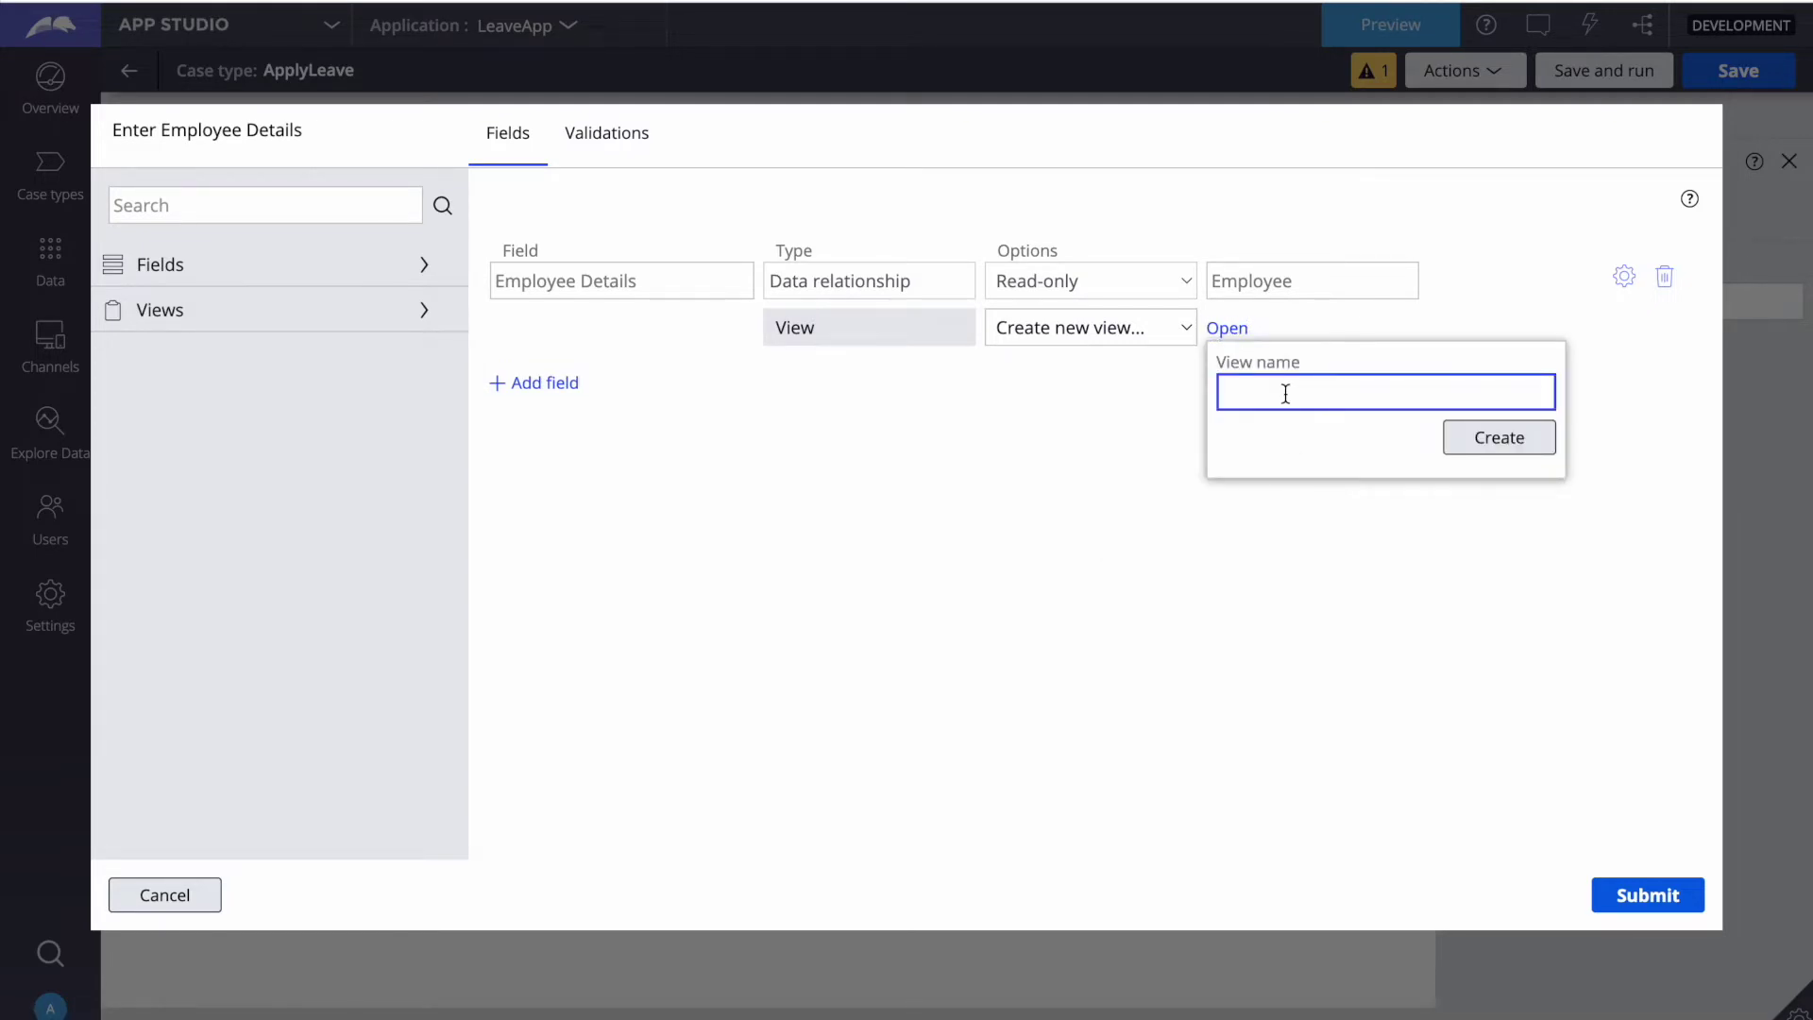
text(Employee Details)
click(1489, 449)
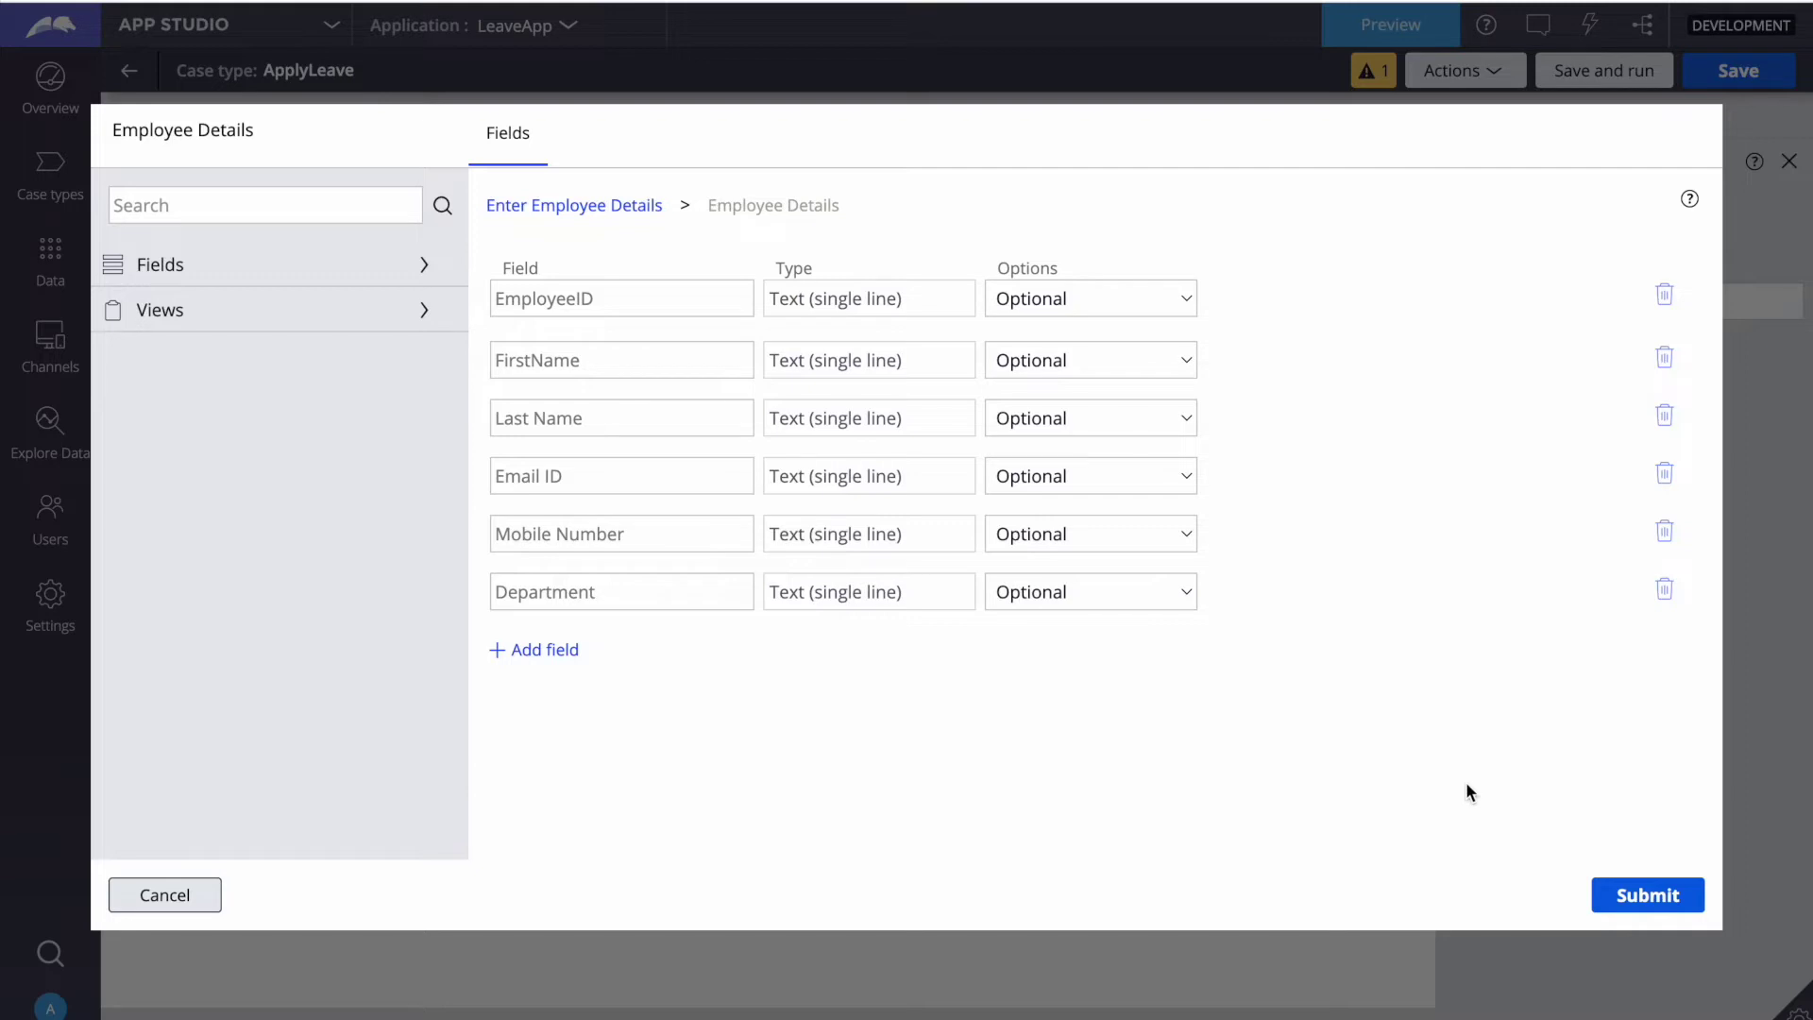
Step: Submit the Employee Details view, save the ApplyLeave case type, and select Enter Leave Details
click(1649, 892)
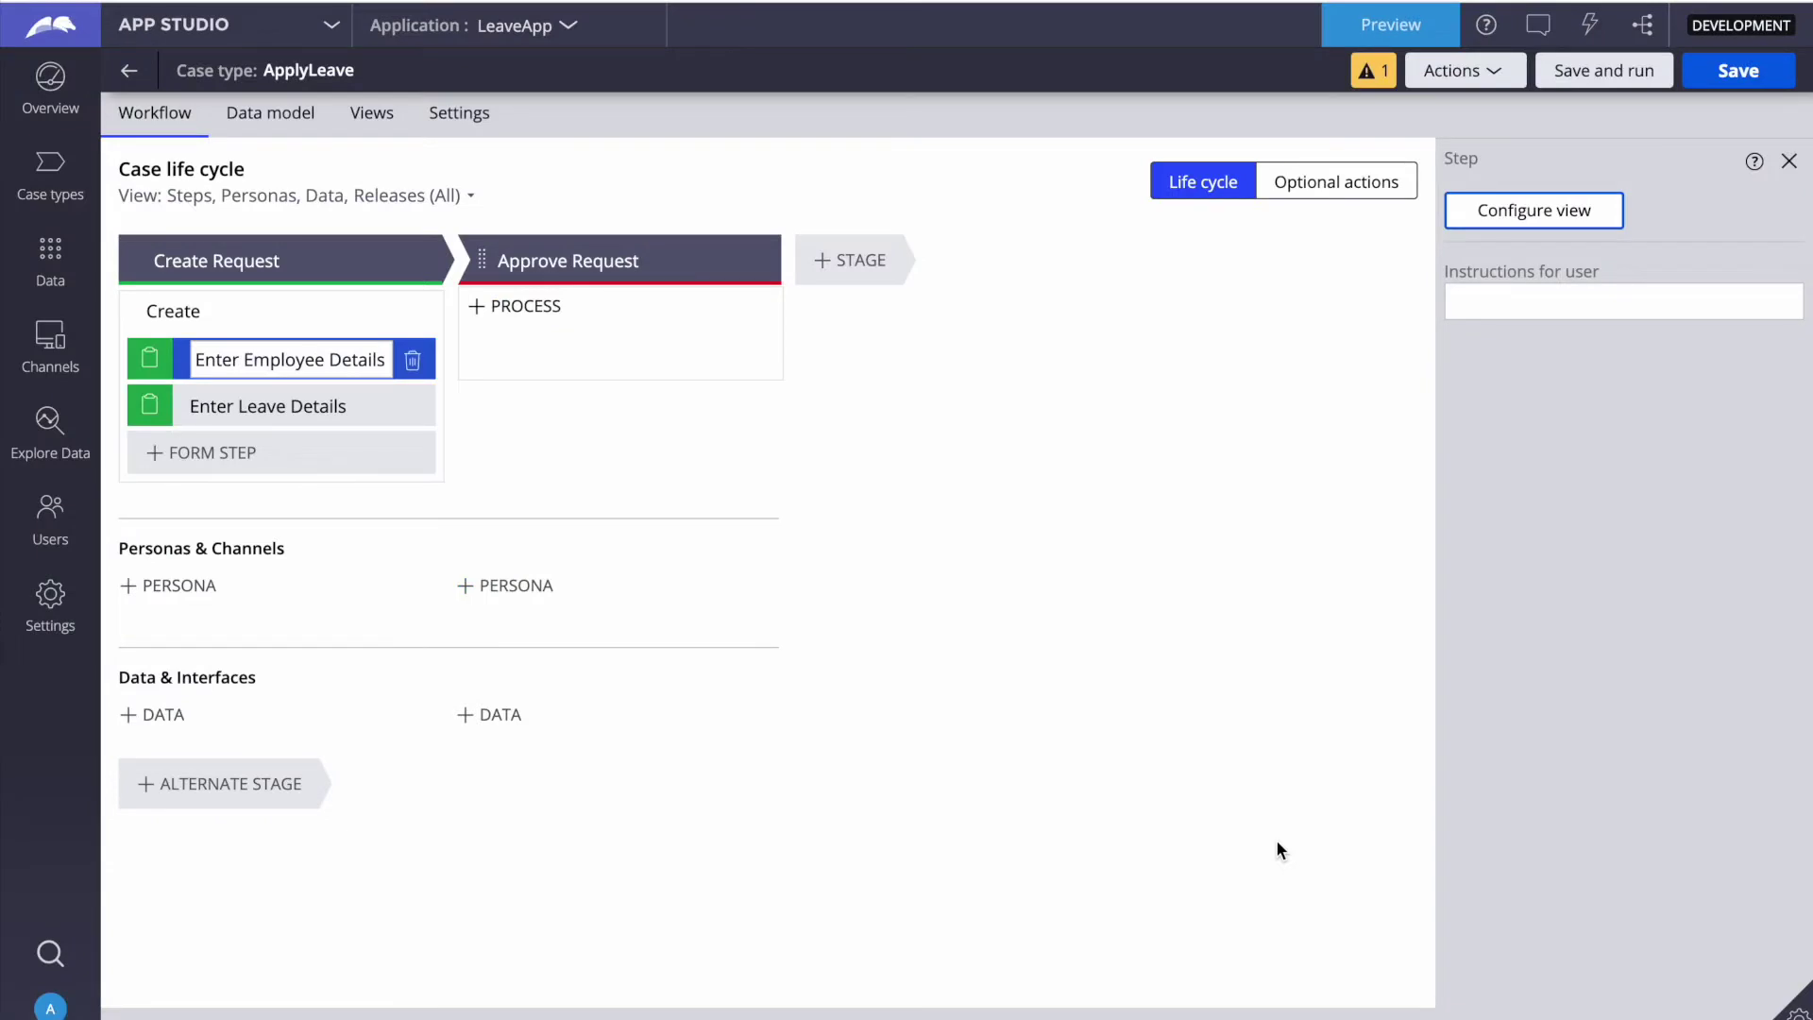
click(1732, 73)
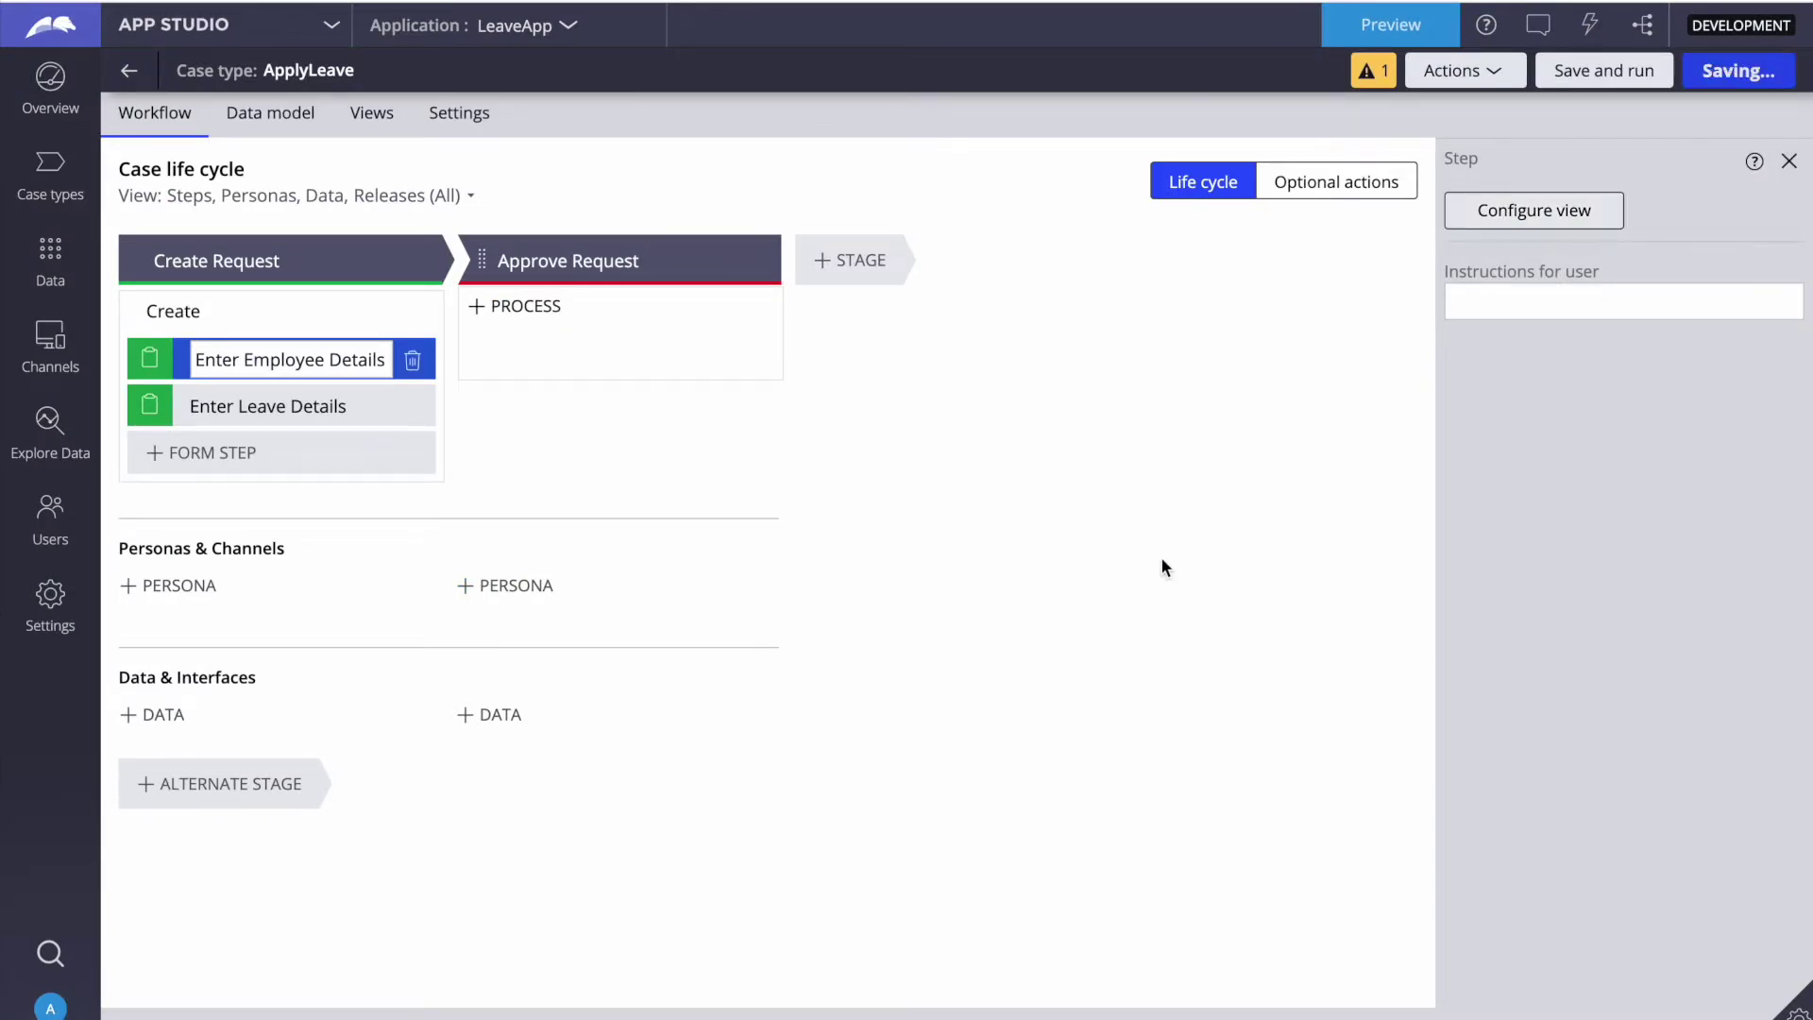
click(283, 406)
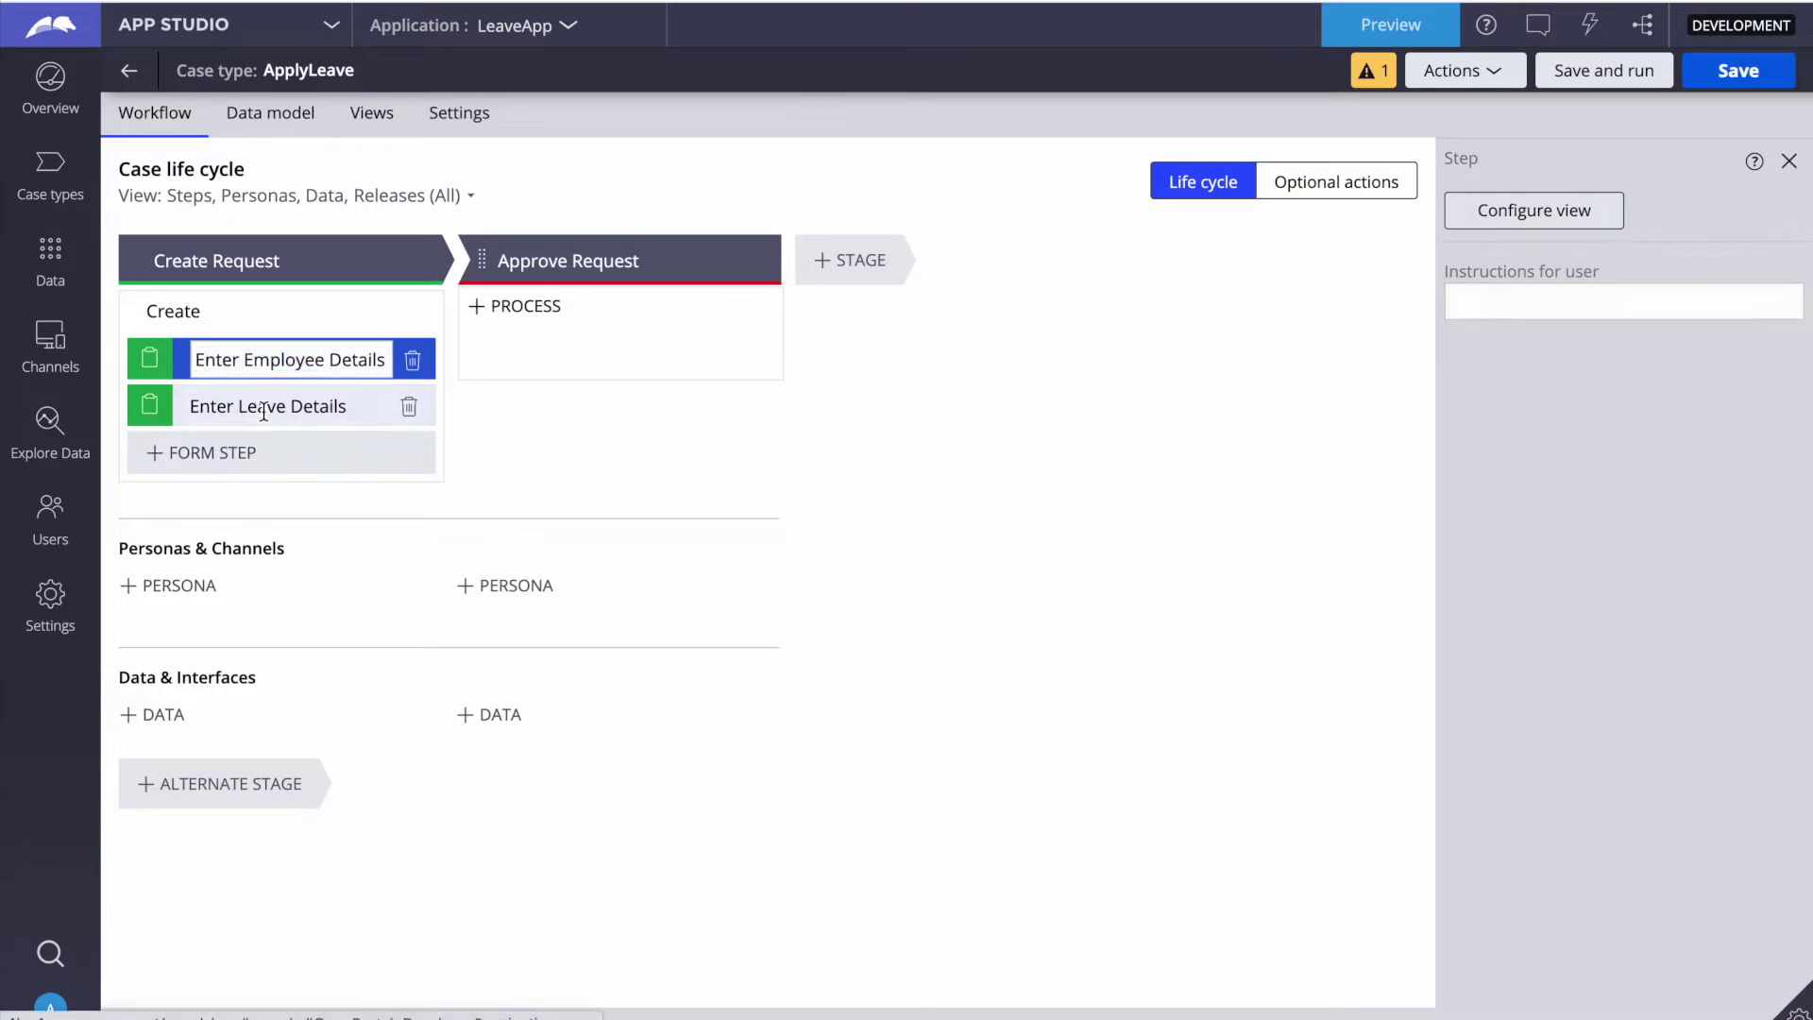
Step: Add a 'Leave Details' field to Enter Leave Details as a data reference to Leave Details
click(1506, 209)
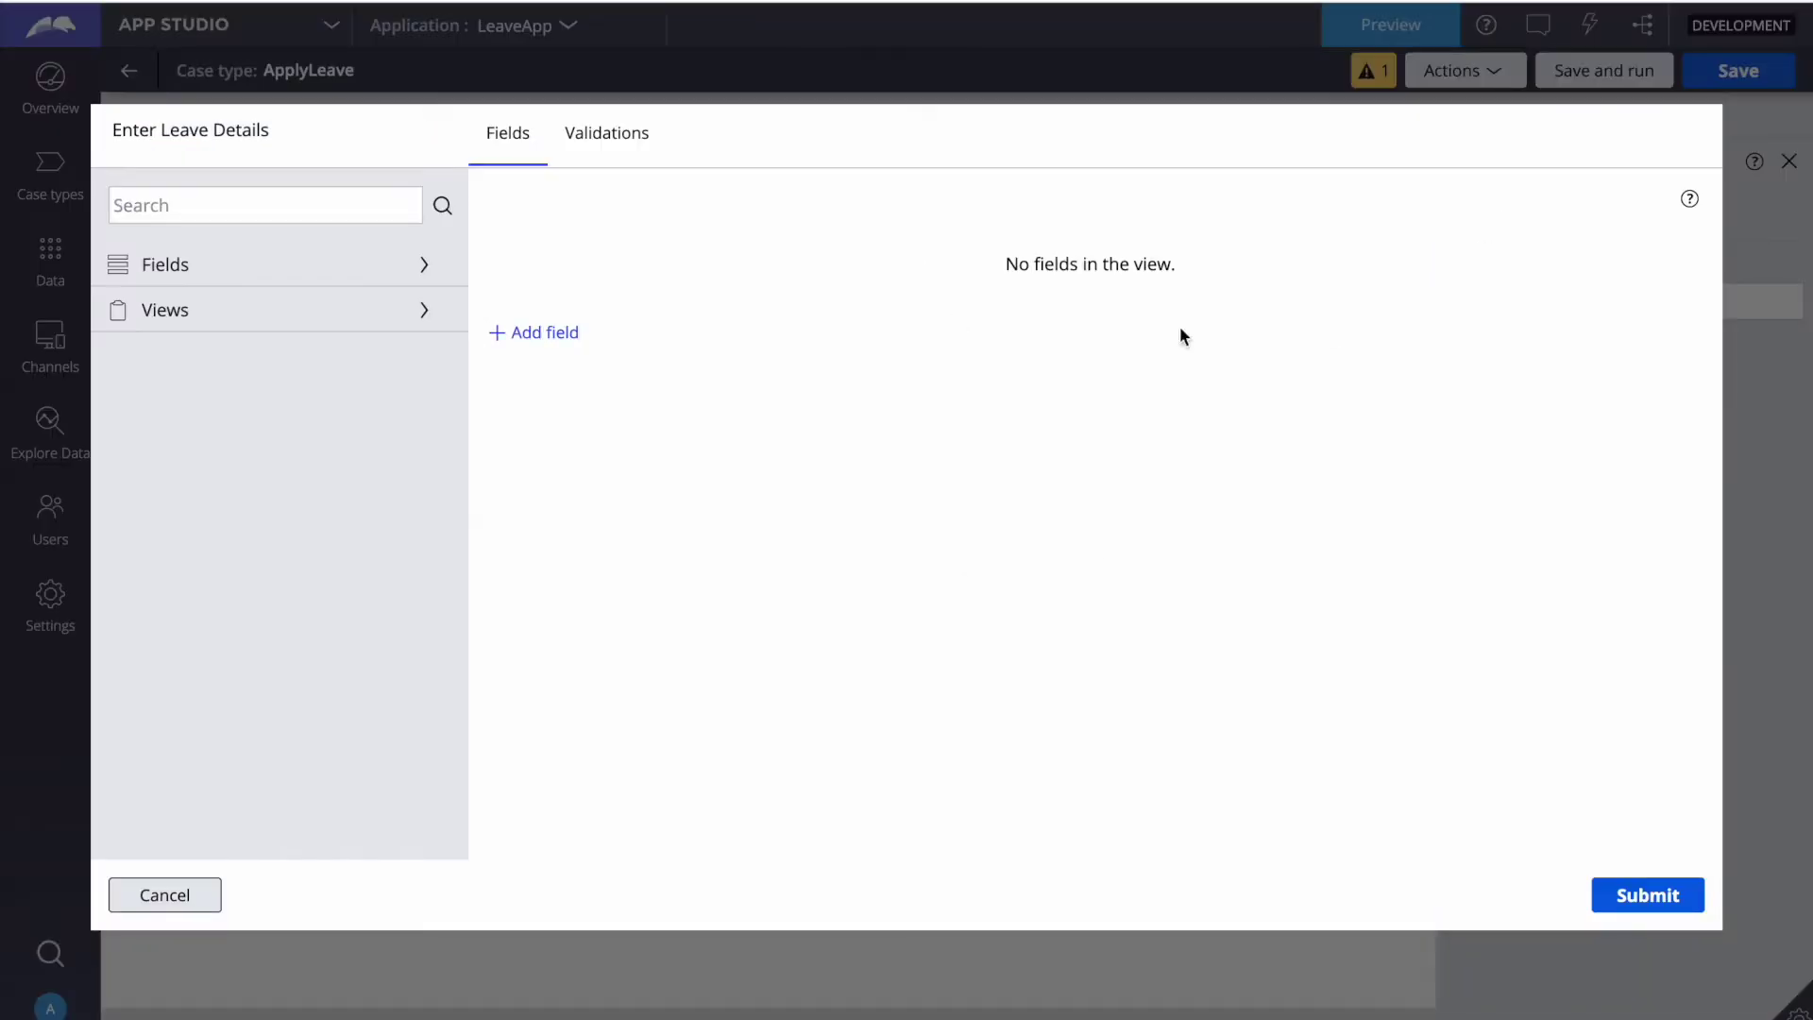
click(542, 338)
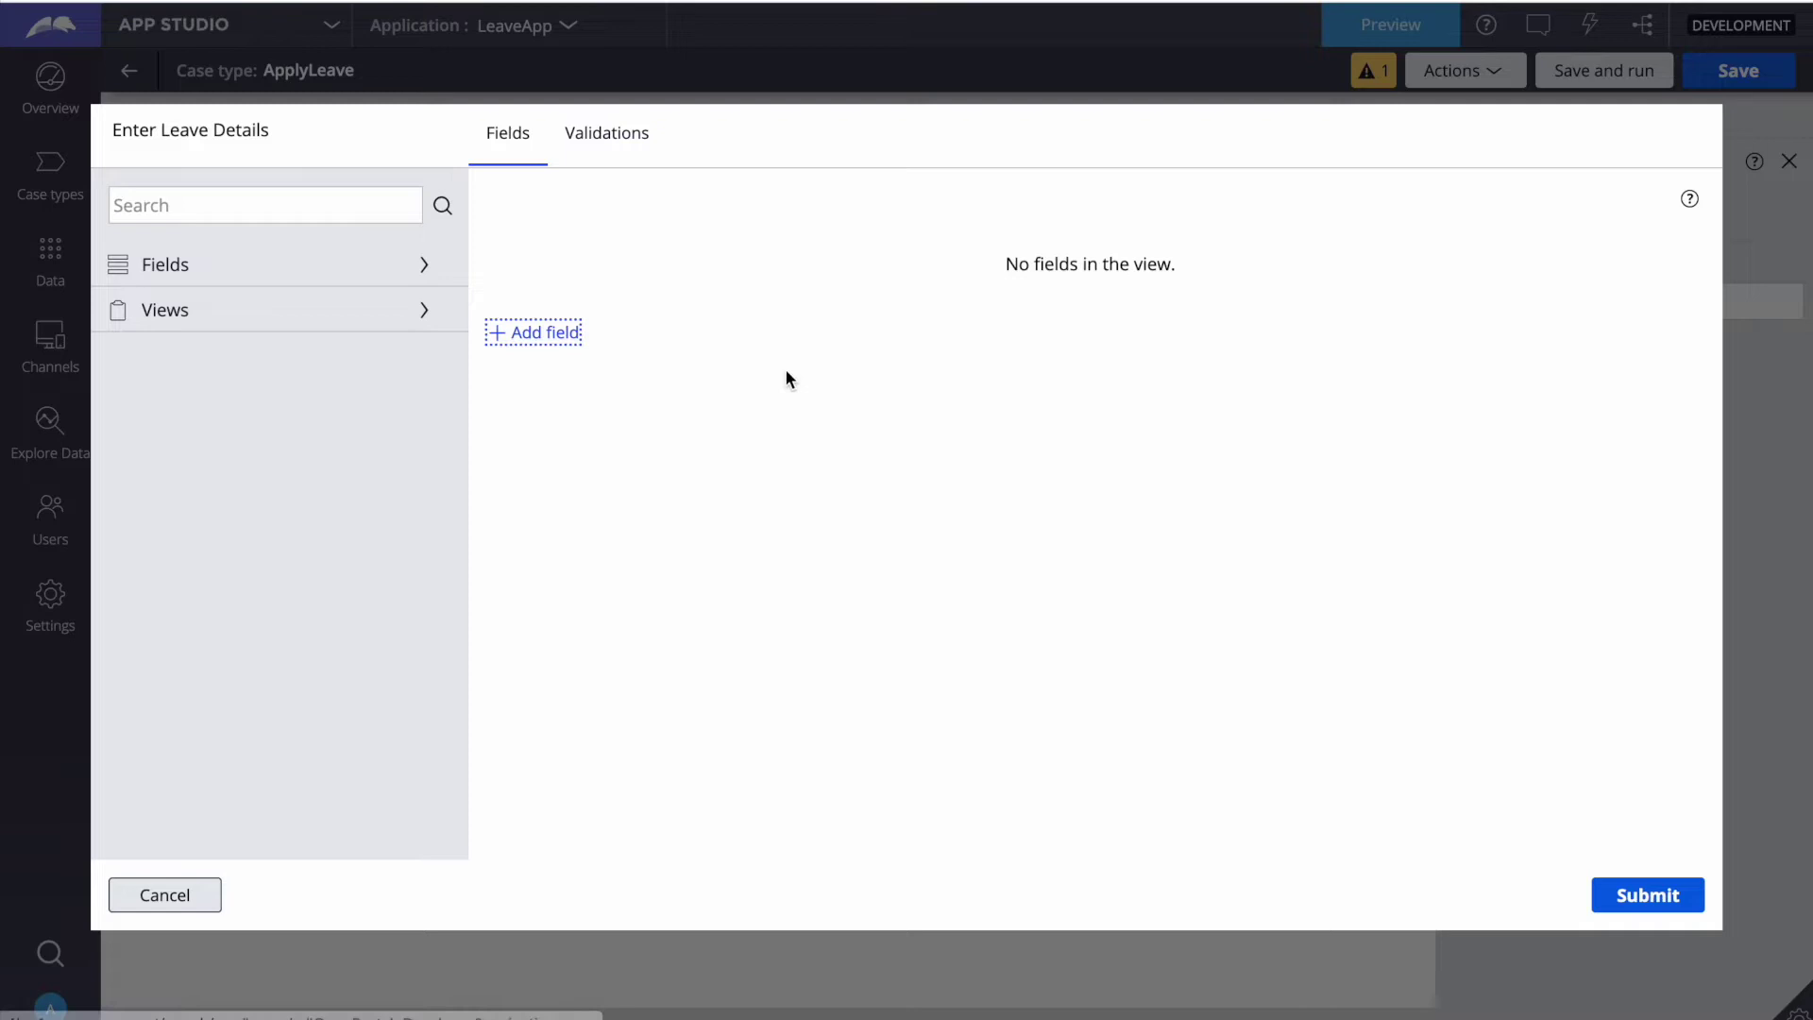
text(Leave)
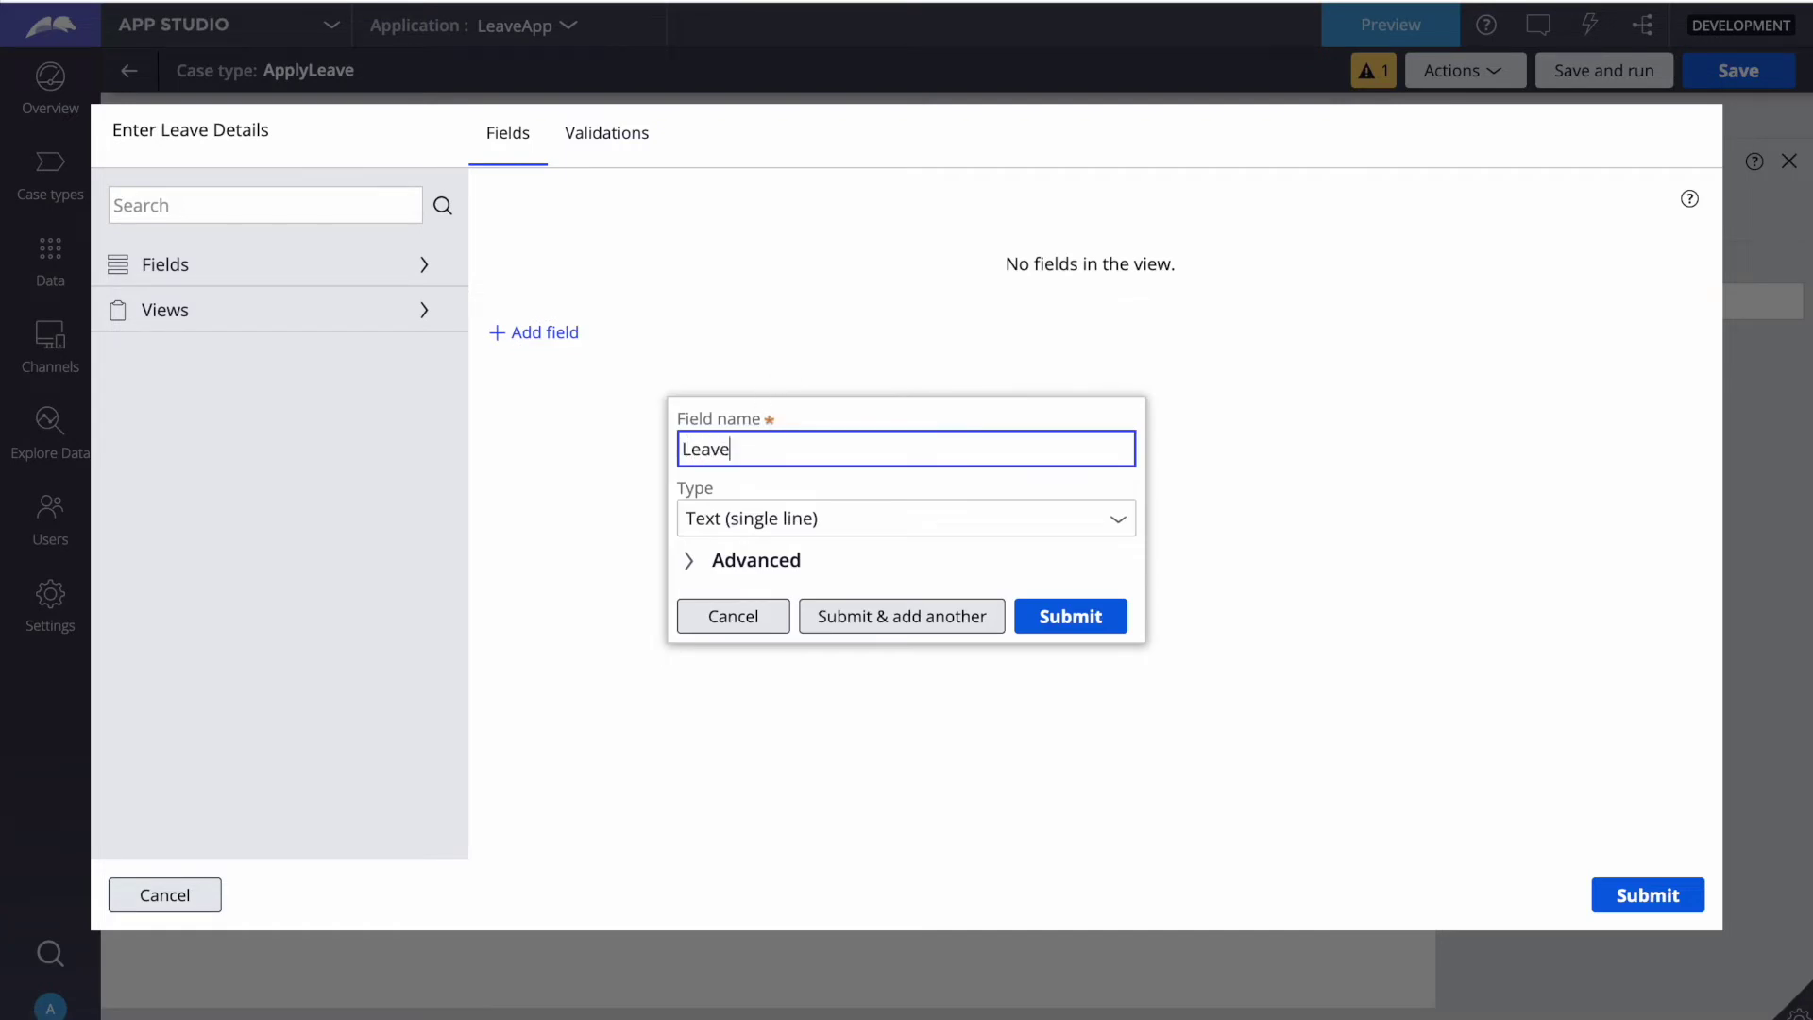
text( Details)
click(1117, 519)
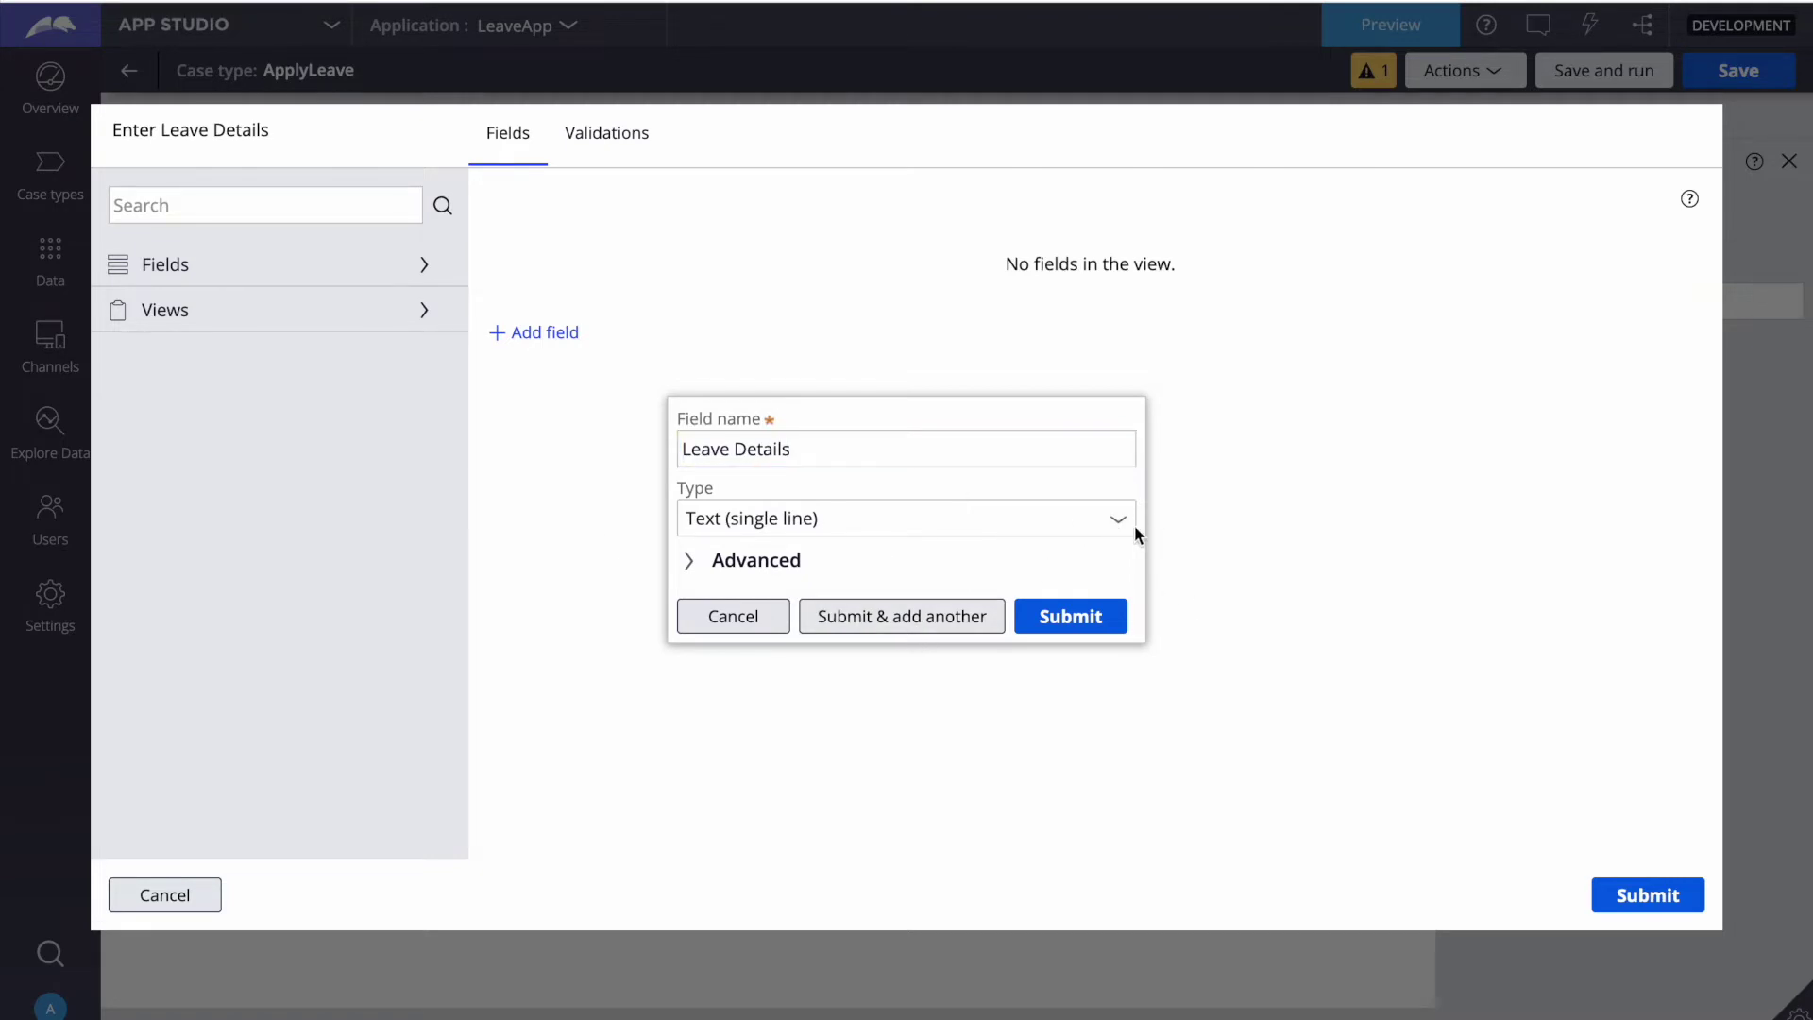
click(1117, 524)
scroll(906, 774, down, 5)
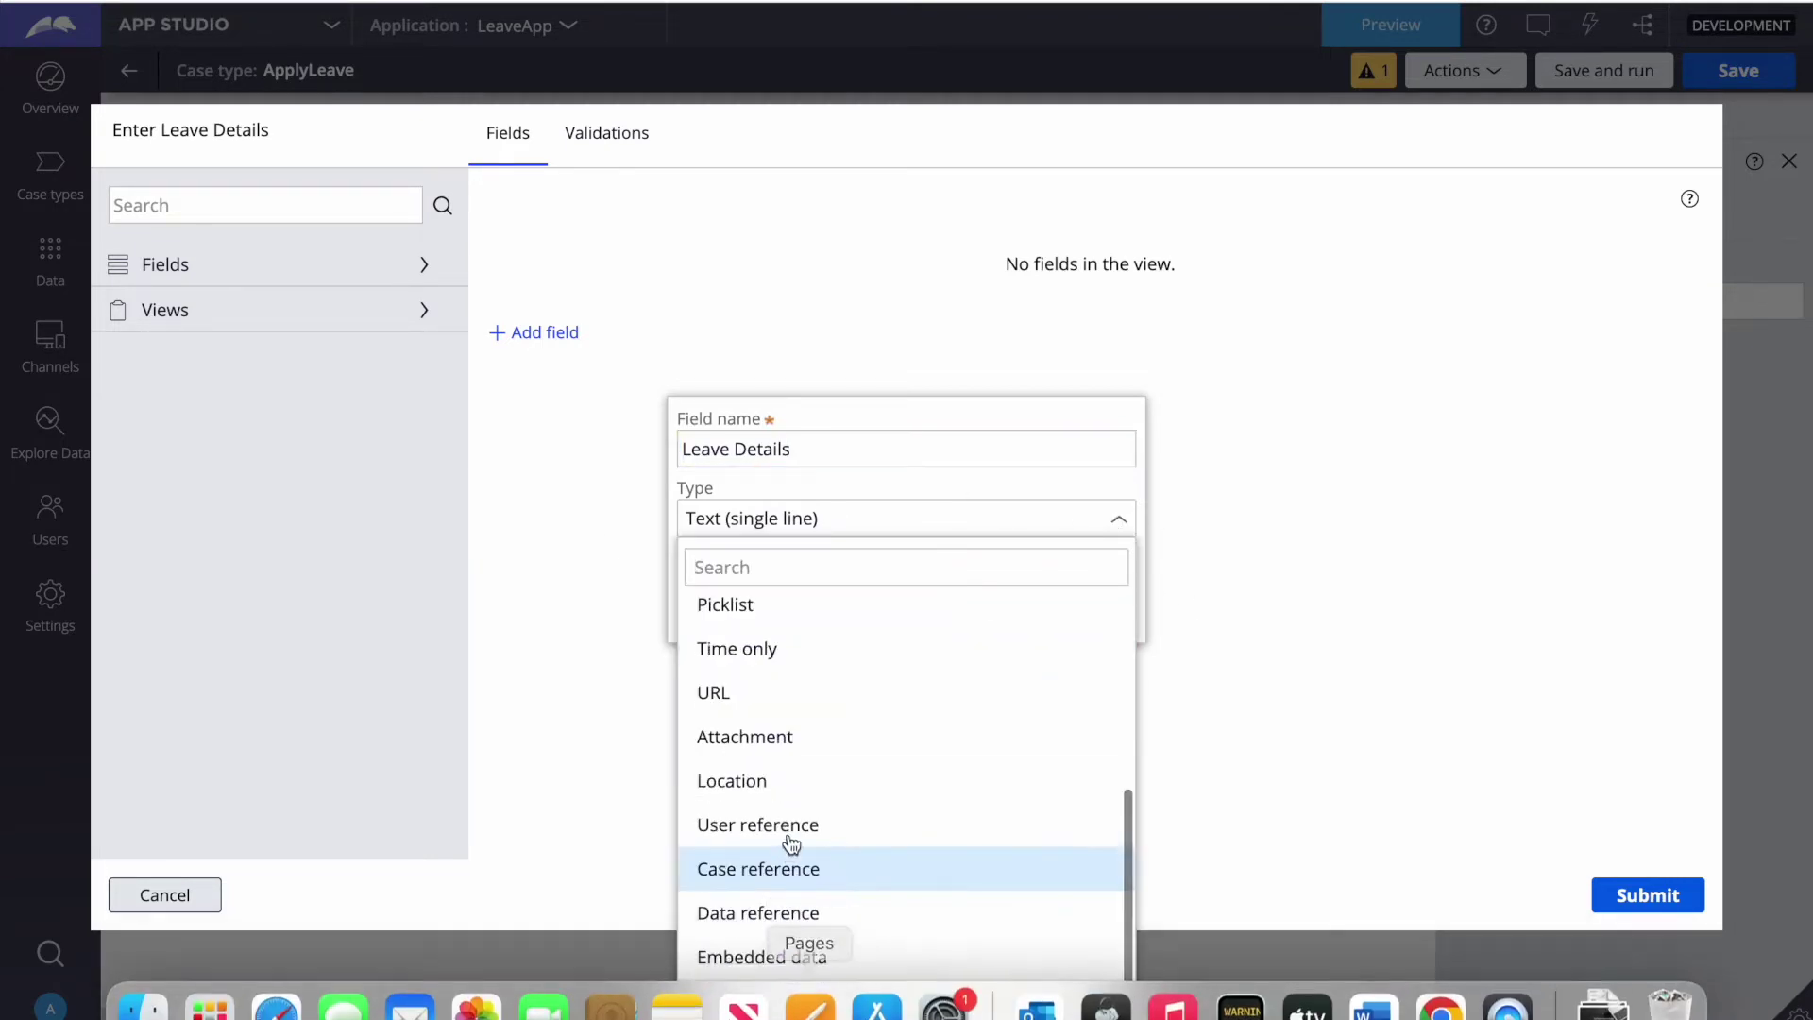
click(757, 913)
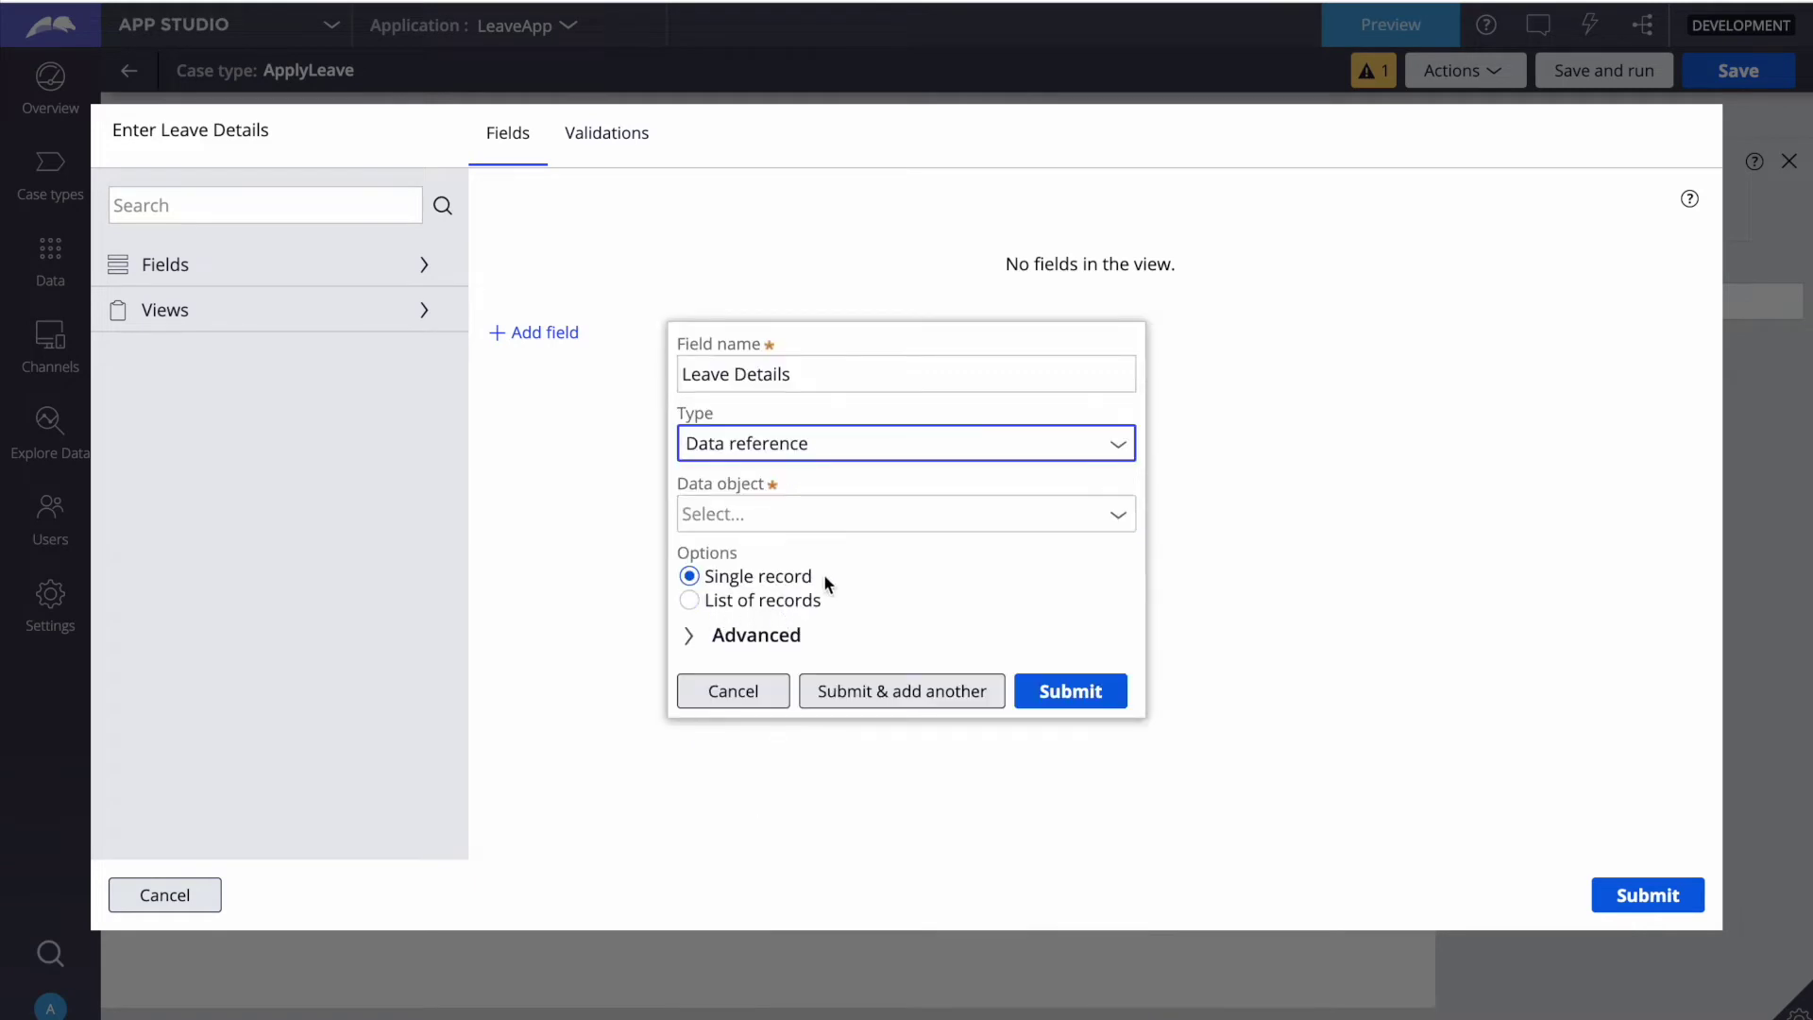
click(848, 518)
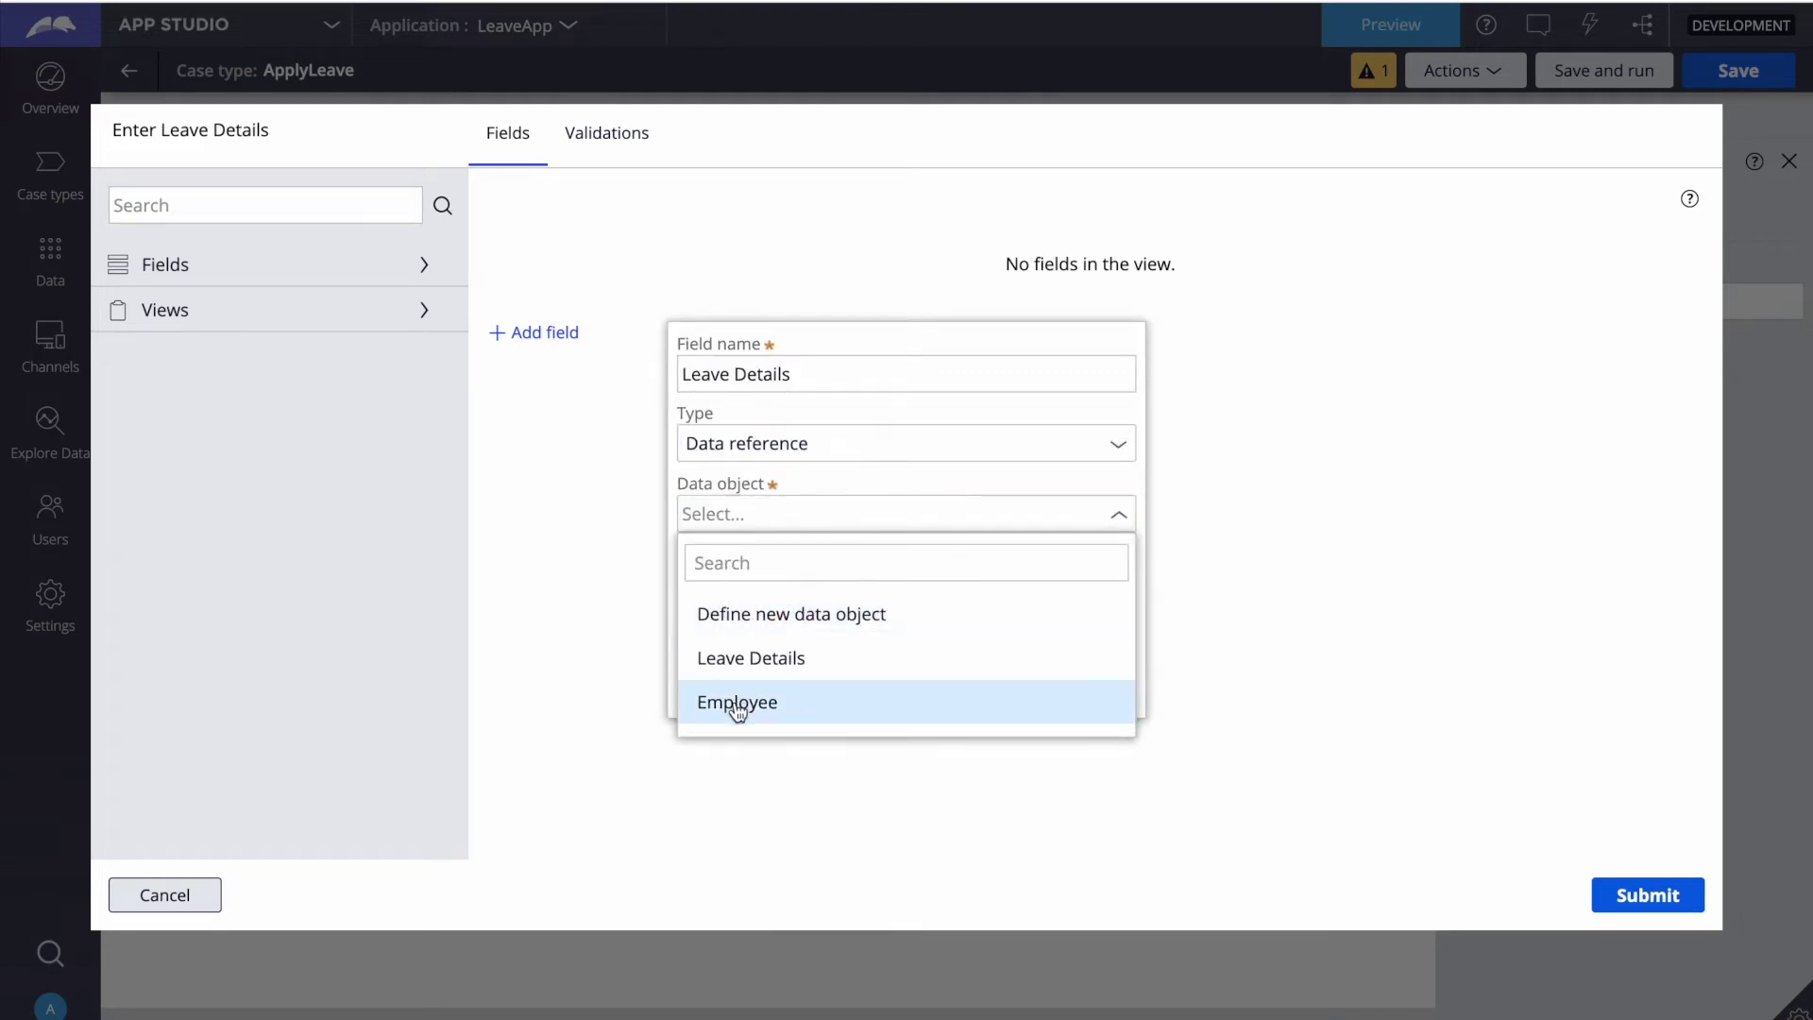
click(752, 660)
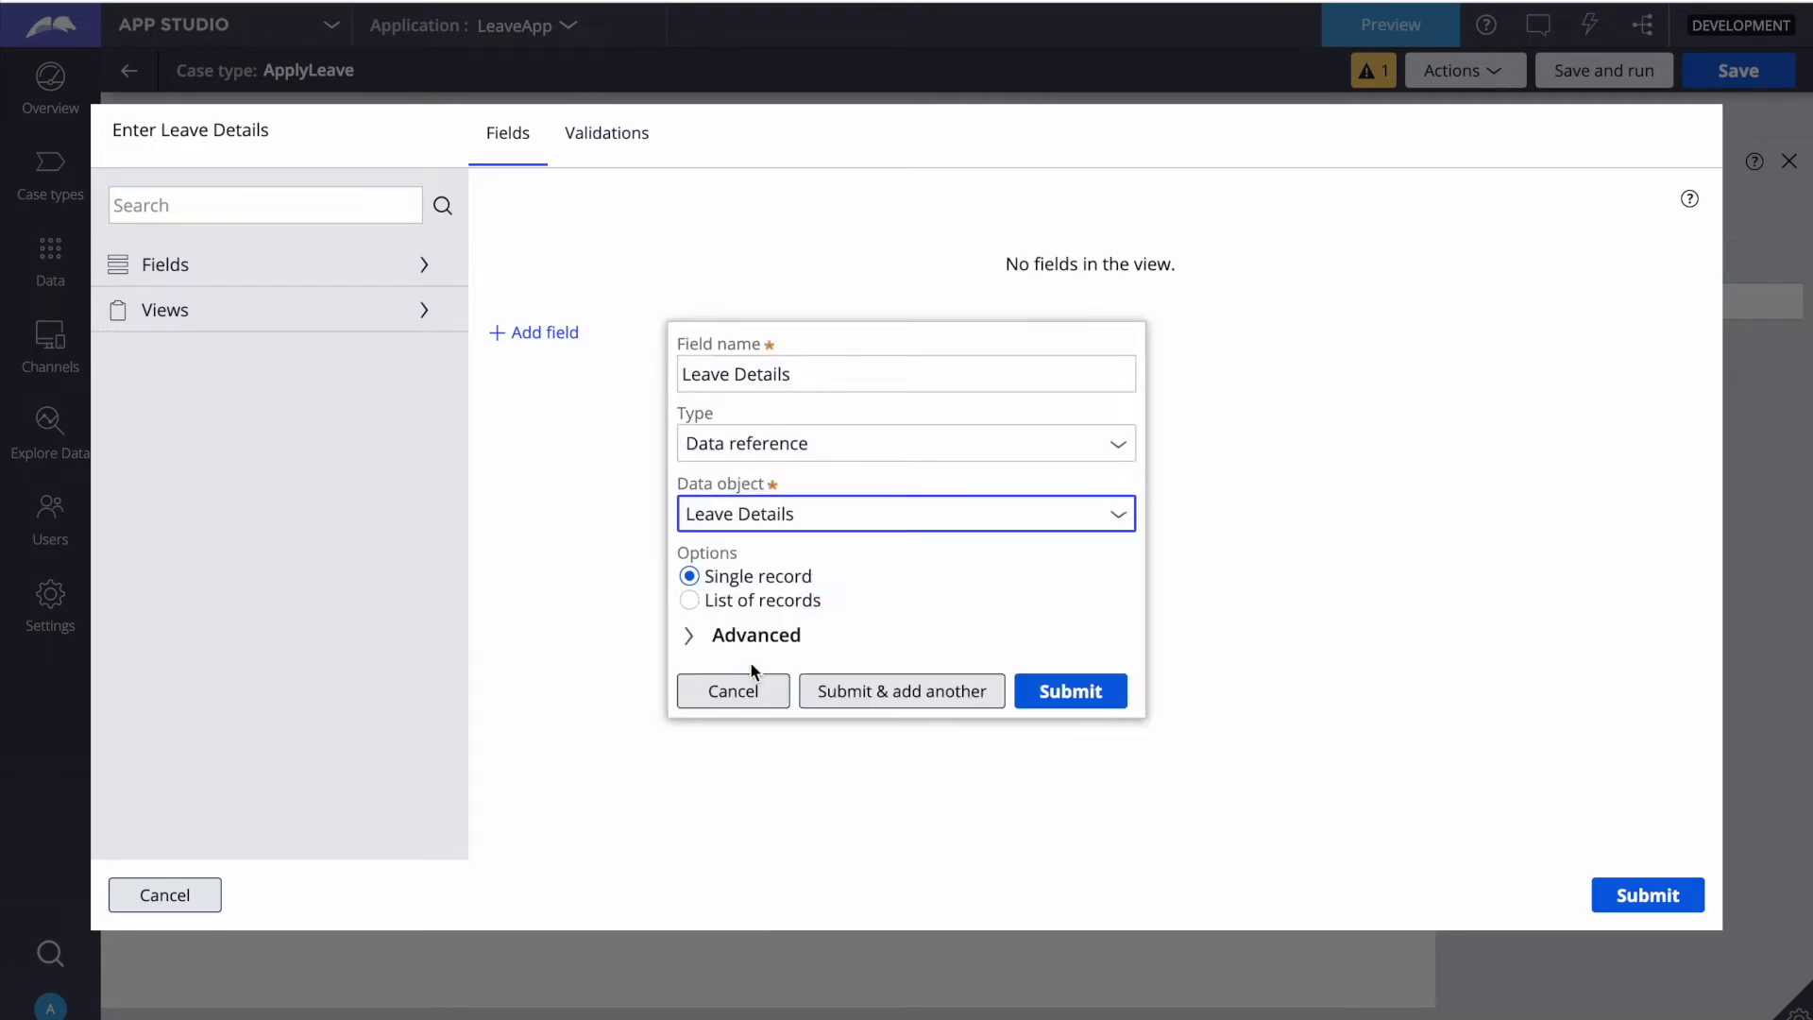
click(1085, 703)
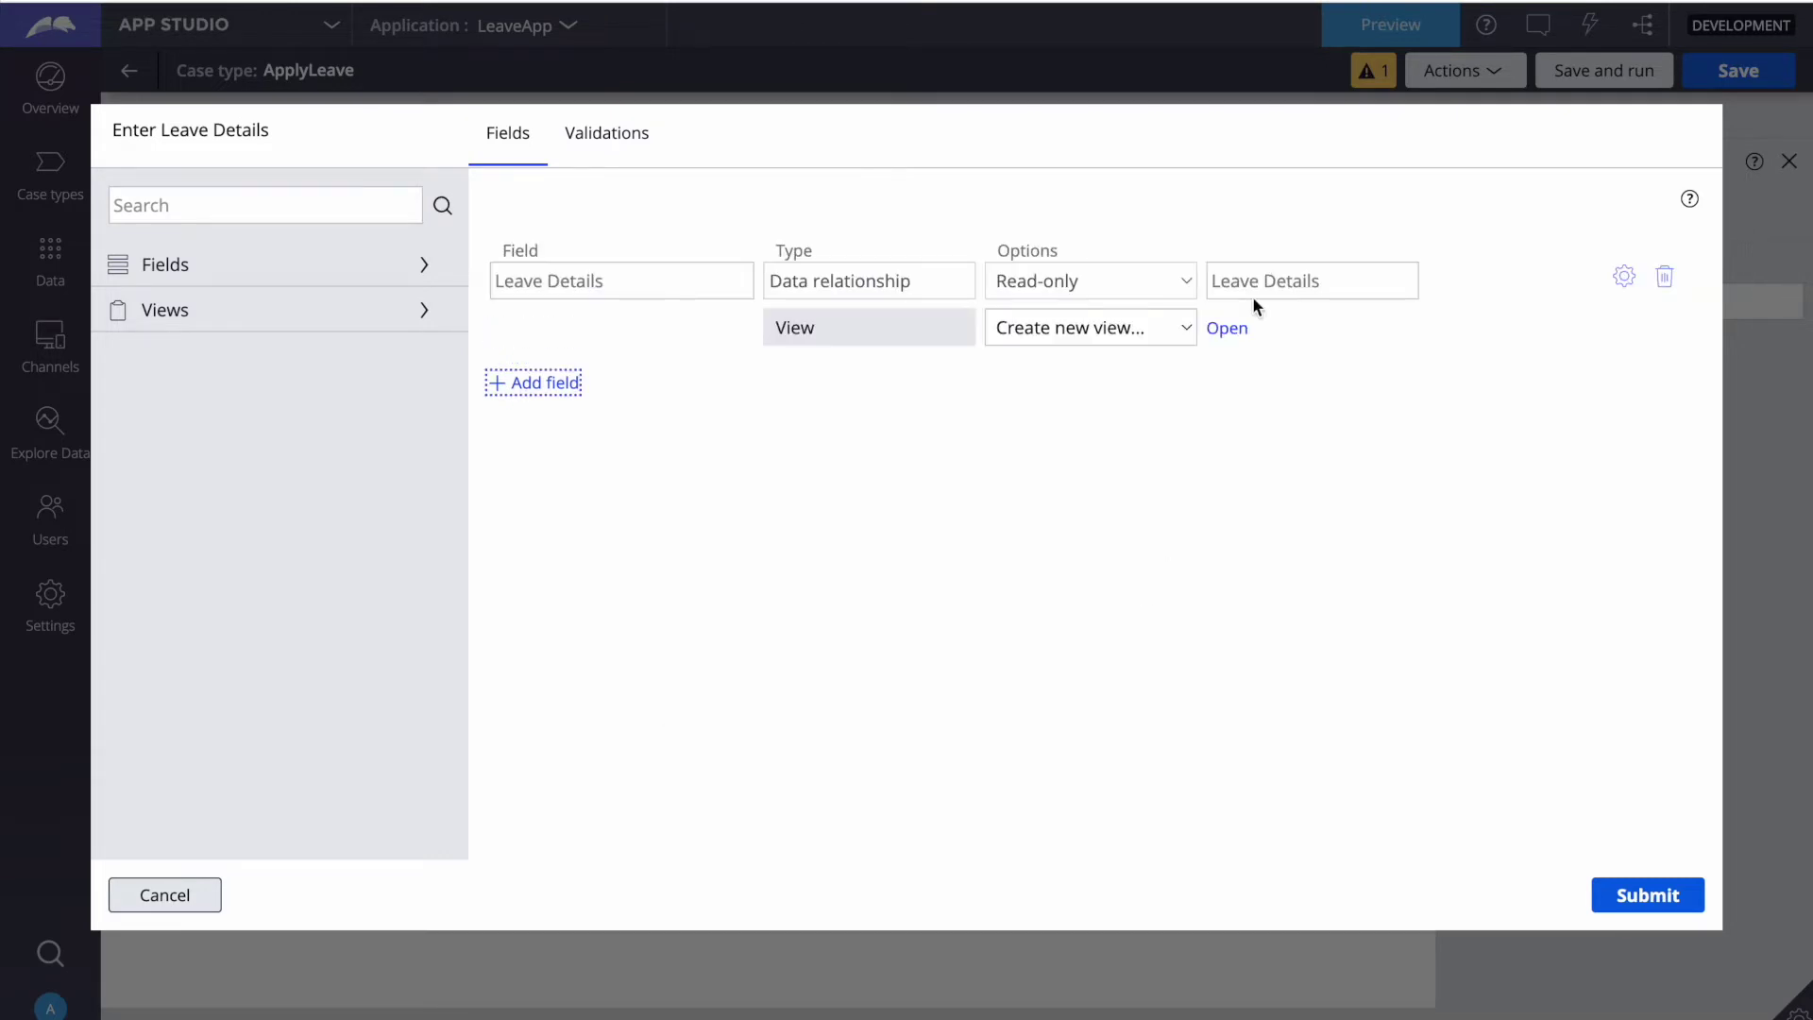
Step: Create the 'Leave Details' view with Start Date, End Date and Leave Reason, and submit it
click(1227, 328)
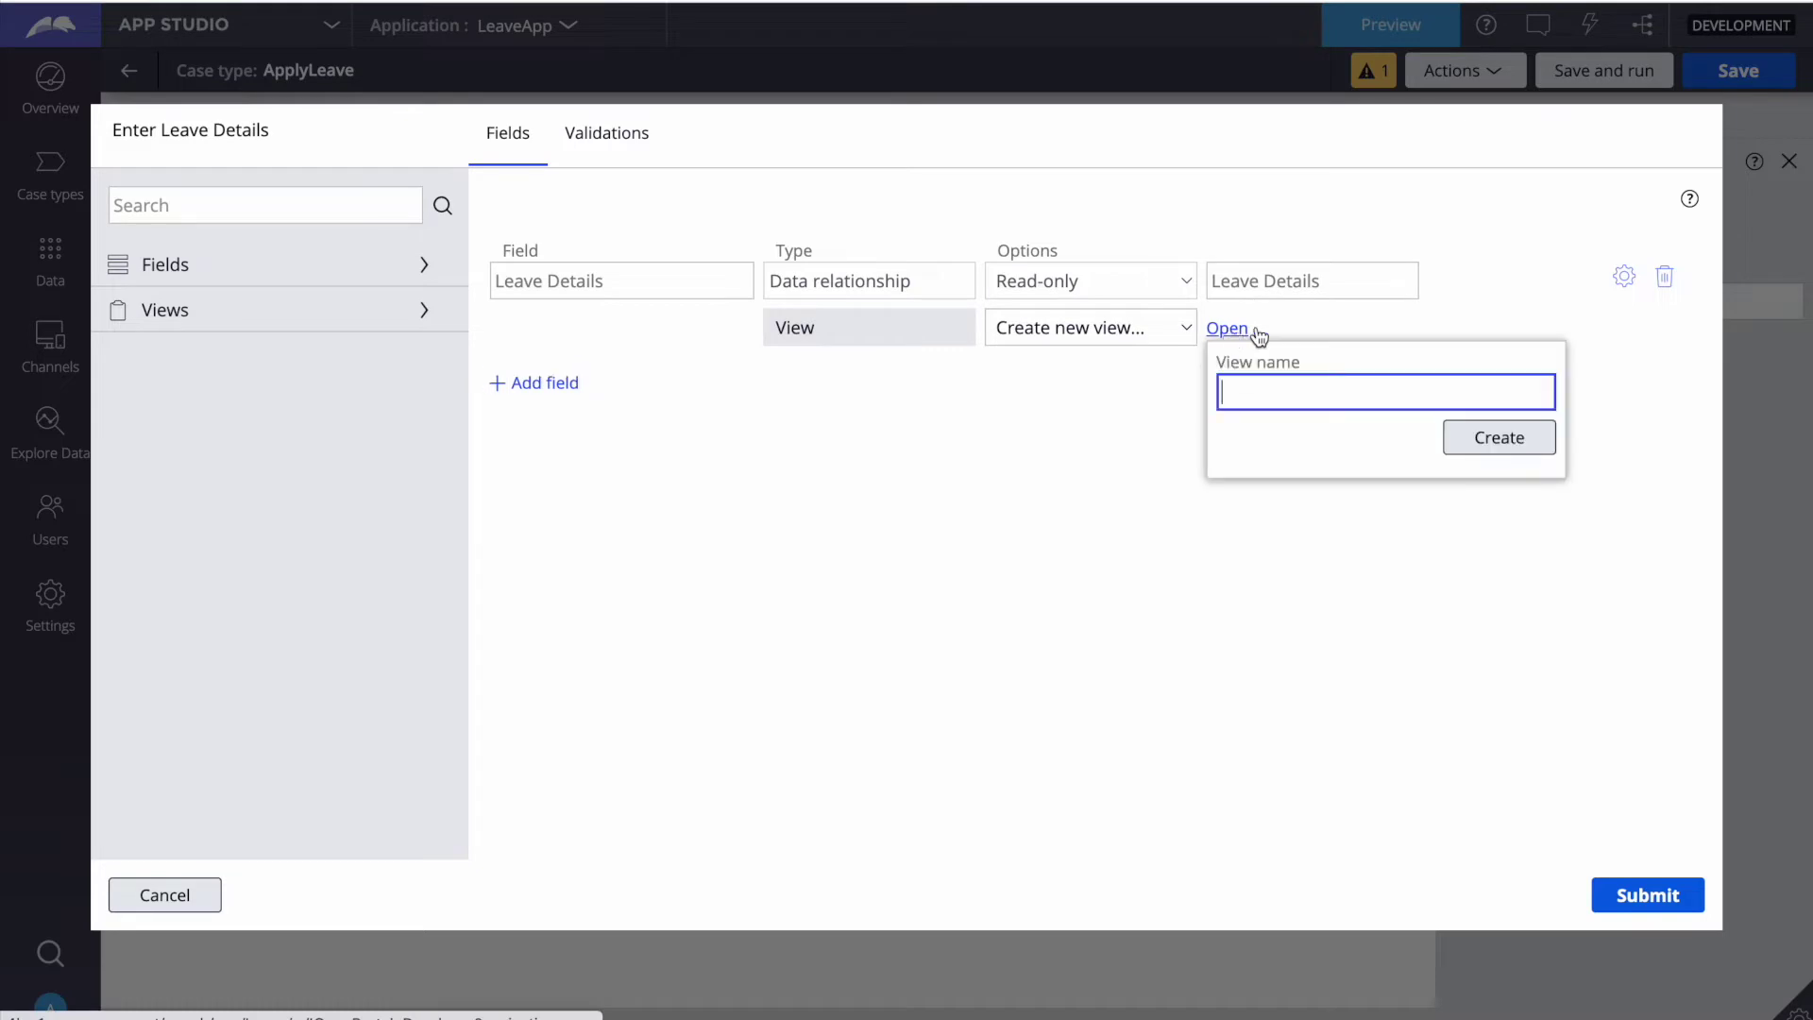
text(Leav)
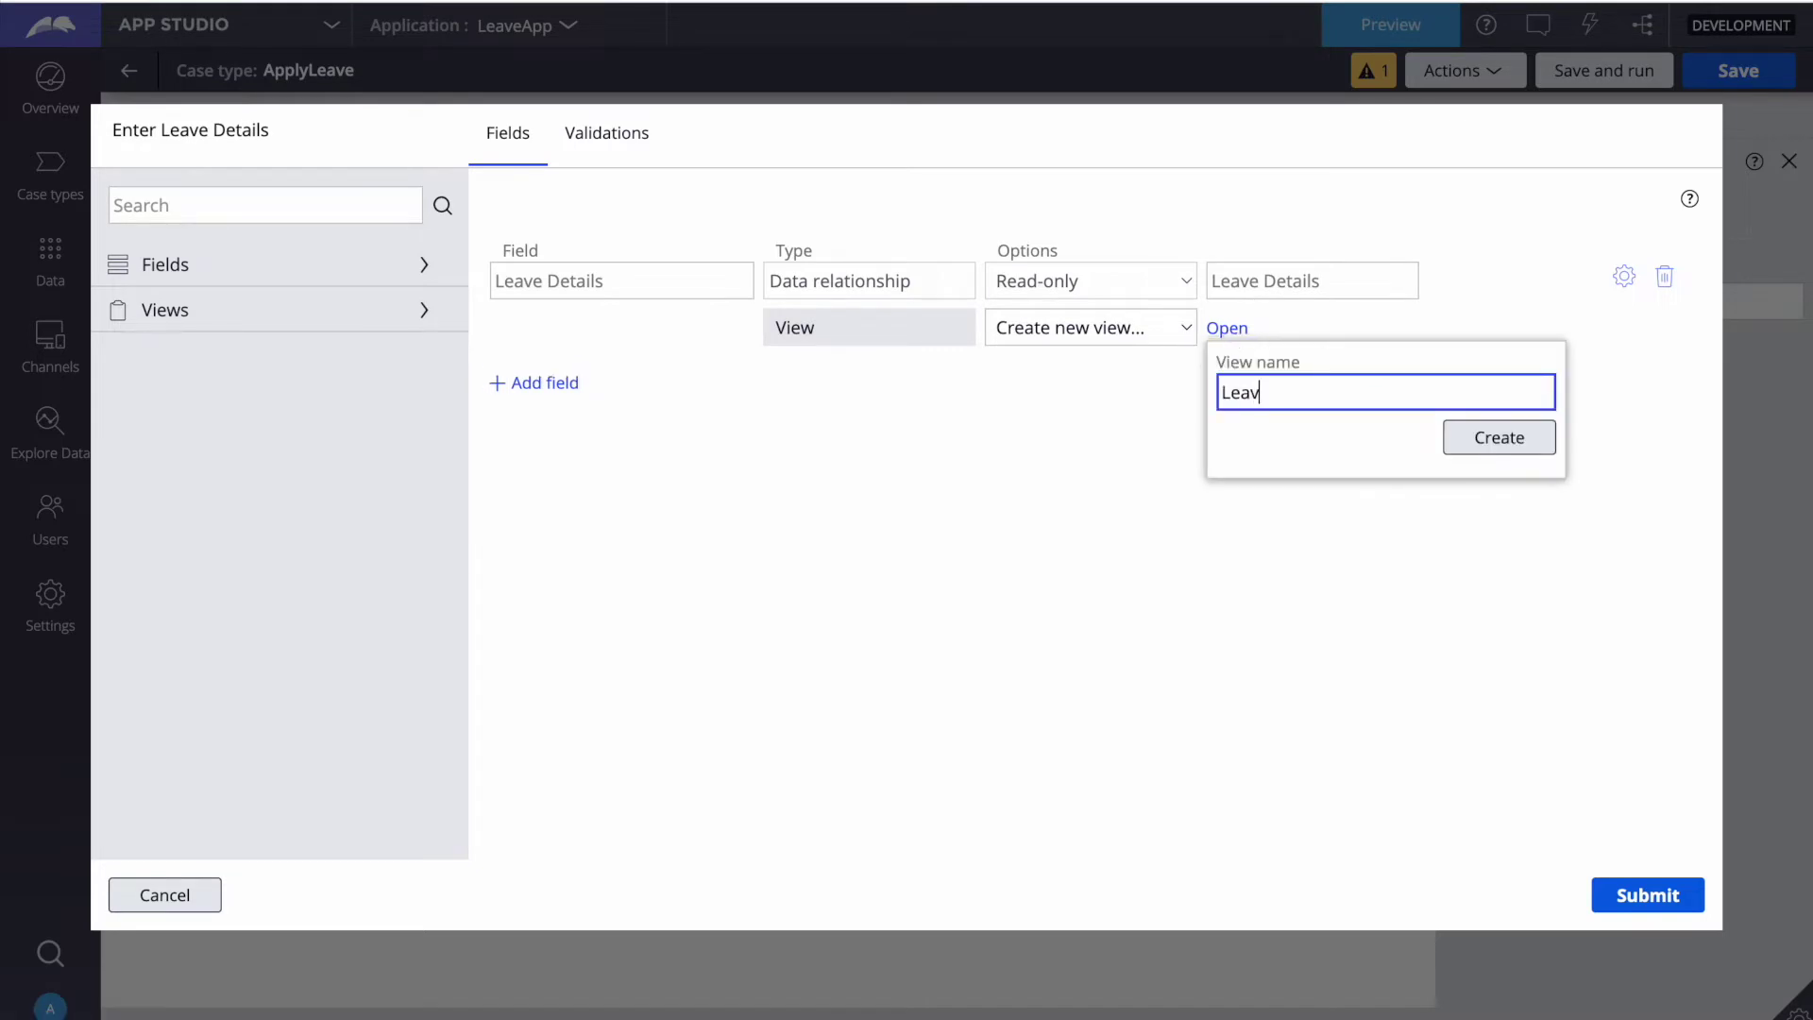
text(e Details)
click(1509, 444)
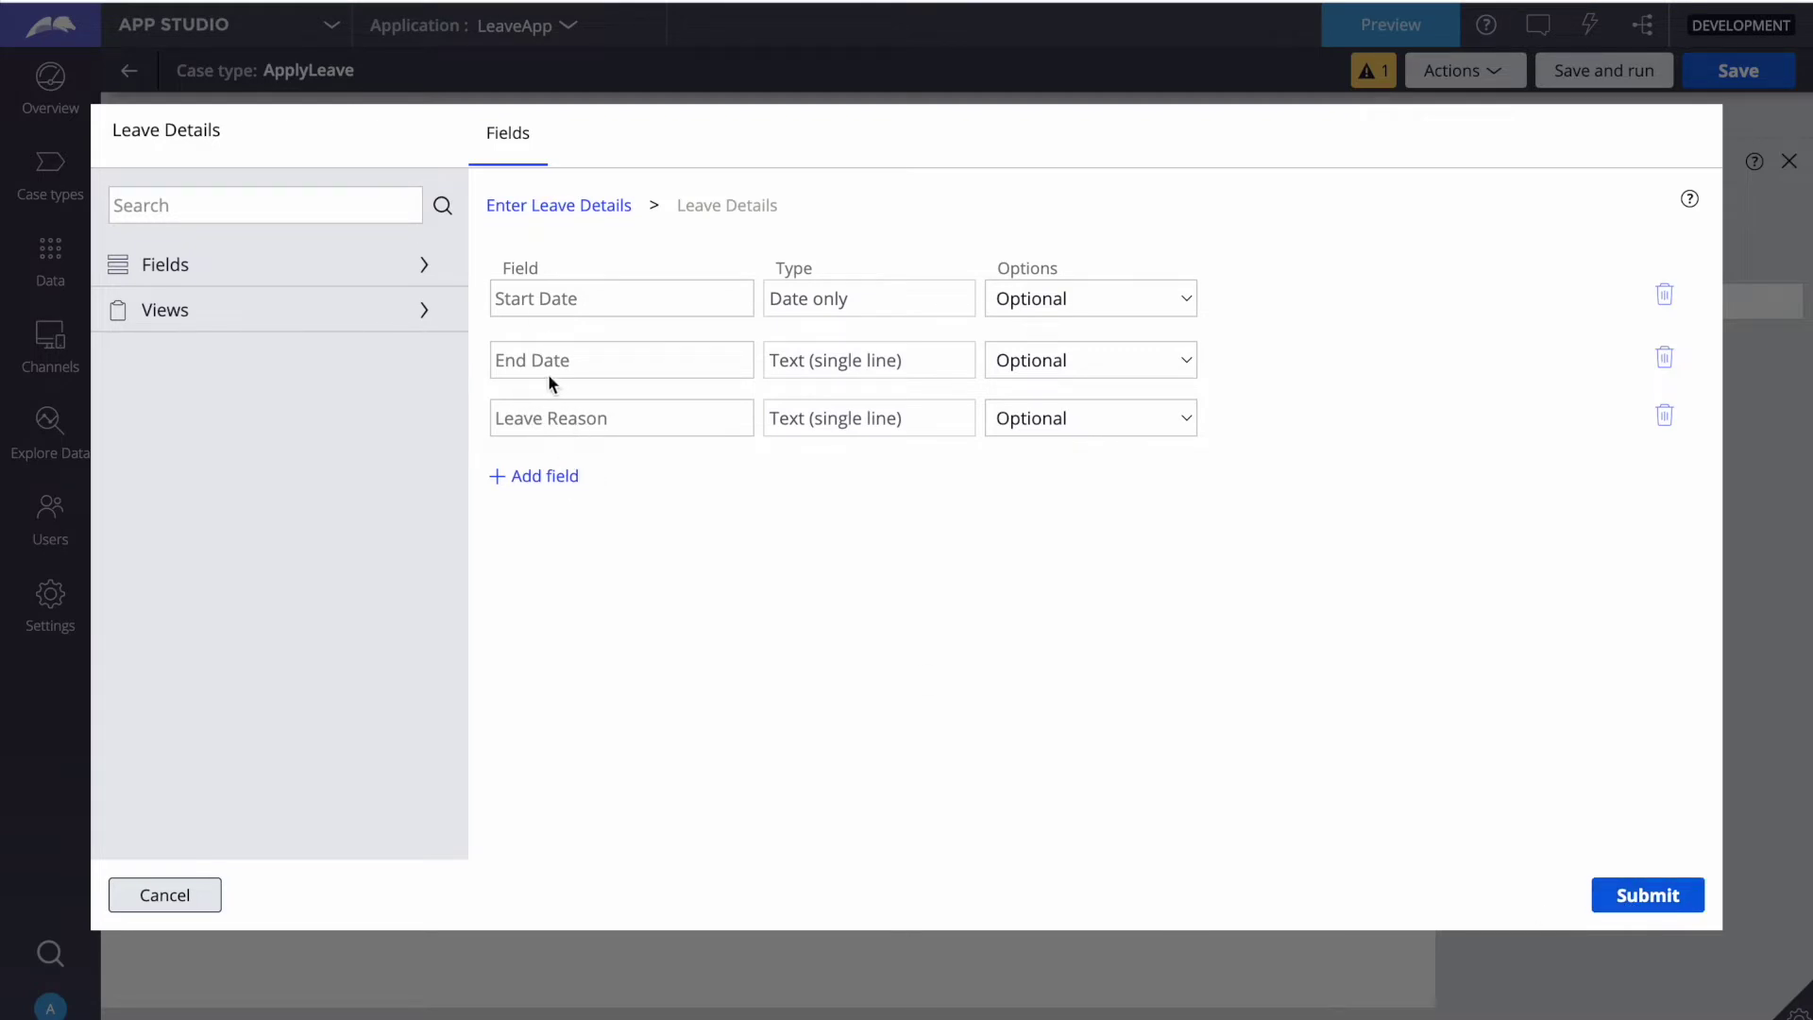
click(1629, 898)
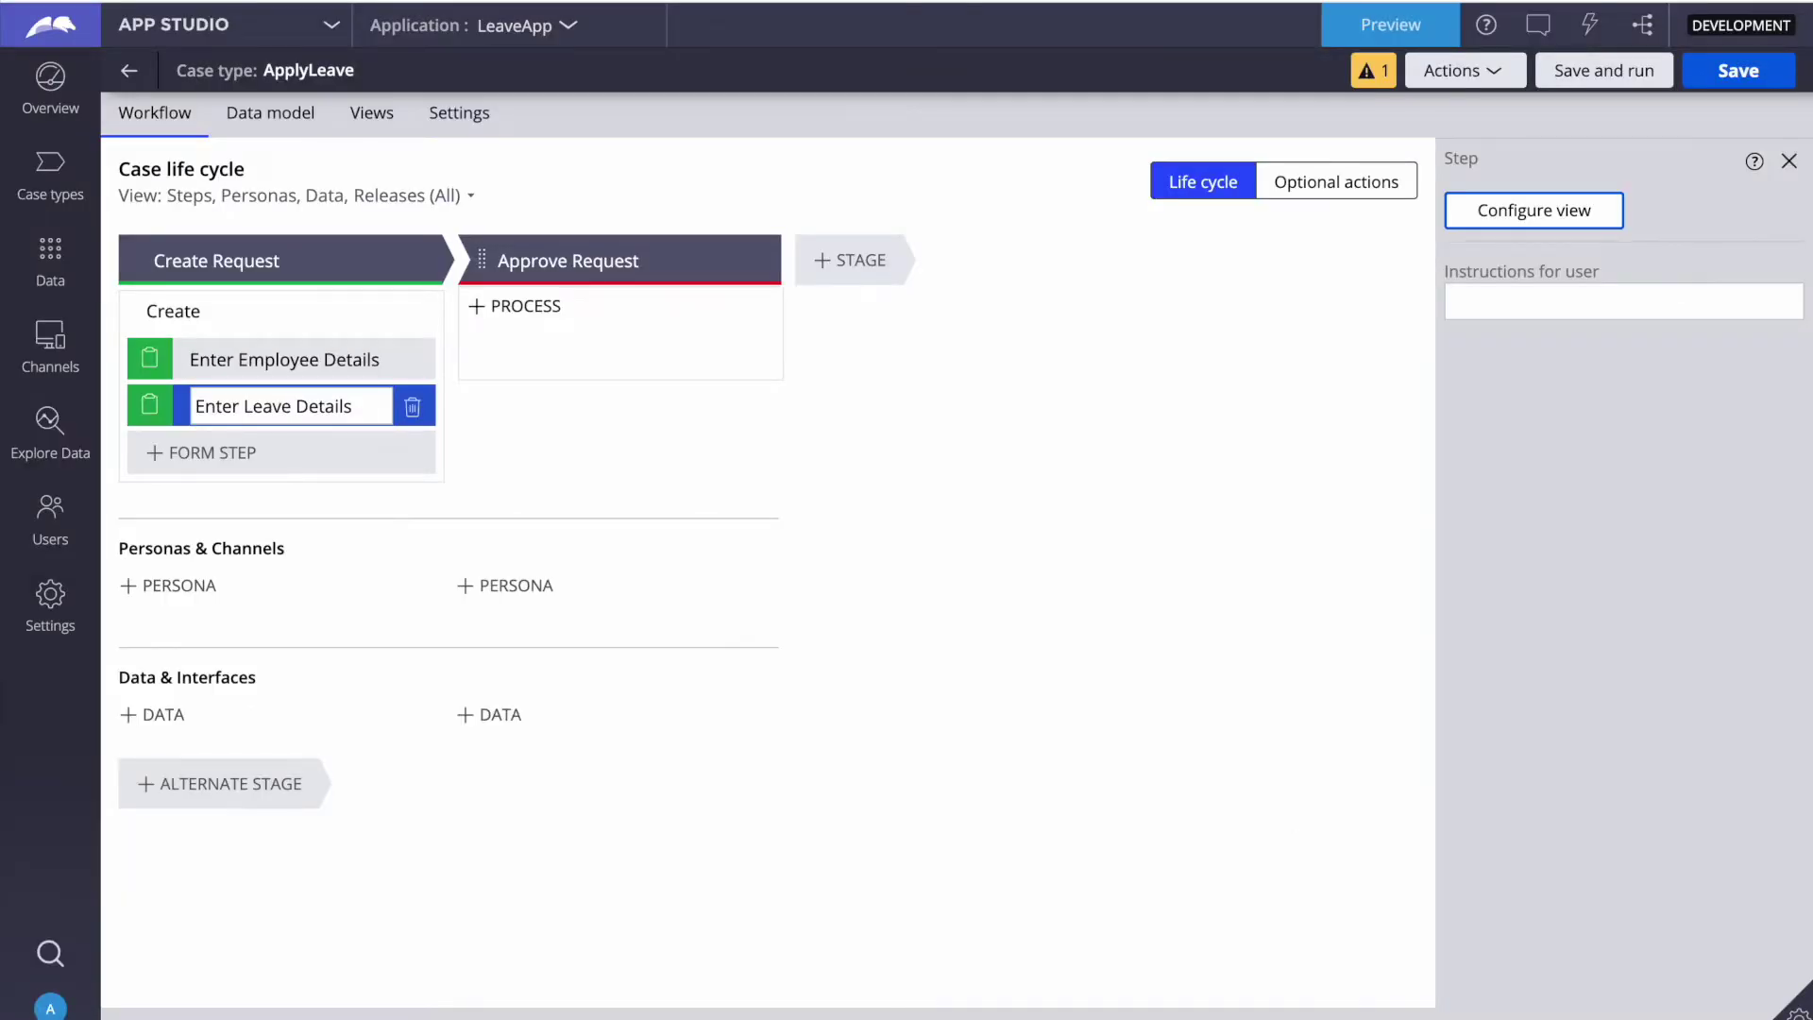
Step: Save the ApplyLeave case type, switch to Dev Studio and list all User Interface > Section records
click(1734, 83)
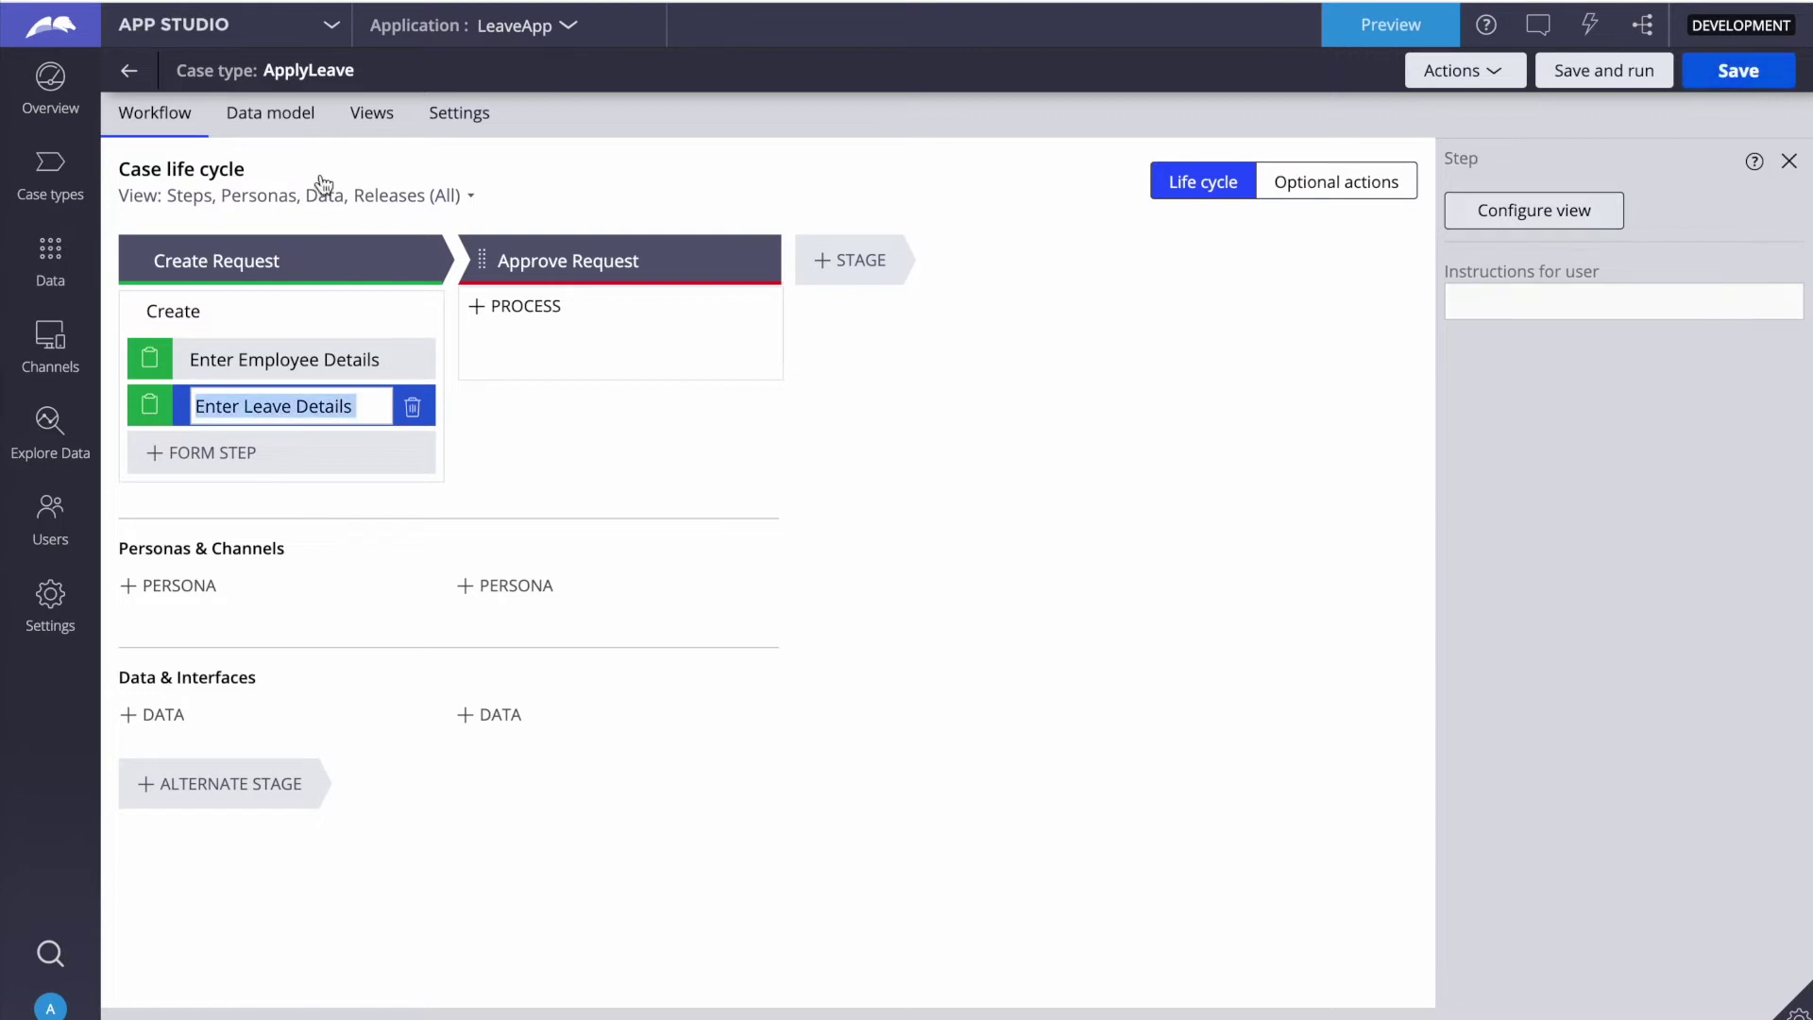
click(187, 30)
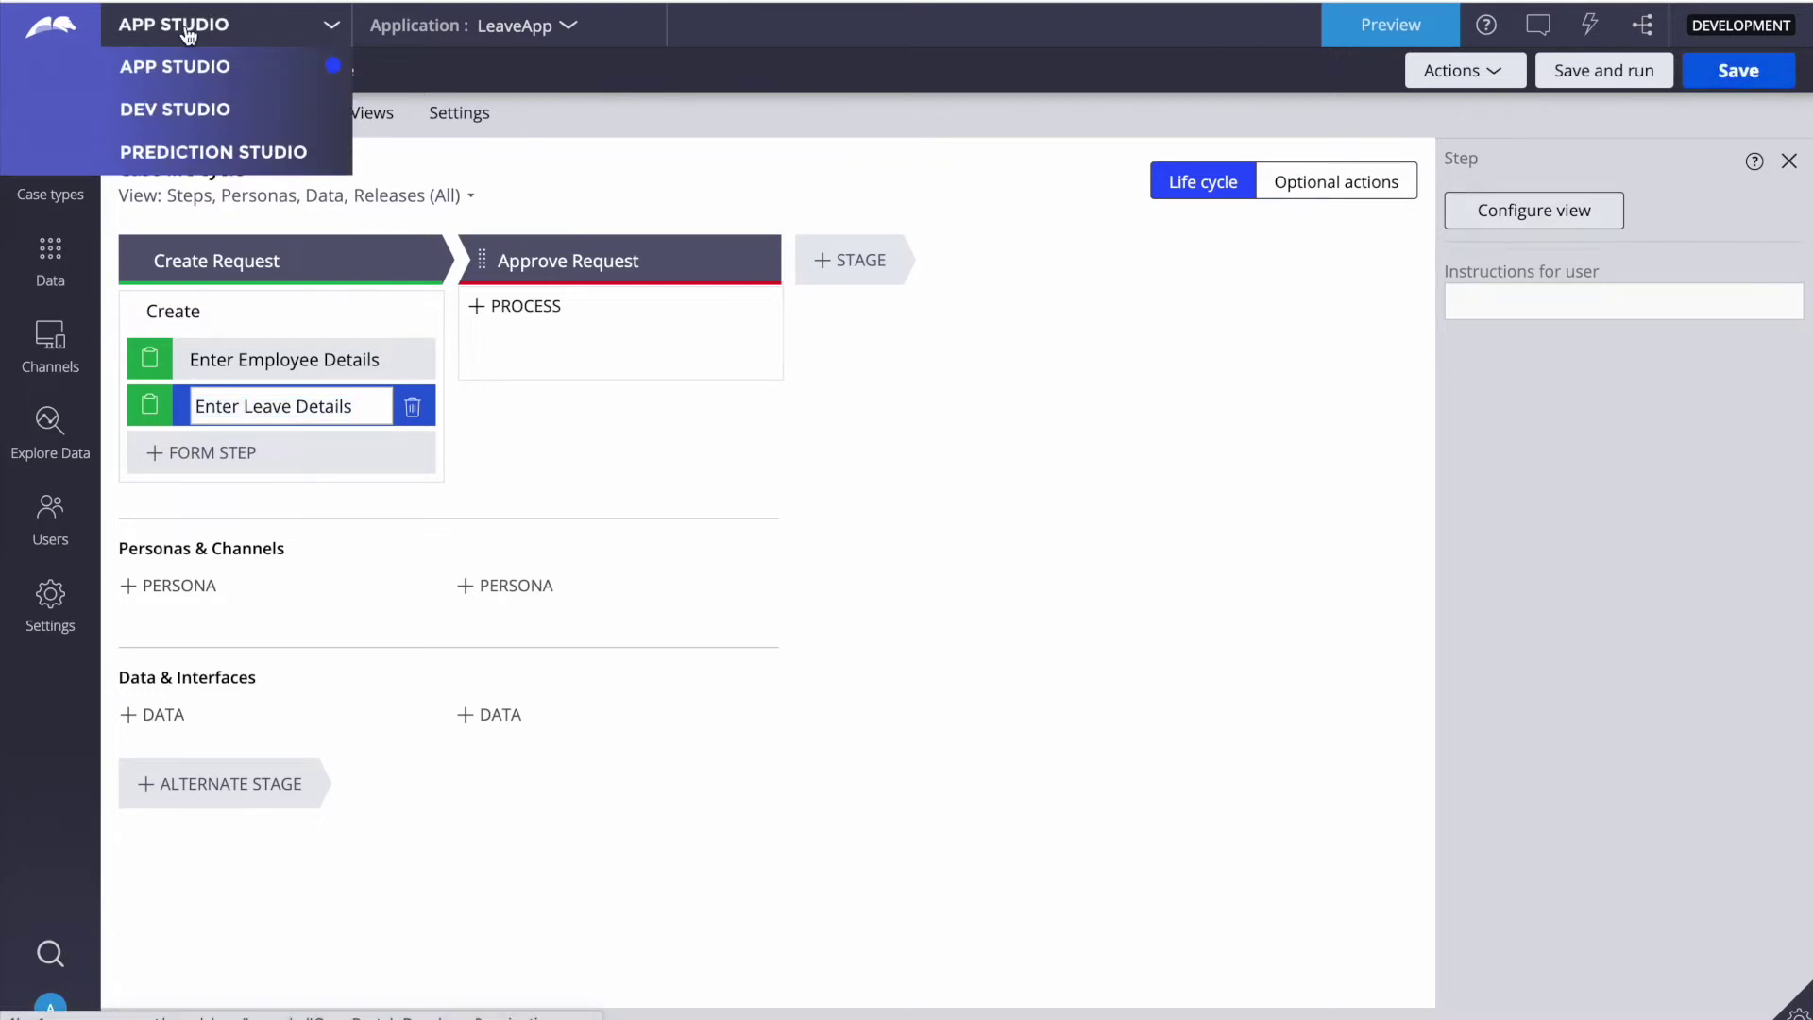
click(172, 107)
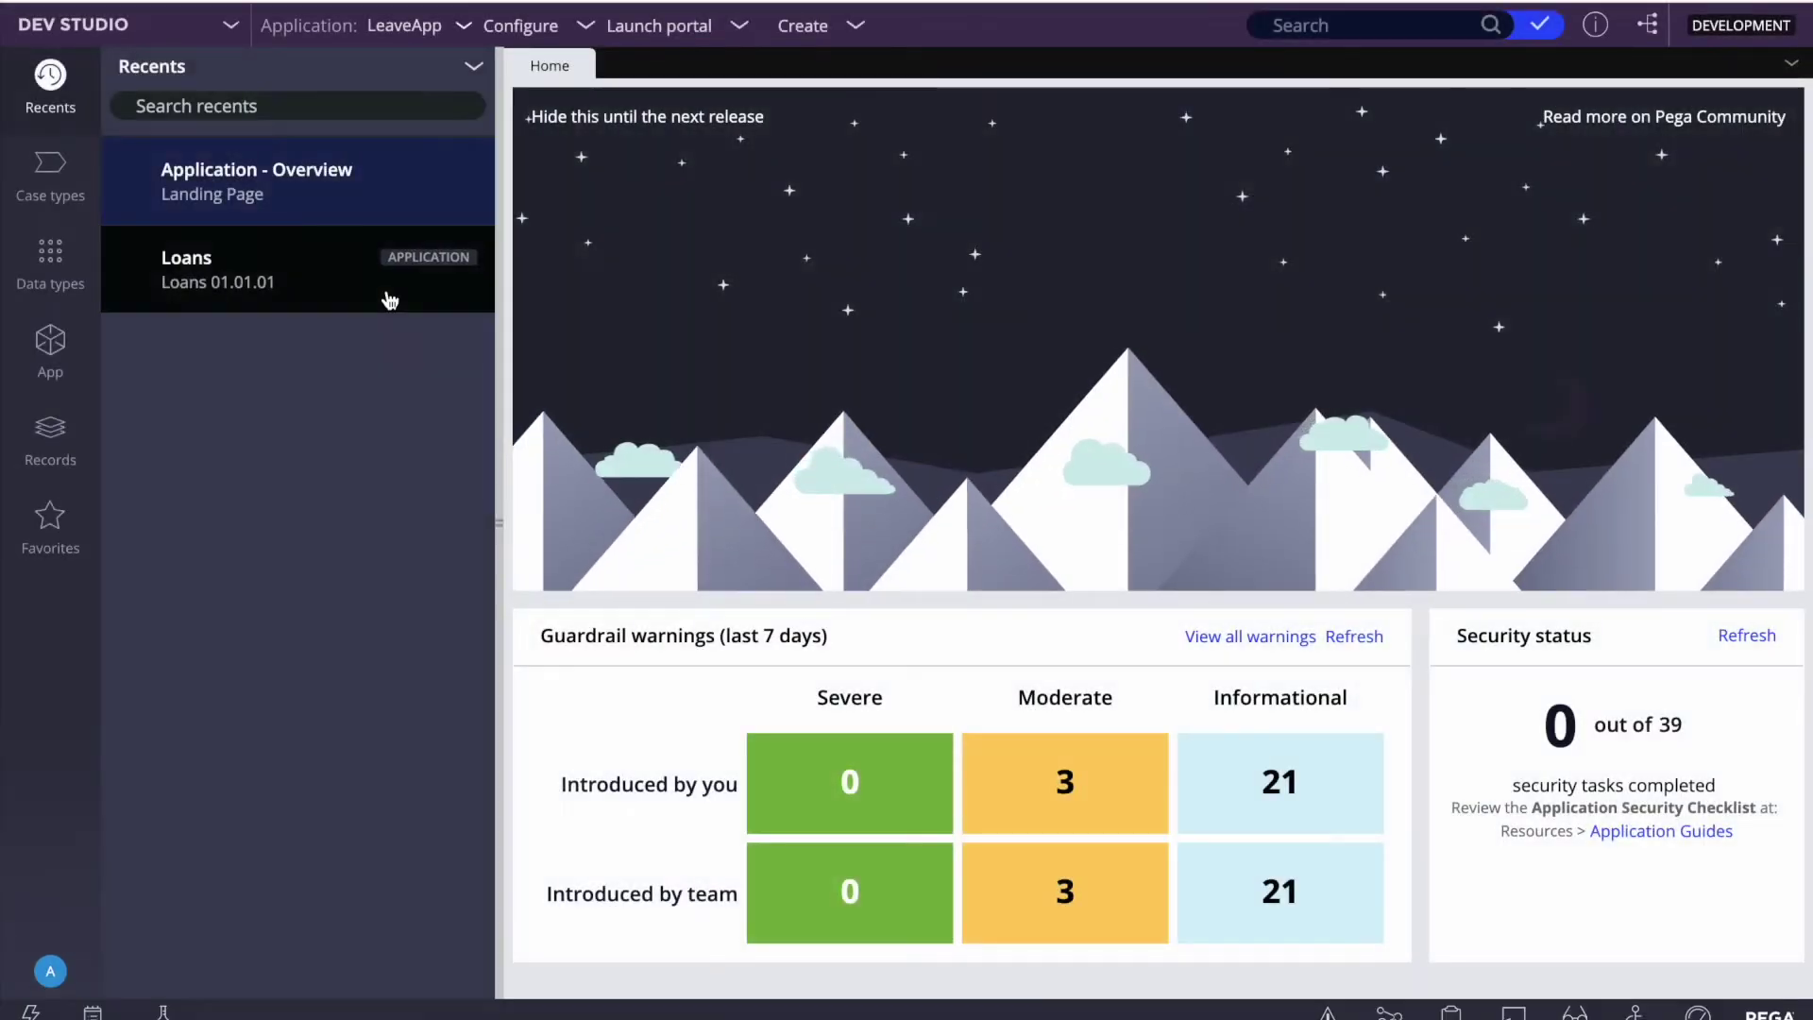
click(50, 439)
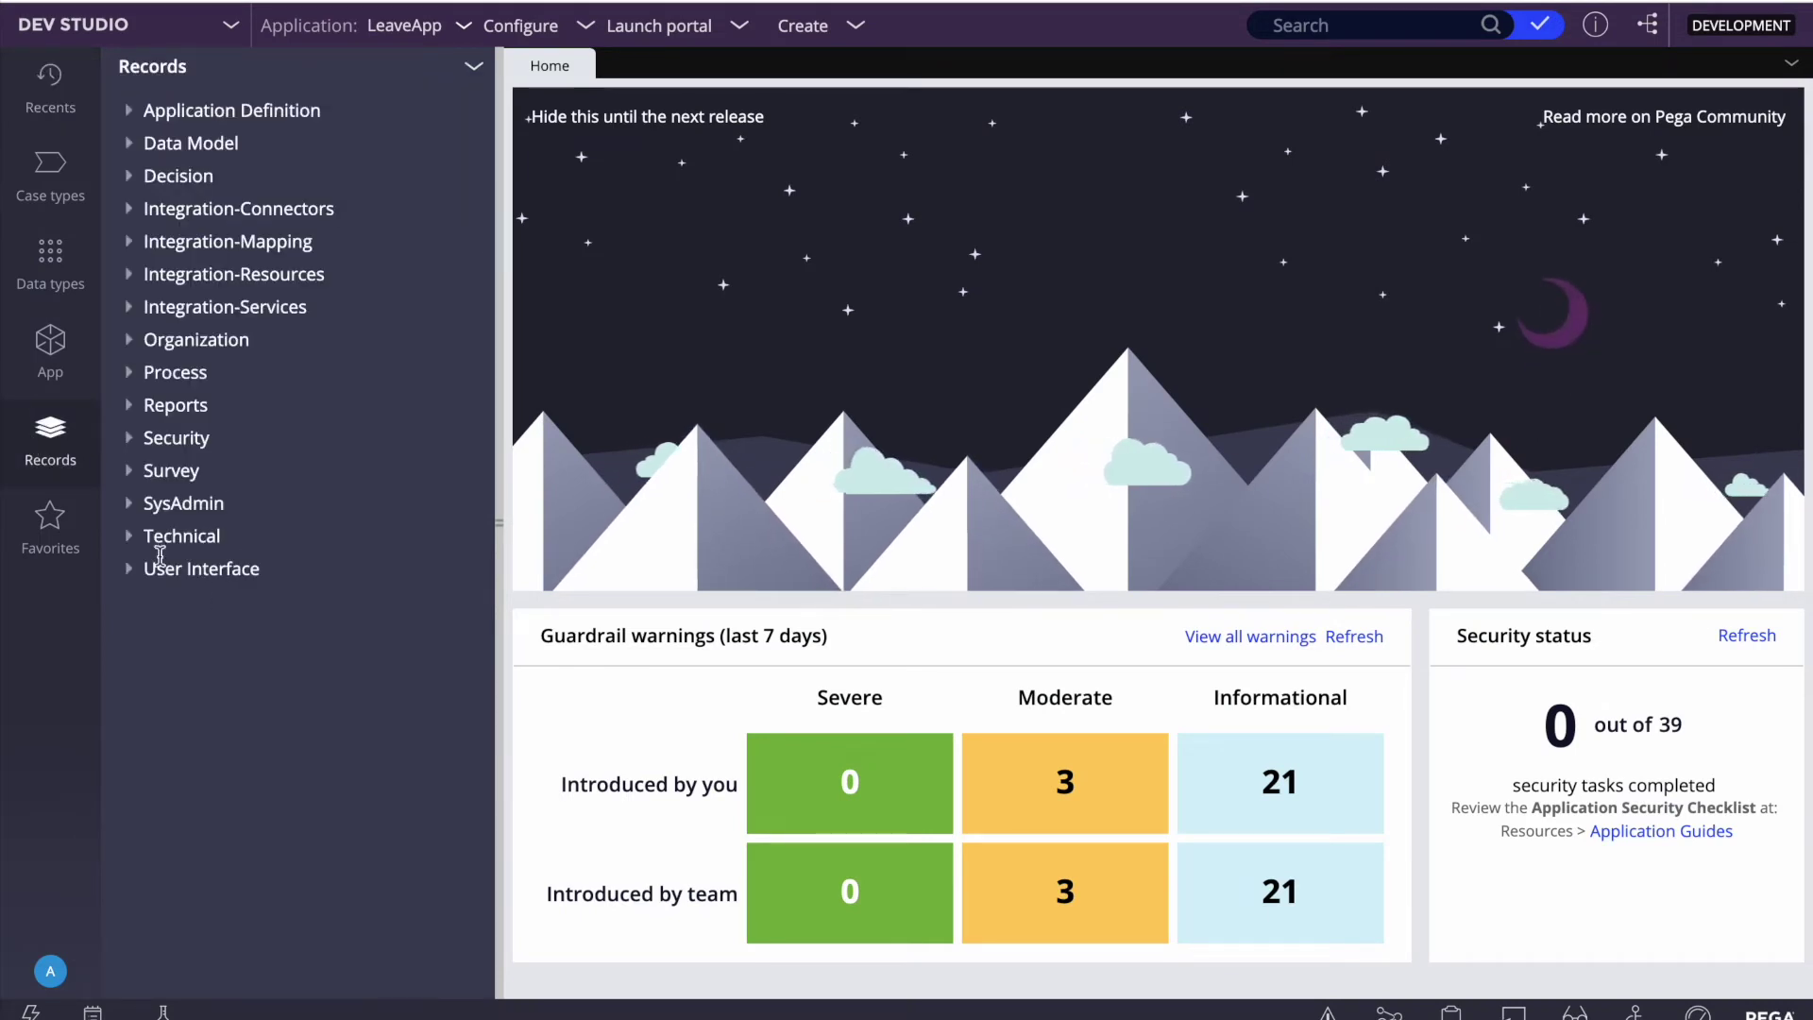
click(135, 568)
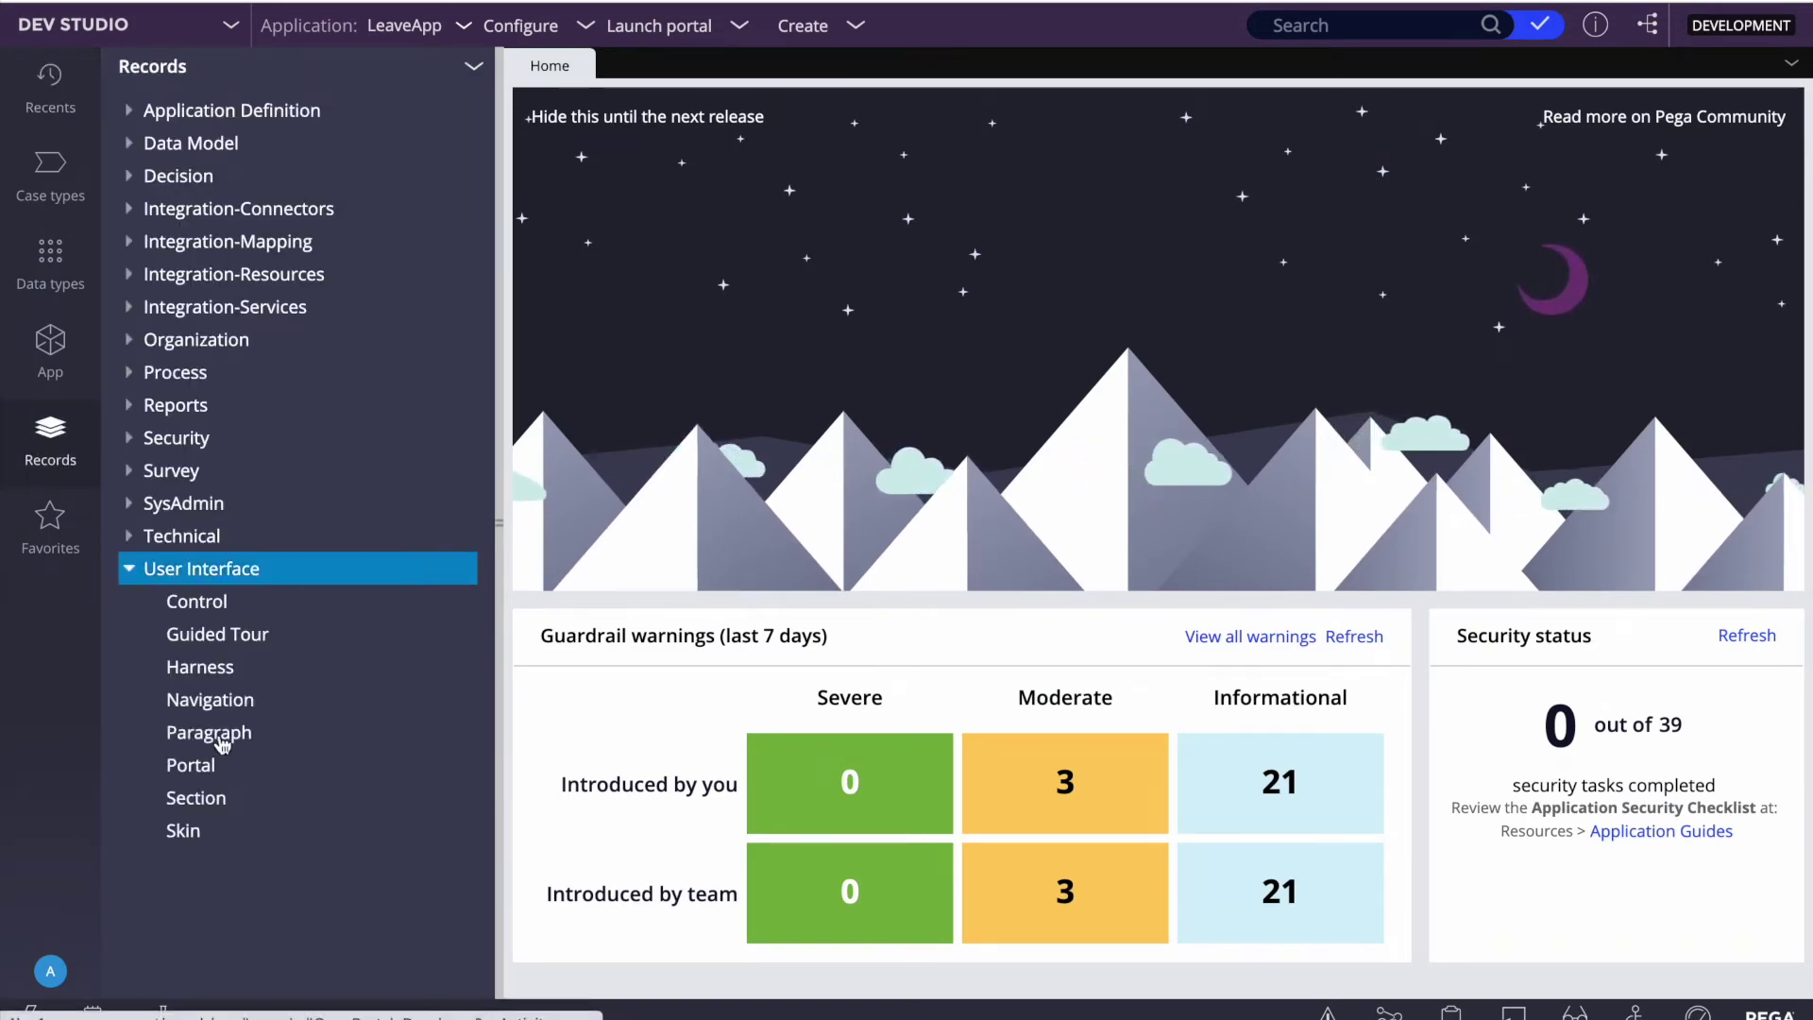
click(200, 800)
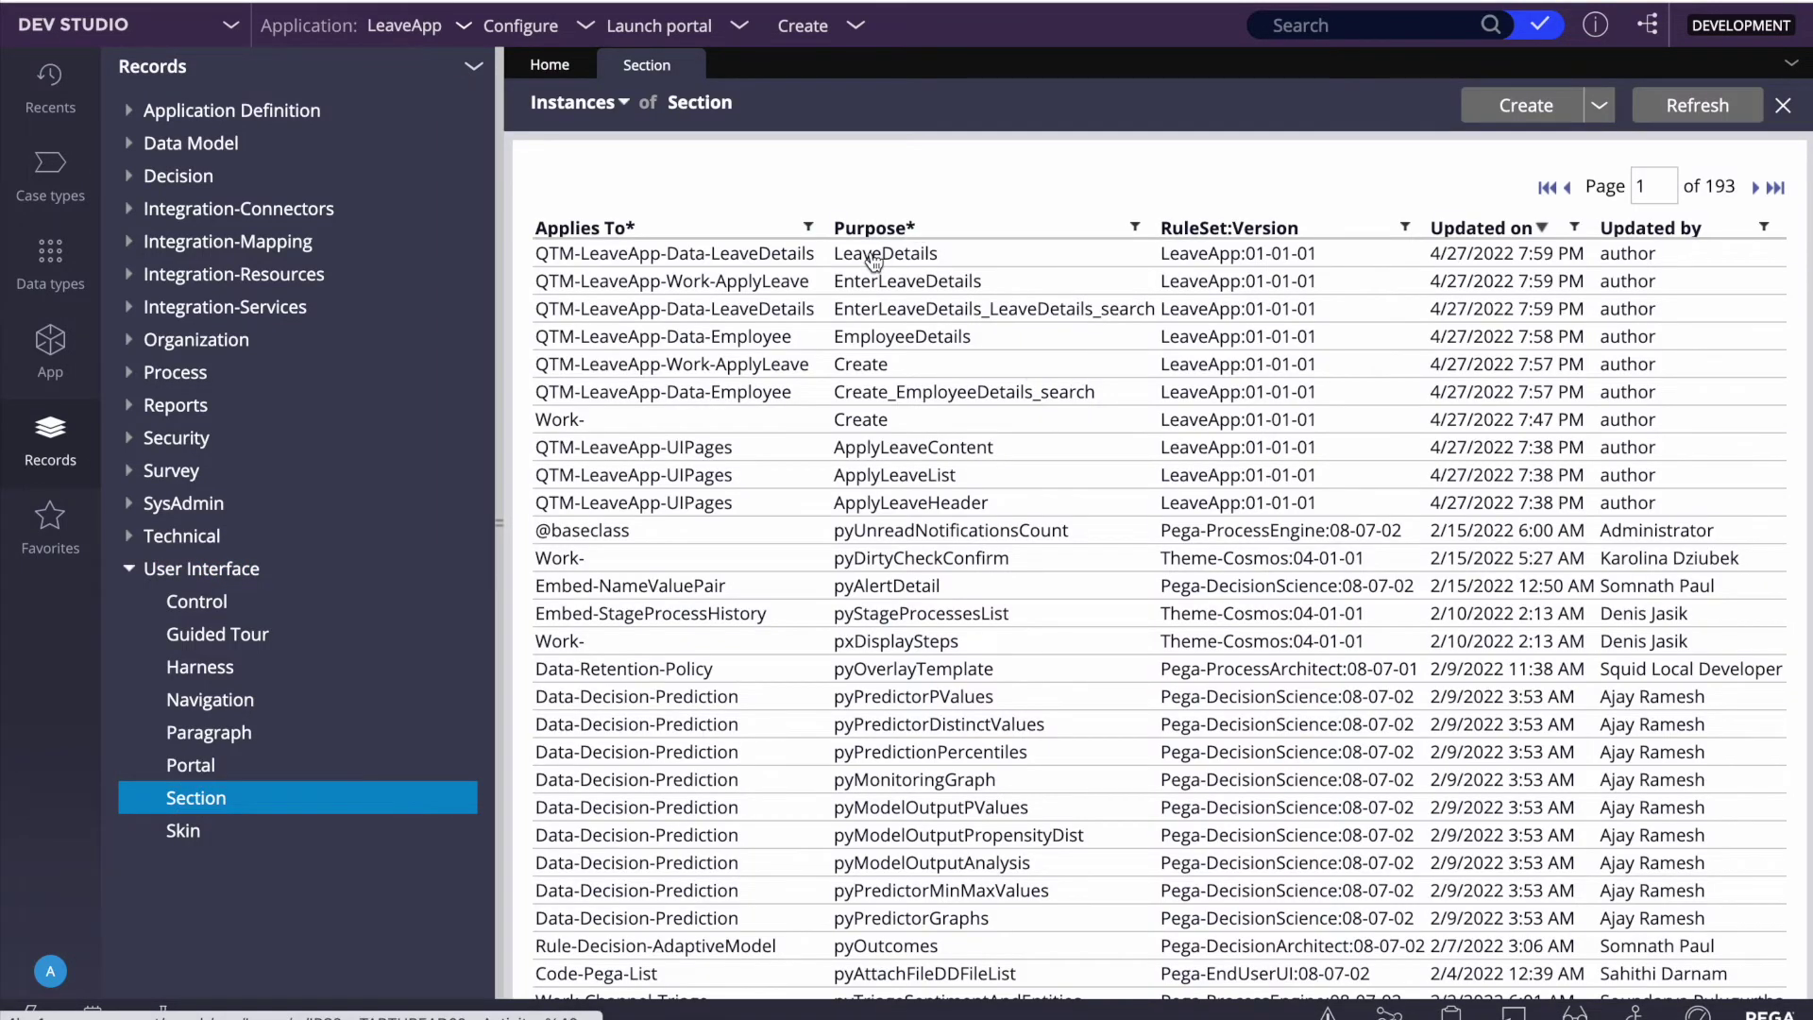
Step: Open the LeaveDetails section, then the .EndDate property behind its End Date cell
click(872, 255)
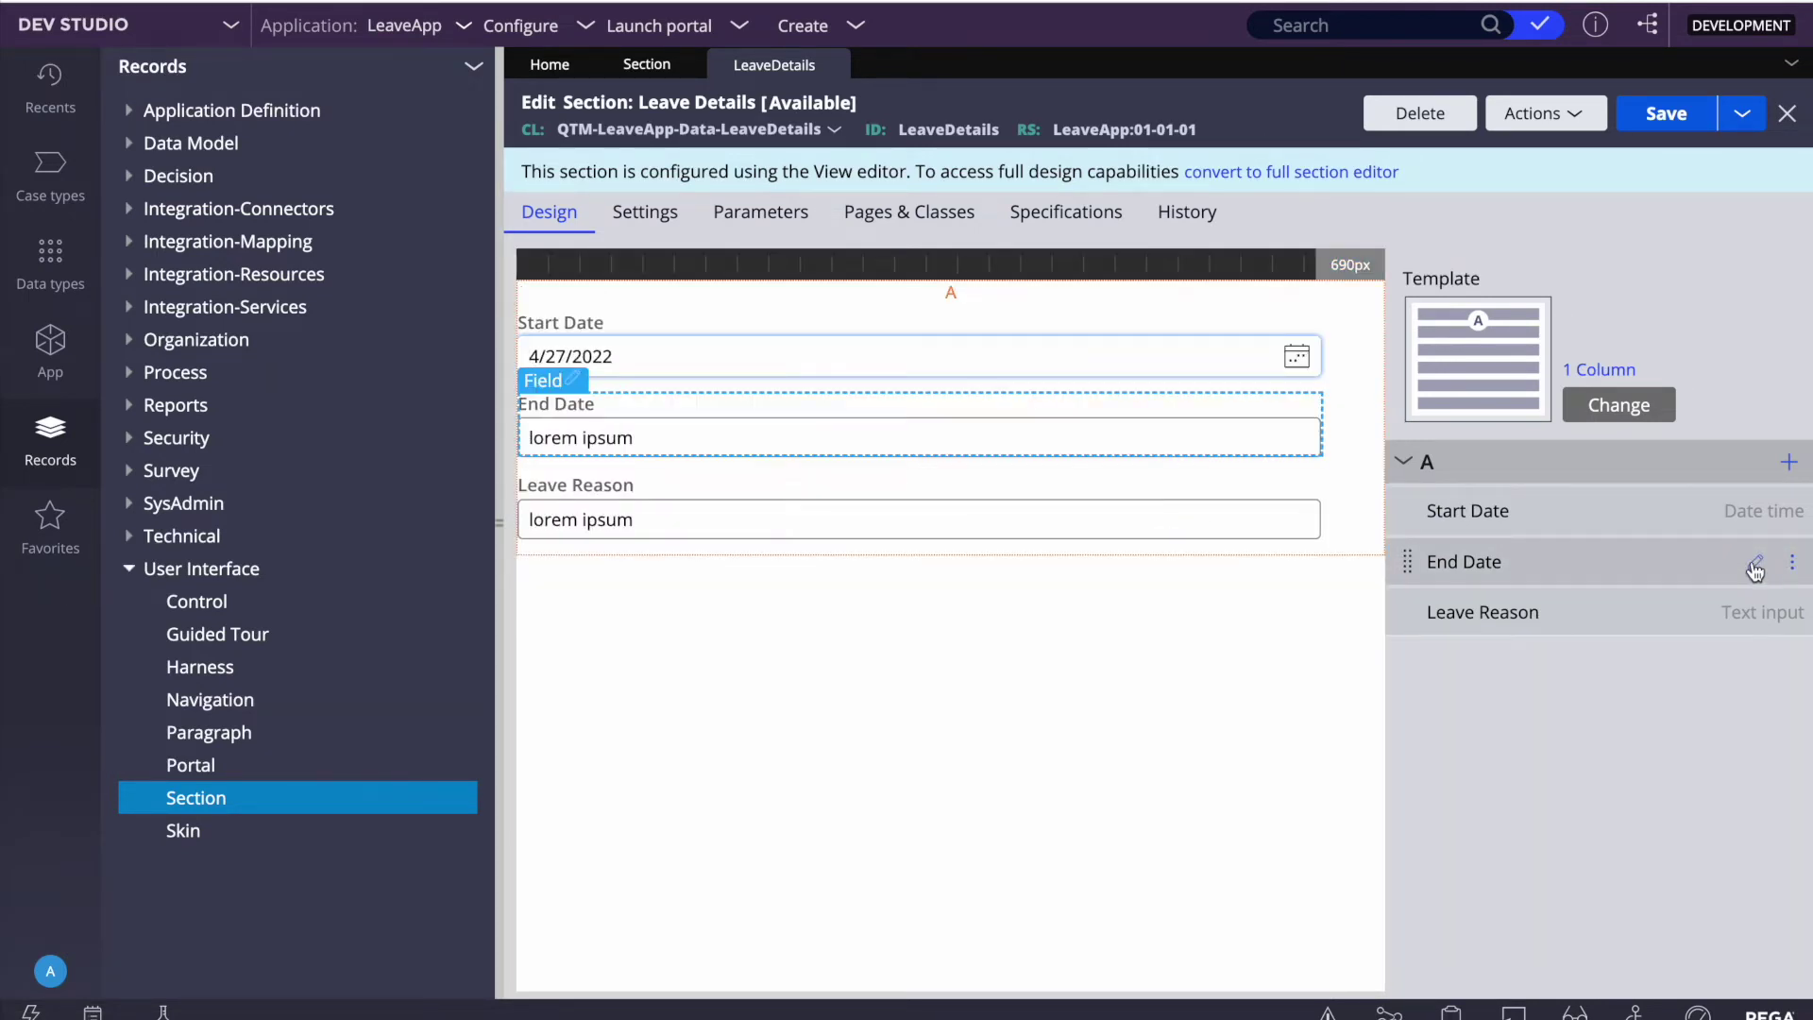
click(911, 443)
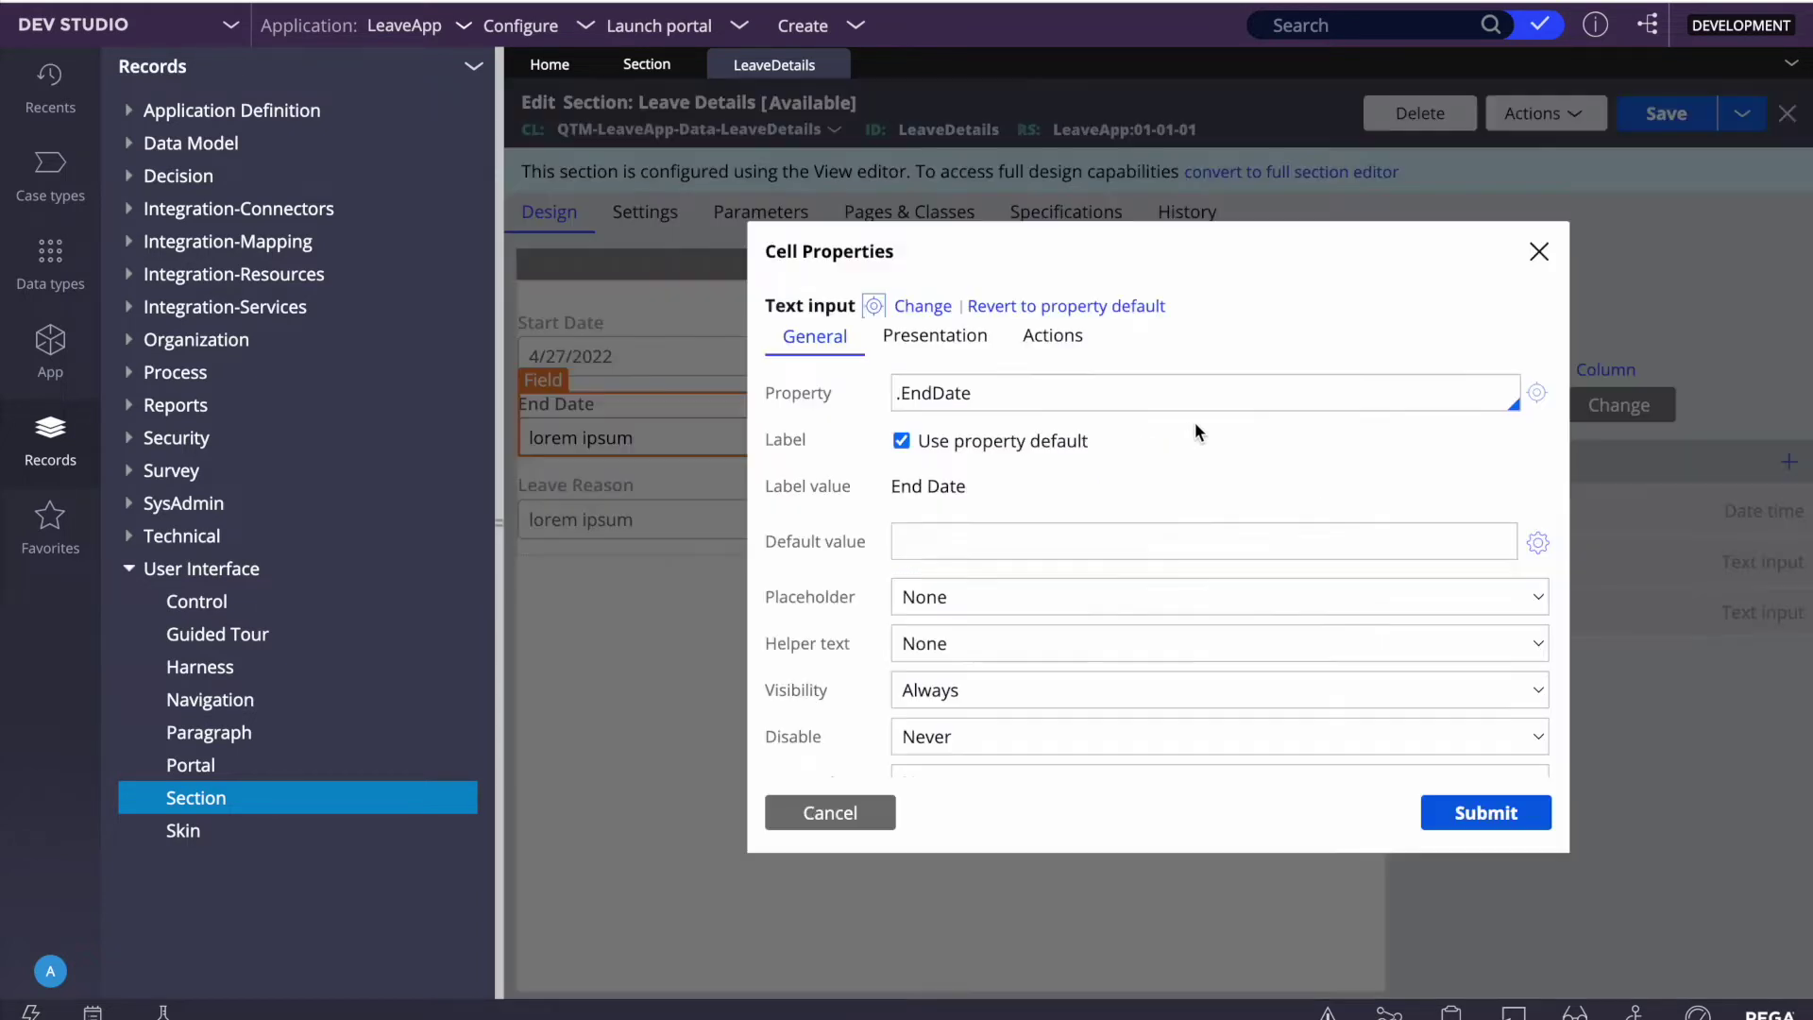
click(1536, 392)
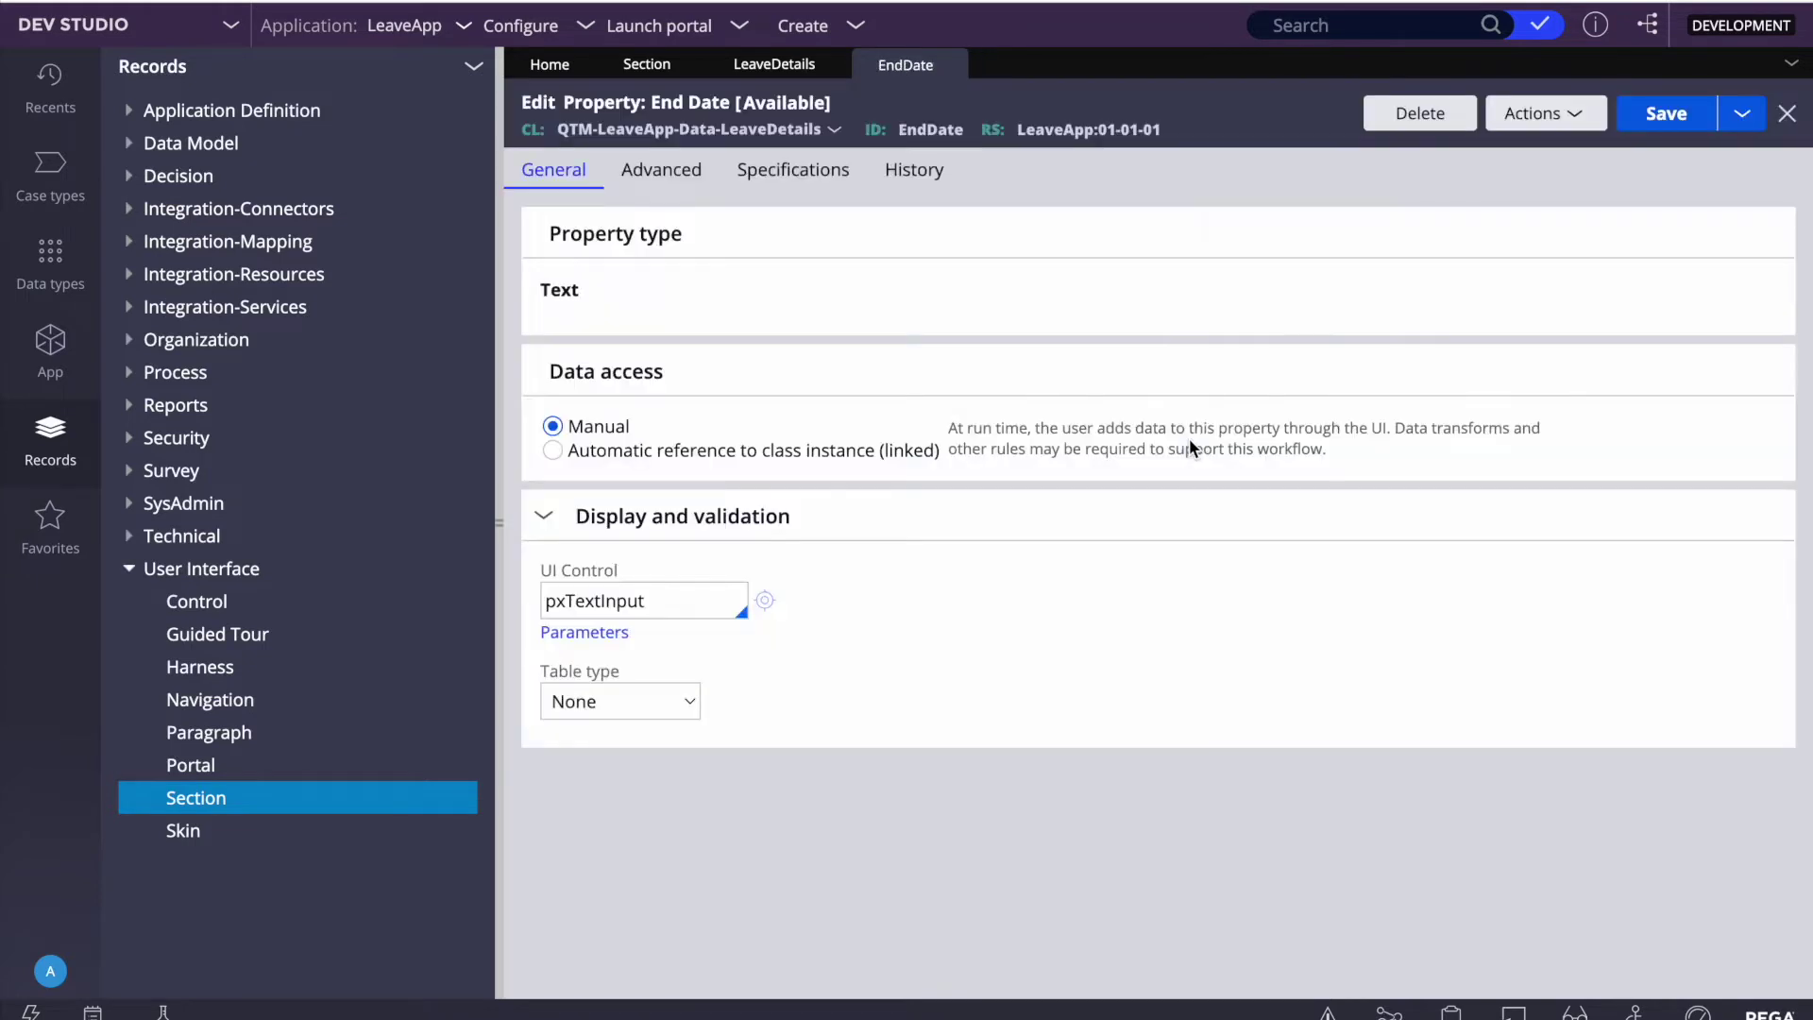
Step: Delete the Text End Date property and create a new property labelled 'End Date'
click(1421, 113)
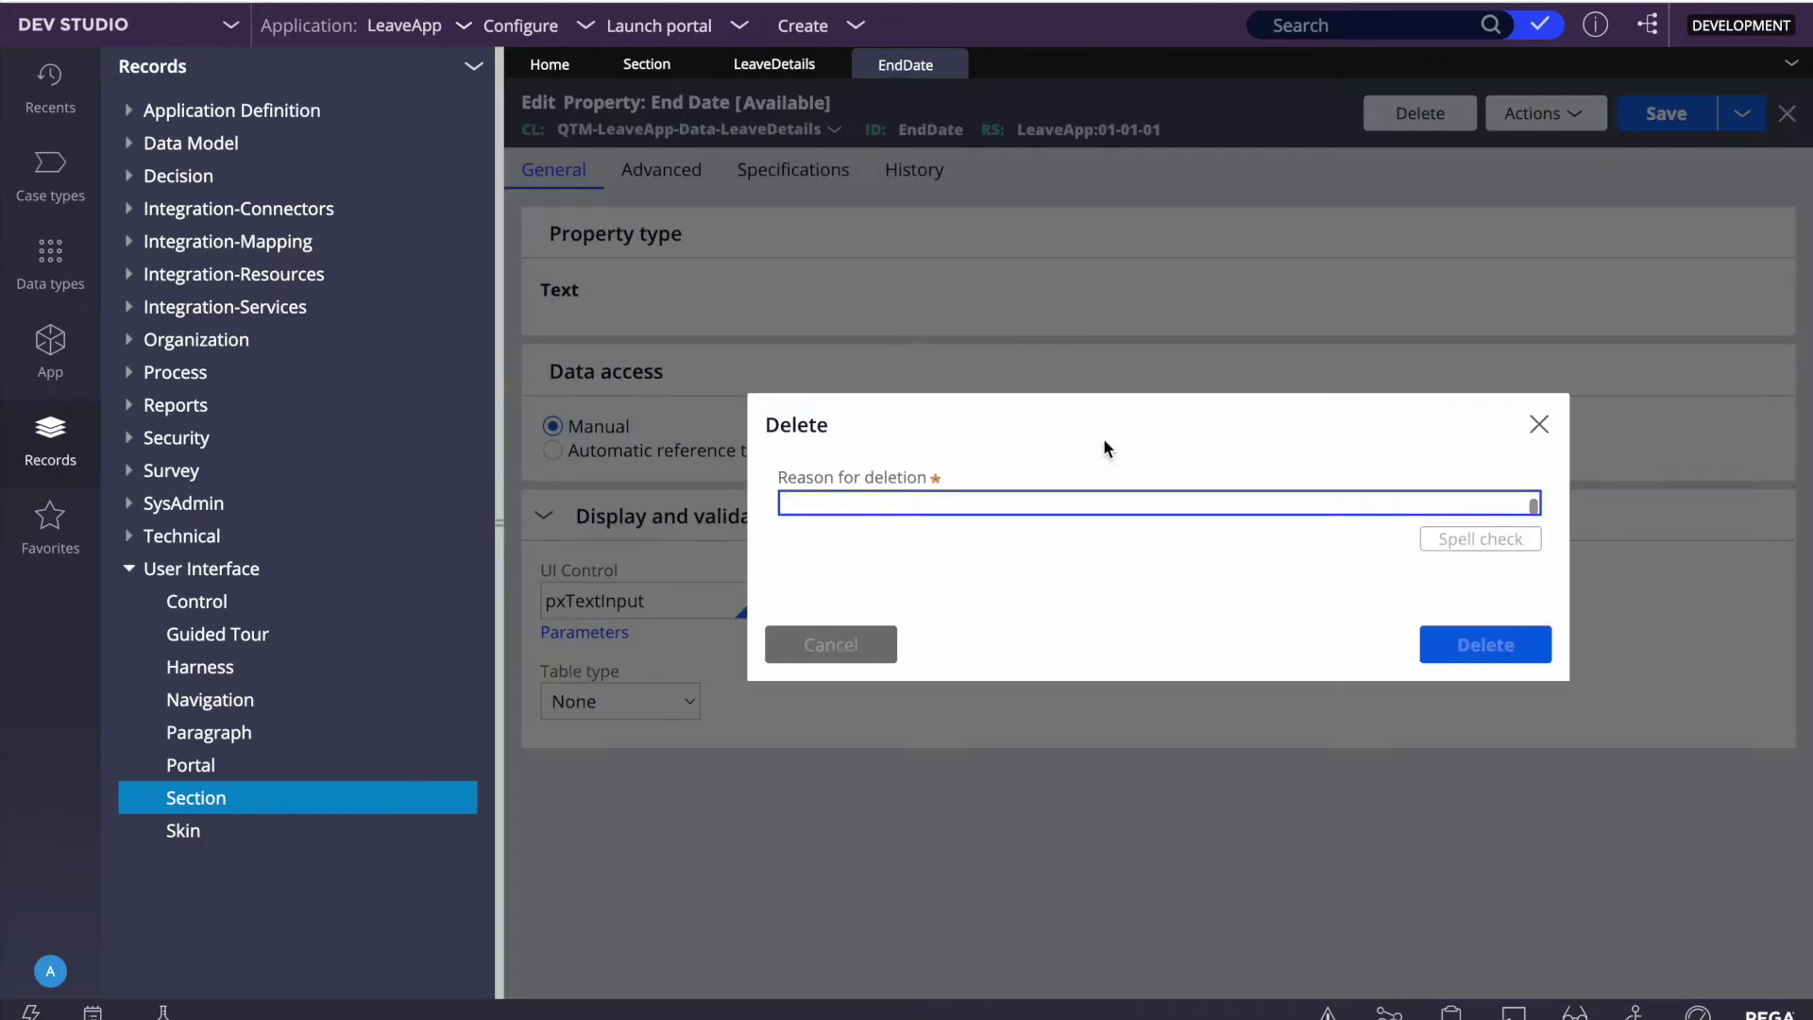
key(Escape)
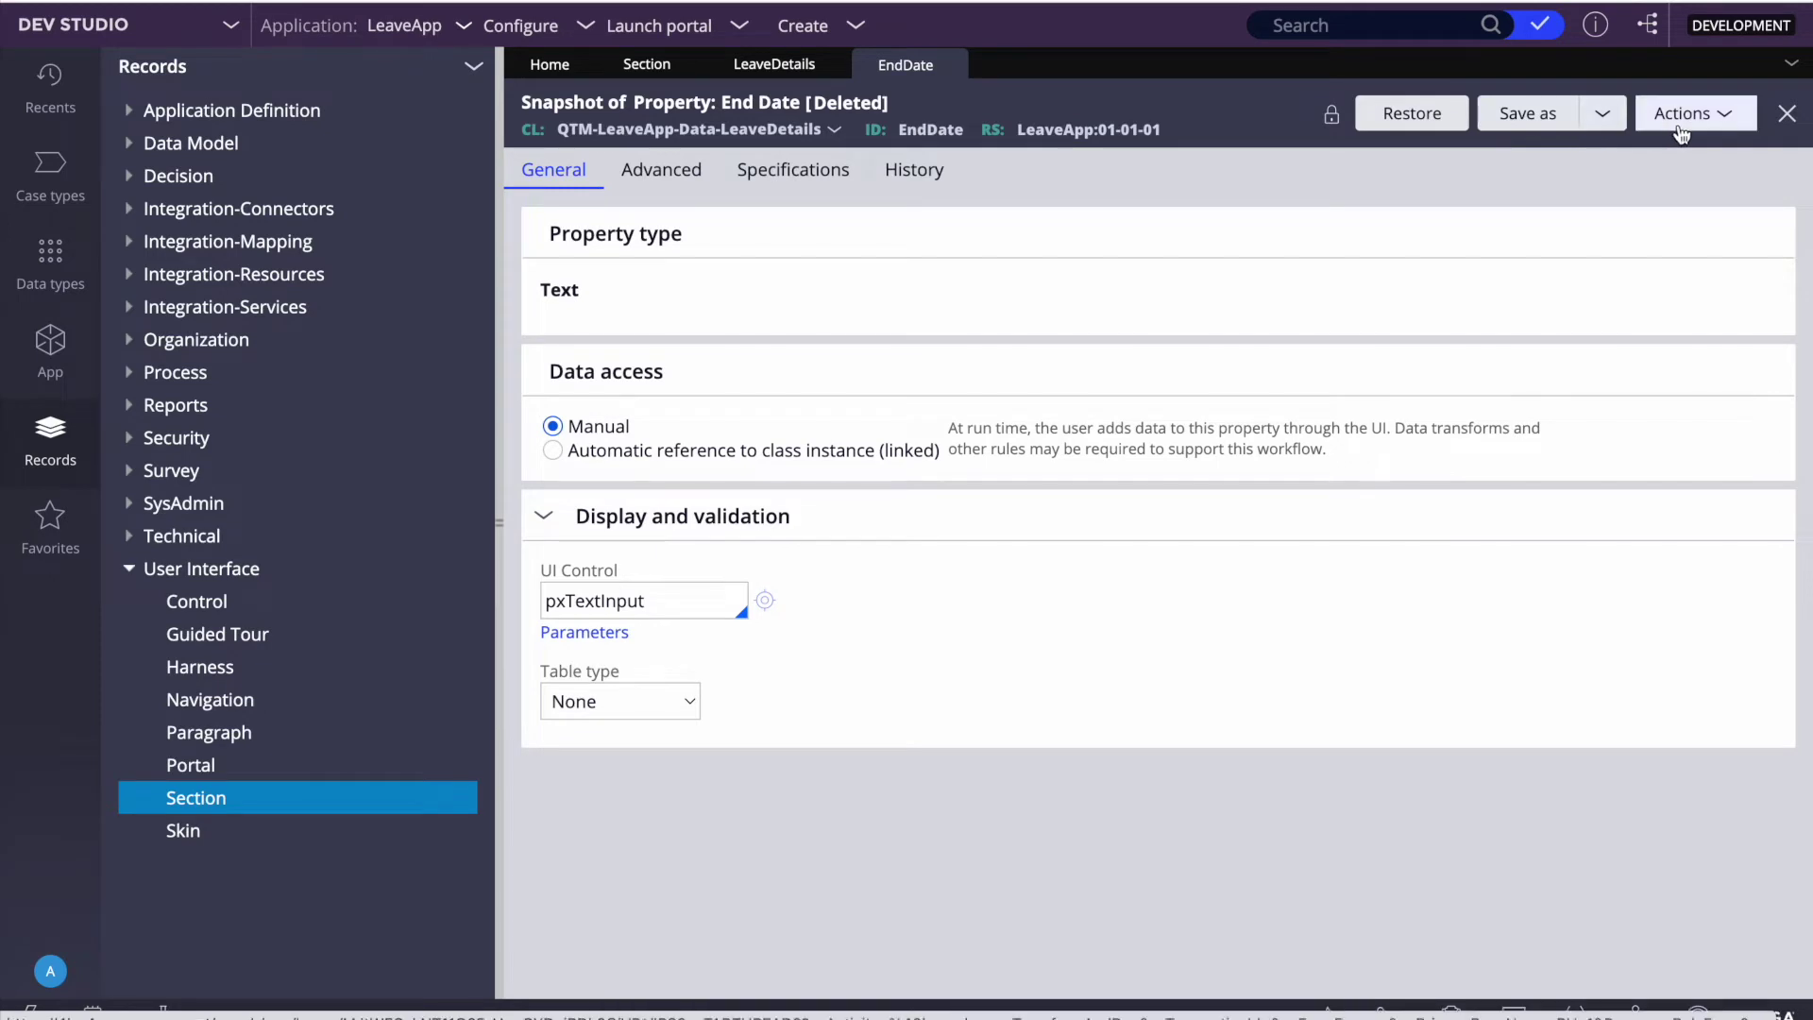
click(1686, 118)
click(1568, 318)
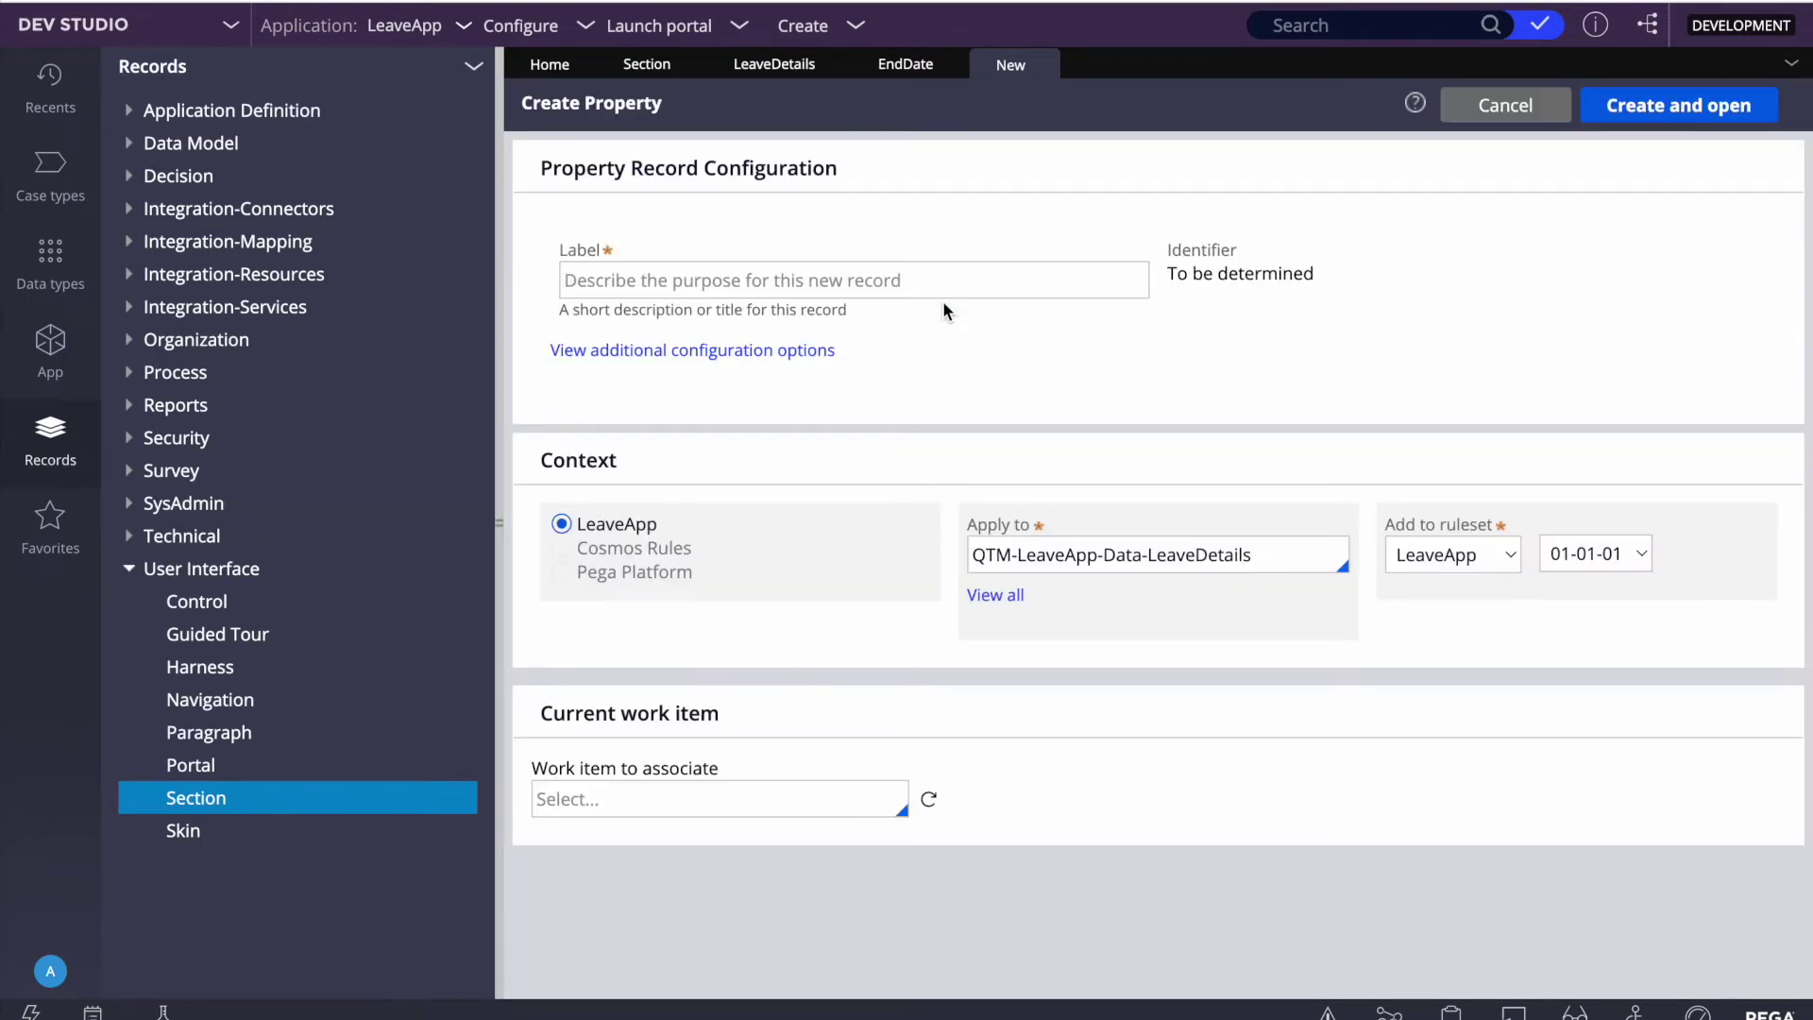
click(824, 282)
text(En)
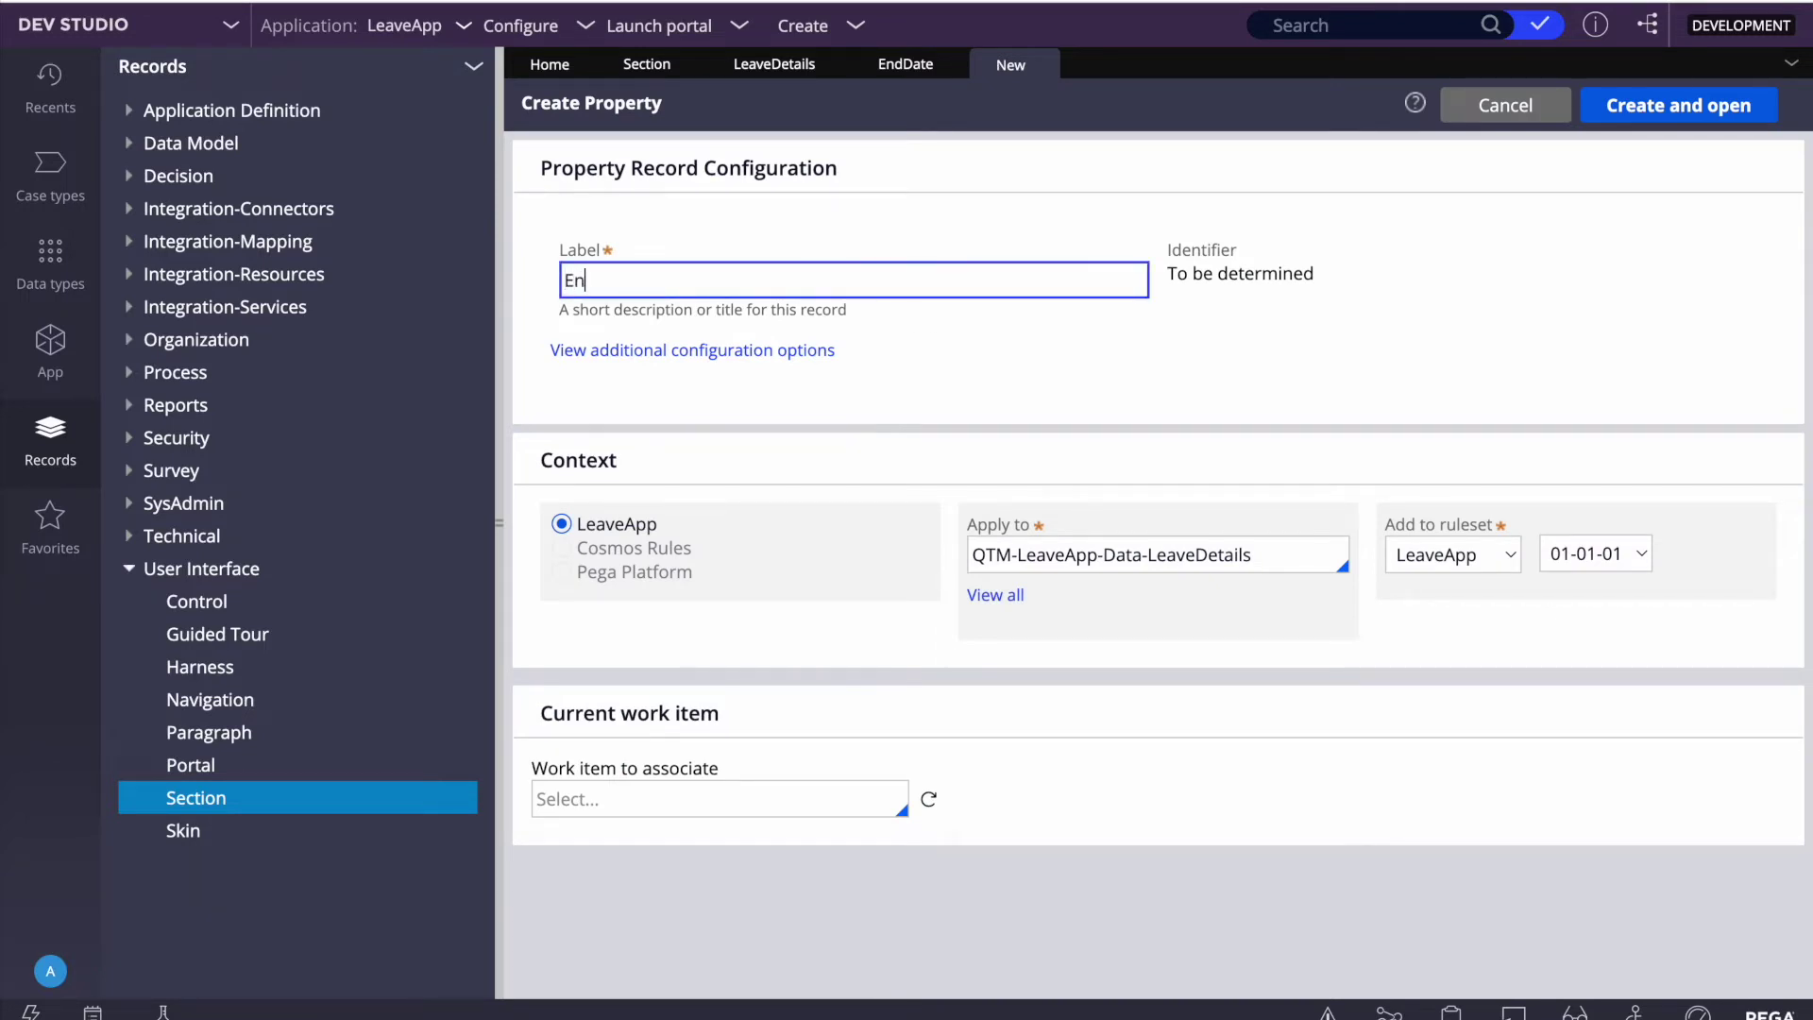
text(d Date)
click(1371, 416)
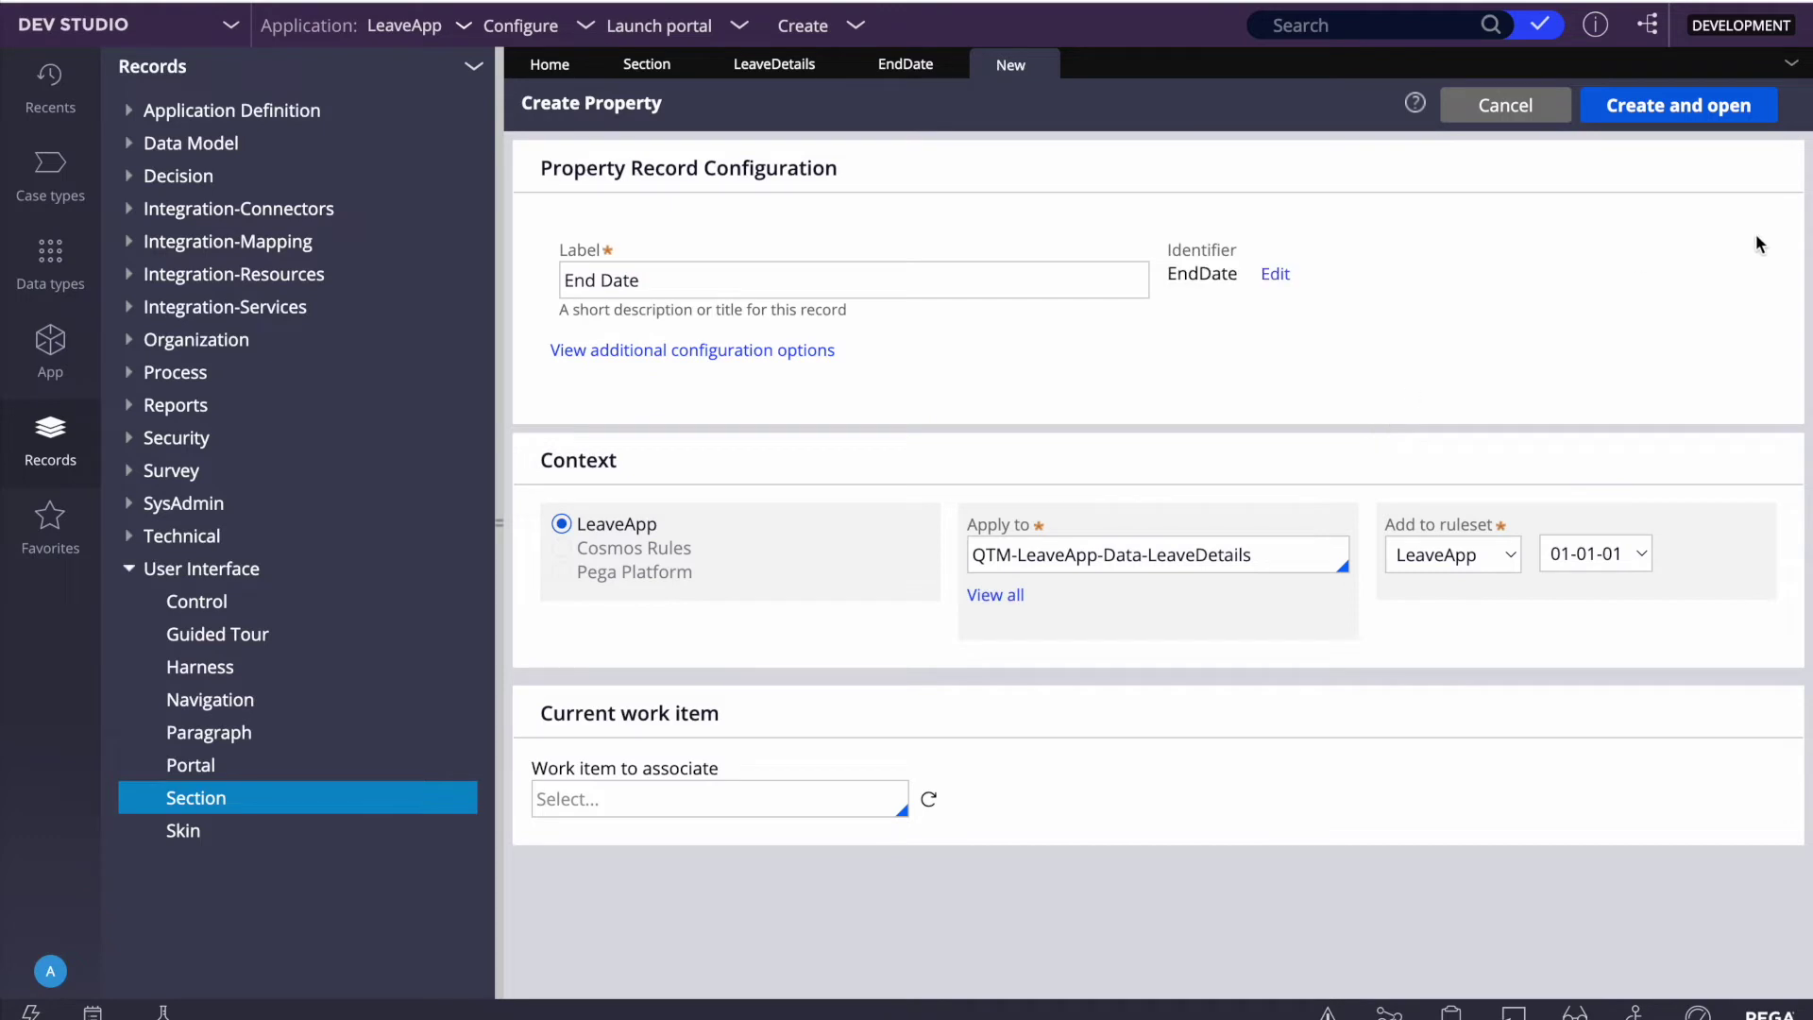
click(1666, 109)
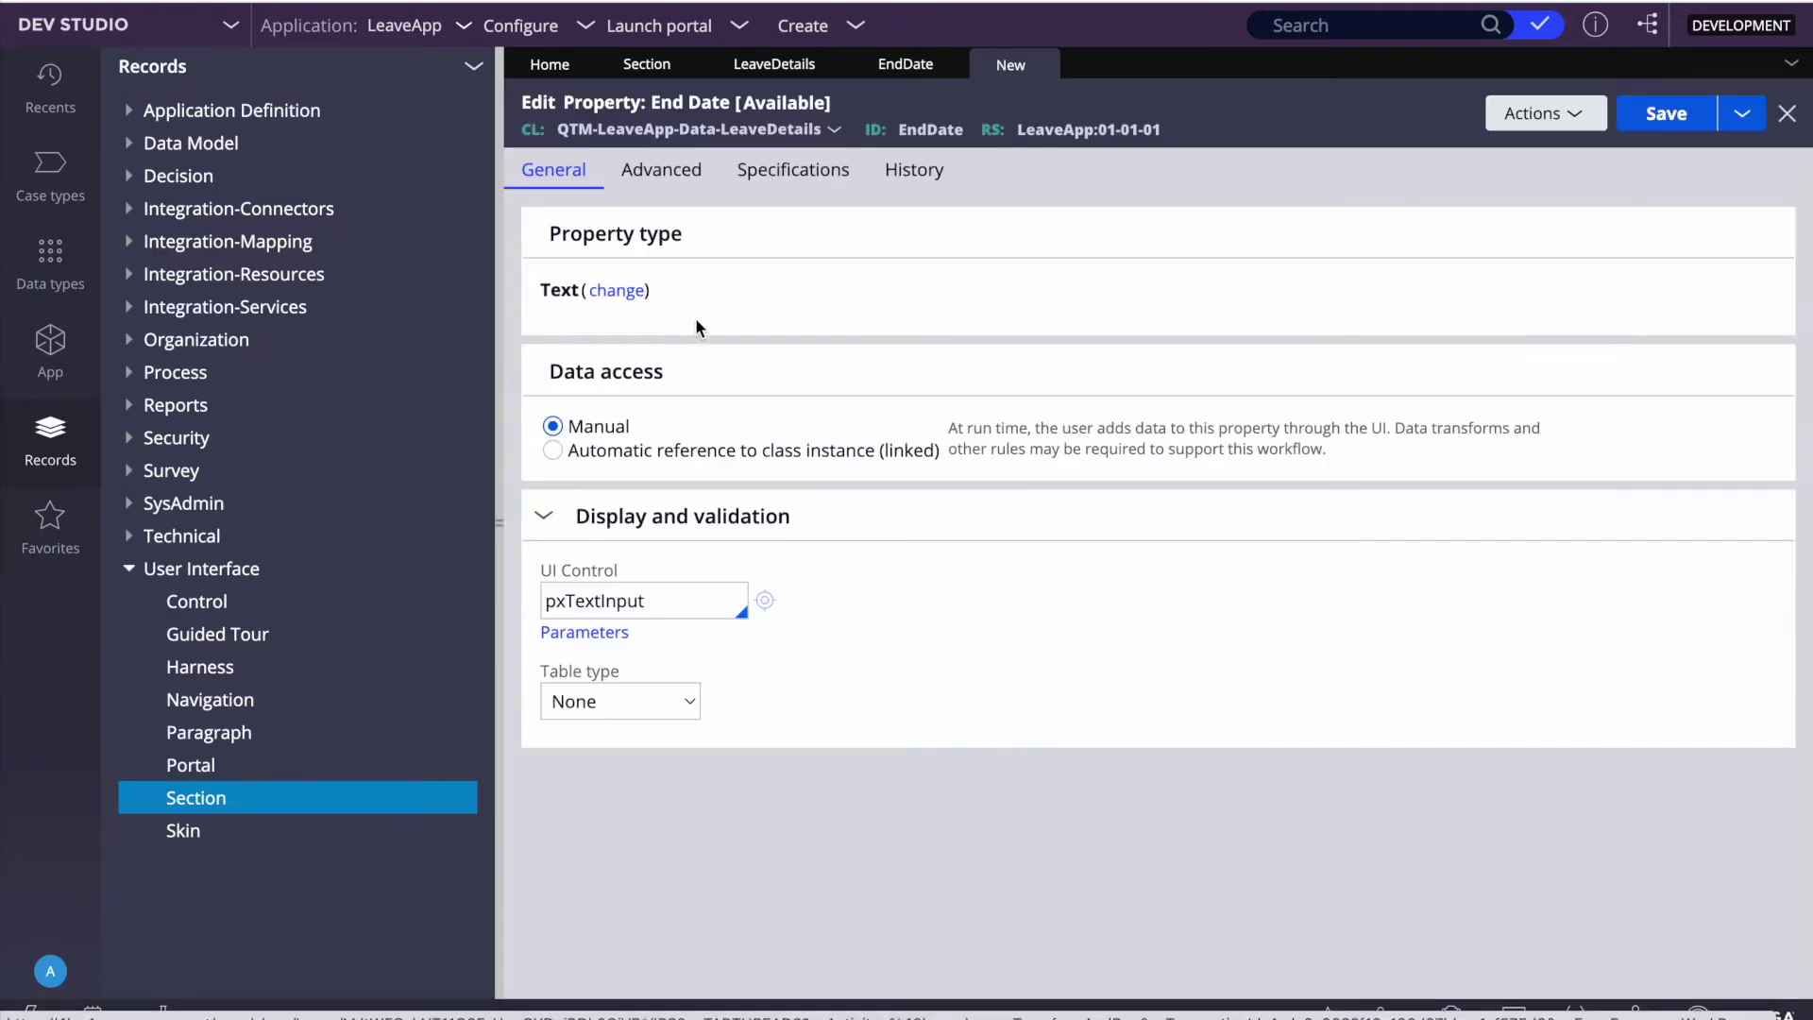
Step: Change the End Date property type to Date, save it and close the tab
click(618, 291)
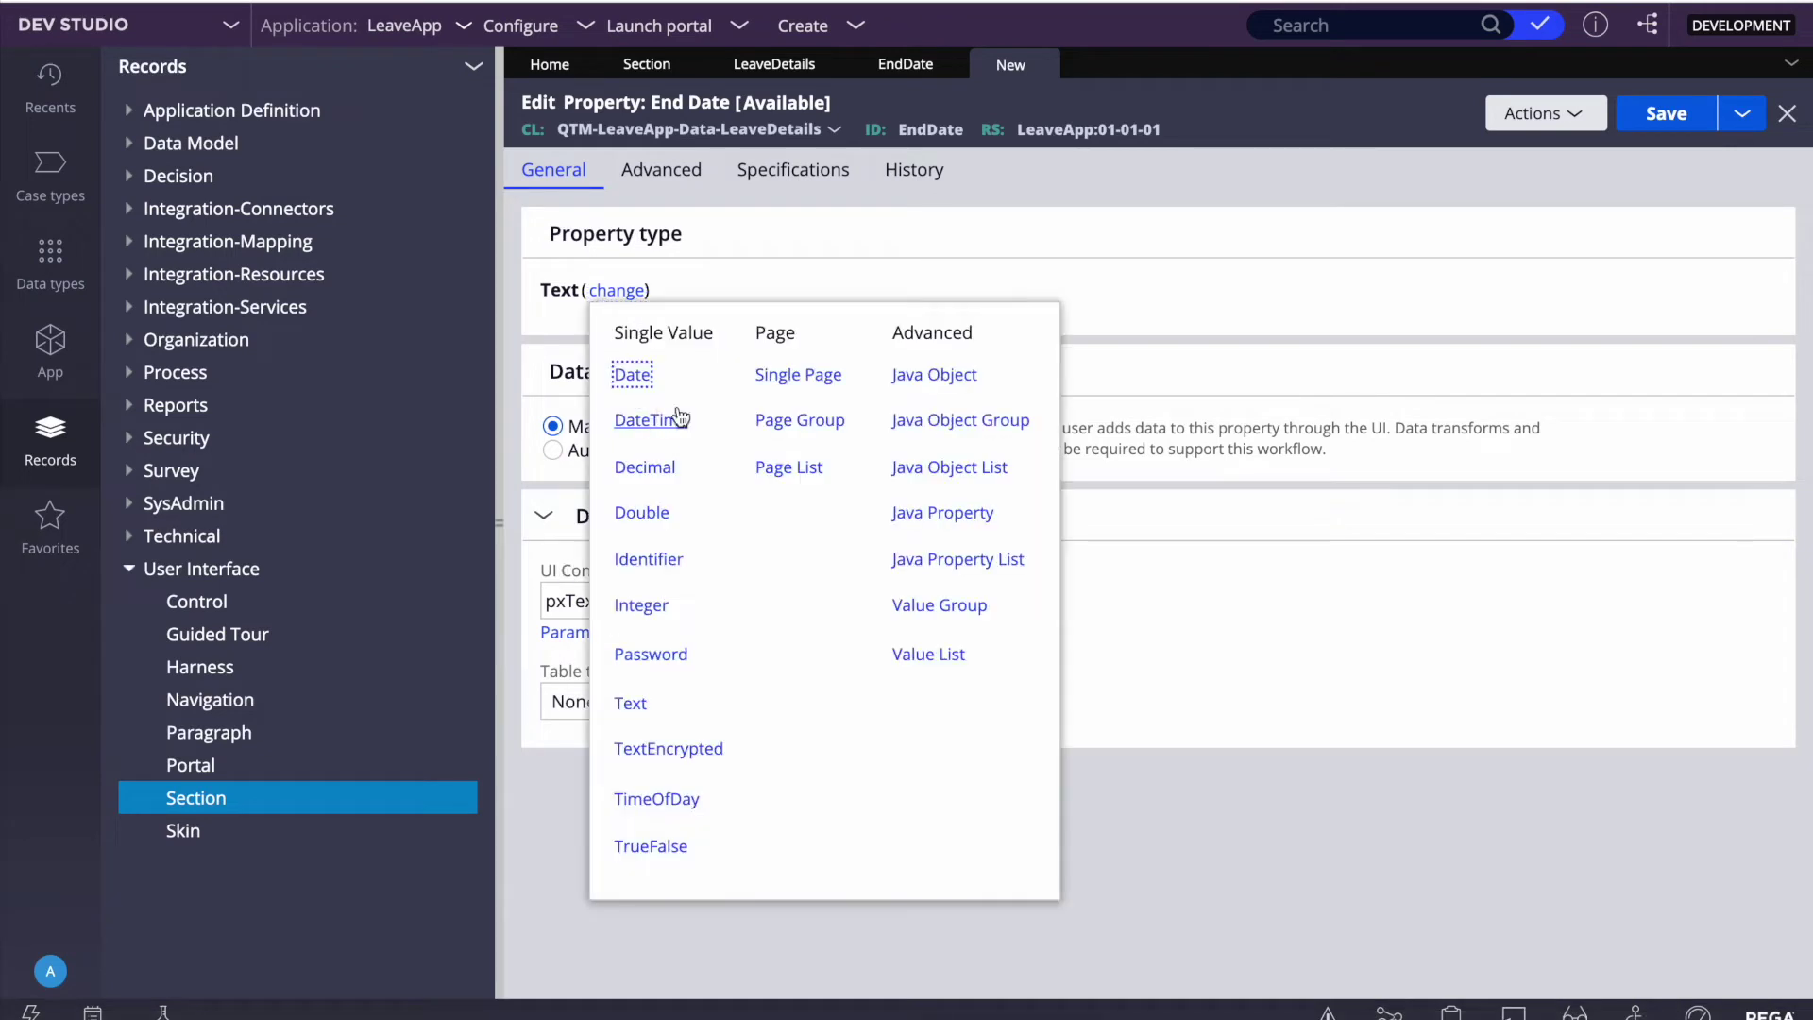
click(633, 376)
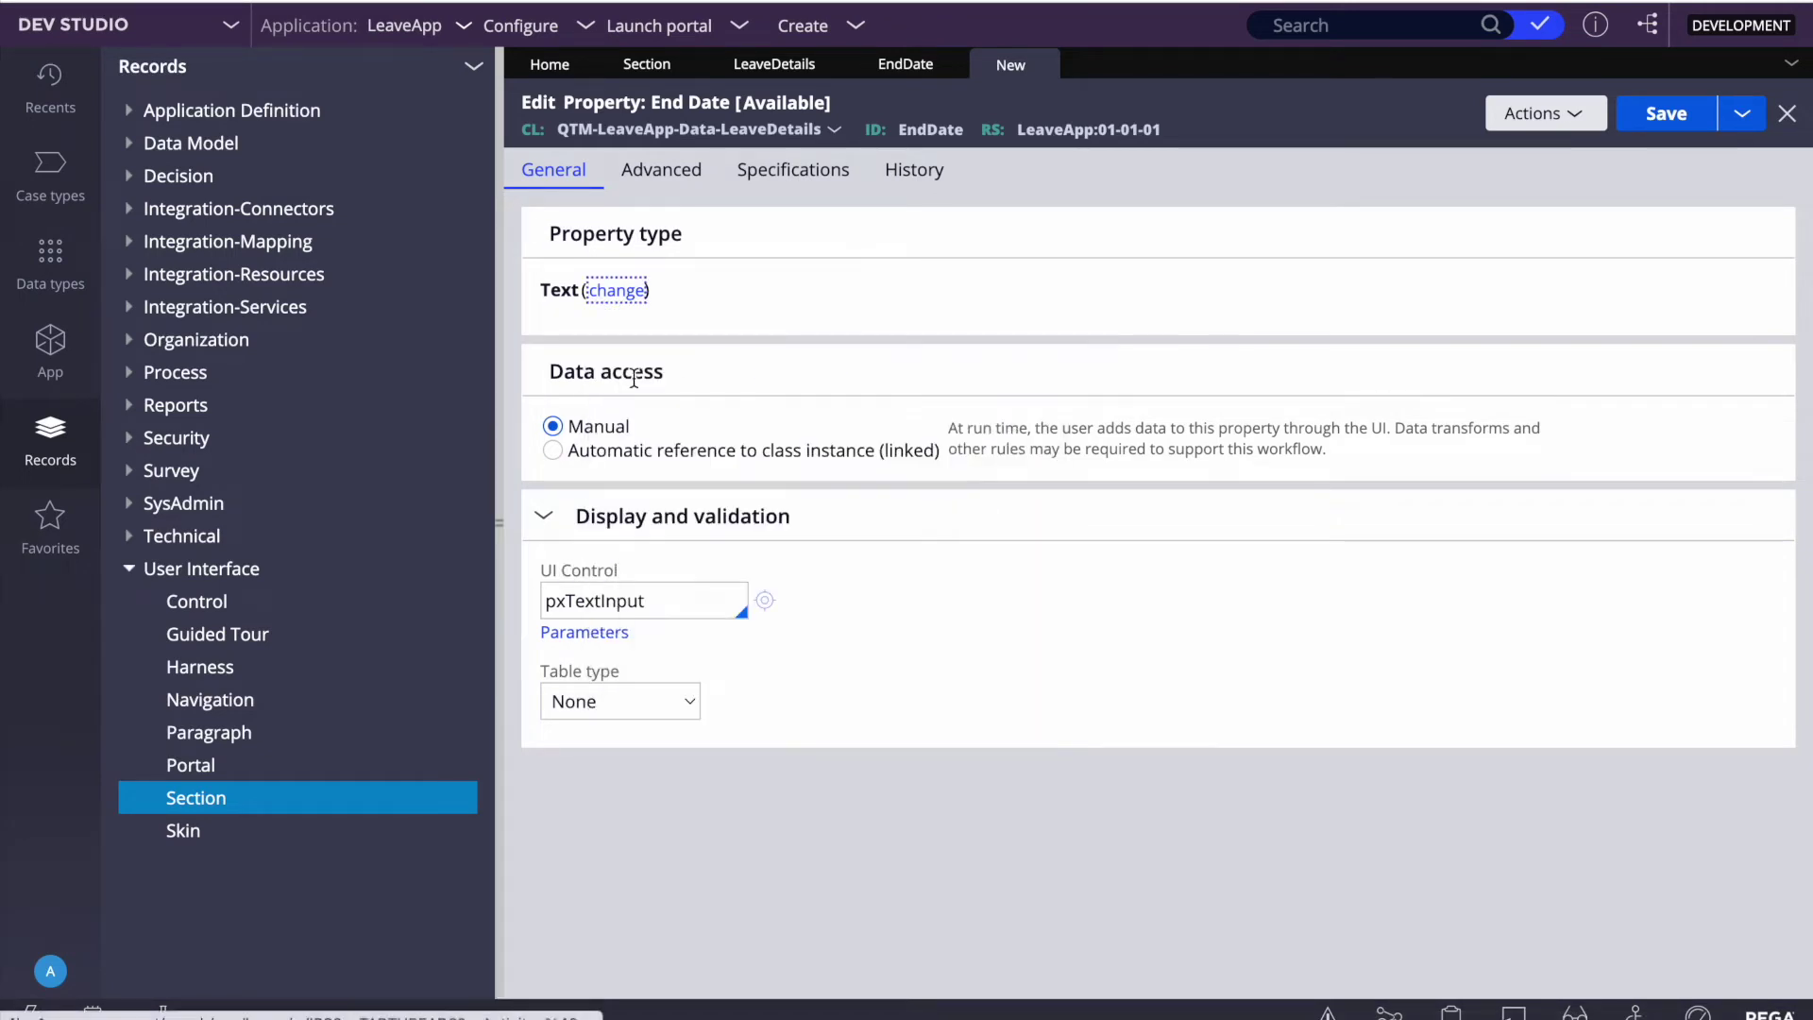
click(1664, 114)
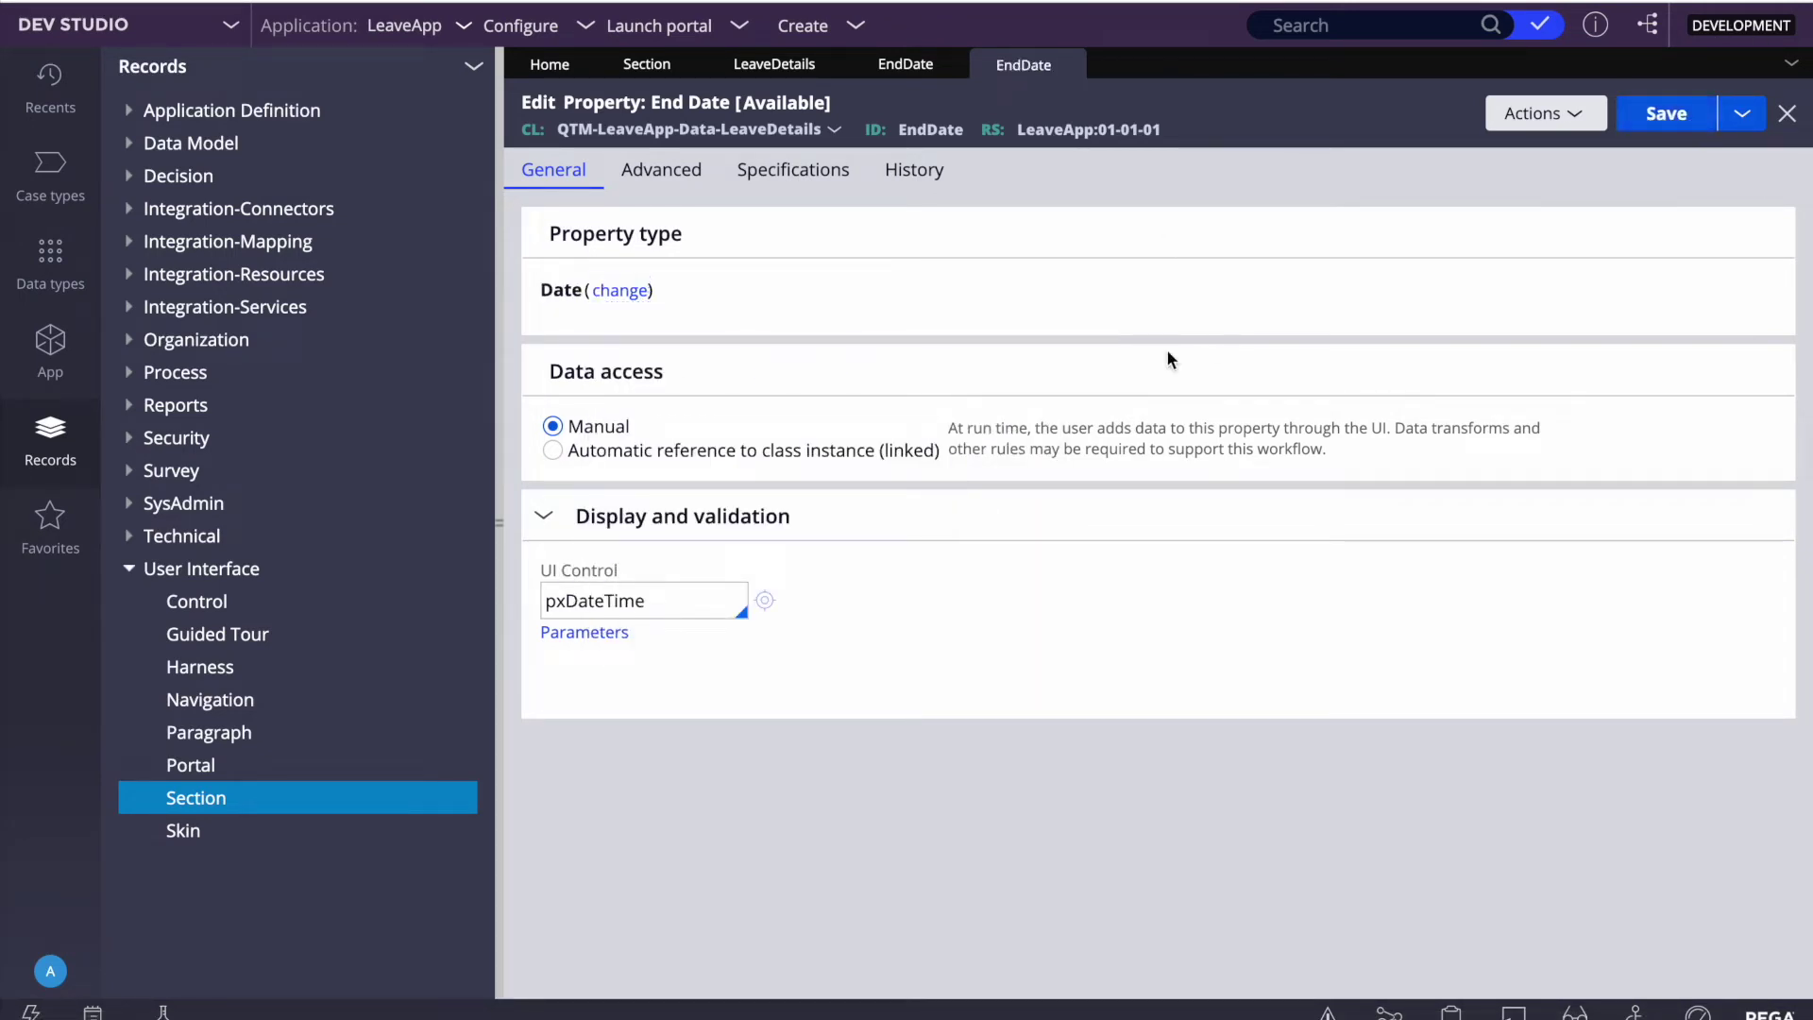
click(1069, 66)
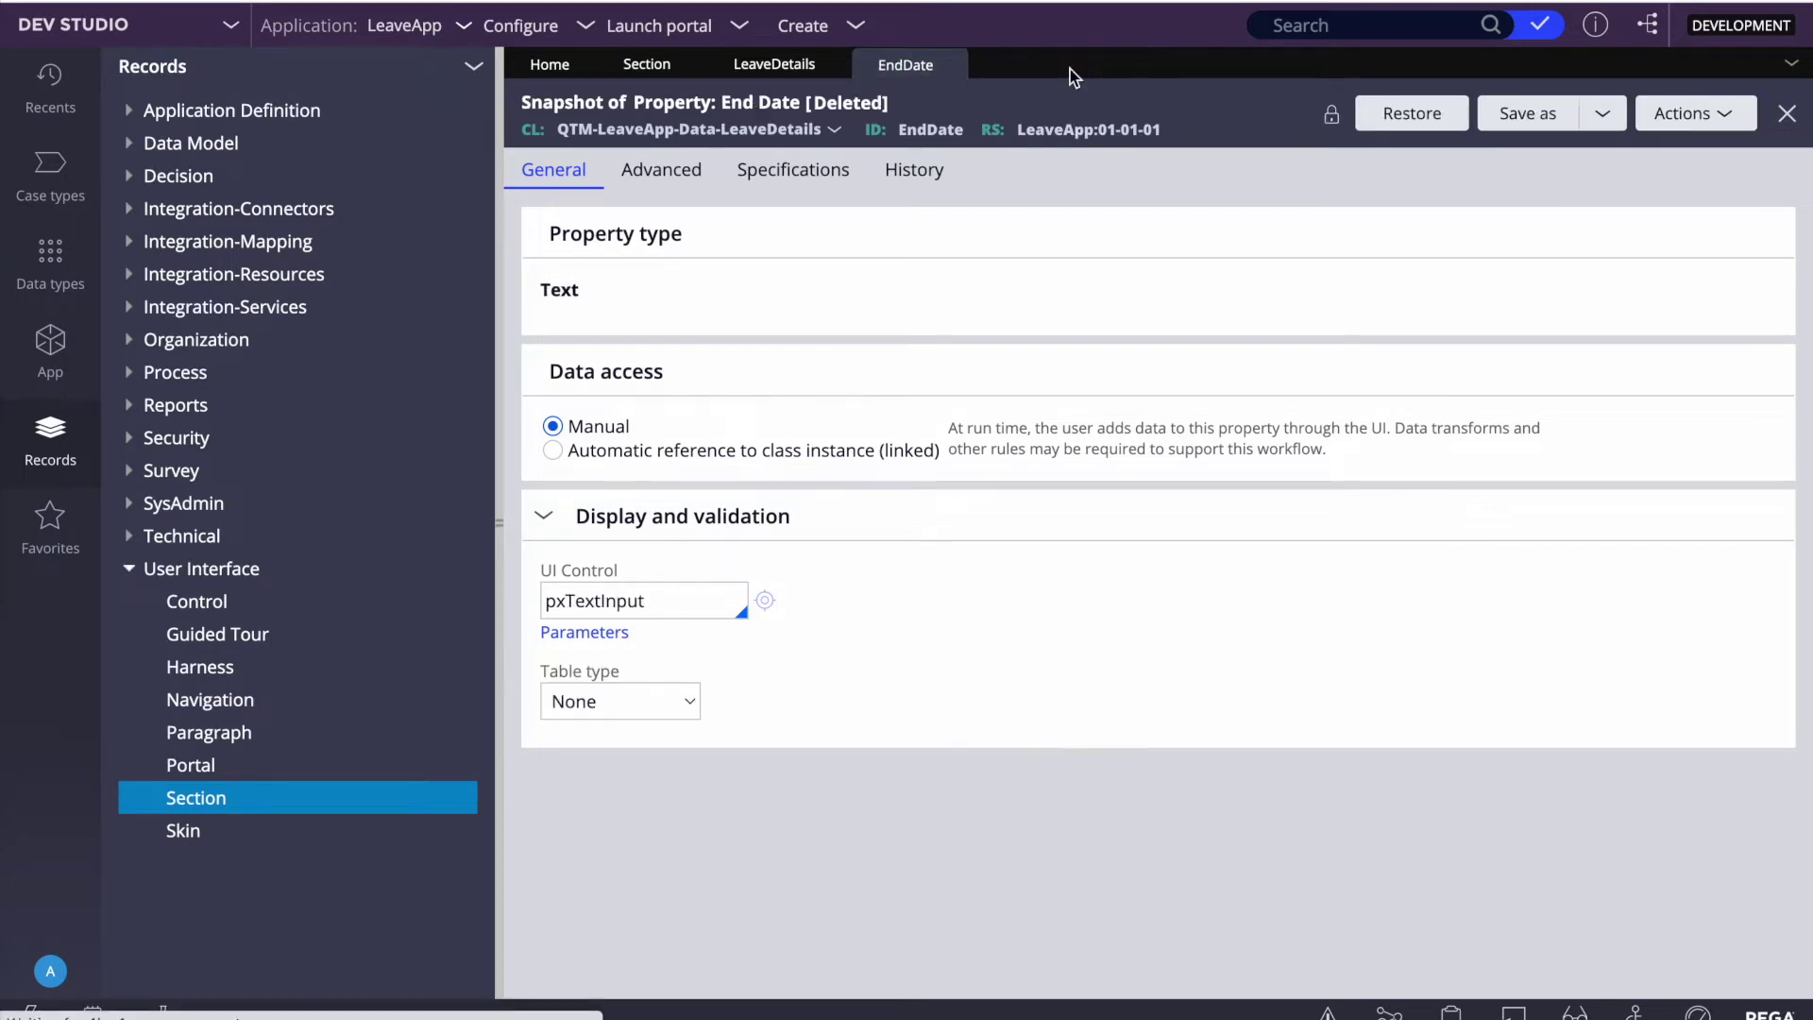
Step: Switch the End Date cell to a Date time control, submit, and save the LeaveDetails section
click(951, 66)
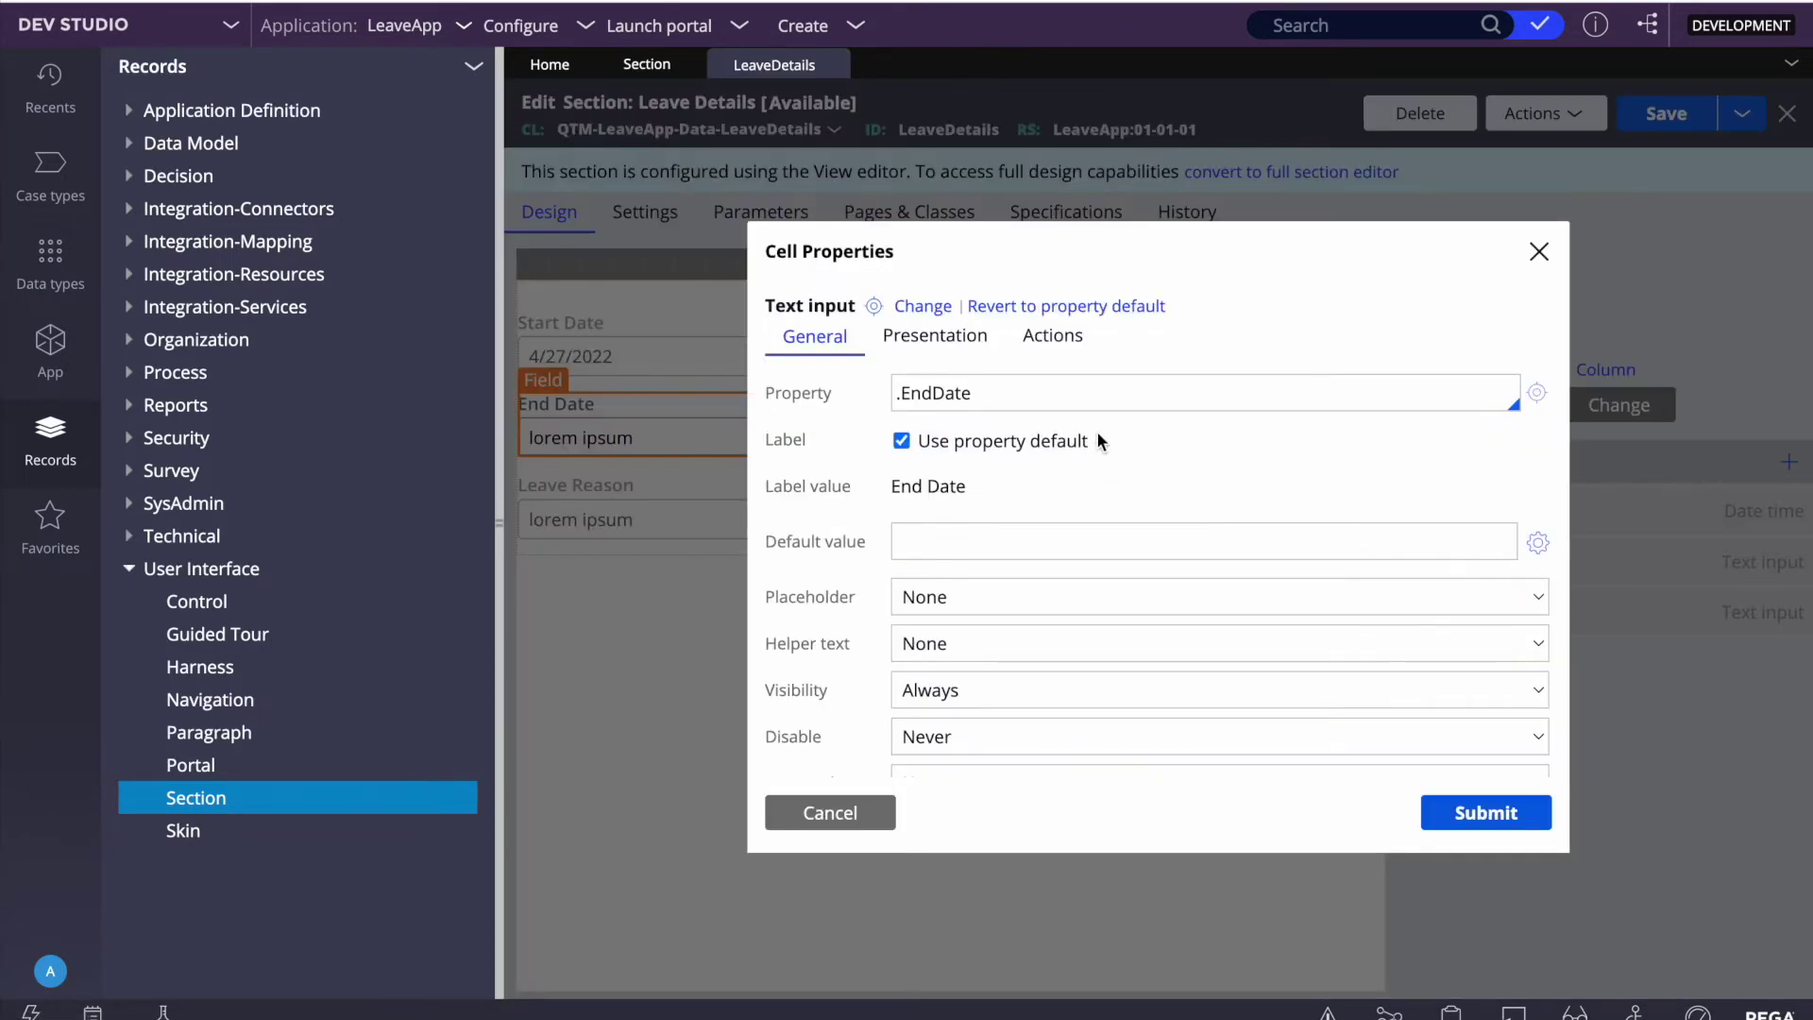
click(926, 310)
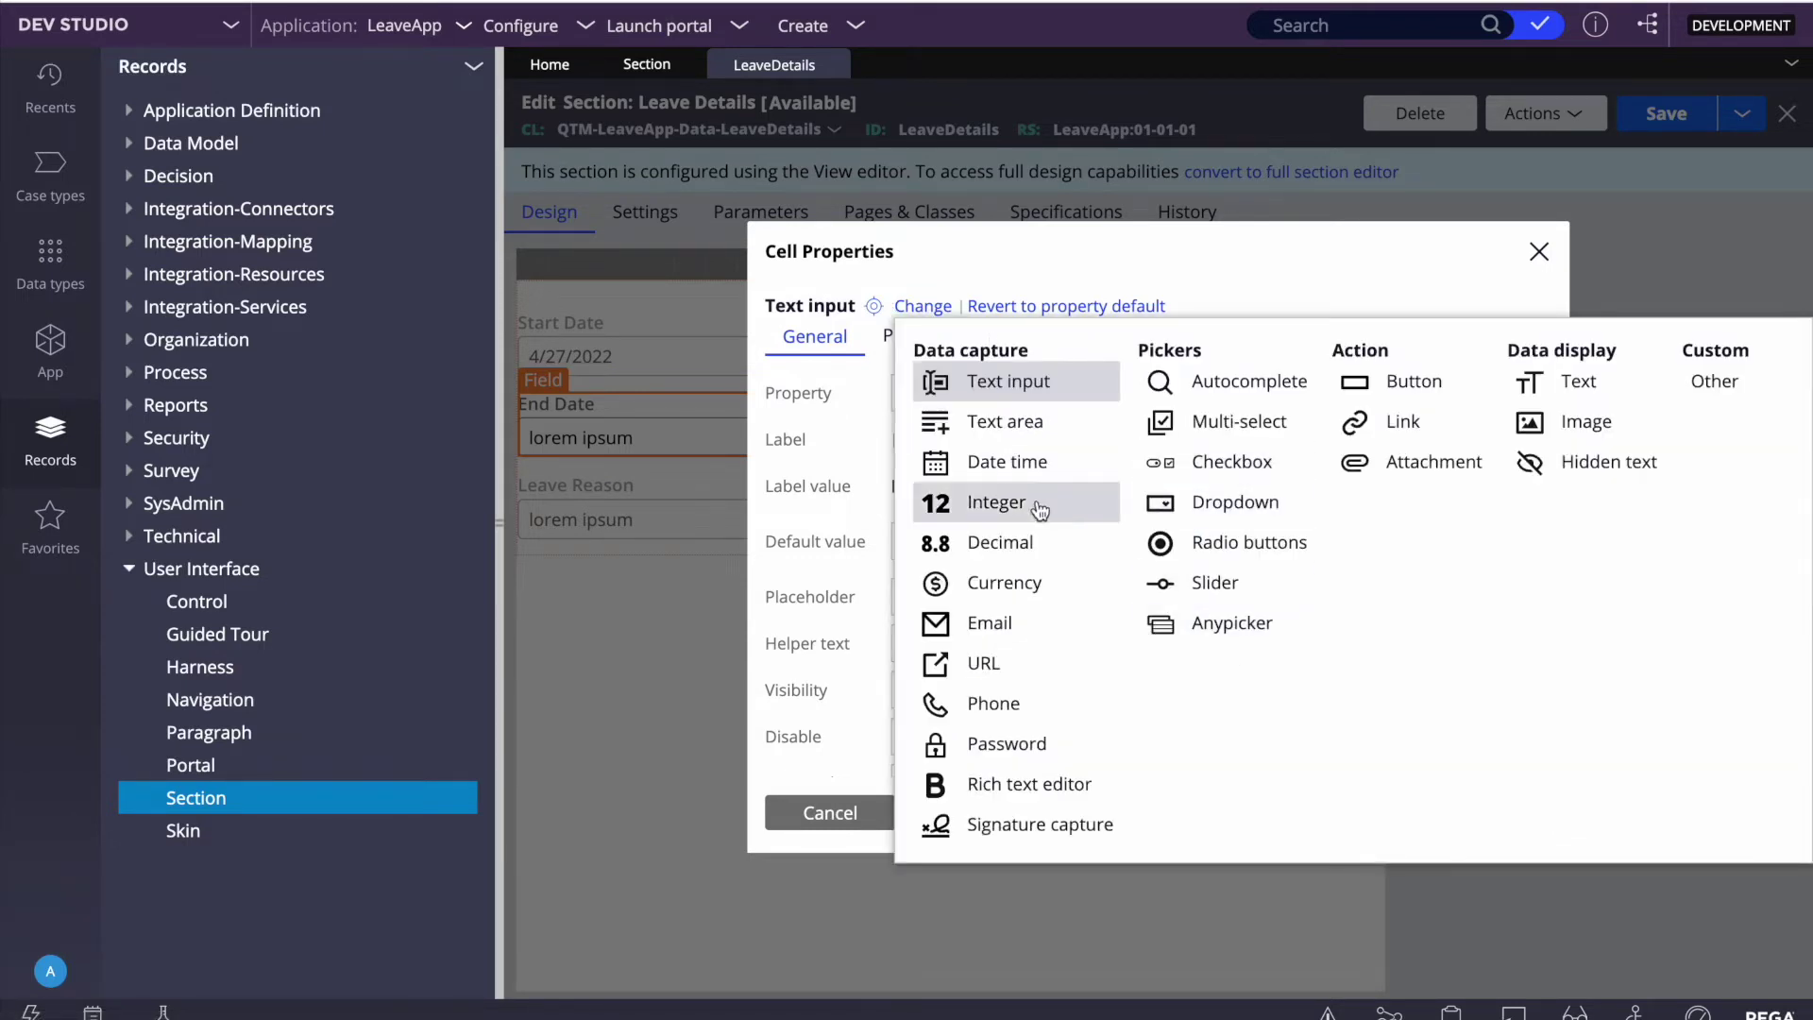
click(1007, 462)
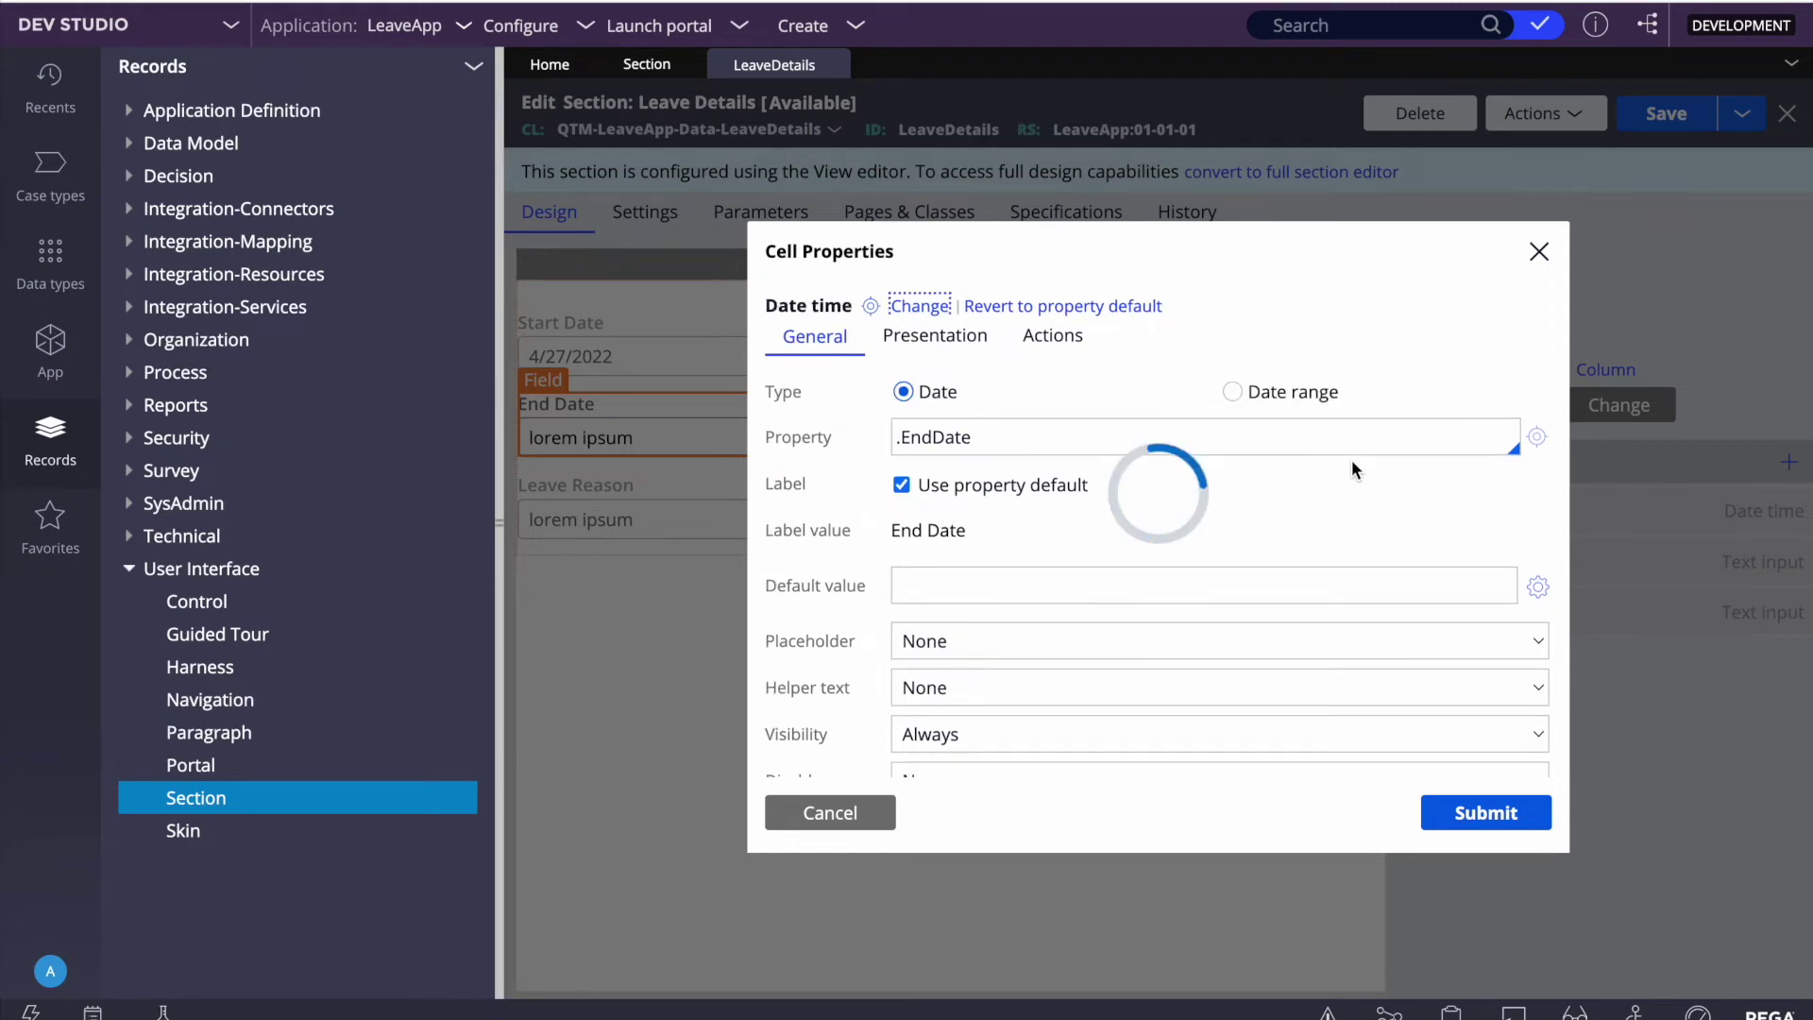
click(1486, 814)
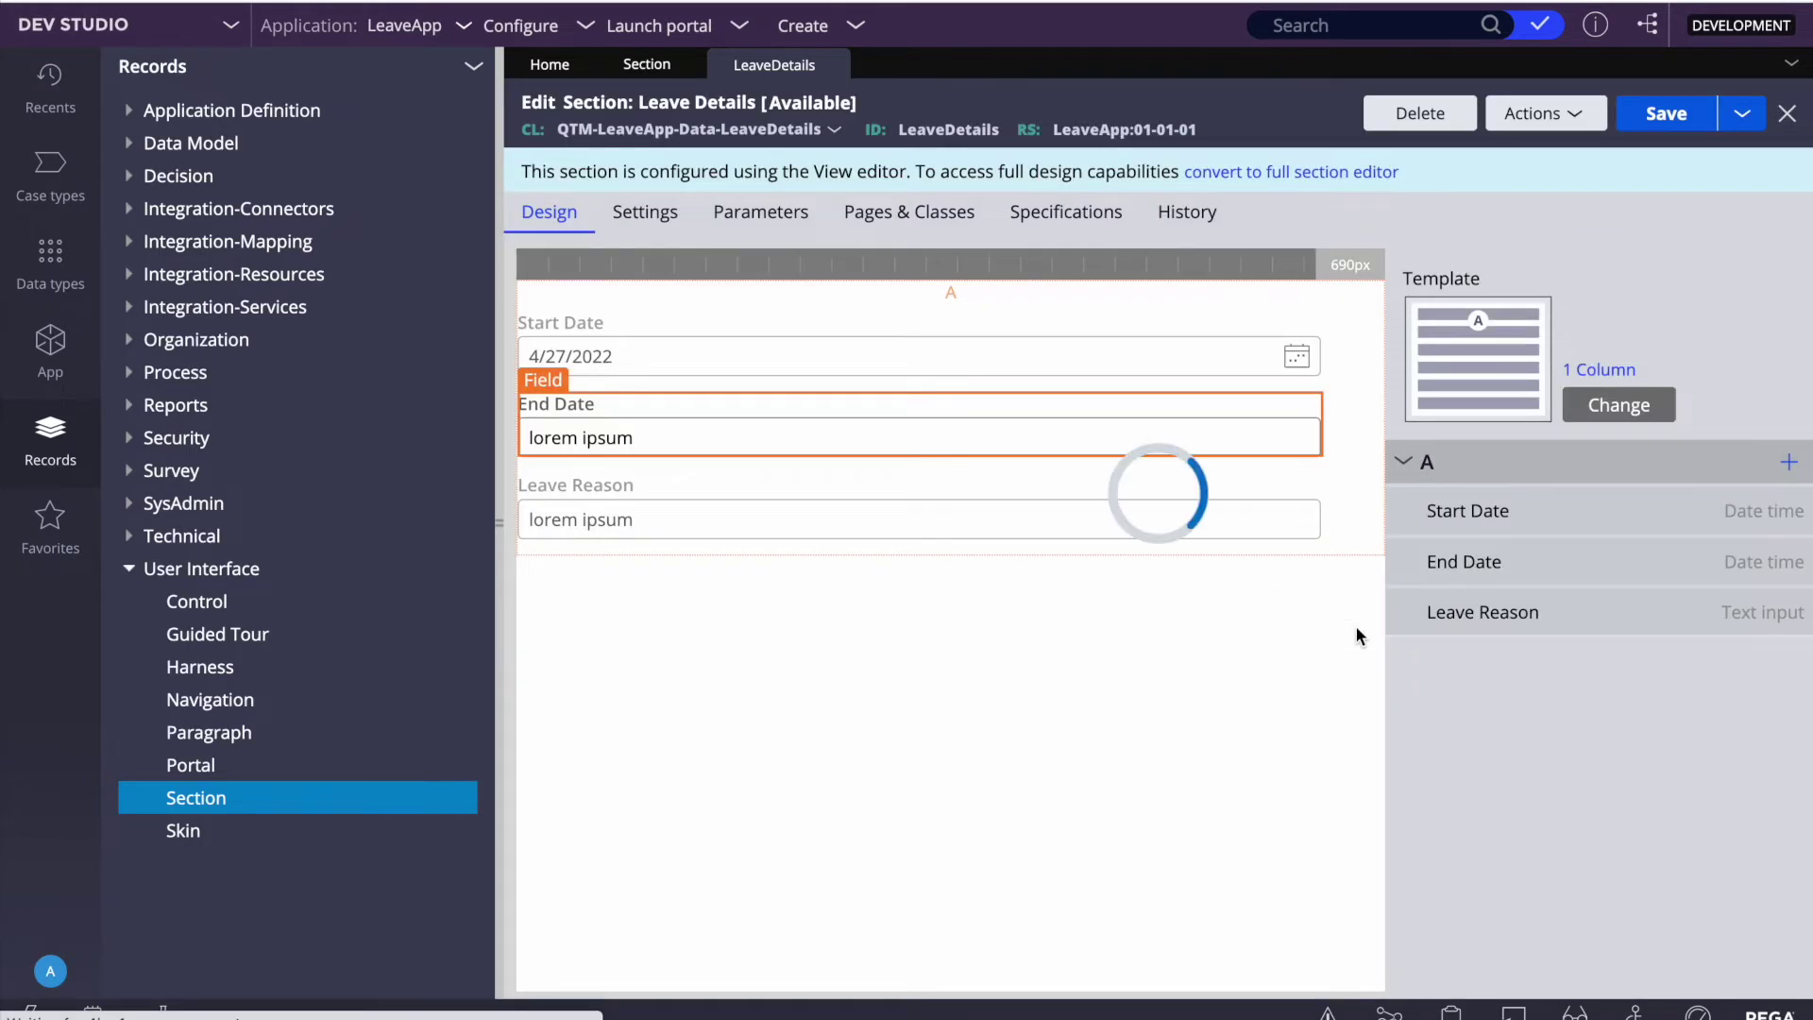
click(1677, 114)
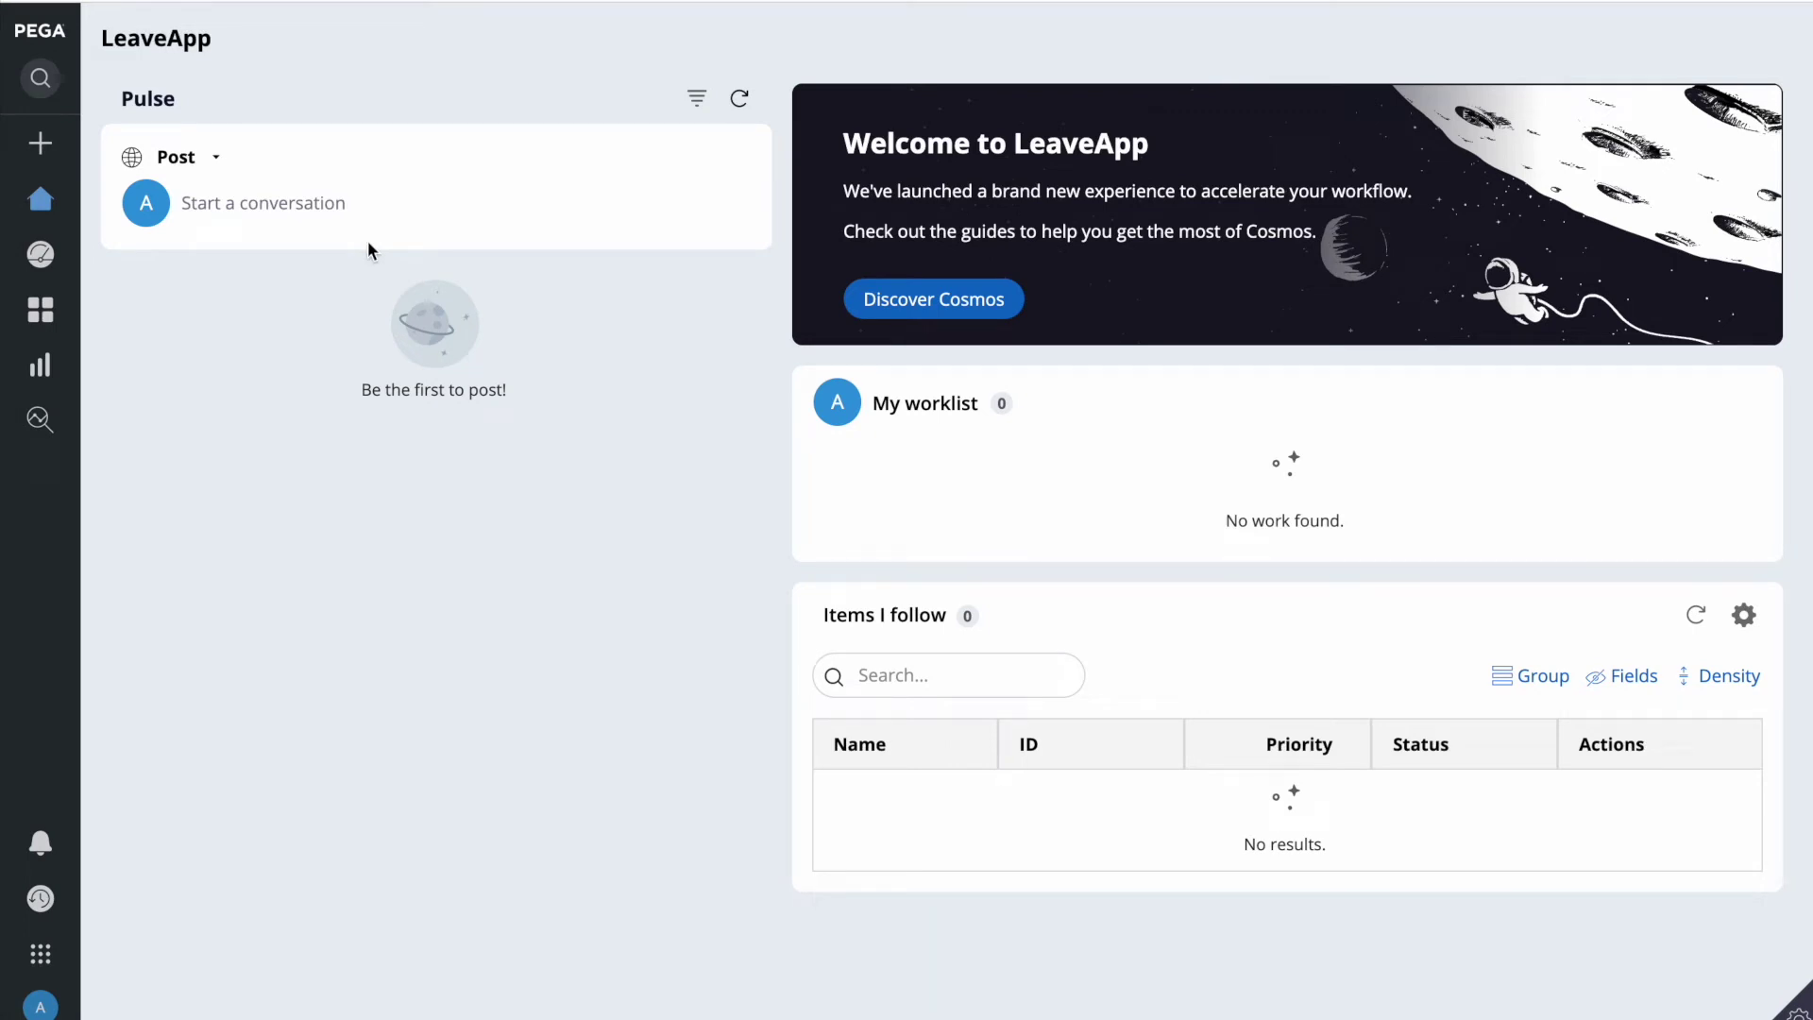
Step: Create a new ApplyLeave case in the portal and jump to its Enter Leave Details step
click(41, 142)
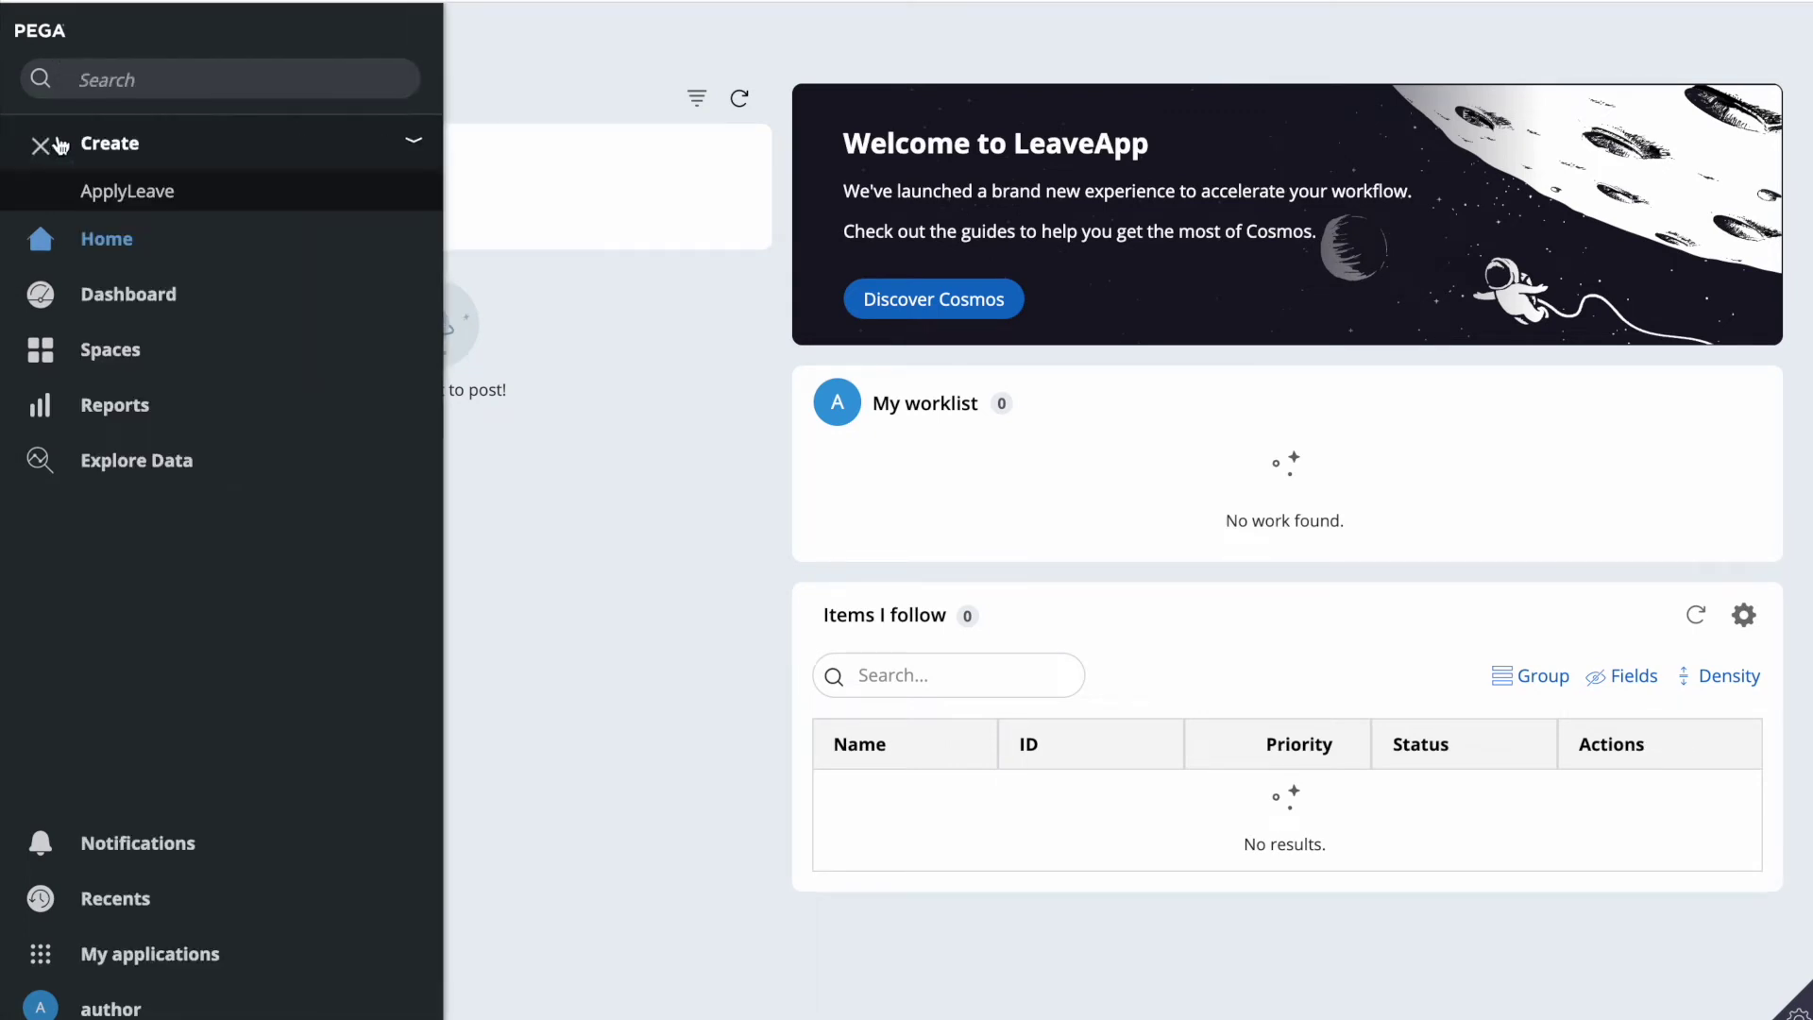
click(135, 196)
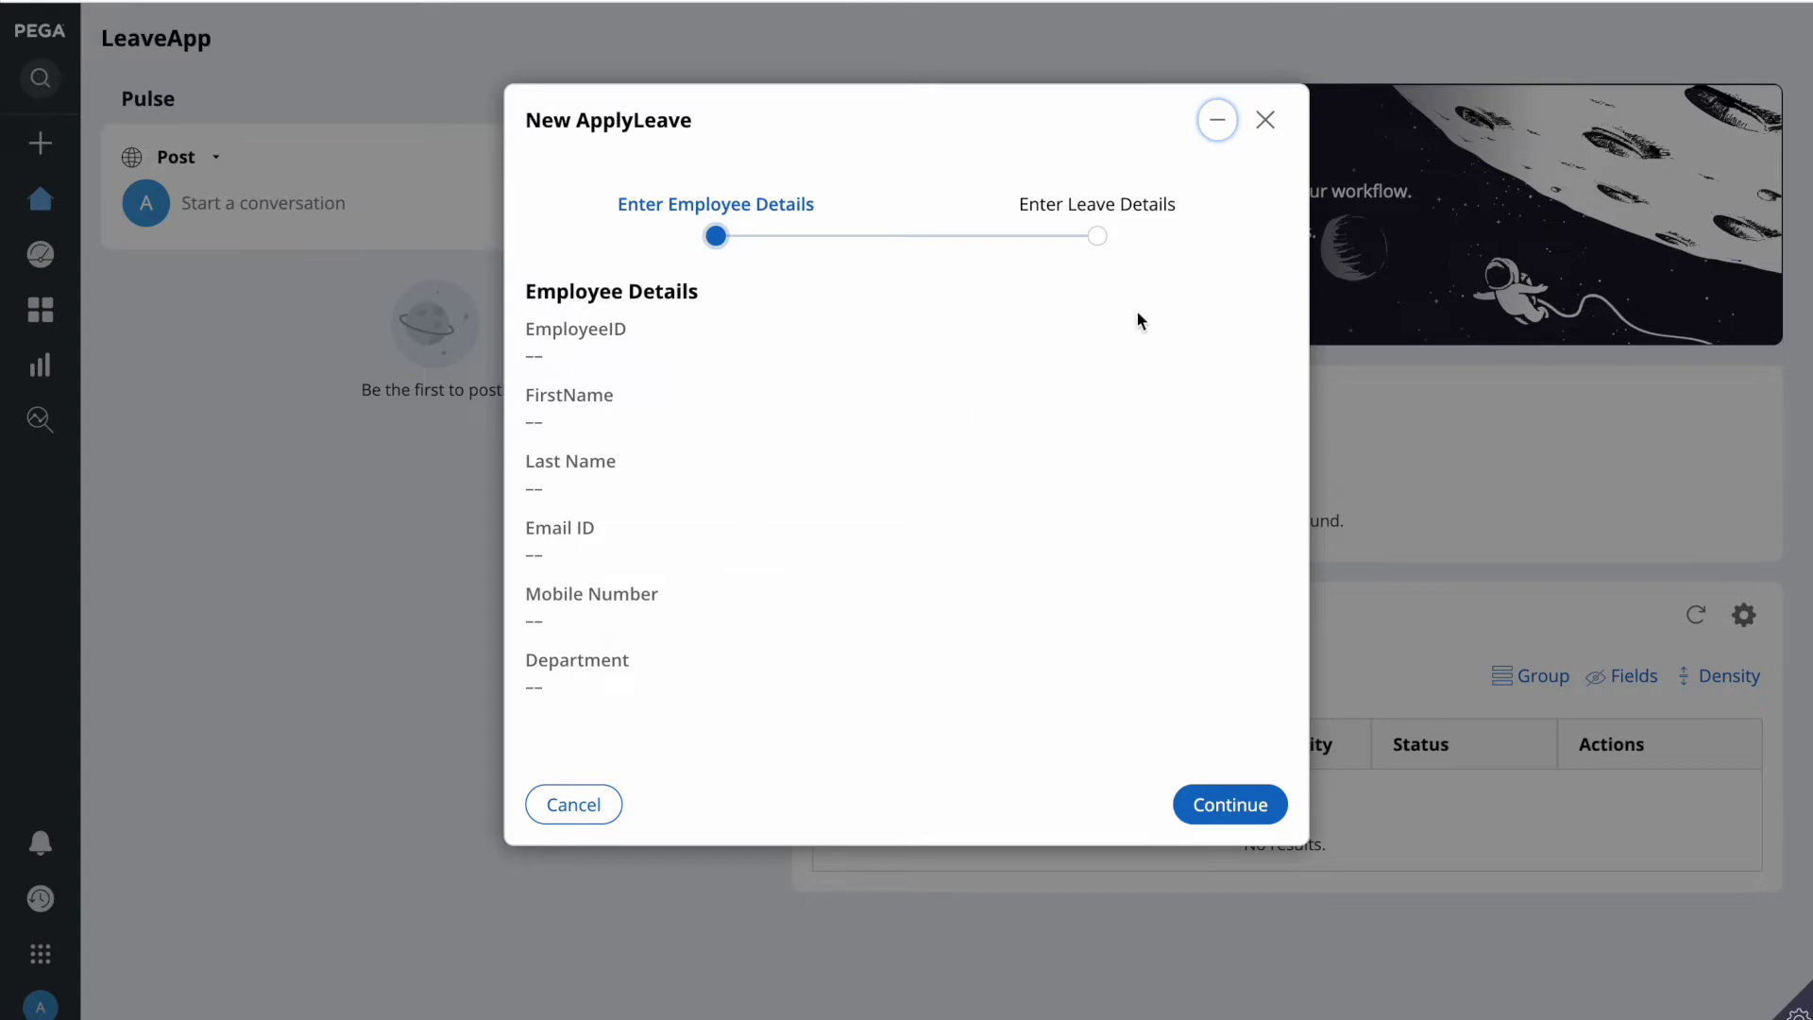
click(1099, 244)
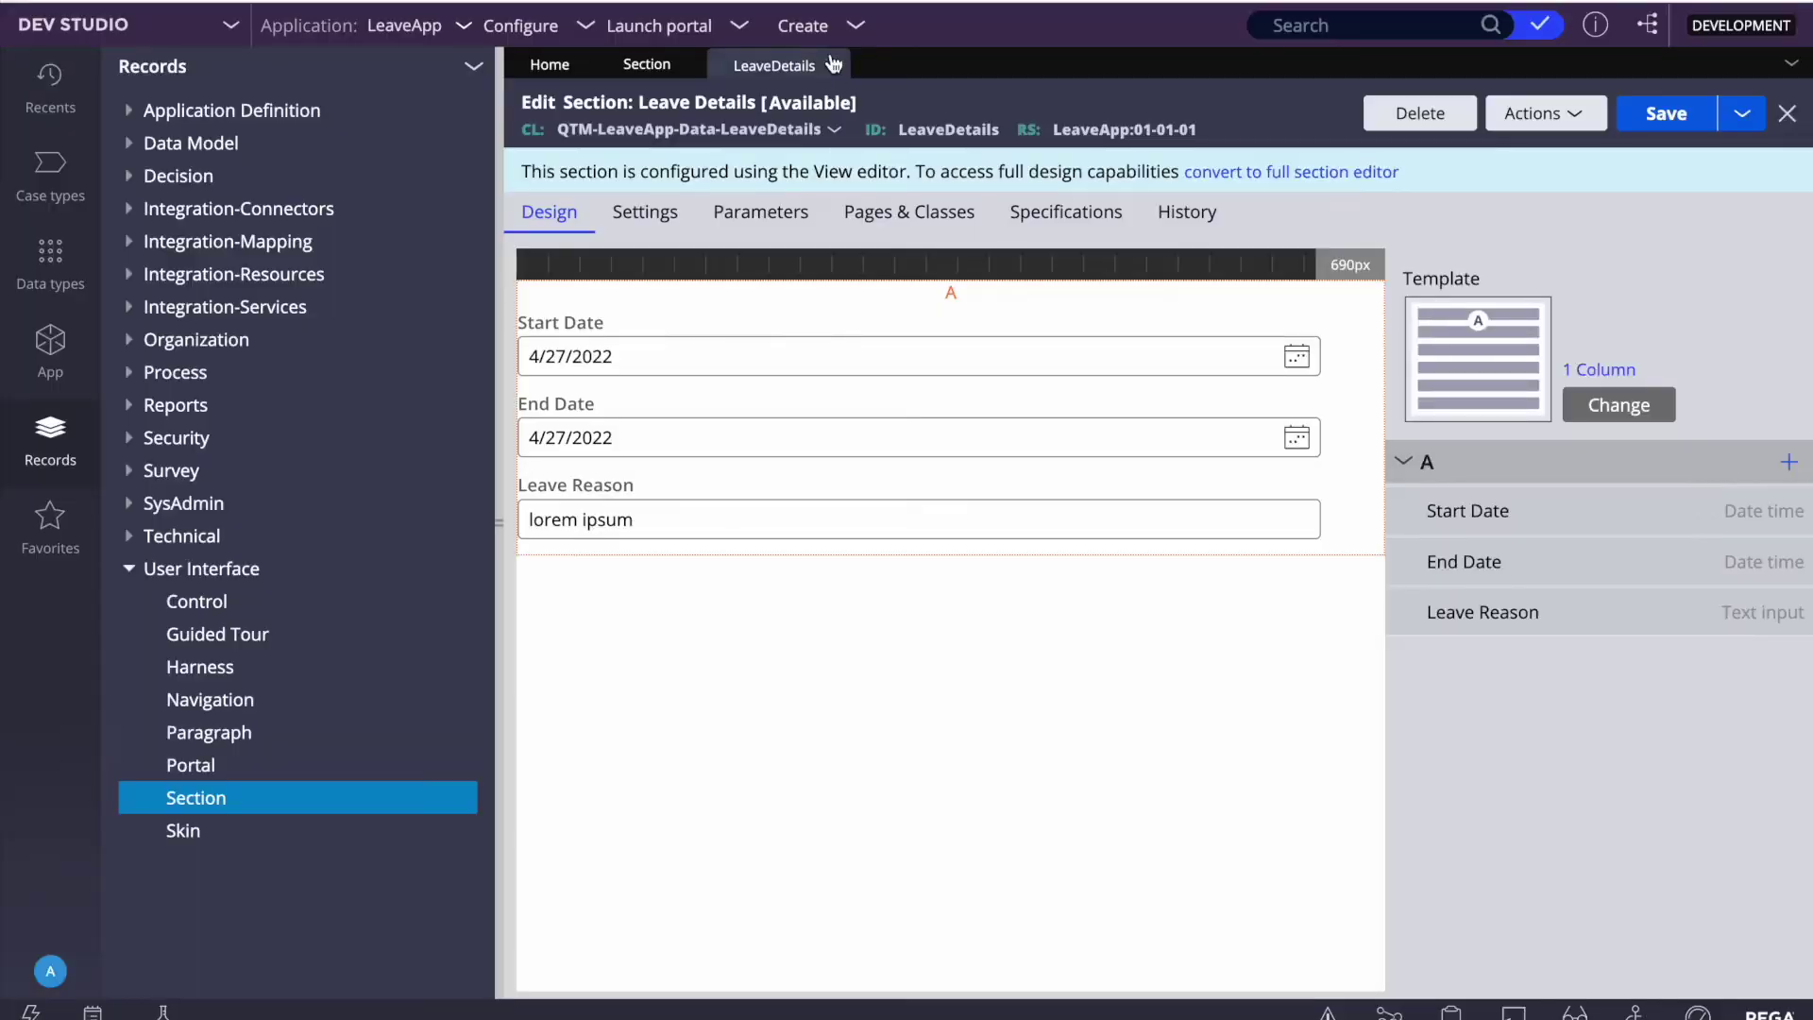
click(833, 63)
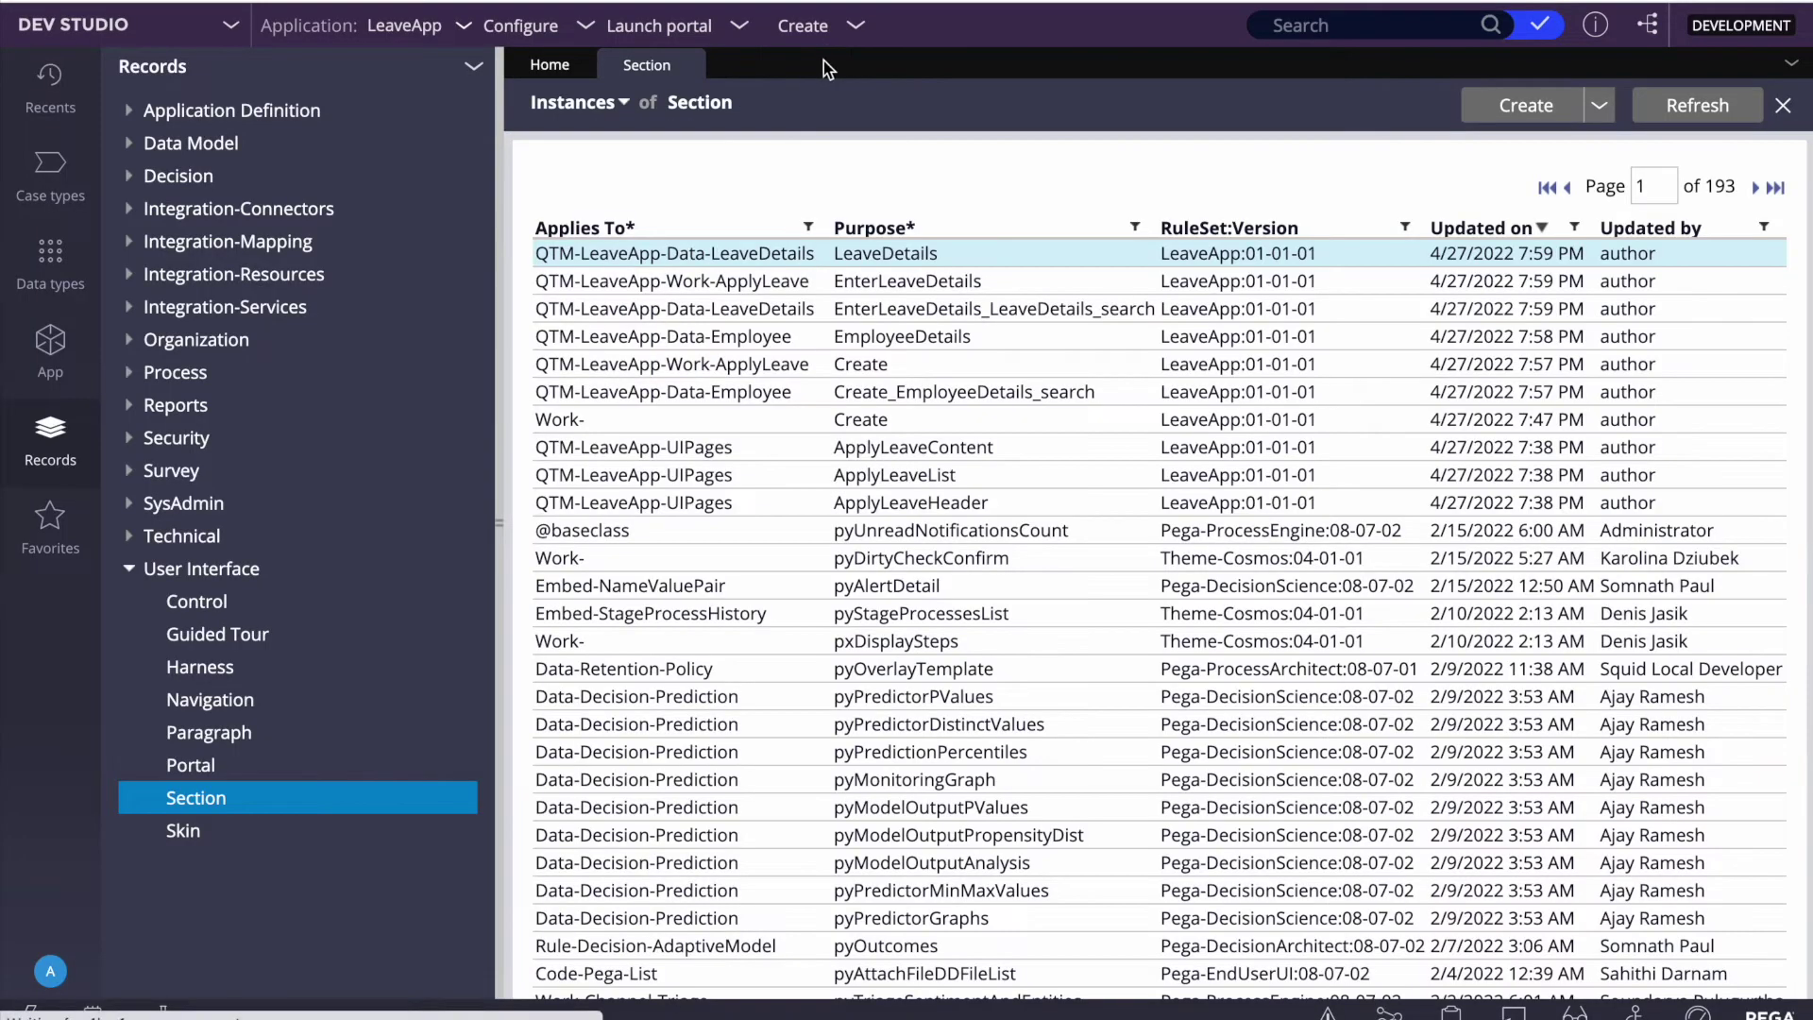
Step: Open the ApplyLeave case type's Create process flow (CreateForm_Default) from Case types
click(683, 65)
click(58, 181)
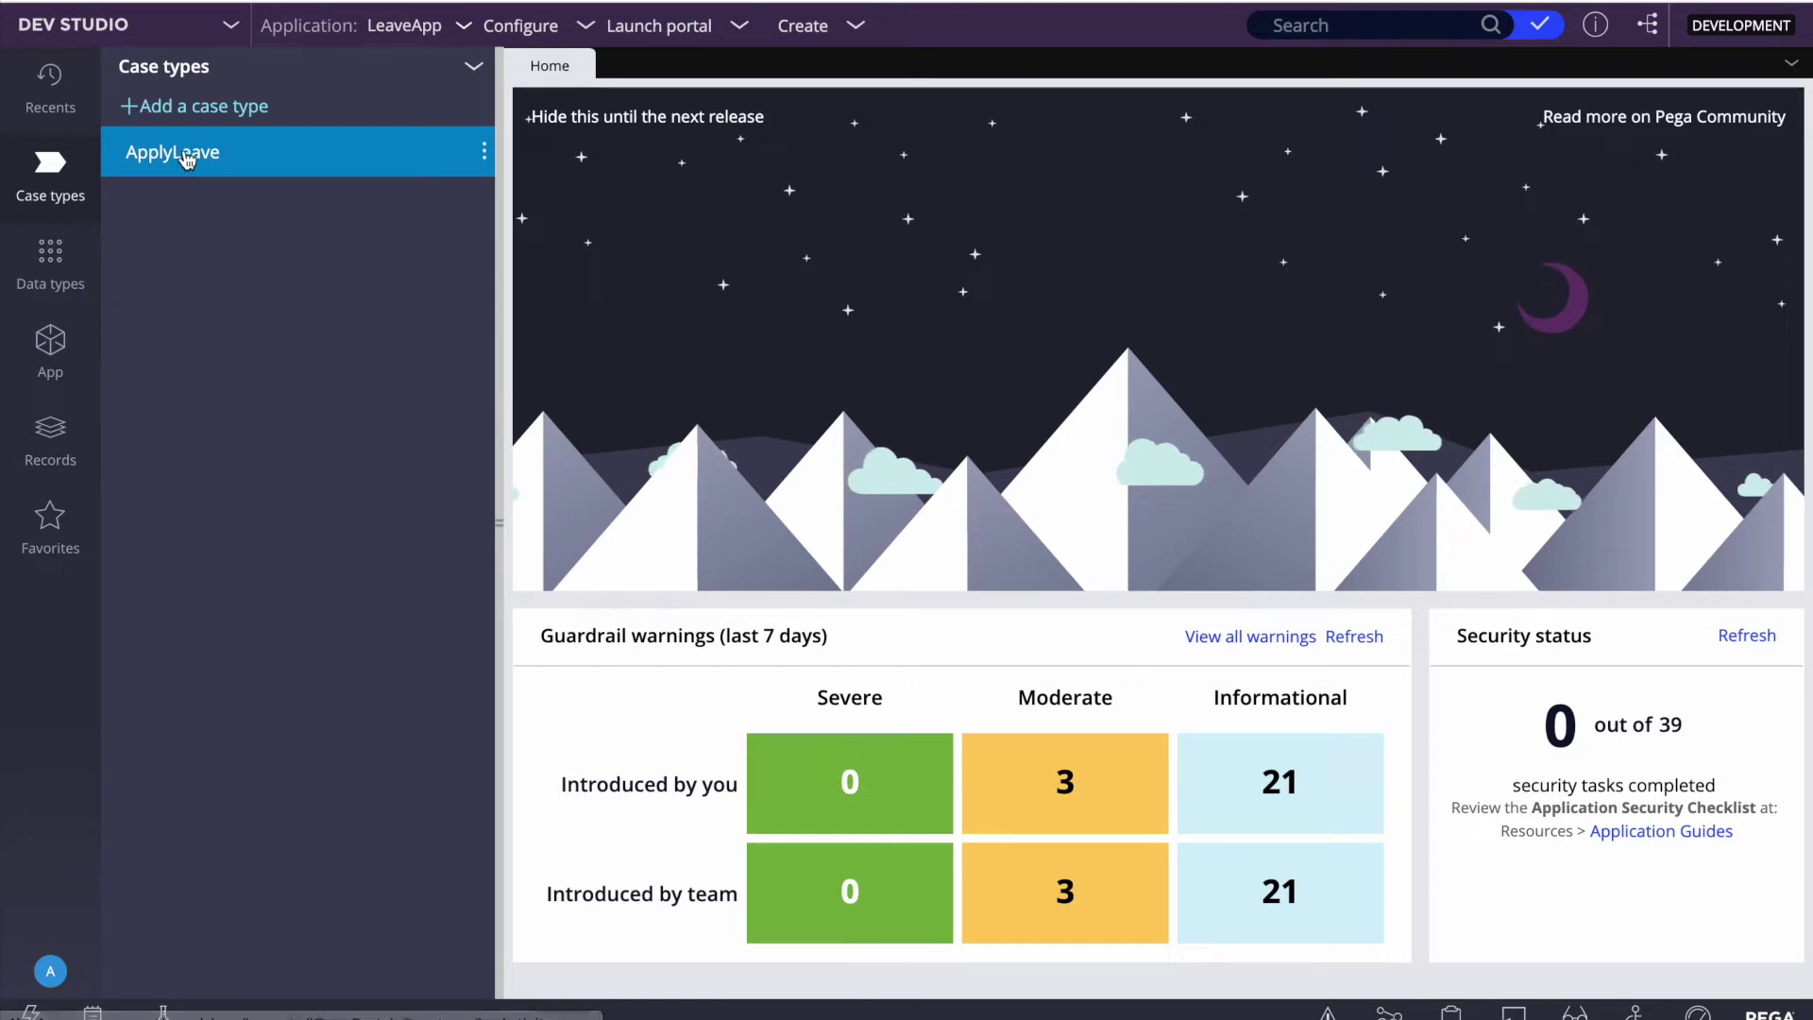
click(194, 153)
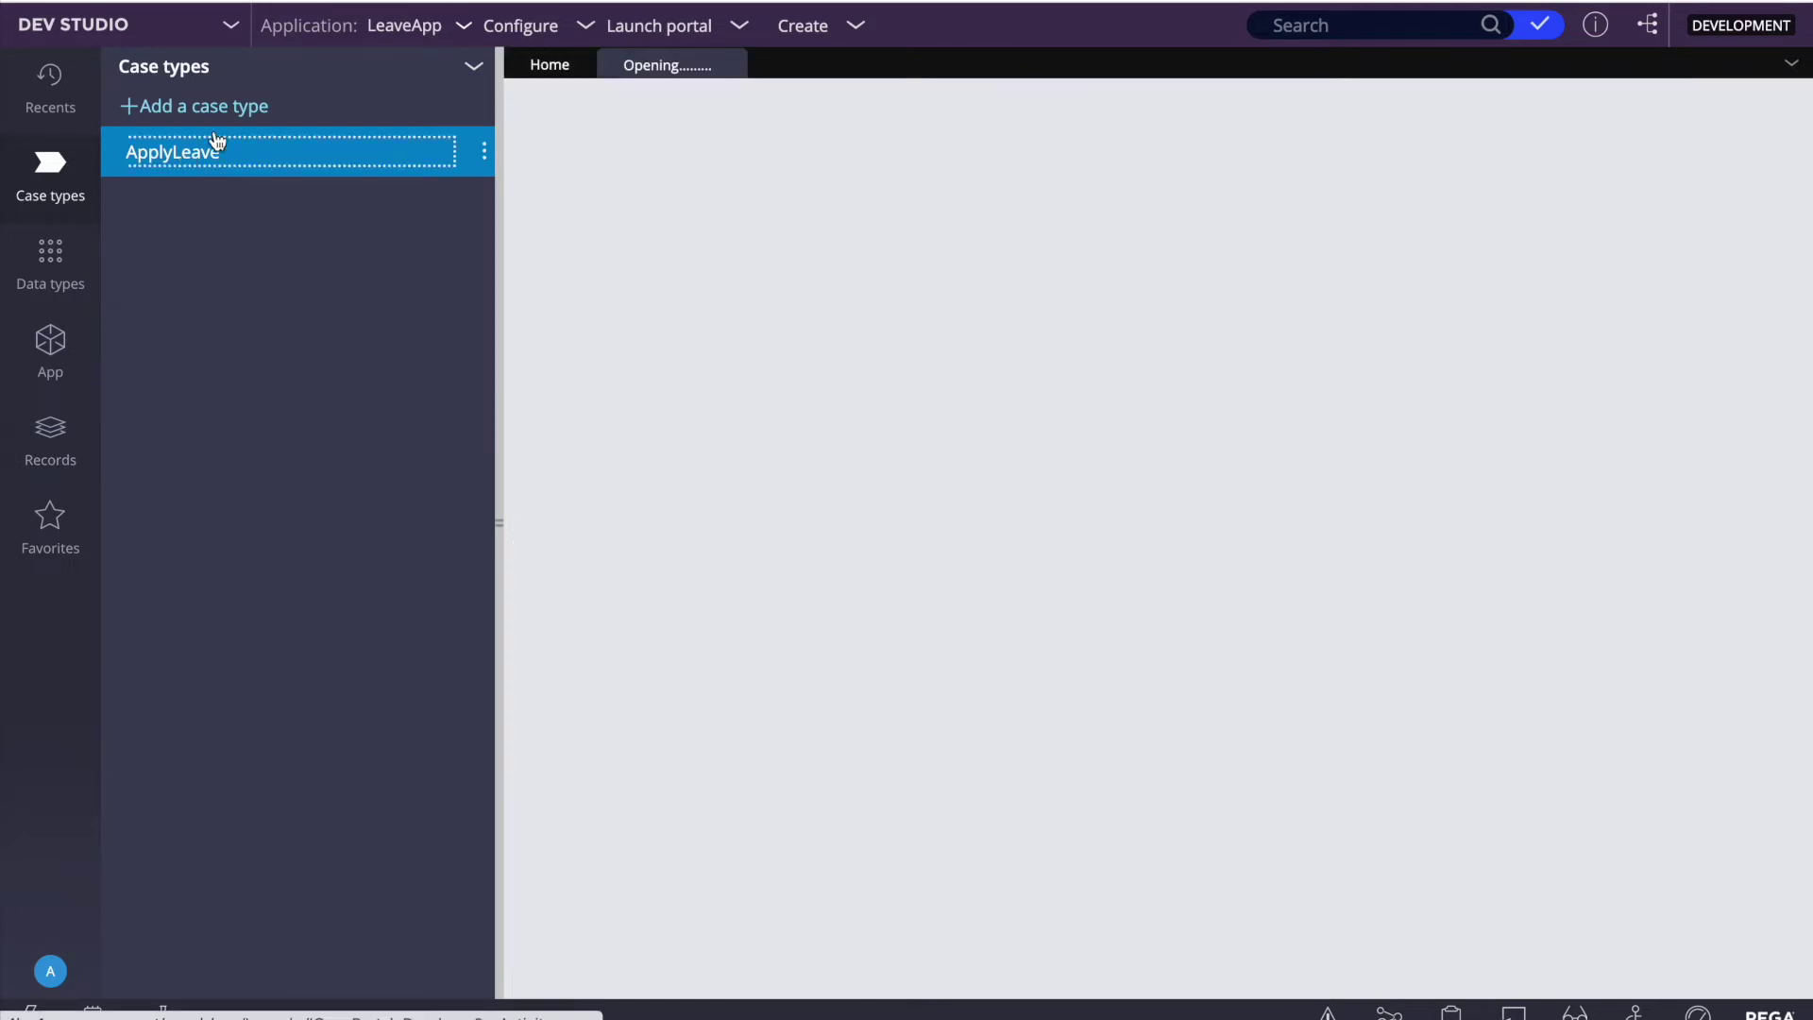
click(501, 480)
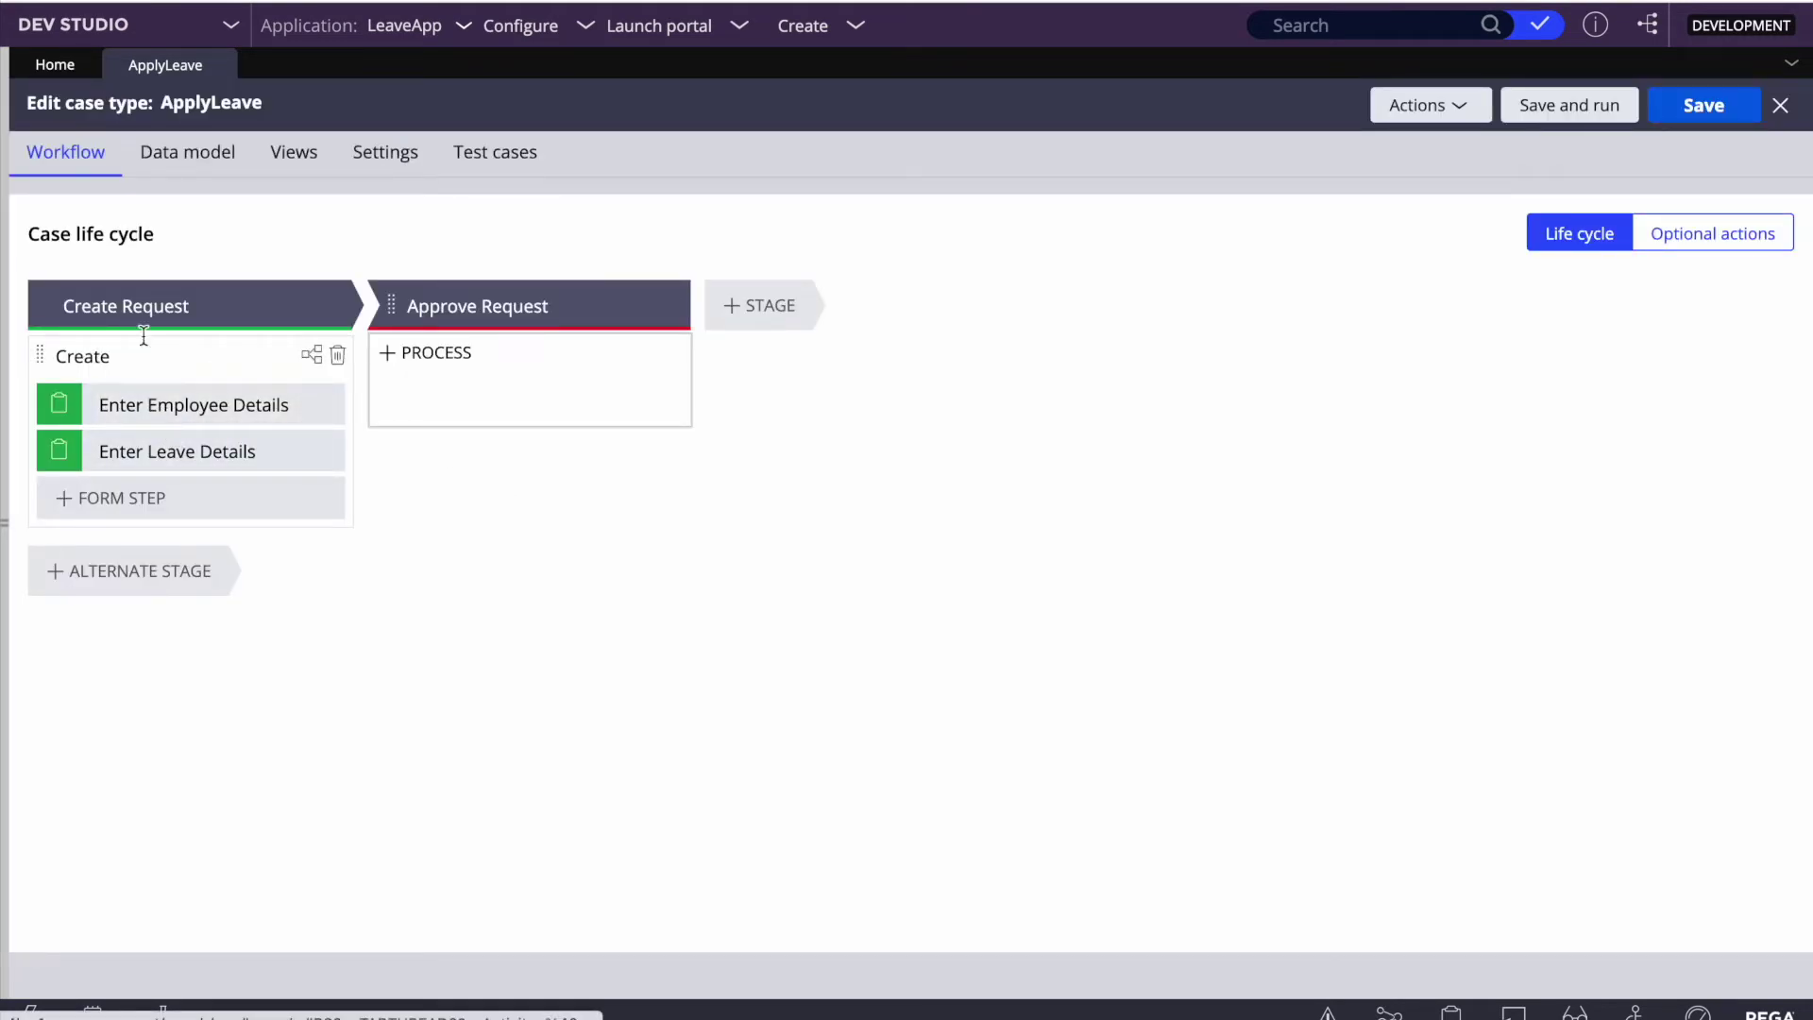
click(211, 356)
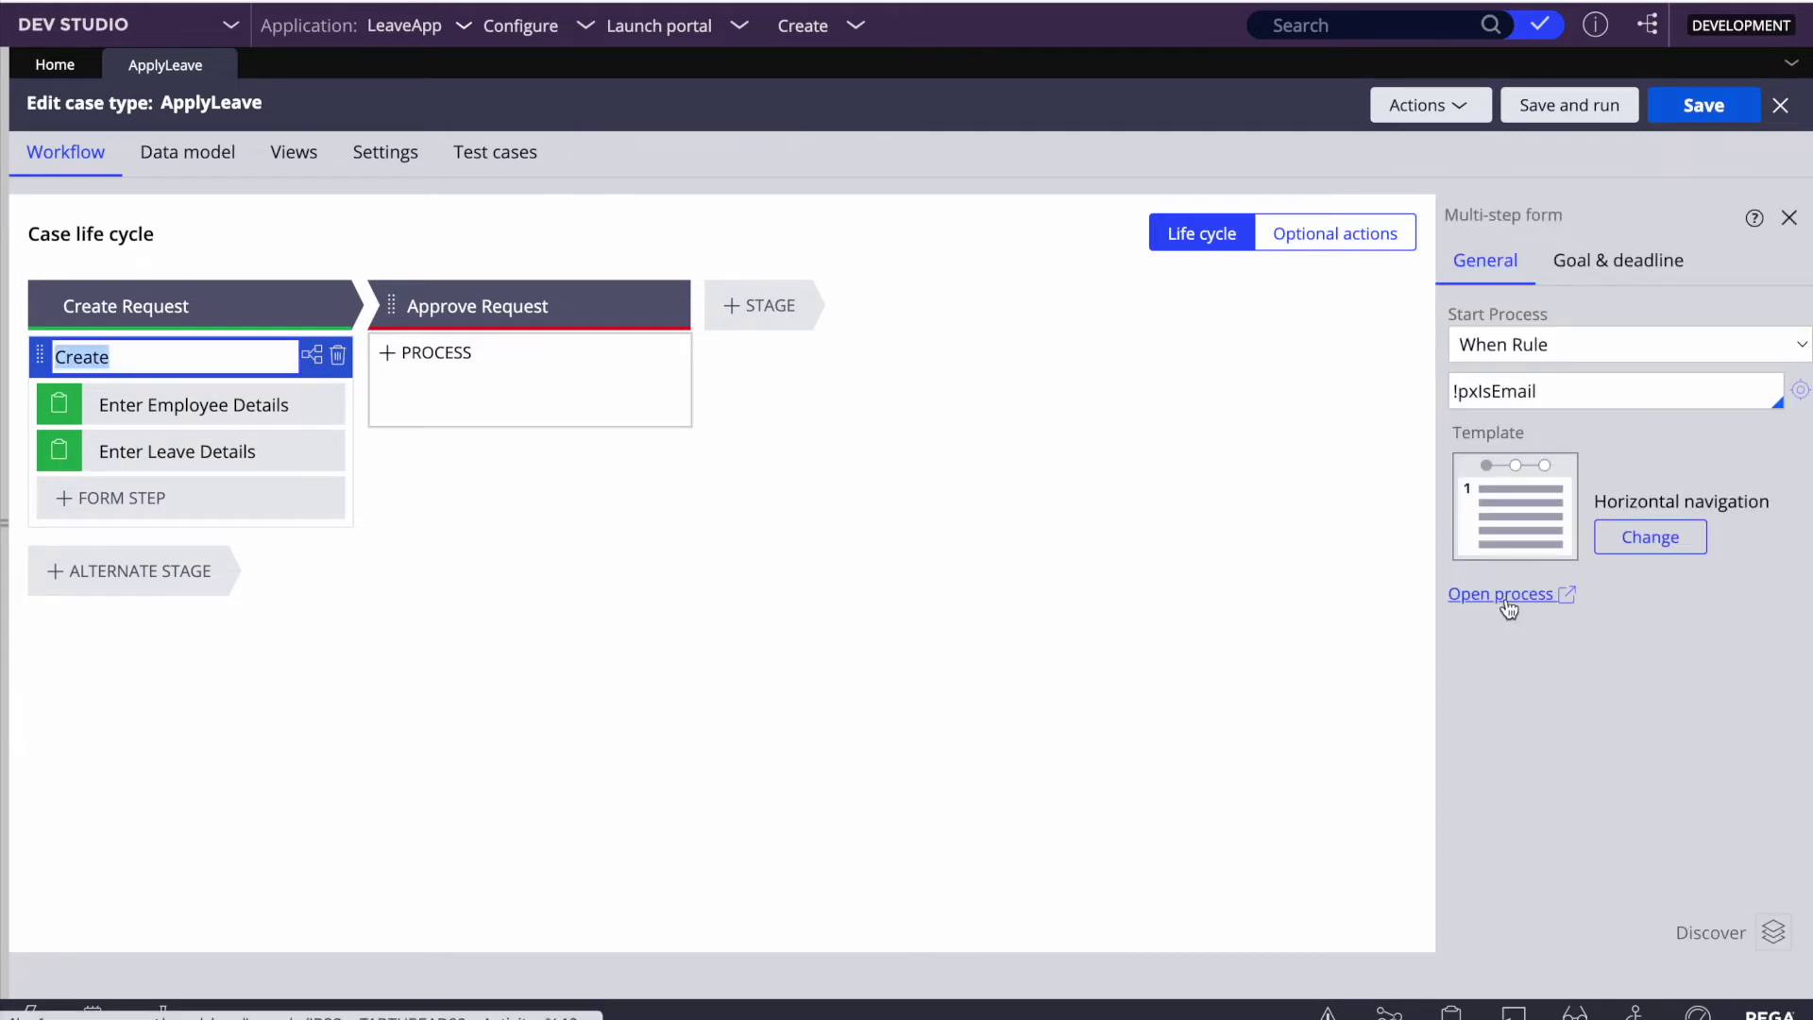
click(1502, 593)
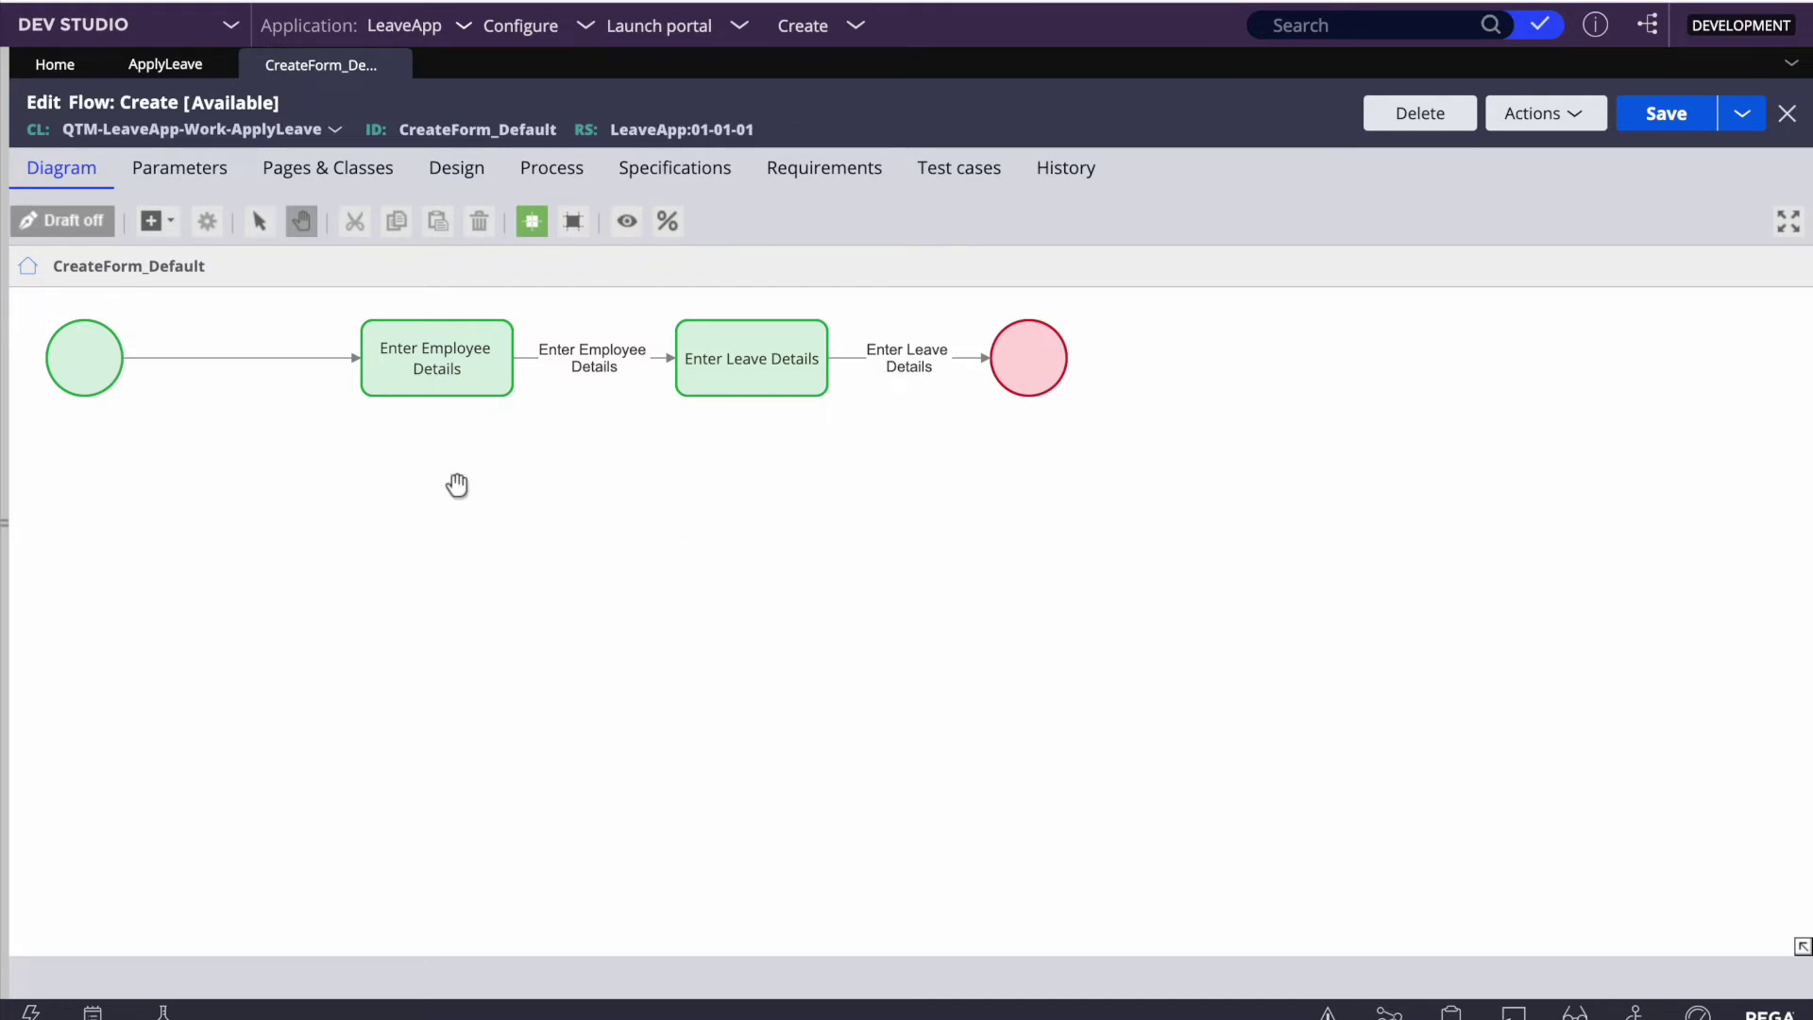
Step: Open the Enter Employee Details assignment's properties and its Create flow action
click(376, 387)
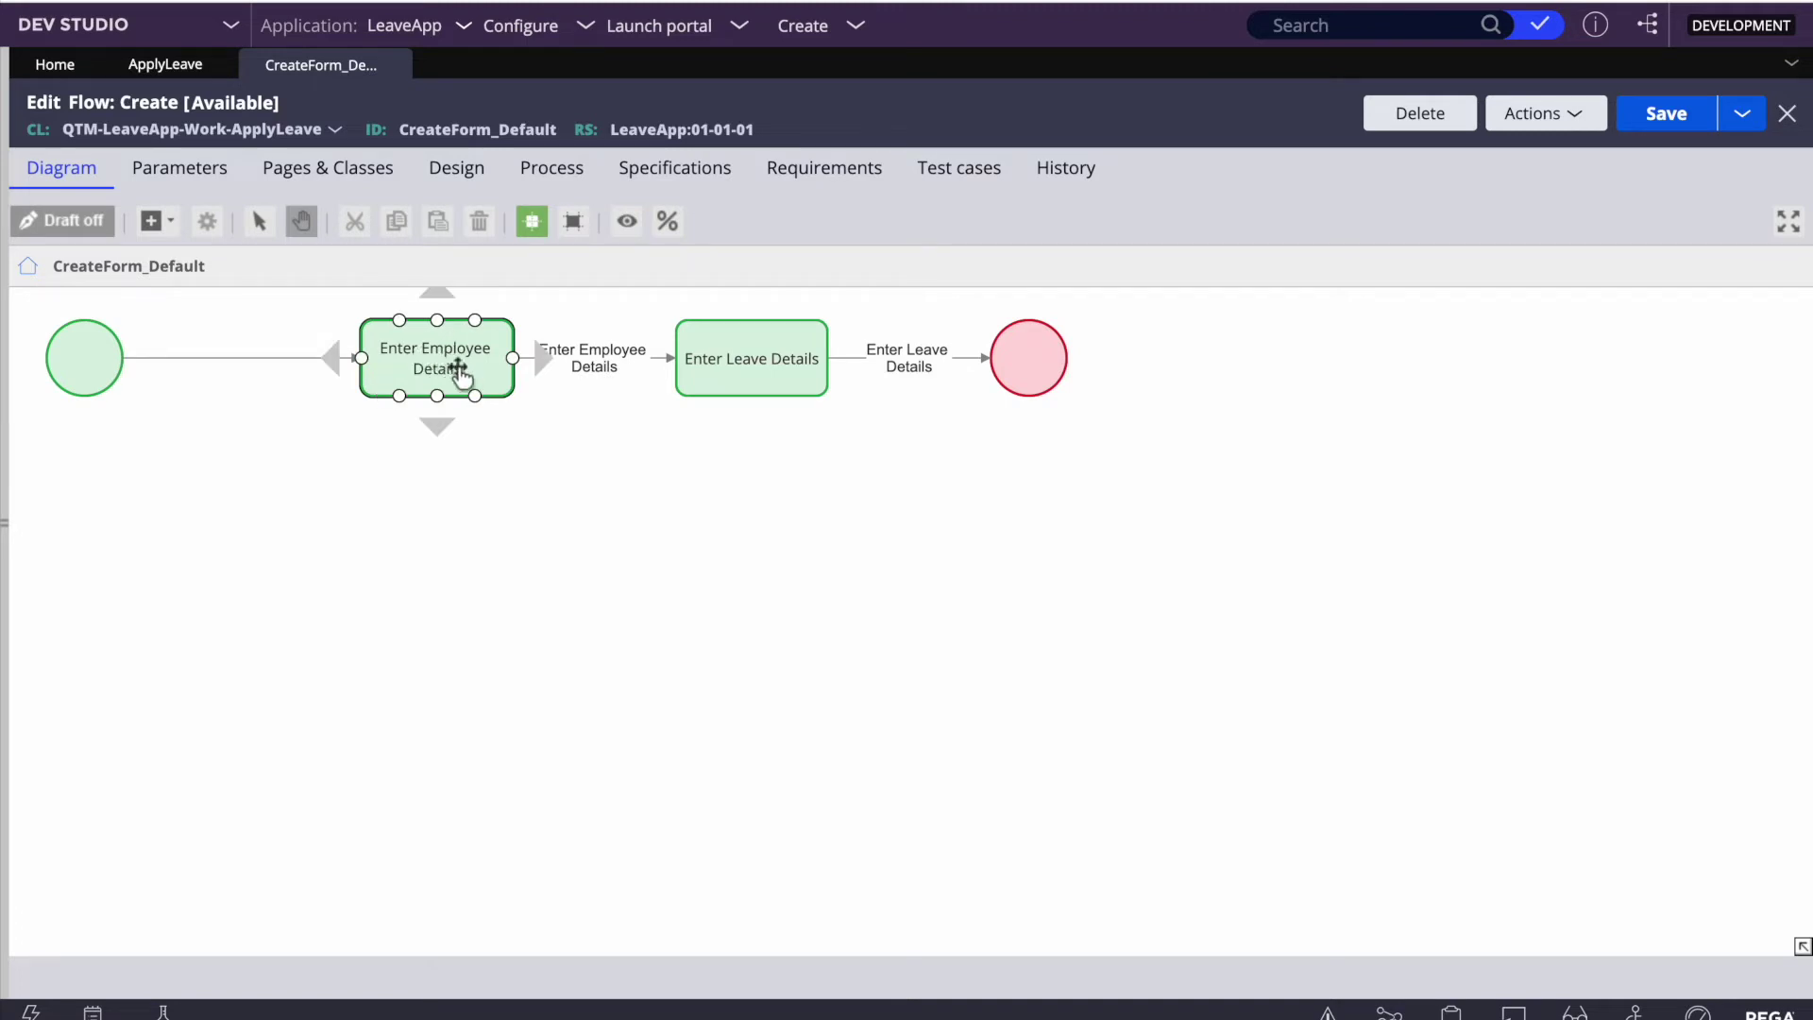
click(755, 383)
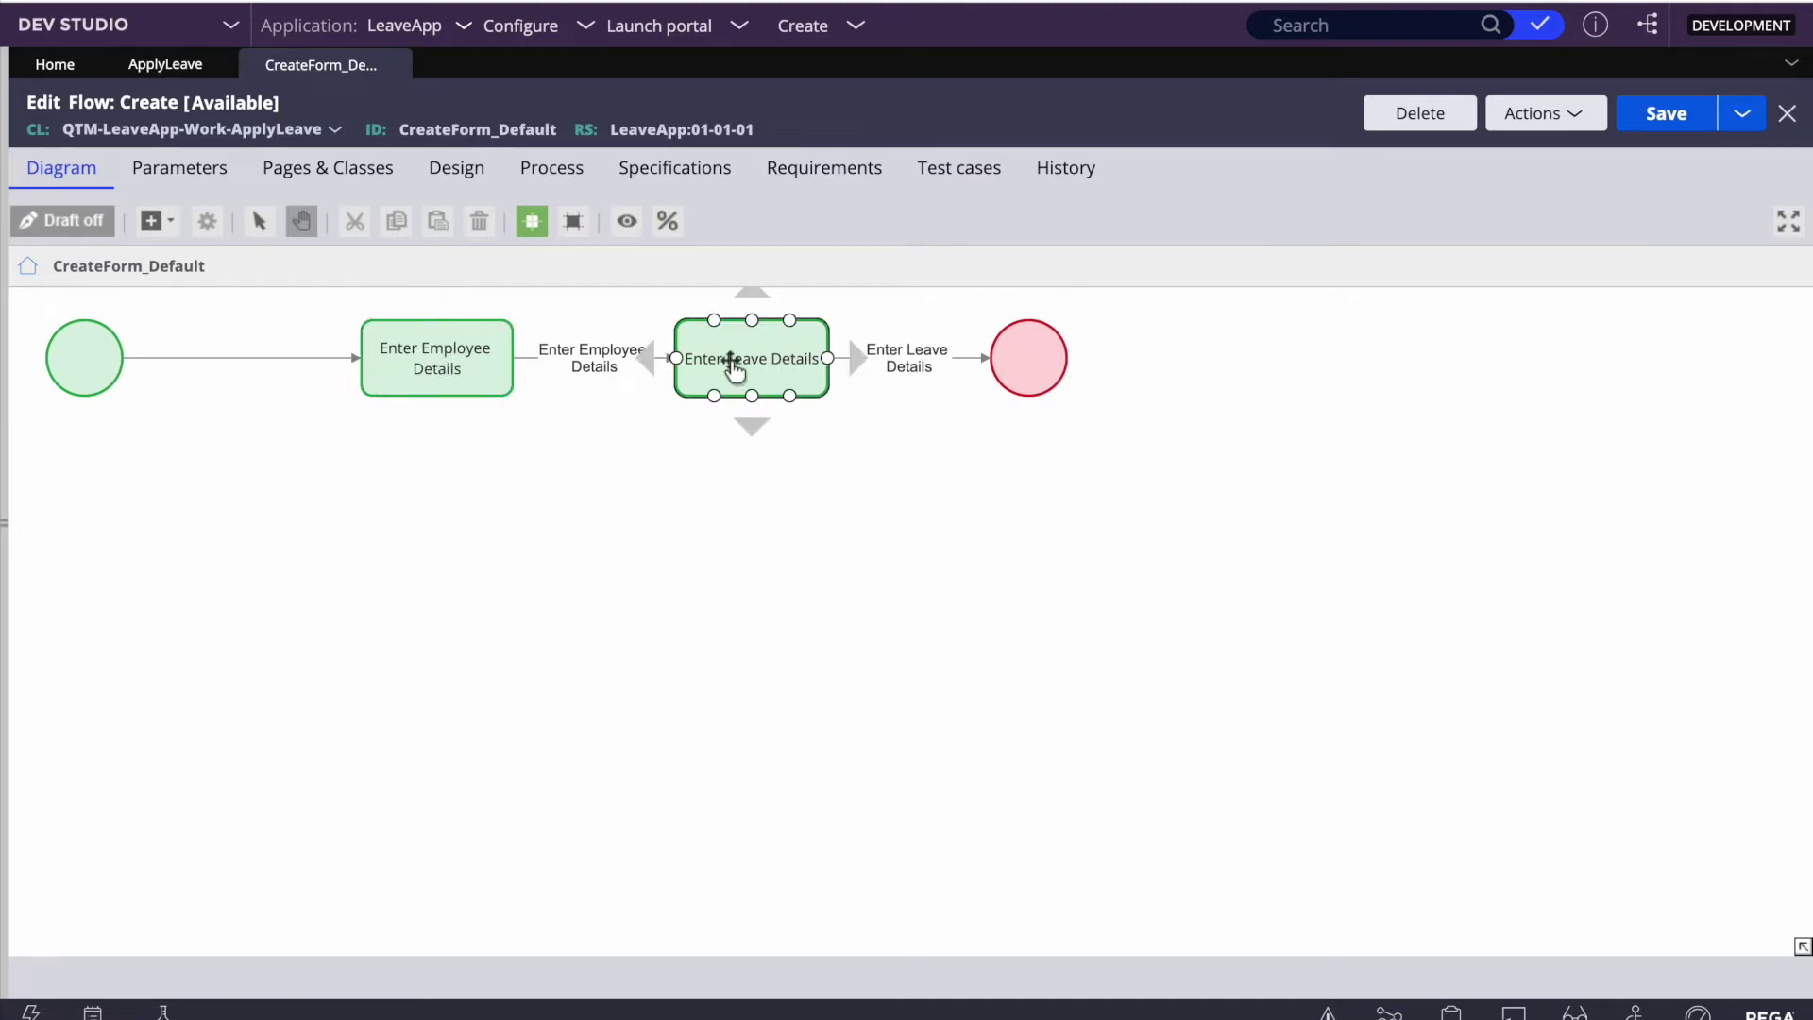
click(436, 357)
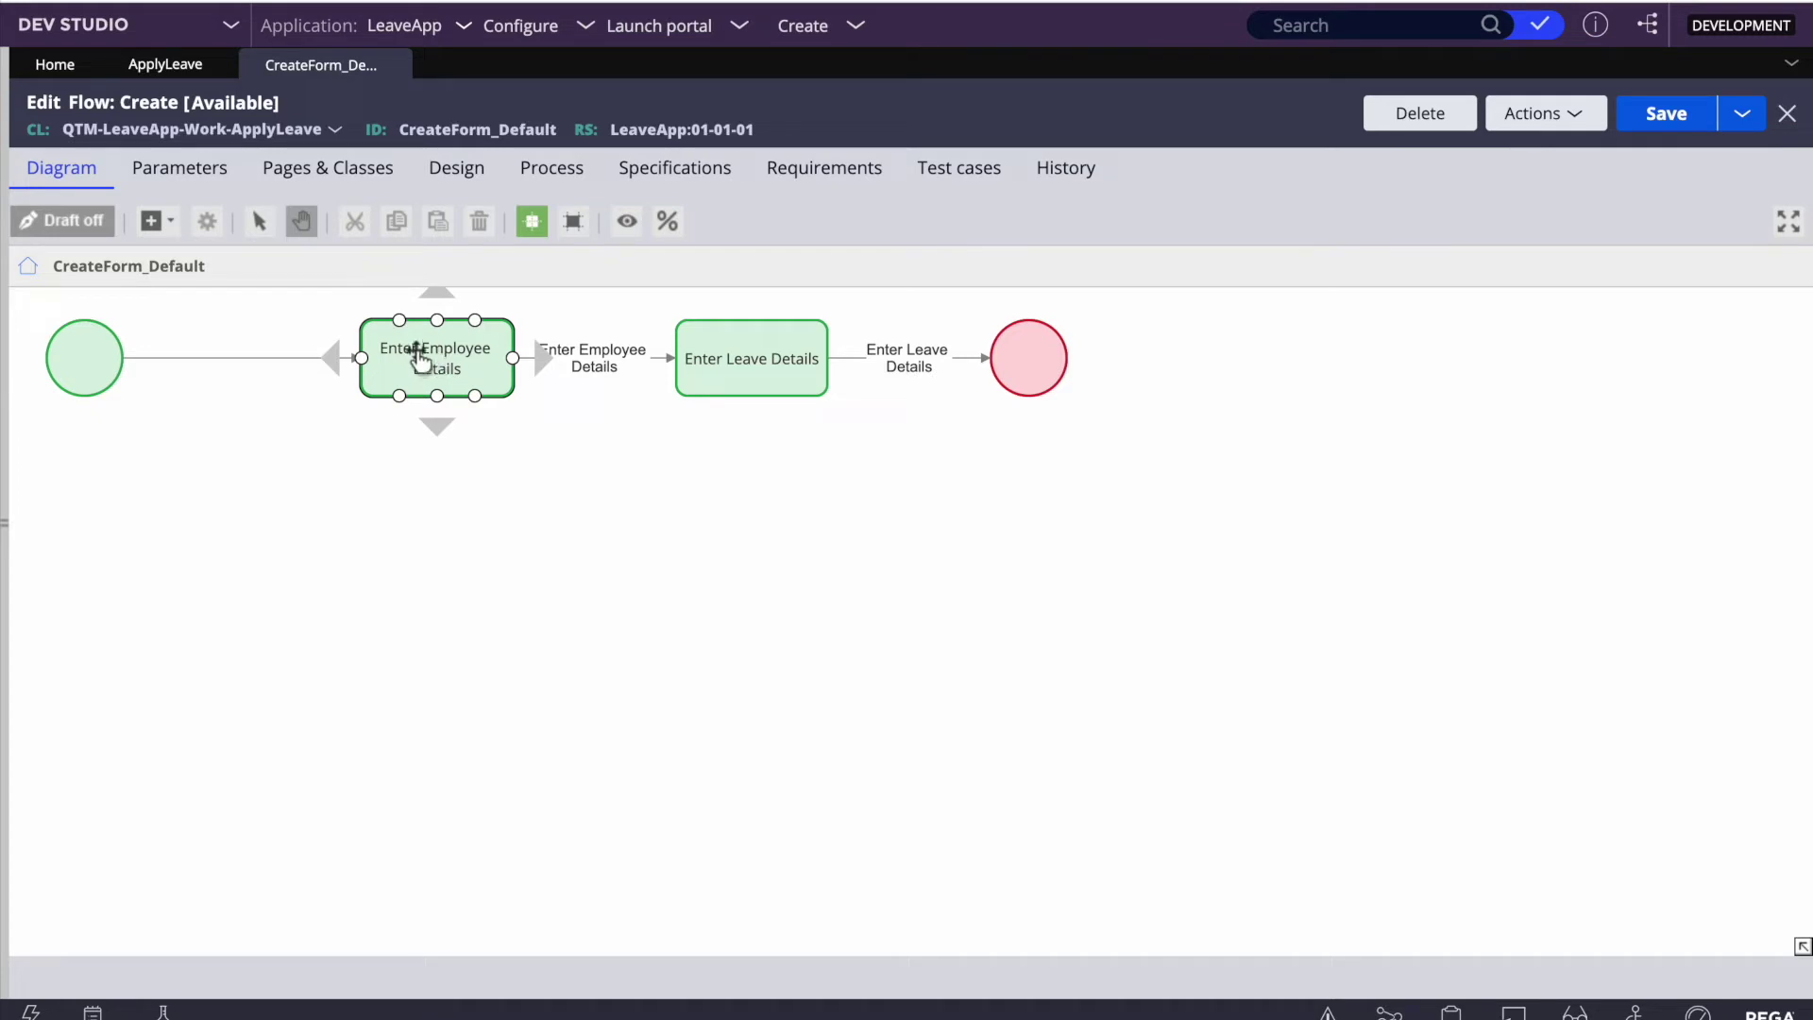
double_click(420, 359)
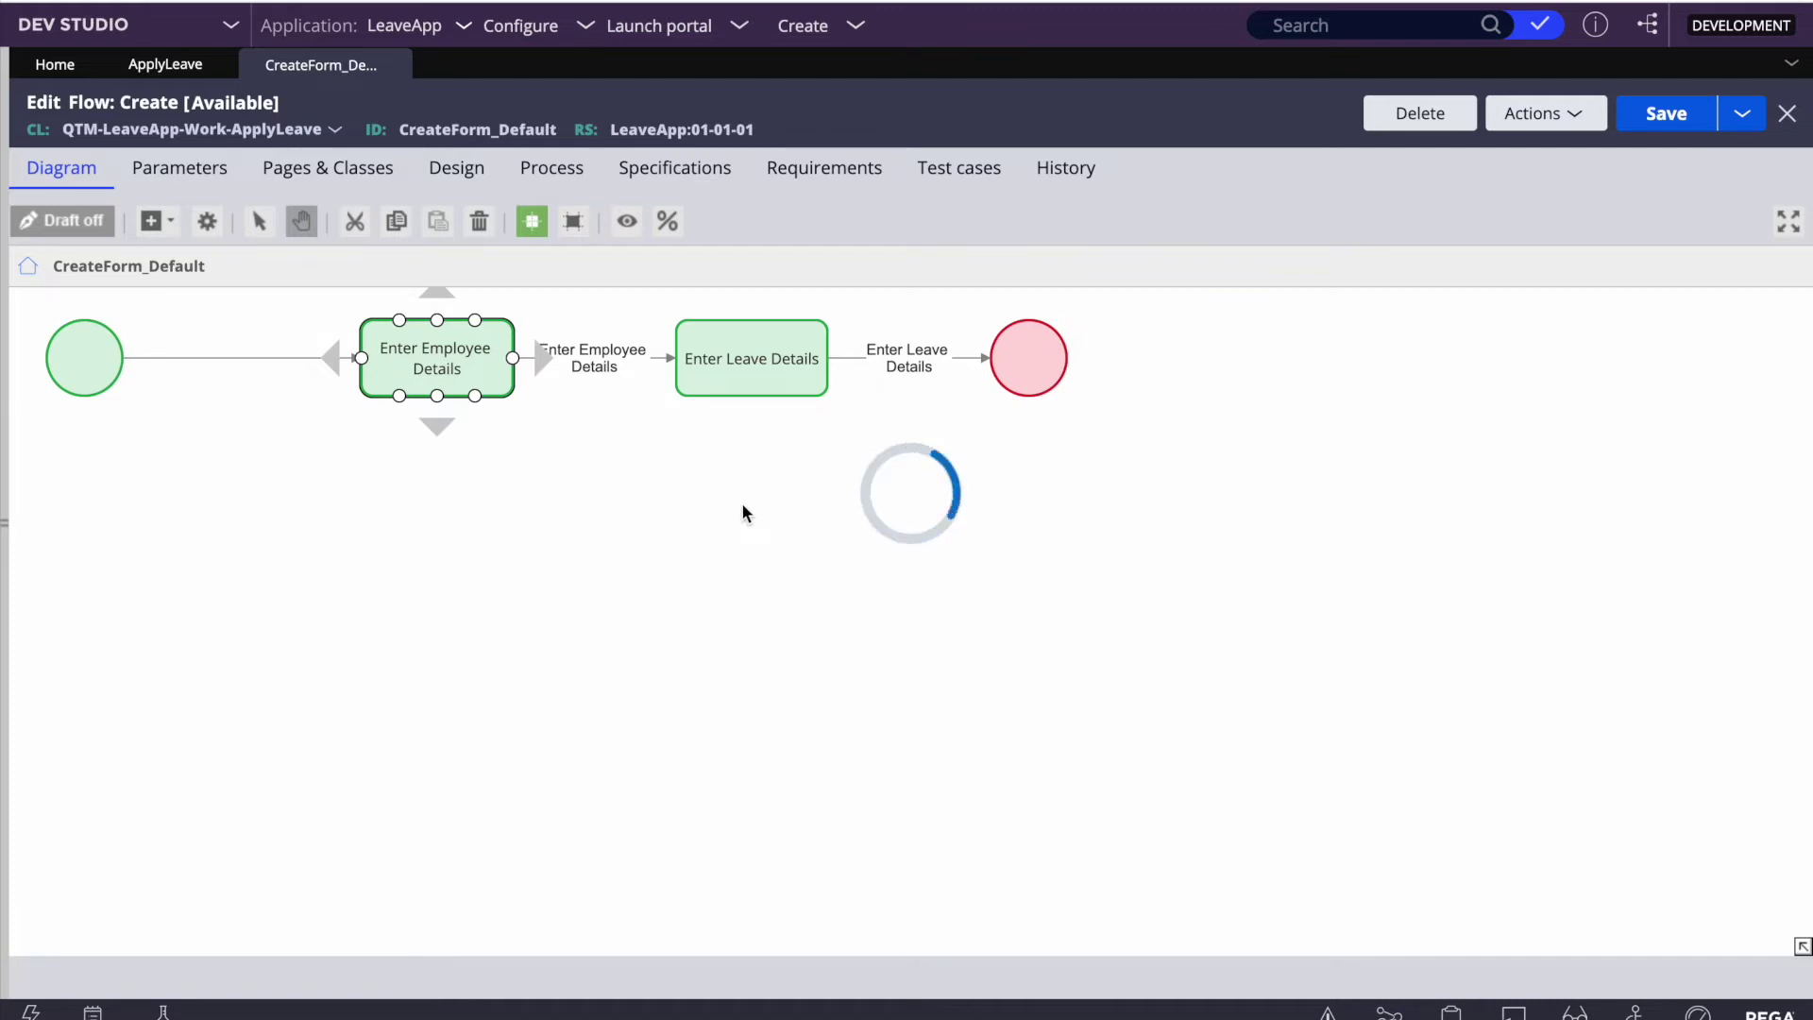
scroll(819, 519, down, 1)
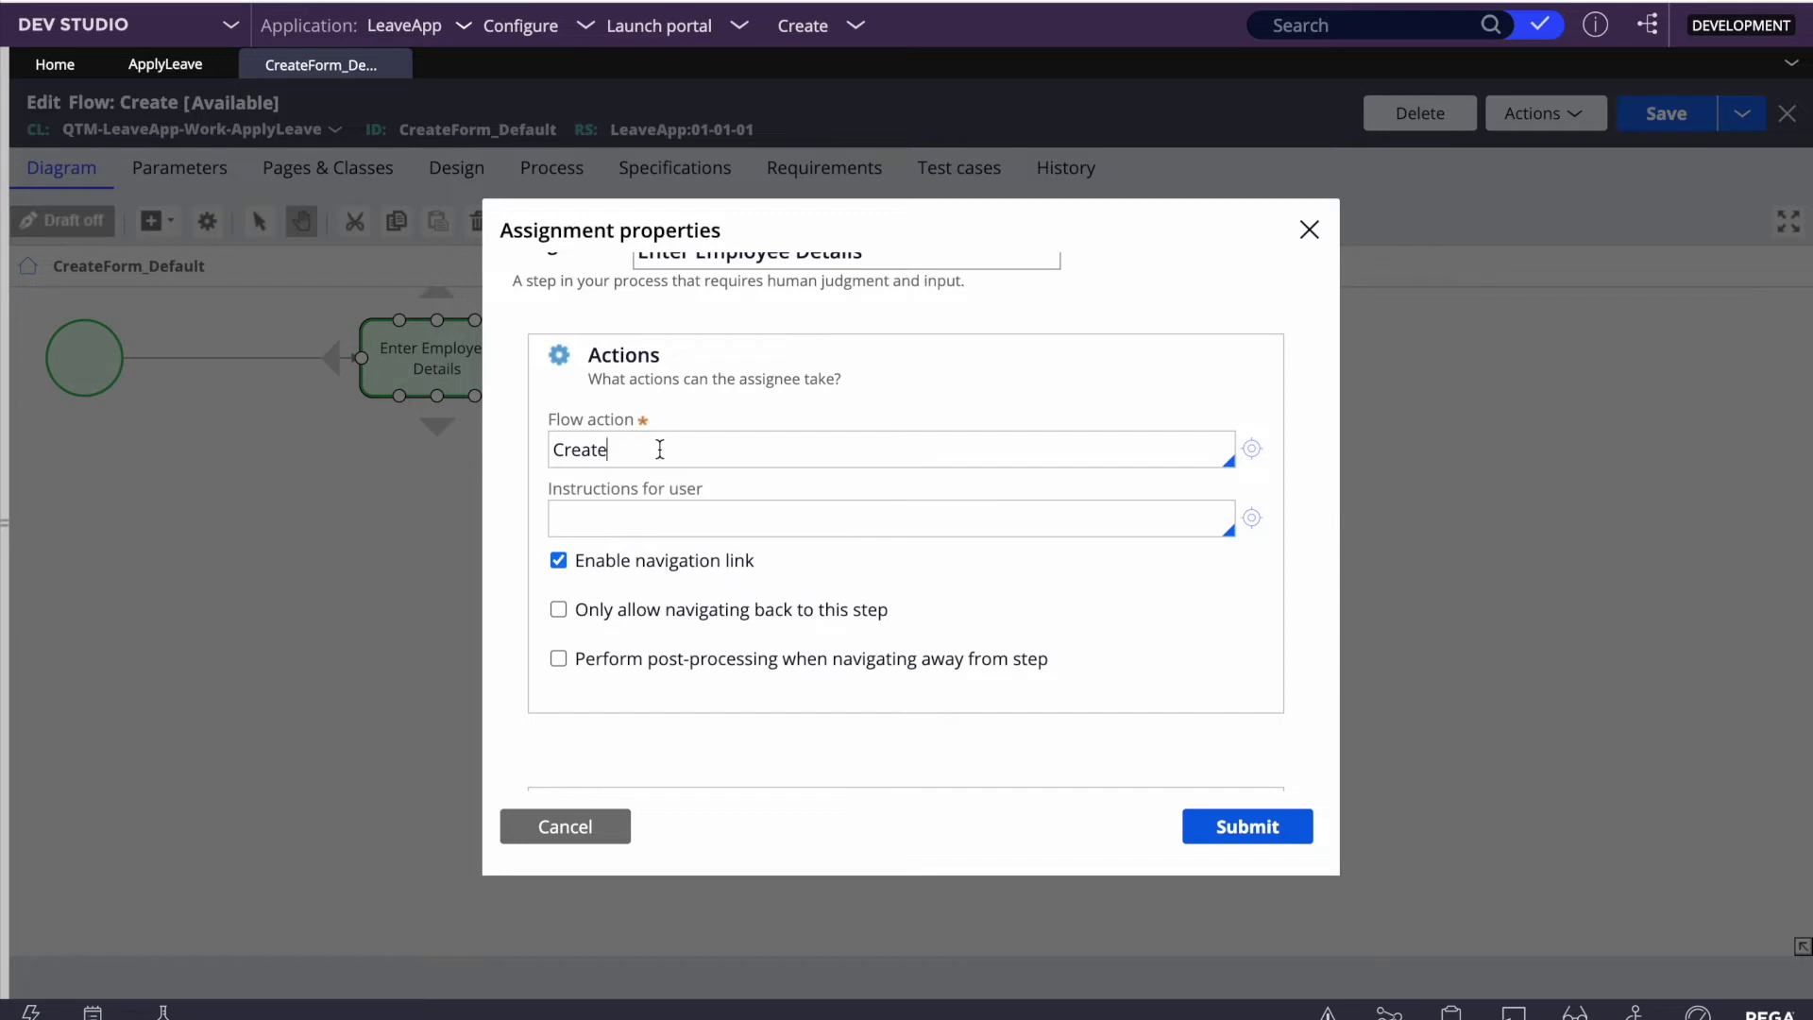
click(1252, 449)
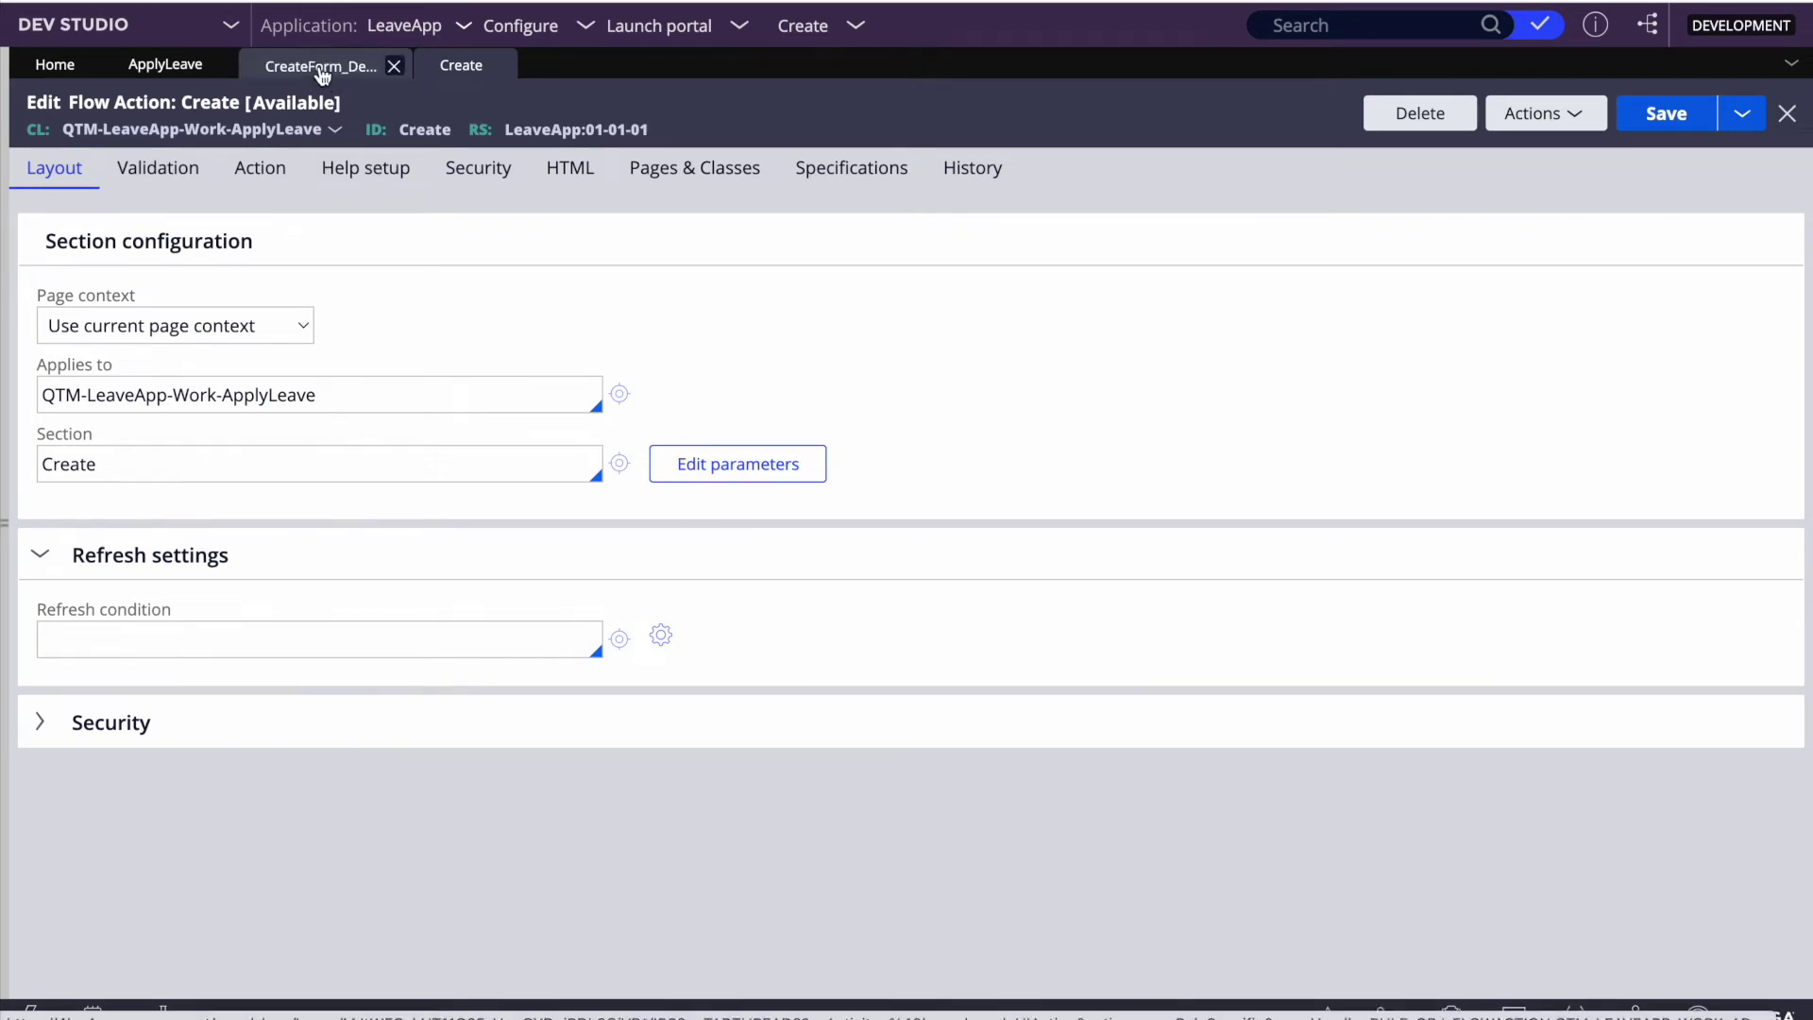
Step: Return to the Create flow action and view its Layout tab using the Create section
click(321, 68)
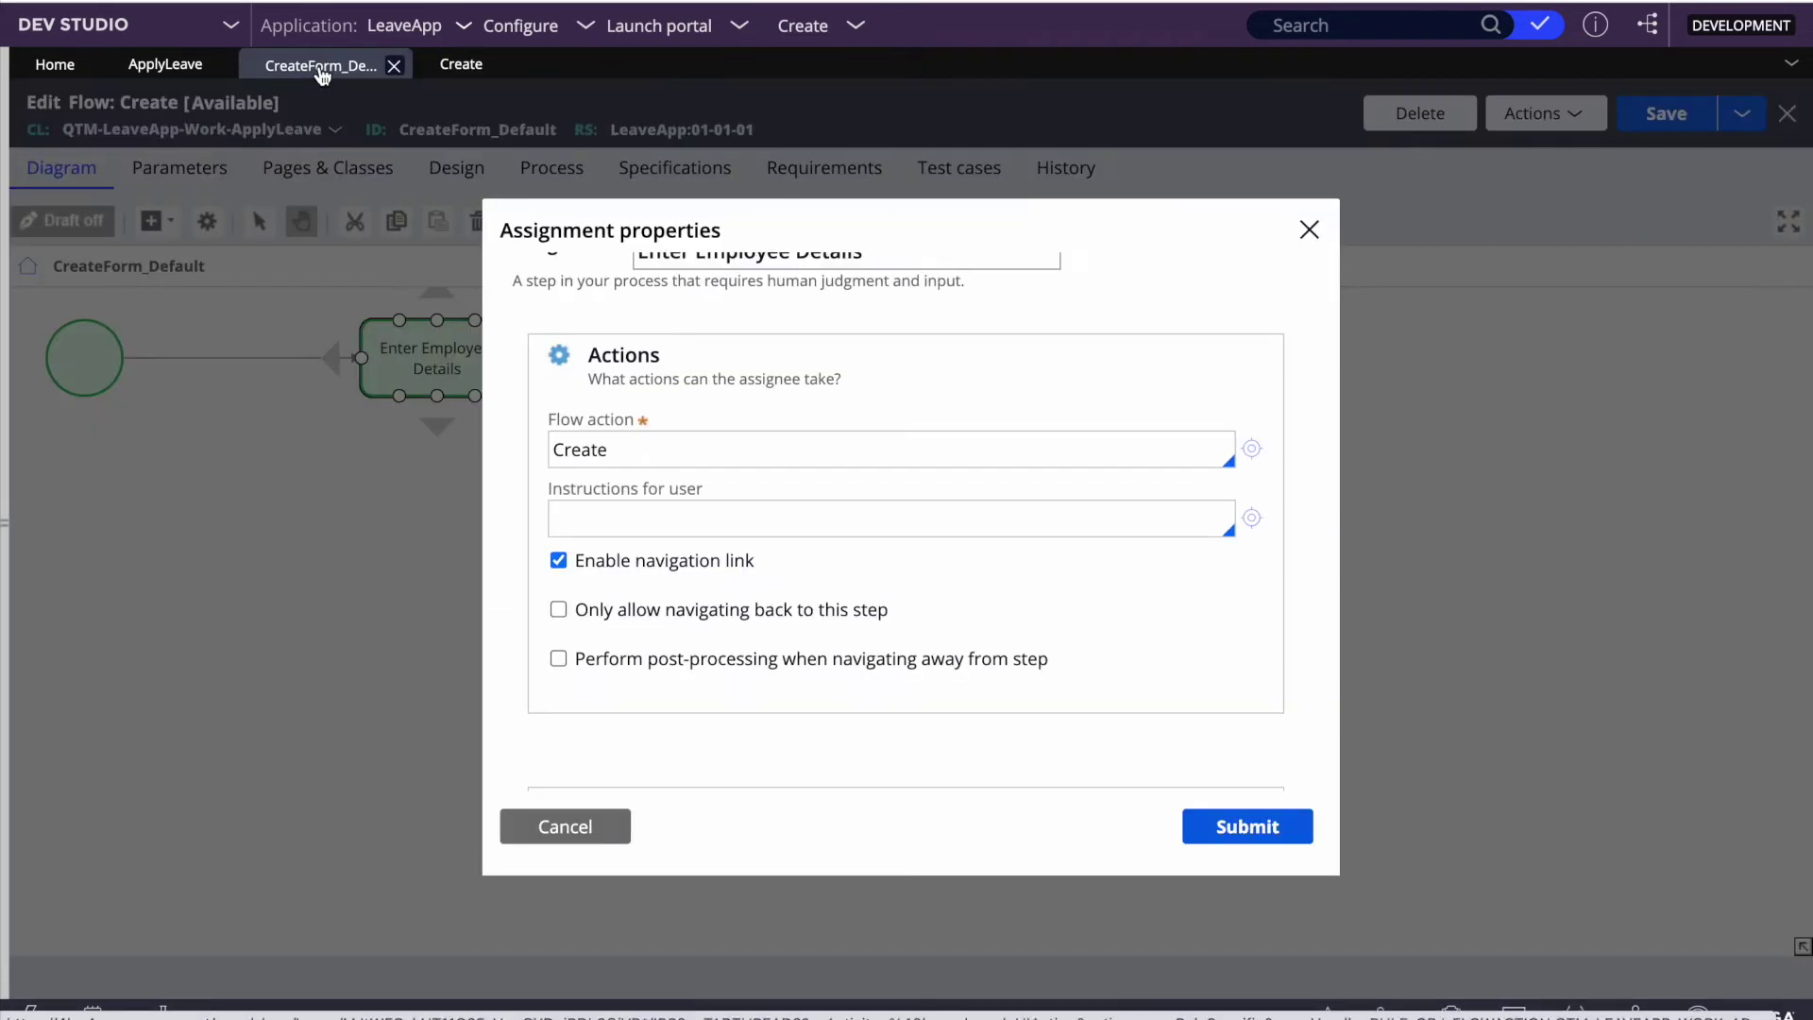
click(565, 825)
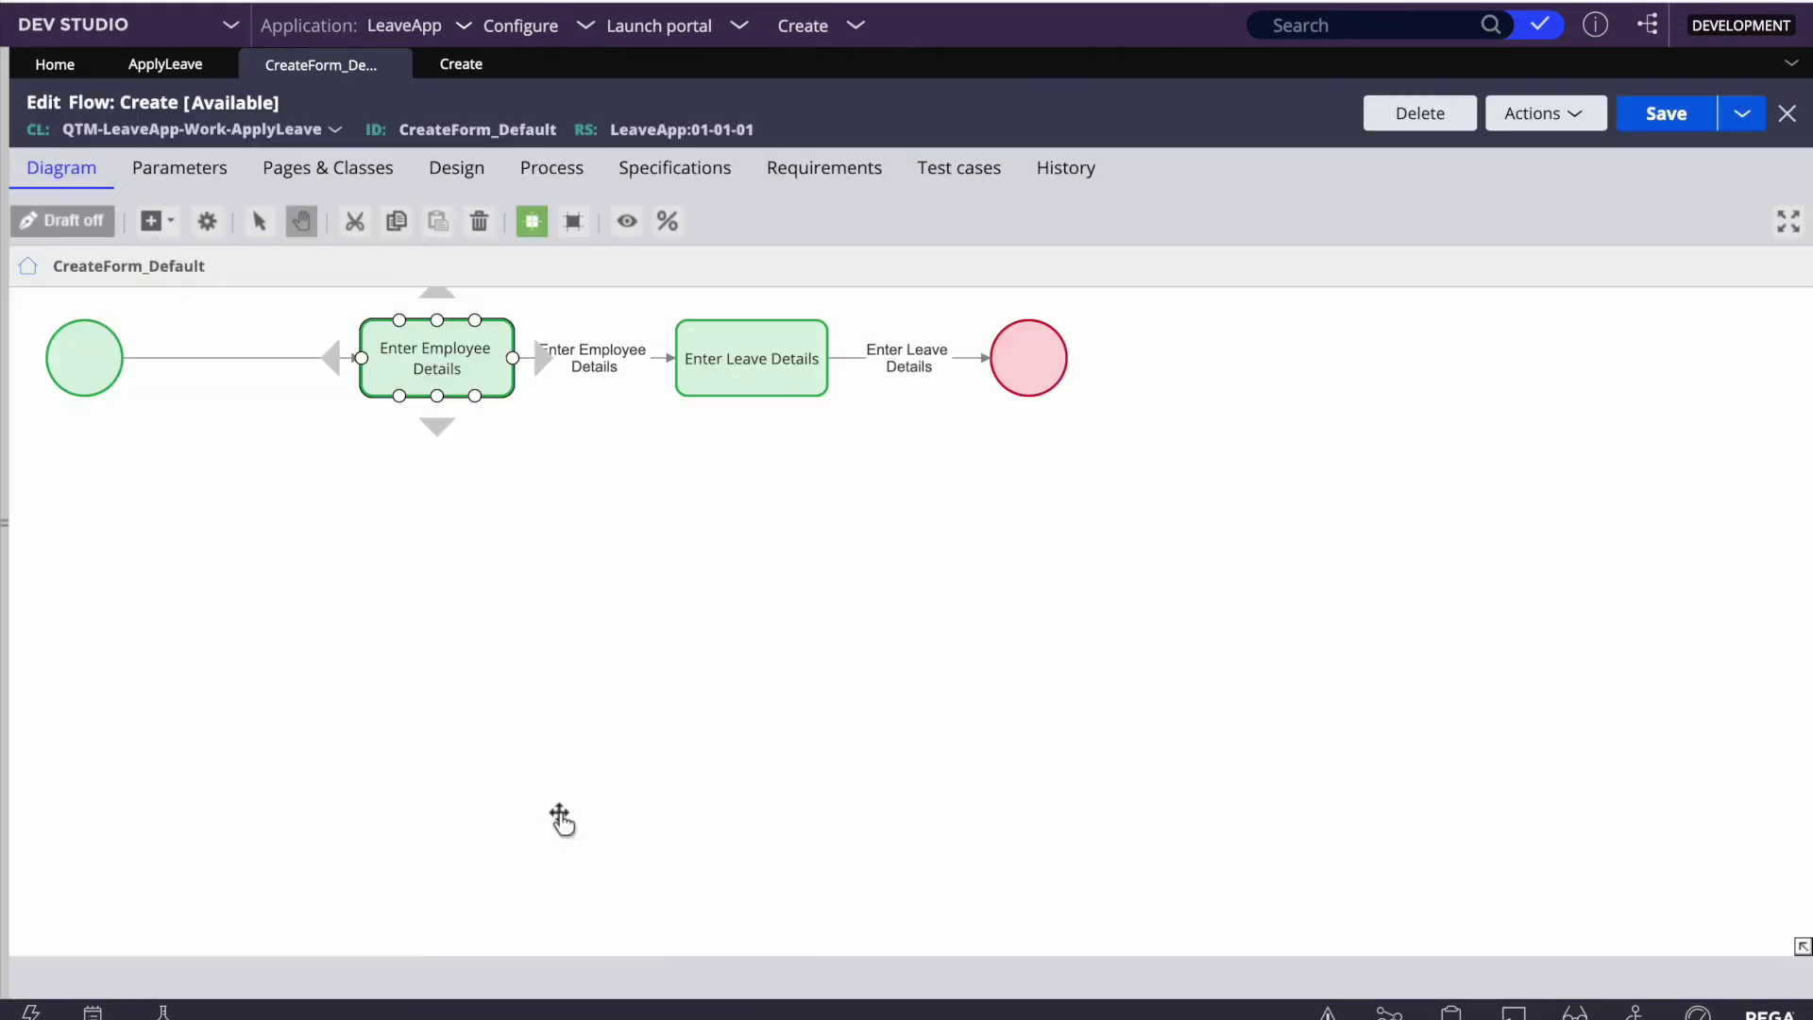
click(148, 64)
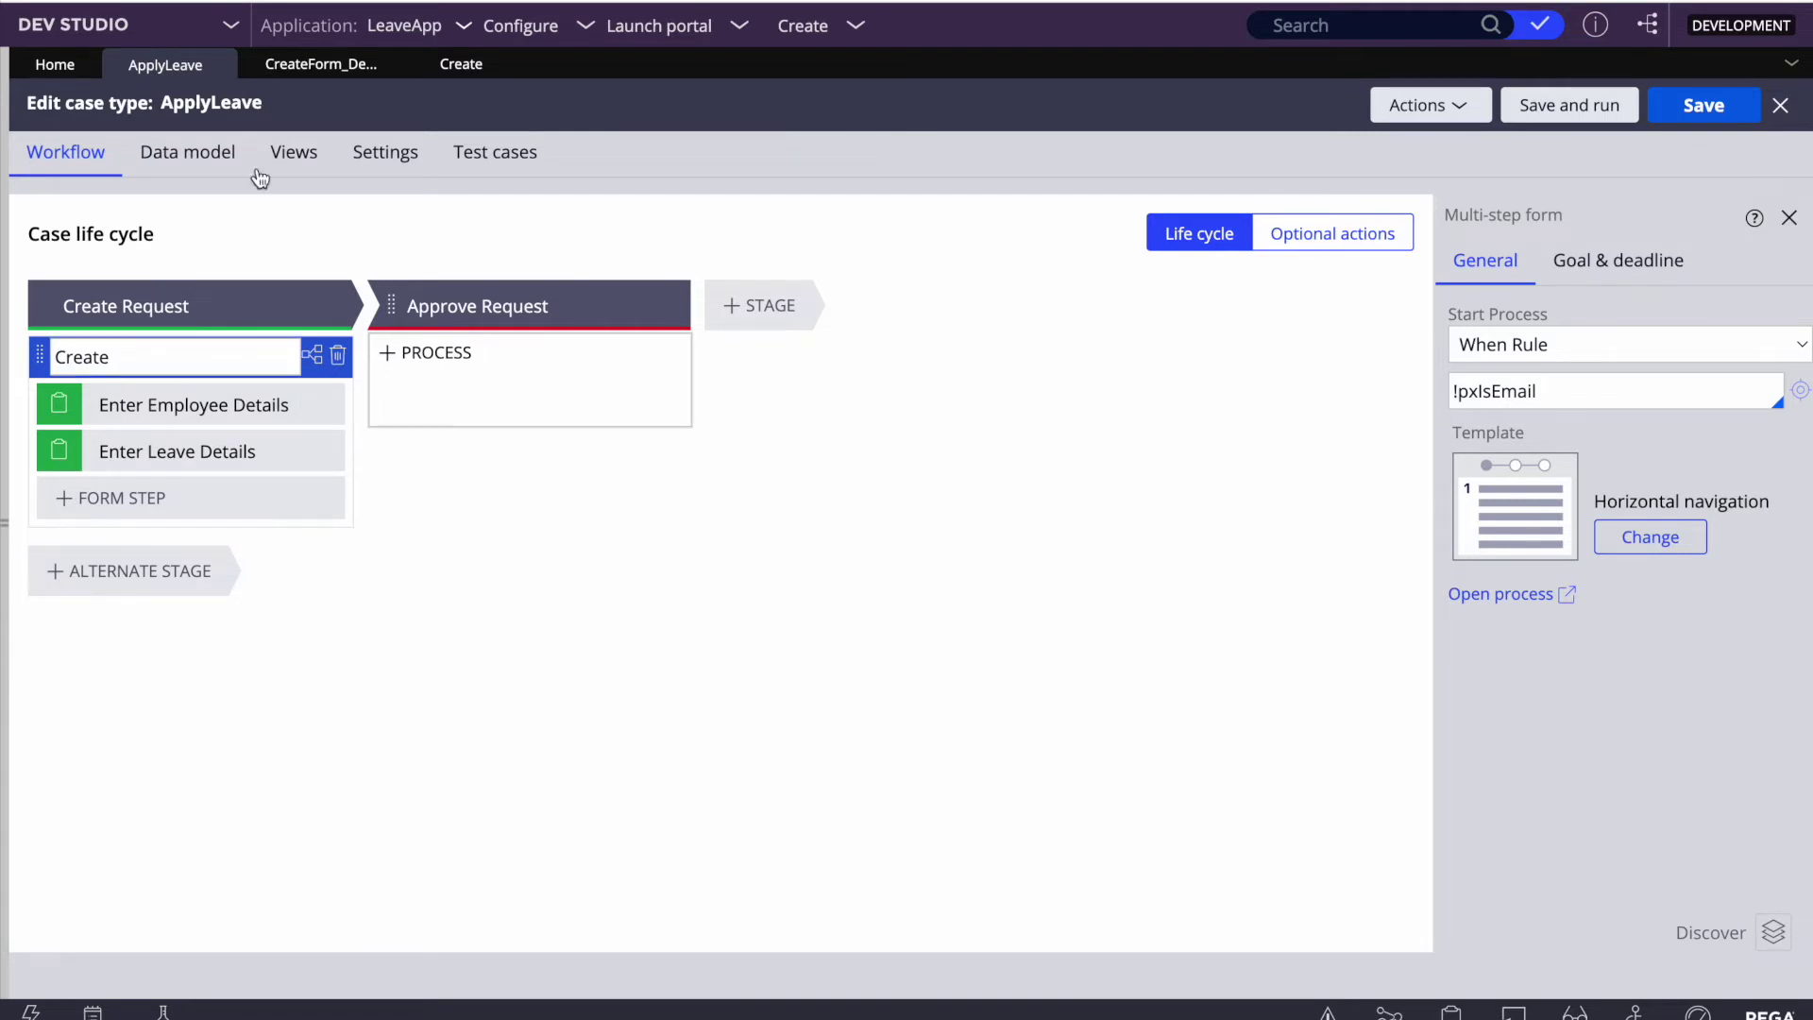
click(314, 74)
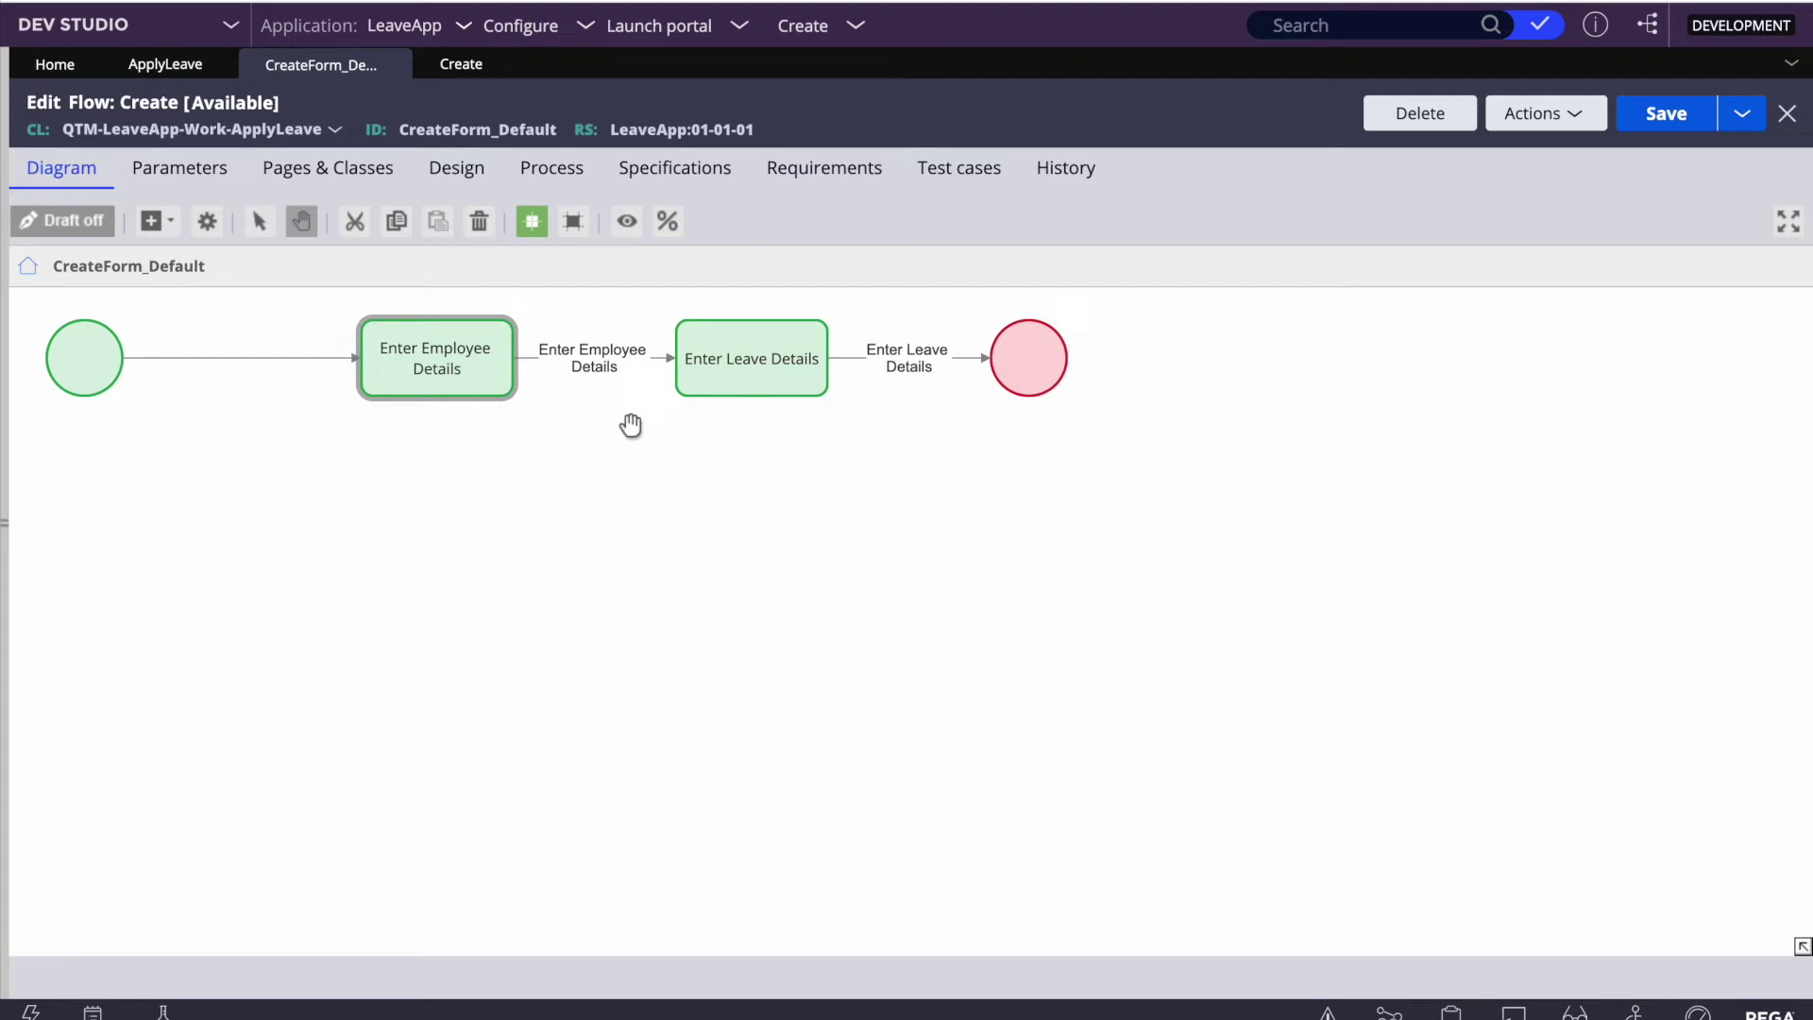
click(461, 65)
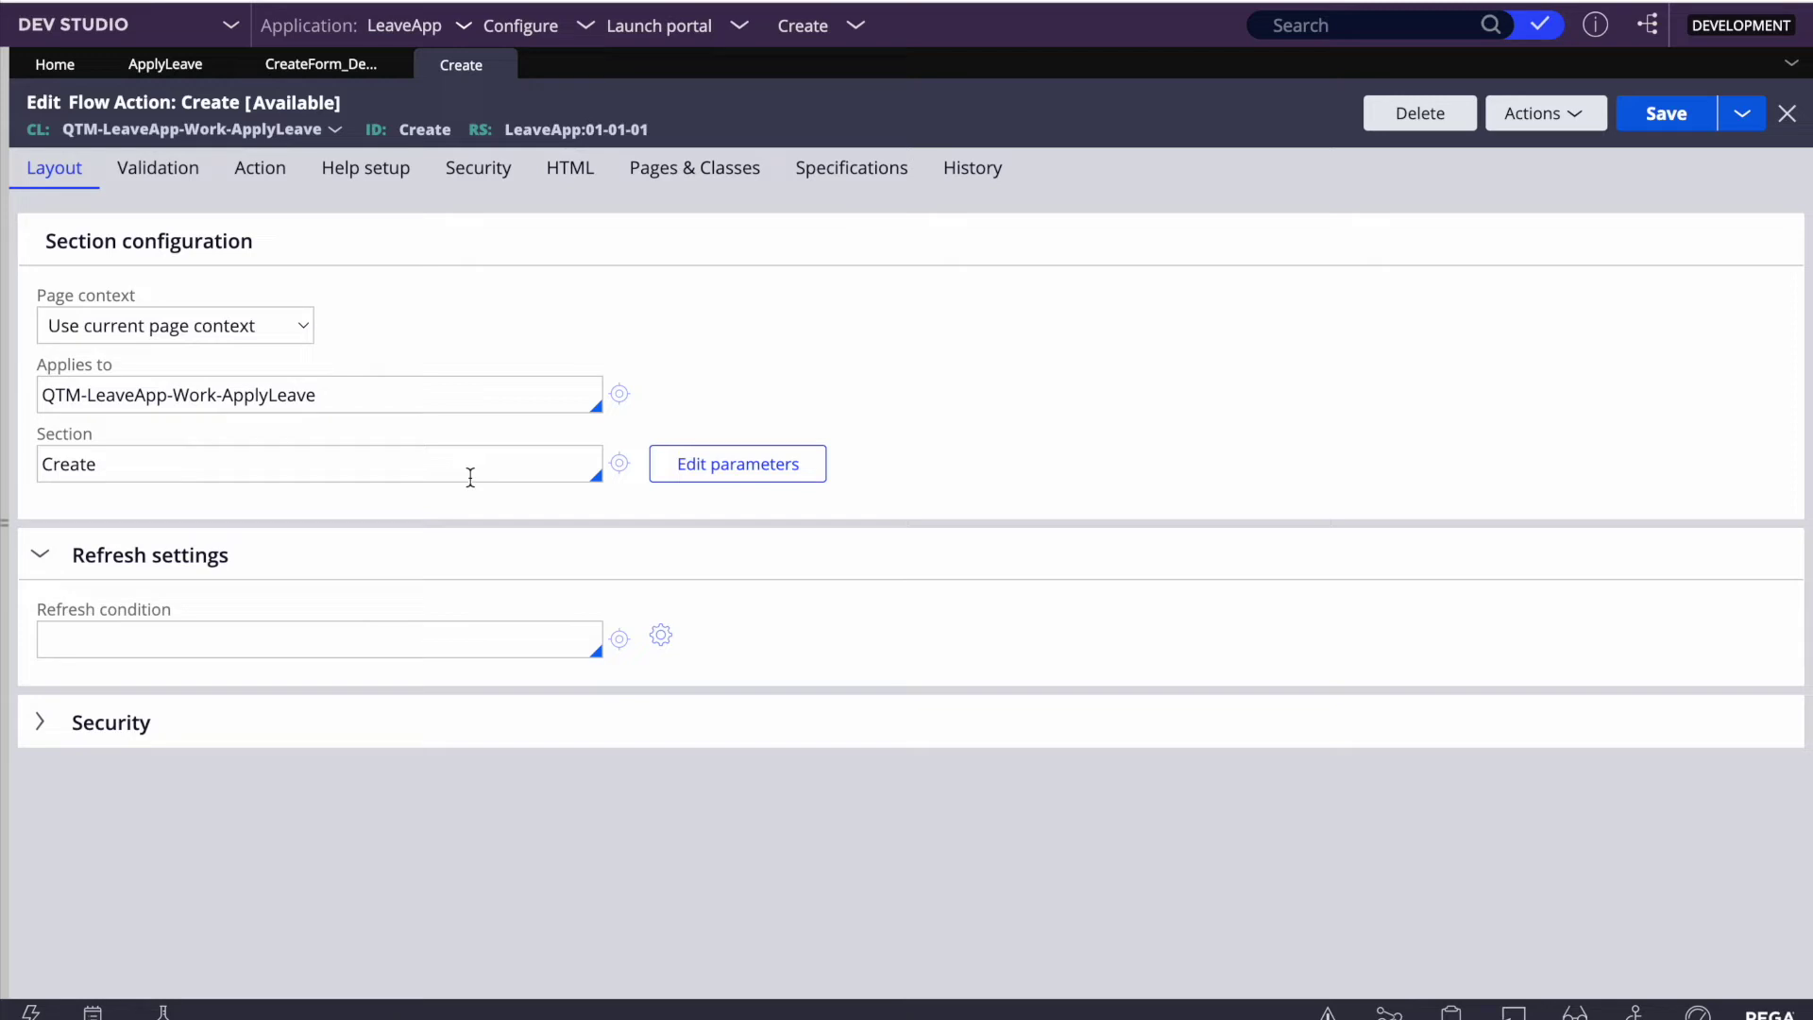
Step: Open the Create section (Enter Employee Details) and the Search for Employee Details cell's properties
click(621, 462)
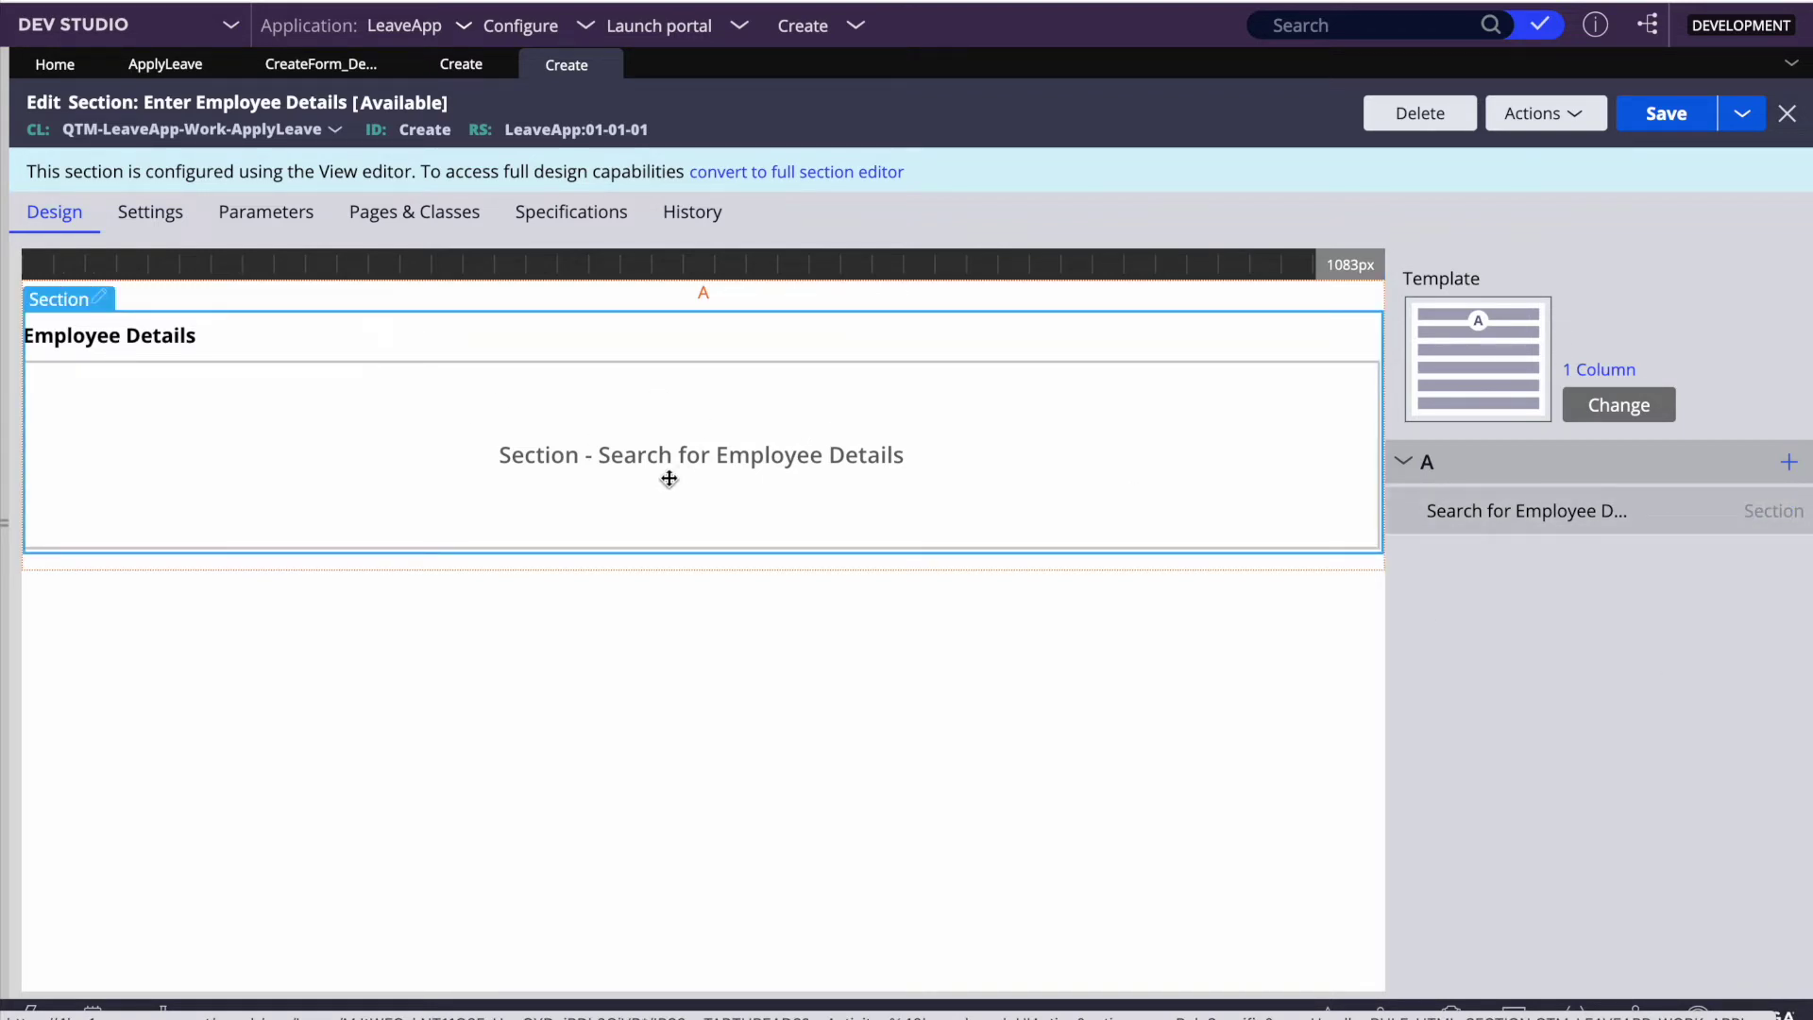
double_click(418, 129)
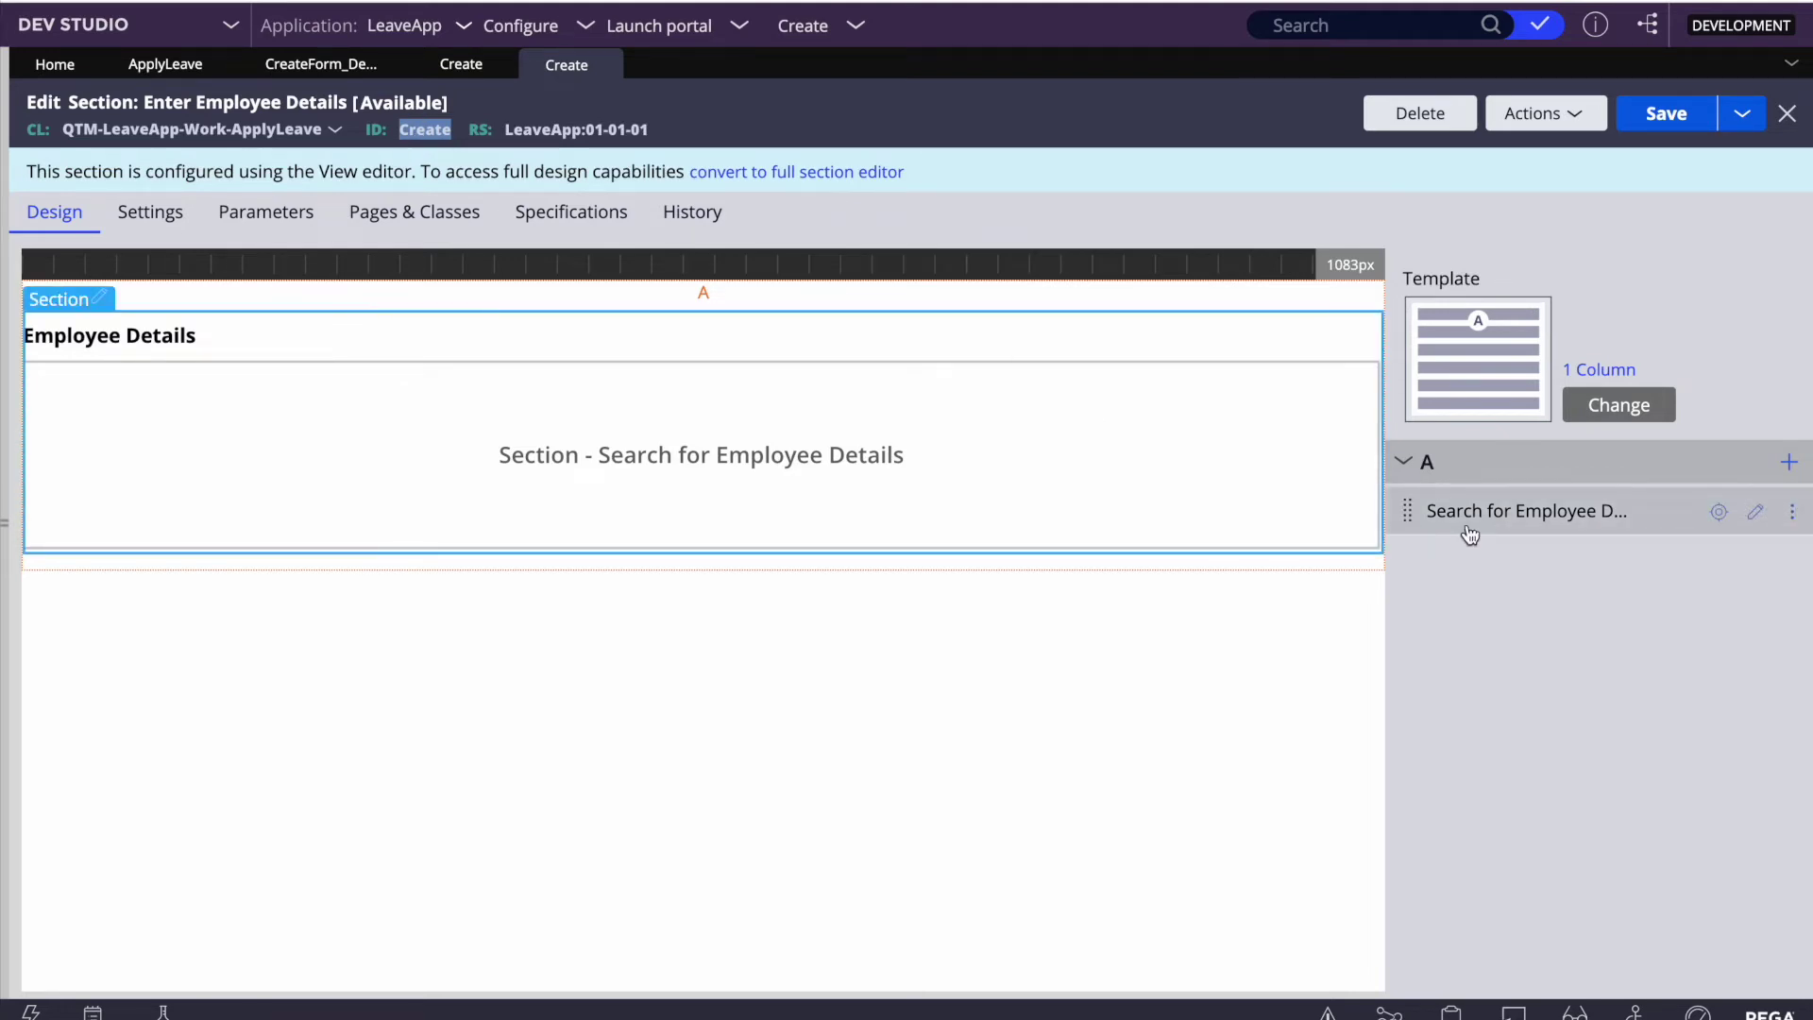
drag(1753, 520, 1169, 499)
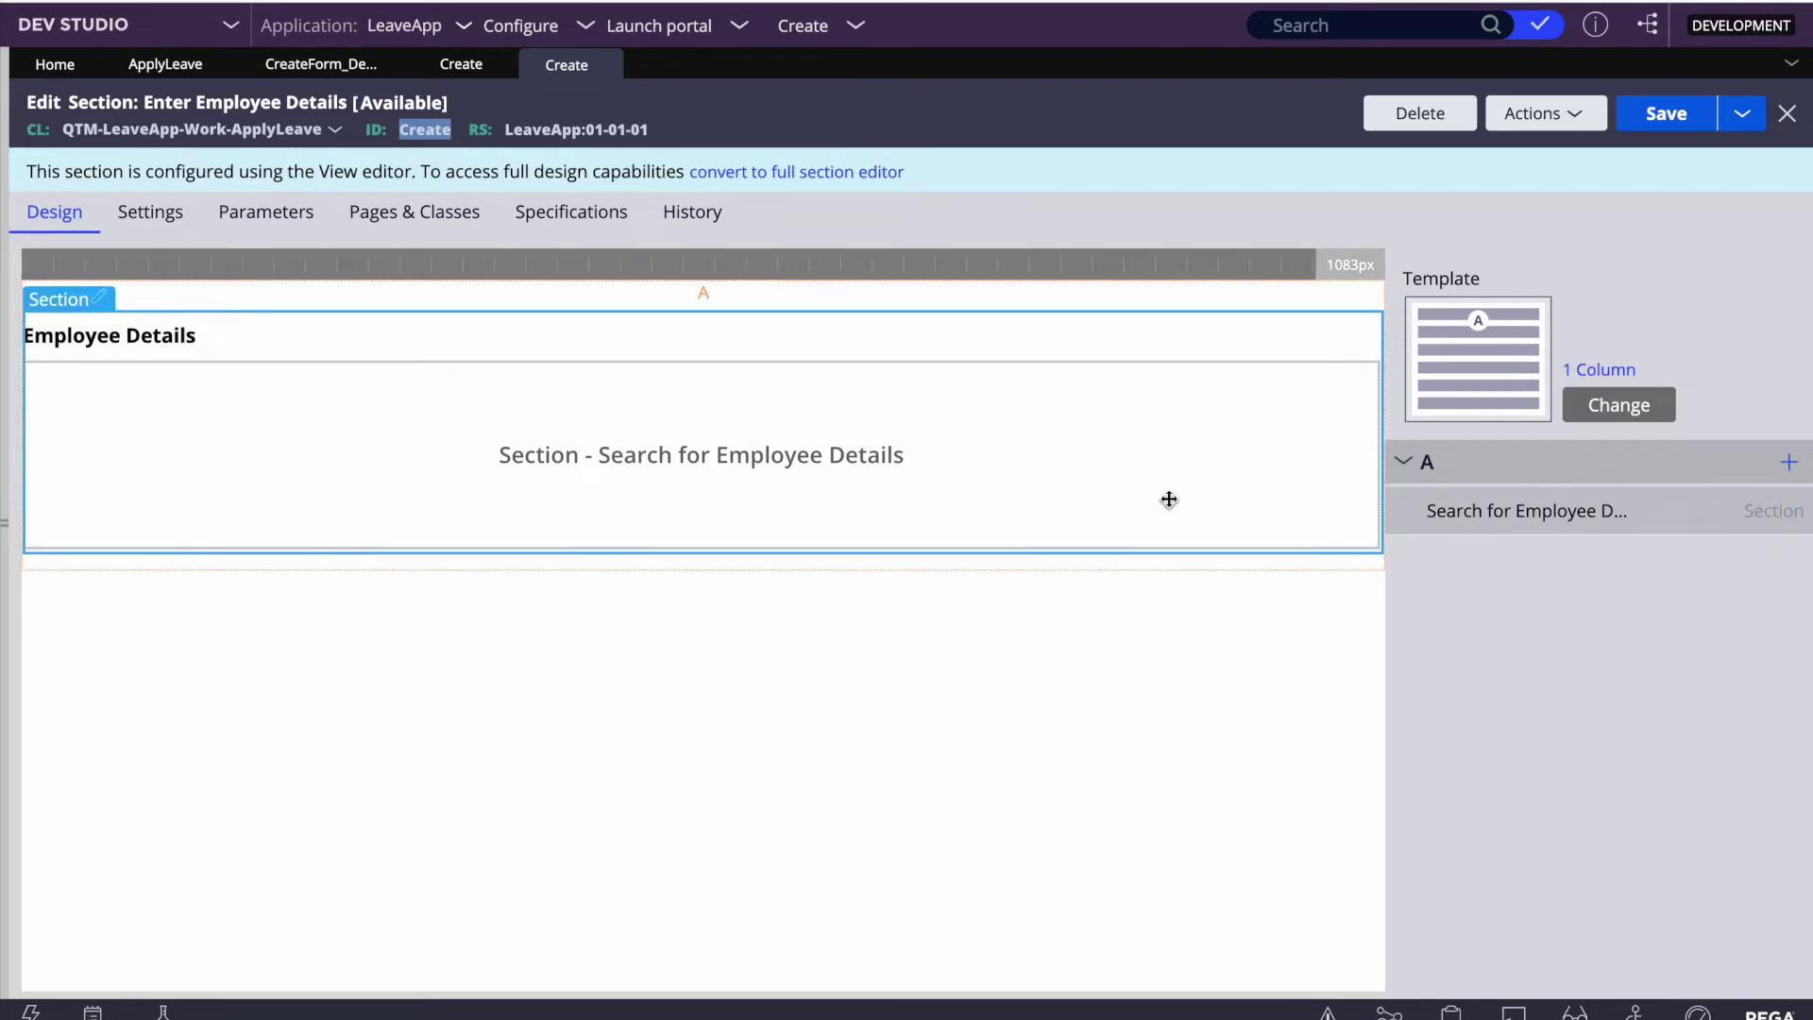
click(1750, 517)
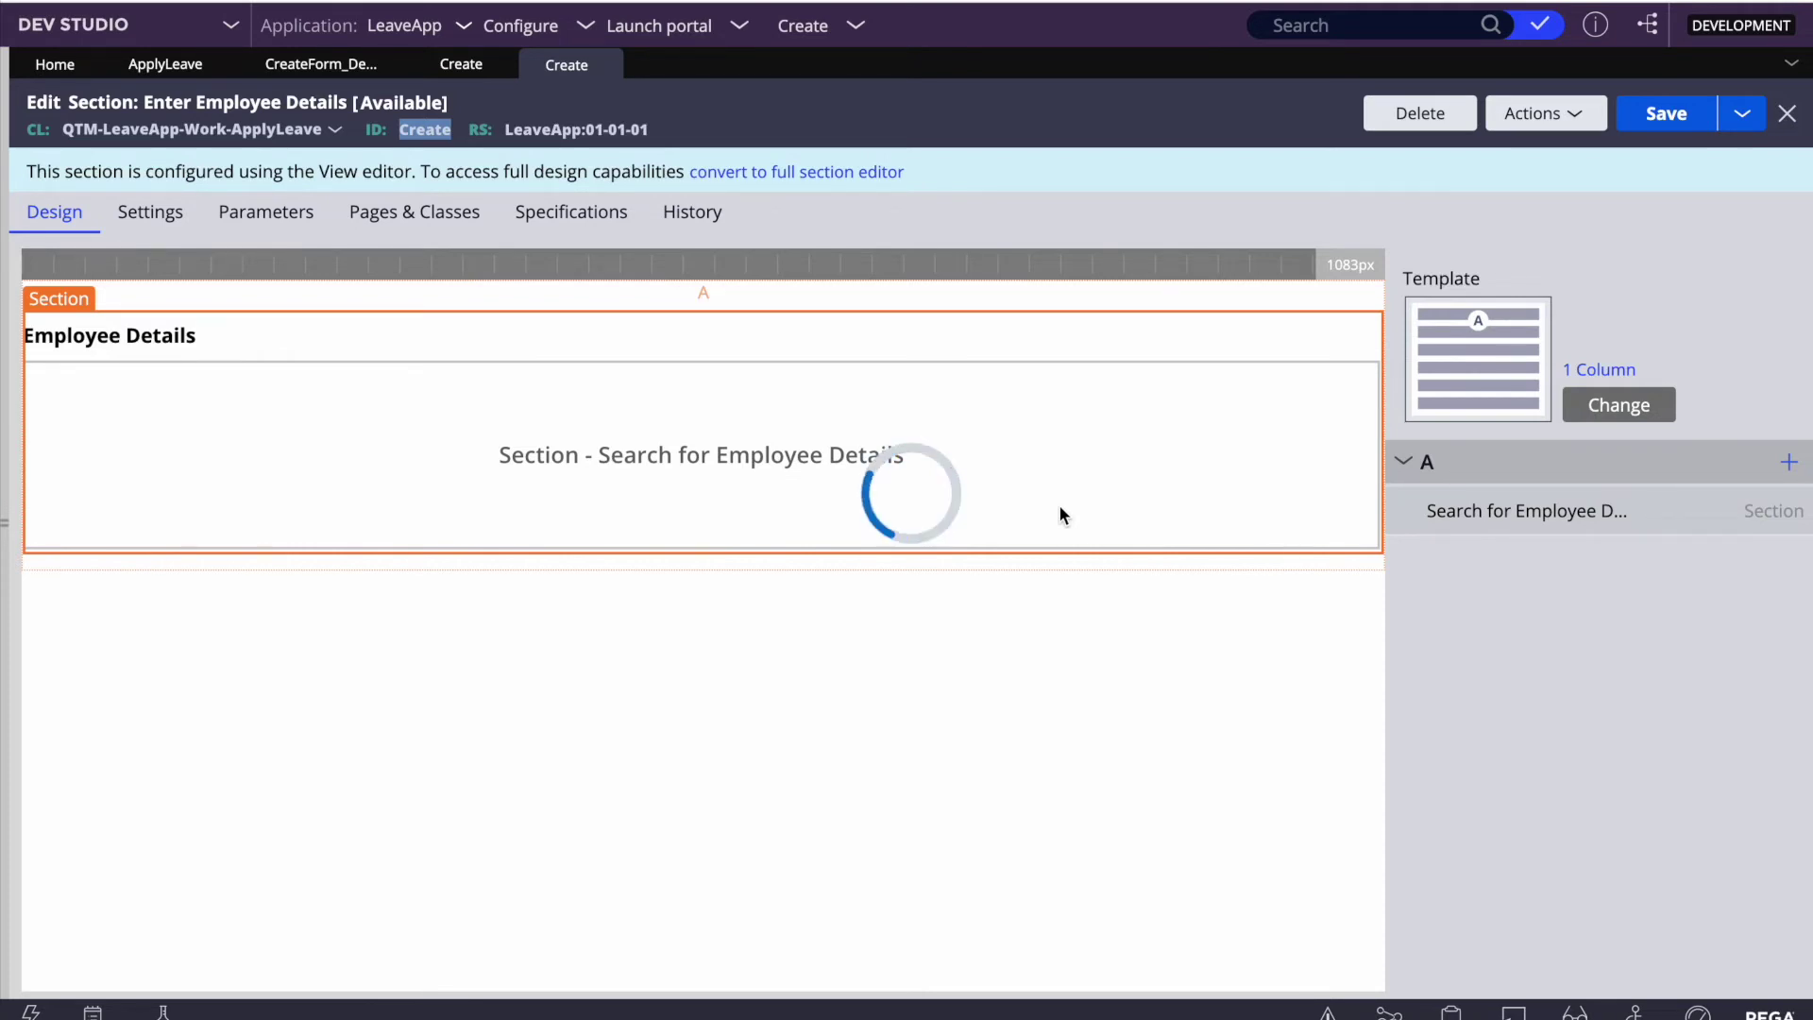
Step: Check the .EmployeeDetails context, then open the source section Create_EmployeeDetails_search
scroll(1057, 504, down, 3)
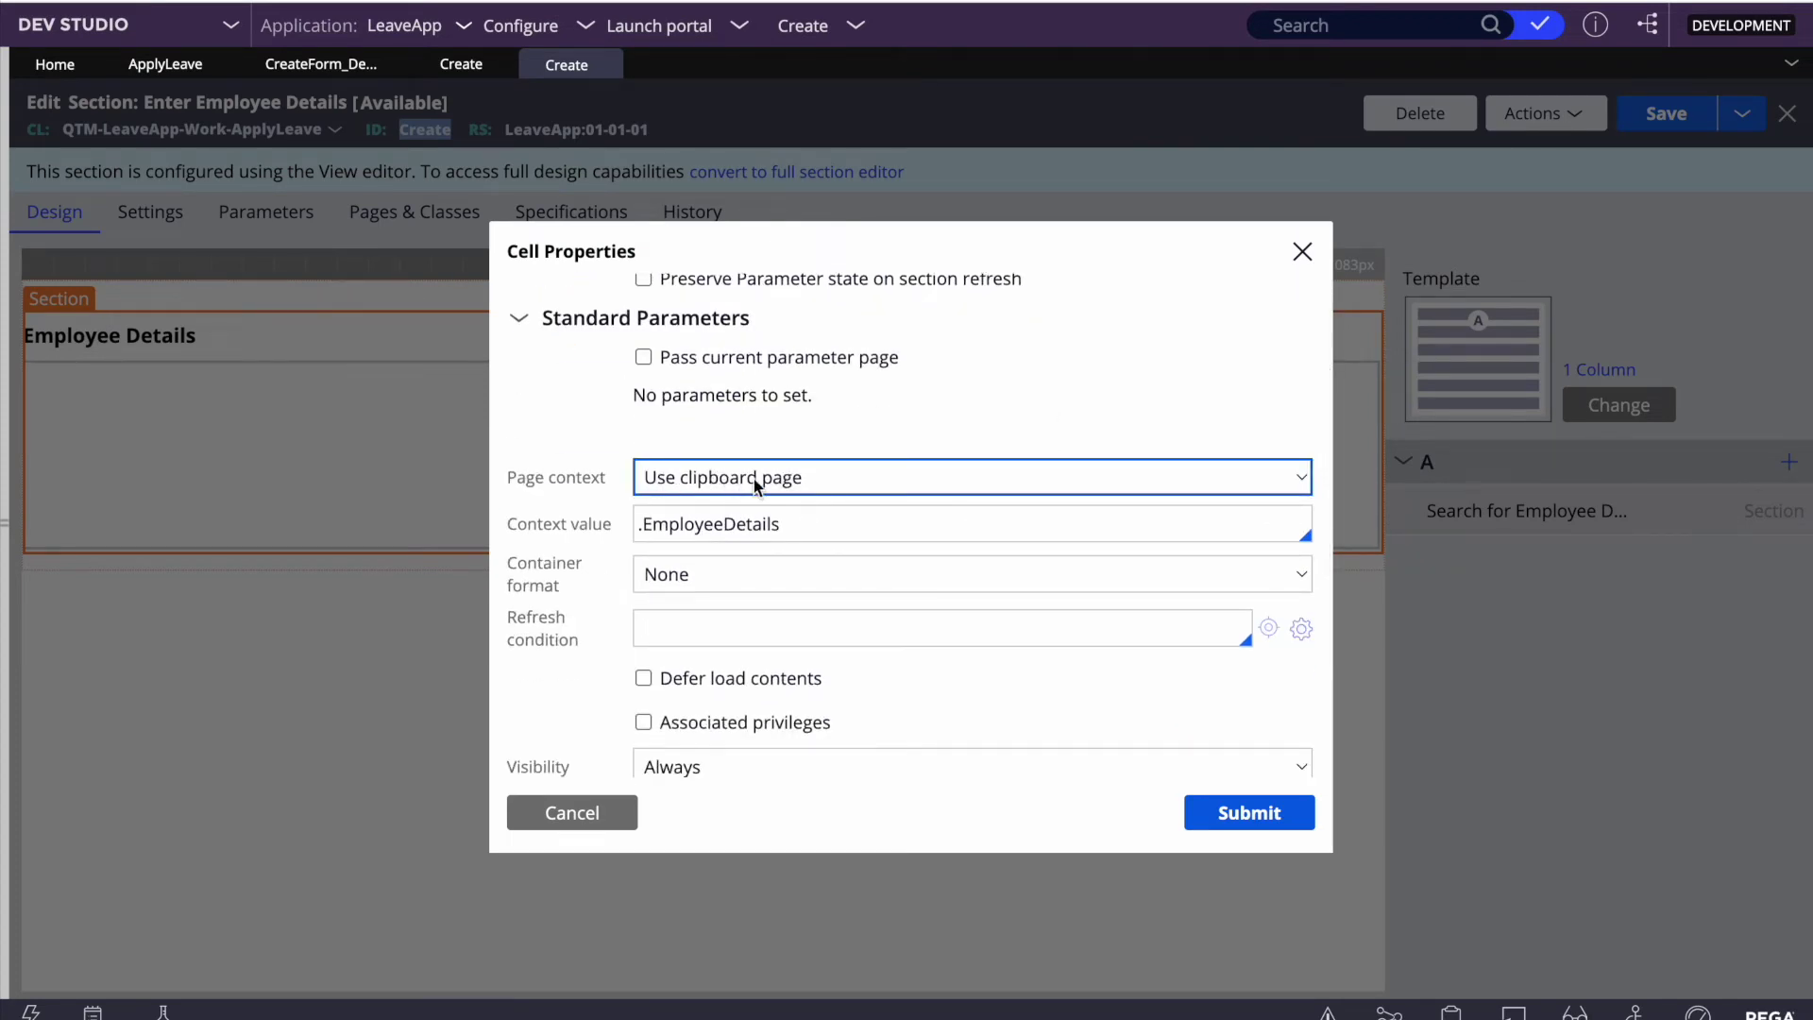
scroll(809, 499, down, 1)
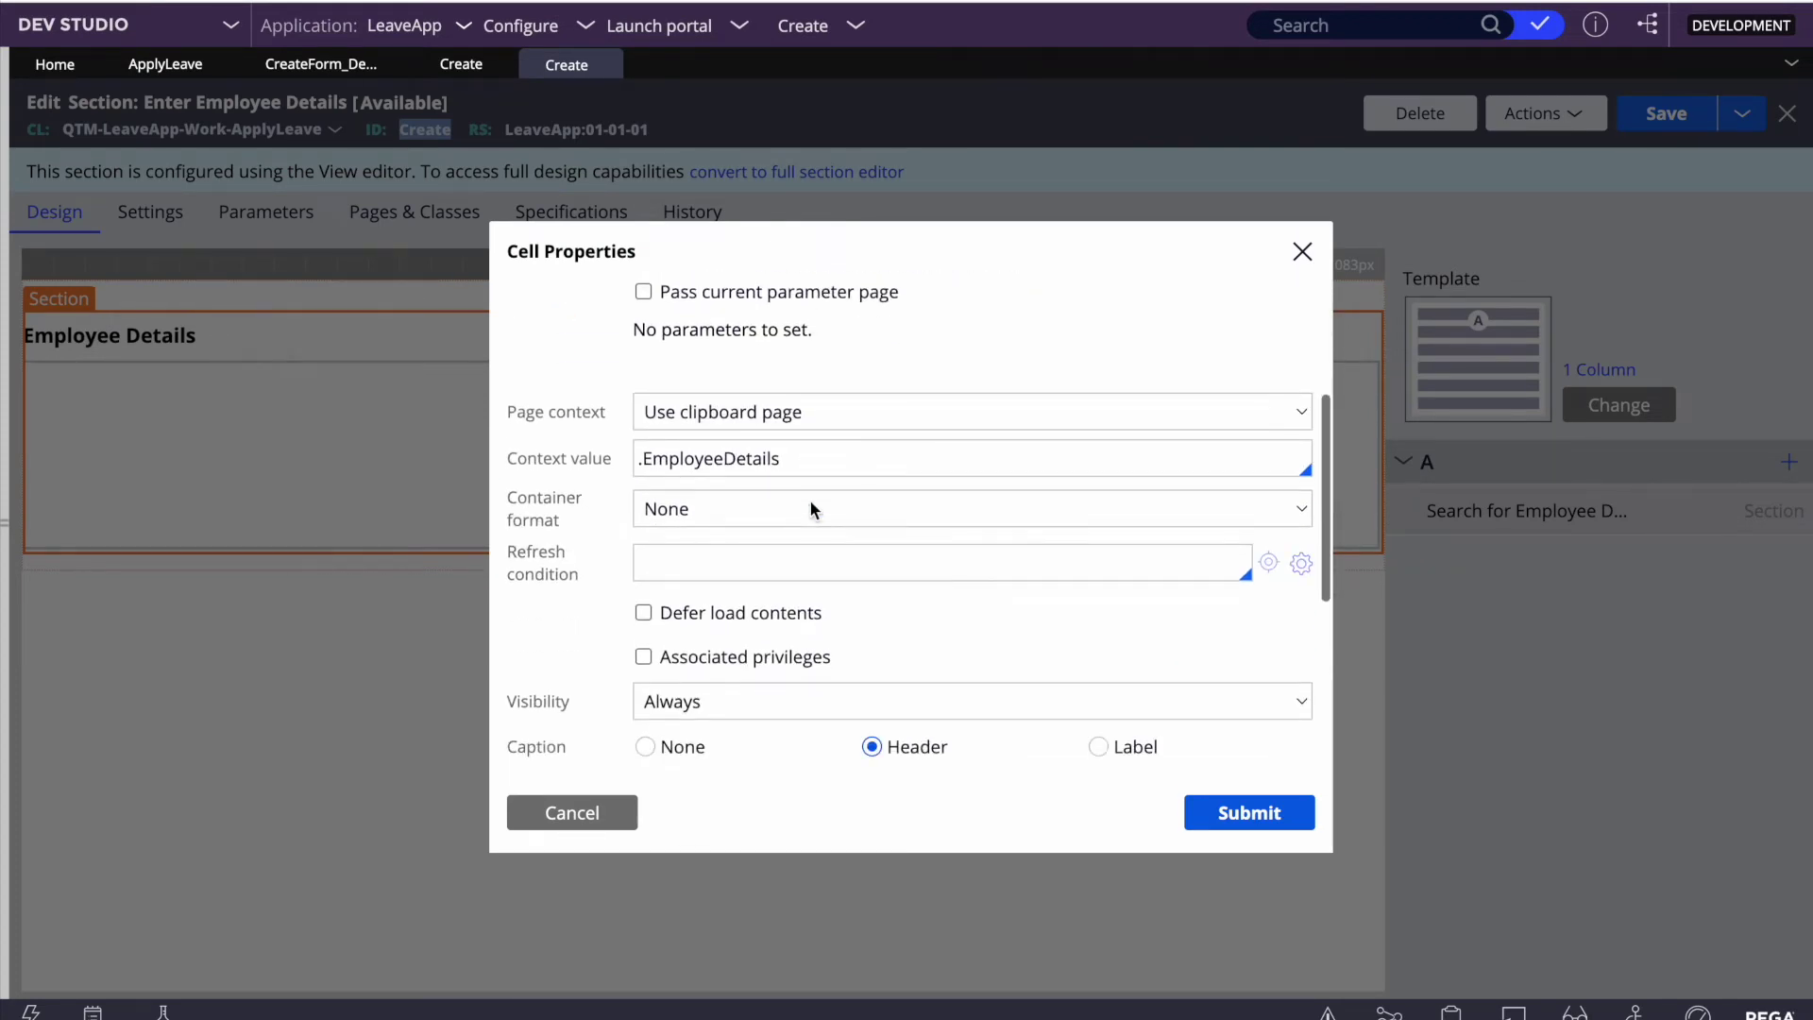
double_click(708, 460)
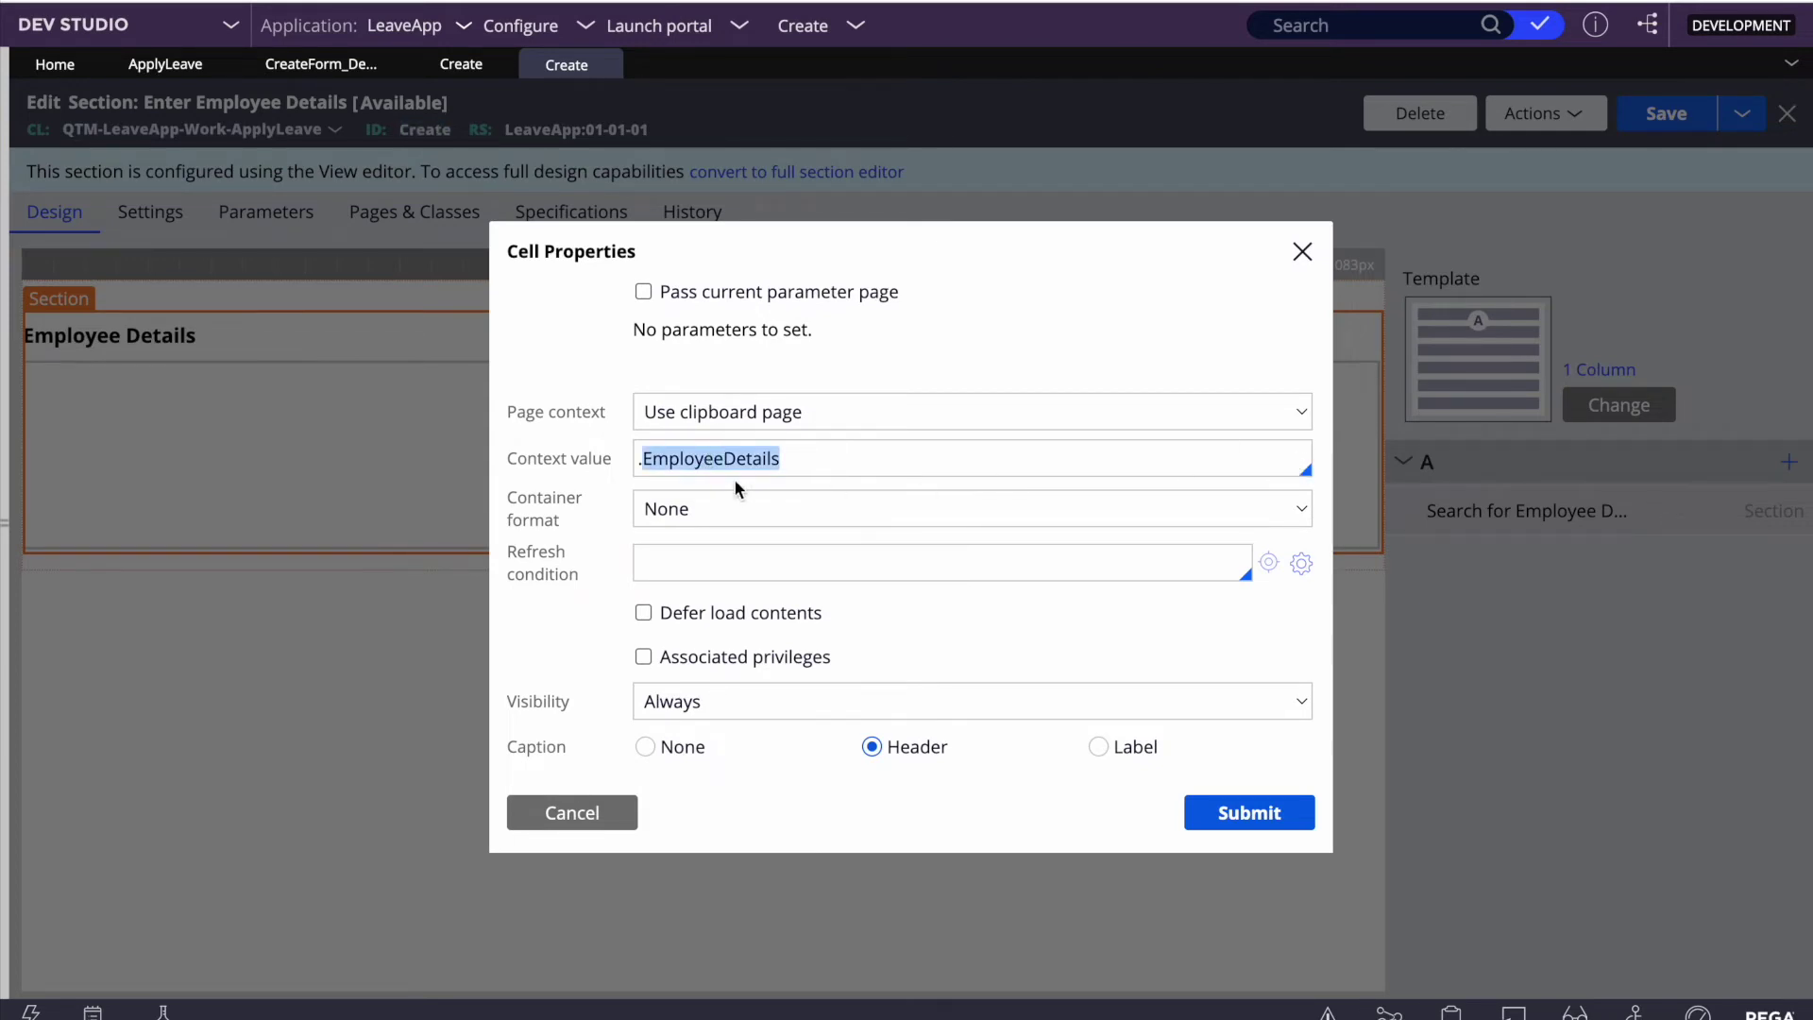
scroll(802, 566, down, 1)
scroll(802, 567, down, 1)
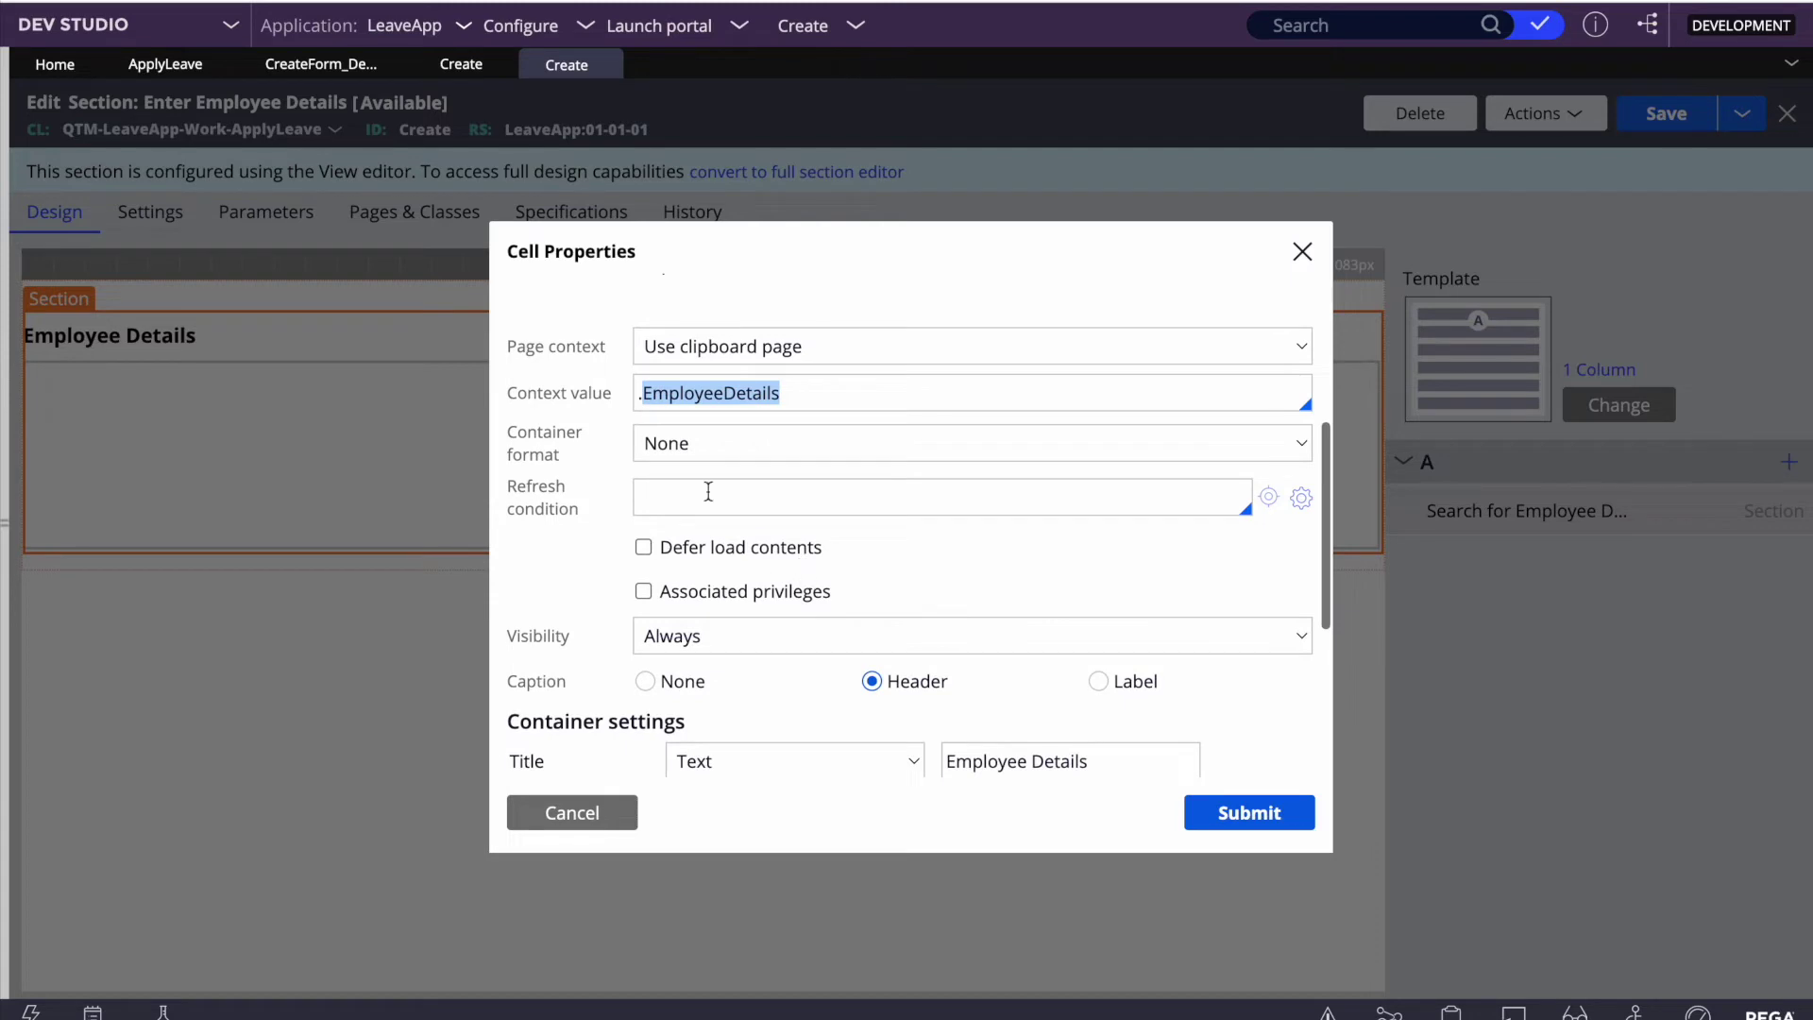
double_click(692, 398)
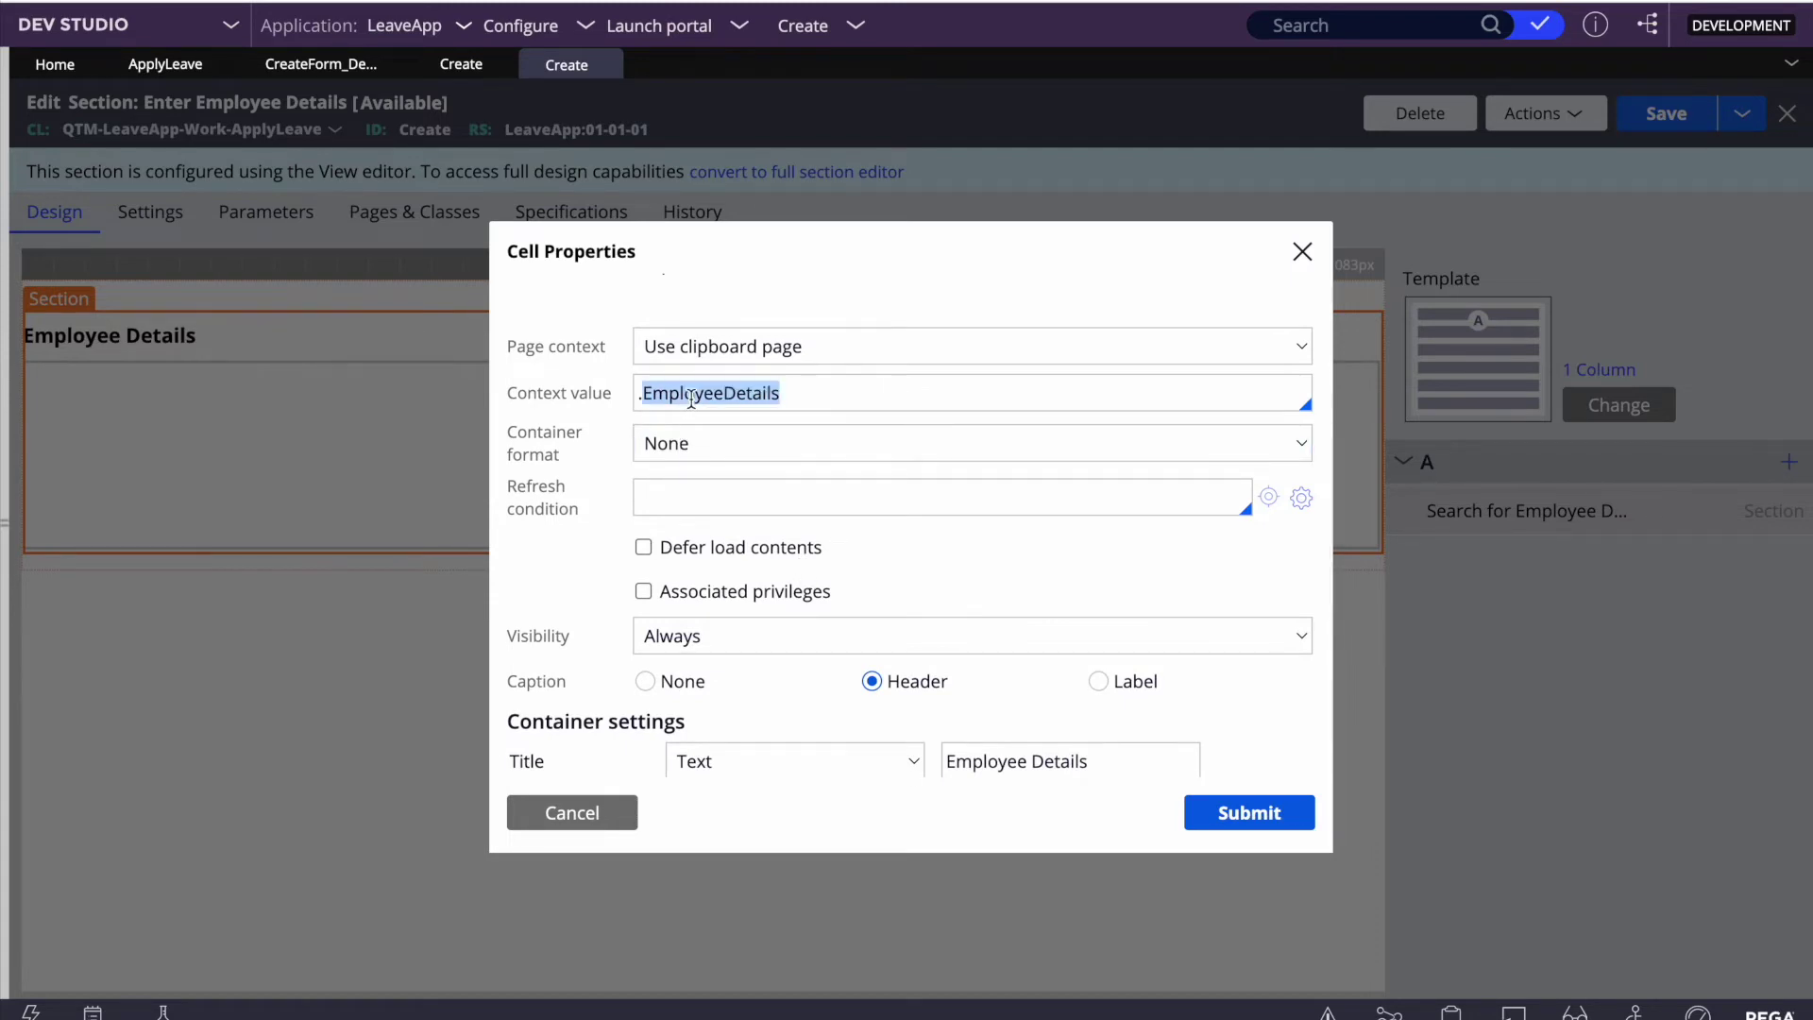
scroll(692, 398, up, 2)
scroll(798, 416, up, 1)
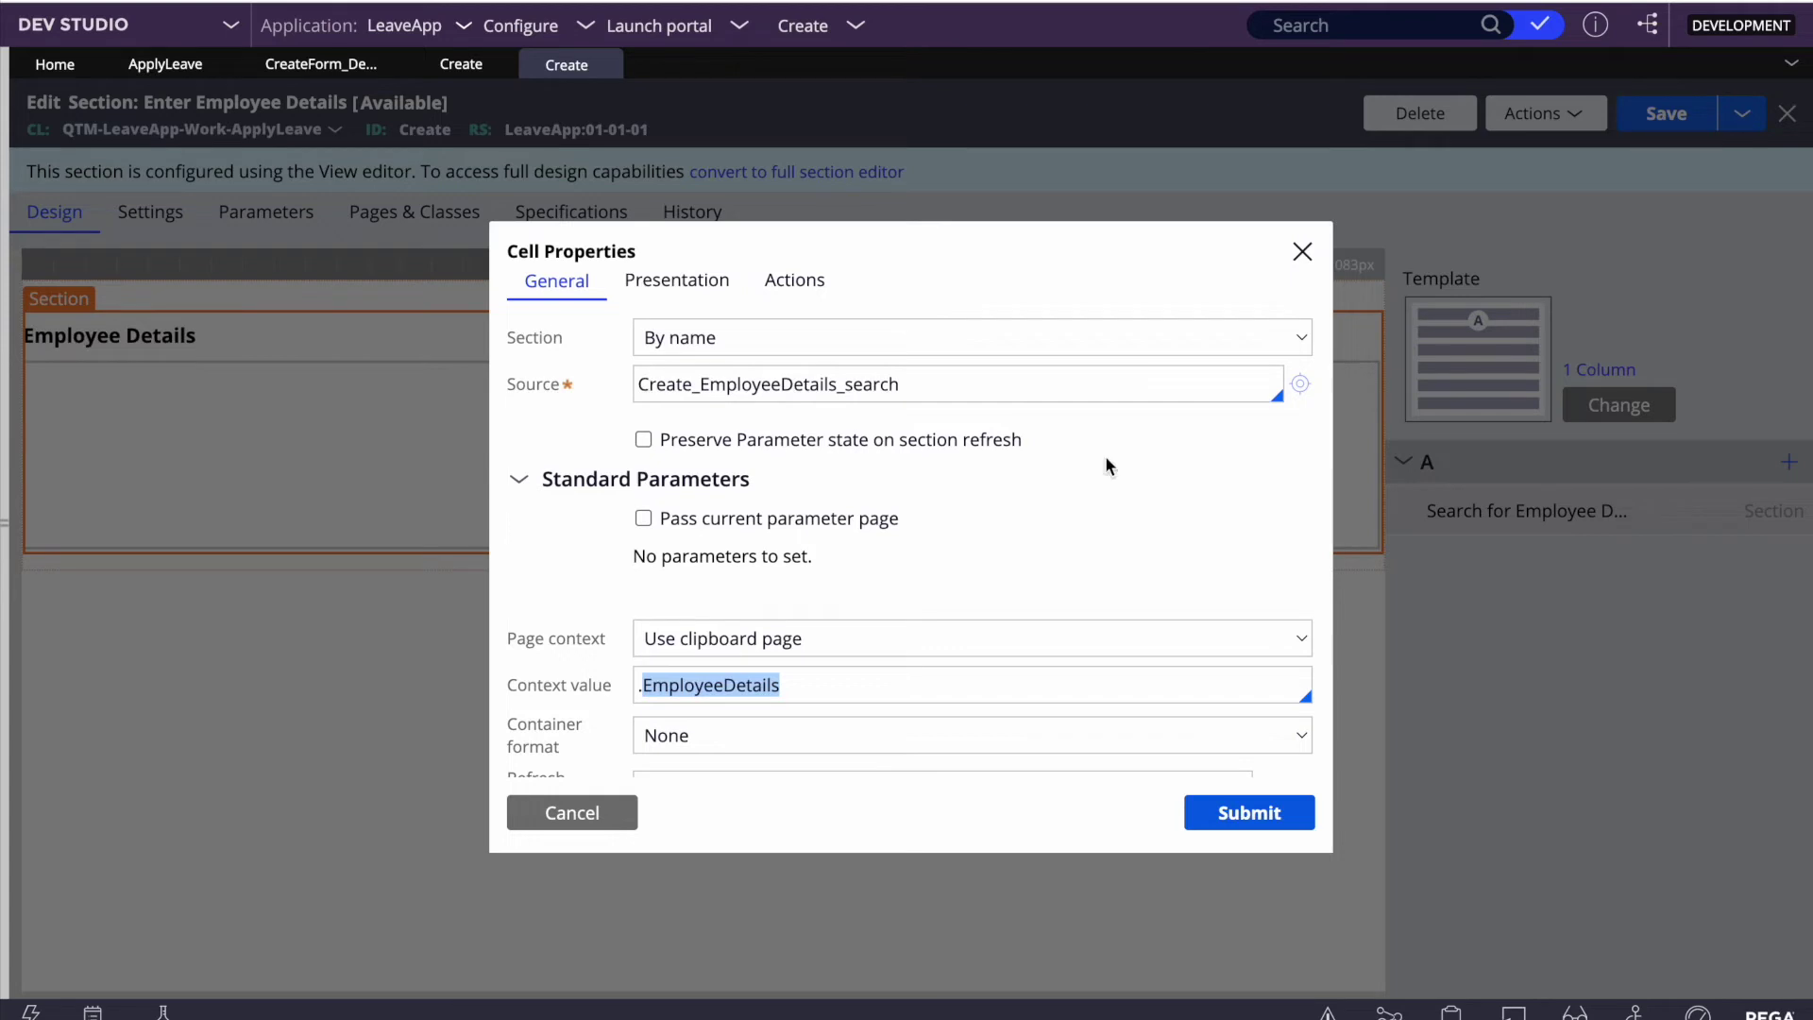
click(1301, 399)
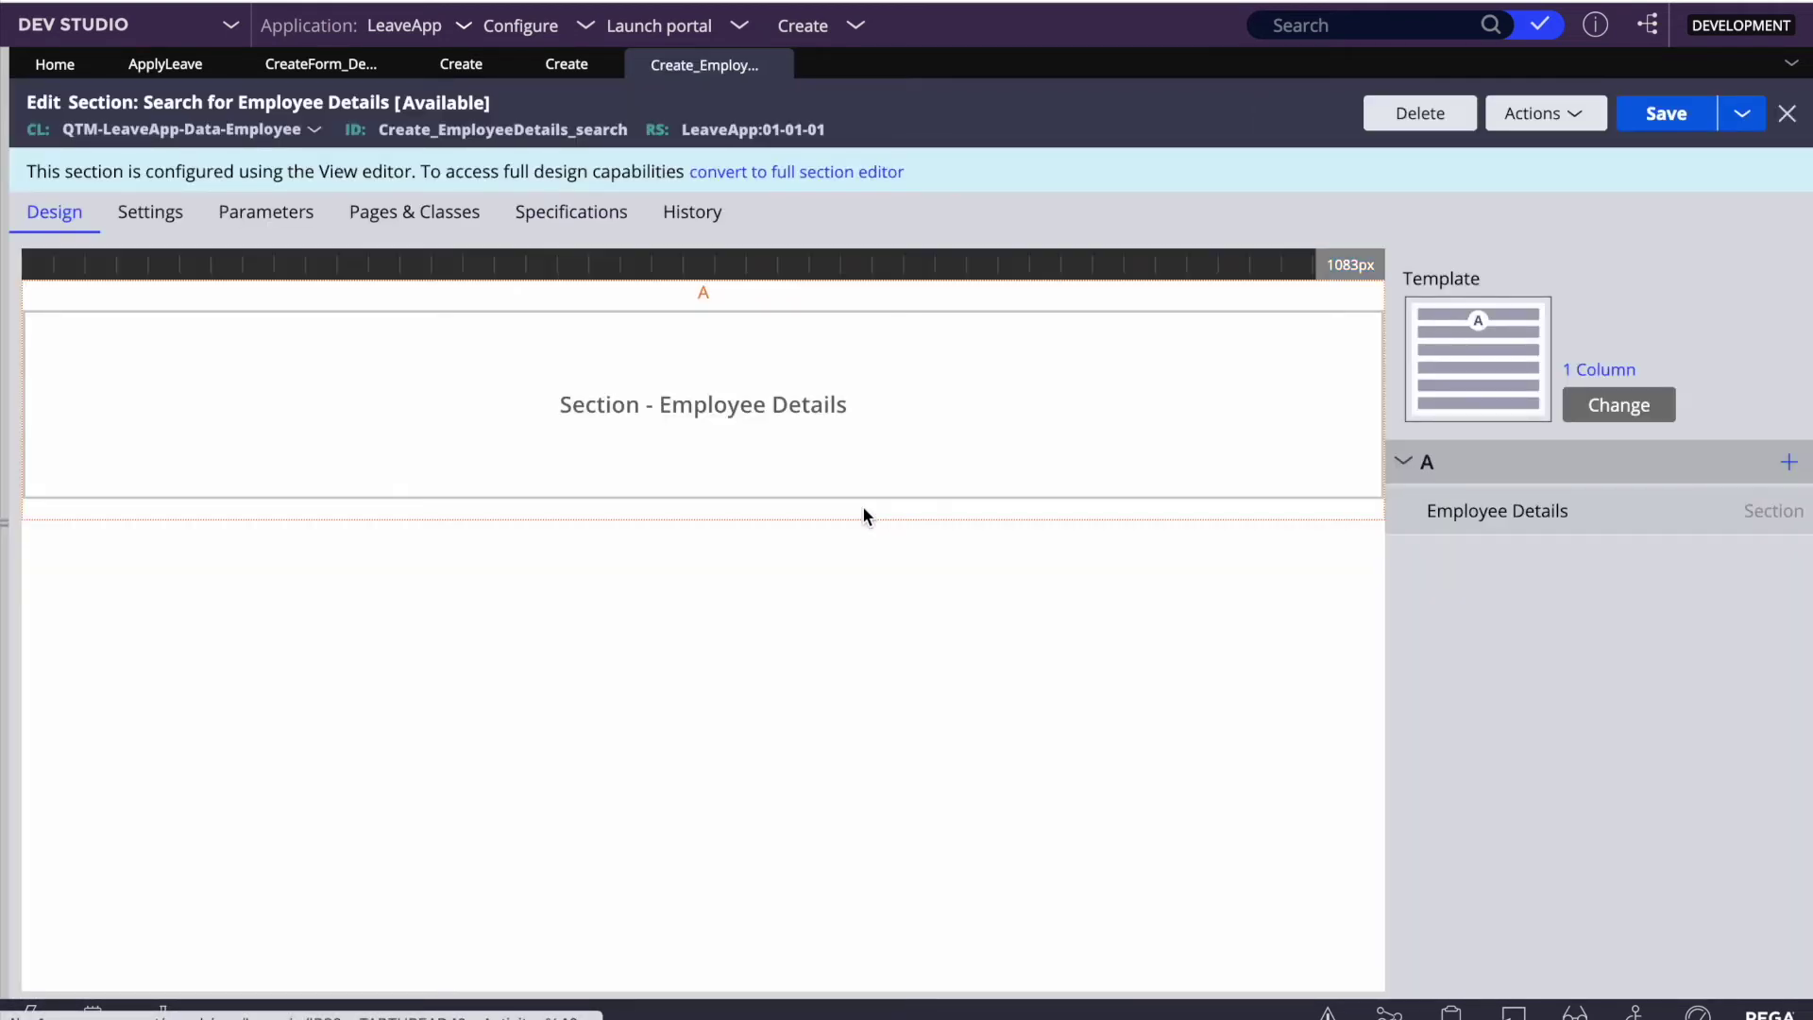
Step: Open the embedded Employee Details section, browse its addable field types, then return to Search for Employee Details
click(776, 416)
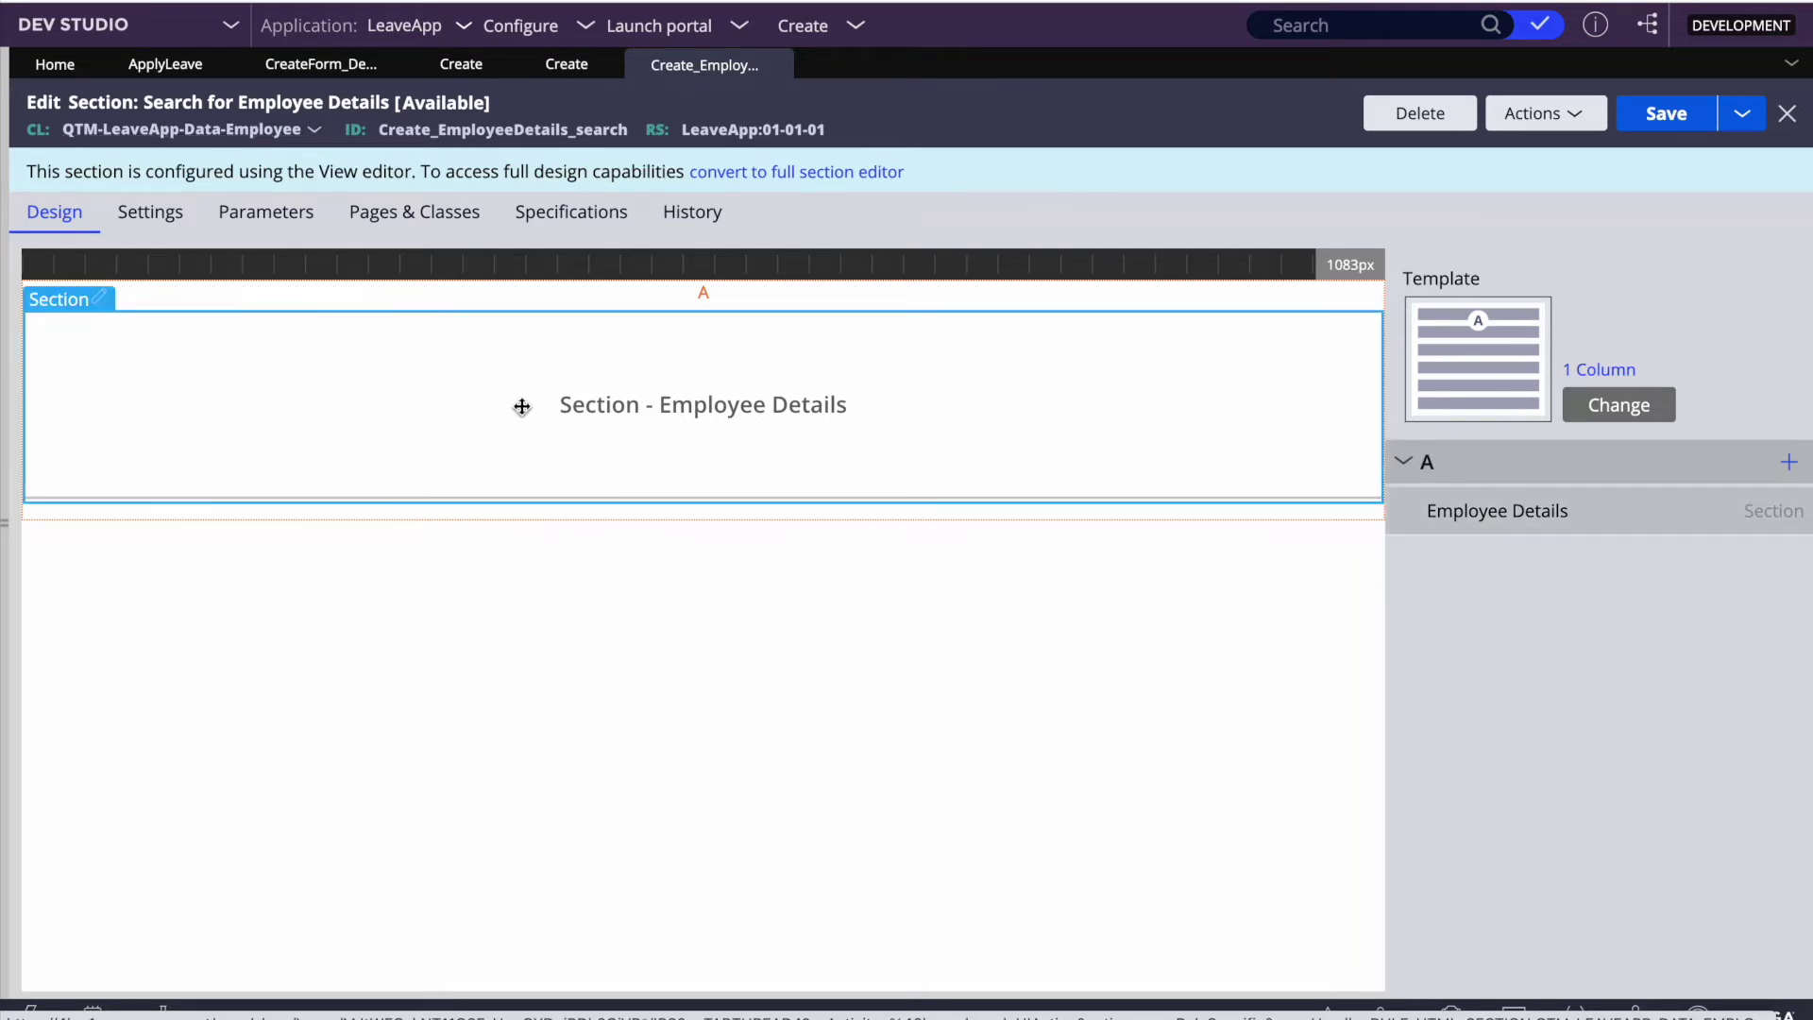
double_click(522, 406)
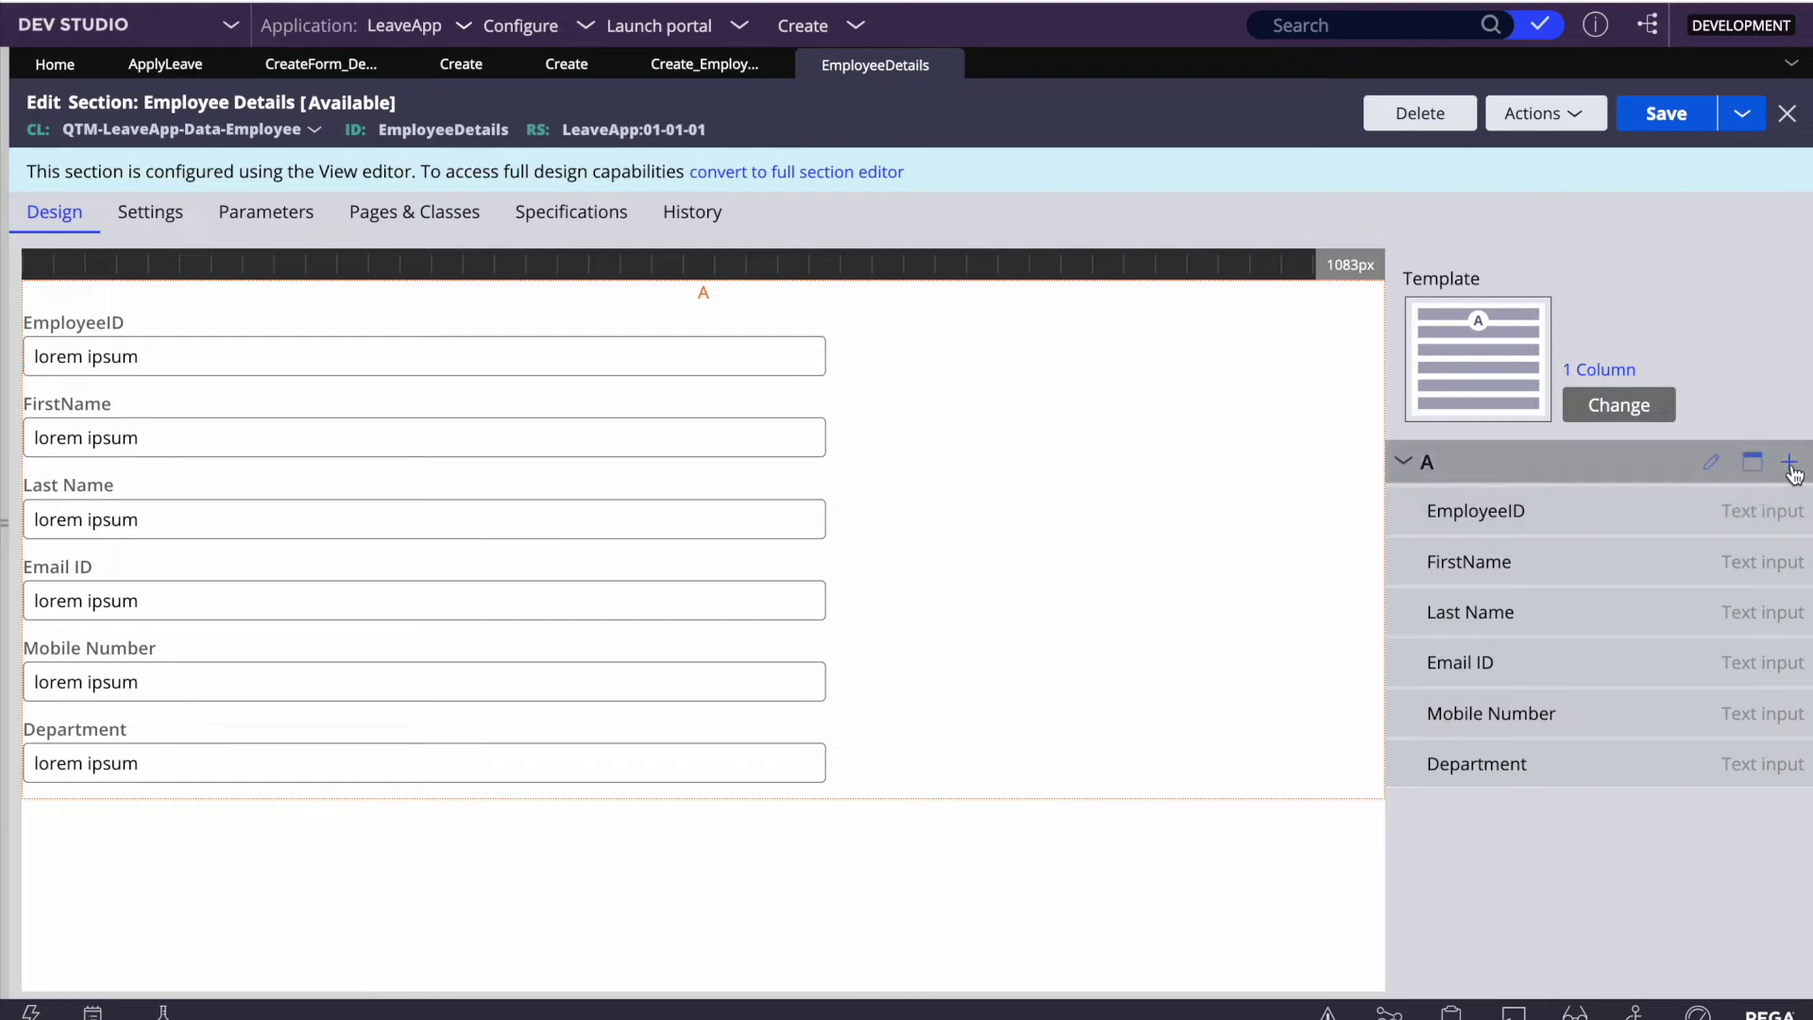
click(1789, 465)
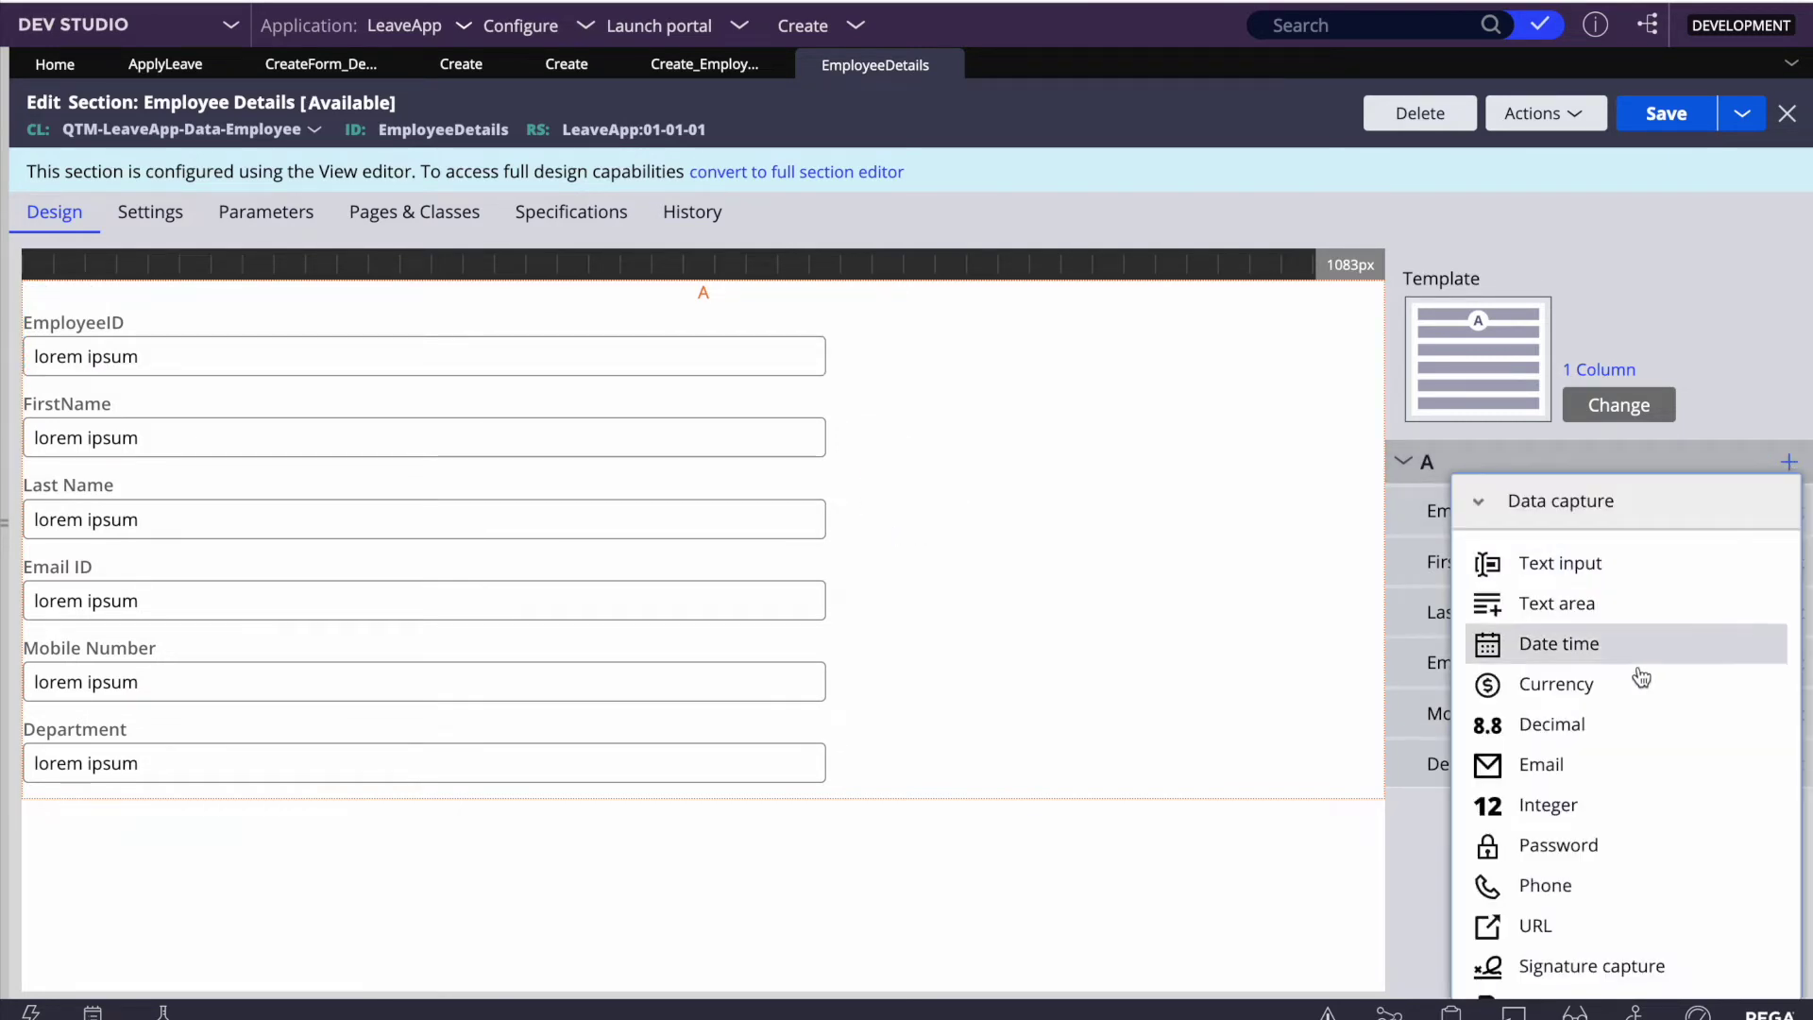
scroll(1537, 912, down, 3)
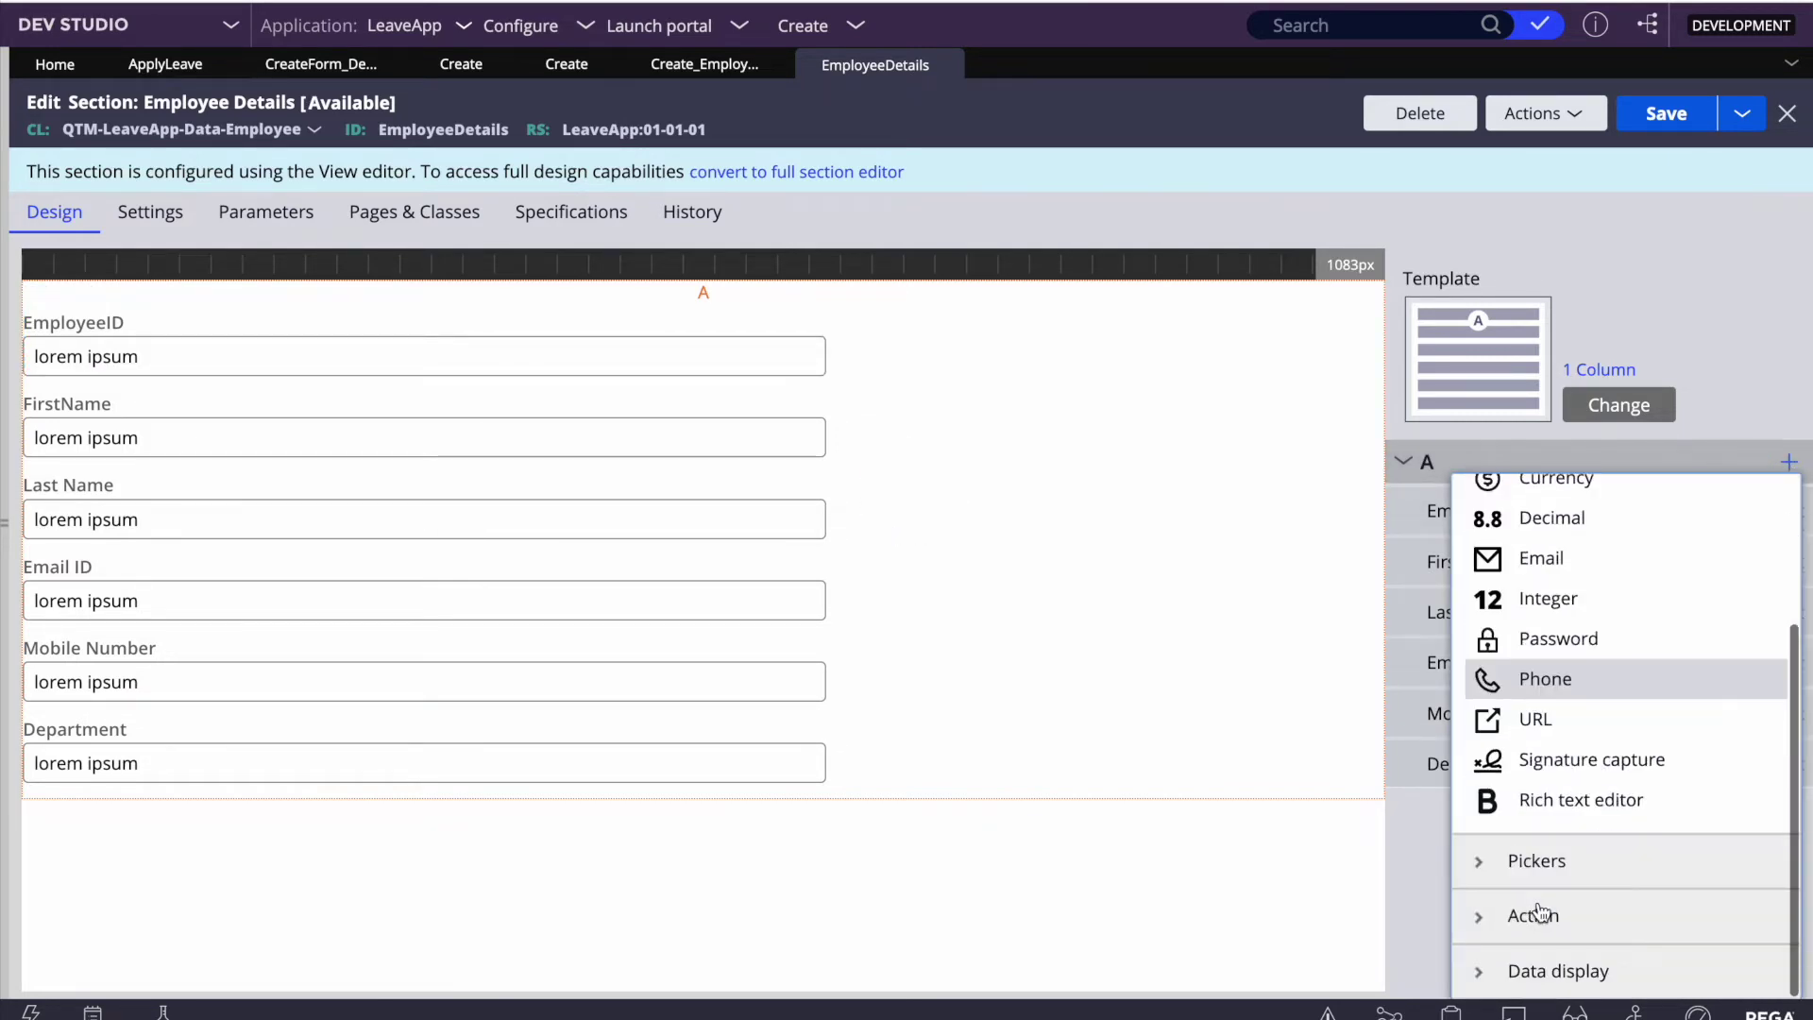
scroll(1537, 912, up, 3)
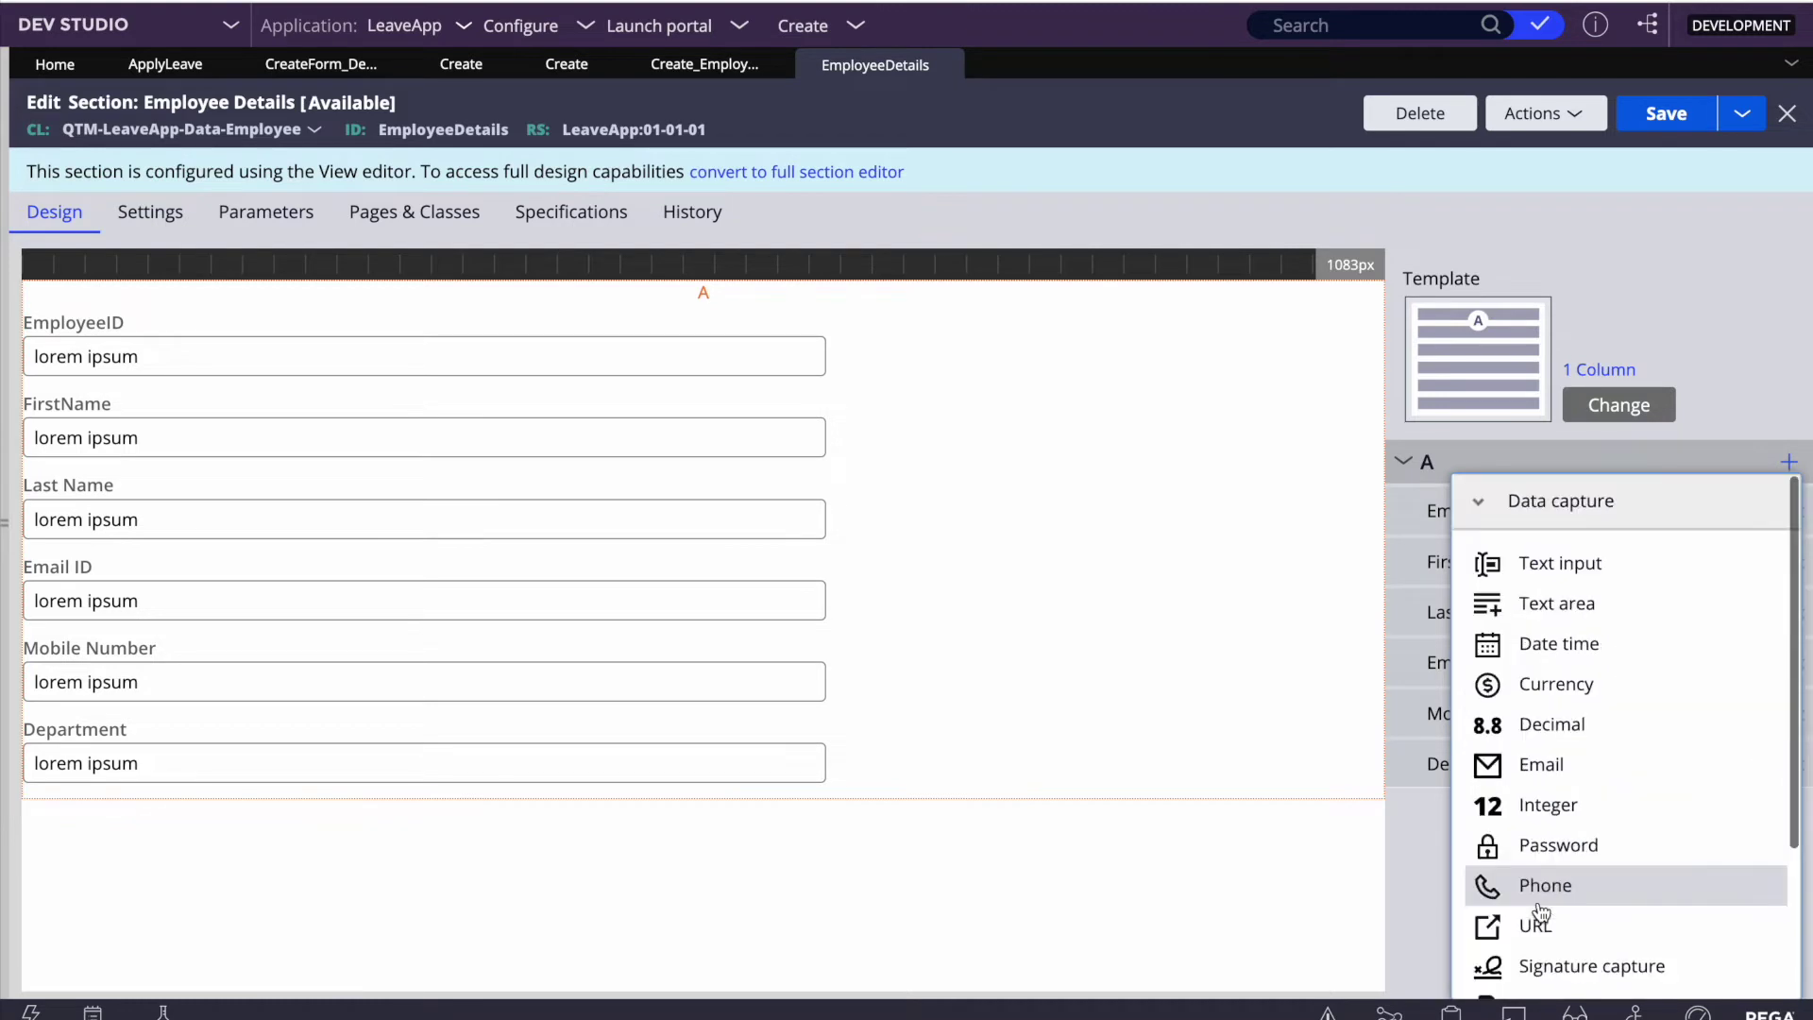
click(1418, 861)
click(704, 64)
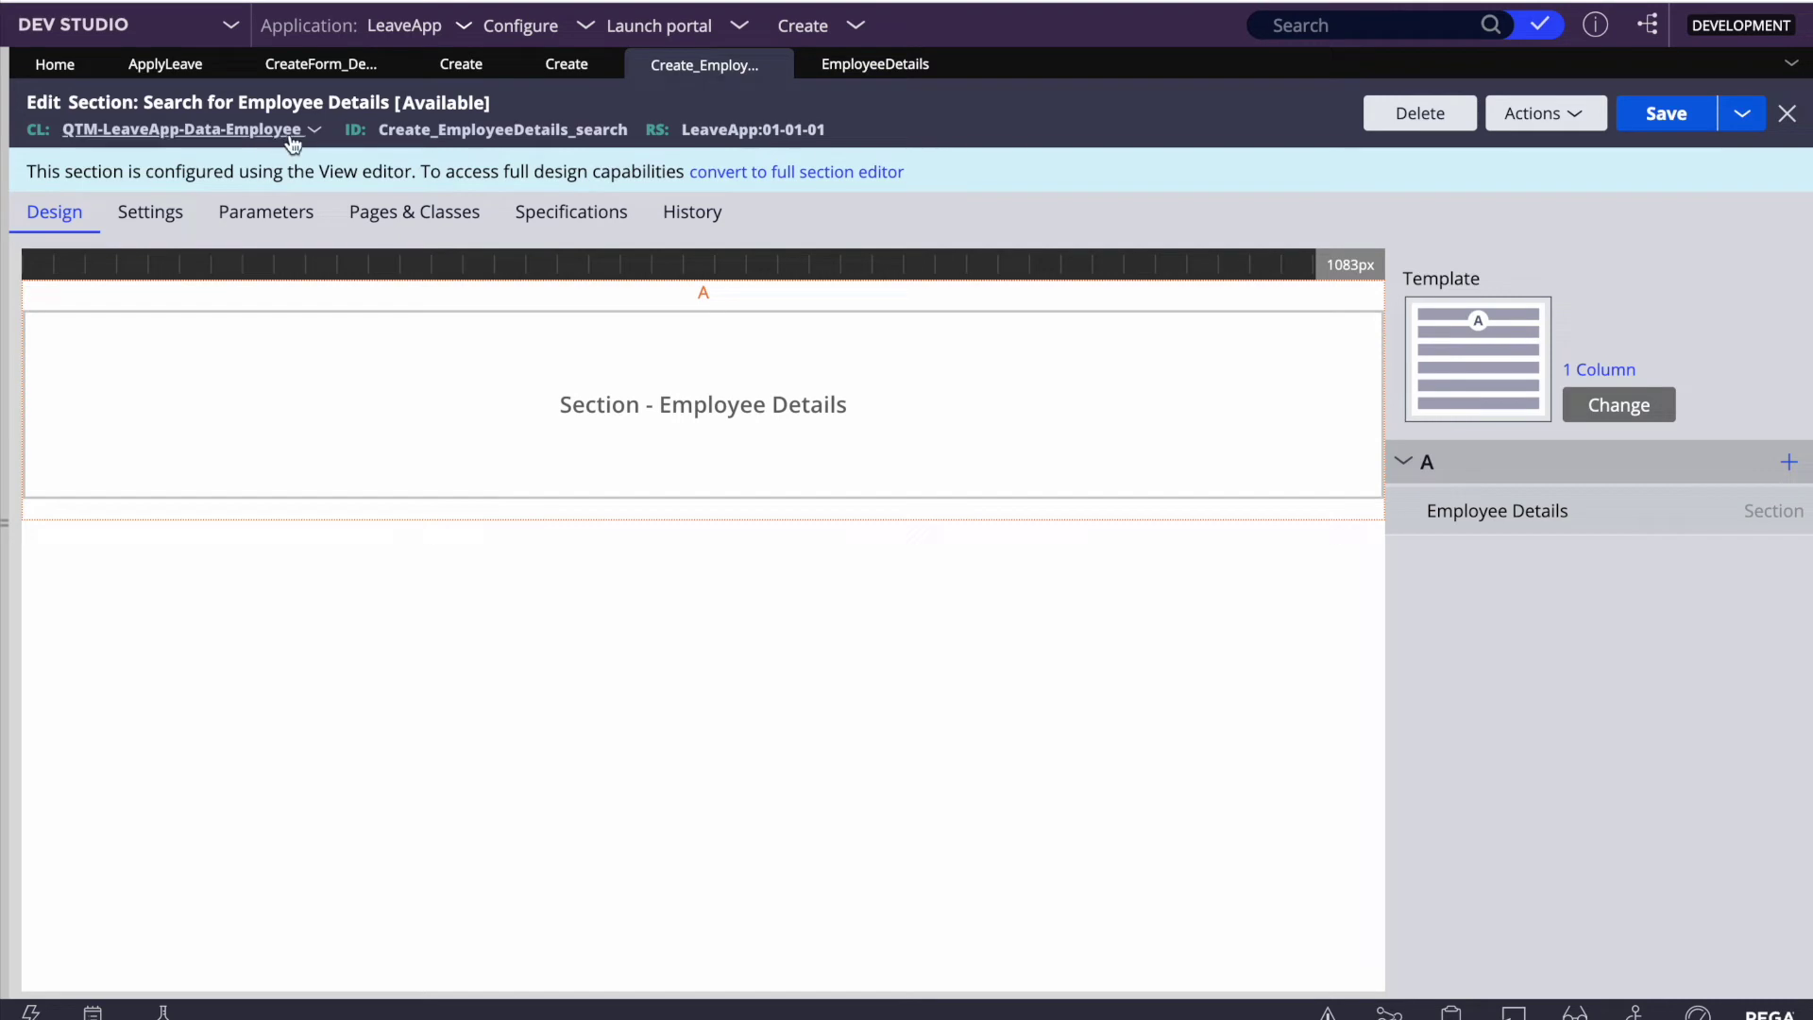
Step: Inspect the embedded section's cell properties, cancel without changes on Enter Employee Details, and expand the navigation panel
mouse_move(1708, 520)
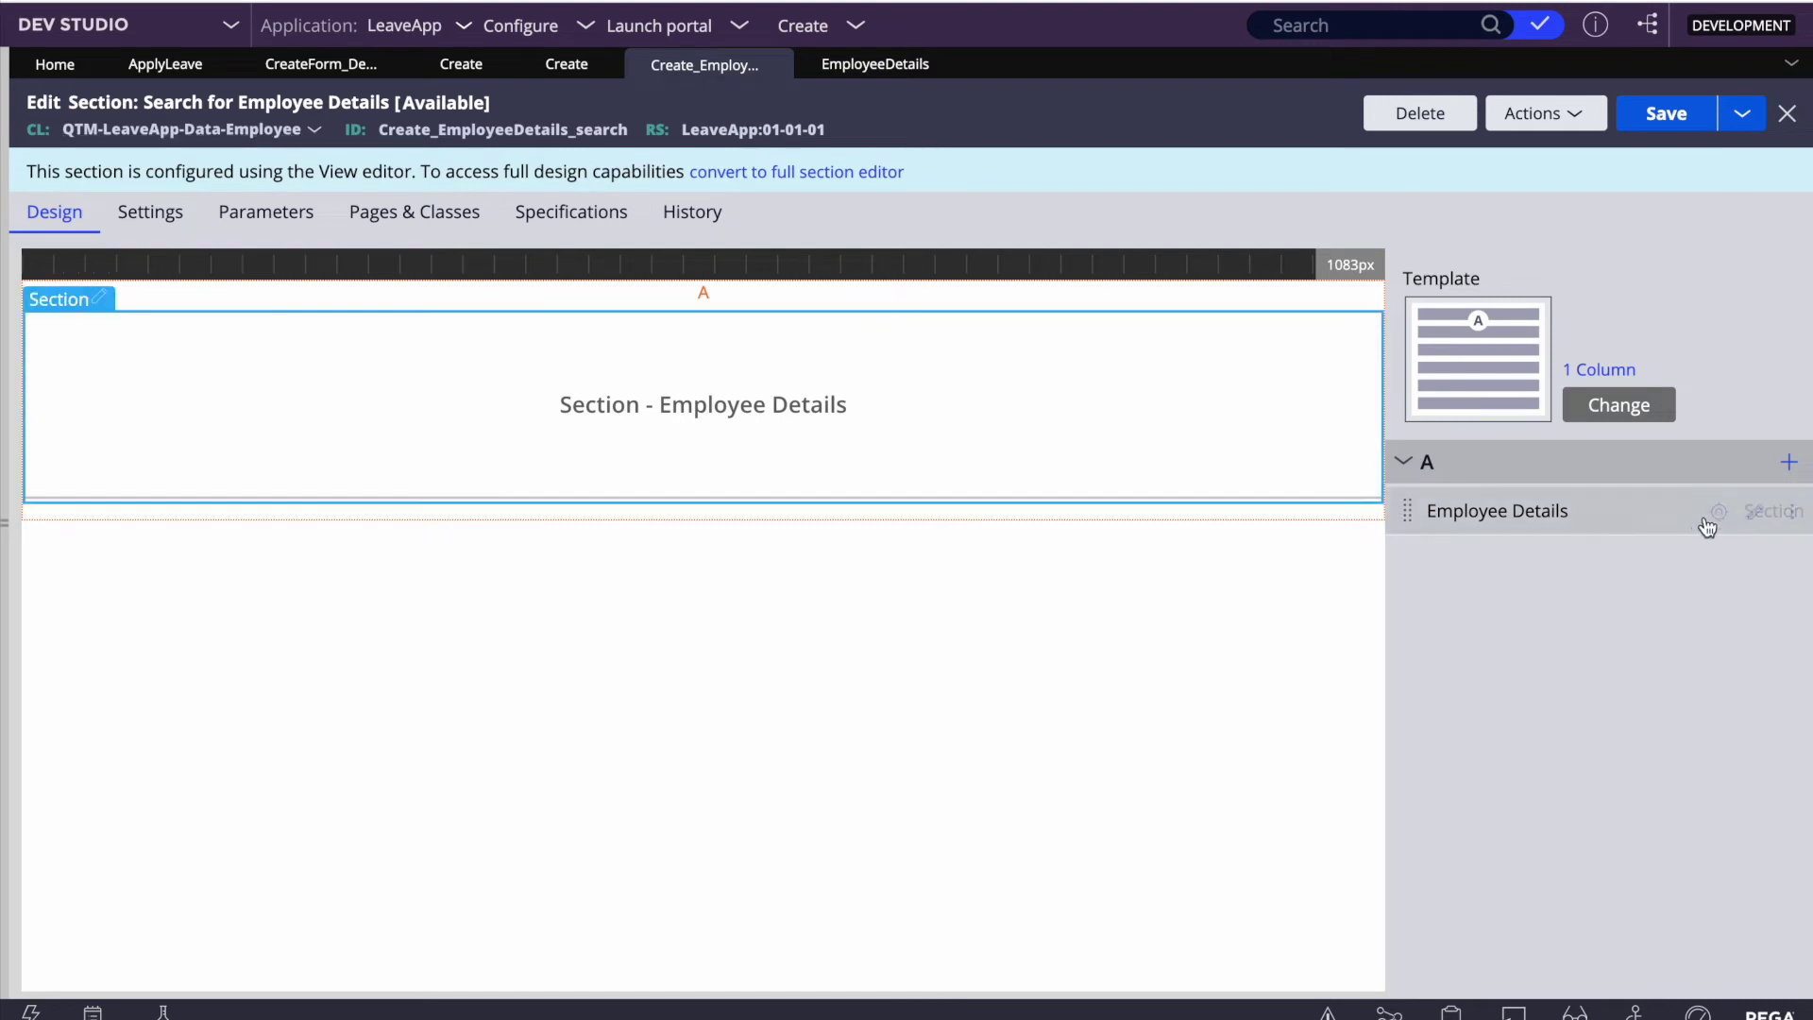
click(1754, 515)
scroll(733, 575, down, 3)
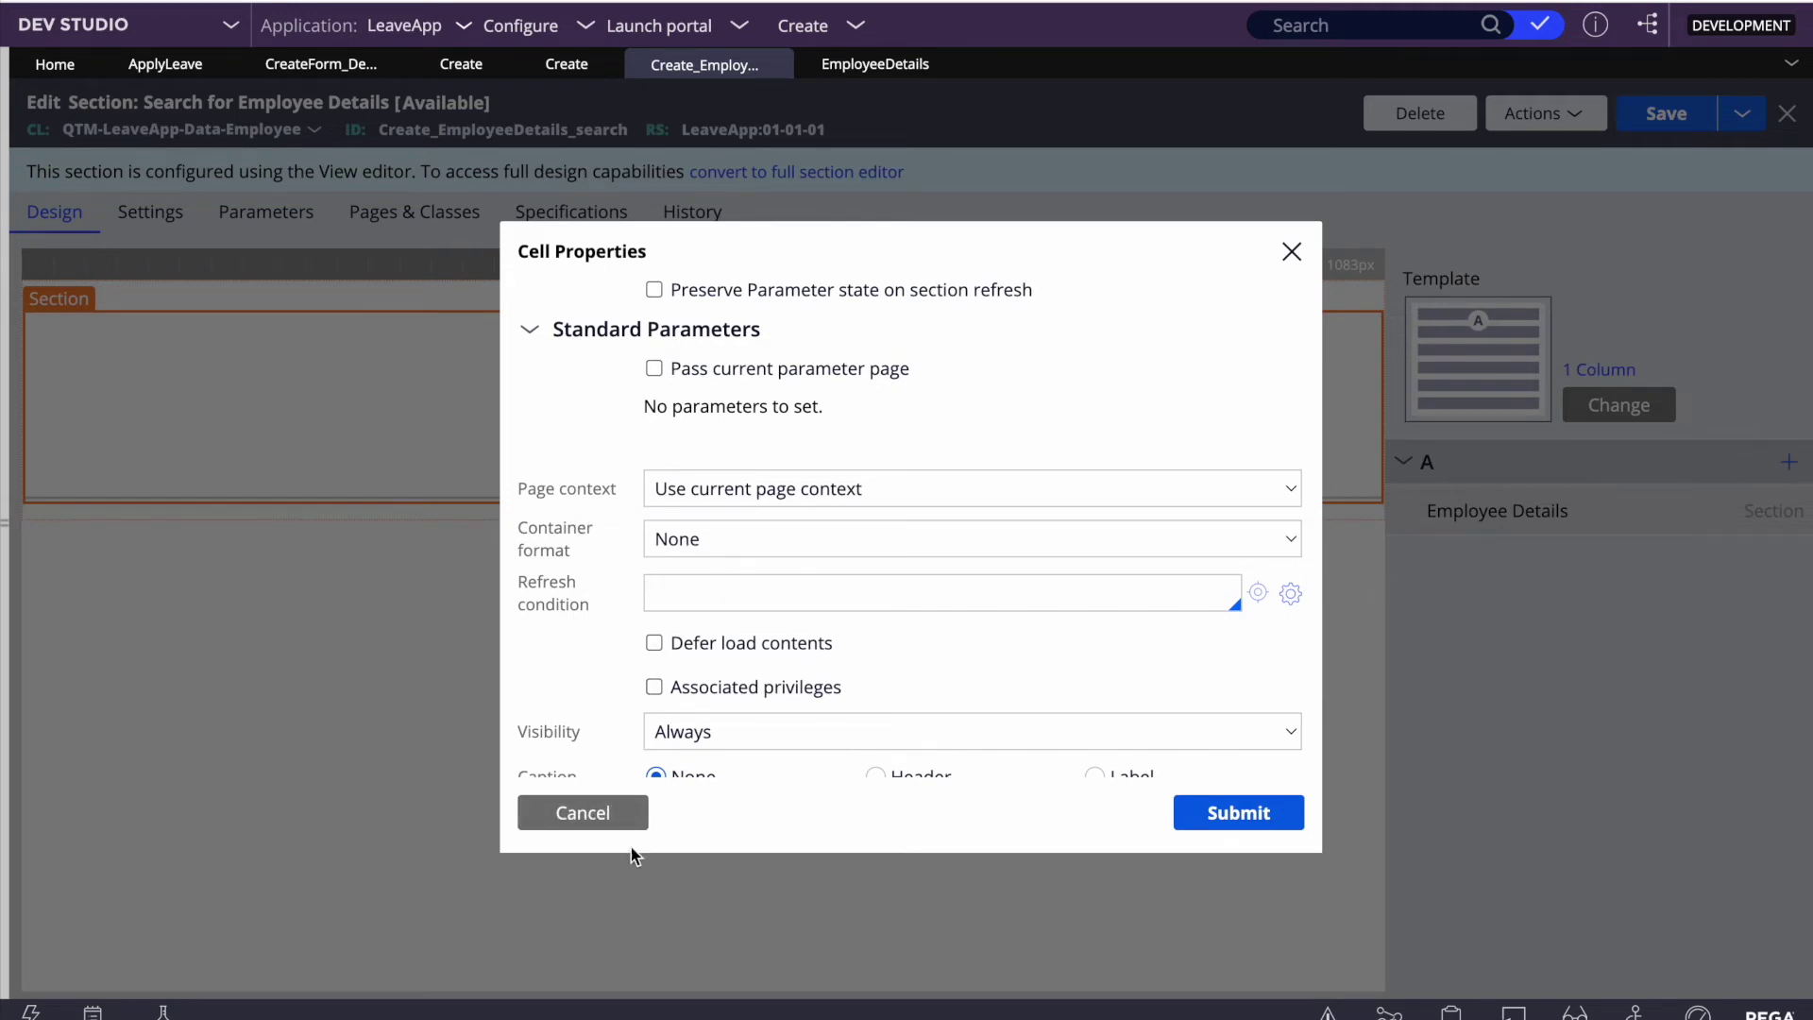
click(567, 64)
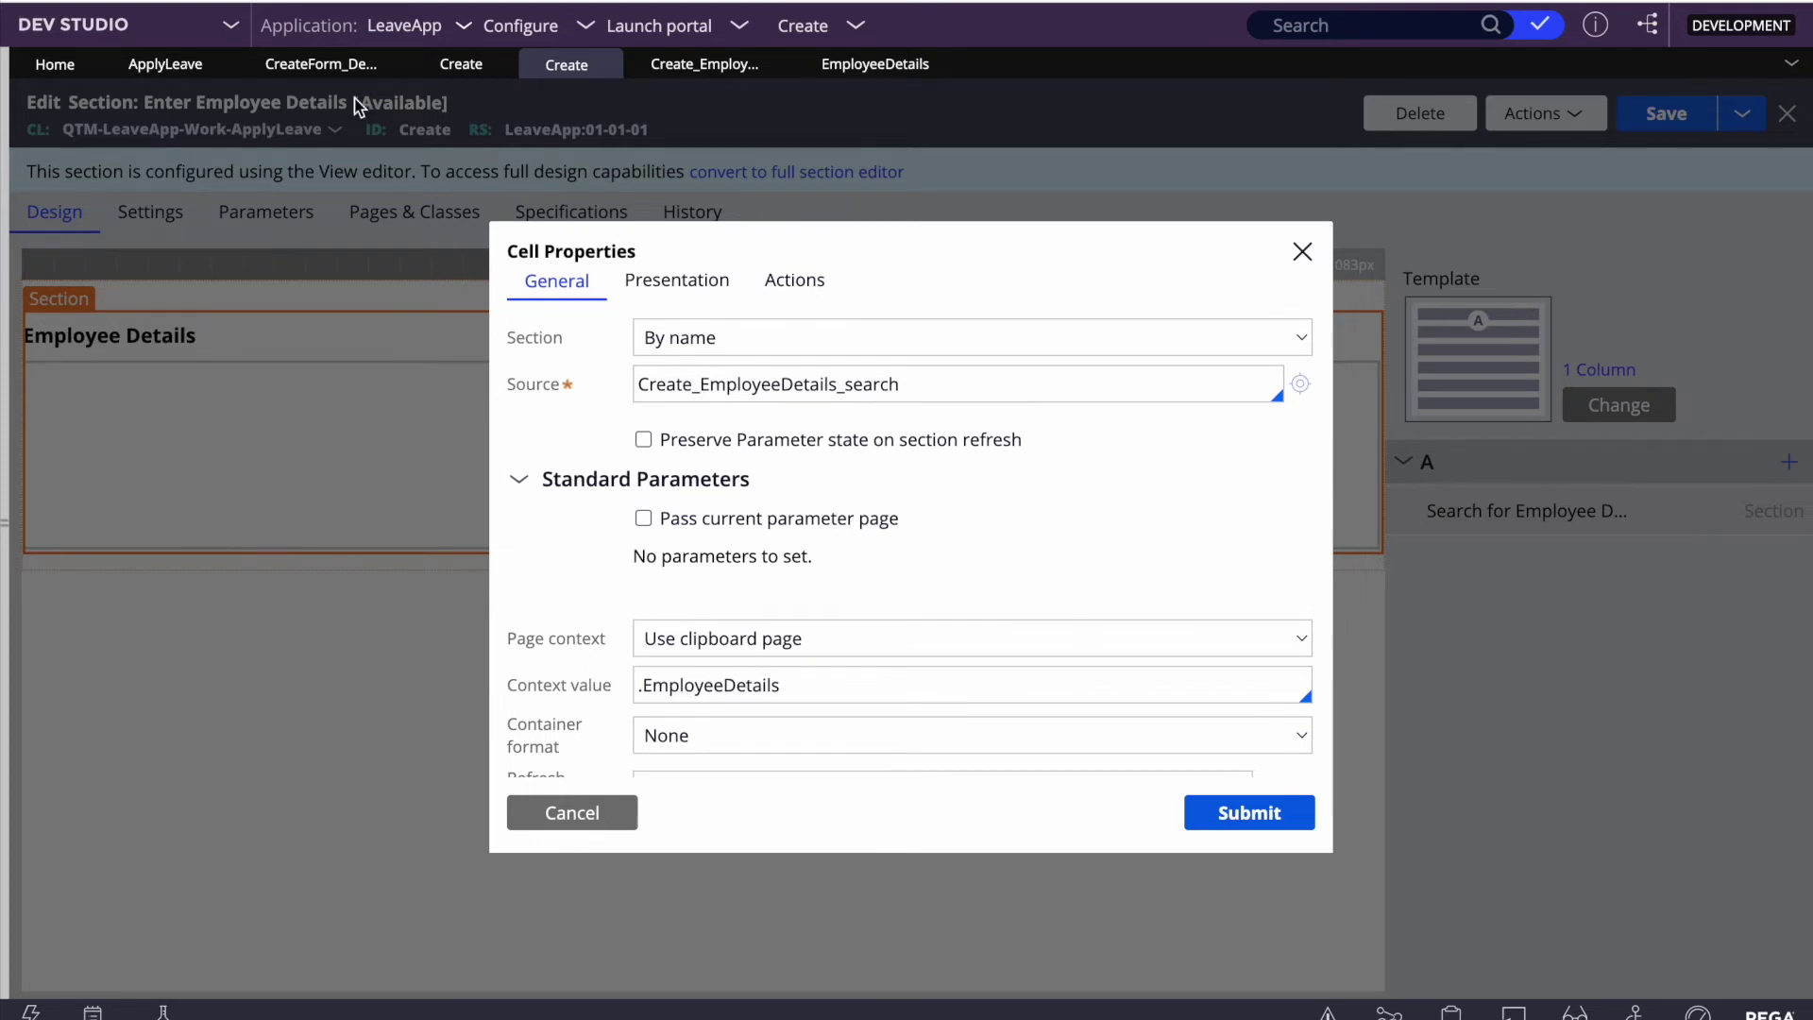
click(531, 813)
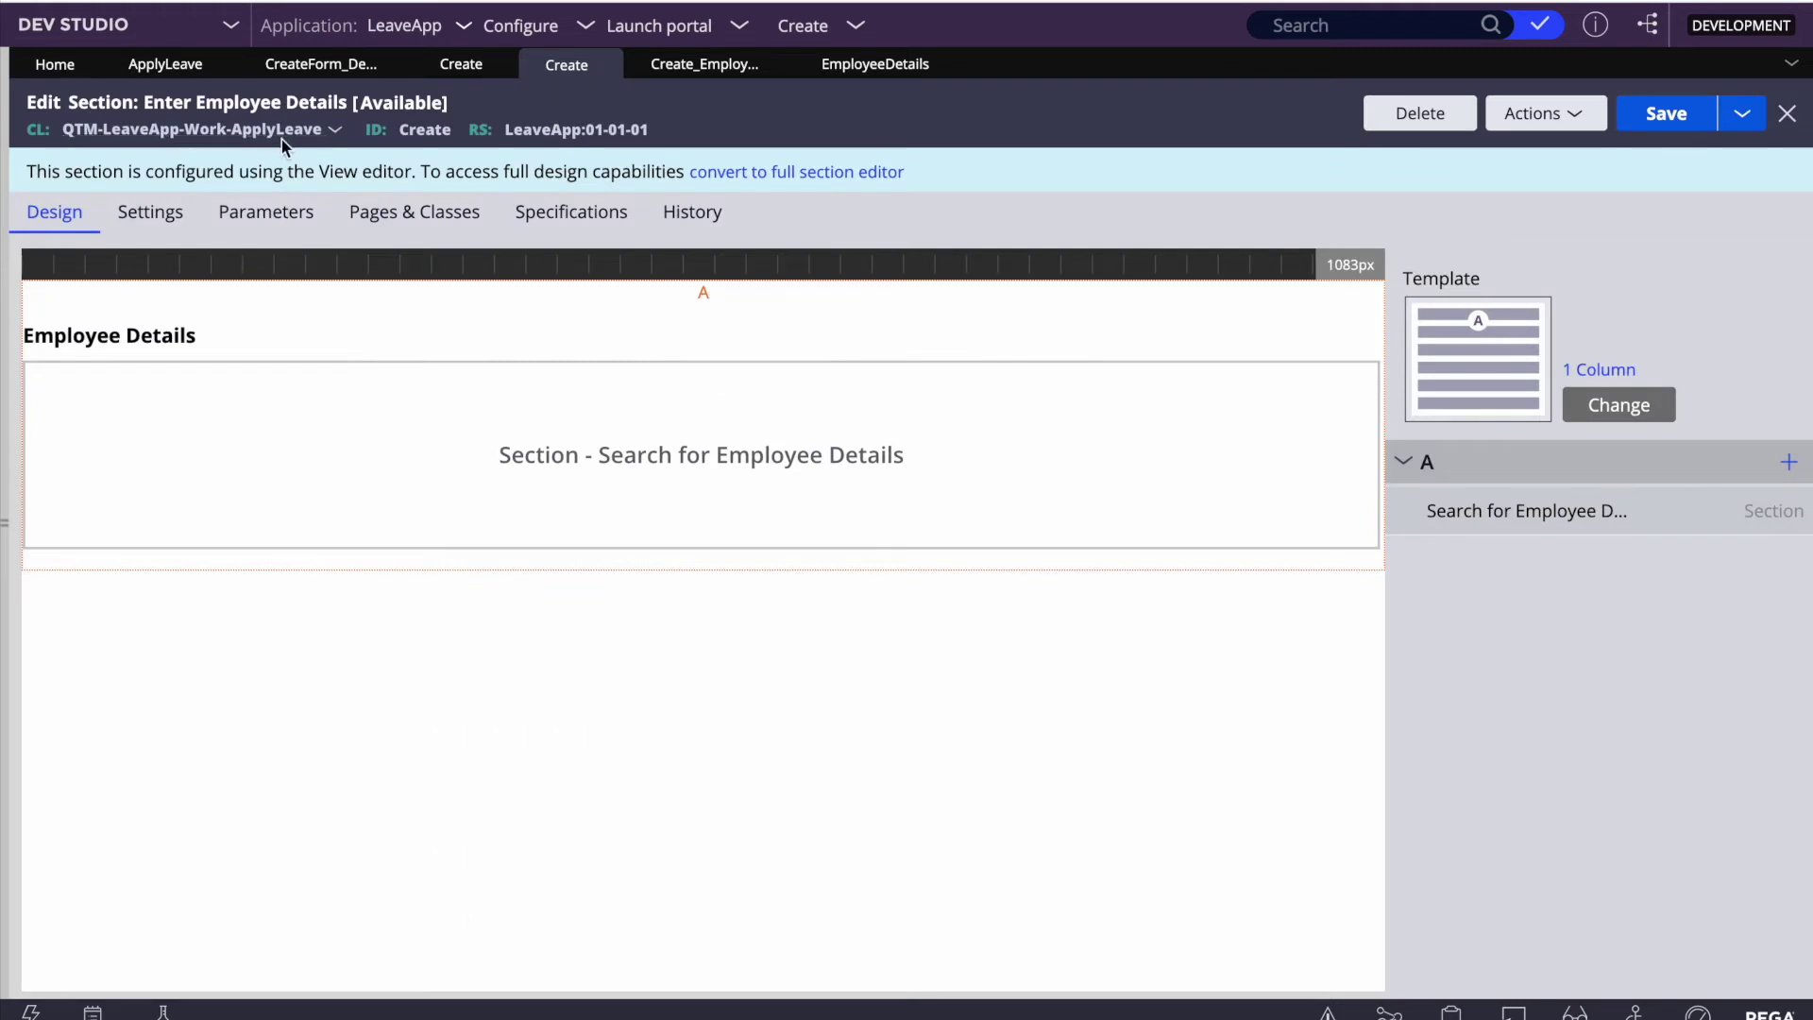
click(5, 357)
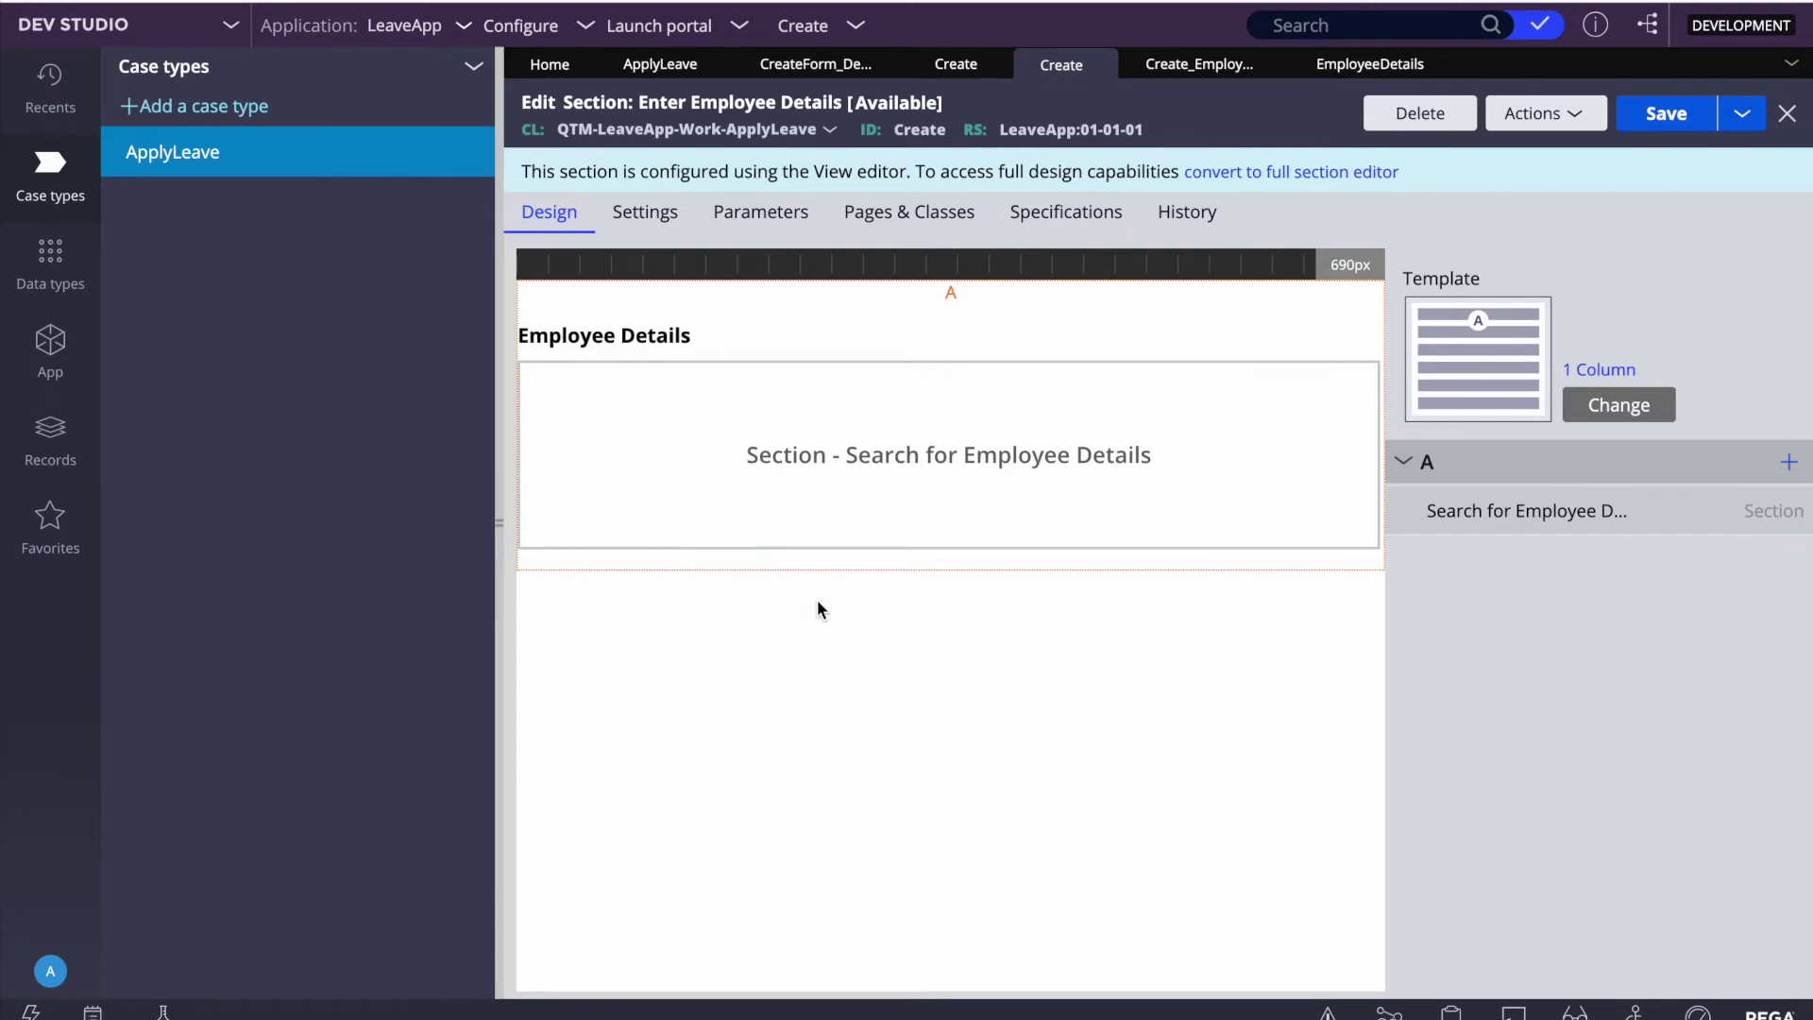
Step: In App Explorer, expand ApplyLeave > Data Model > Property and open the EmployeeDetails property
click(51, 347)
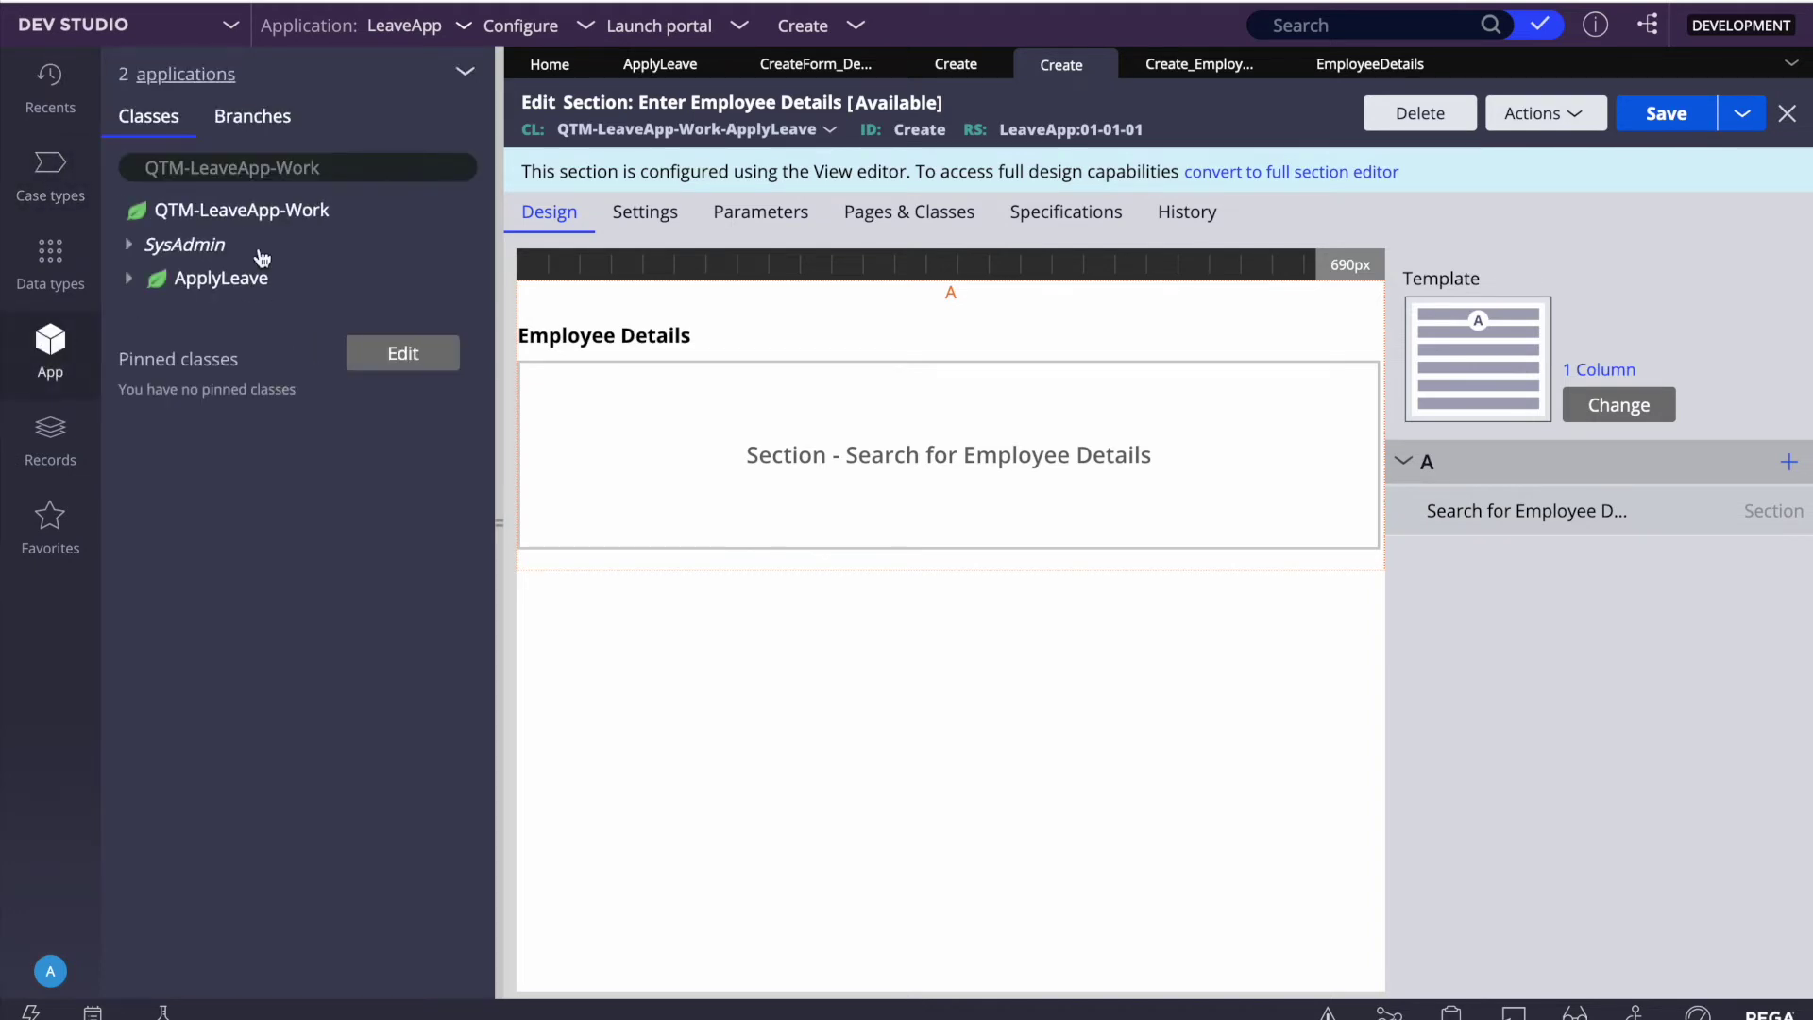
click(131, 280)
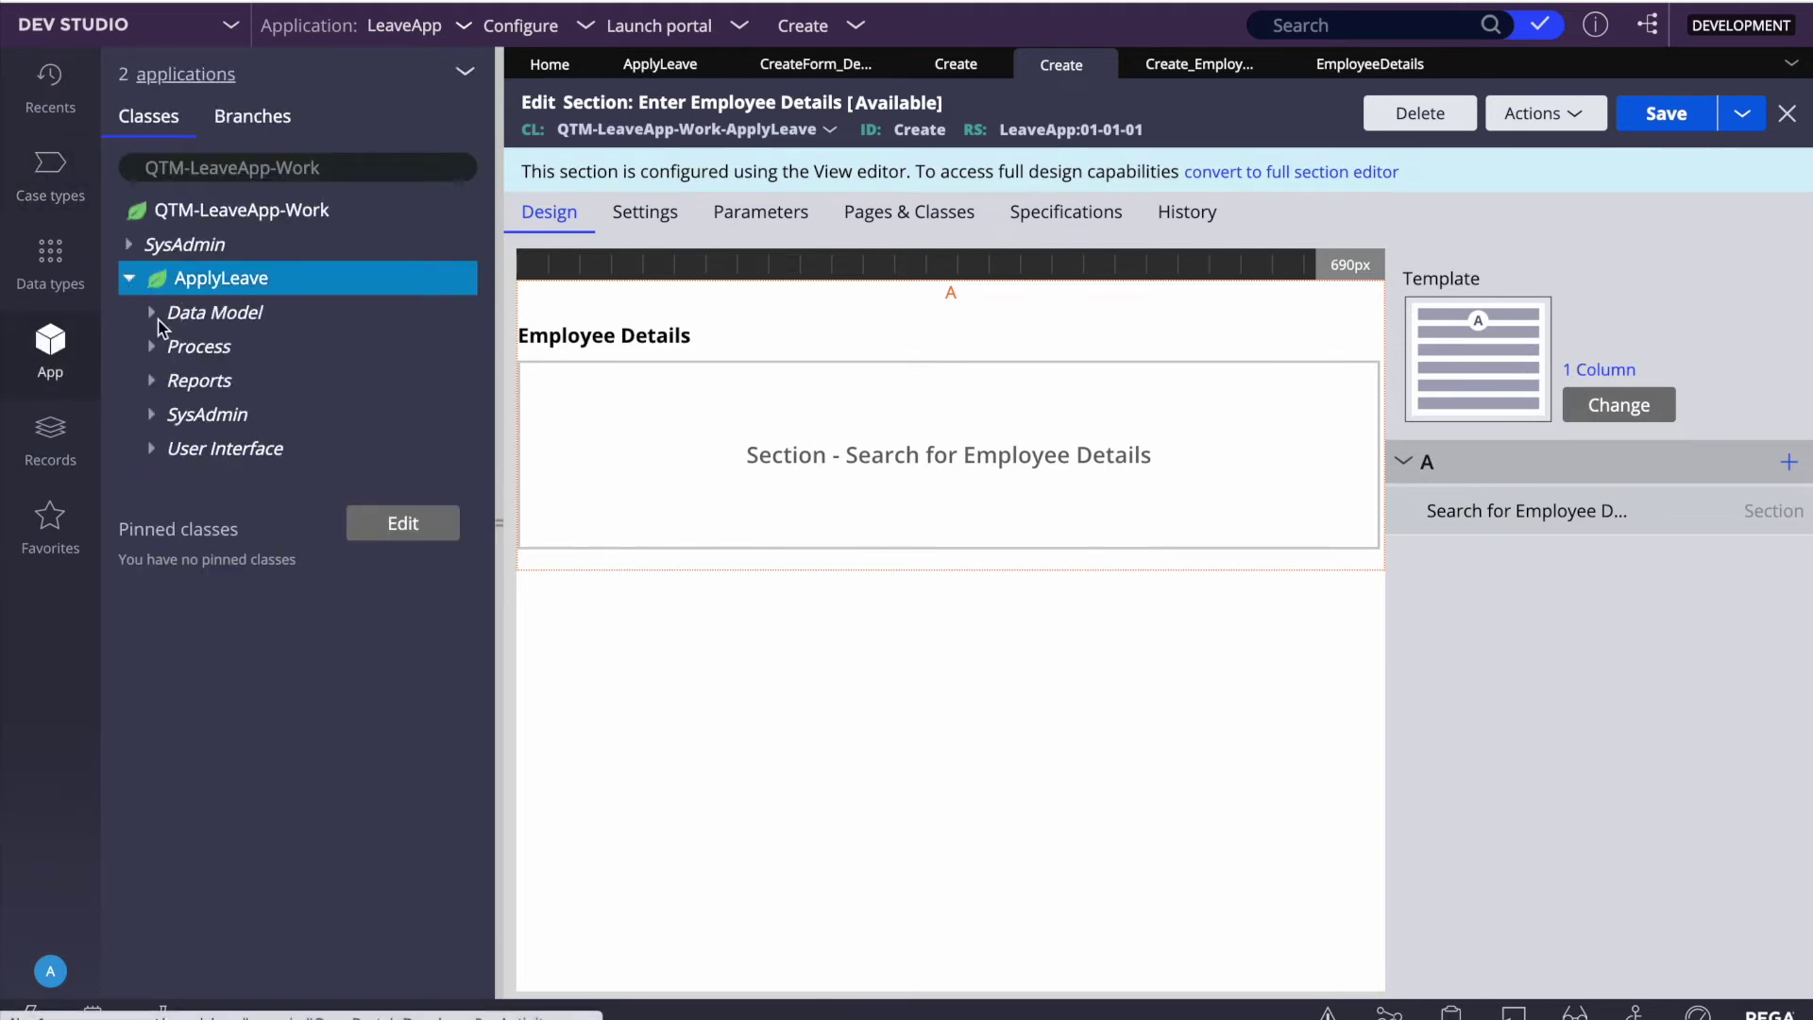
click(151, 316)
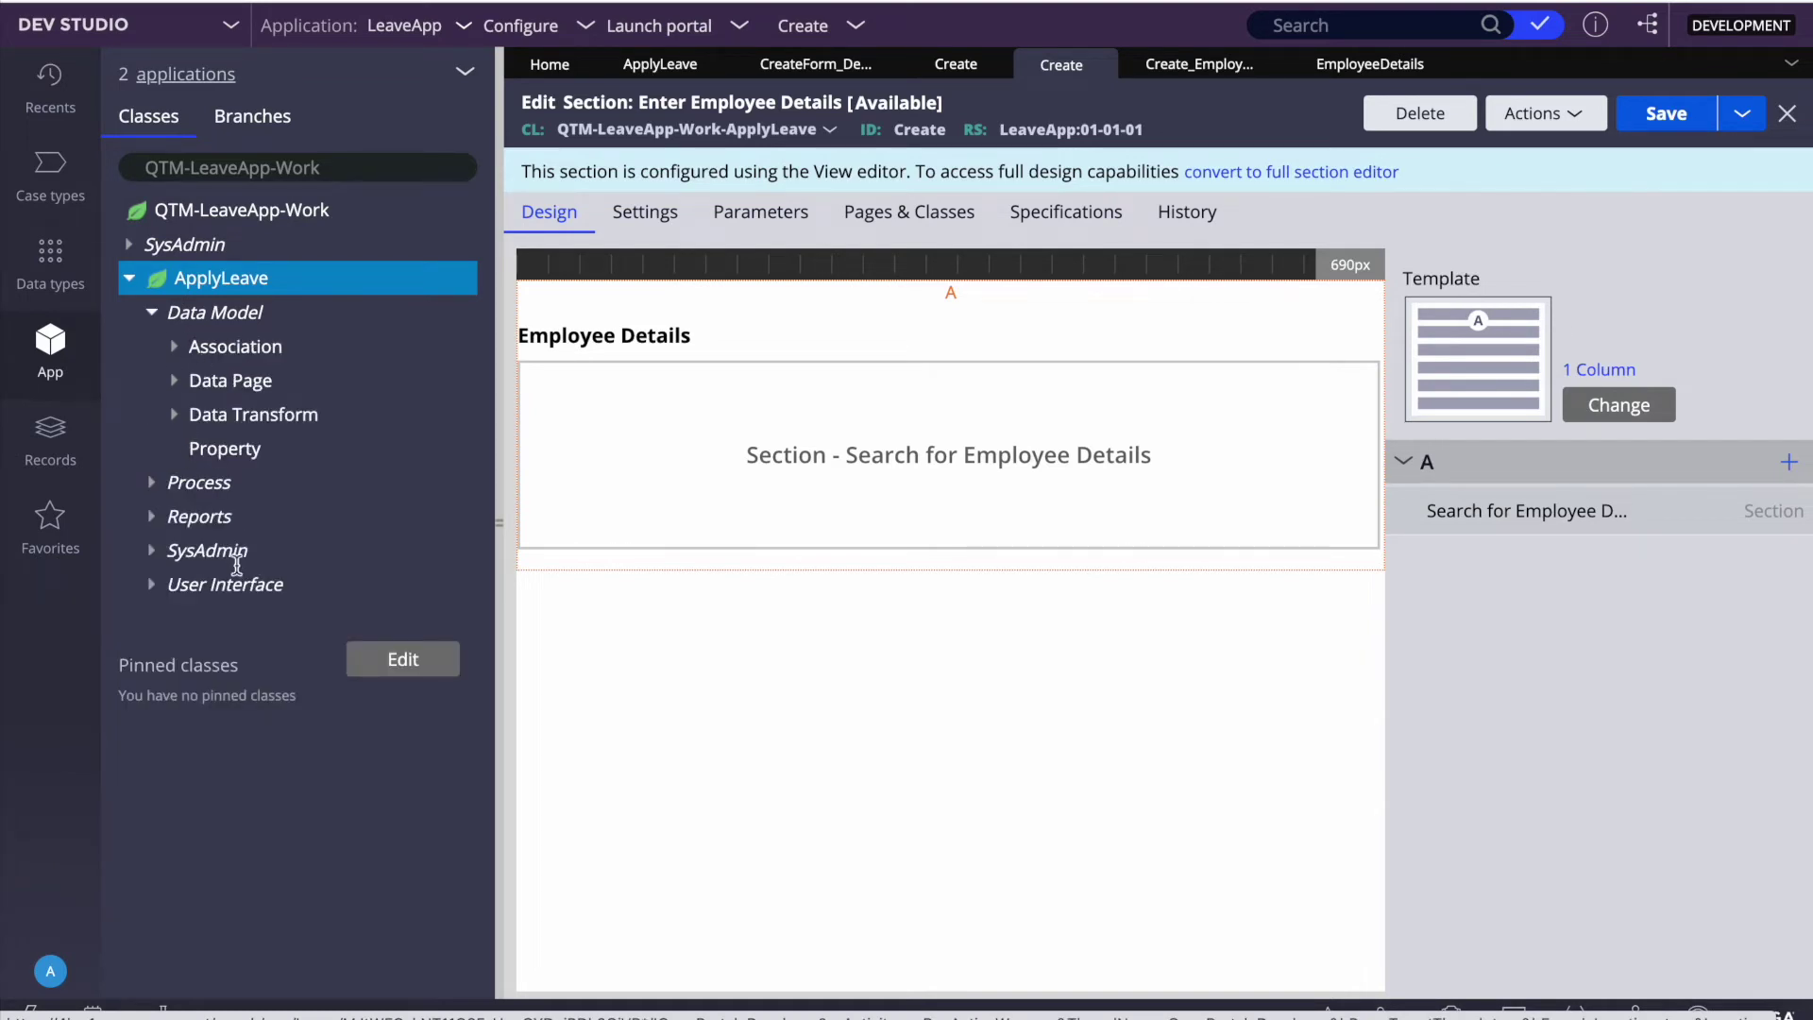
click(225, 448)
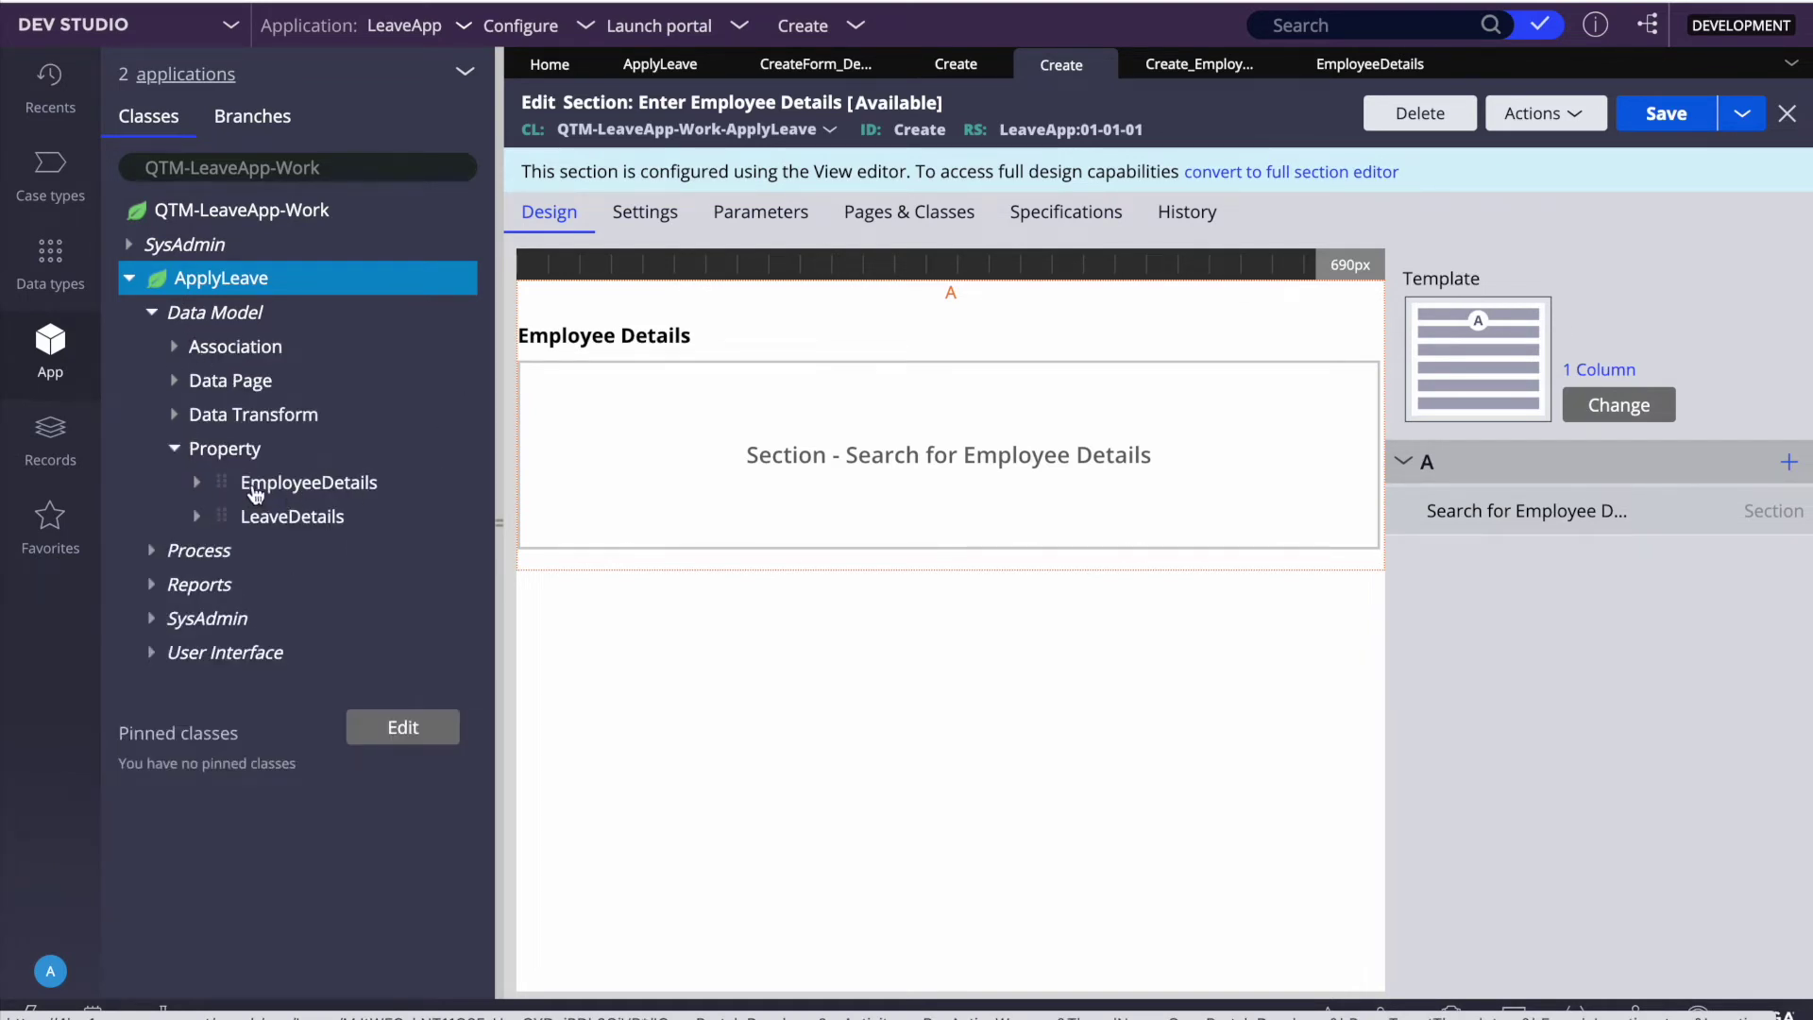
click(197, 487)
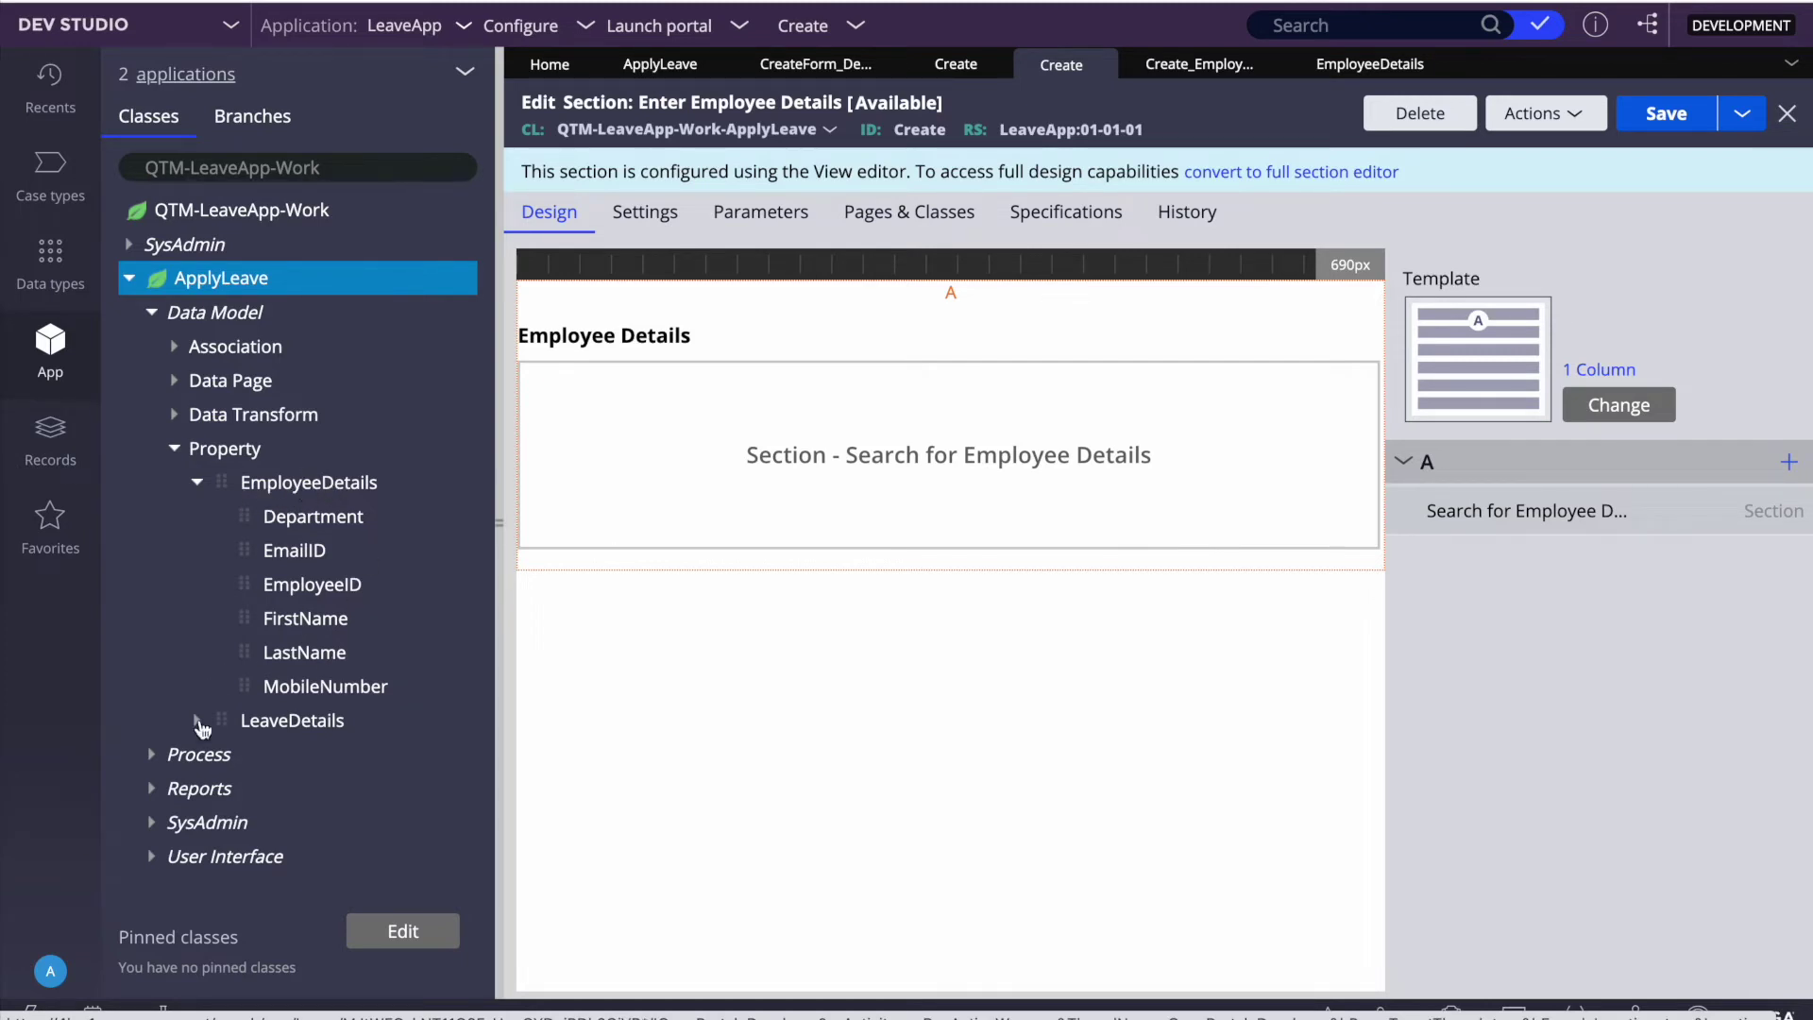
click(197, 721)
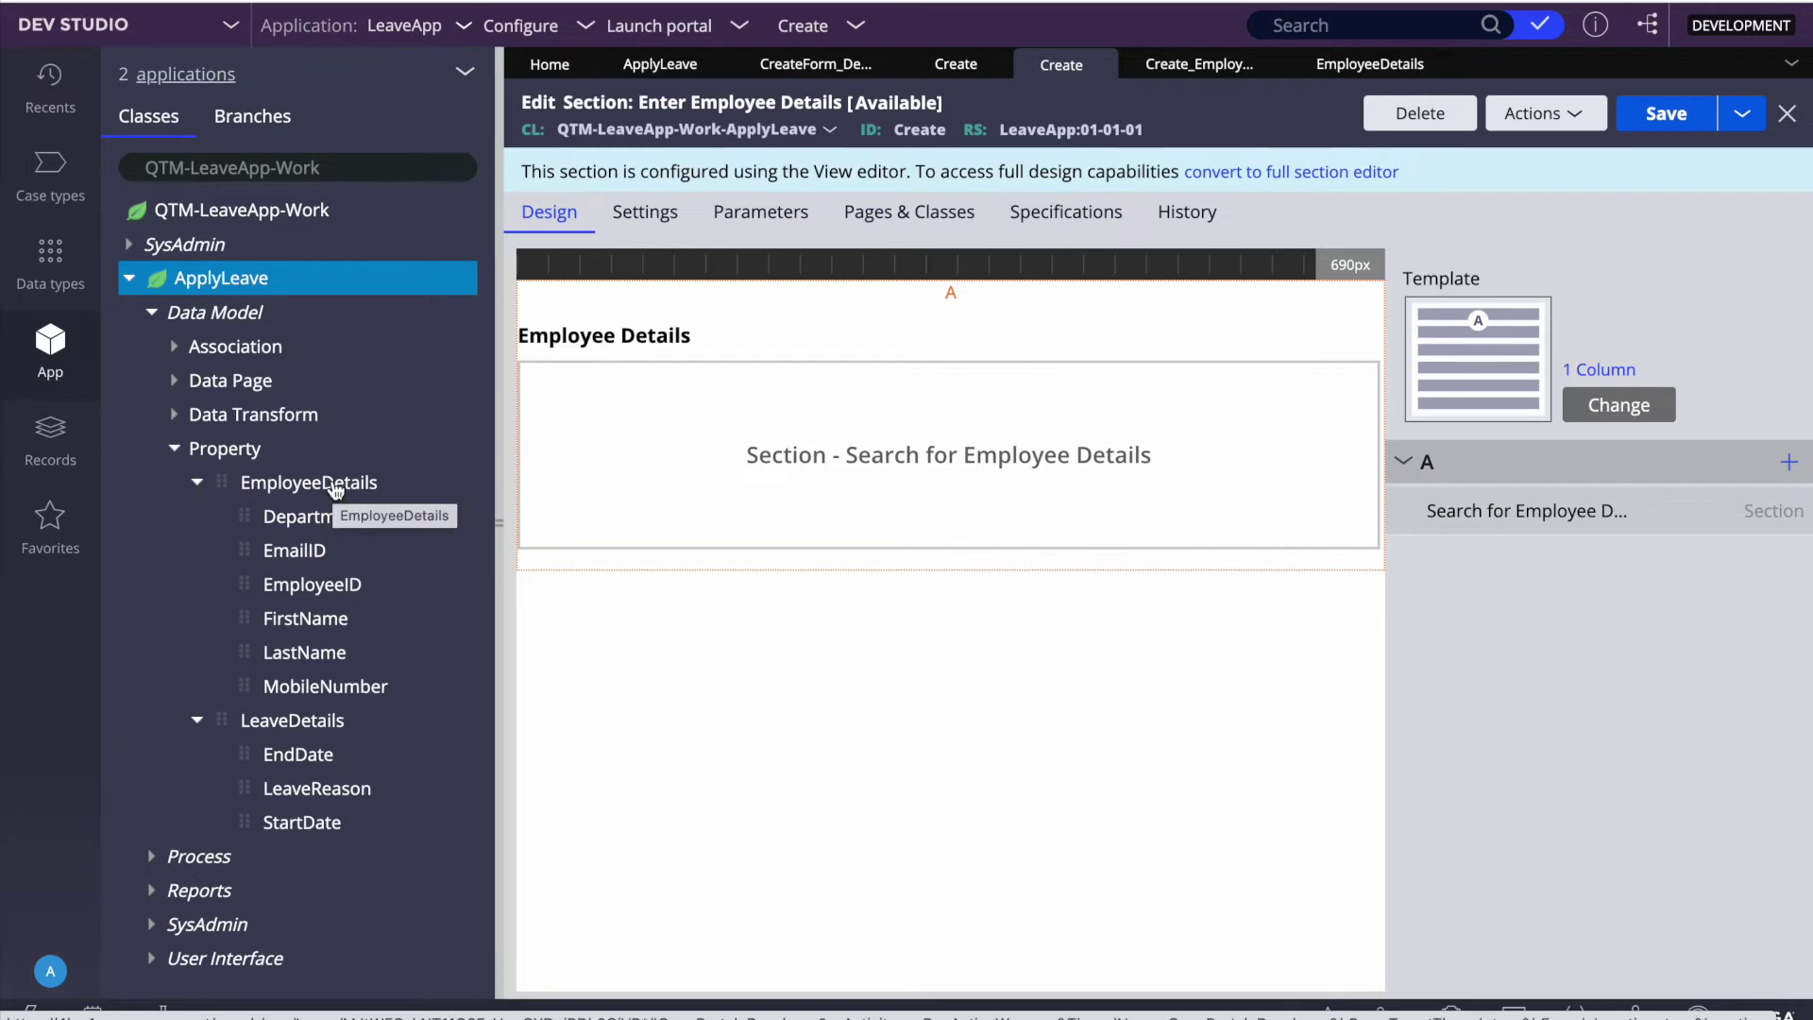
click(301, 485)
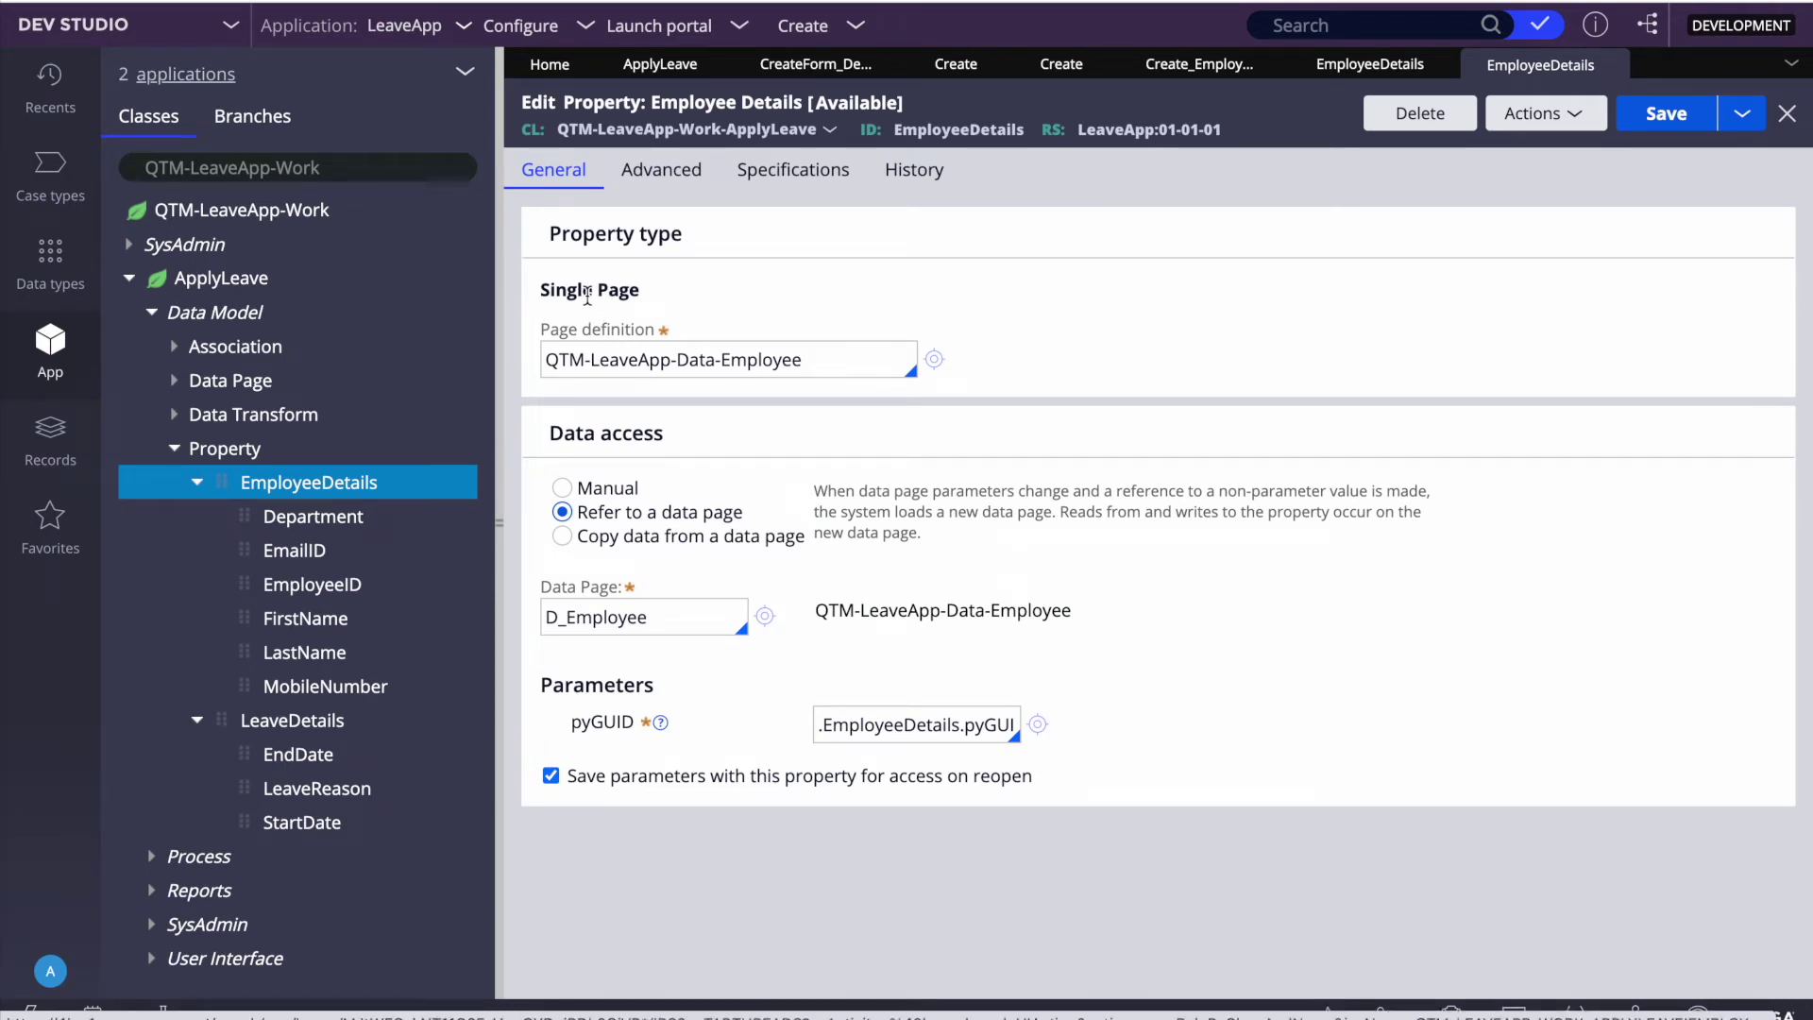
Step: Set the EmployeeDetails property's data access to Manual and save it
triple_click(587, 295)
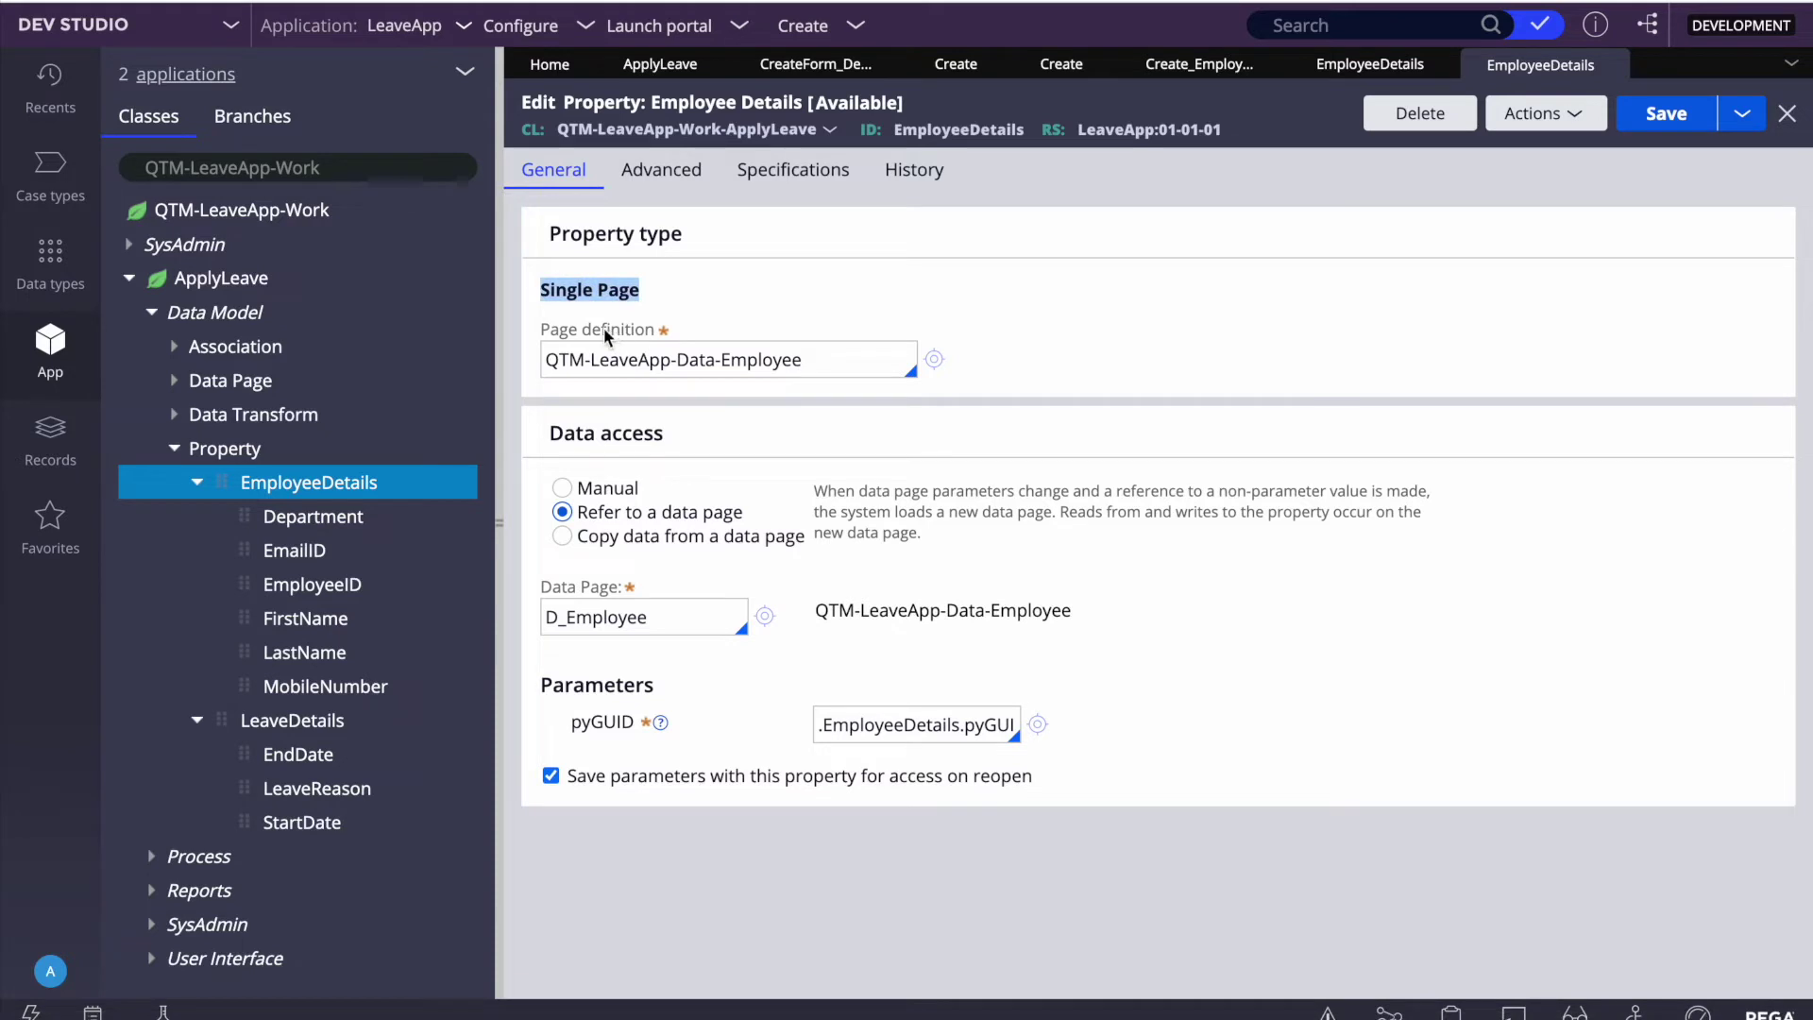
double_click(635, 358)
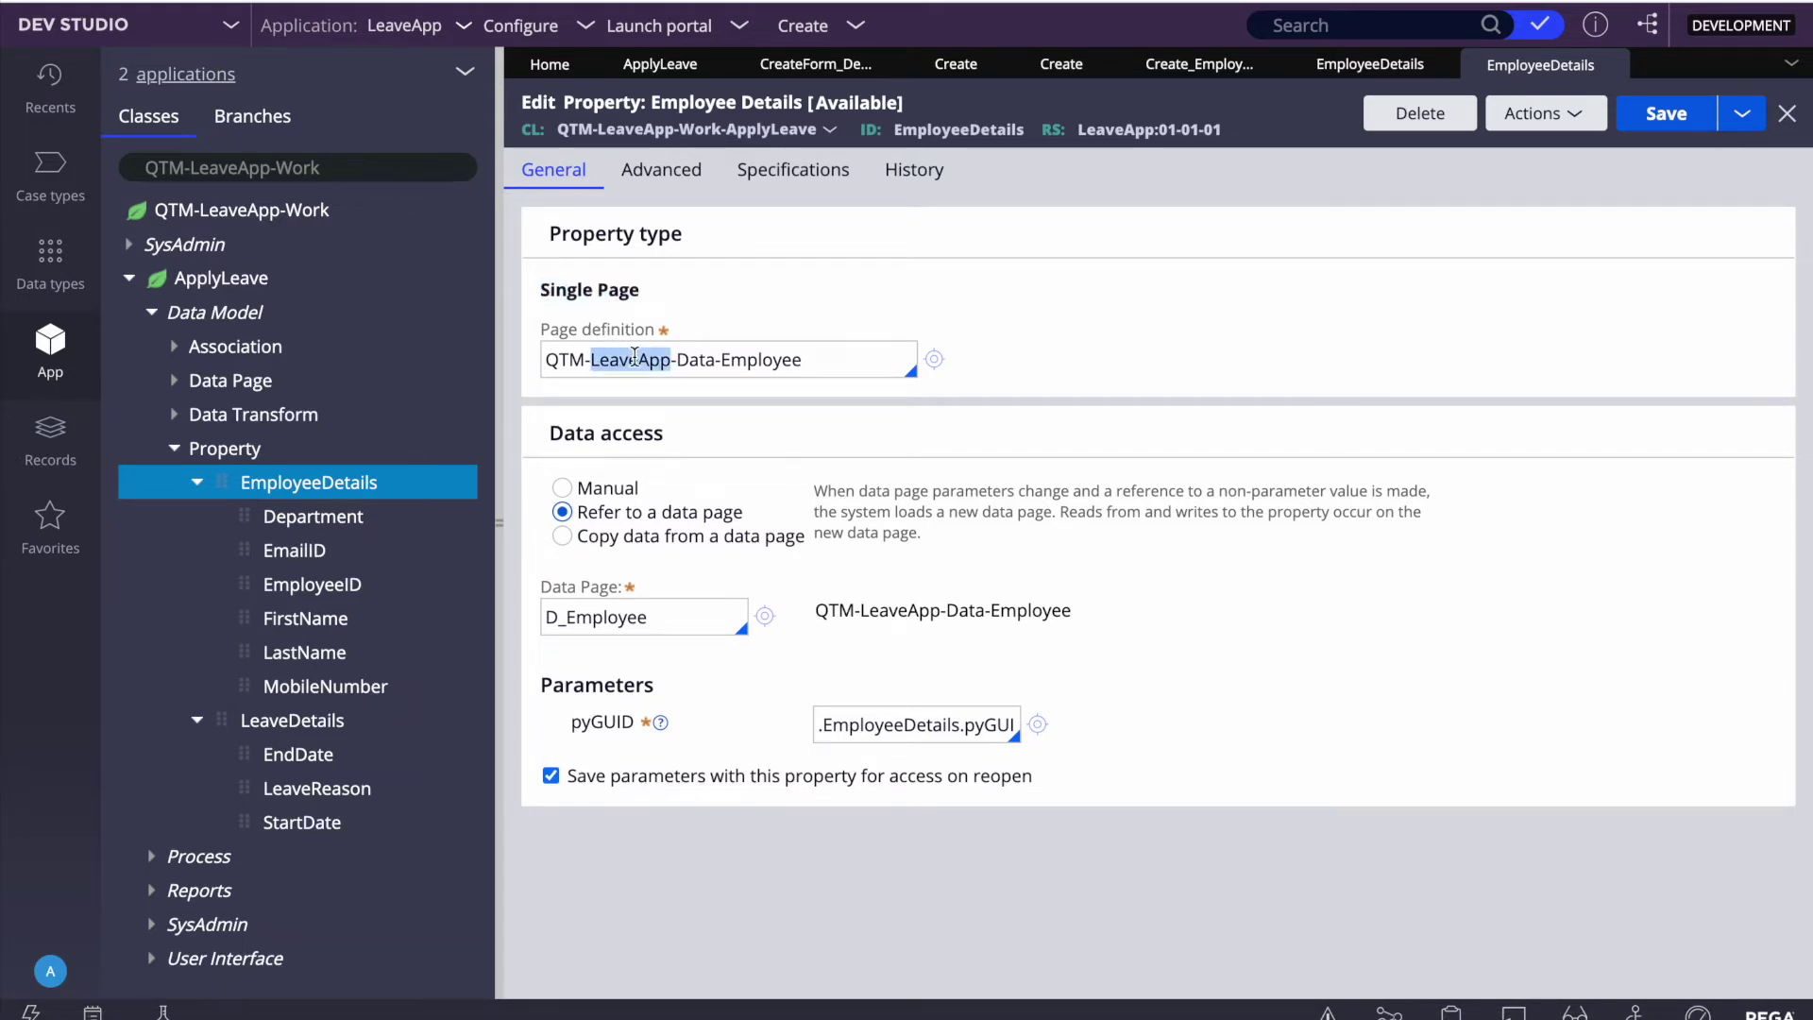
double_click(618, 354)
key(End)
key(ctrl+shift+Left)
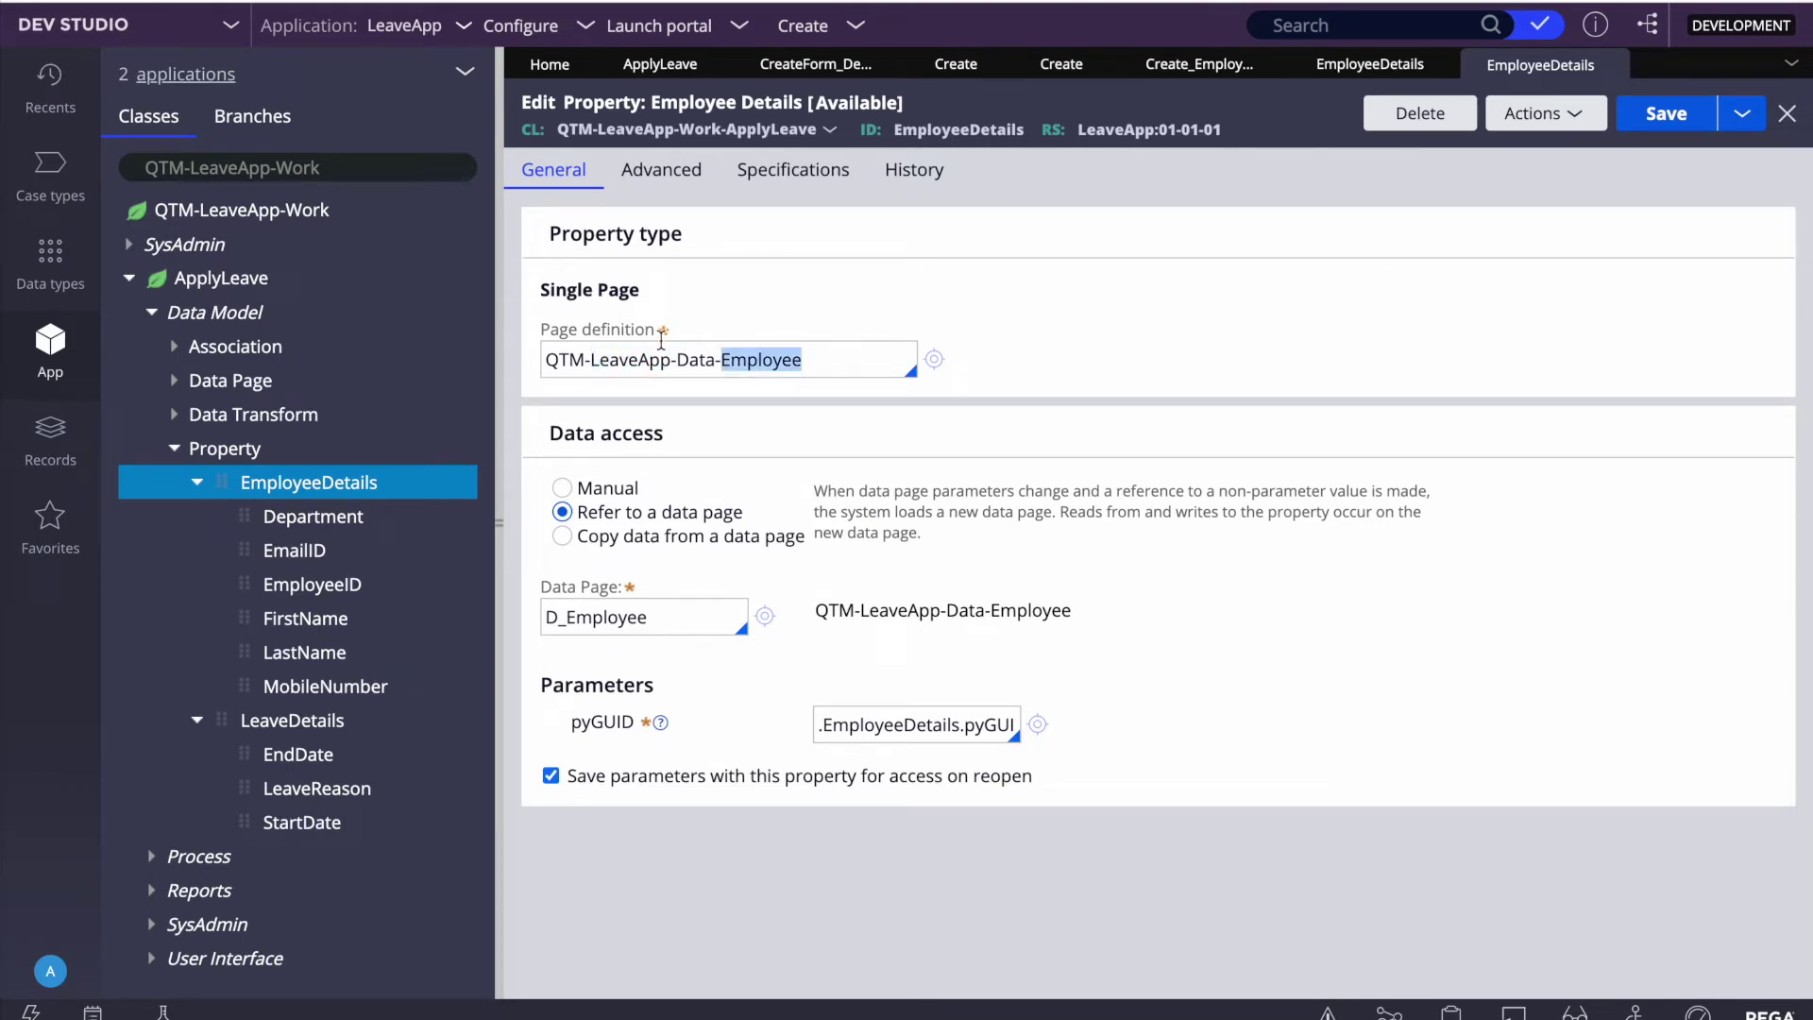
key(Home)
key(shift+End)
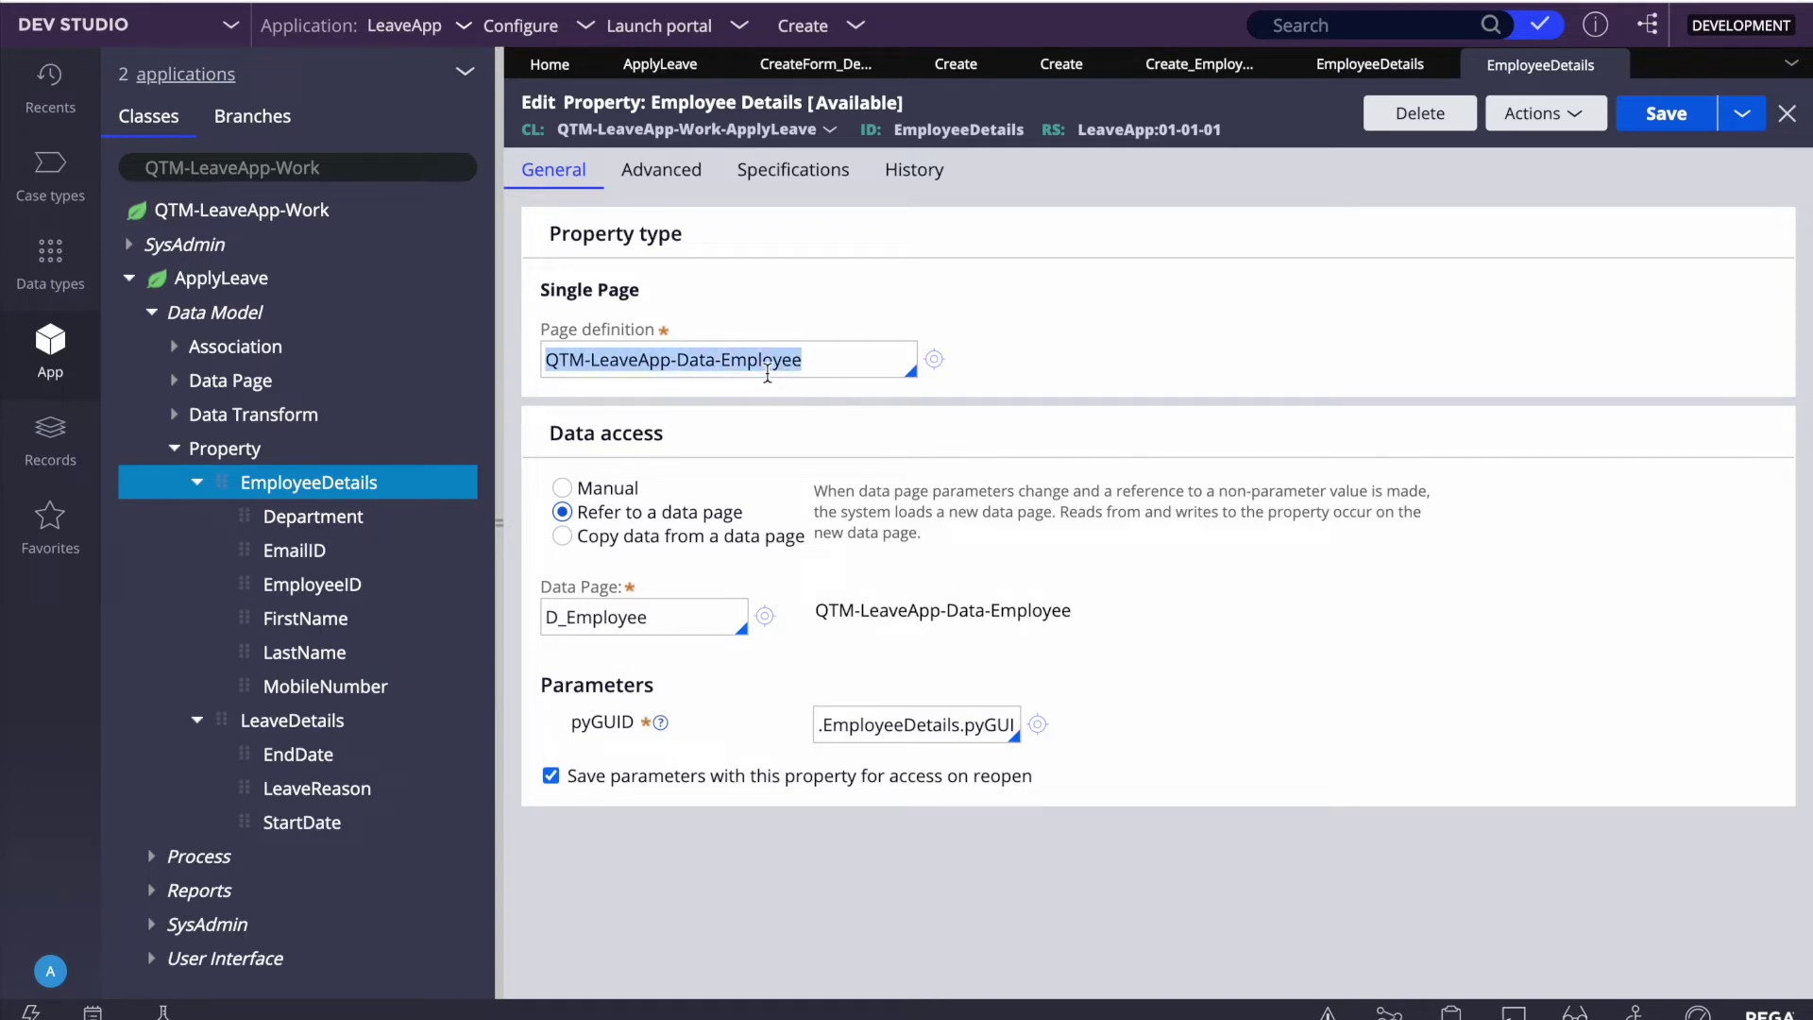
click(562, 487)
click(1667, 121)
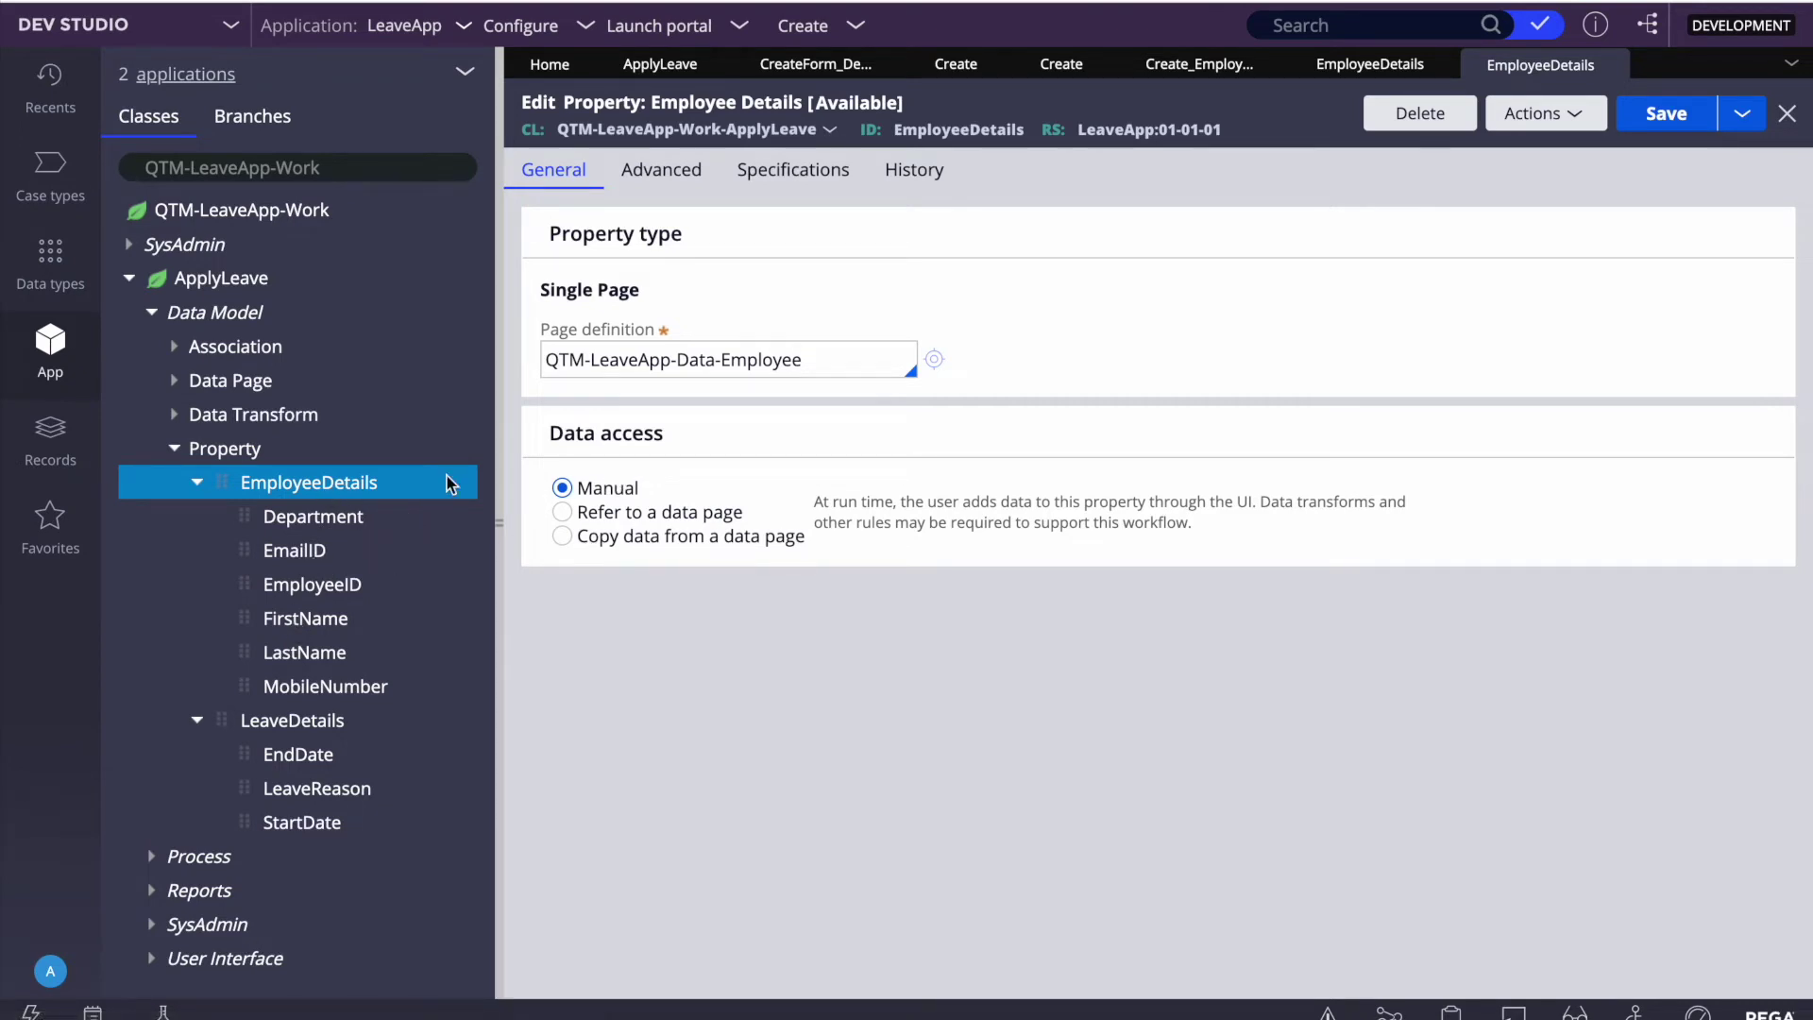
Step: Open the LeaveDetails property, set its data access to Manual, and save it
triple_click(759, 360)
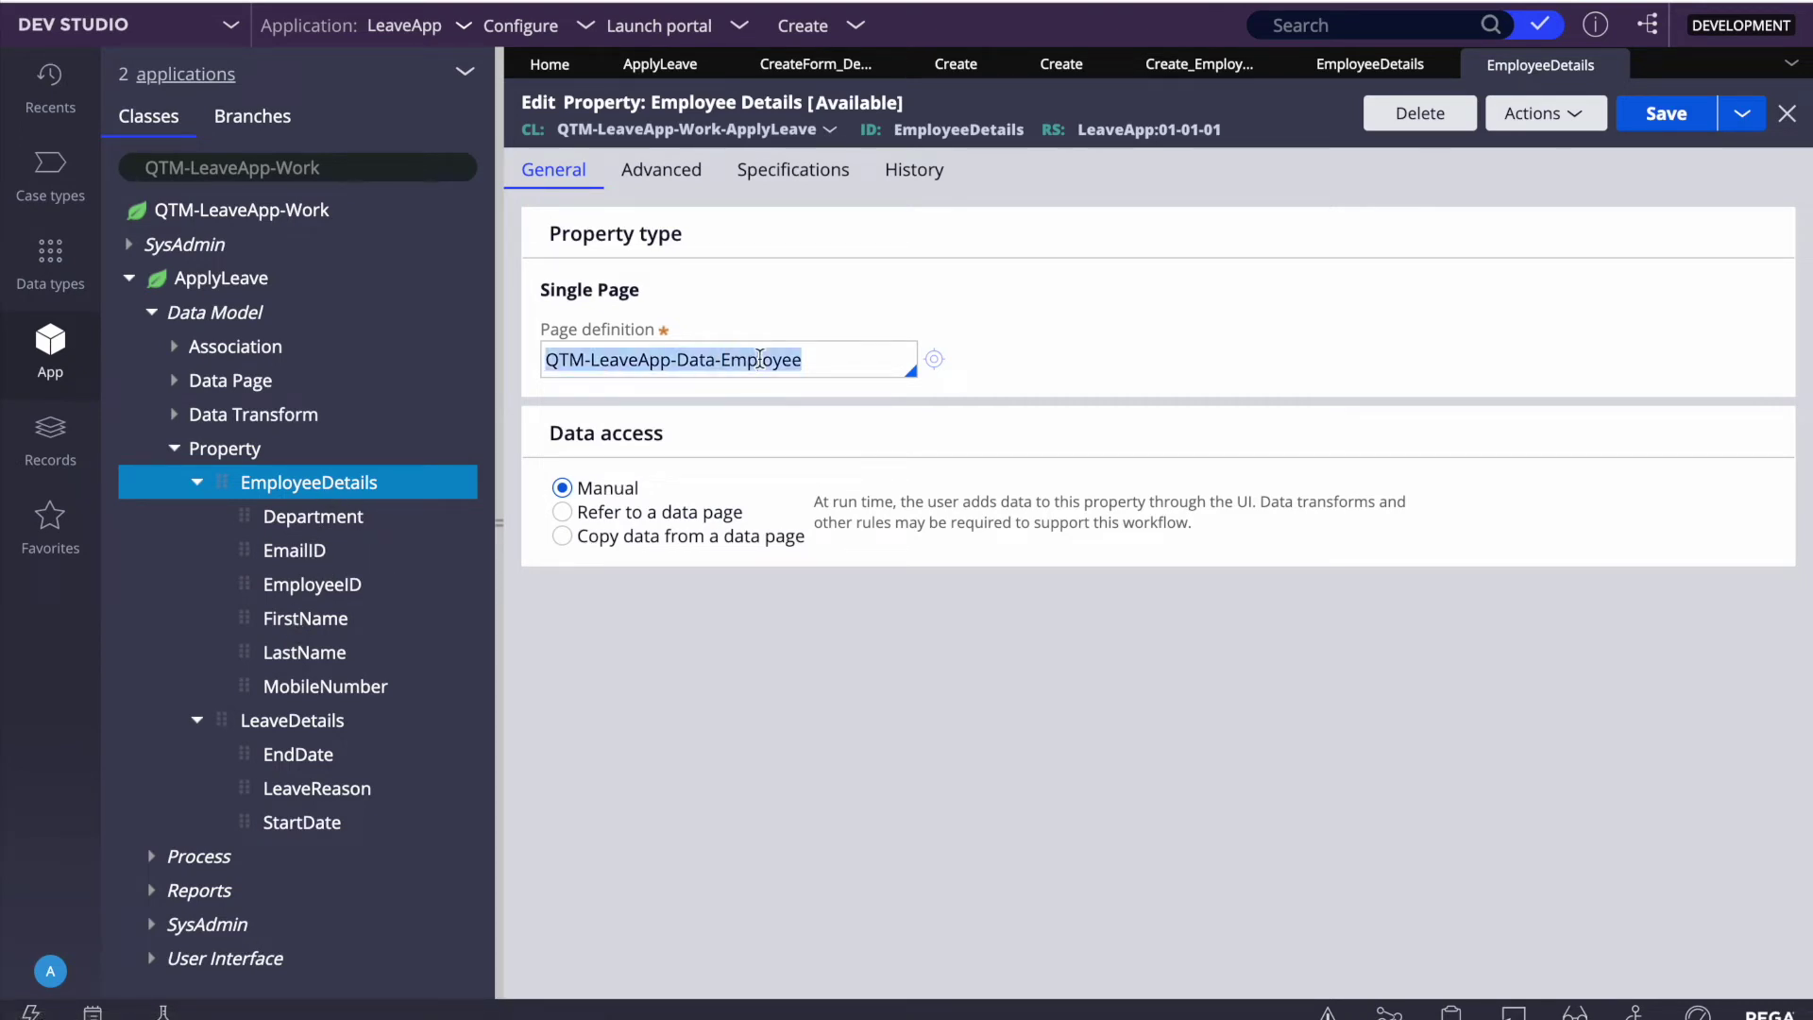
double_click(759, 360)
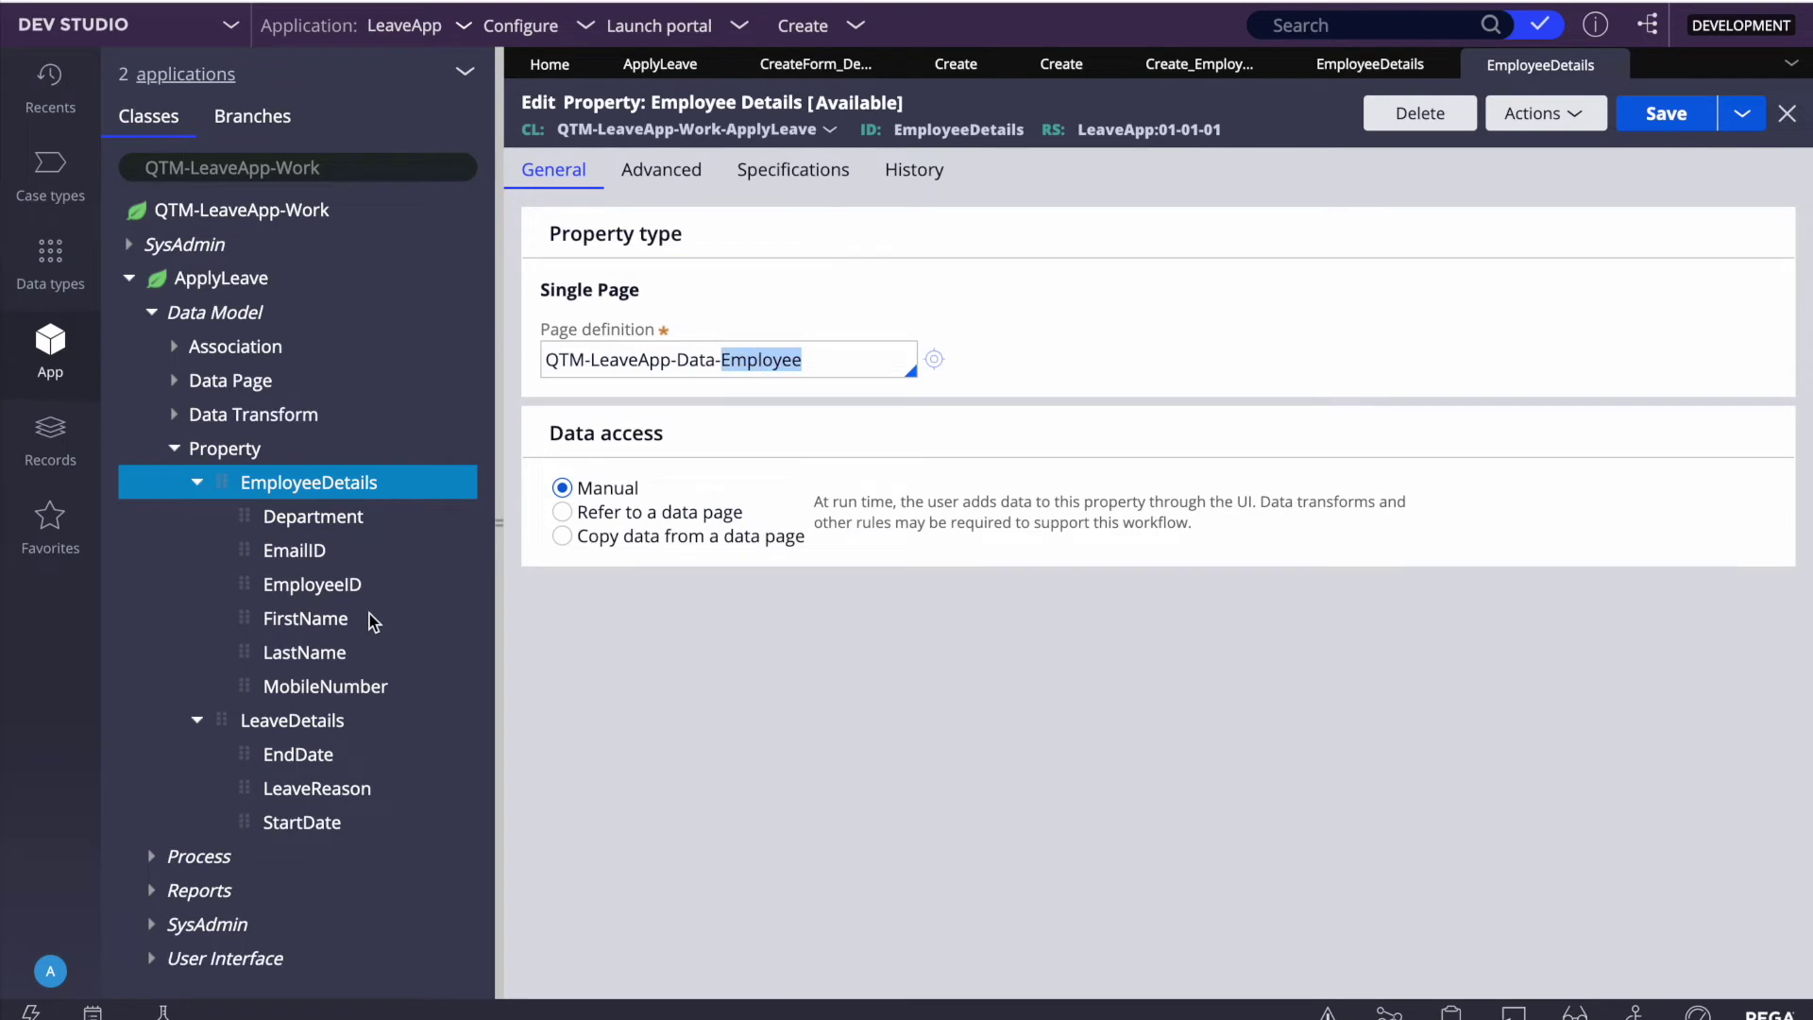
scroll(374, 621, down, 1)
click(269, 660)
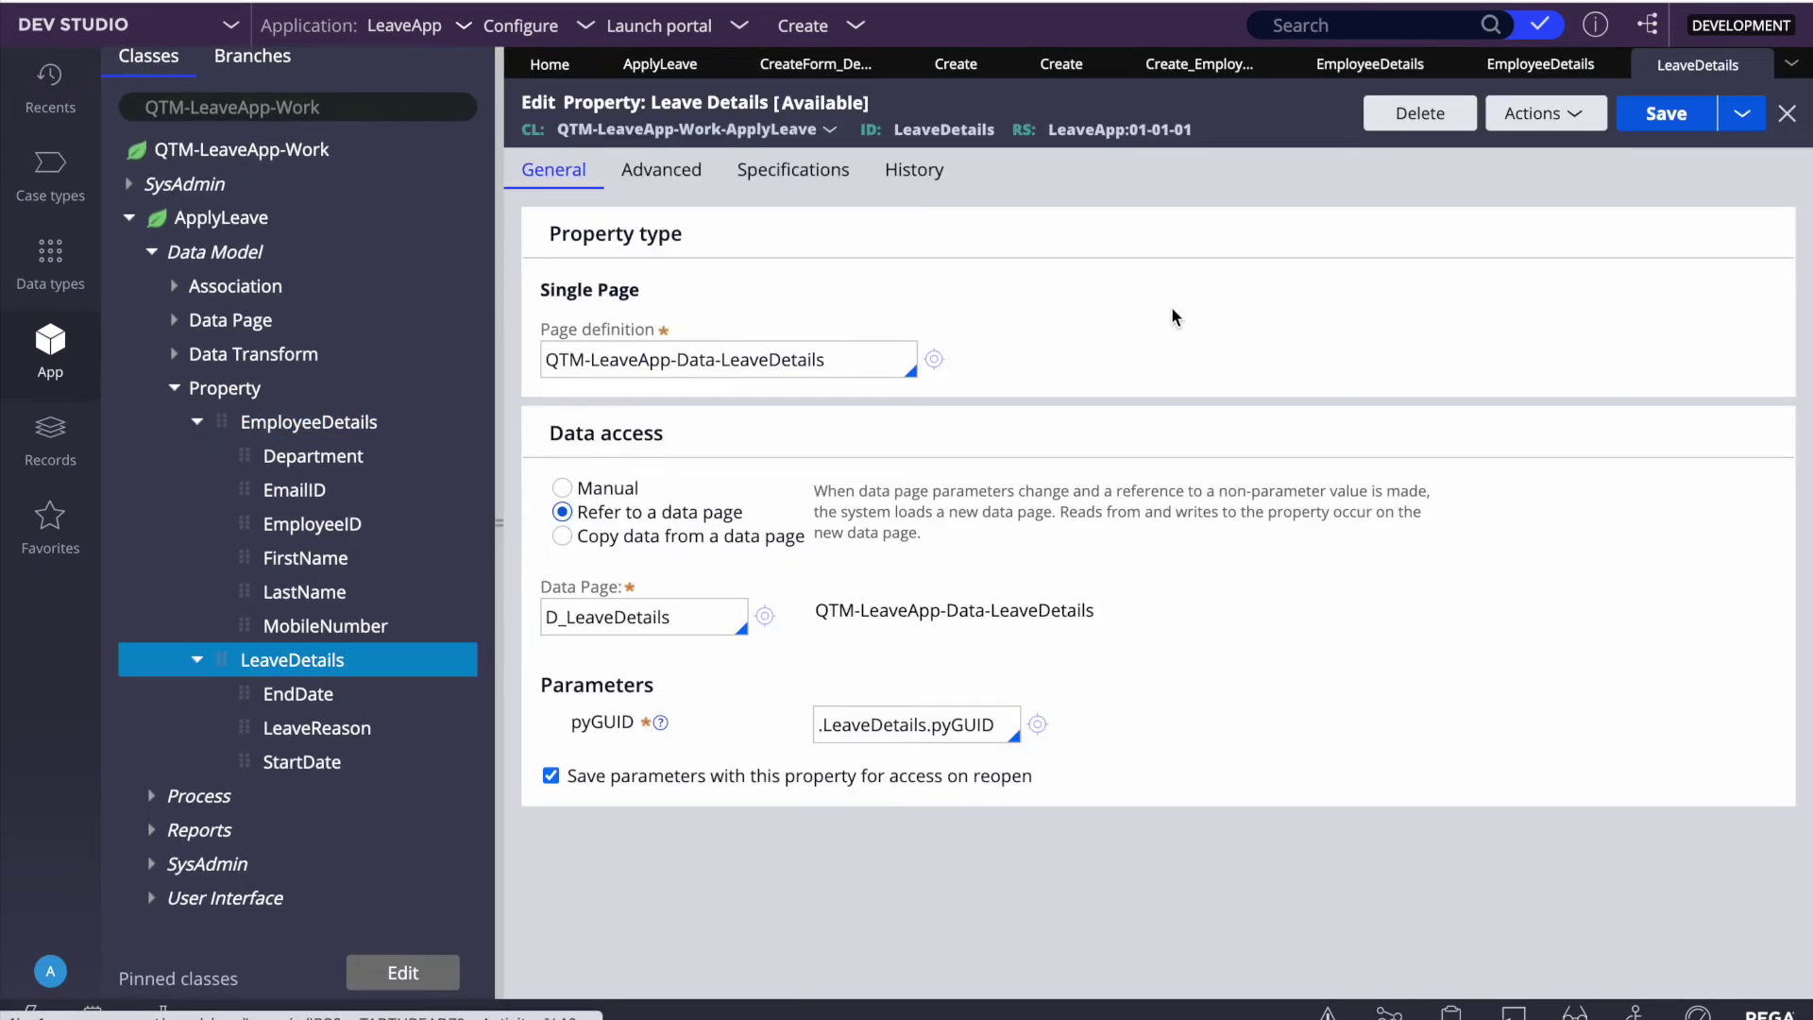
click(562, 487)
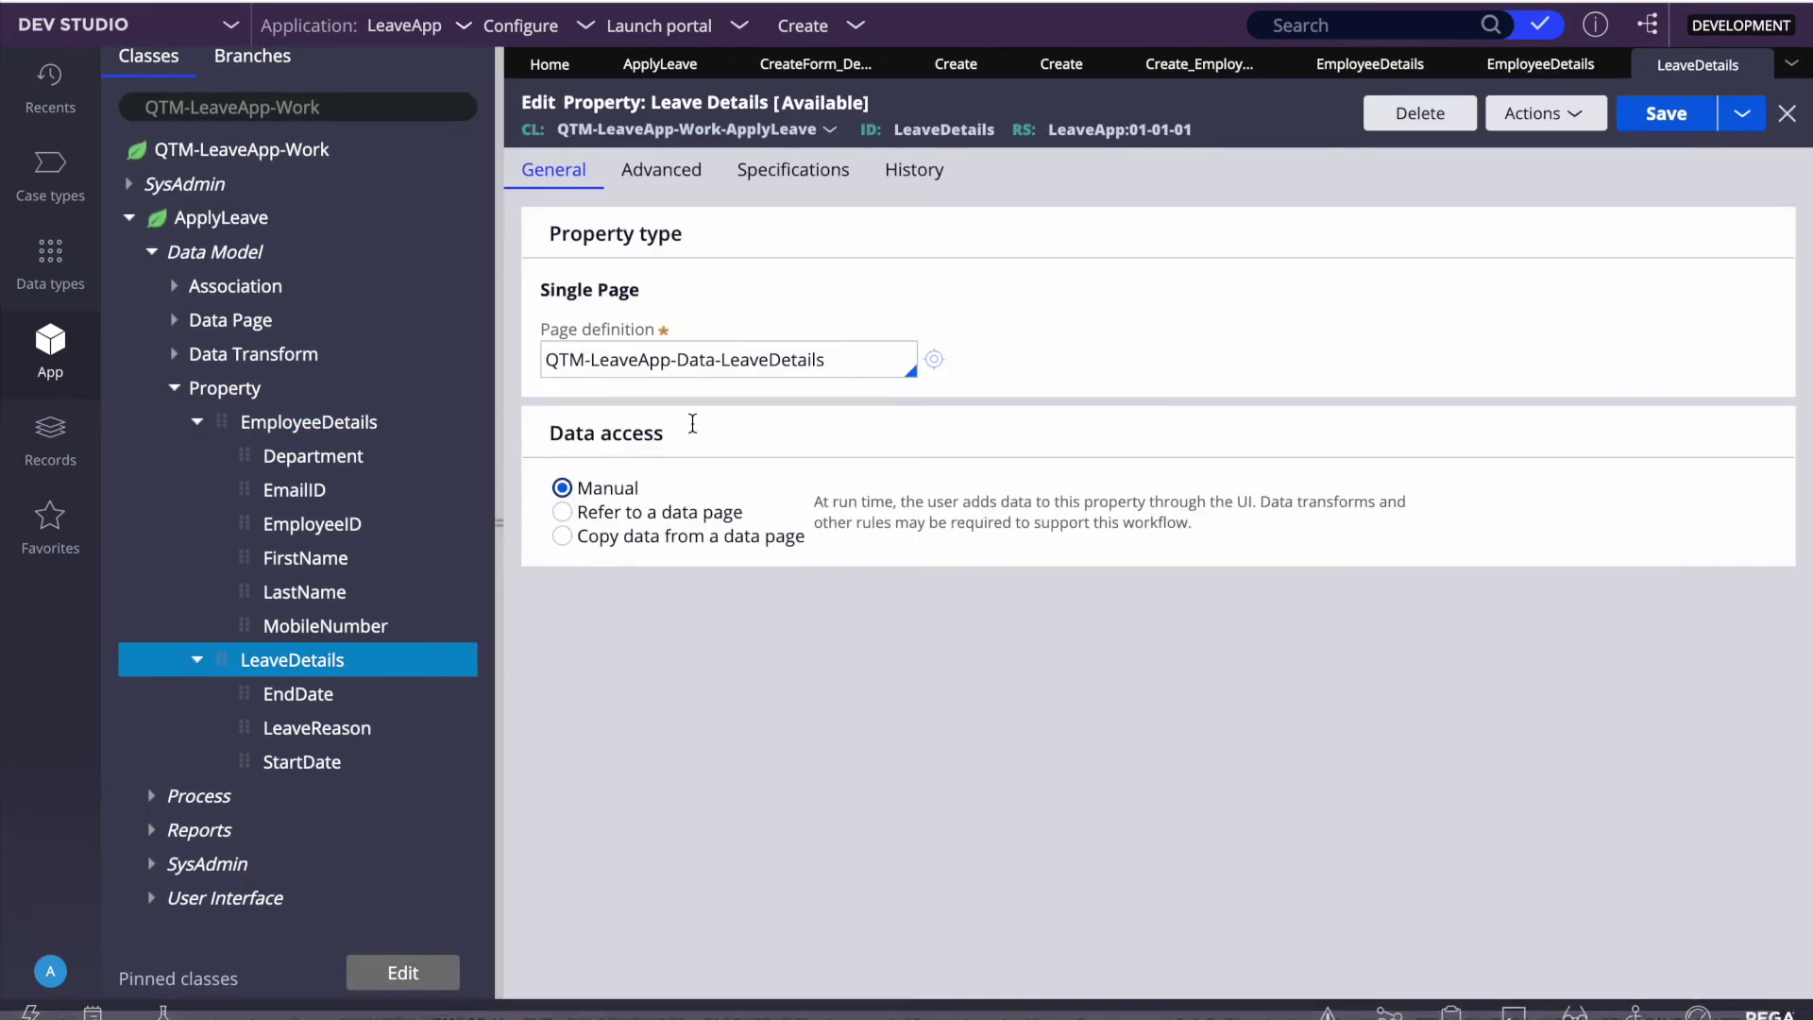
click(1668, 131)
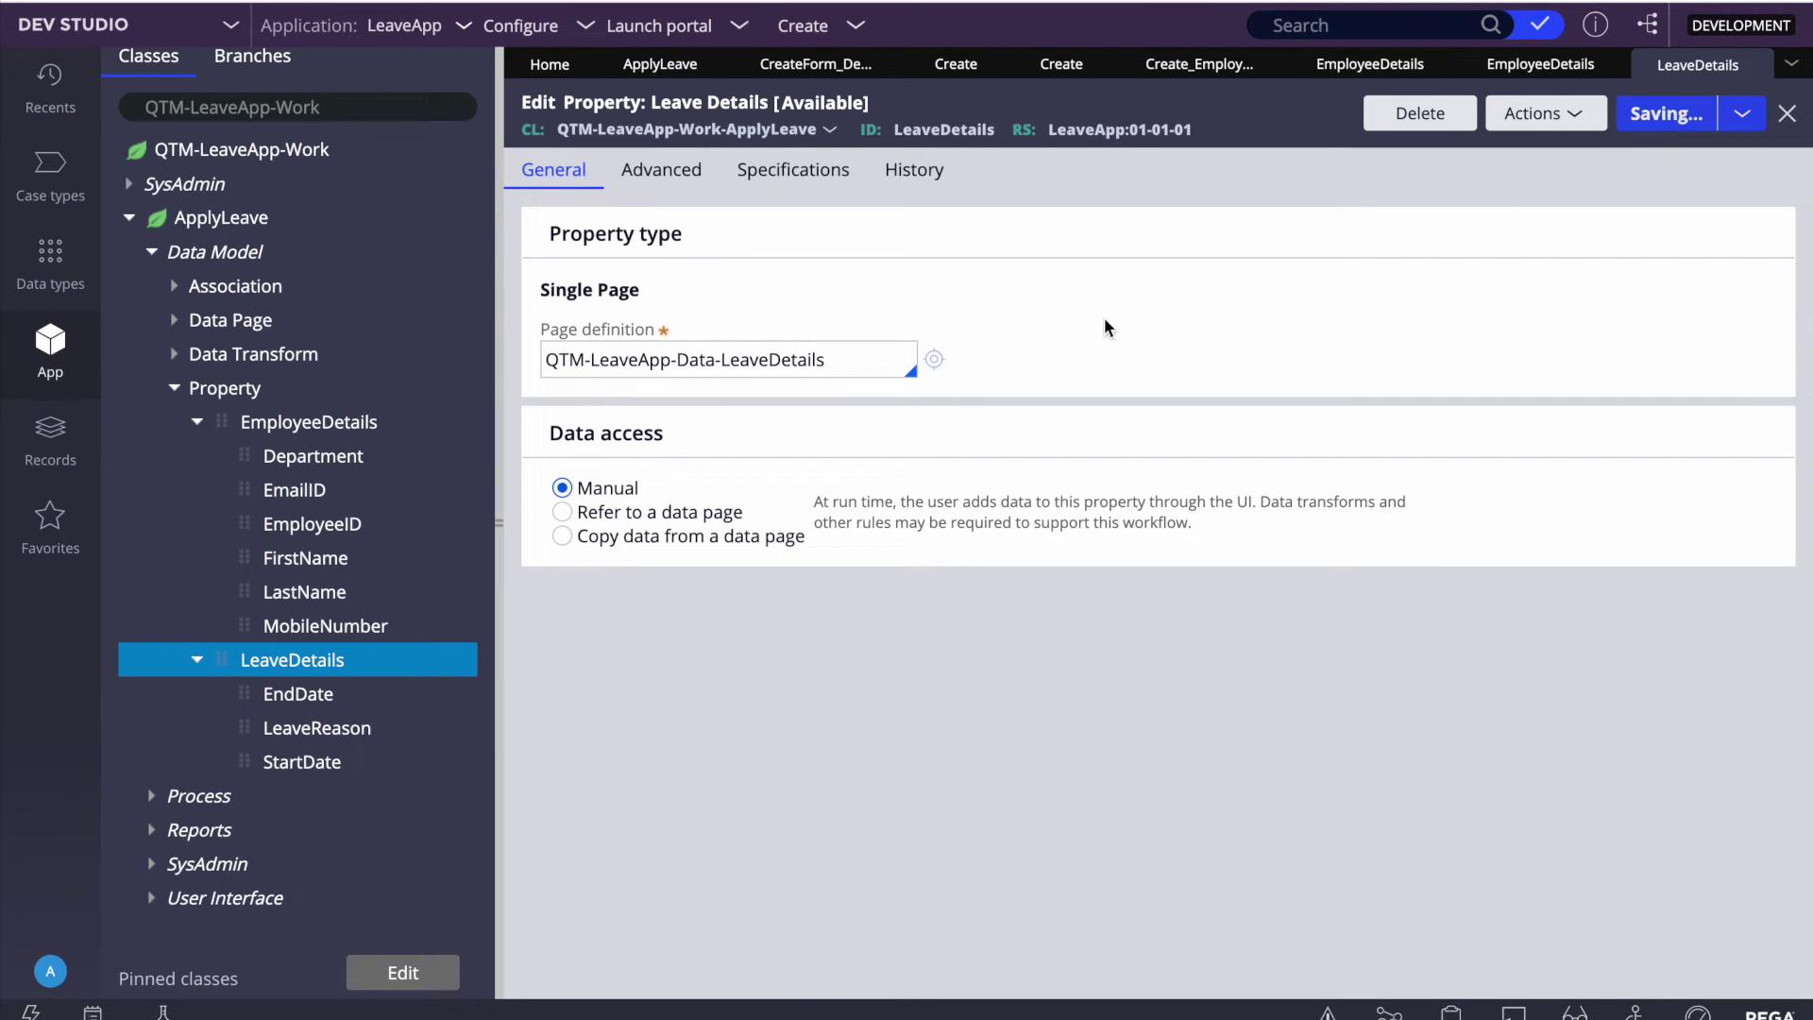
double_click(781, 361)
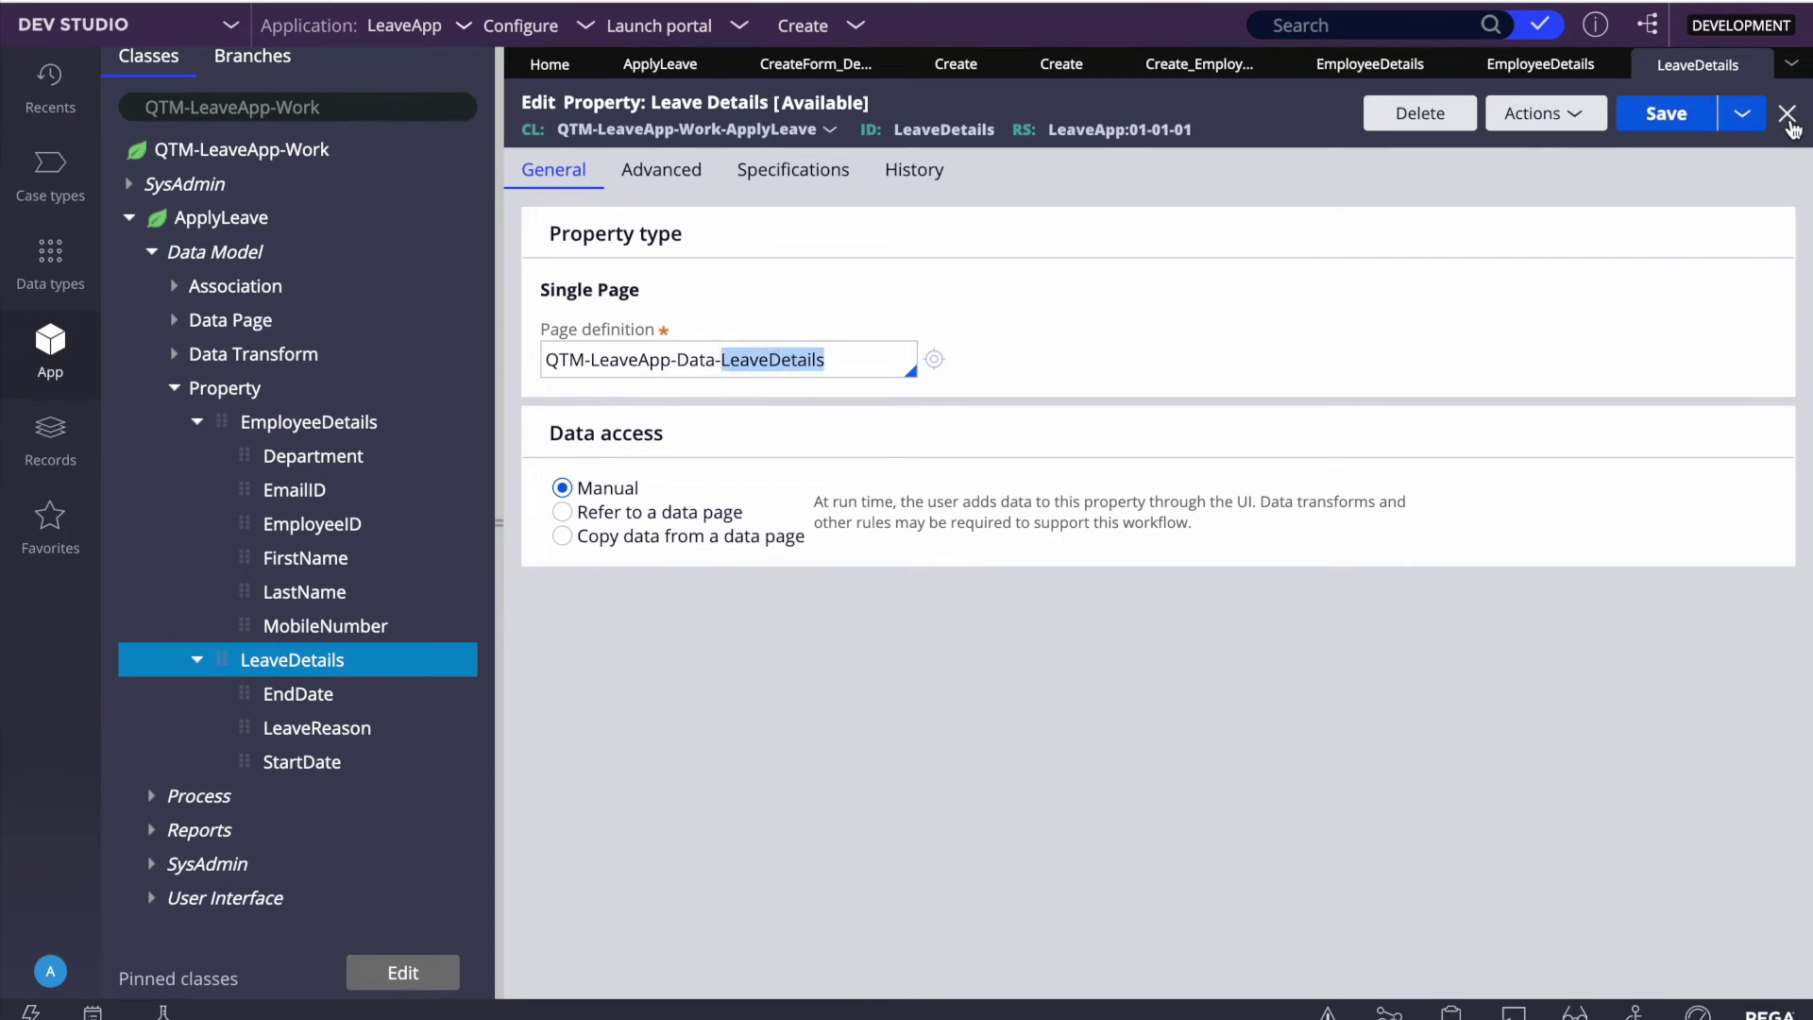
Step: Open the Create flow action, its Enter Employee Details section, and the embedded cell's properties
click(957, 74)
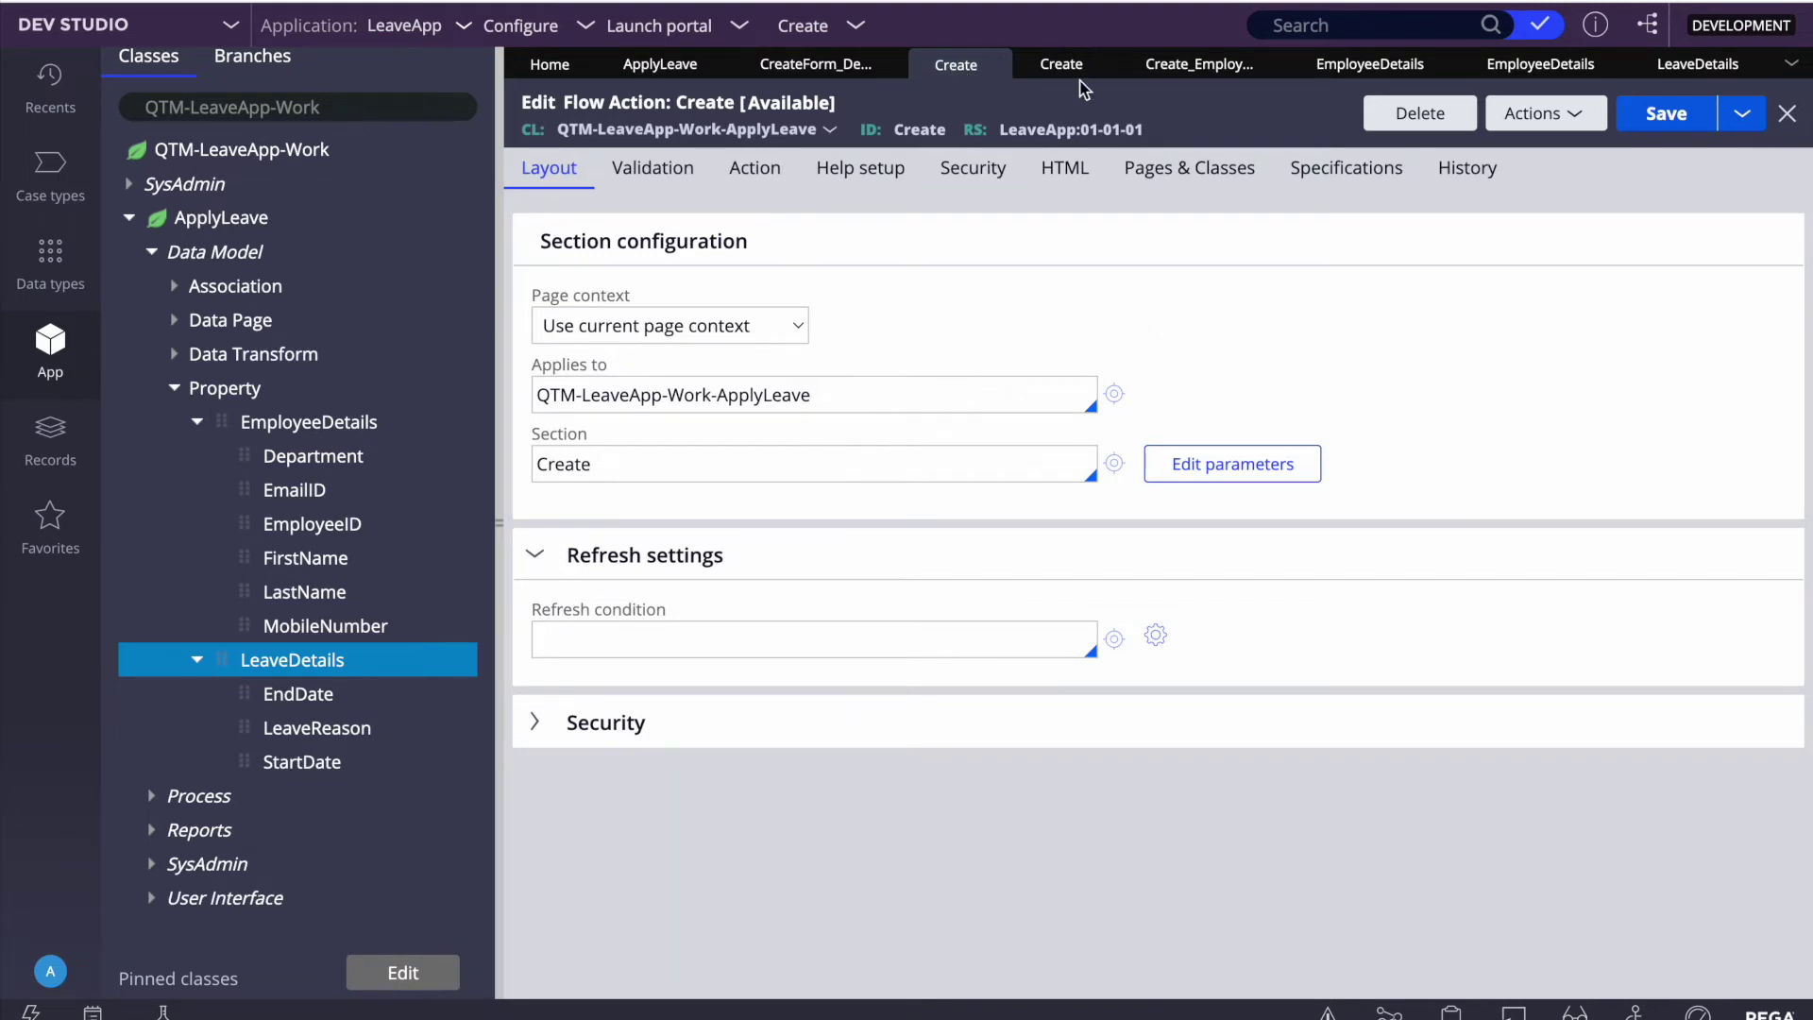
click(1061, 66)
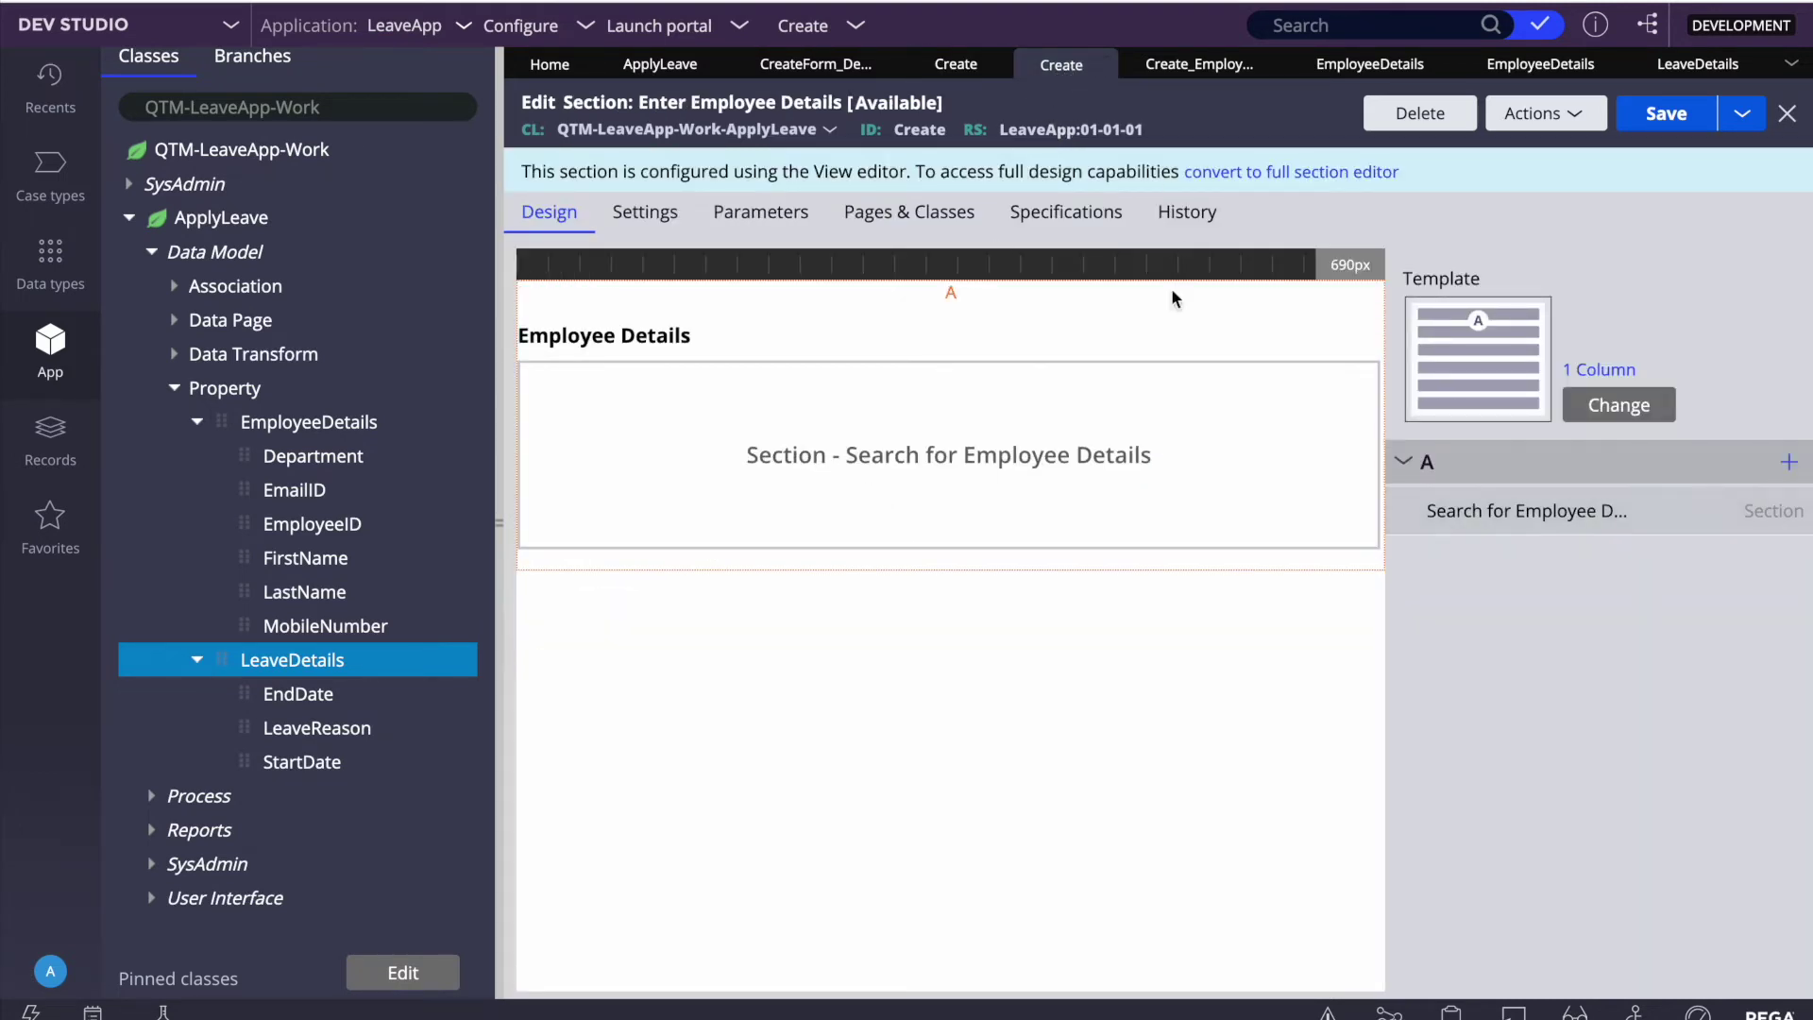
double_click(920, 456)
scroll(1085, 572, down, 3)
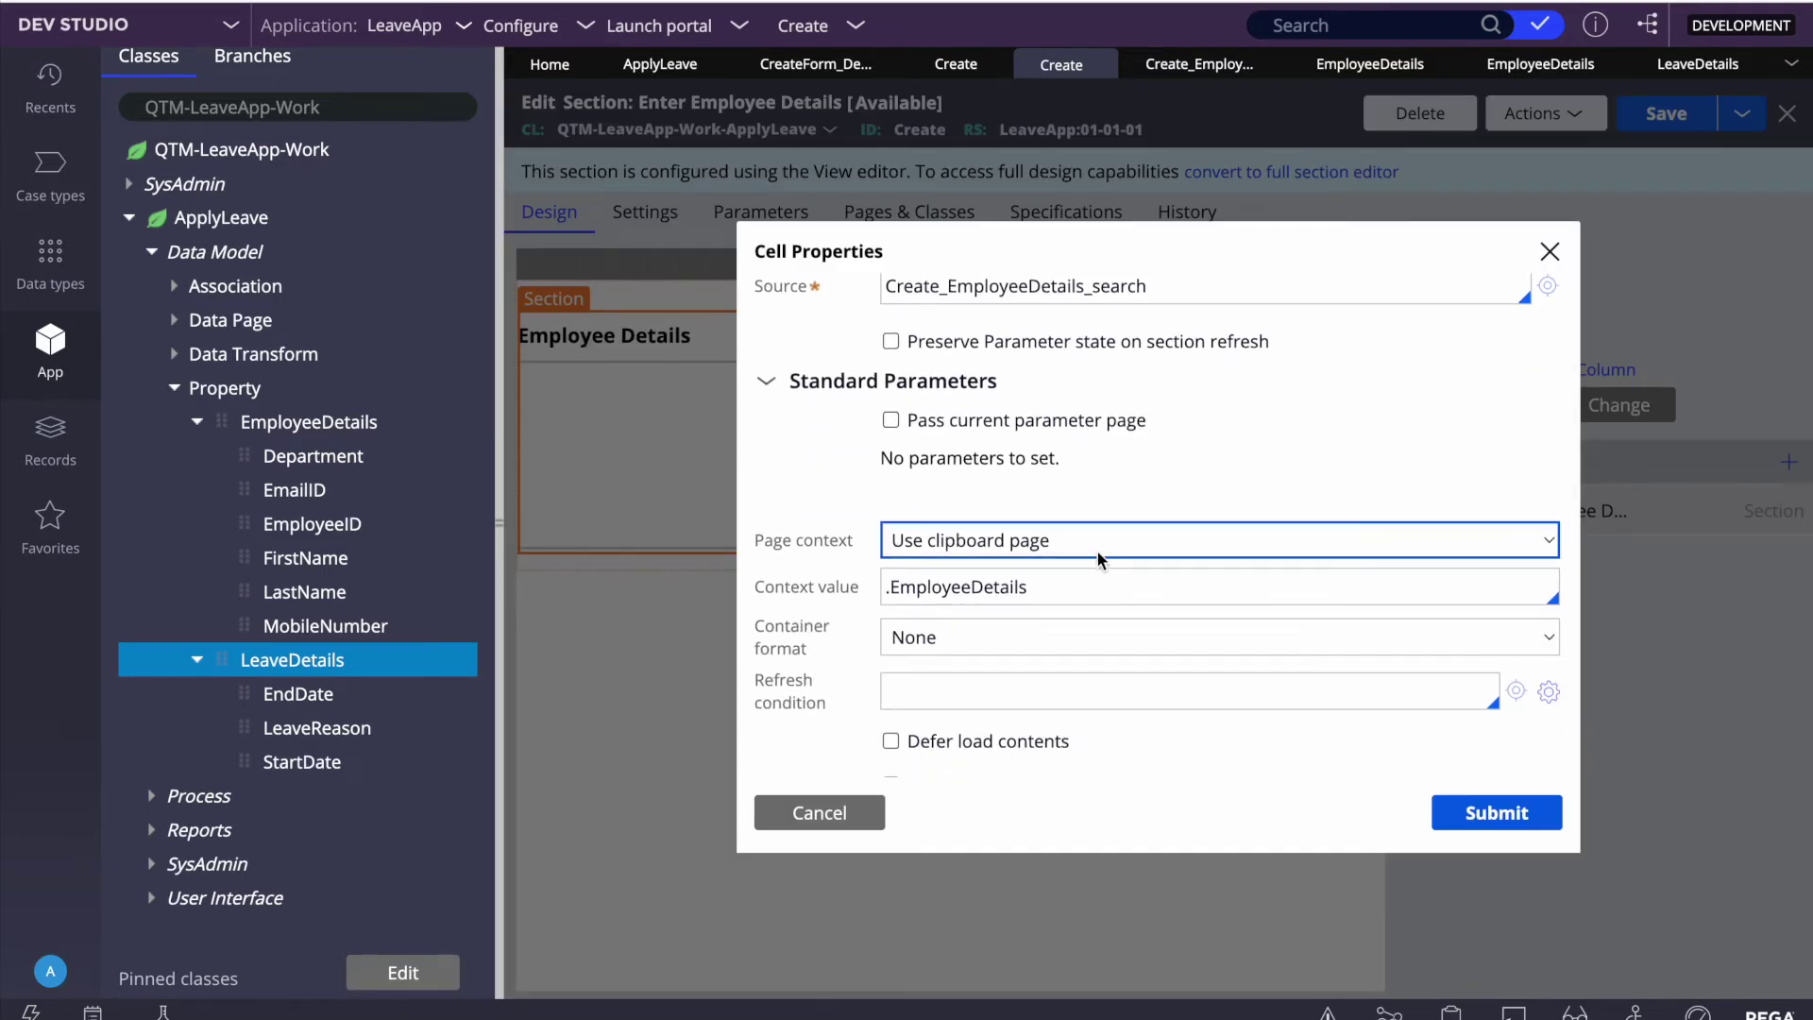
scroll(1107, 557, up, 1)
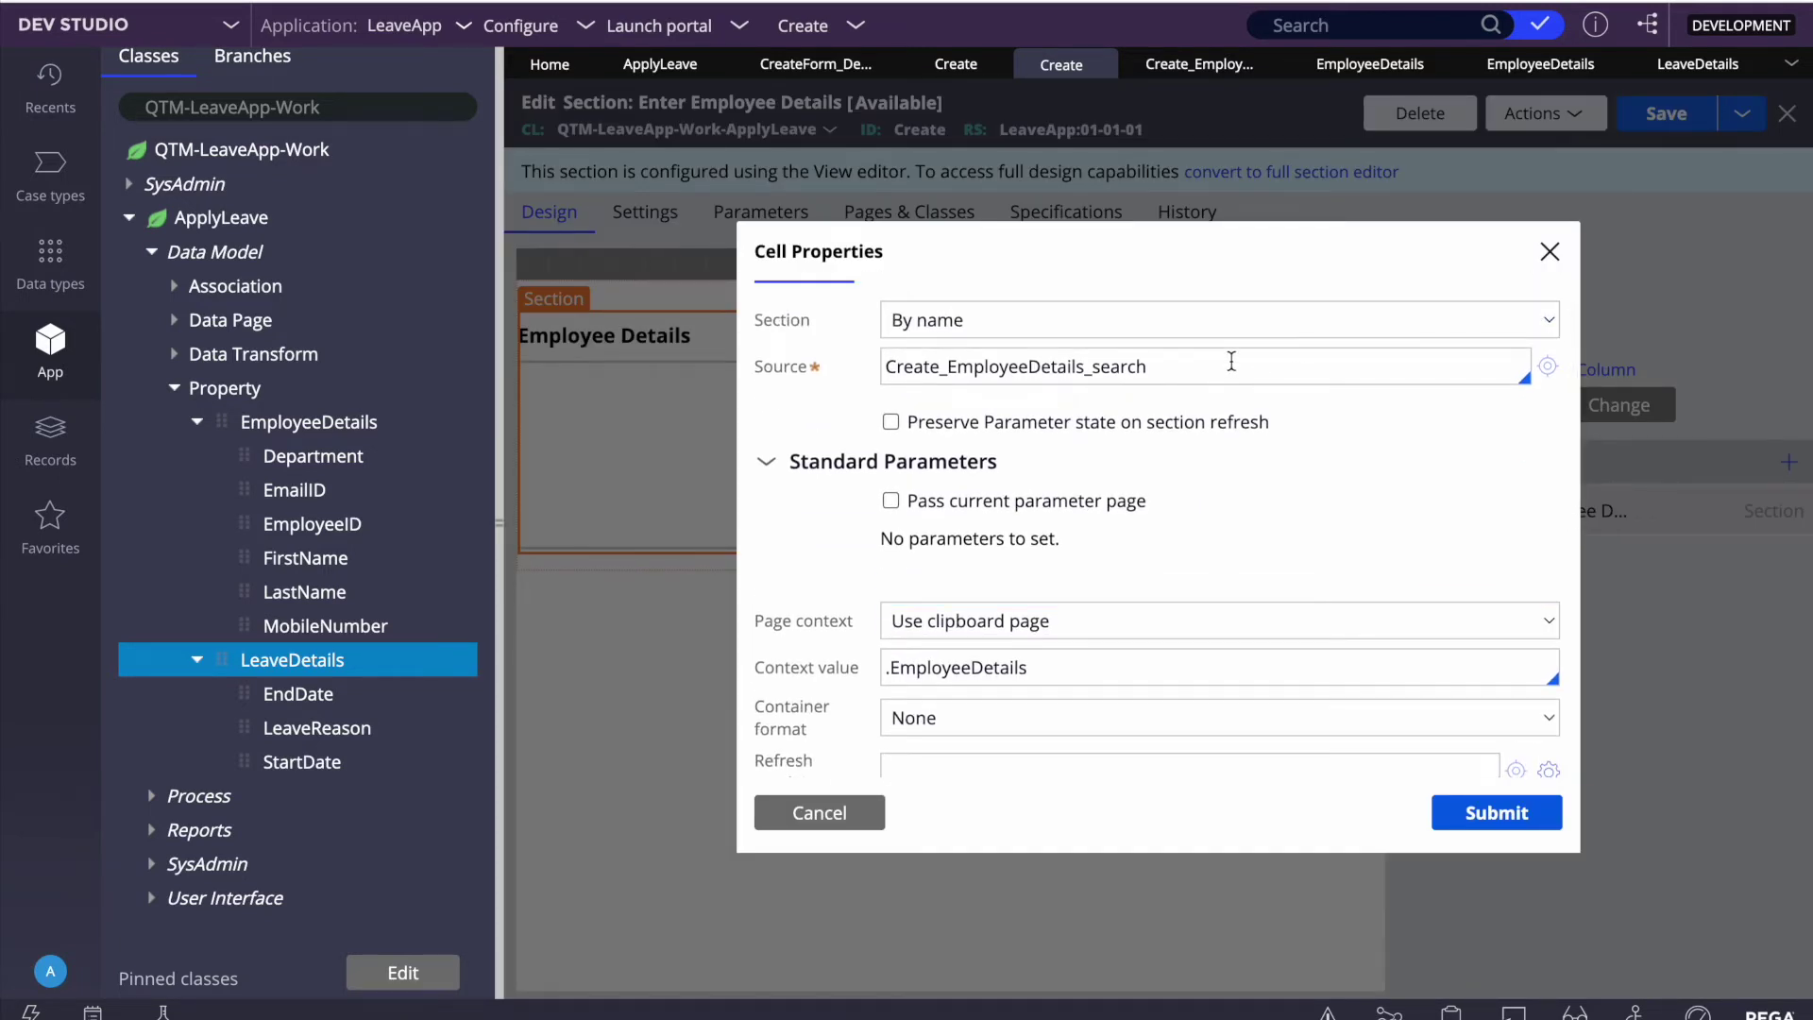
Step: Check the .EmployeeDetails context, open the Create_EmployeeDetails_search source section, then cancel the cell properties
double_click(1180, 369)
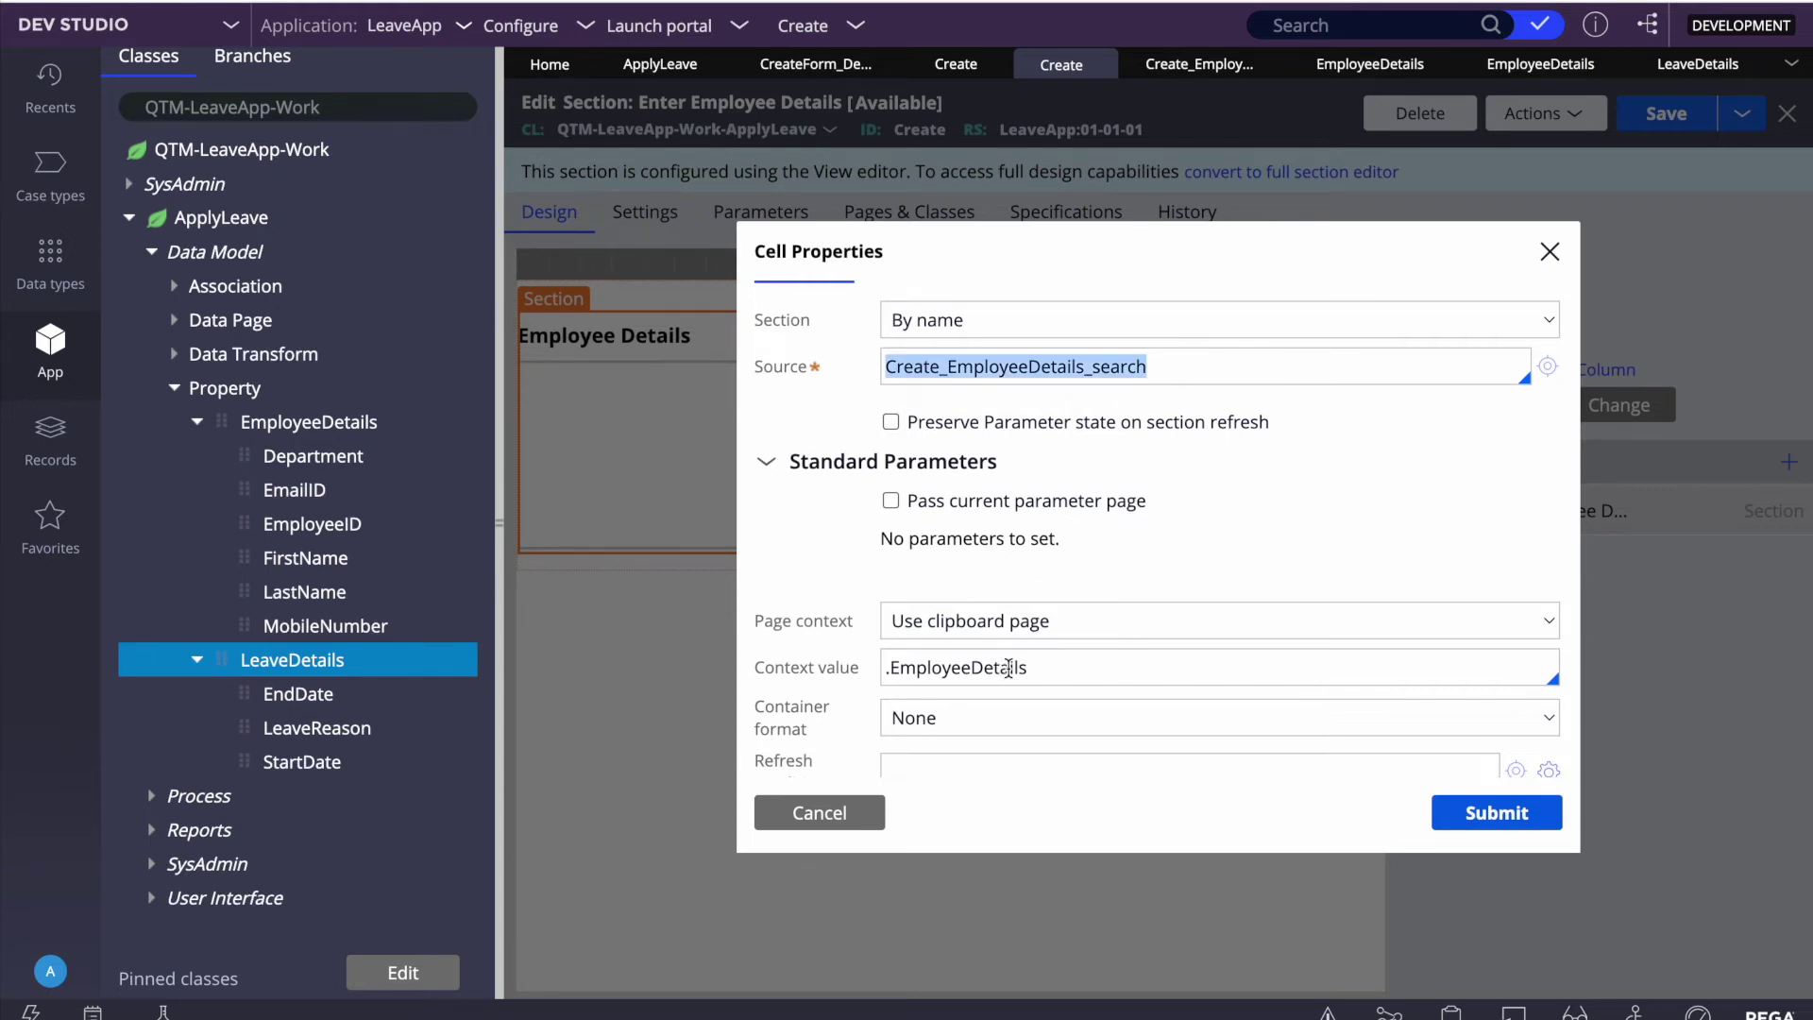
triple_click(969, 664)
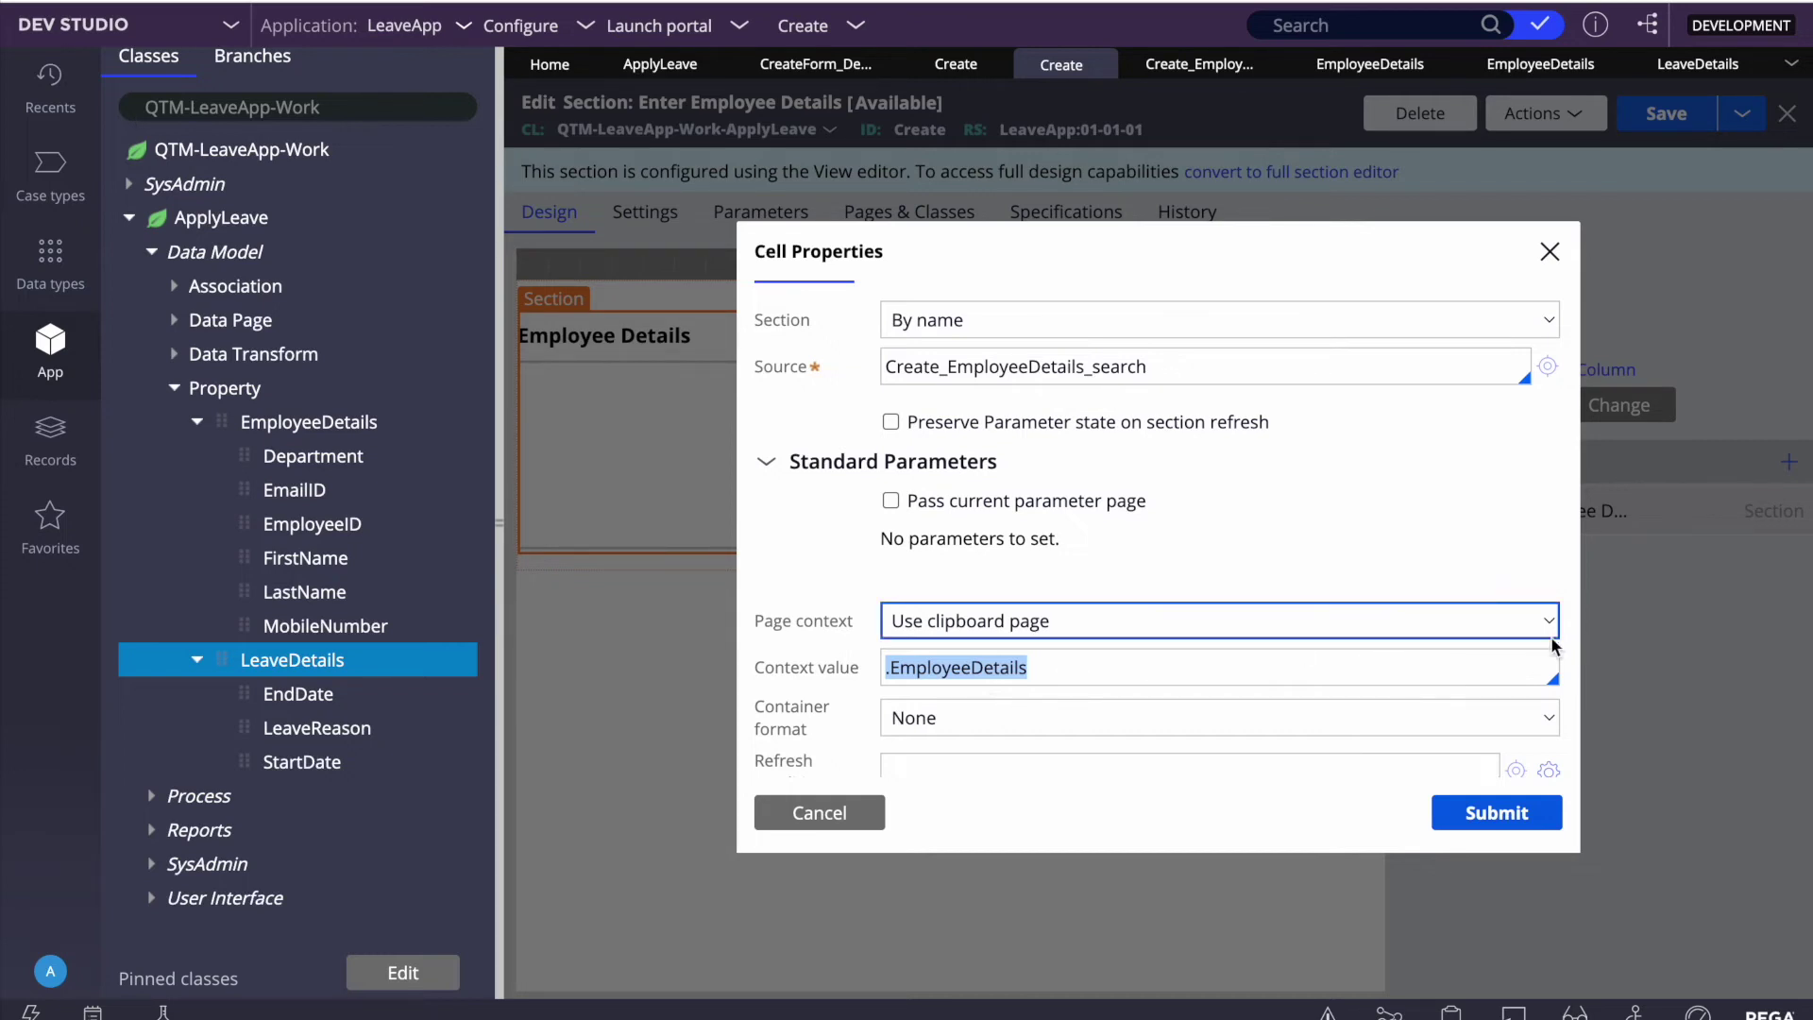
scroll(935, 643, down, 1)
scroll(935, 642, up, 2)
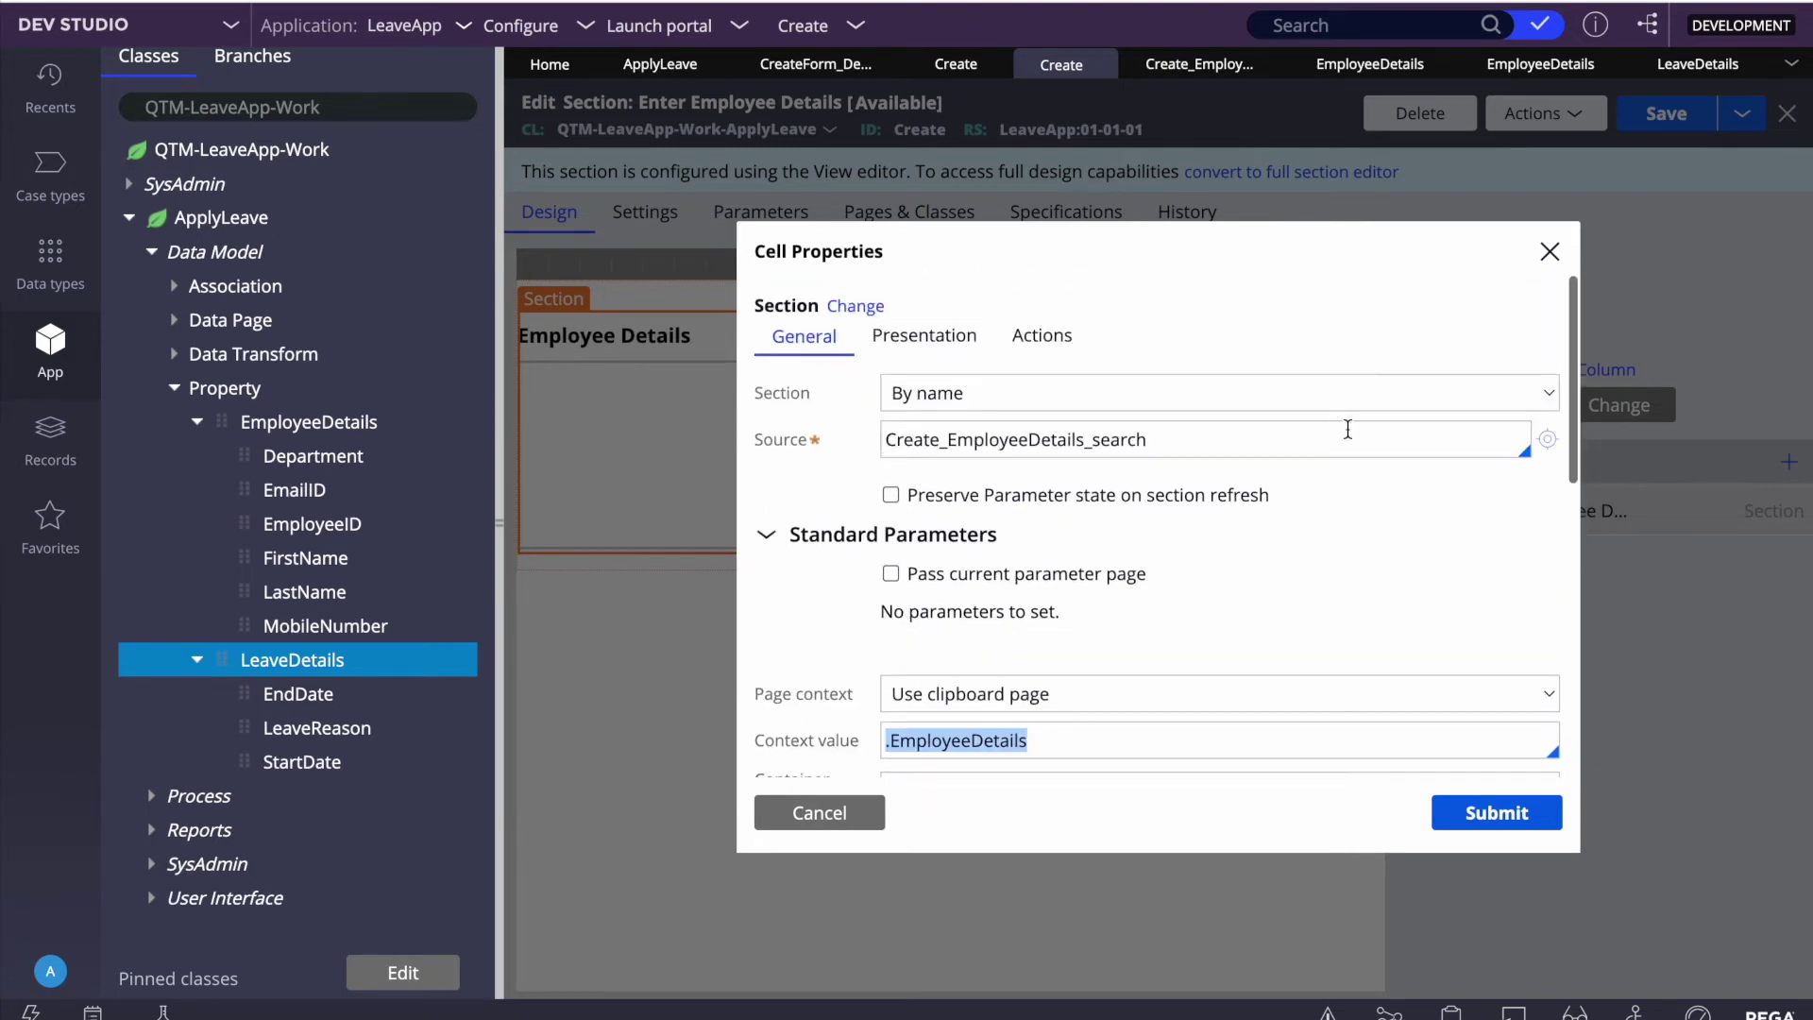
click(1548, 441)
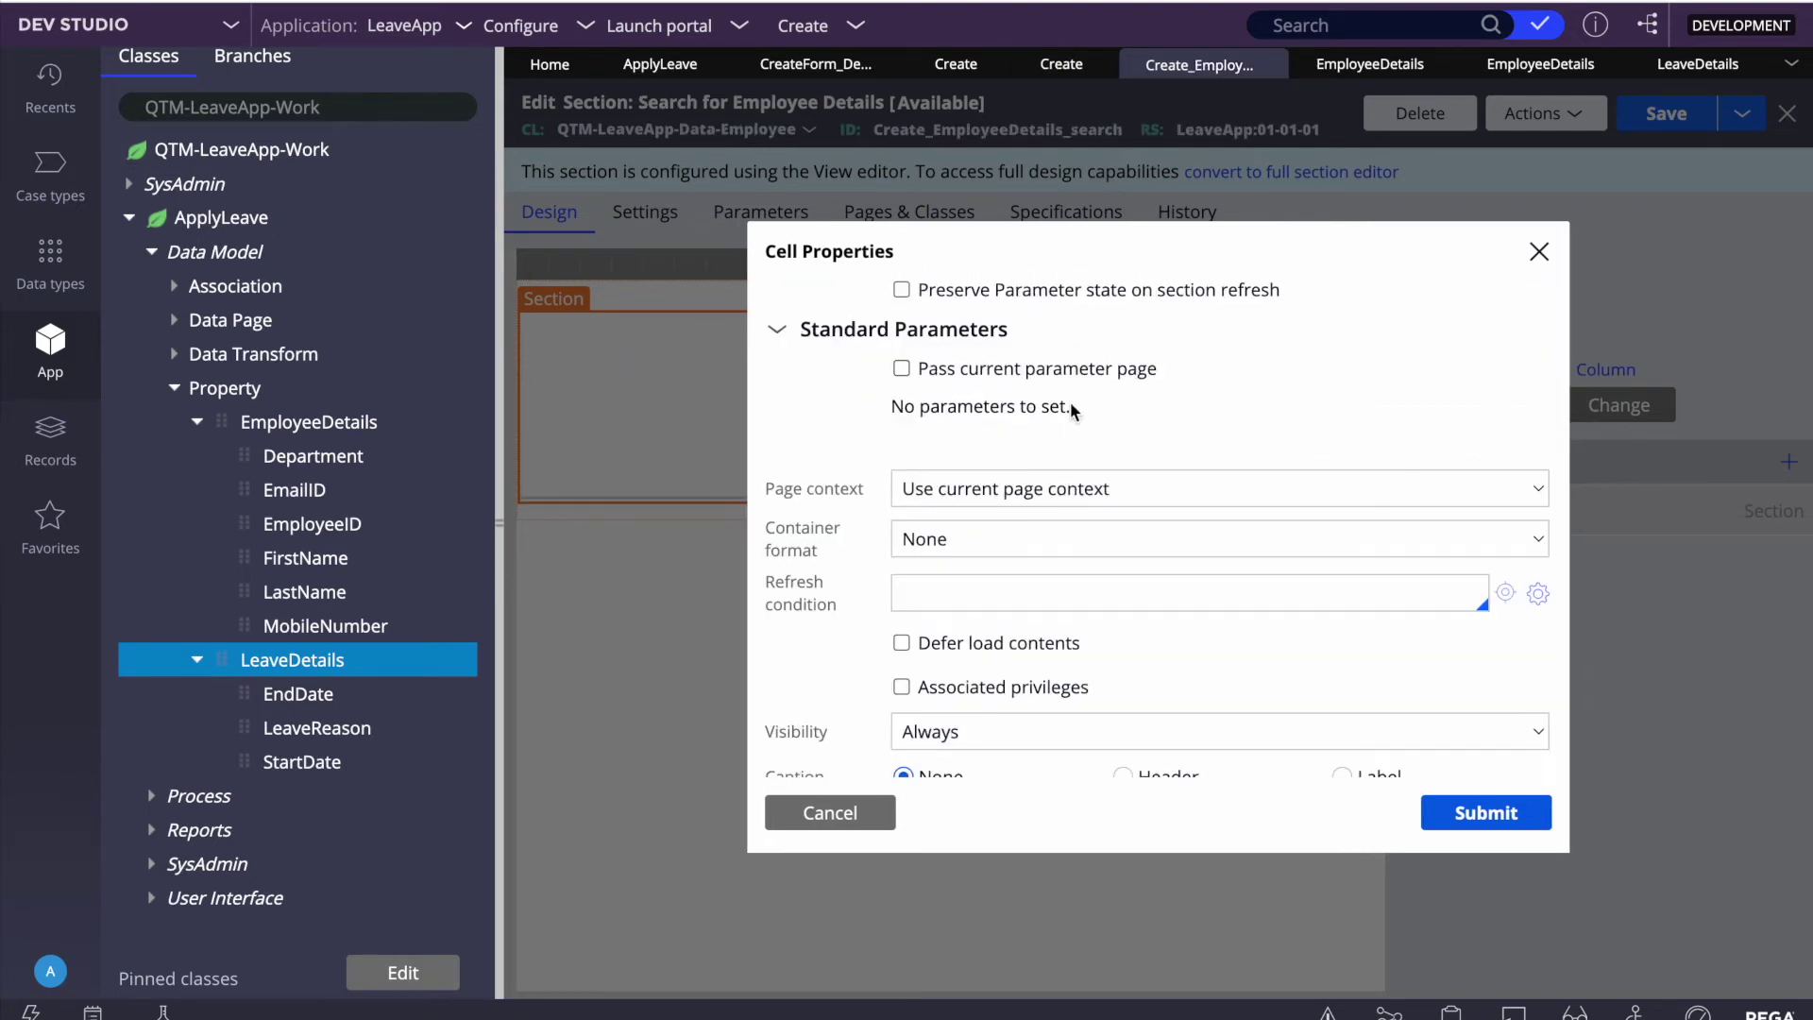
scroll(1064, 566, up, 2)
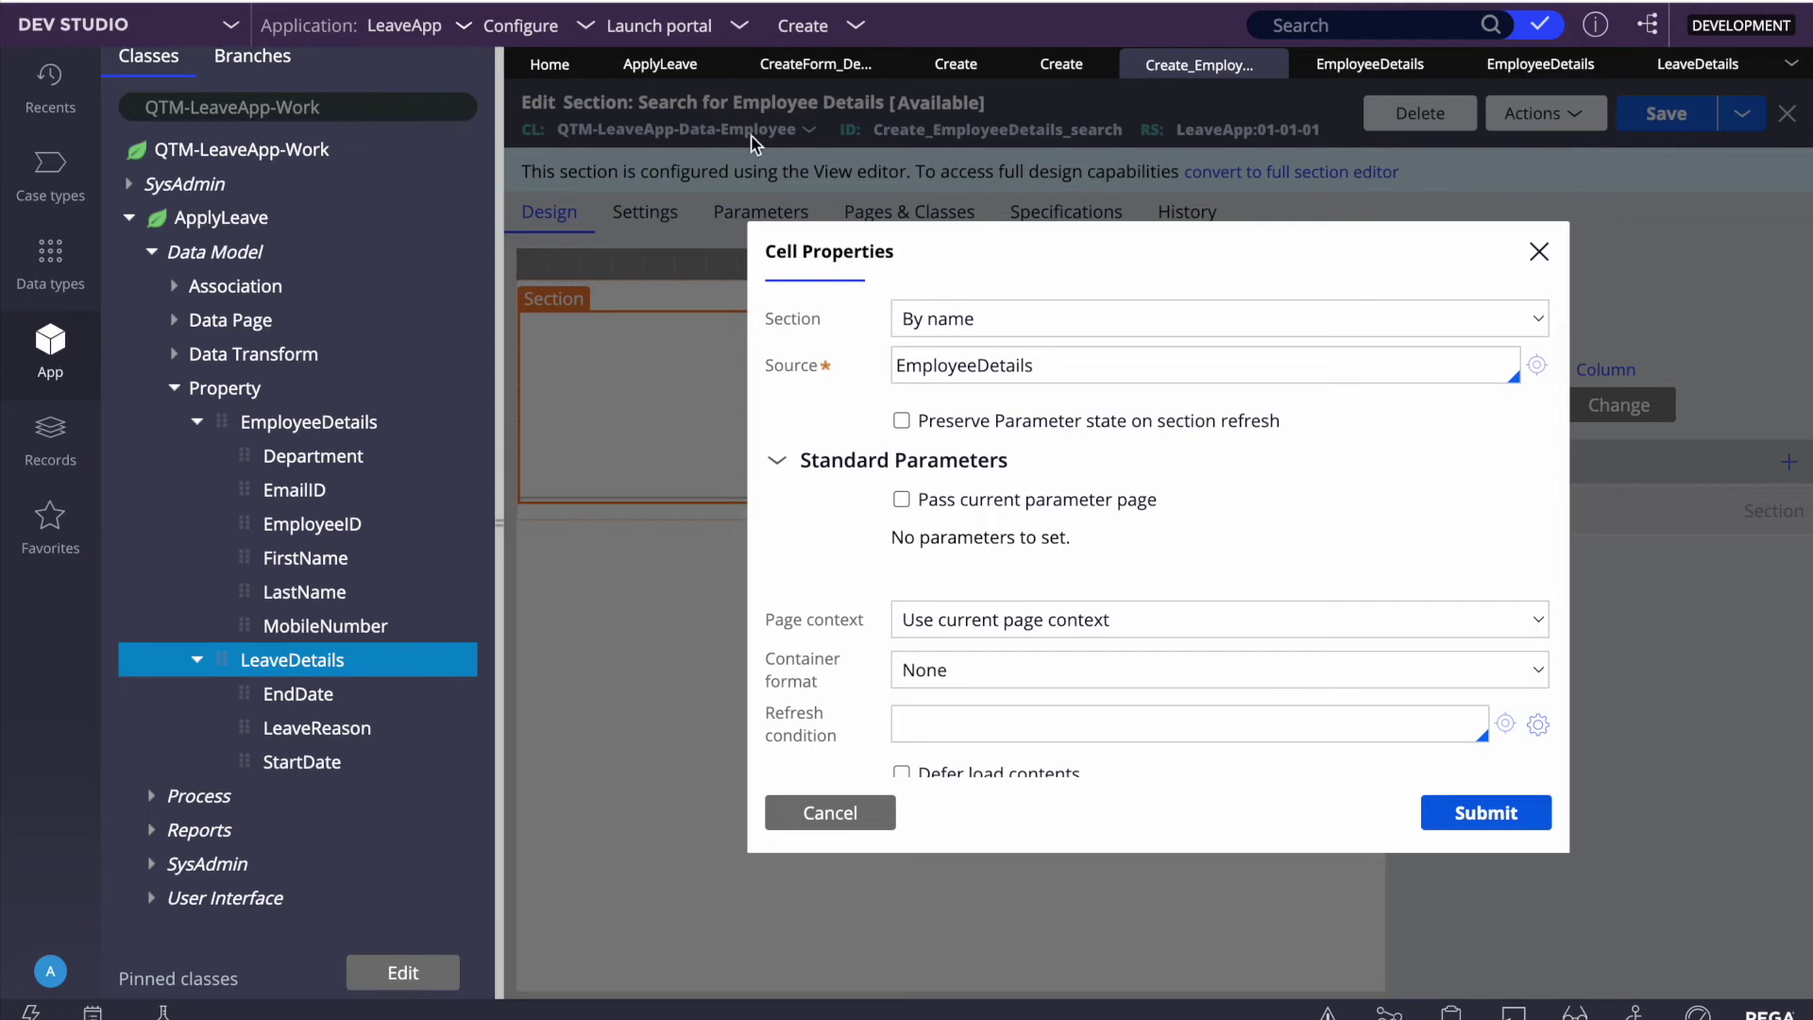
click(820, 813)
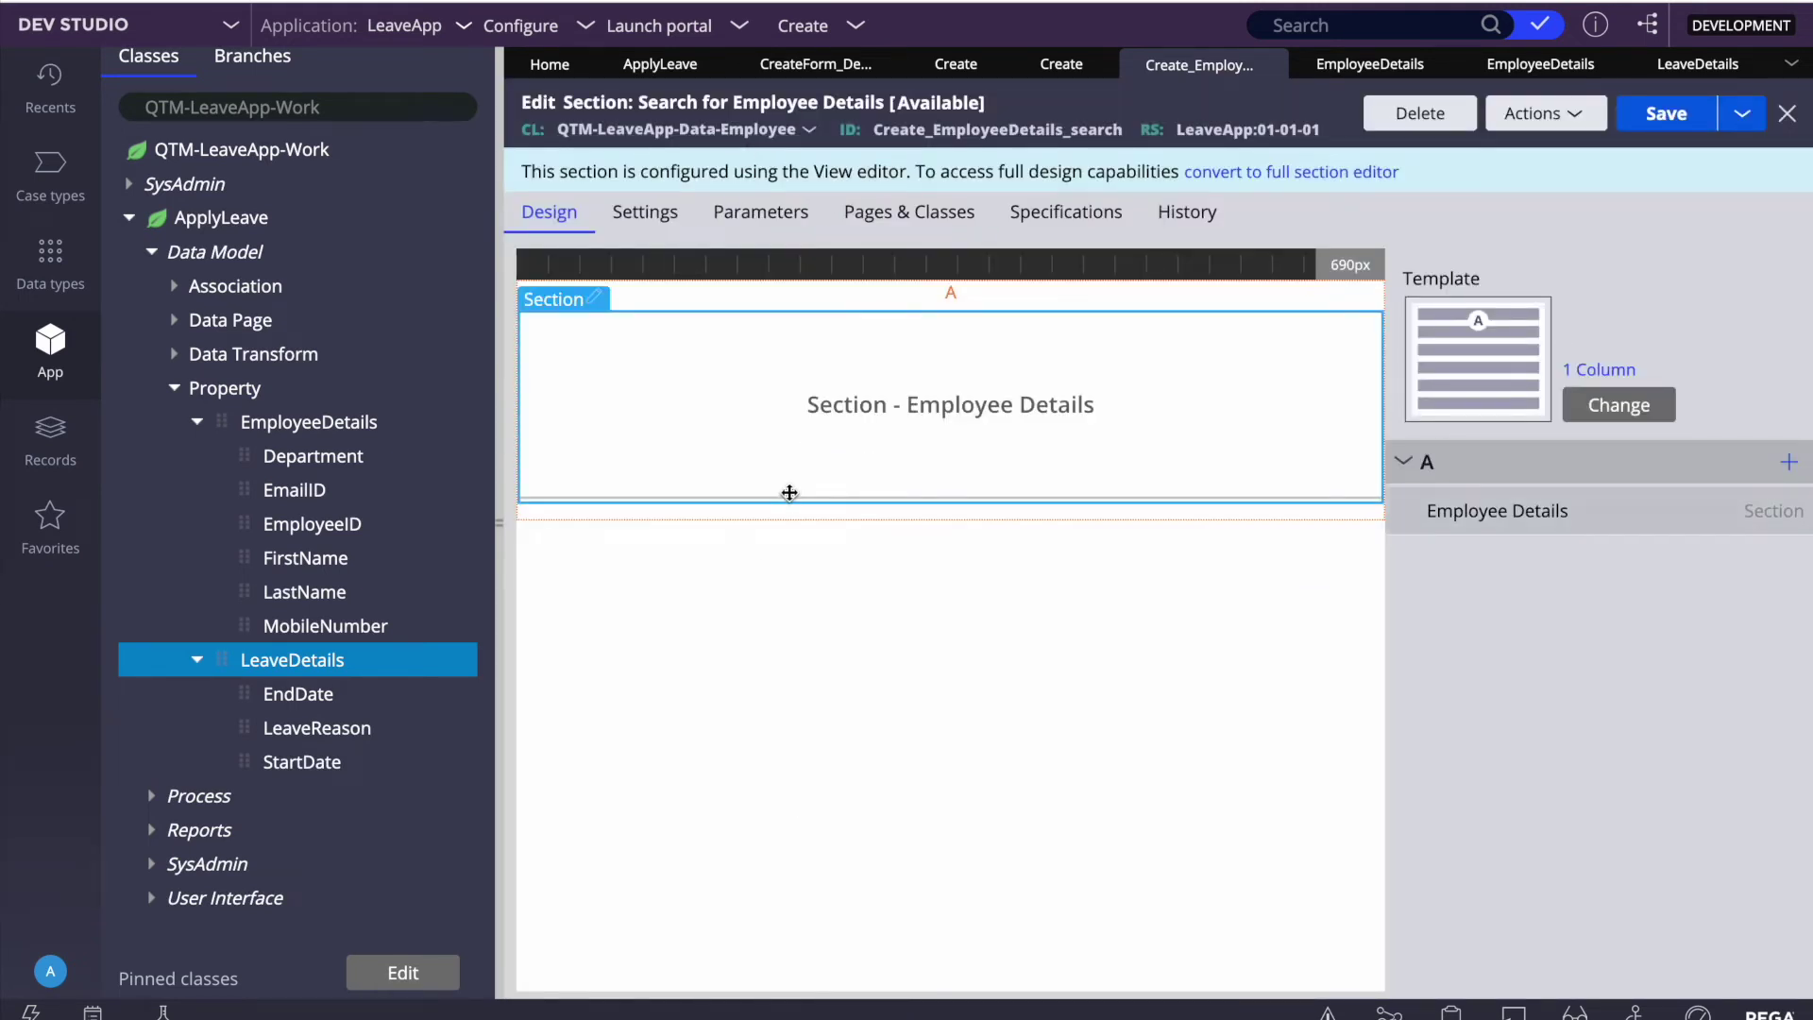
Step: Review Employee Details' six fields, then close the section, property and flow action tabs back to CreateForm_Default
double_click(976, 416)
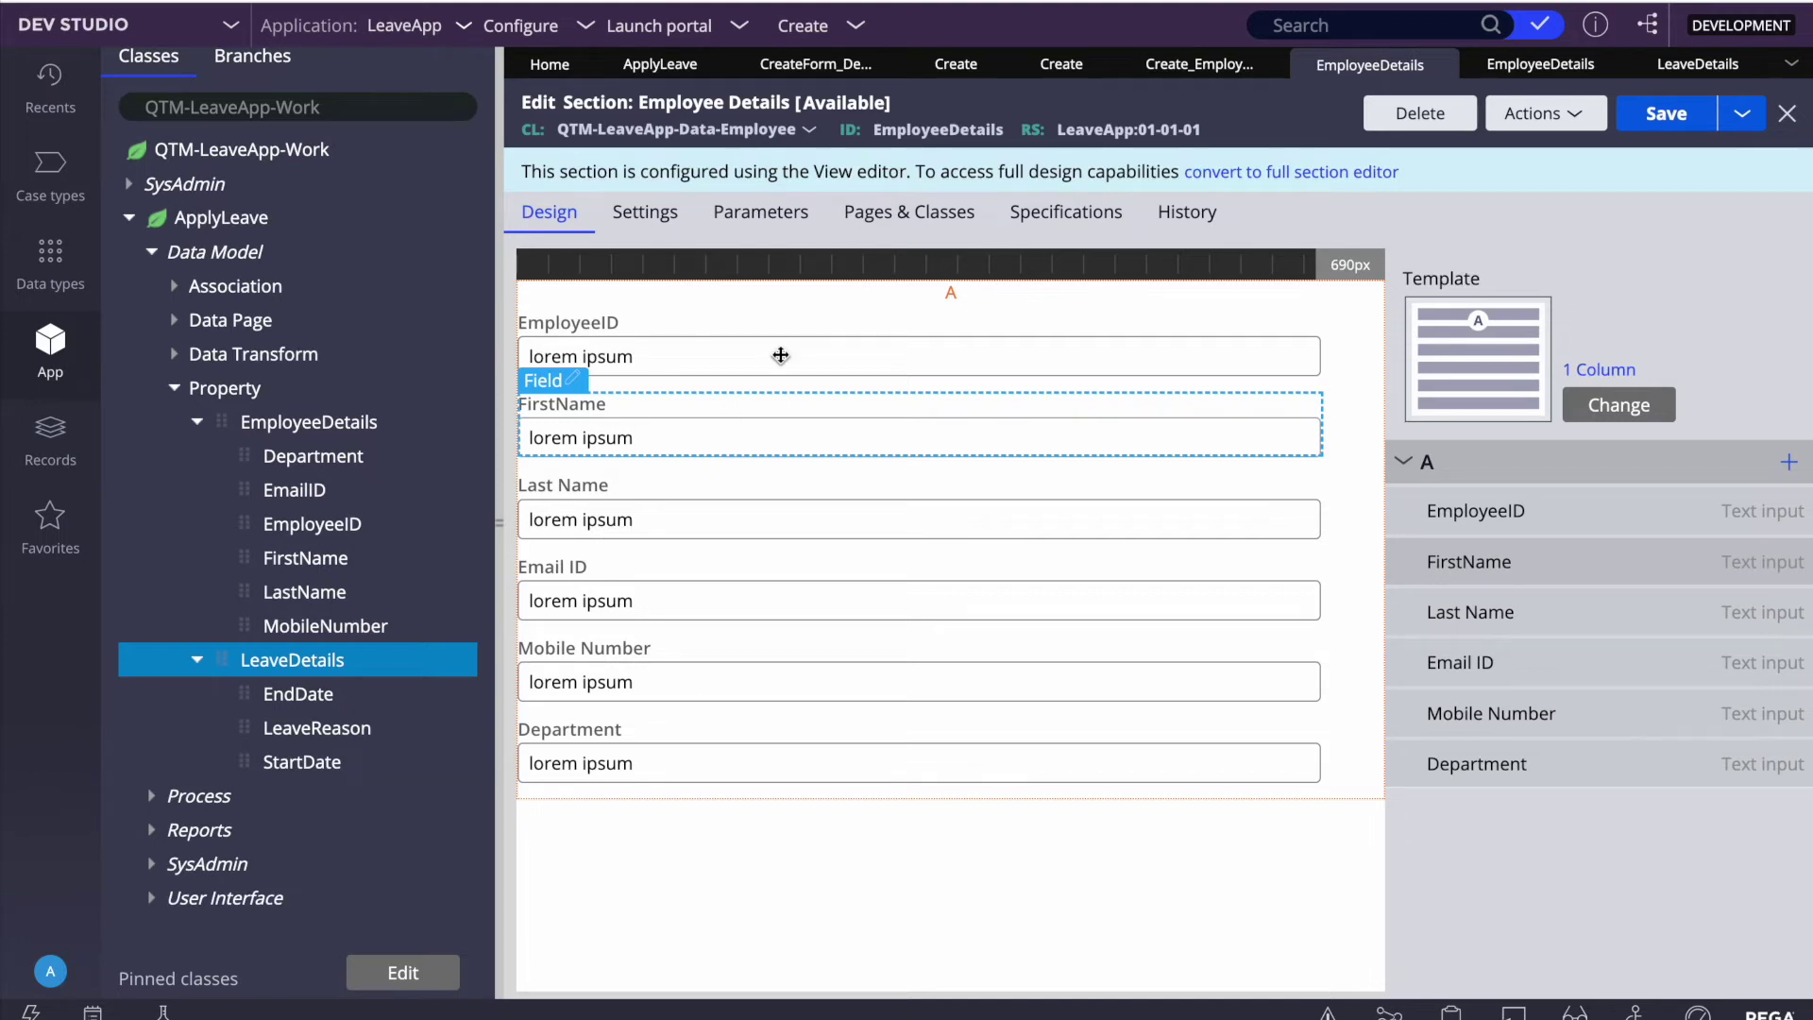
click(1442, 66)
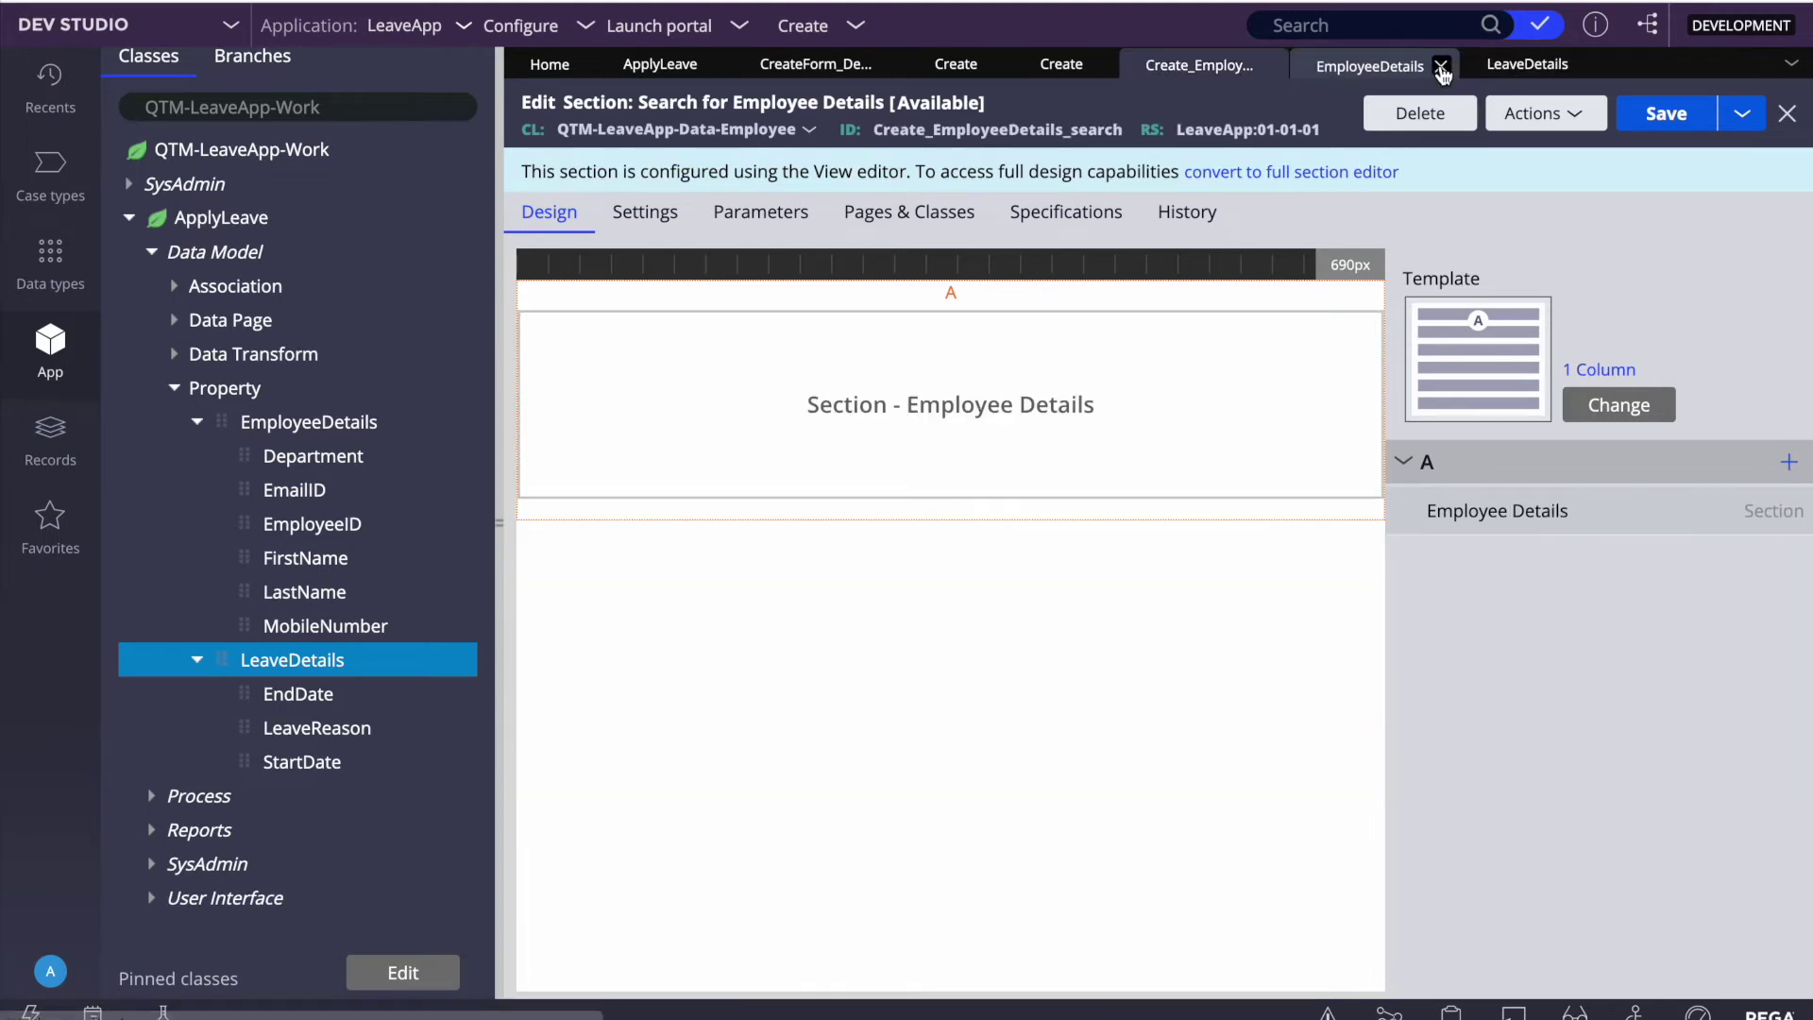
click(1442, 67)
click(1414, 66)
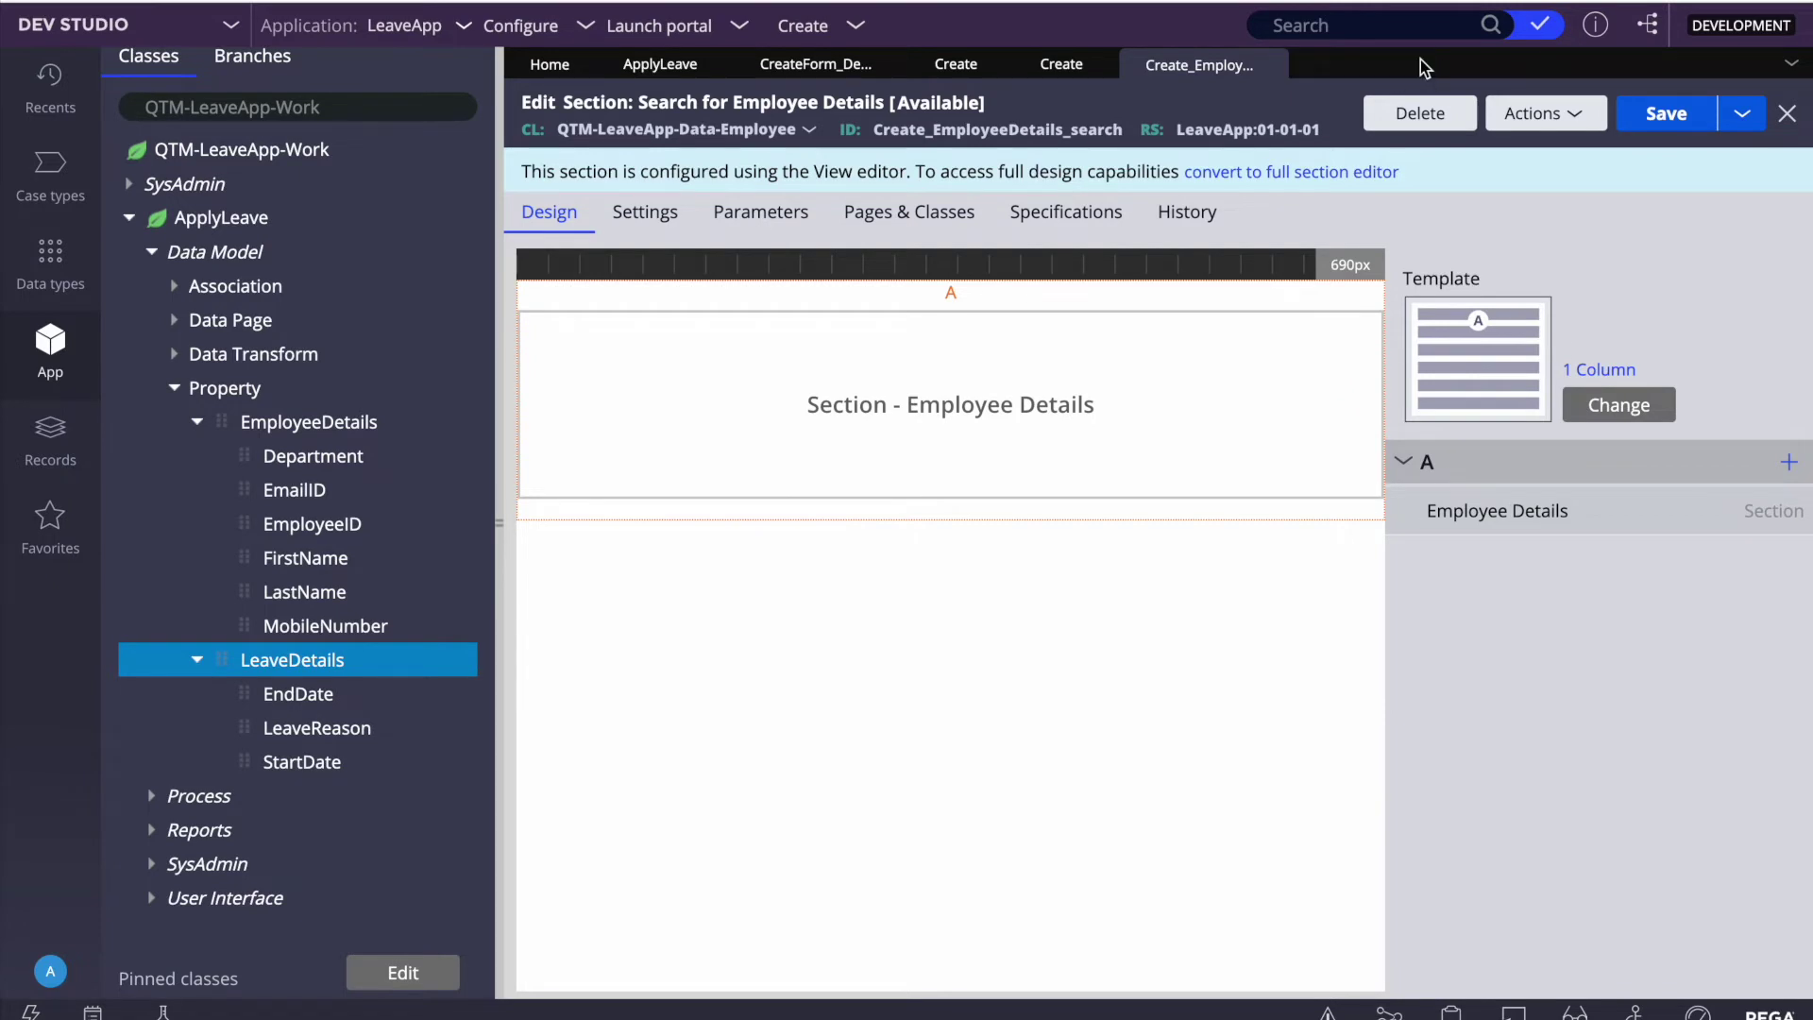
click(1270, 68)
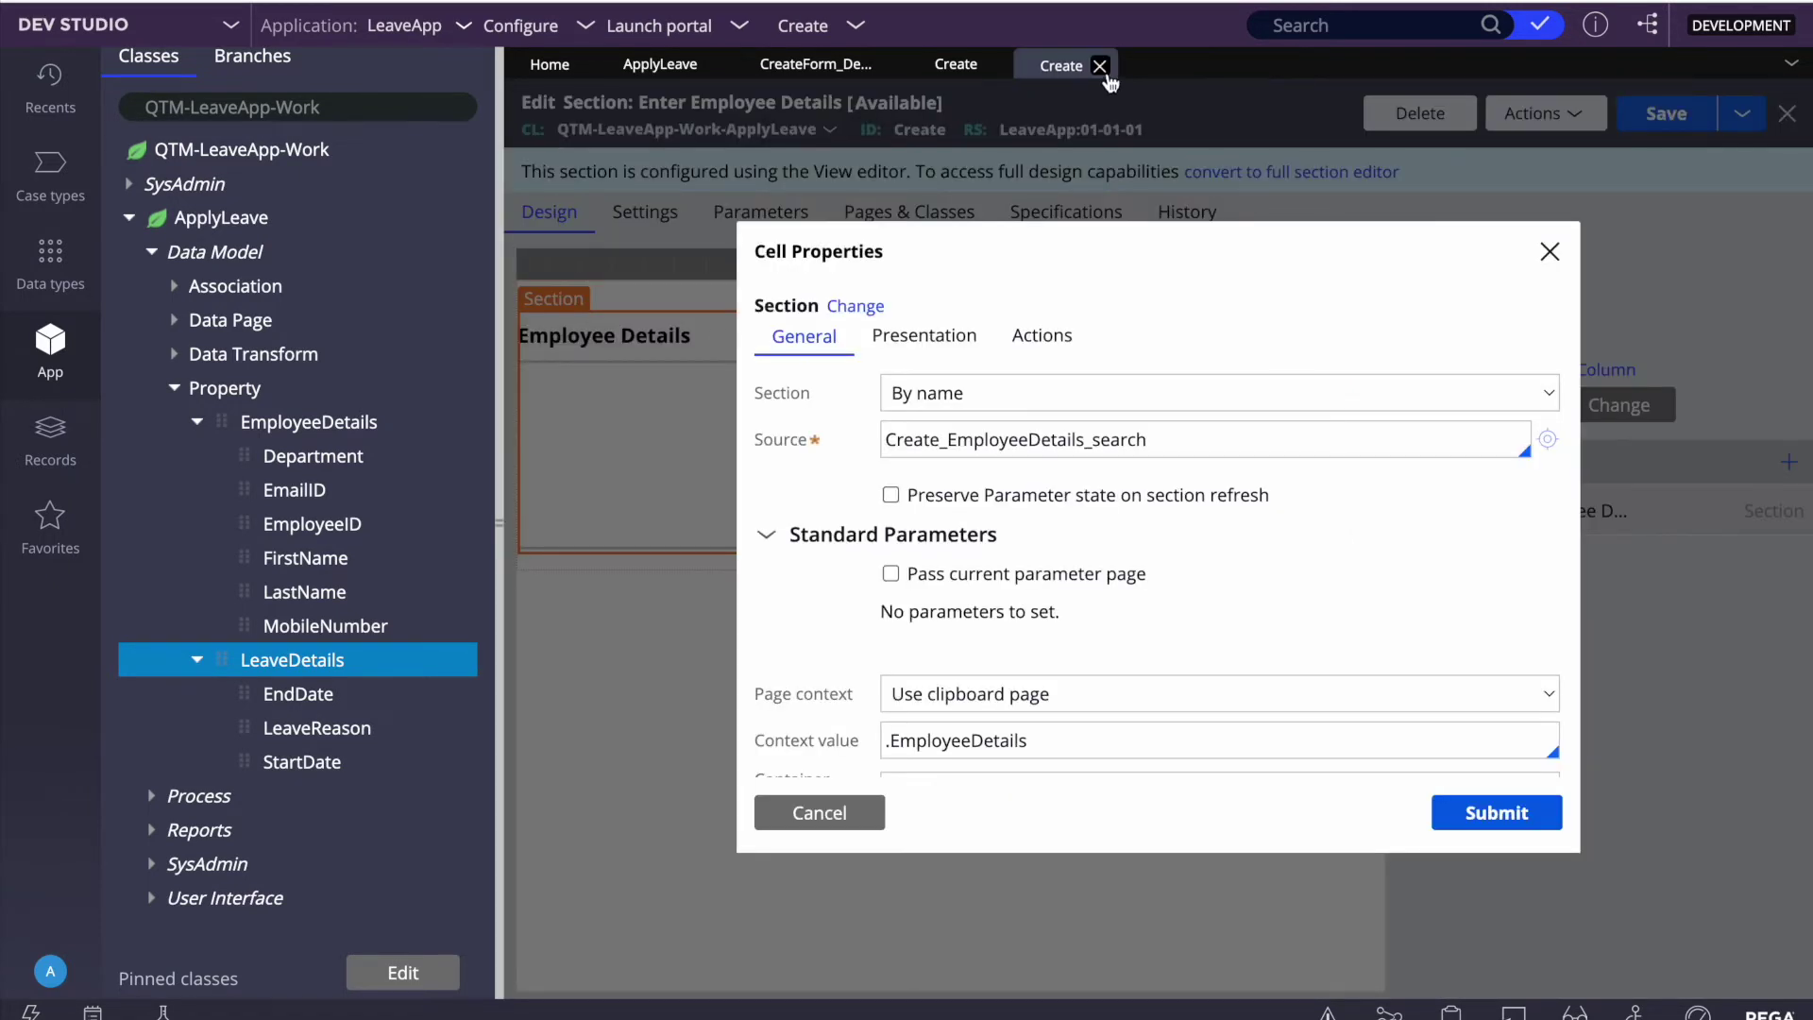
click(1103, 66)
click(993, 64)
click(1232, 377)
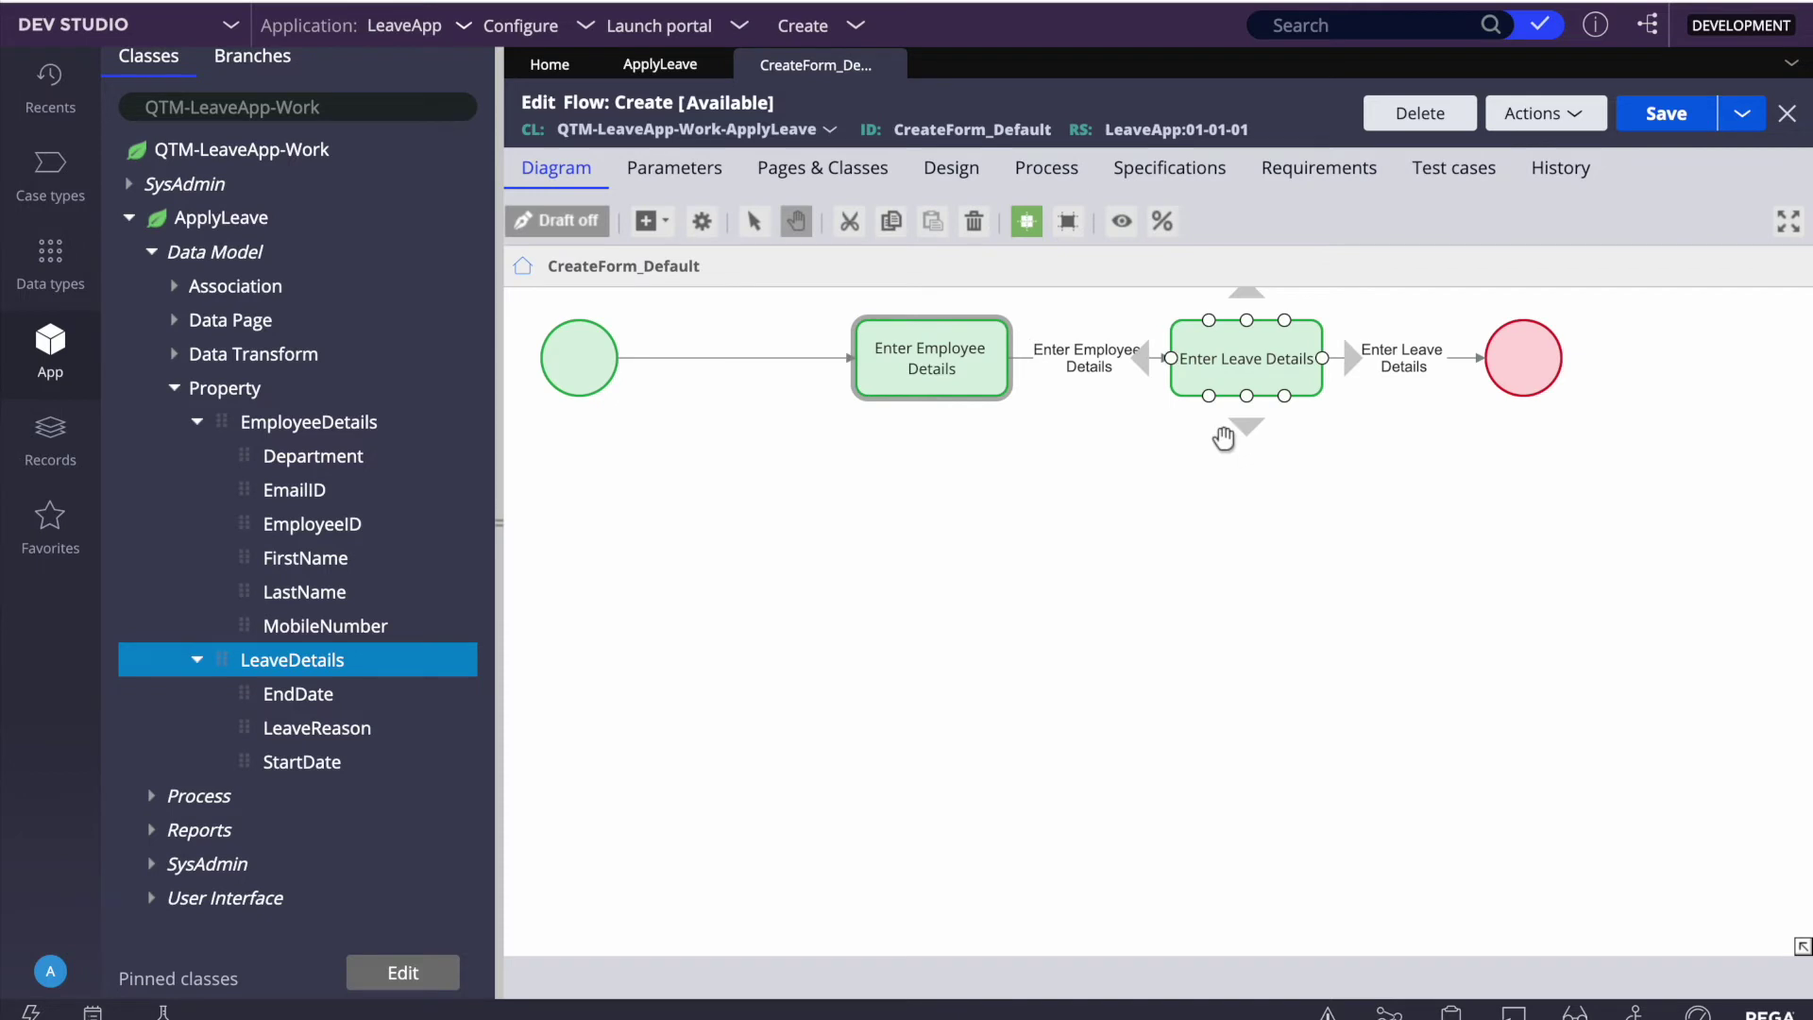
Step: From Enter Leave Details, open its flow action, EnterLeaveDetails section, and the embedded Search for Leave Details section
right_click(1258, 378)
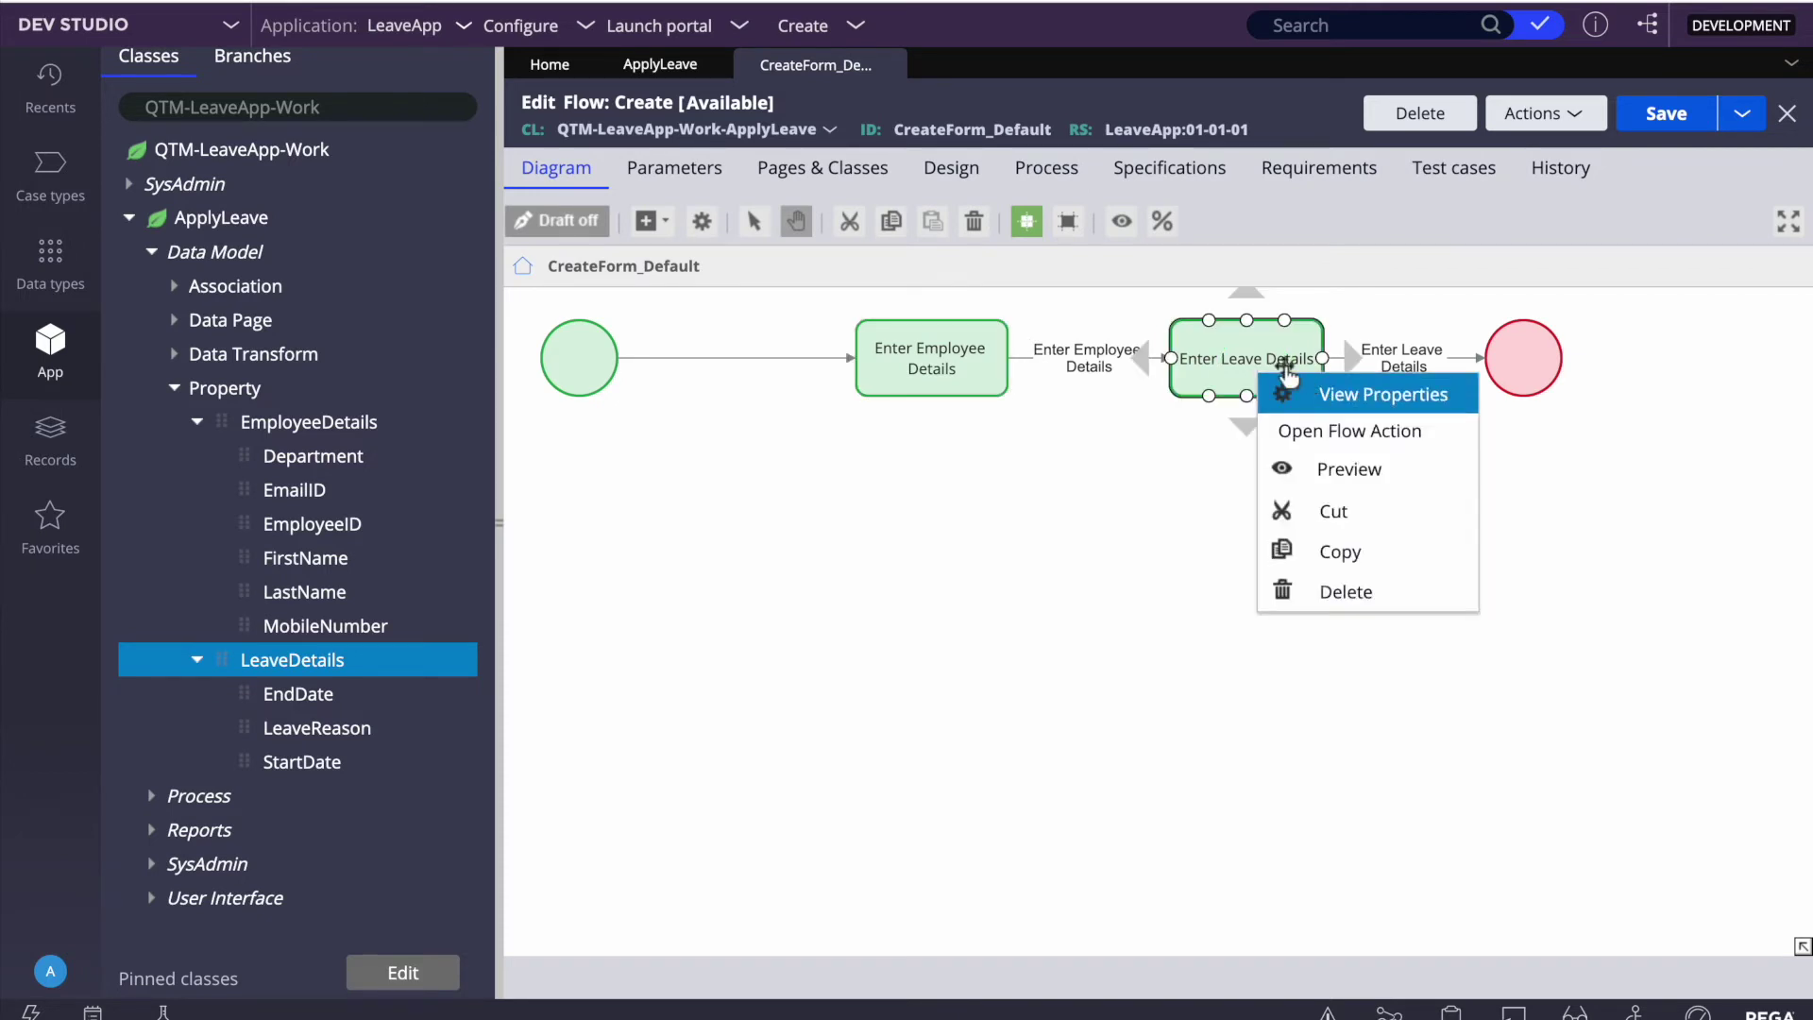
click(1338, 442)
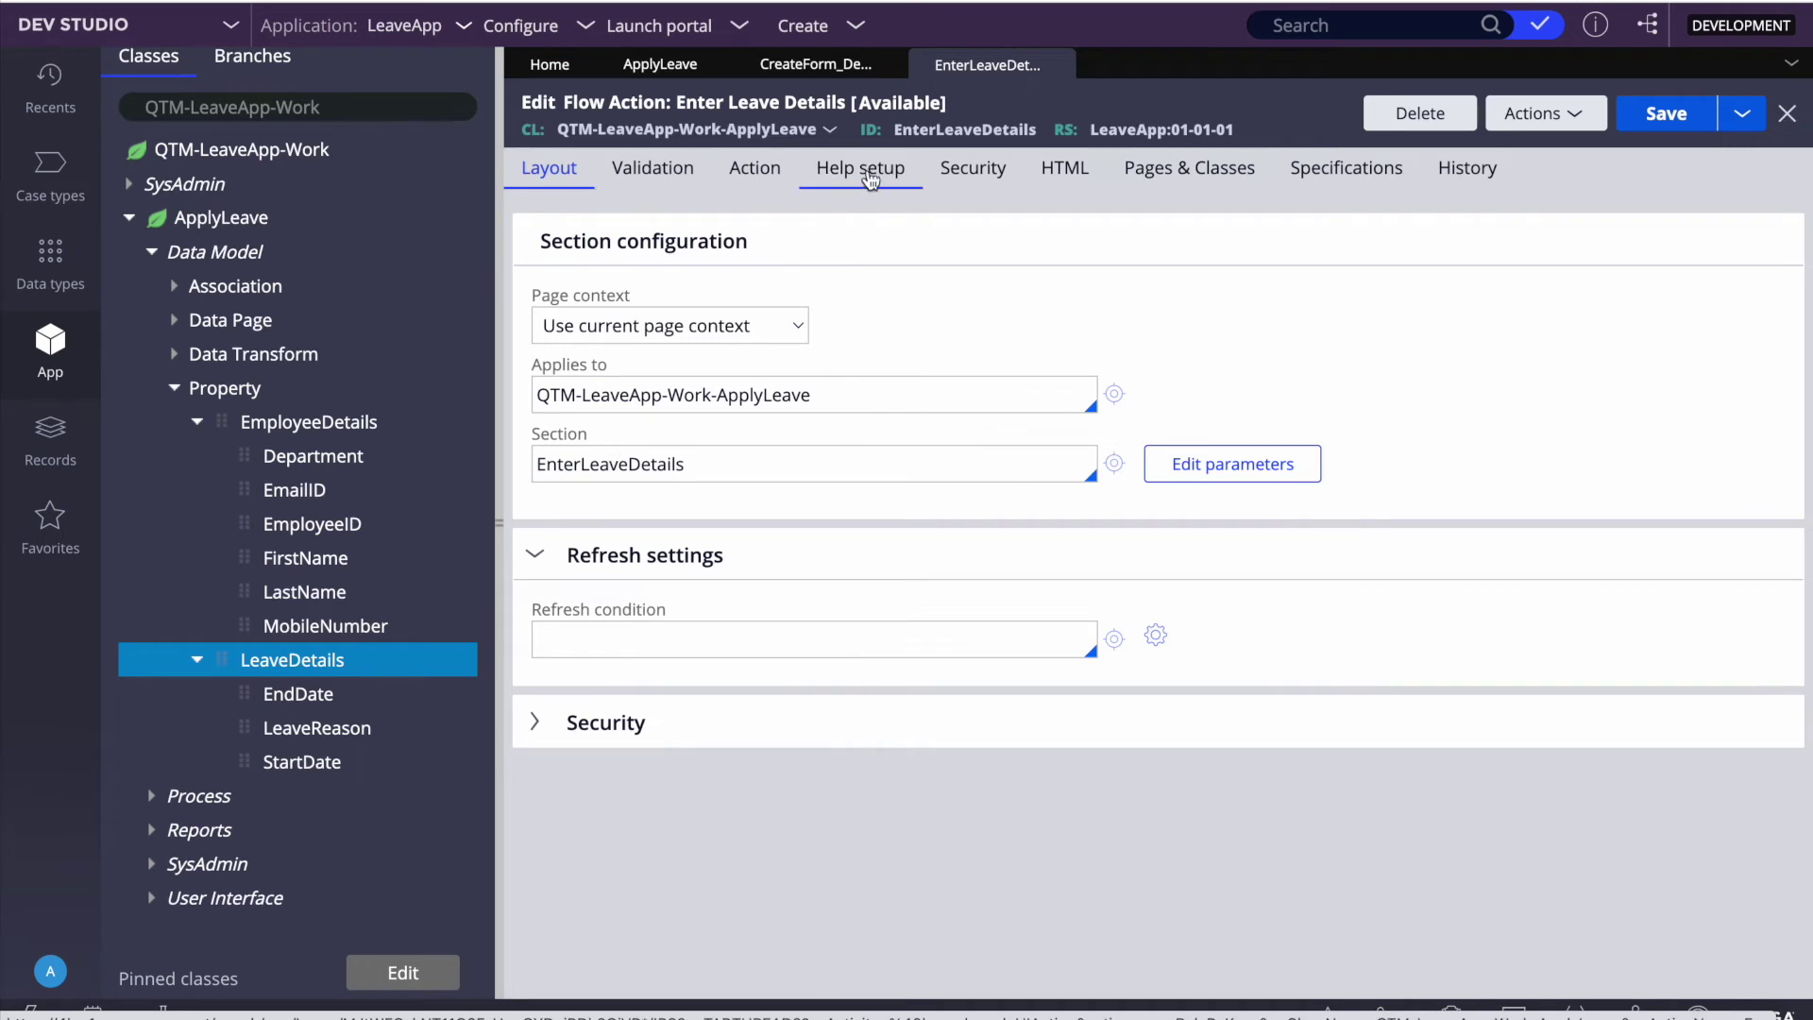
click(1114, 462)
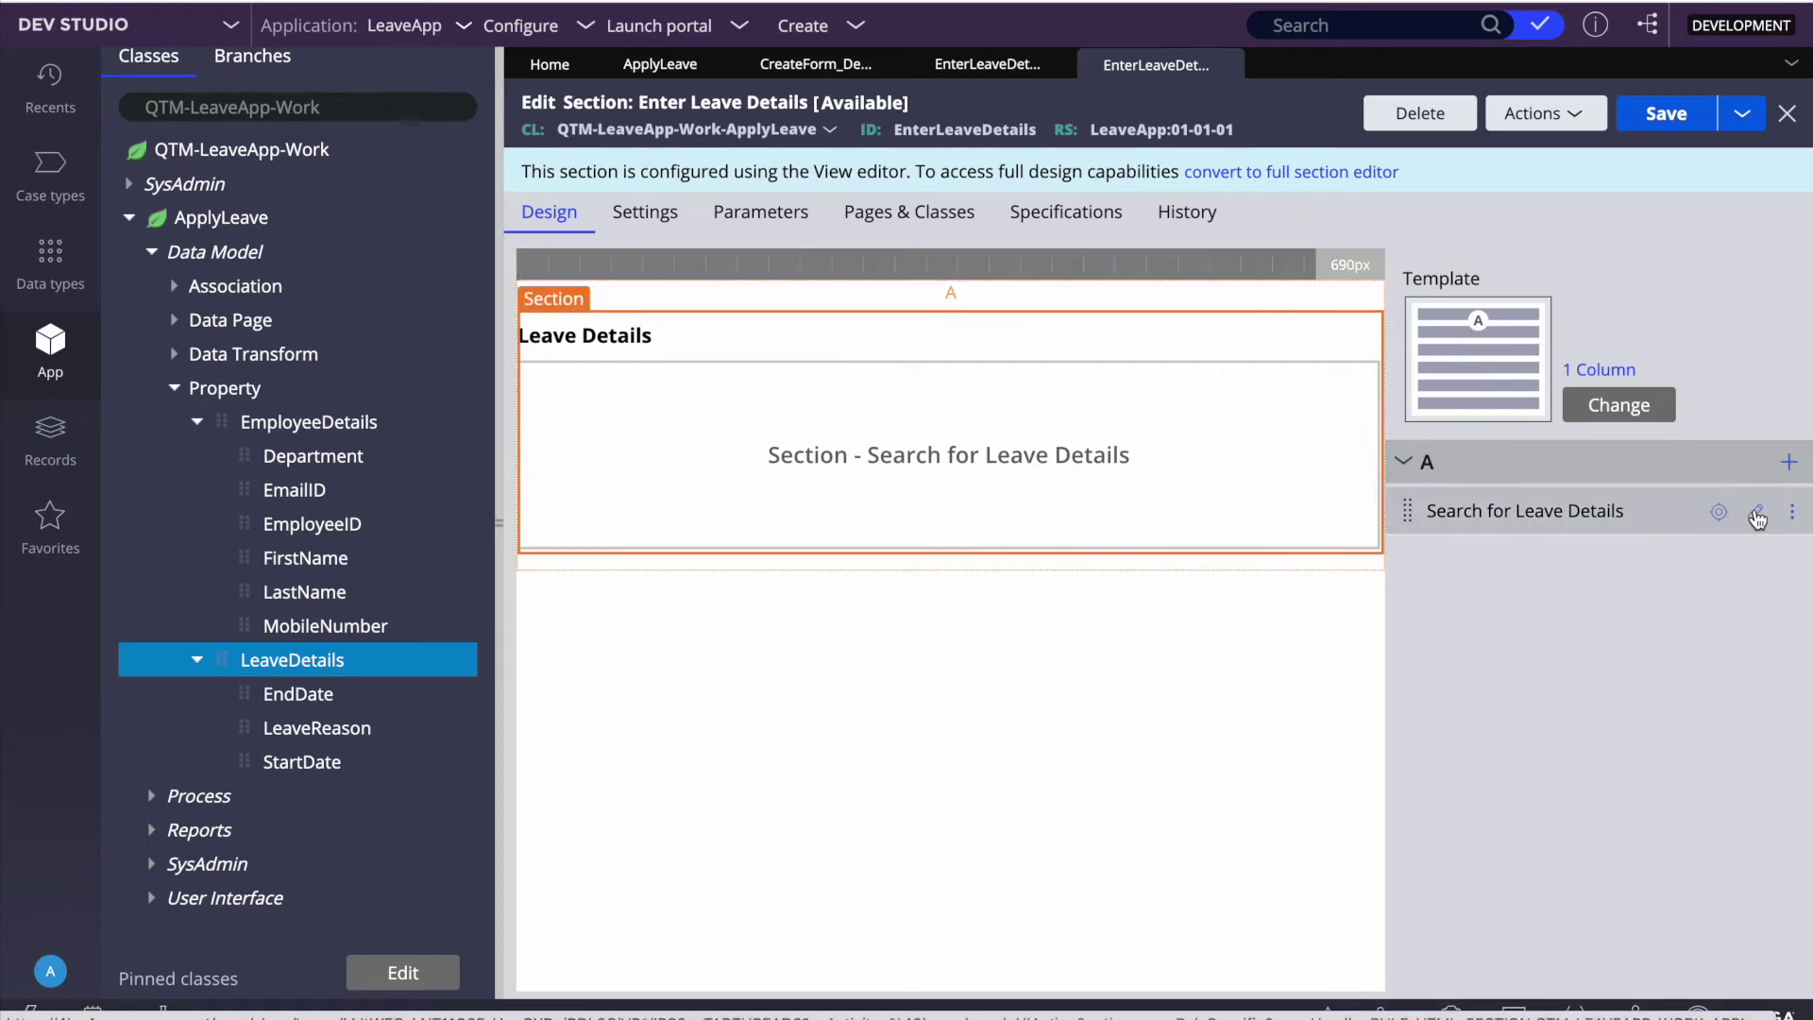
click(1756, 515)
scroll(1088, 660, down, 2)
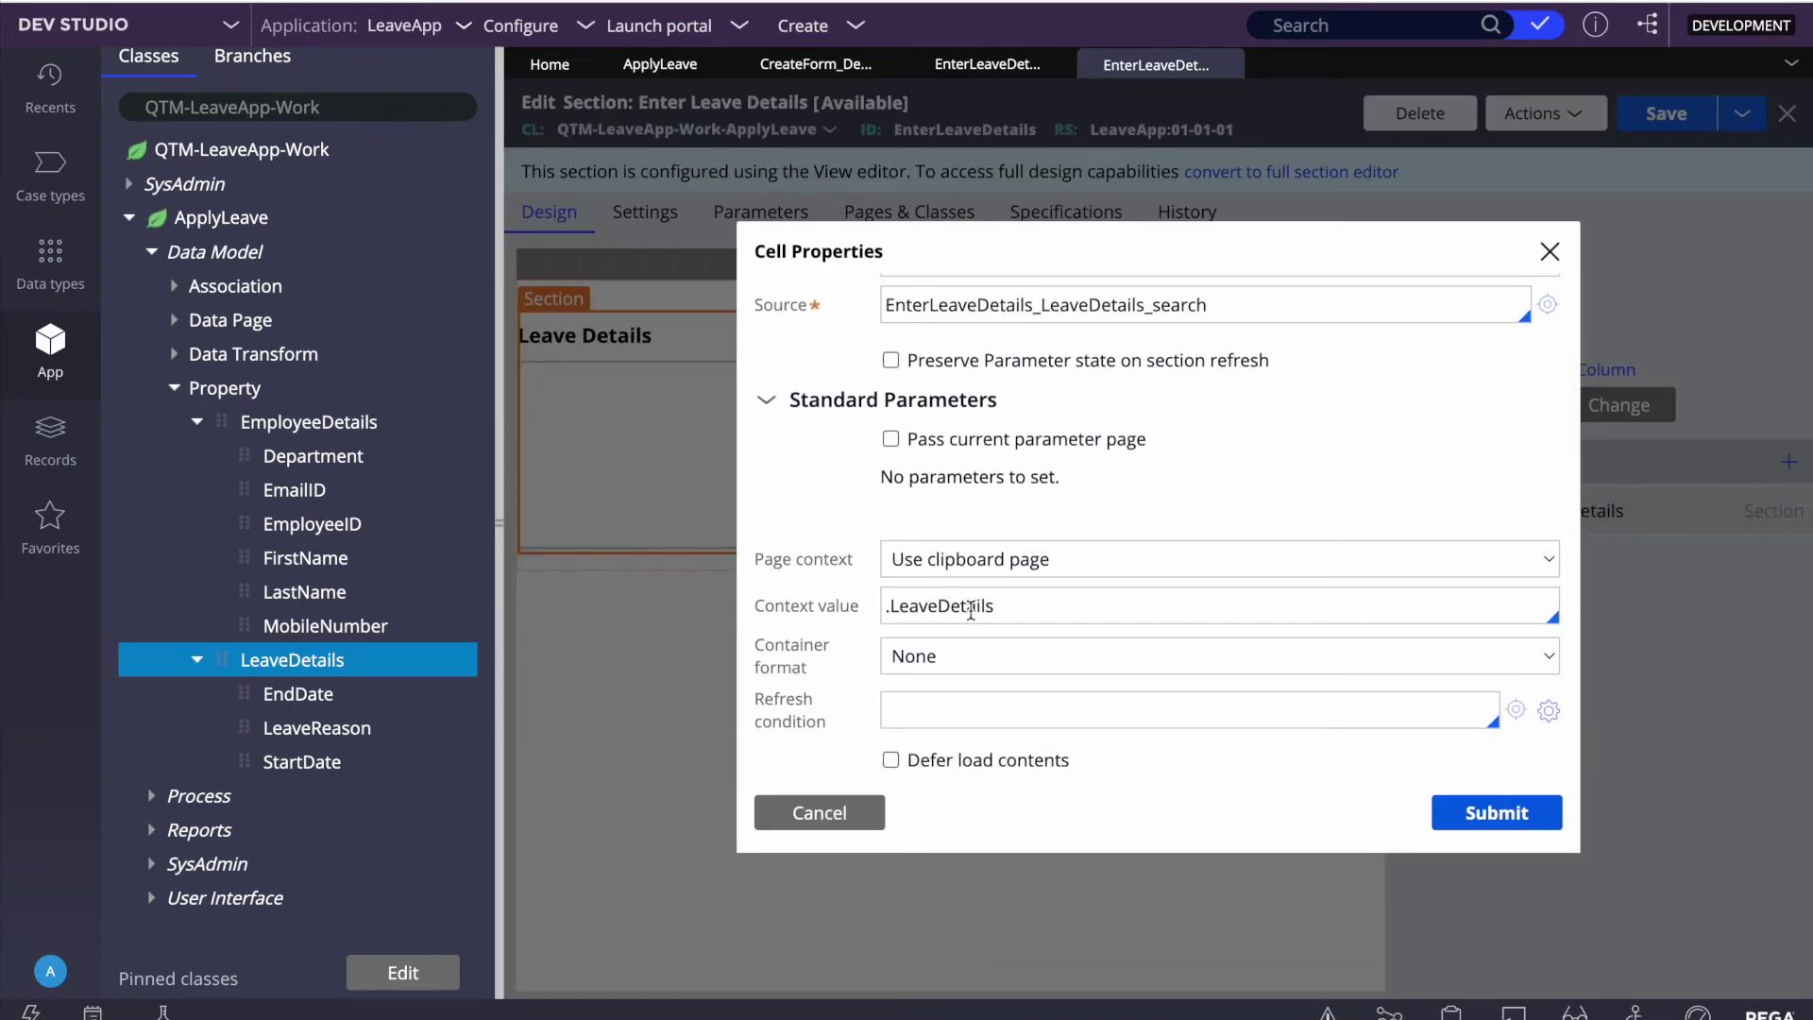
double_click(948, 607)
scroll(1286, 517, up, 2)
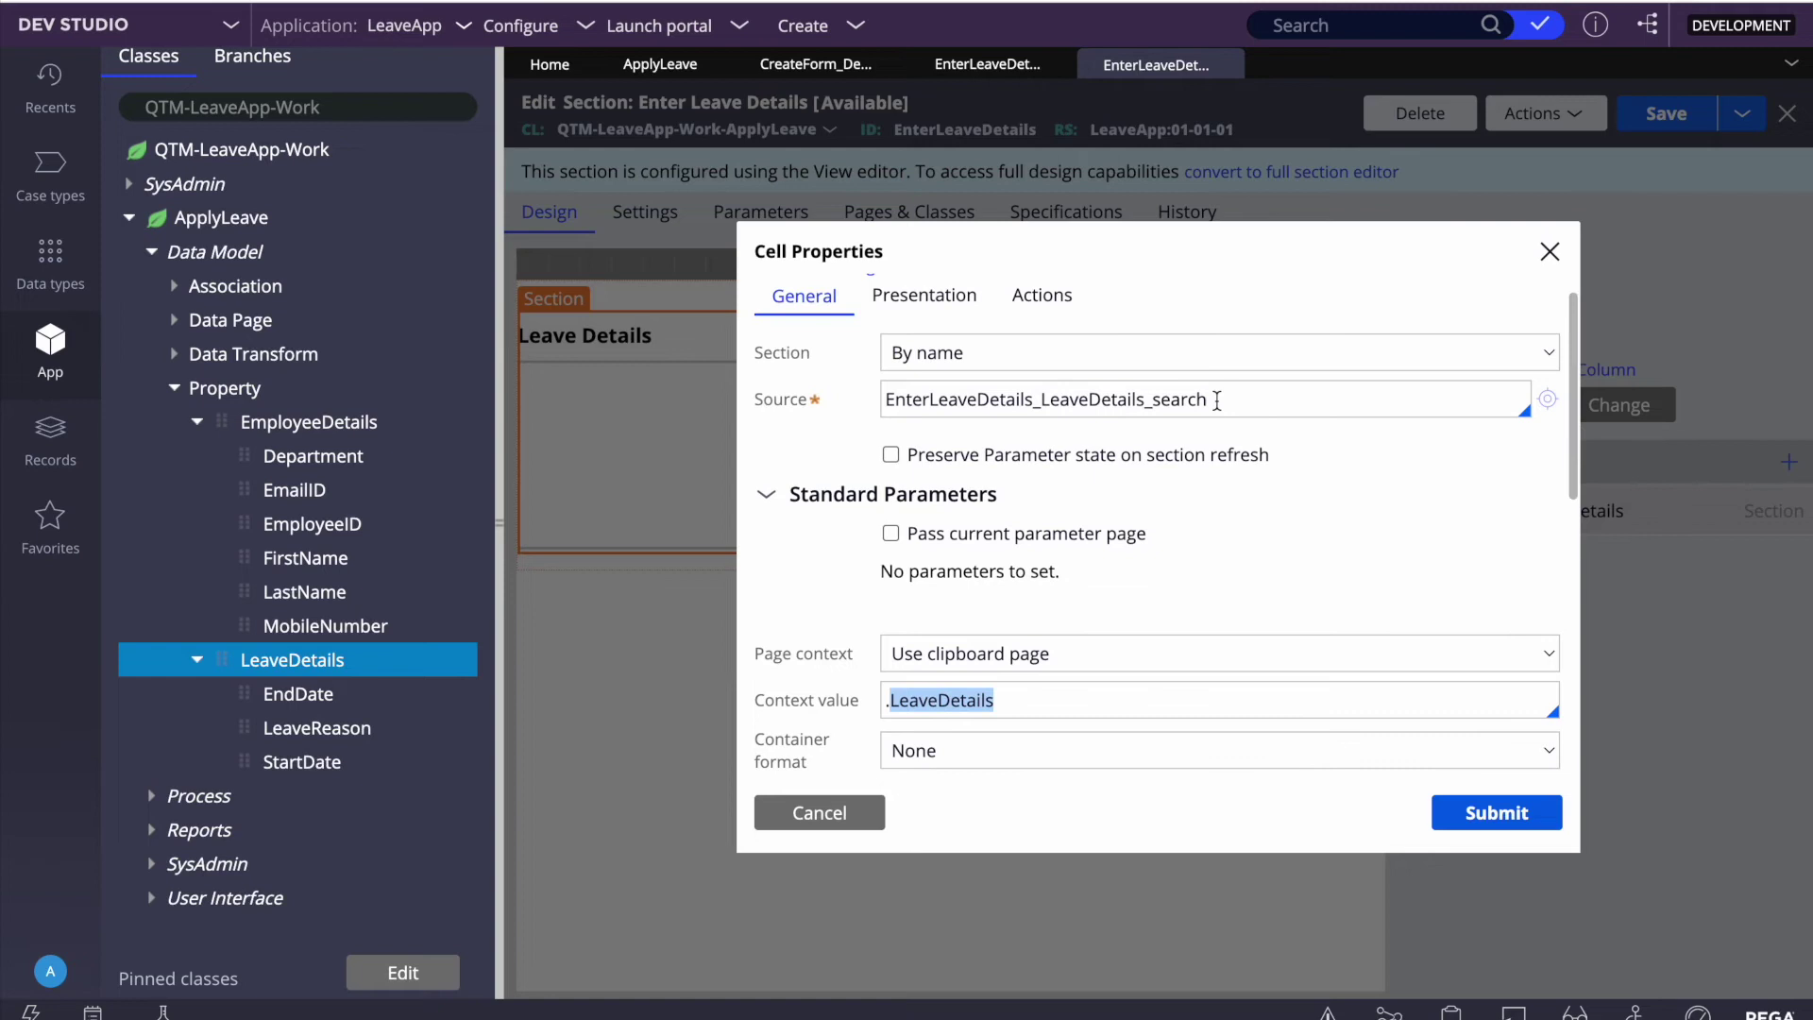
click(1524, 413)
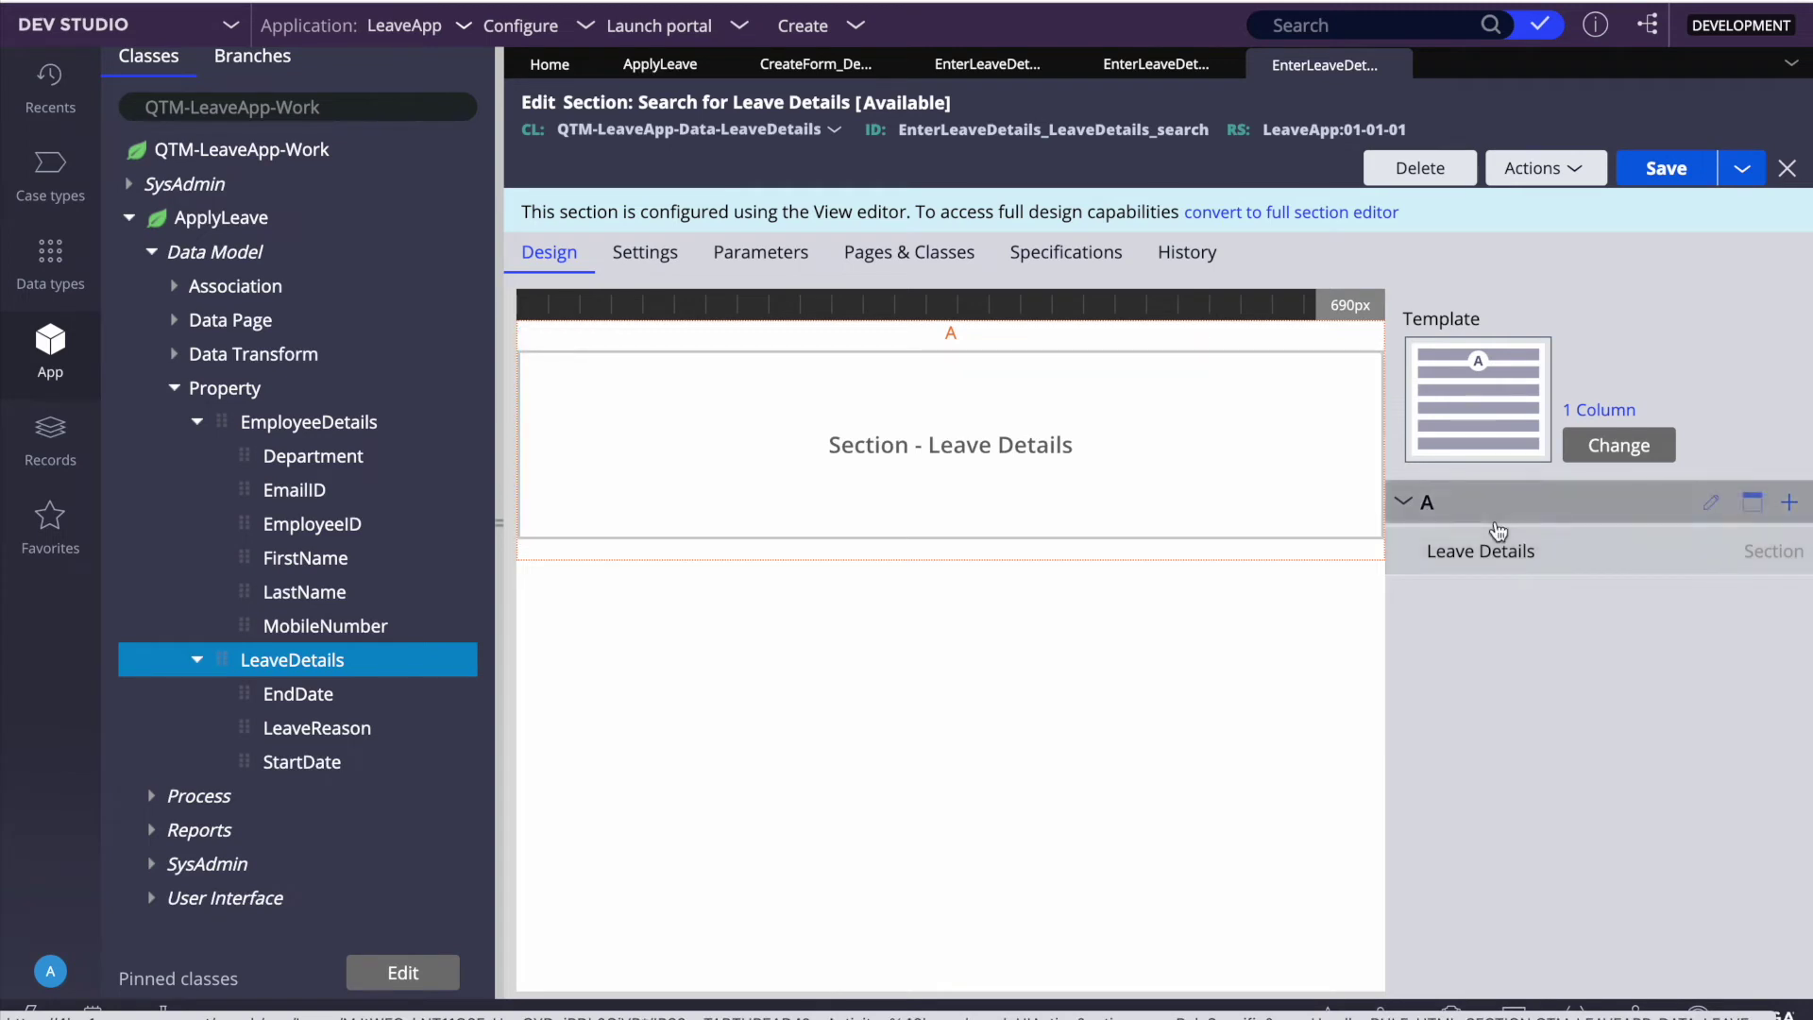
Step: Open the embedded Leave Details section and review Start Date's properties without changing them
click(1729, 556)
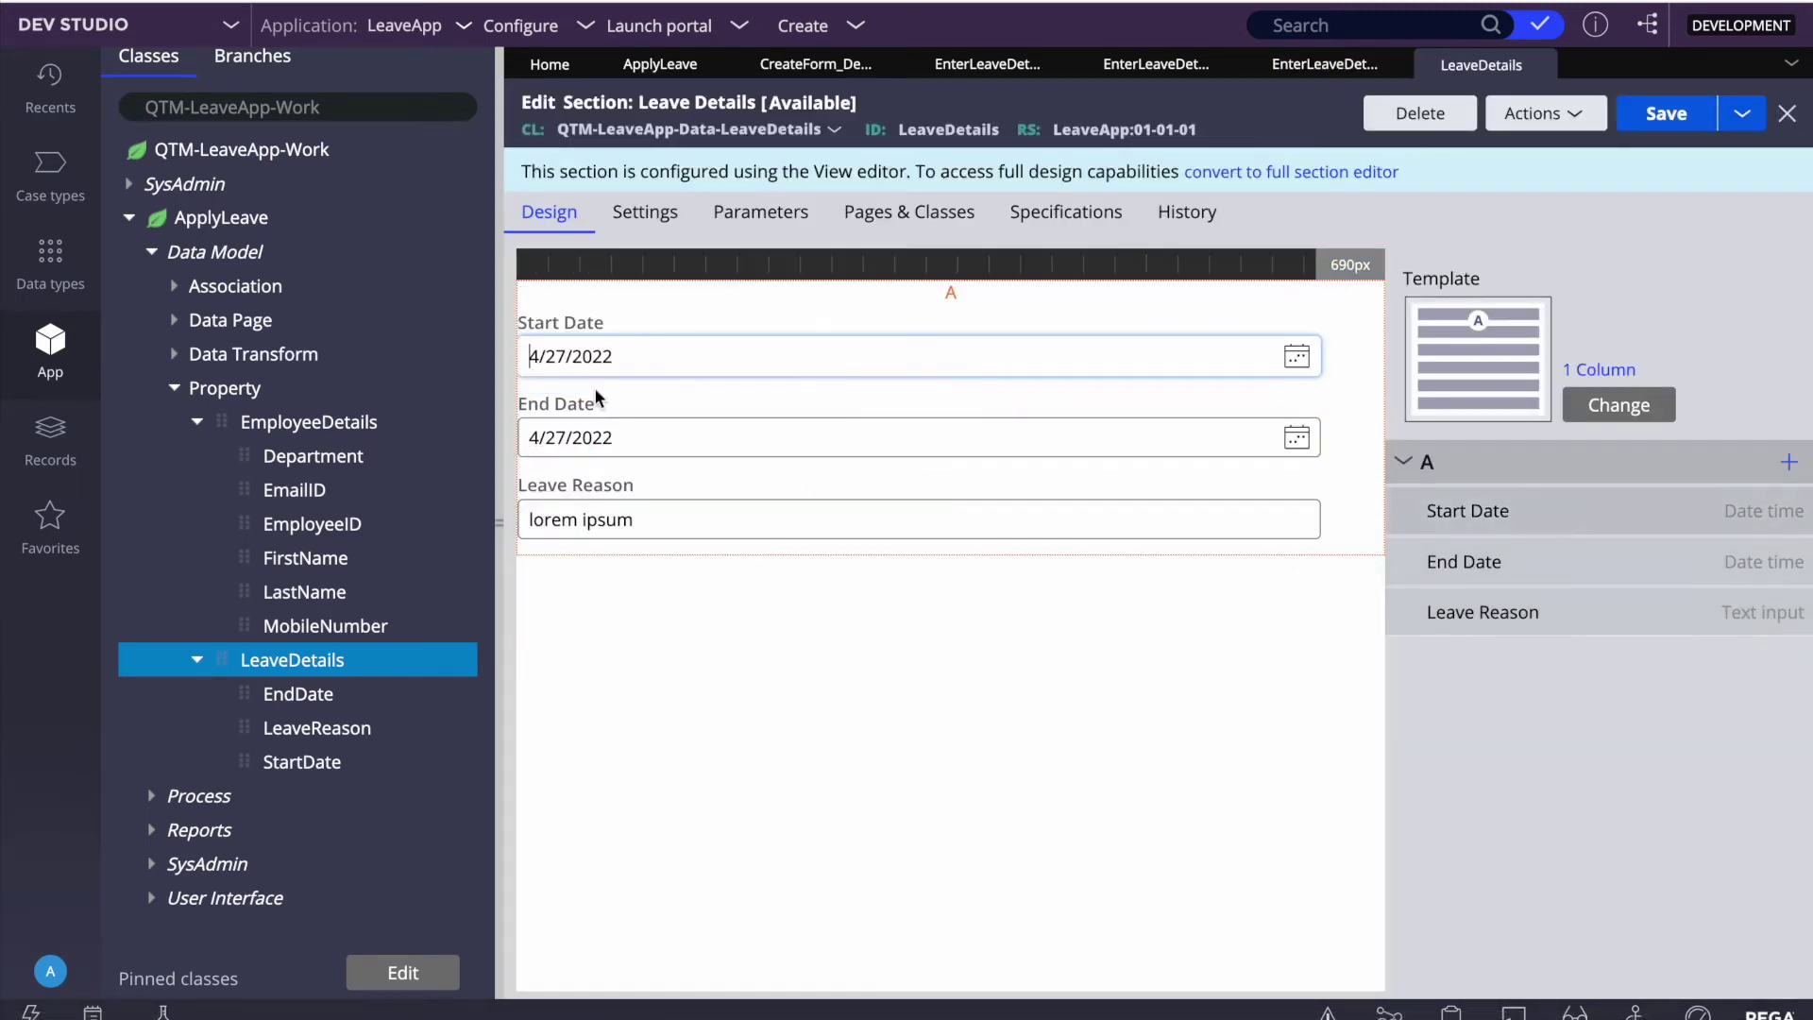
click(1757, 518)
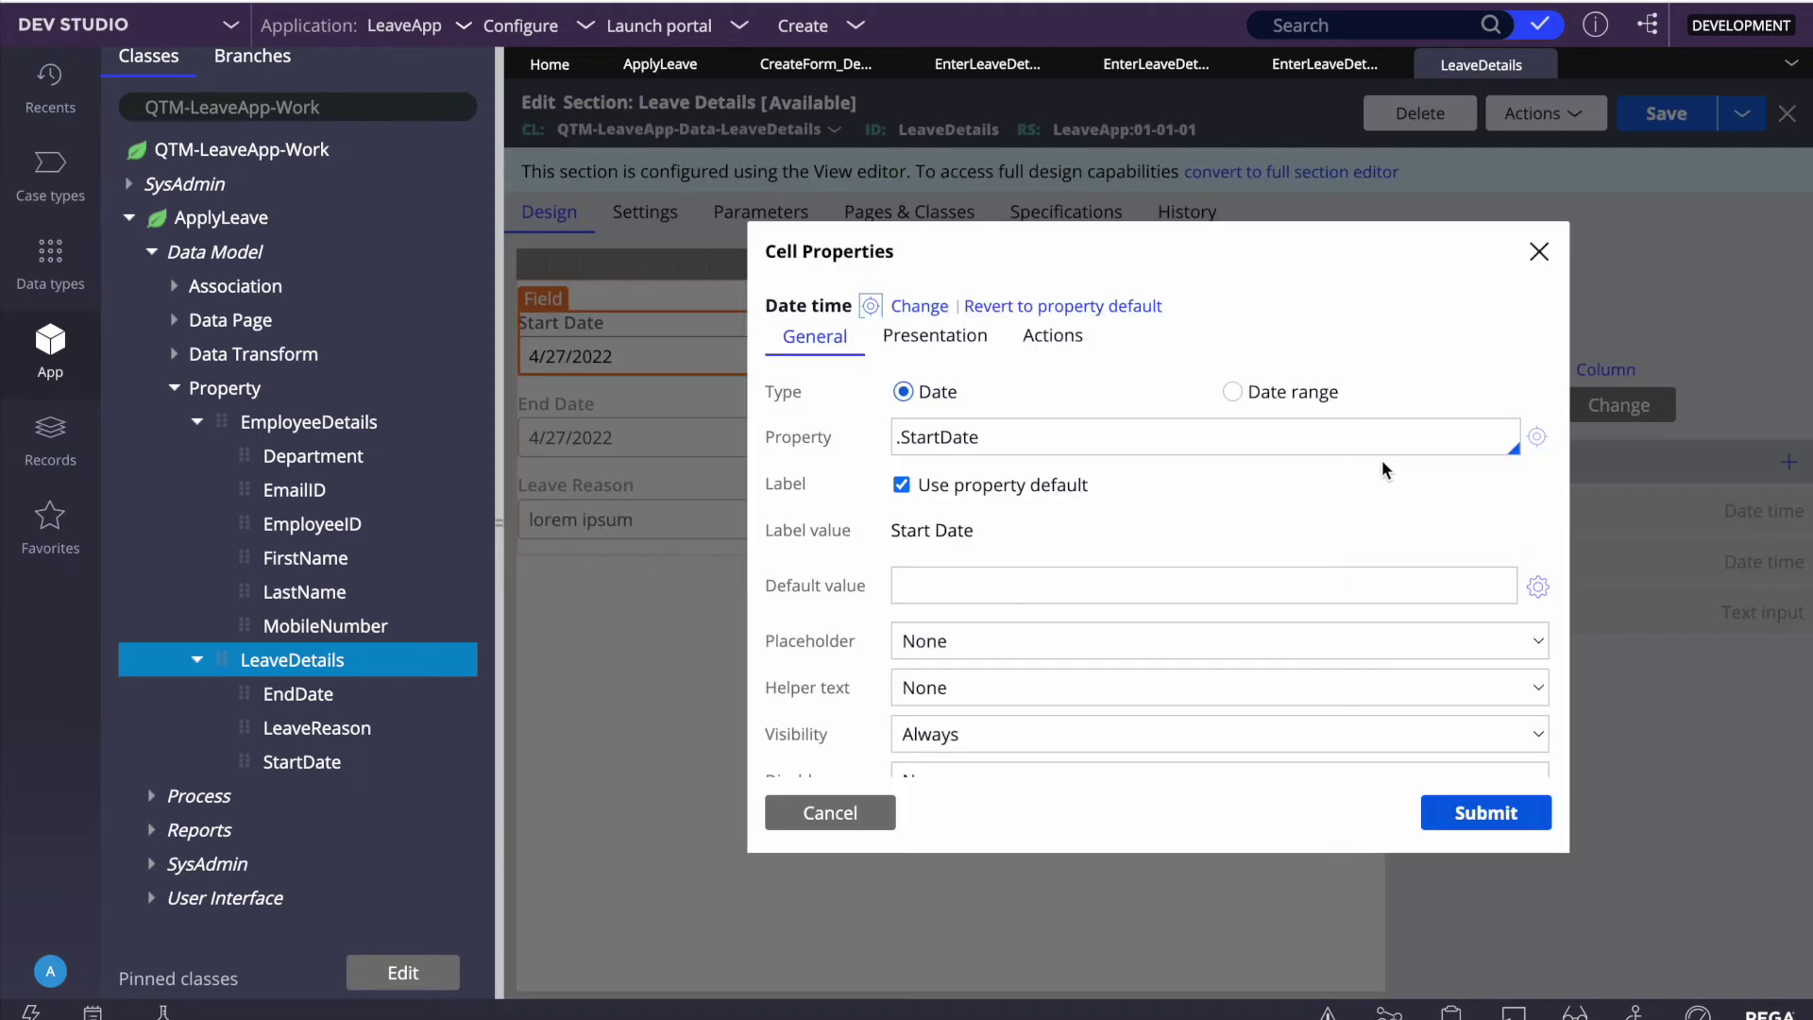
click(975, 351)
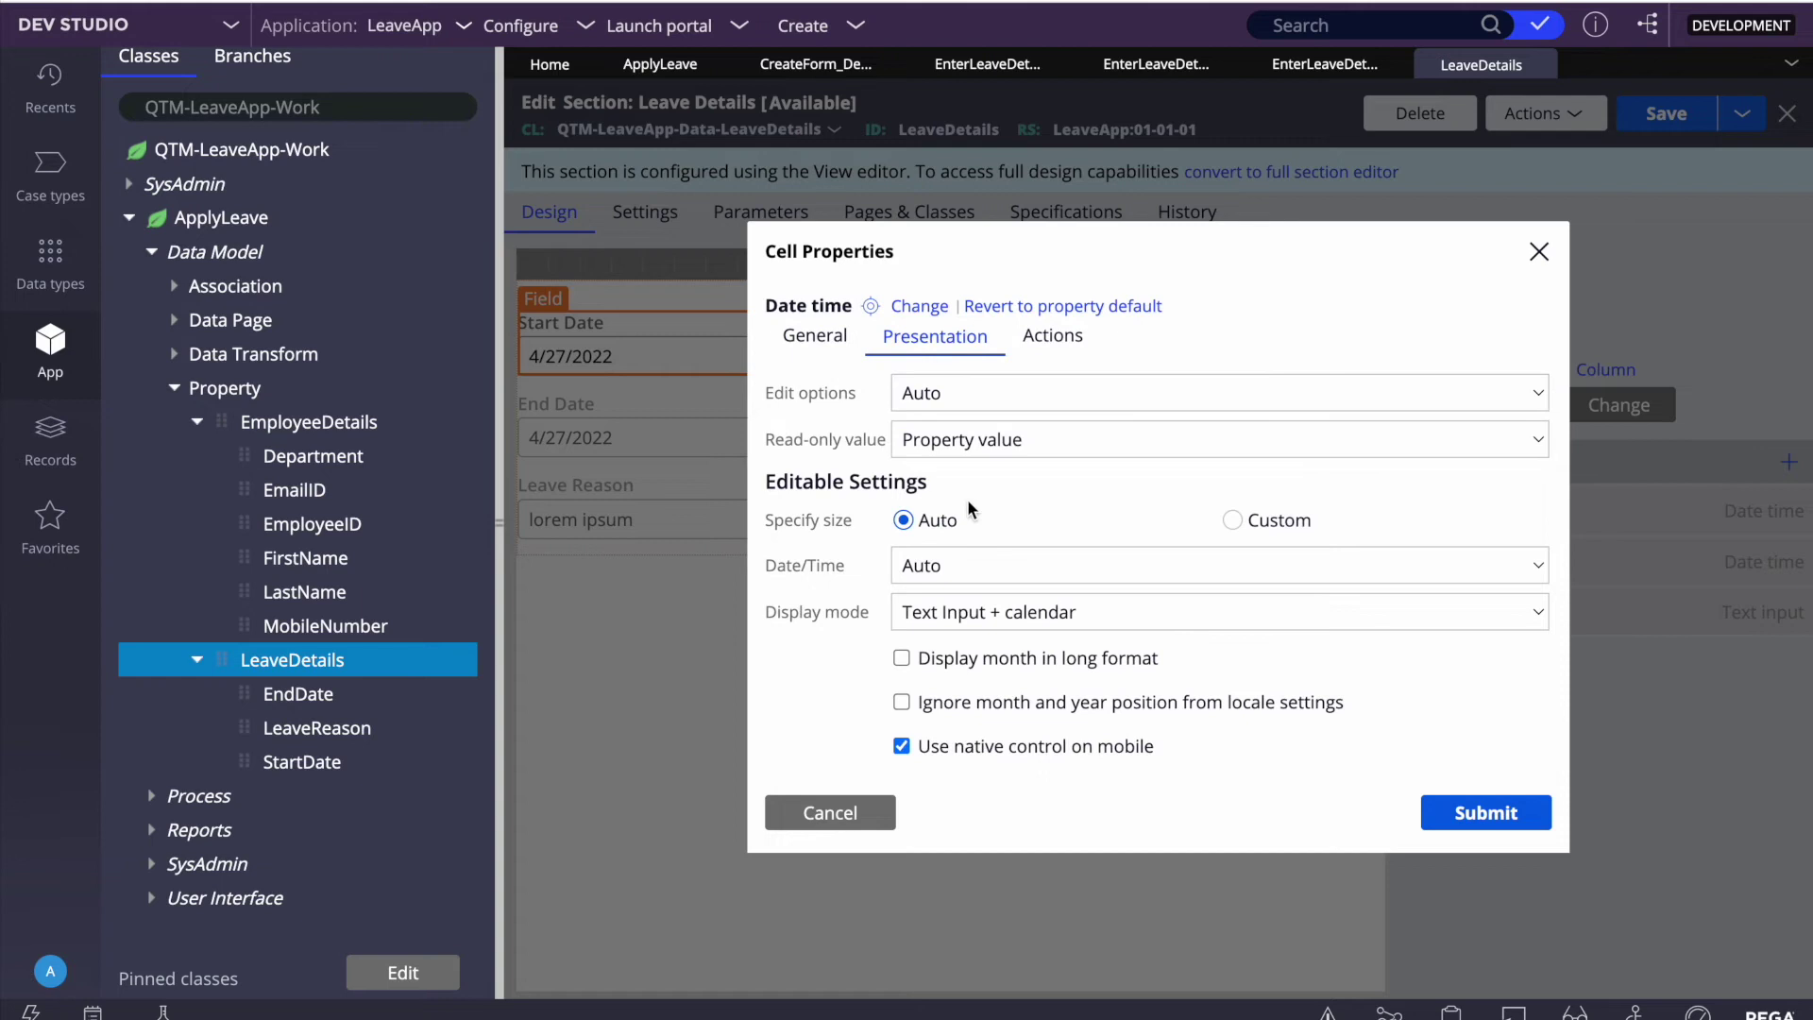
click(815, 336)
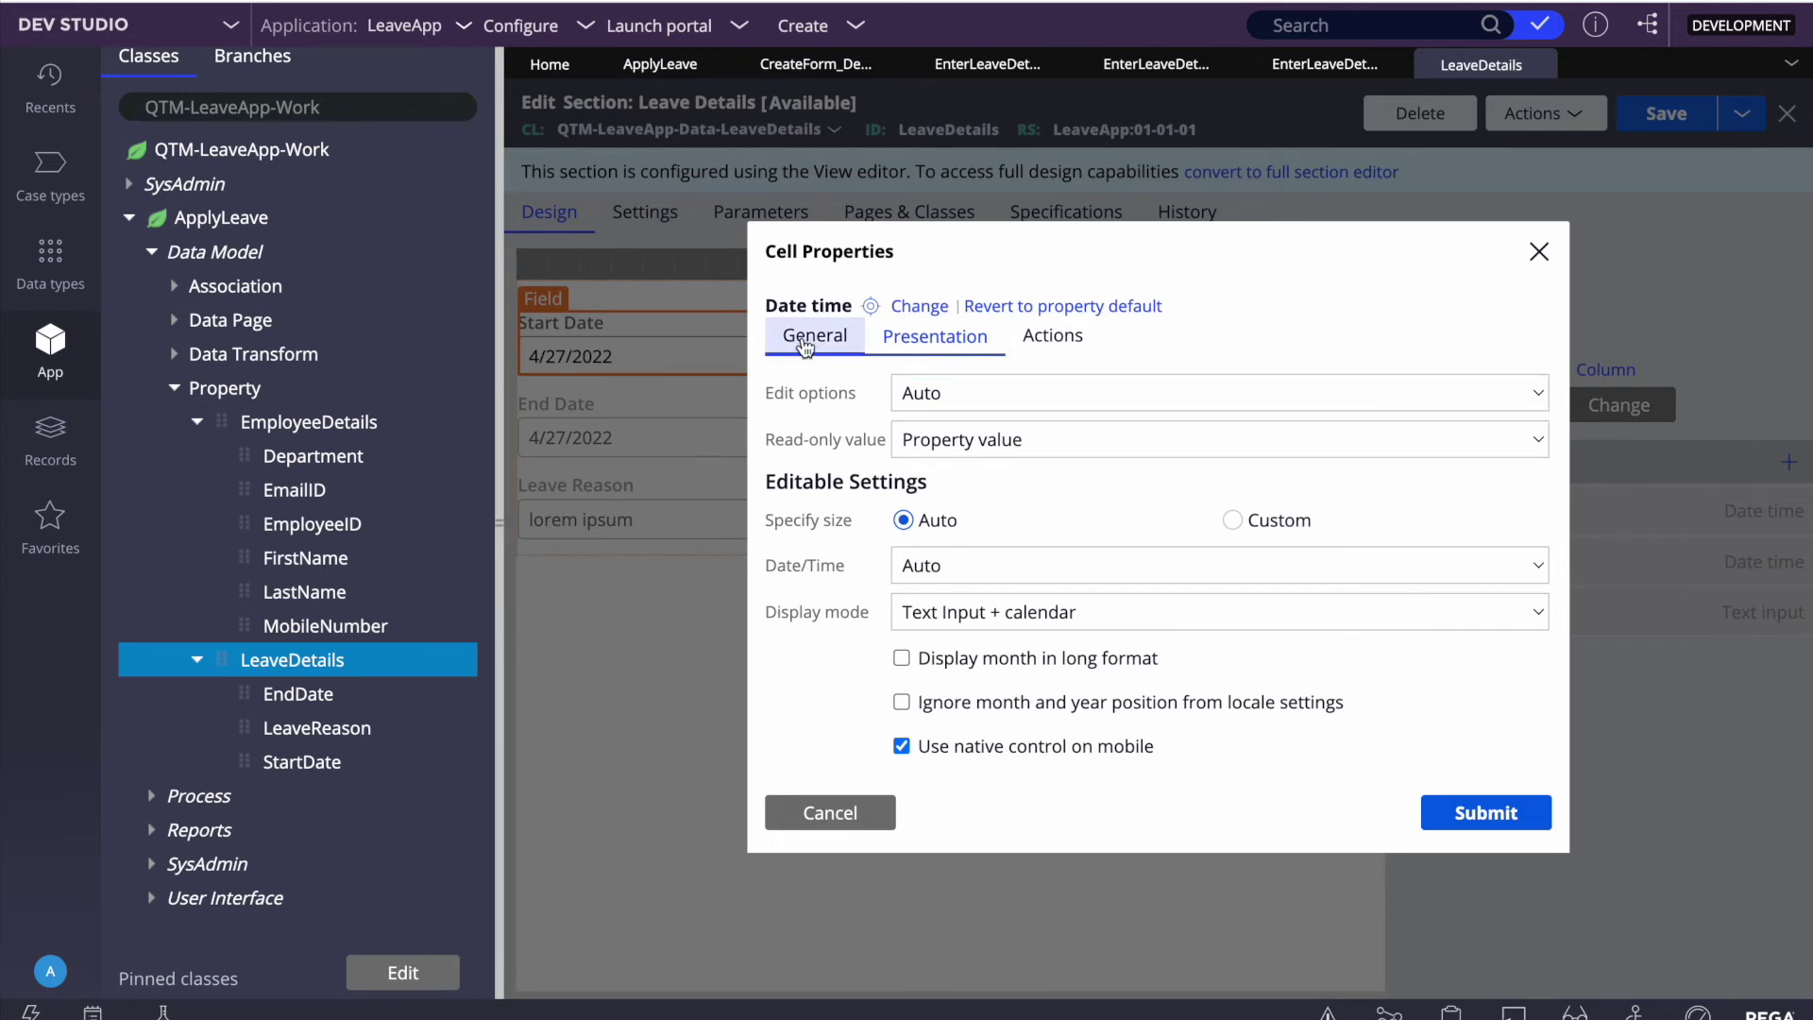
click(831, 812)
Step: Back in Search for Leave Details, view the embedded Leave Details cell's presentation settings
click(1325, 64)
click(1751, 555)
click(935, 336)
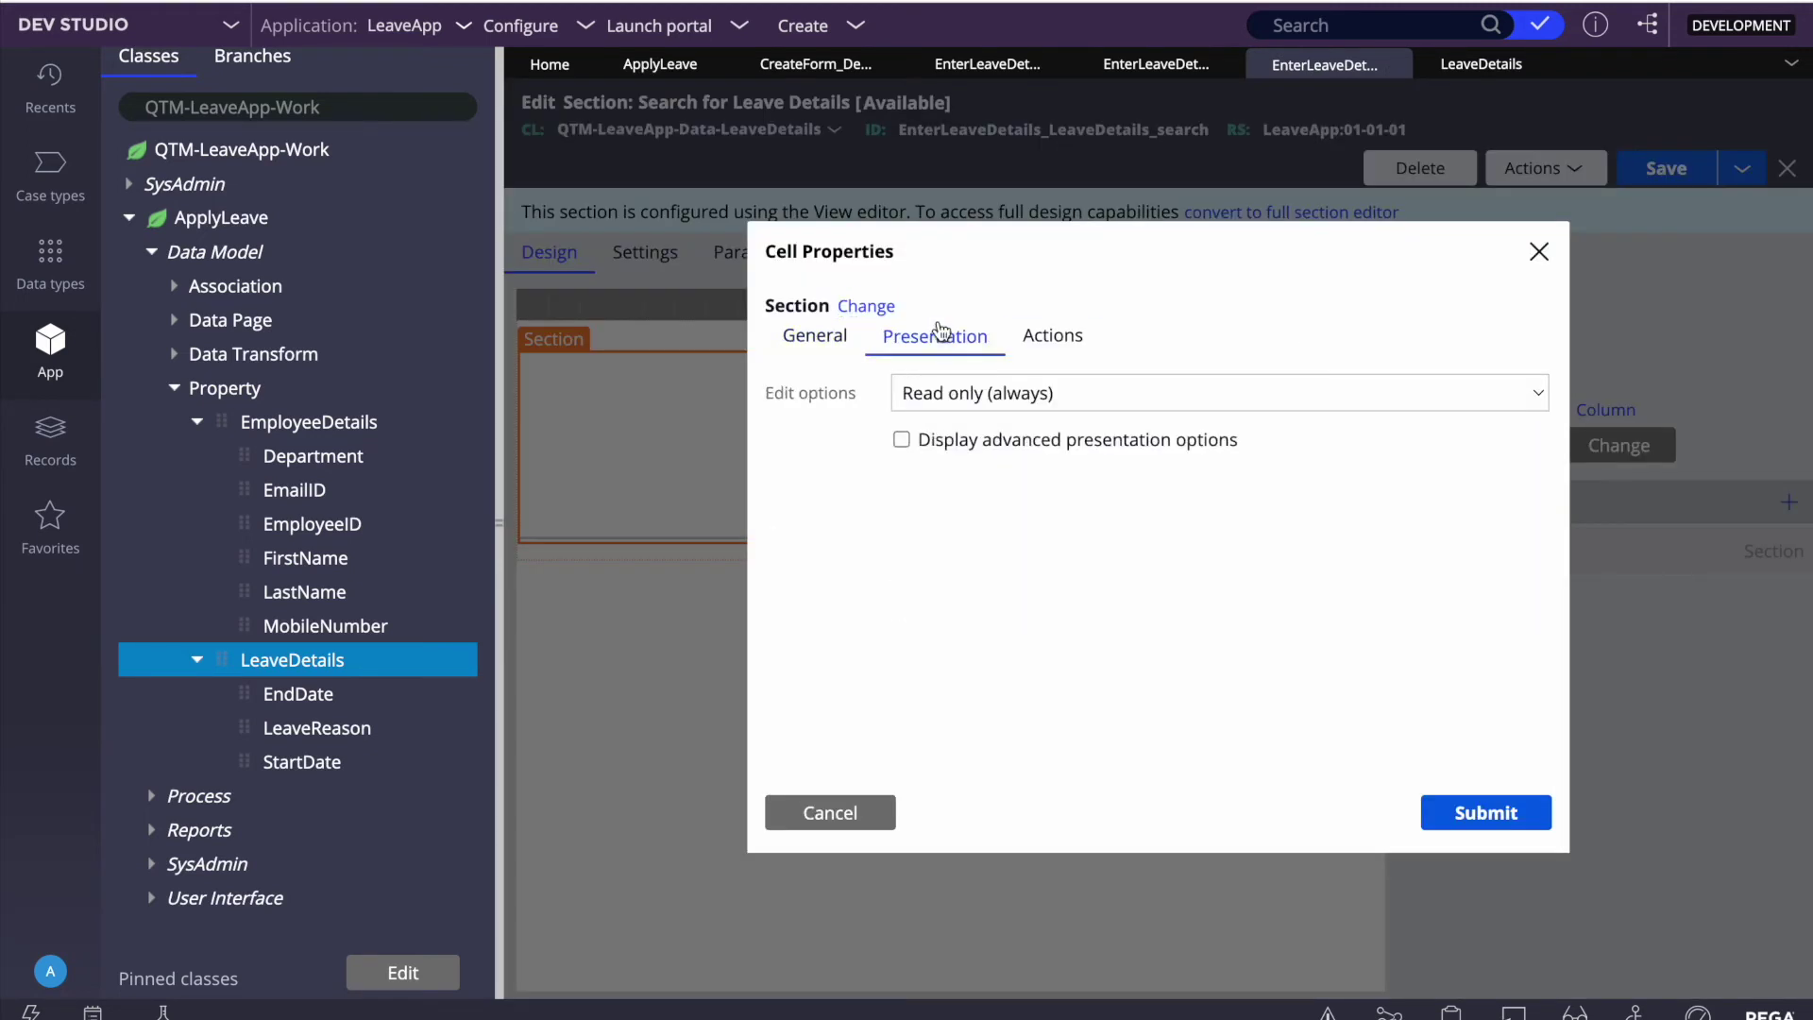
Step: Browse the edit options, cancel, and reopen the embedded Leave Details cell's presentation settings
click(1001, 393)
click(874, 647)
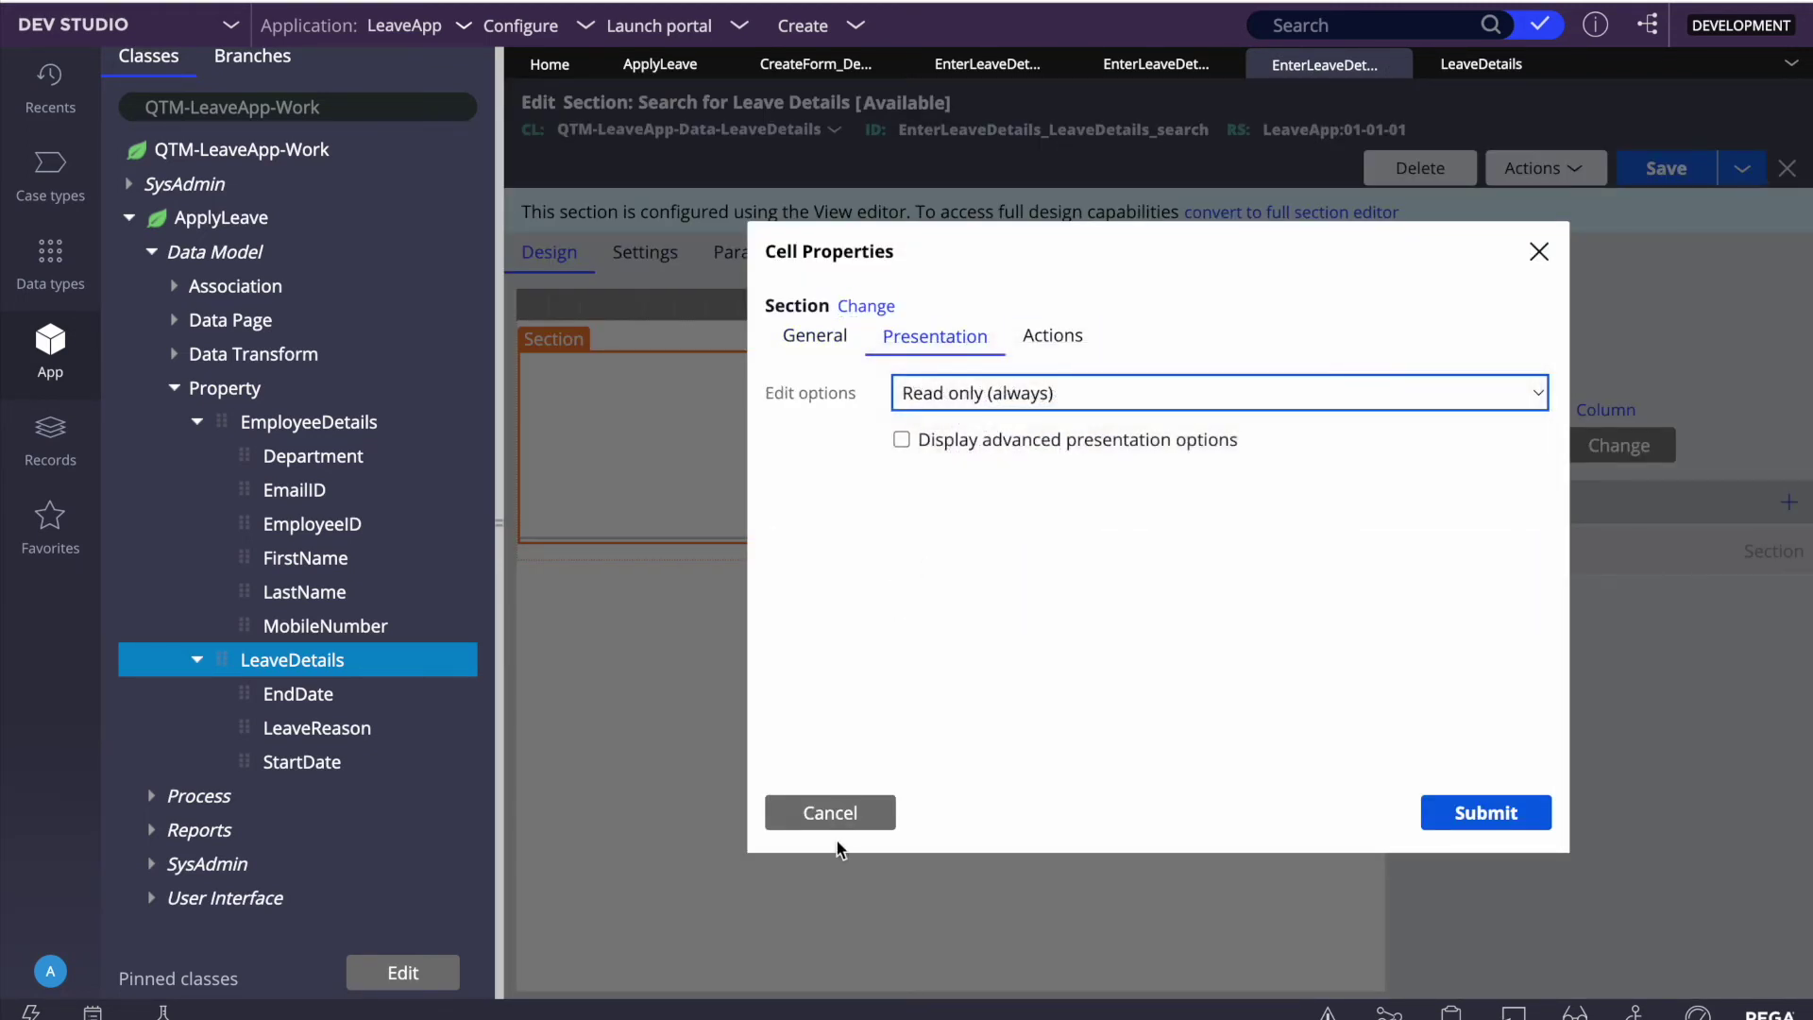
click(830, 812)
mouse_move(1740, 554)
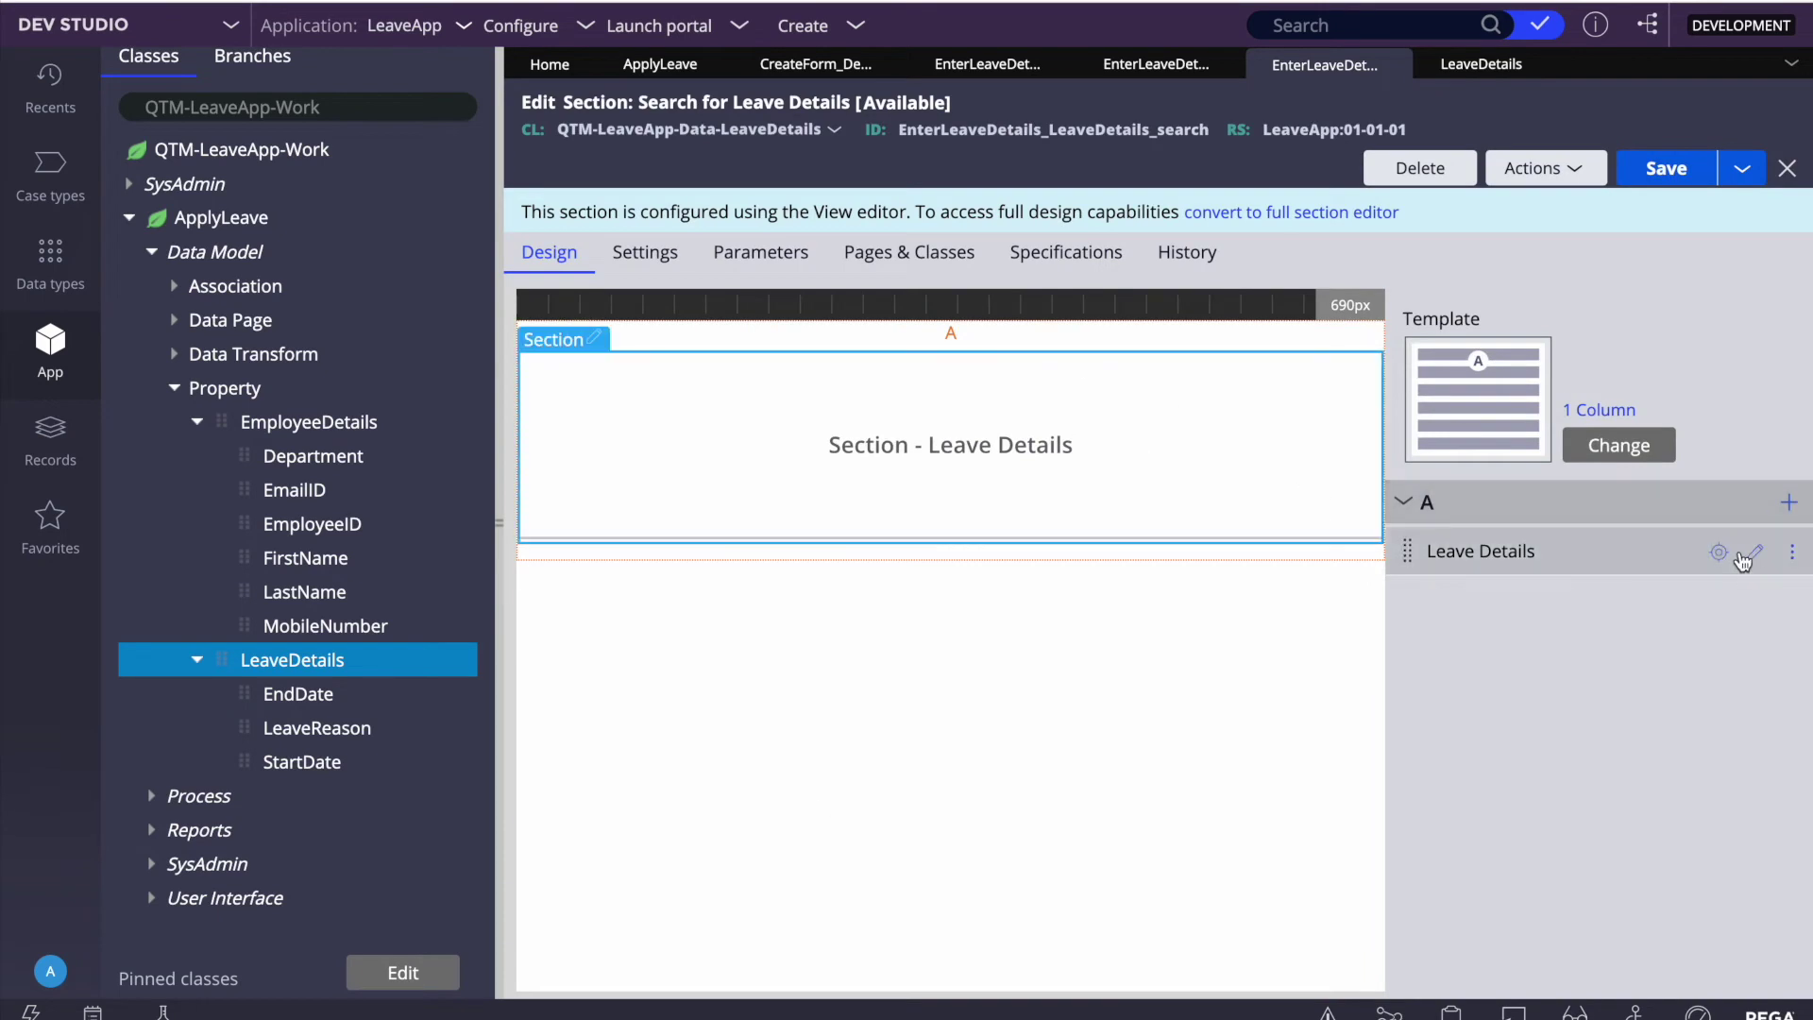
click(1758, 554)
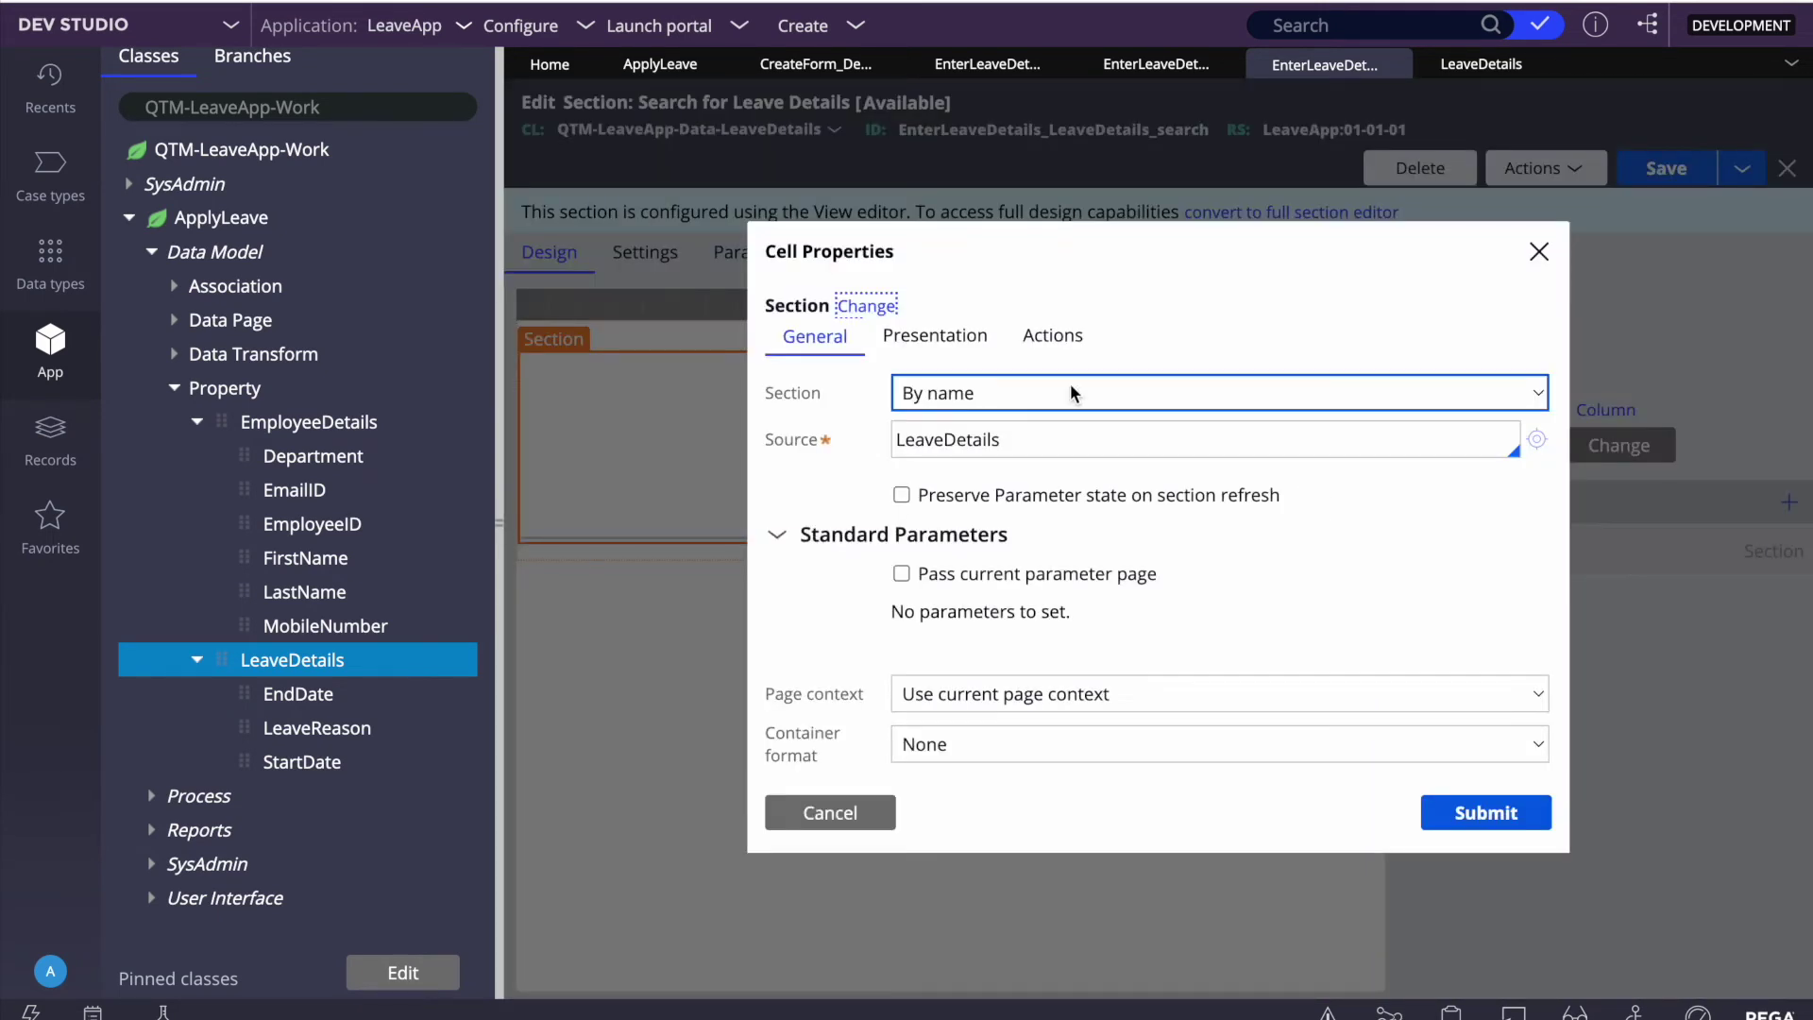
click(959, 397)
click(949, 342)
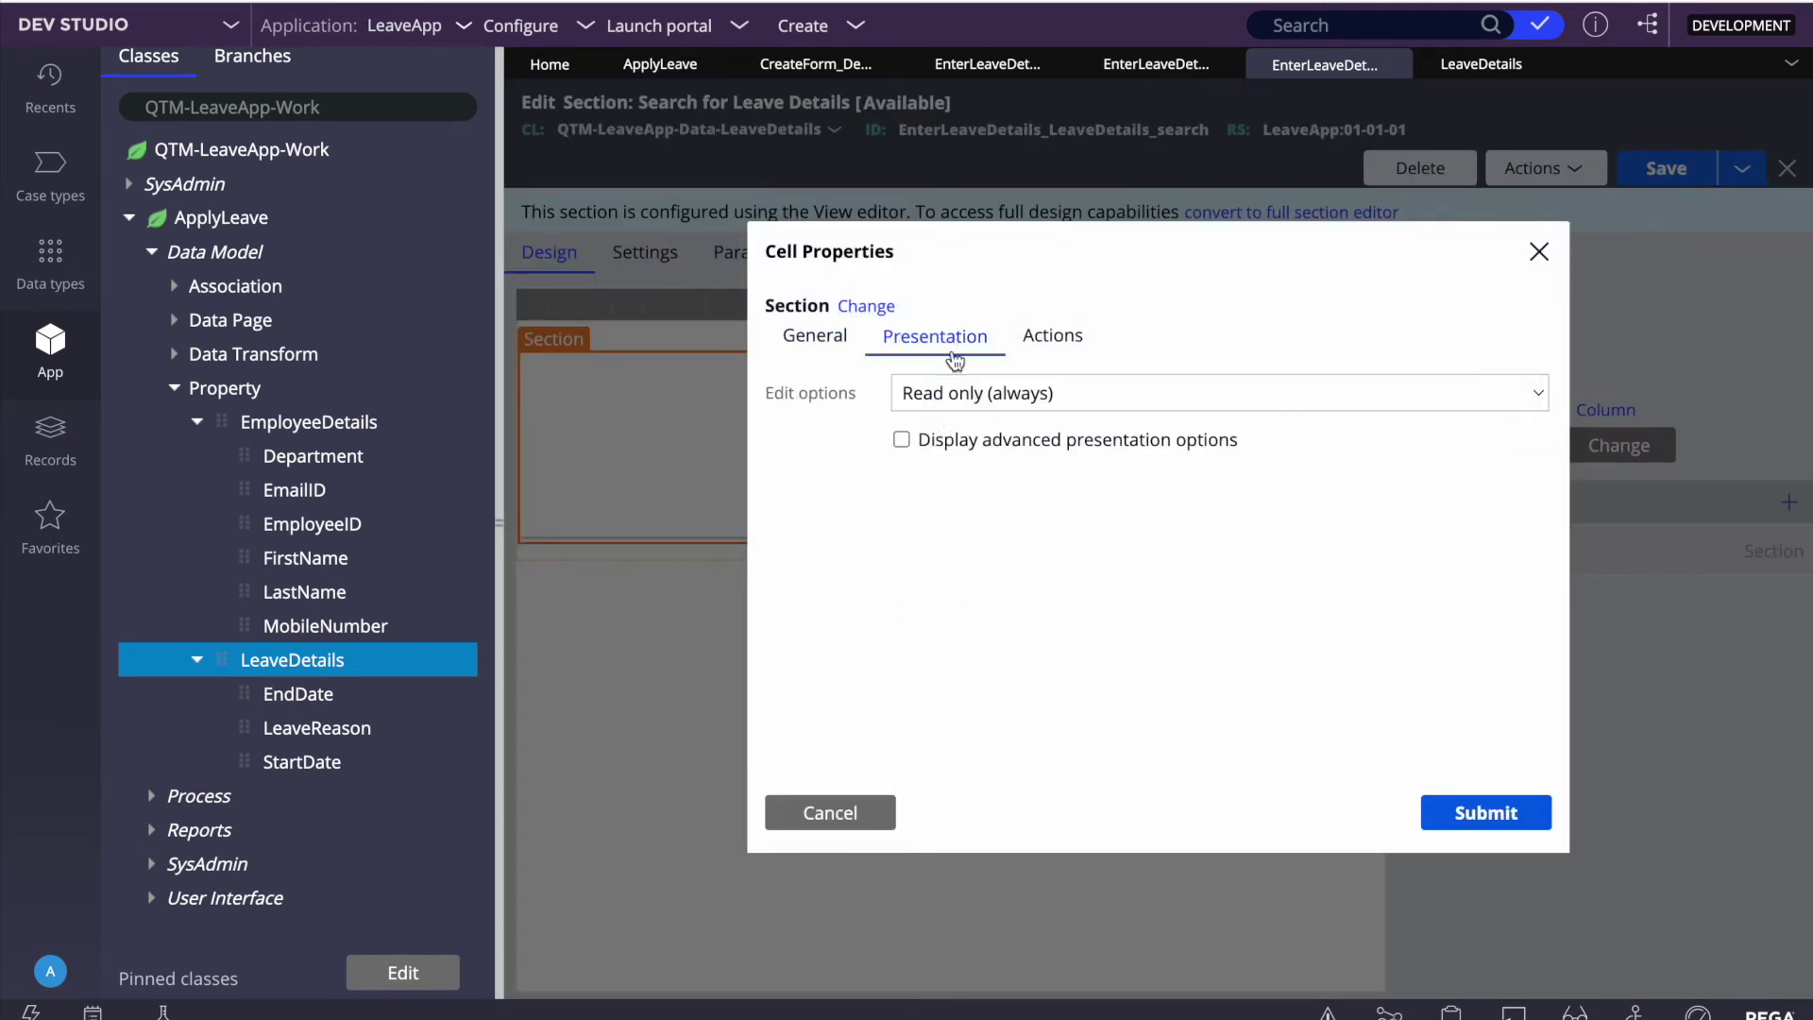
Step: Set Edit options to Auto, submit, and save Search for Leave Details
click(944, 393)
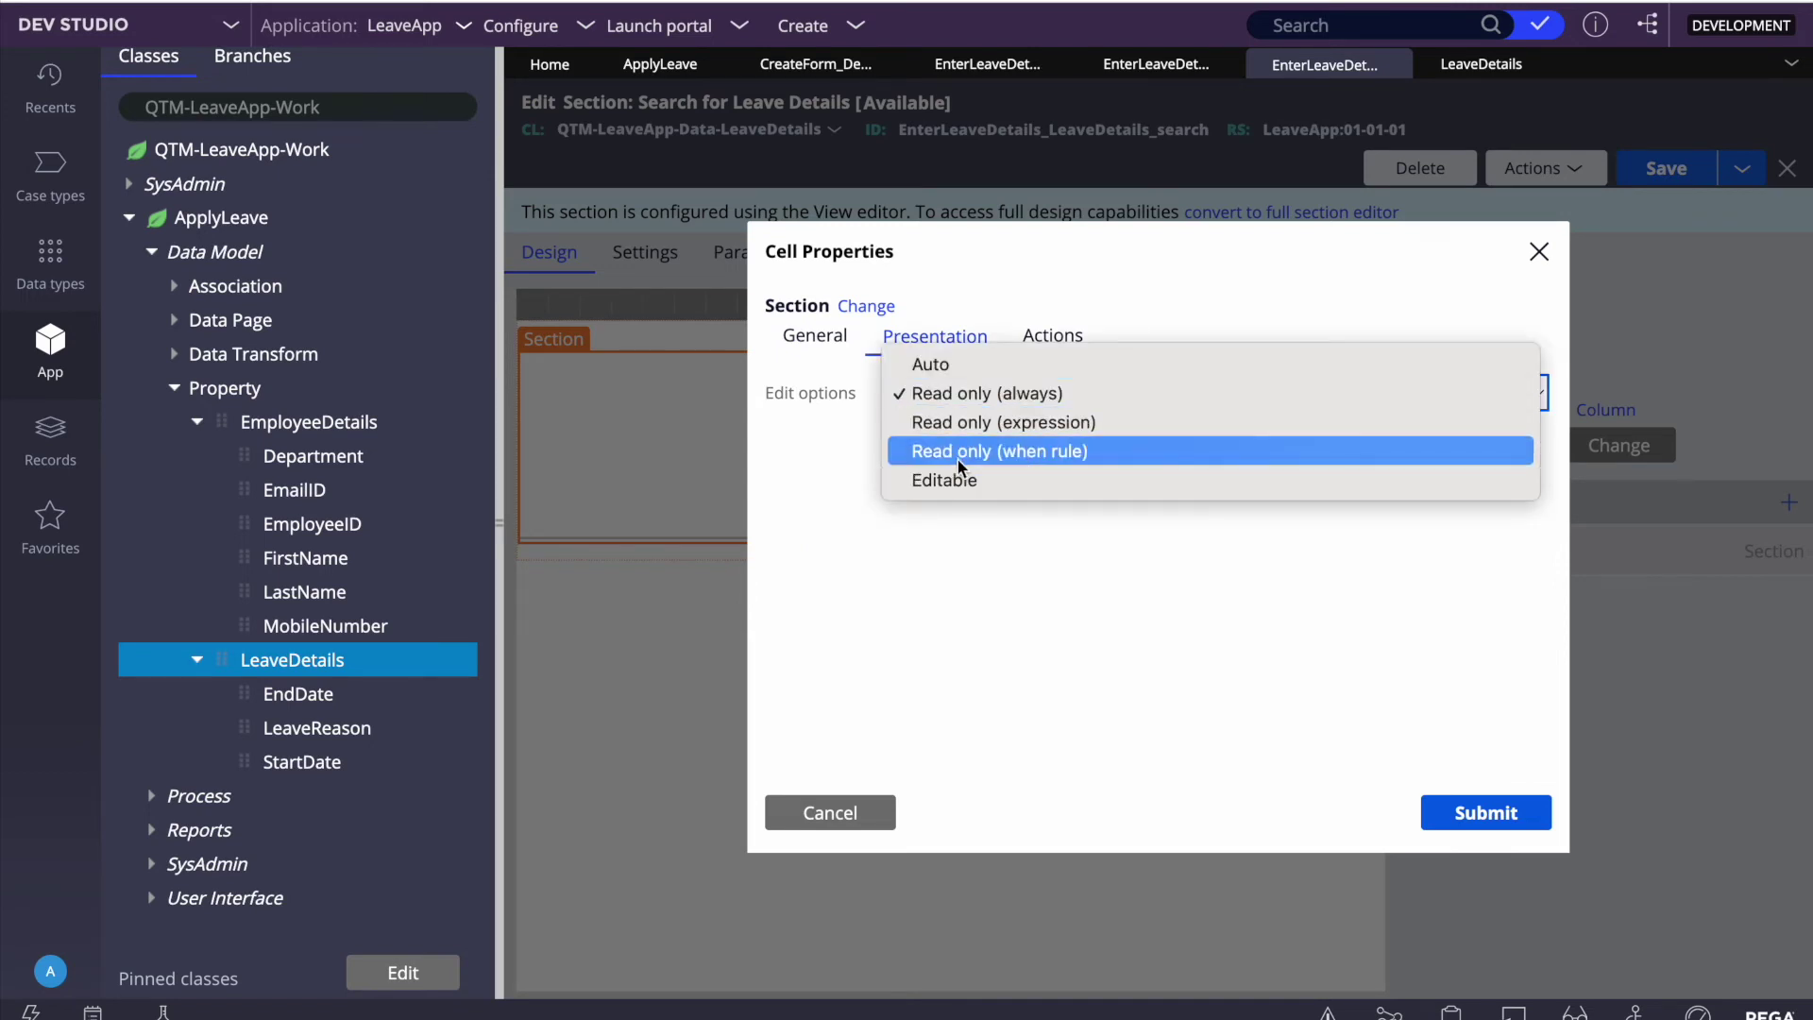
click(952, 383)
click(932, 393)
click(931, 368)
click(1487, 812)
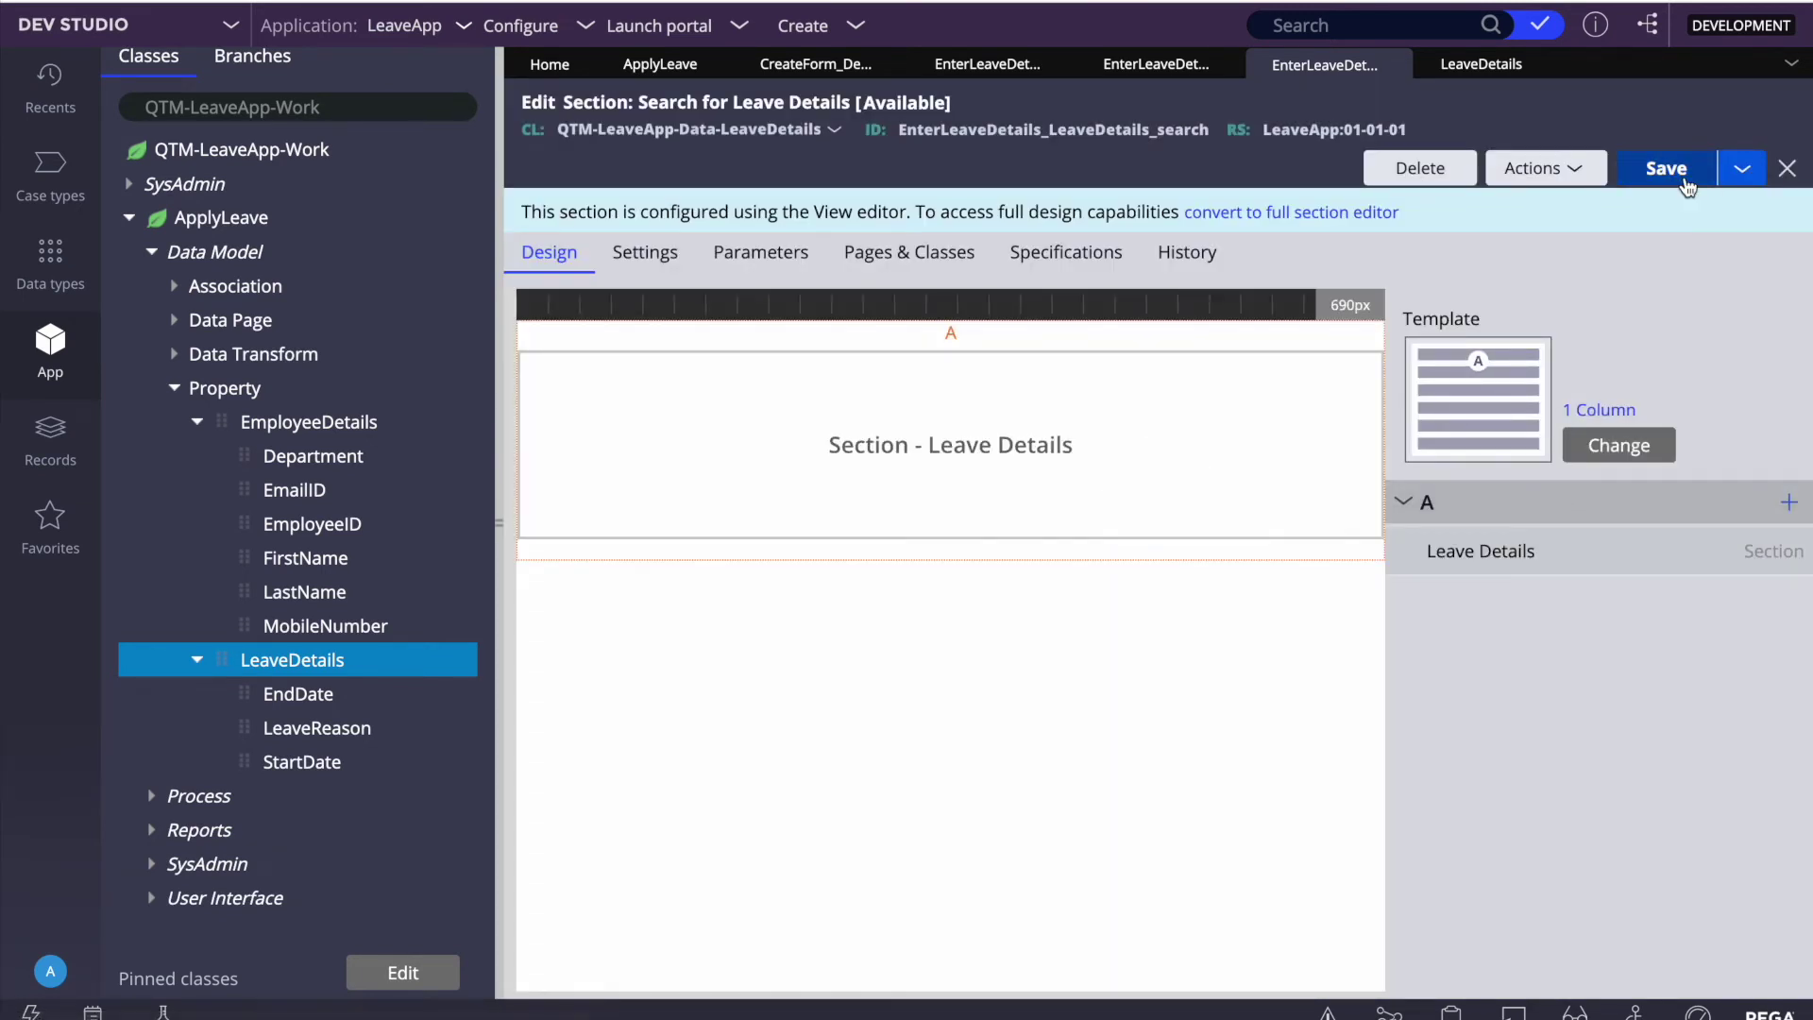
click(1682, 181)
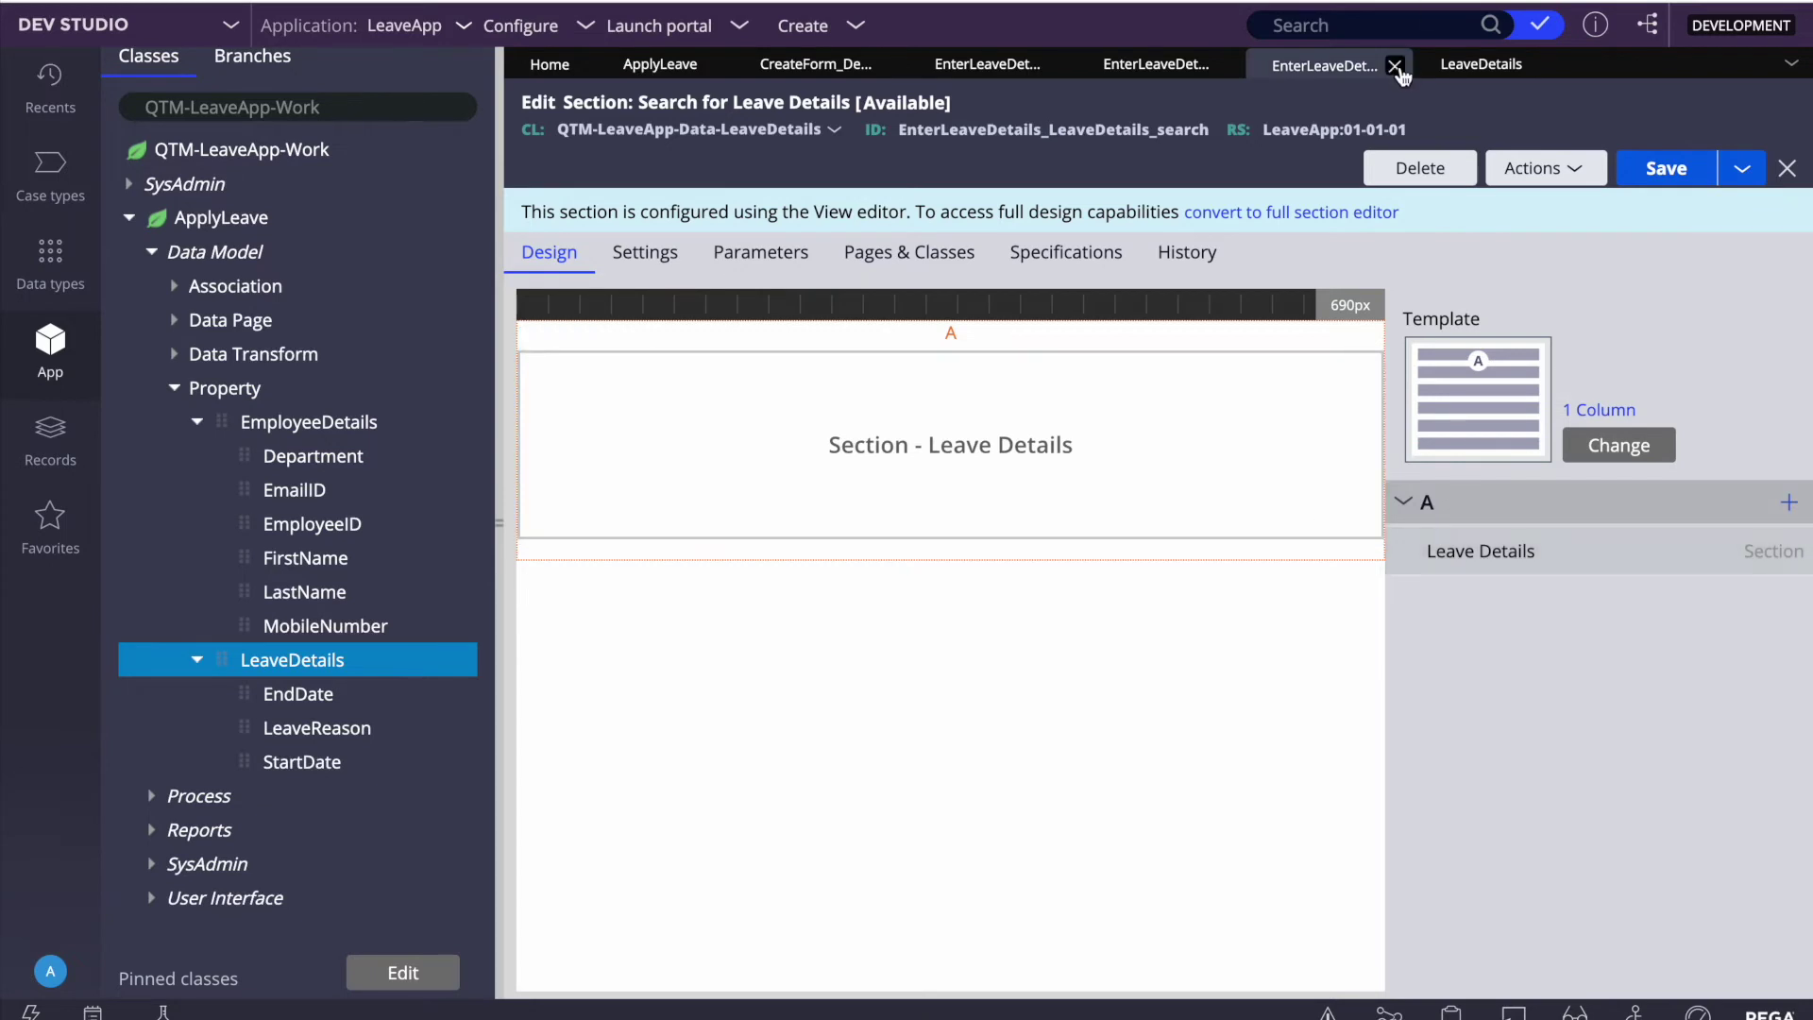
Step: Close Search for Leave Details and review Start Date's control type options without changes
click(1395, 65)
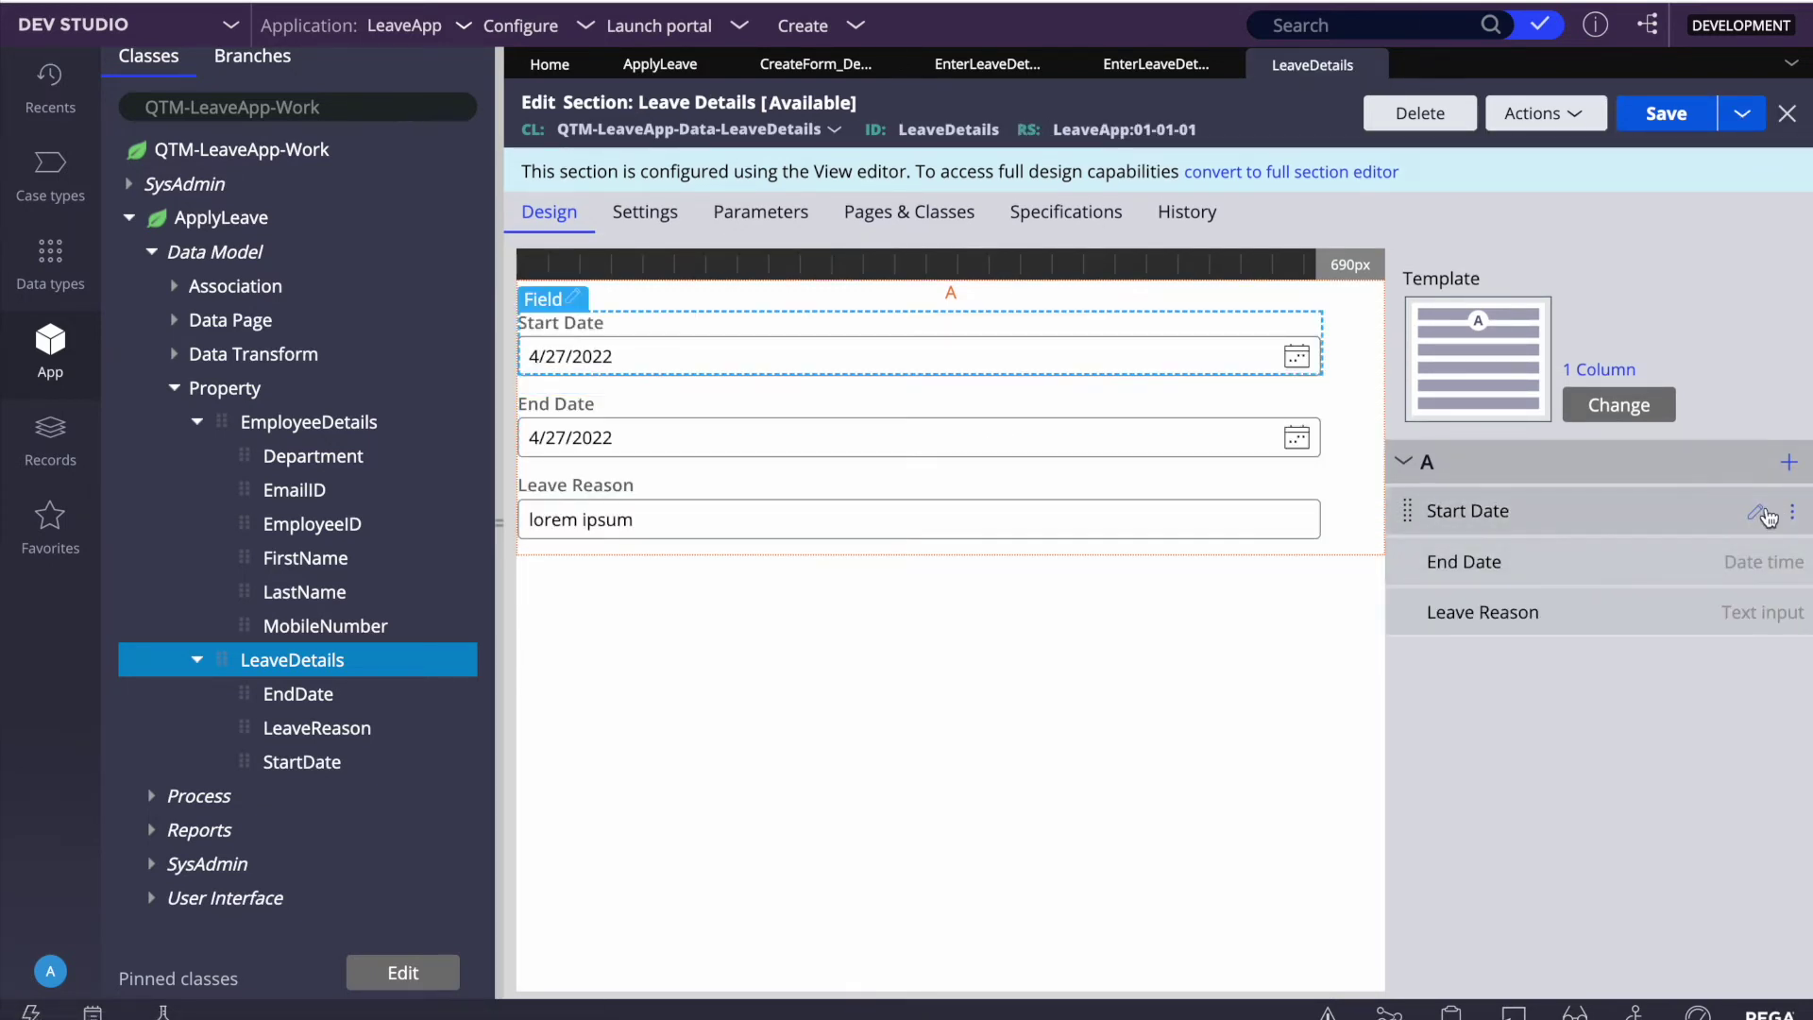
click(1760, 514)
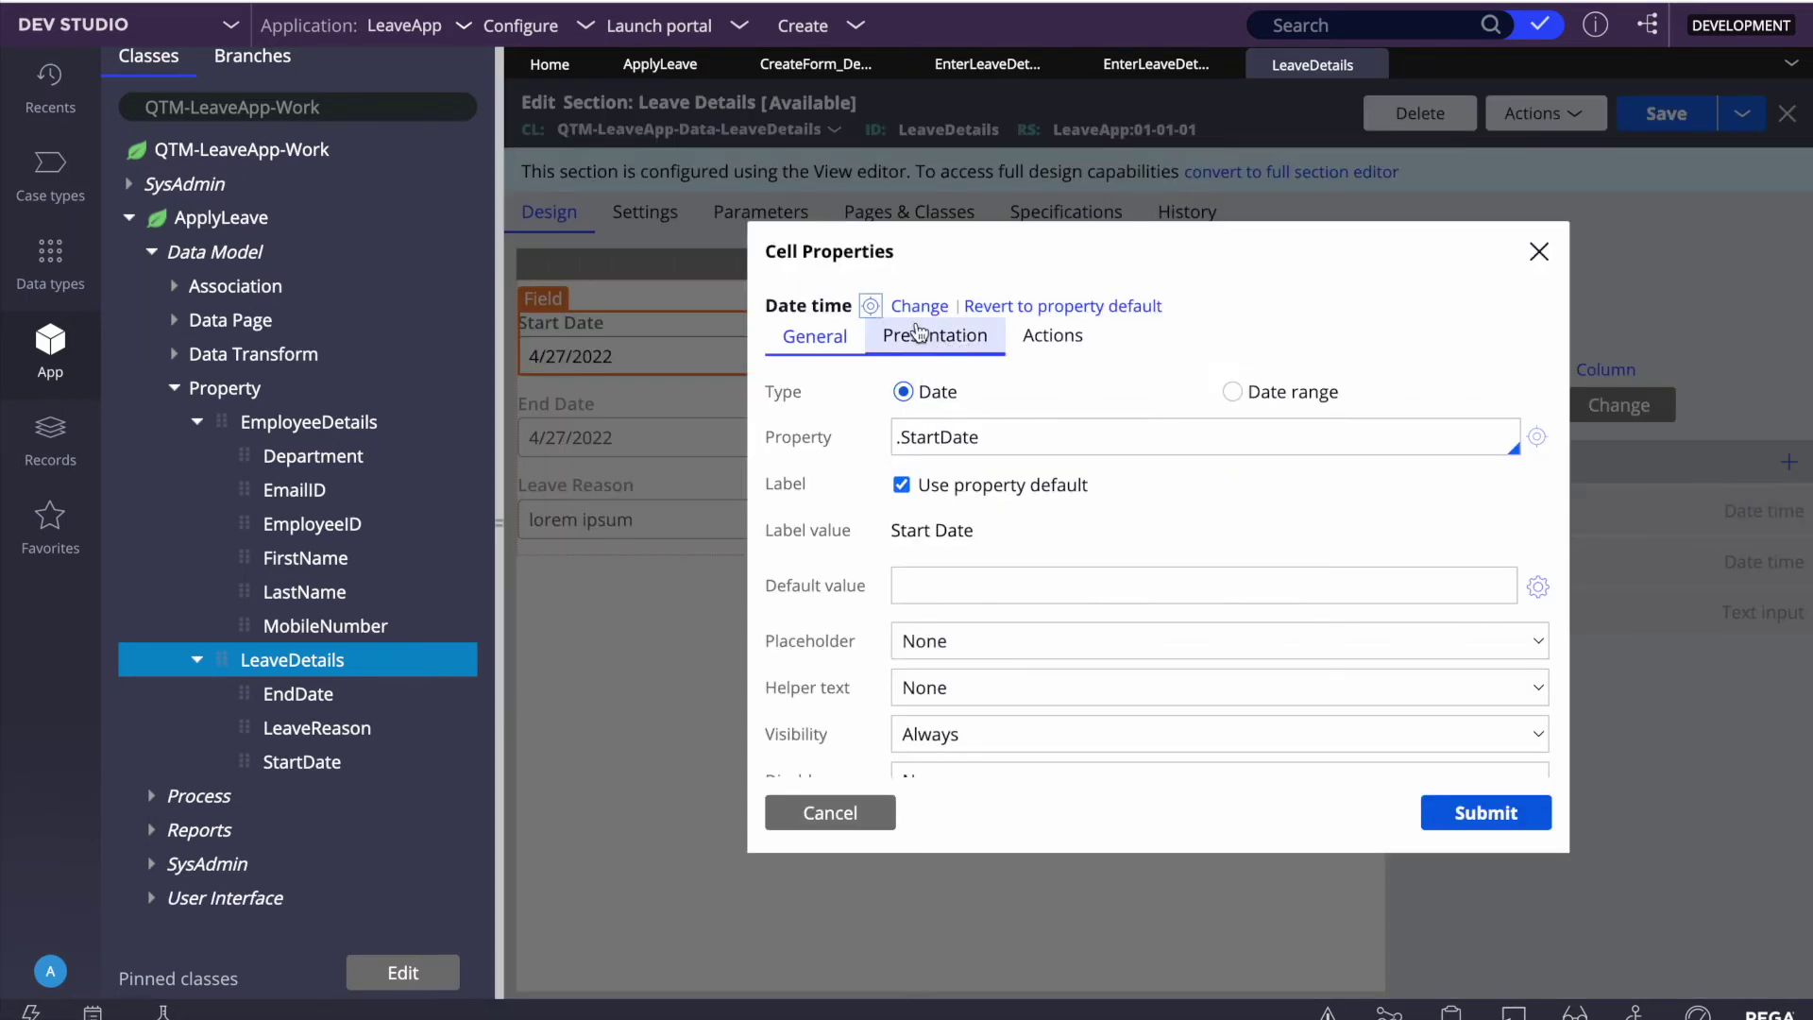
click(914, 306)
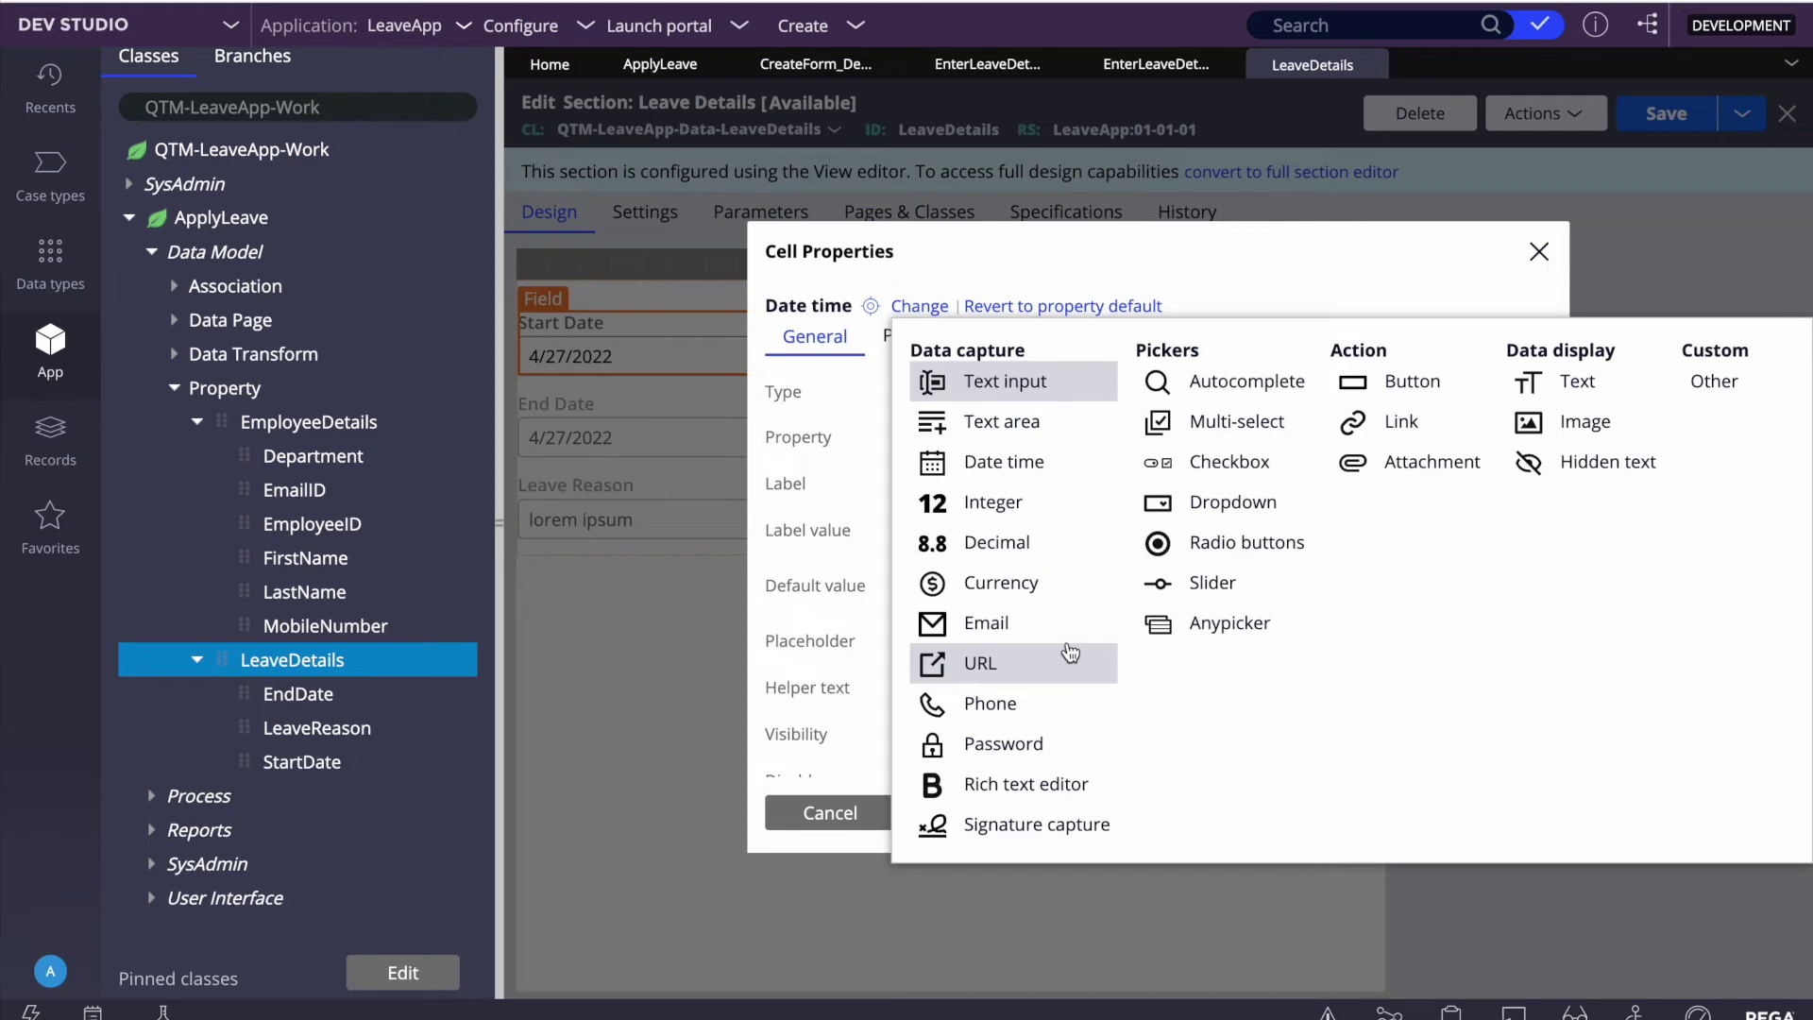
click(1232, 263)
click(1539, 251)
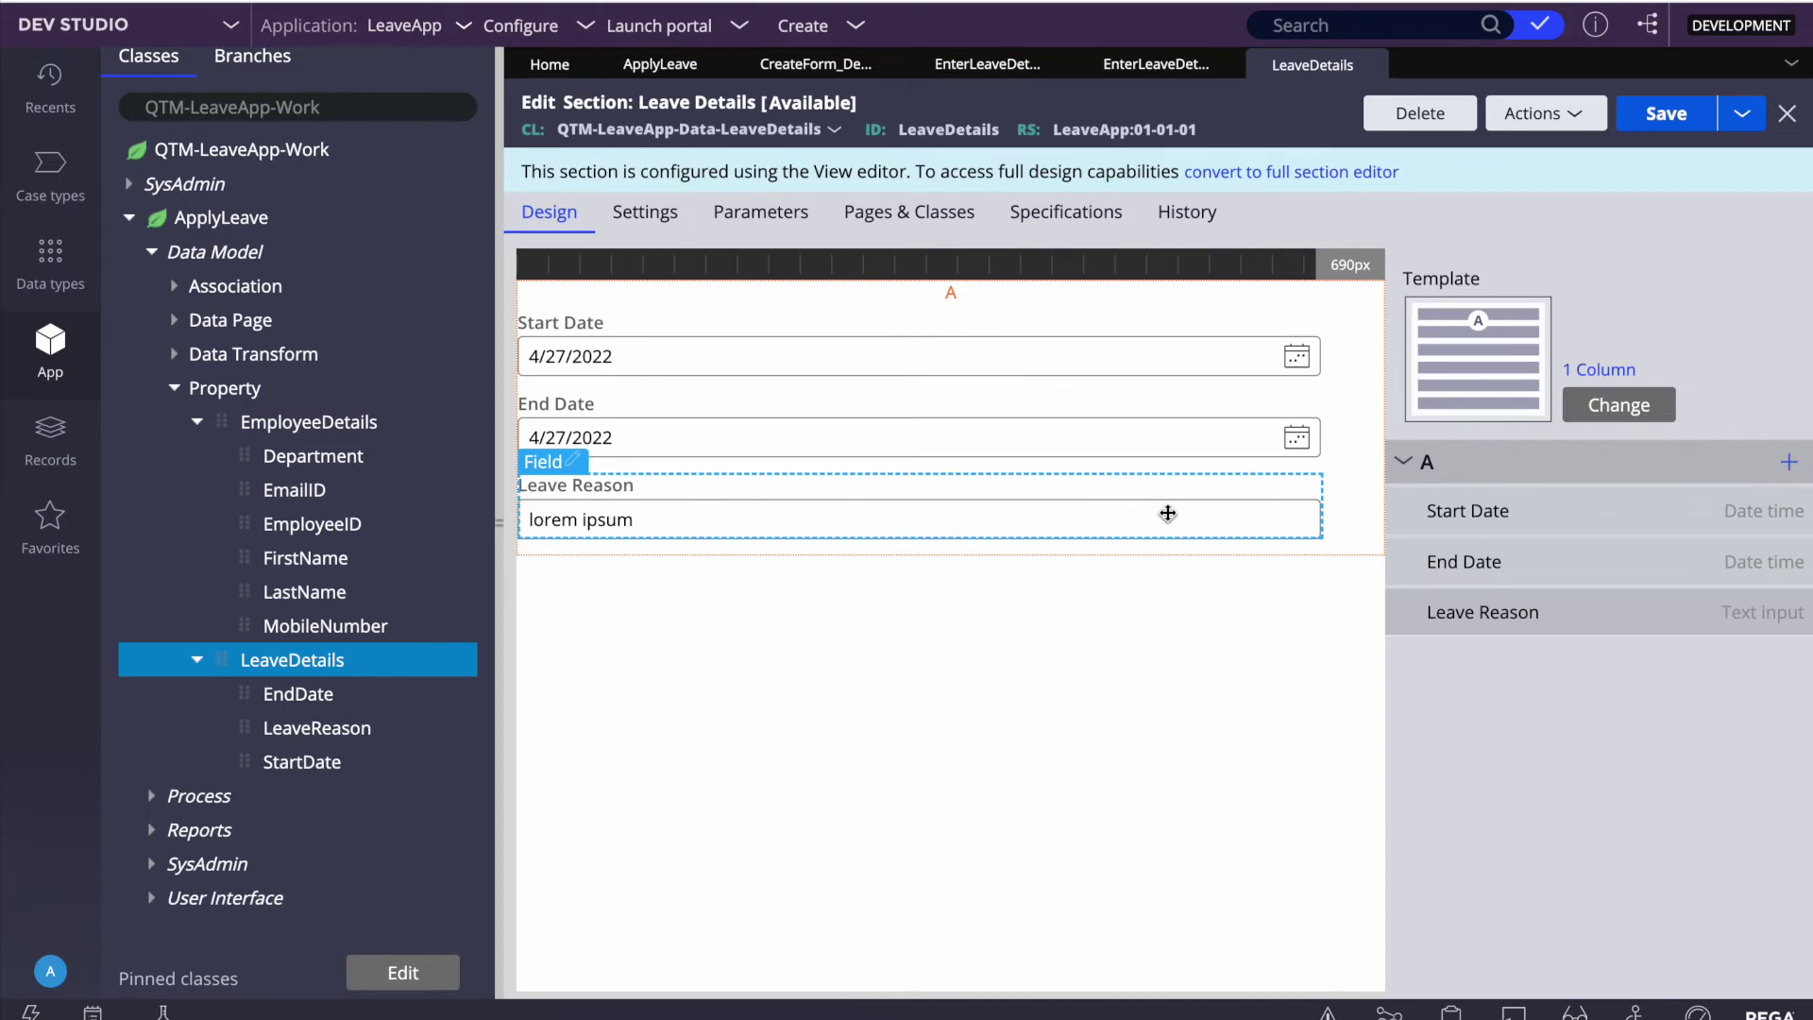
Step: Set Start Date's Required option to Always, submit, and save the Leave Details section
click(1754, 516)
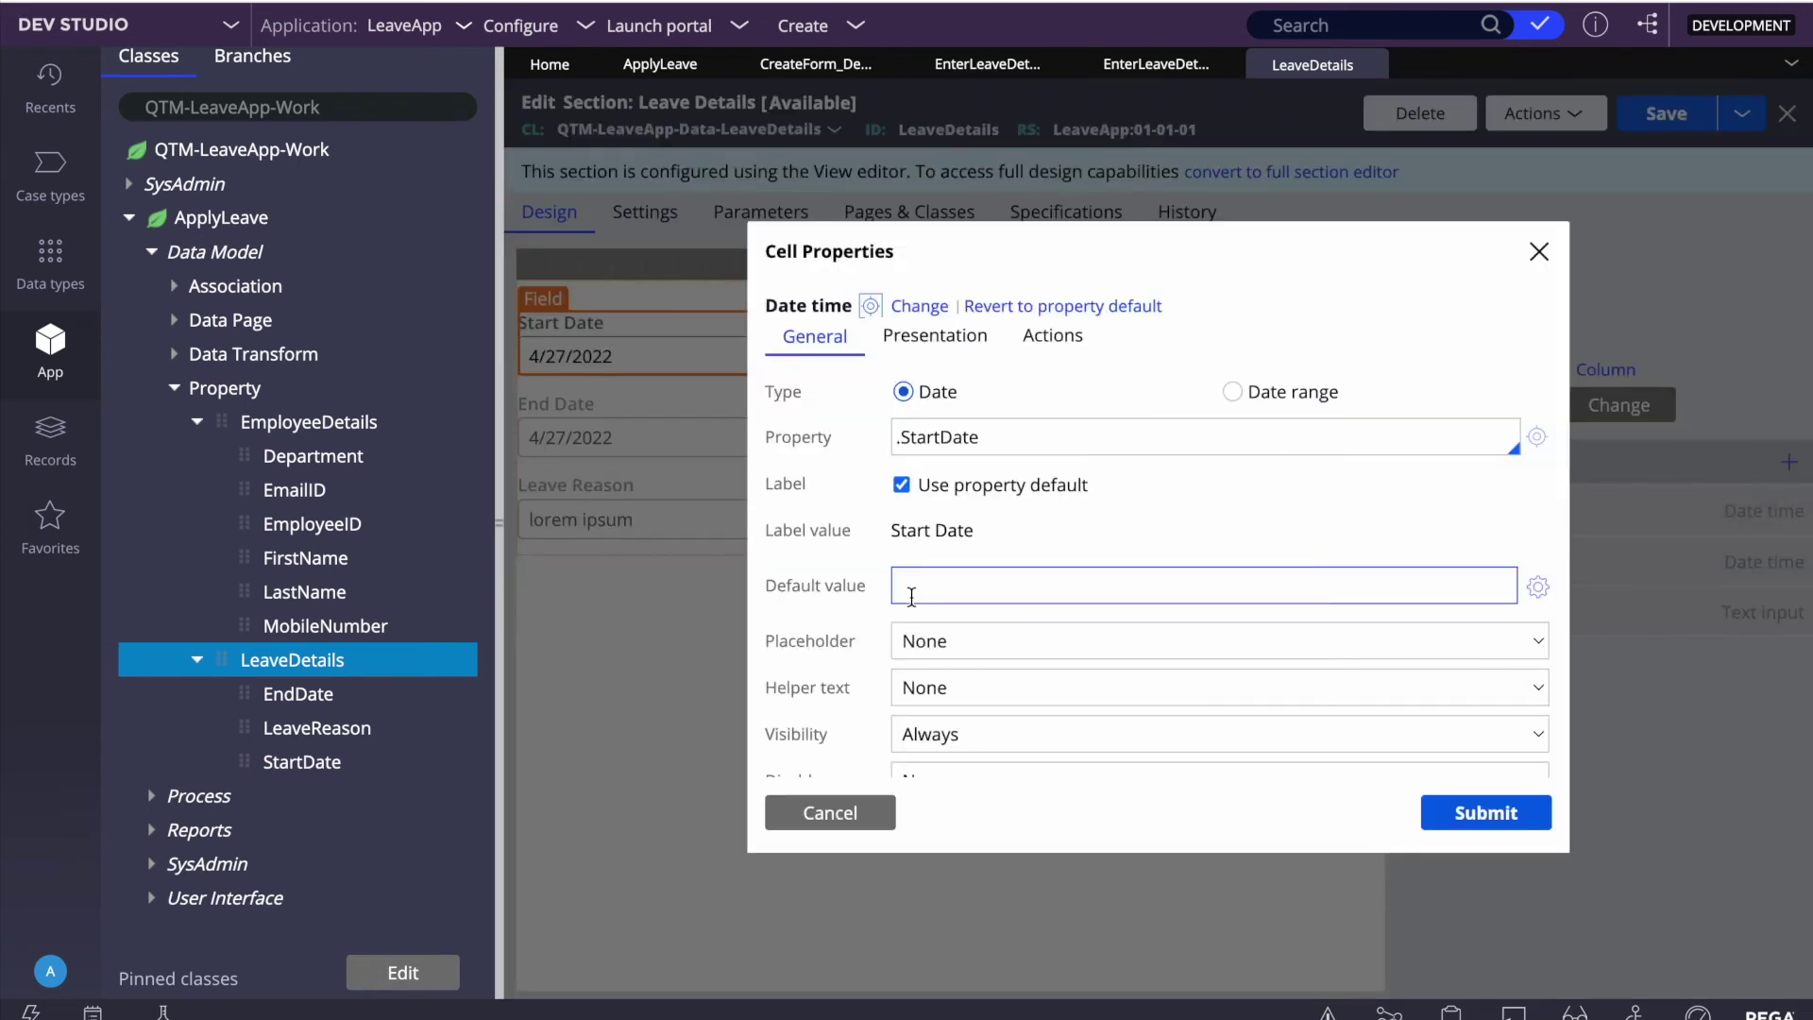
scroll(925, 604, down, 2)
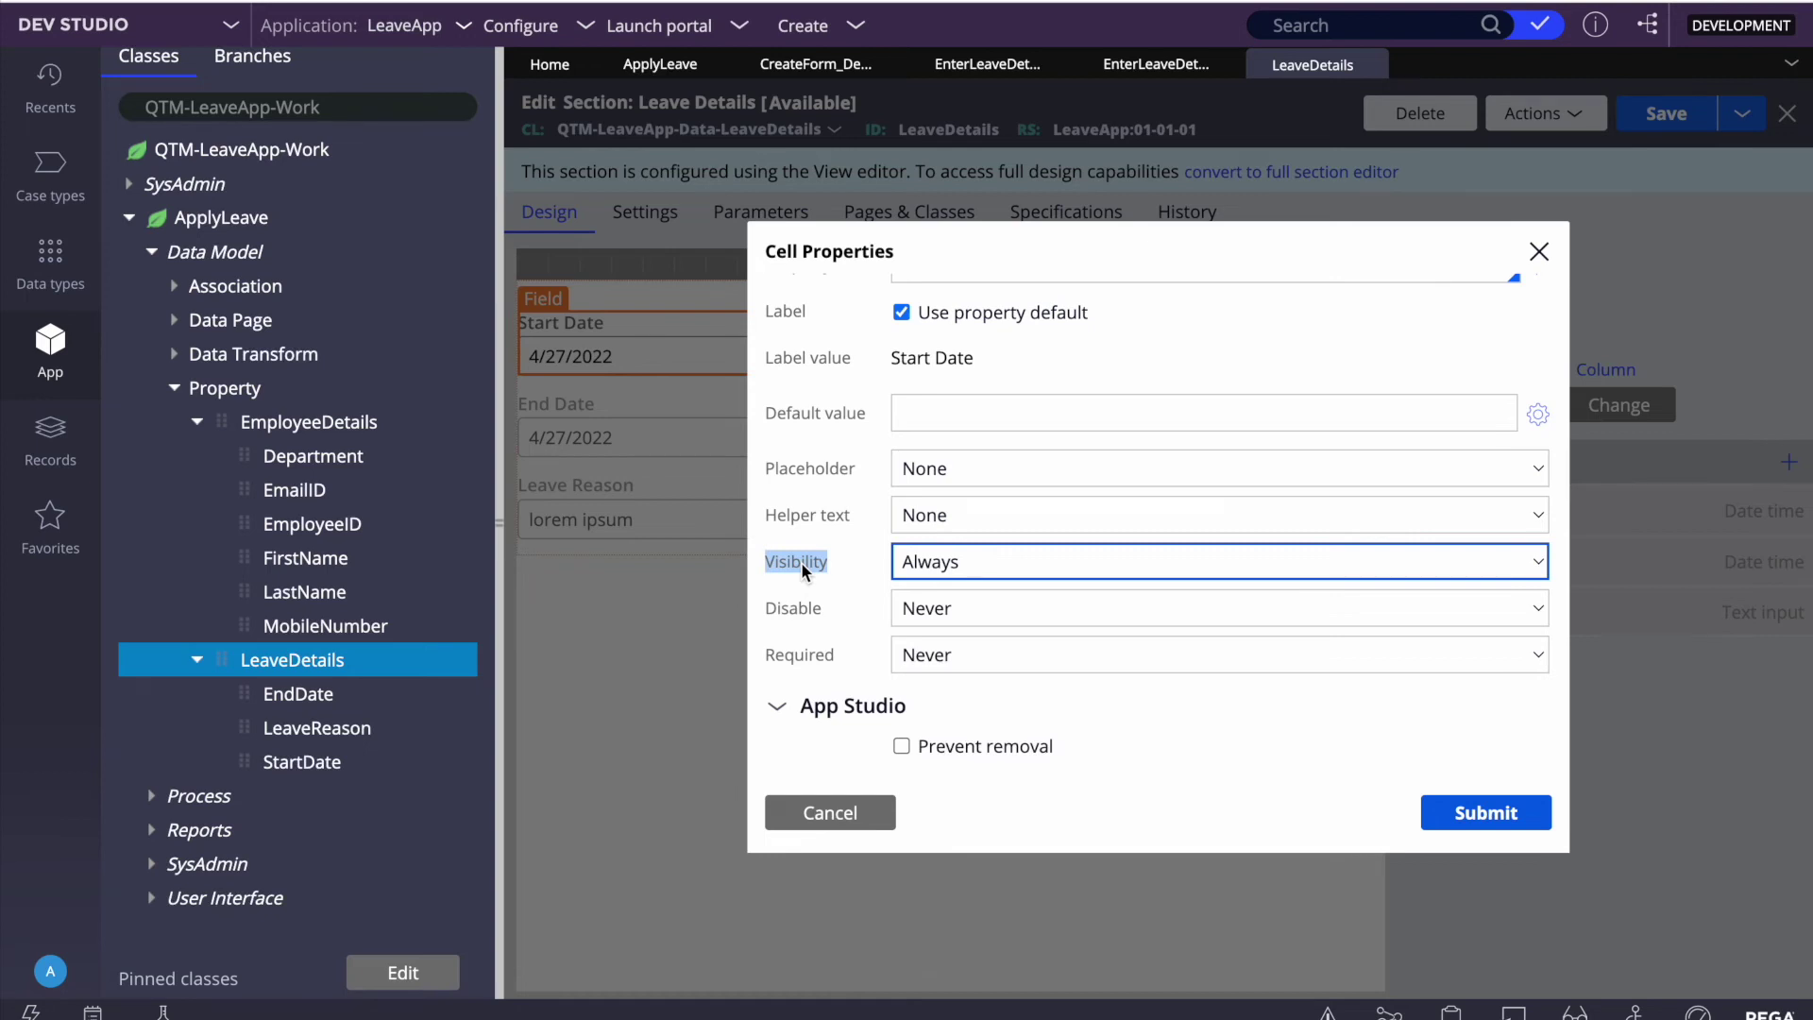
click(952, 660)
click(944, 684)
click(1455, 818)
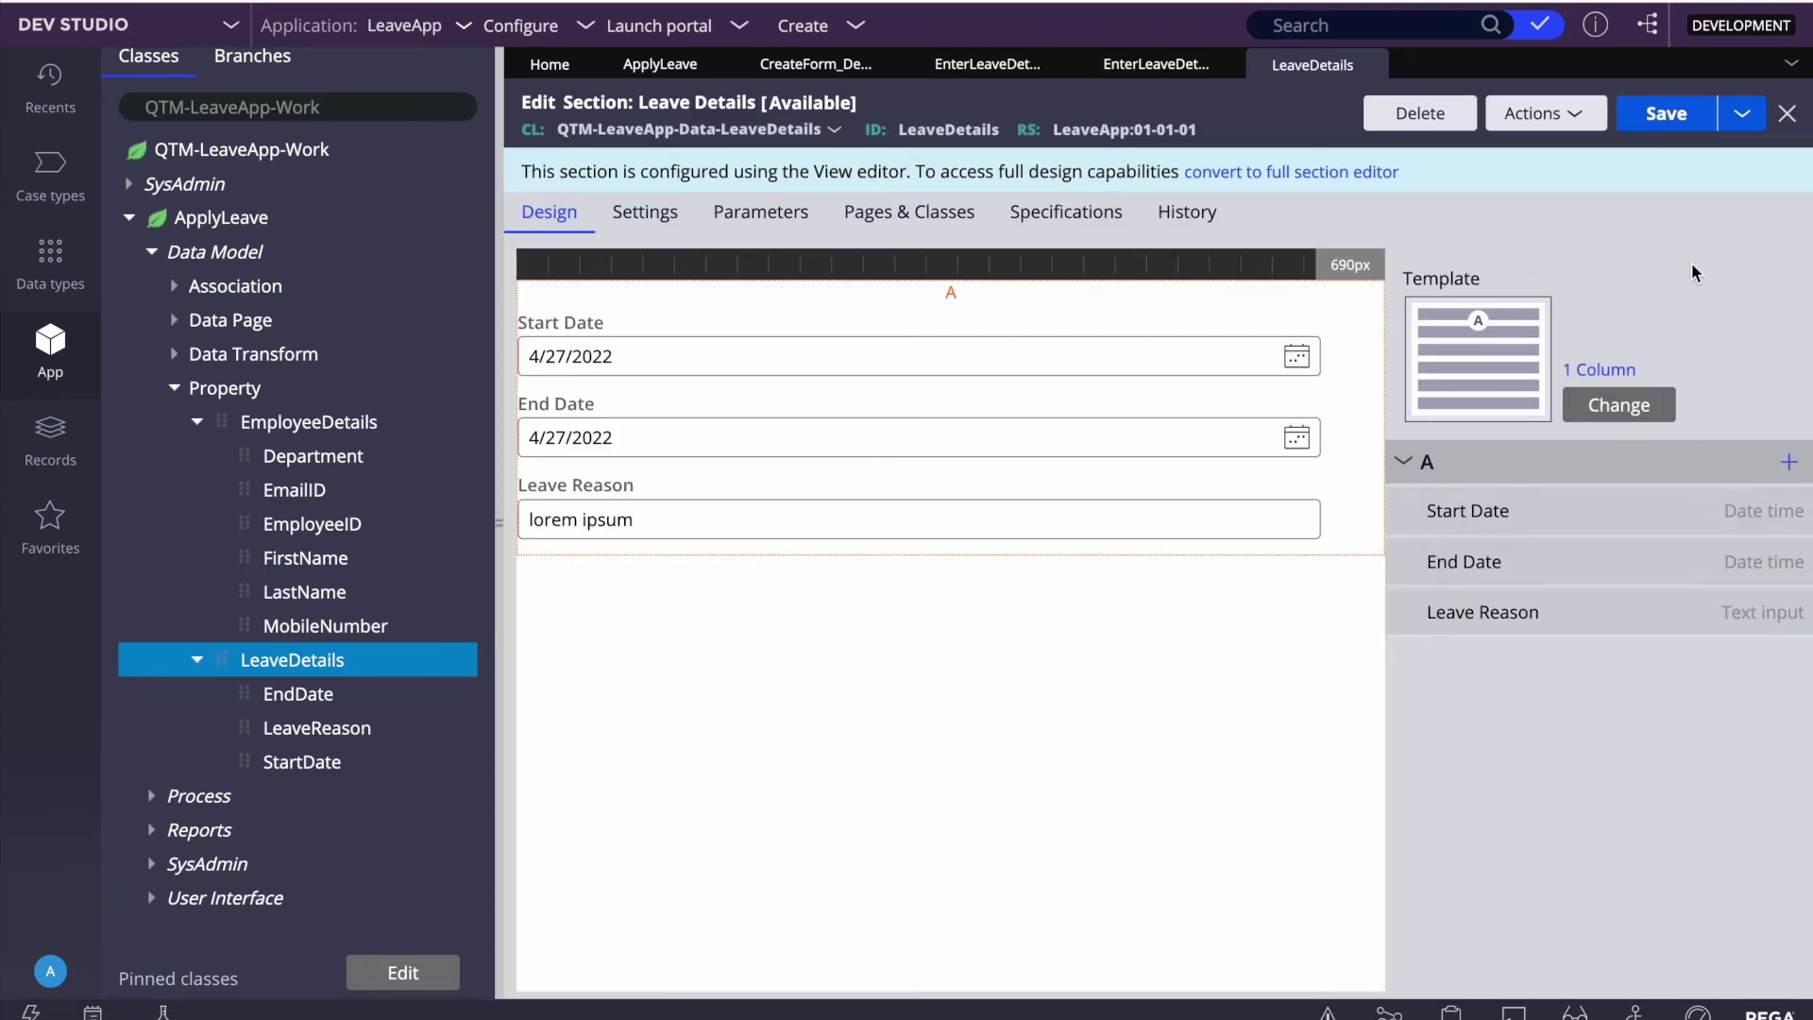
click(1662, 116)
Step: From the CreateForm flow, open Enter Employee Details' flow action section, then Search for Employee Details
click(818, 66)
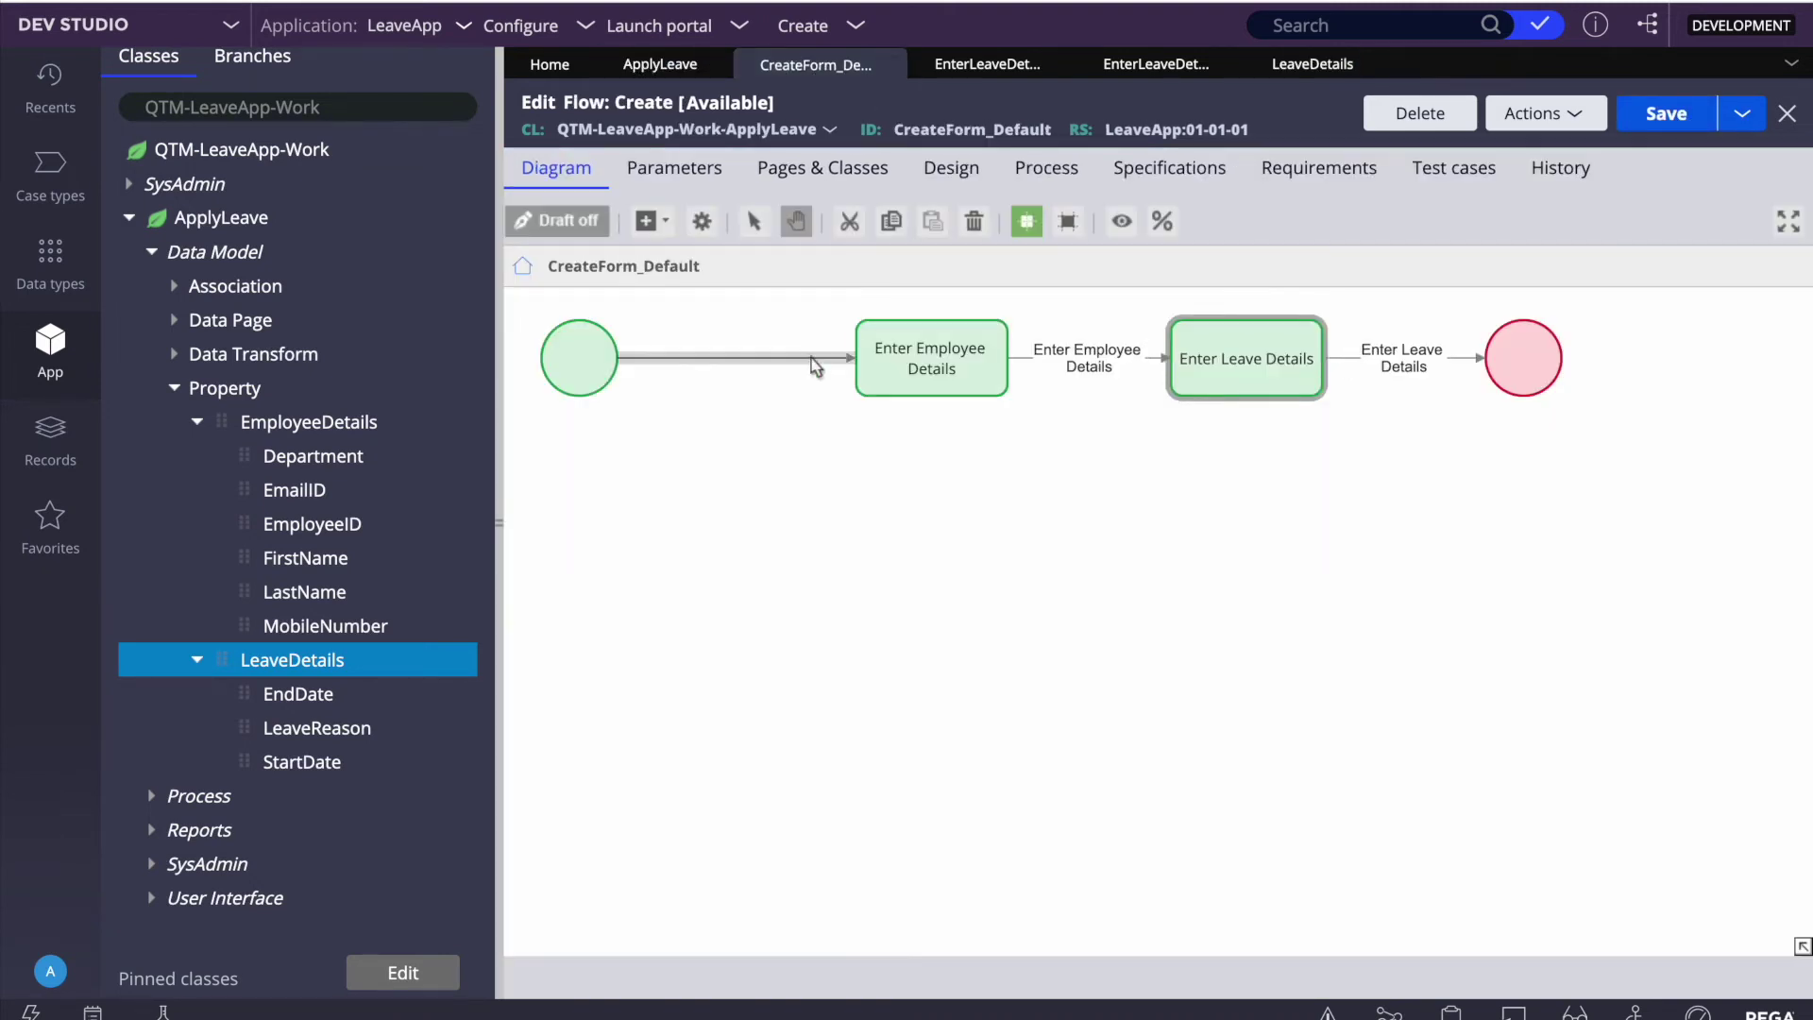
click(921, 364)
right_click(916, 360)
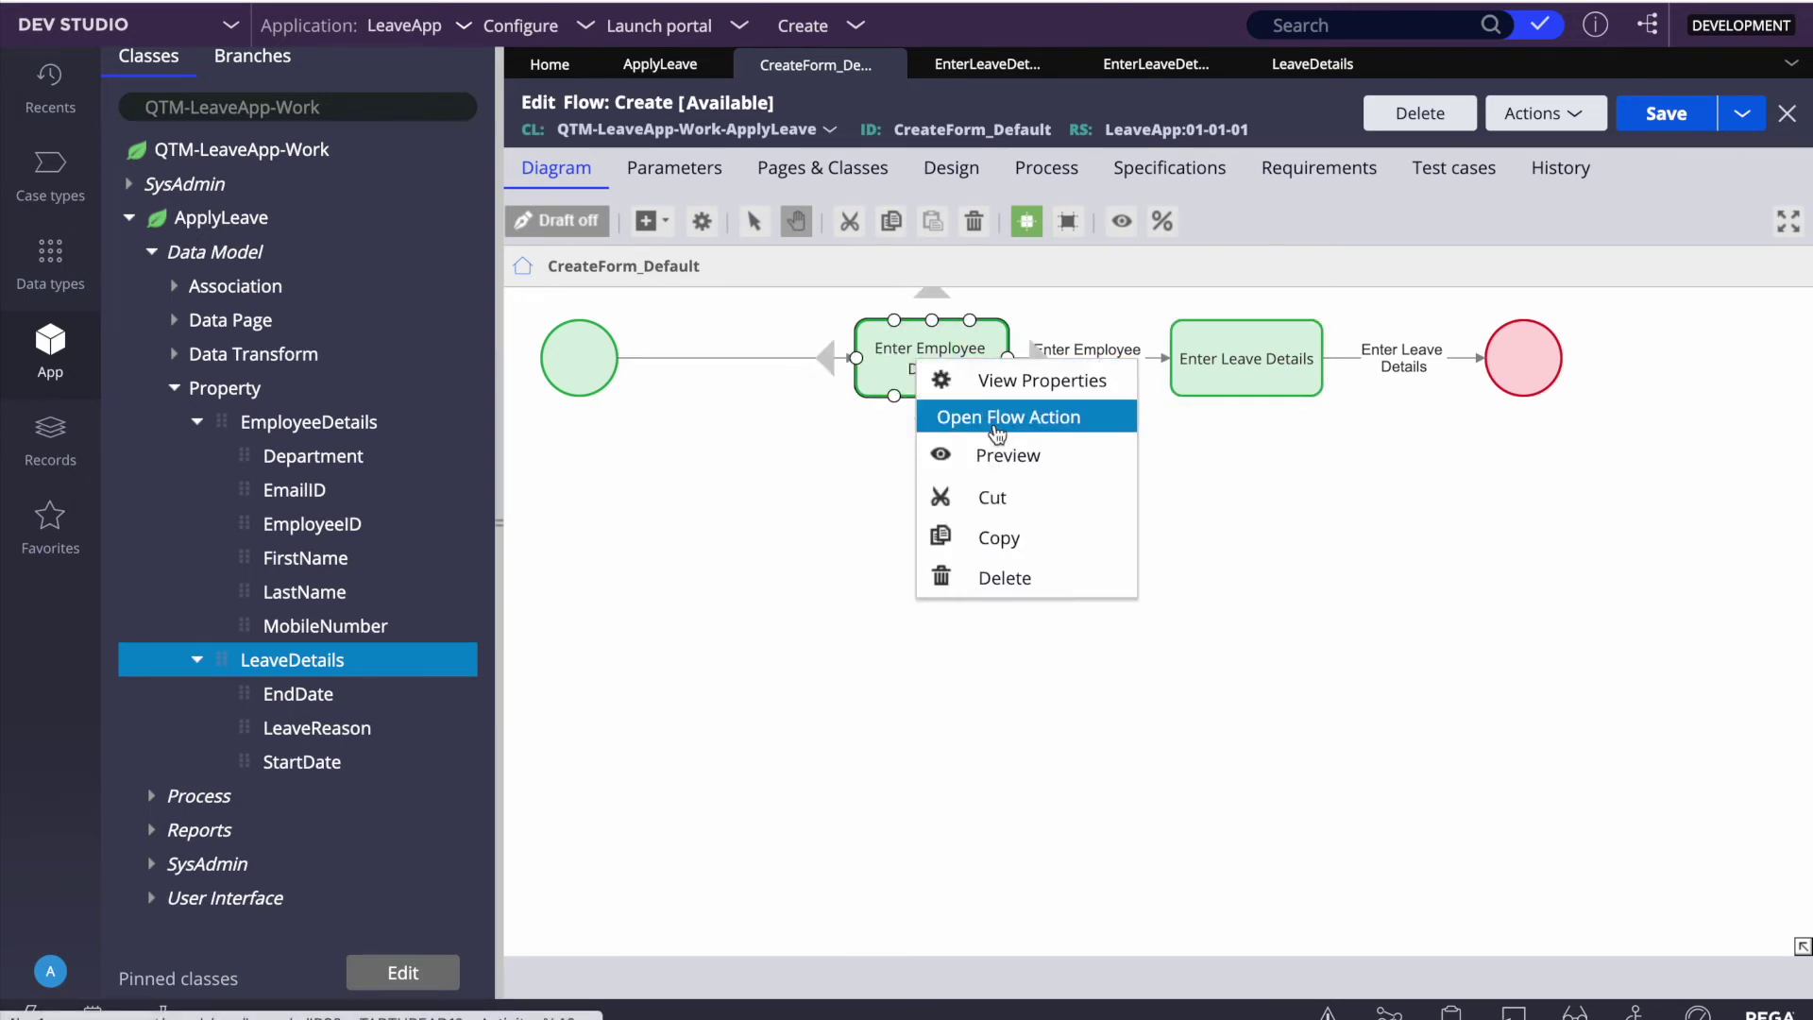
click(997, 430)
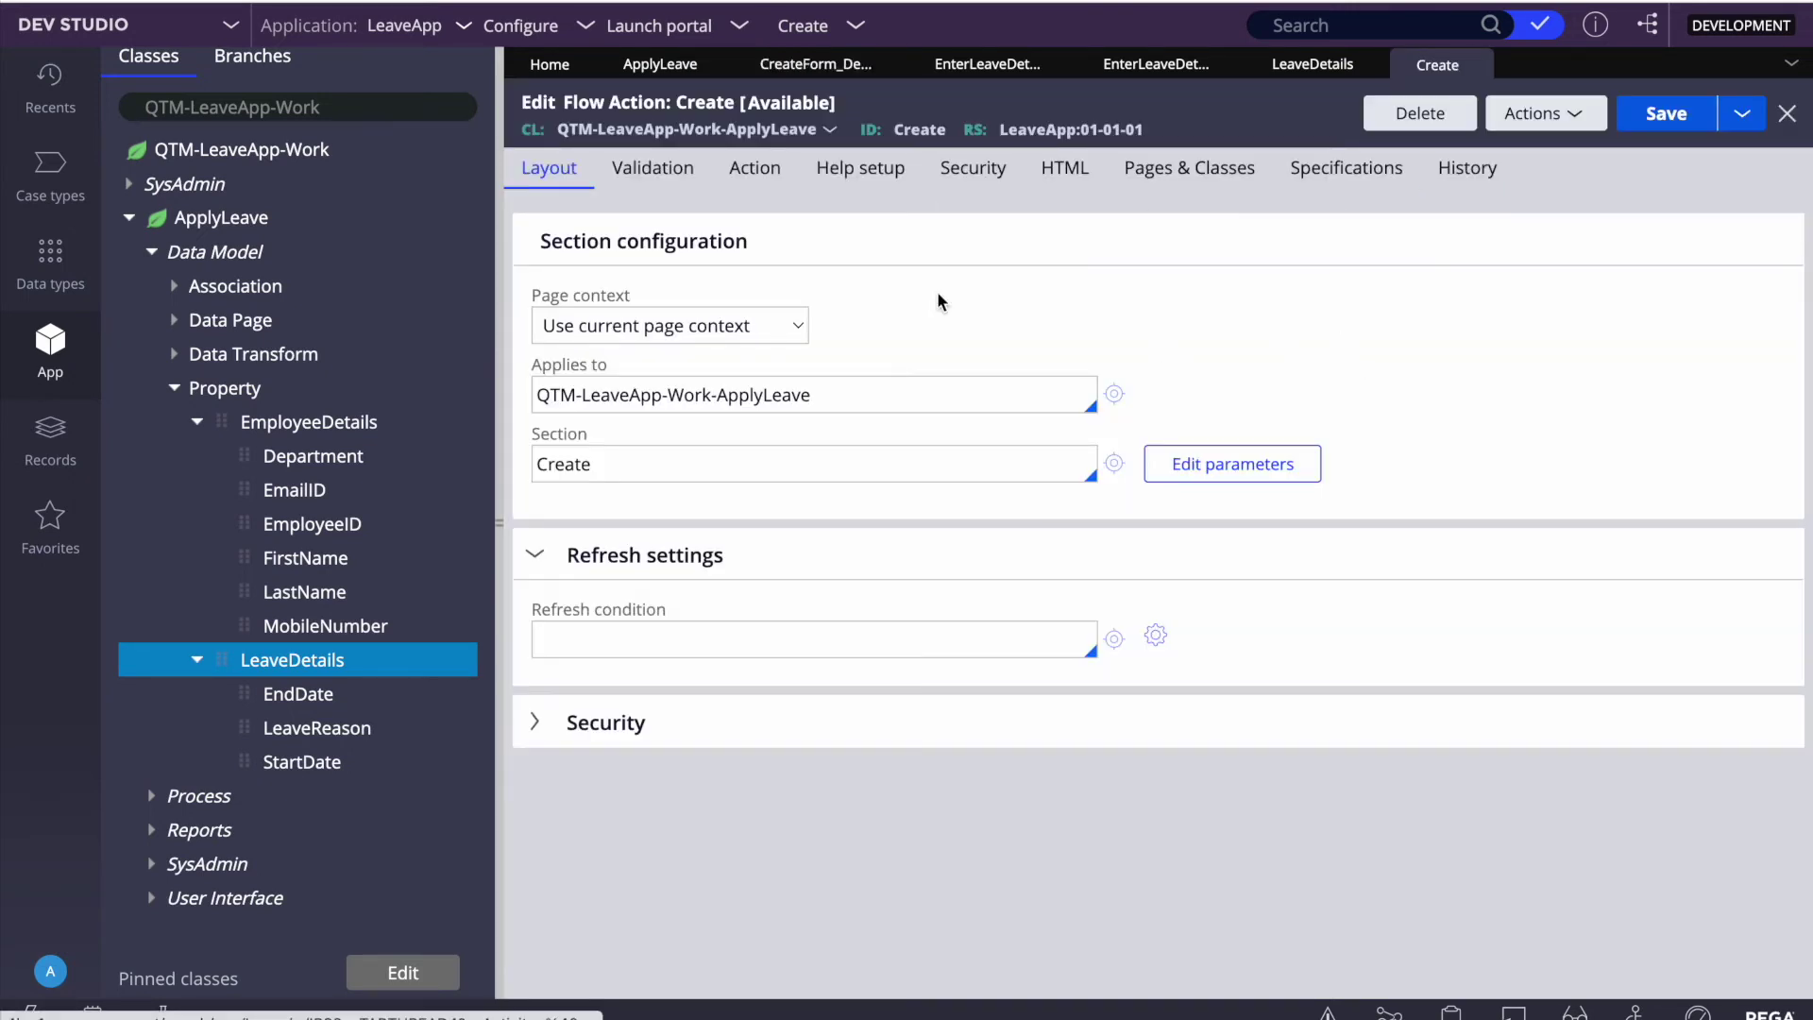
click(1115, 463)
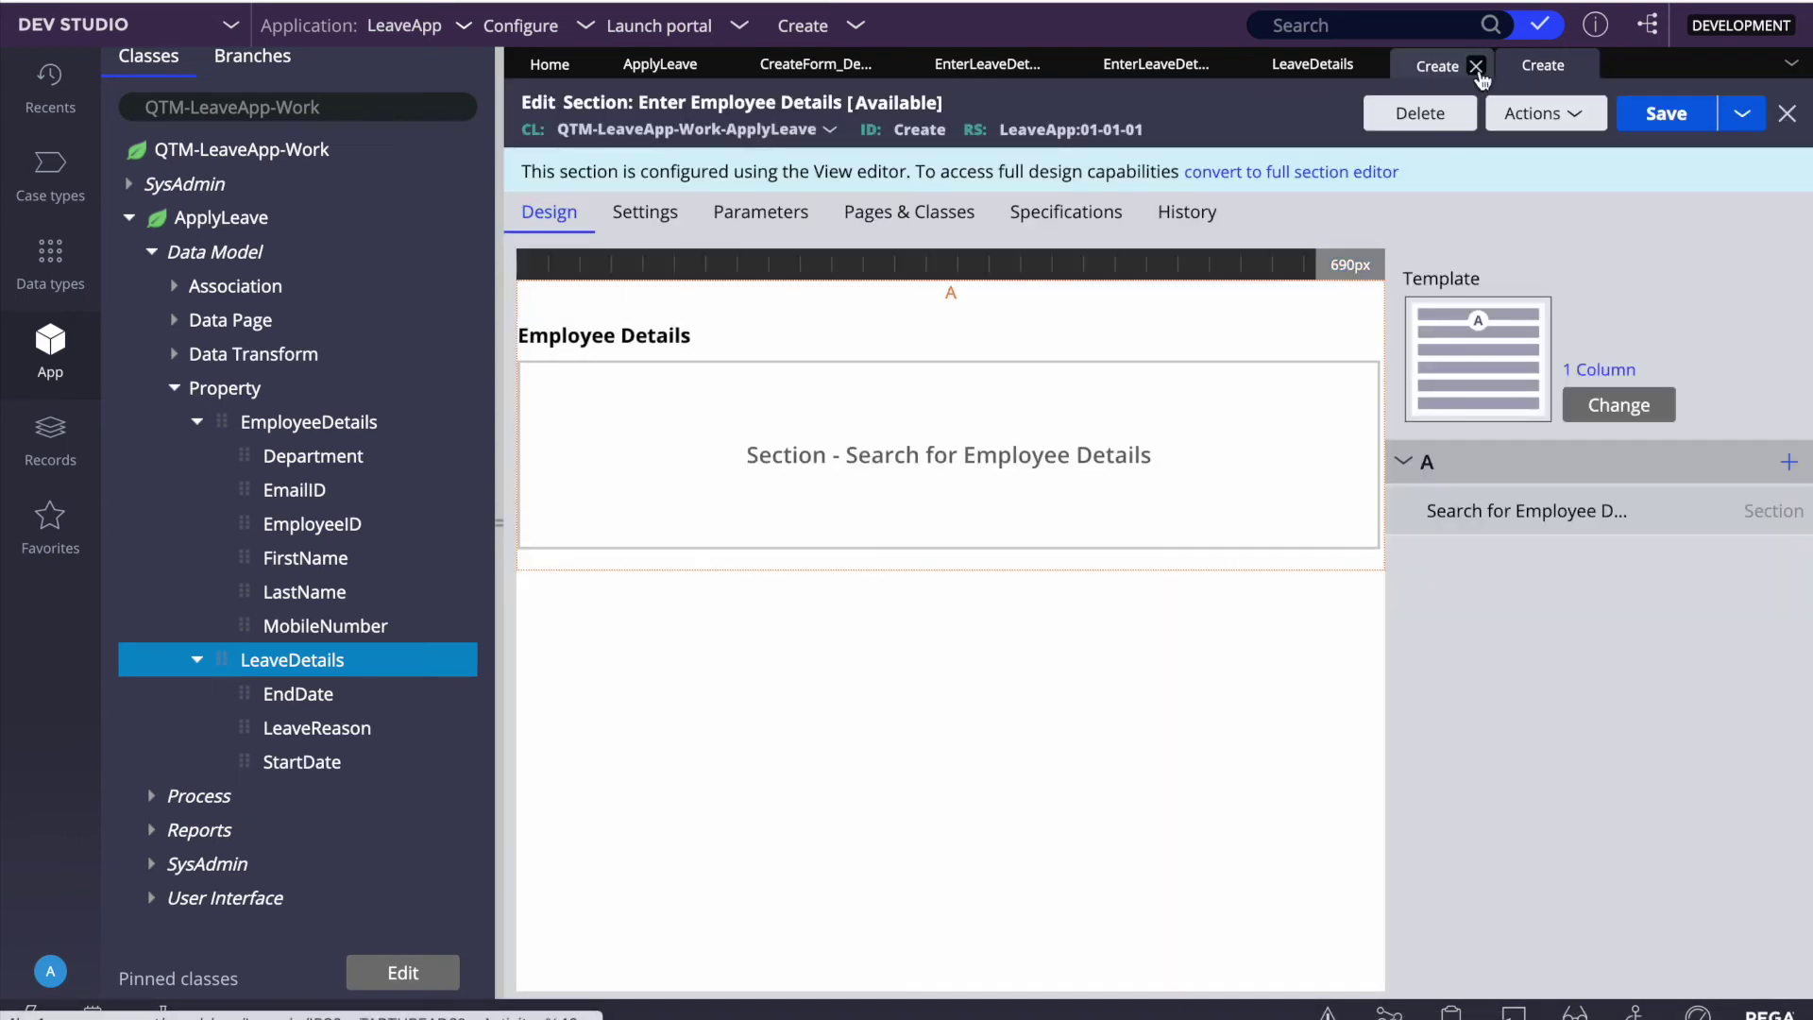
click(1478, 66)
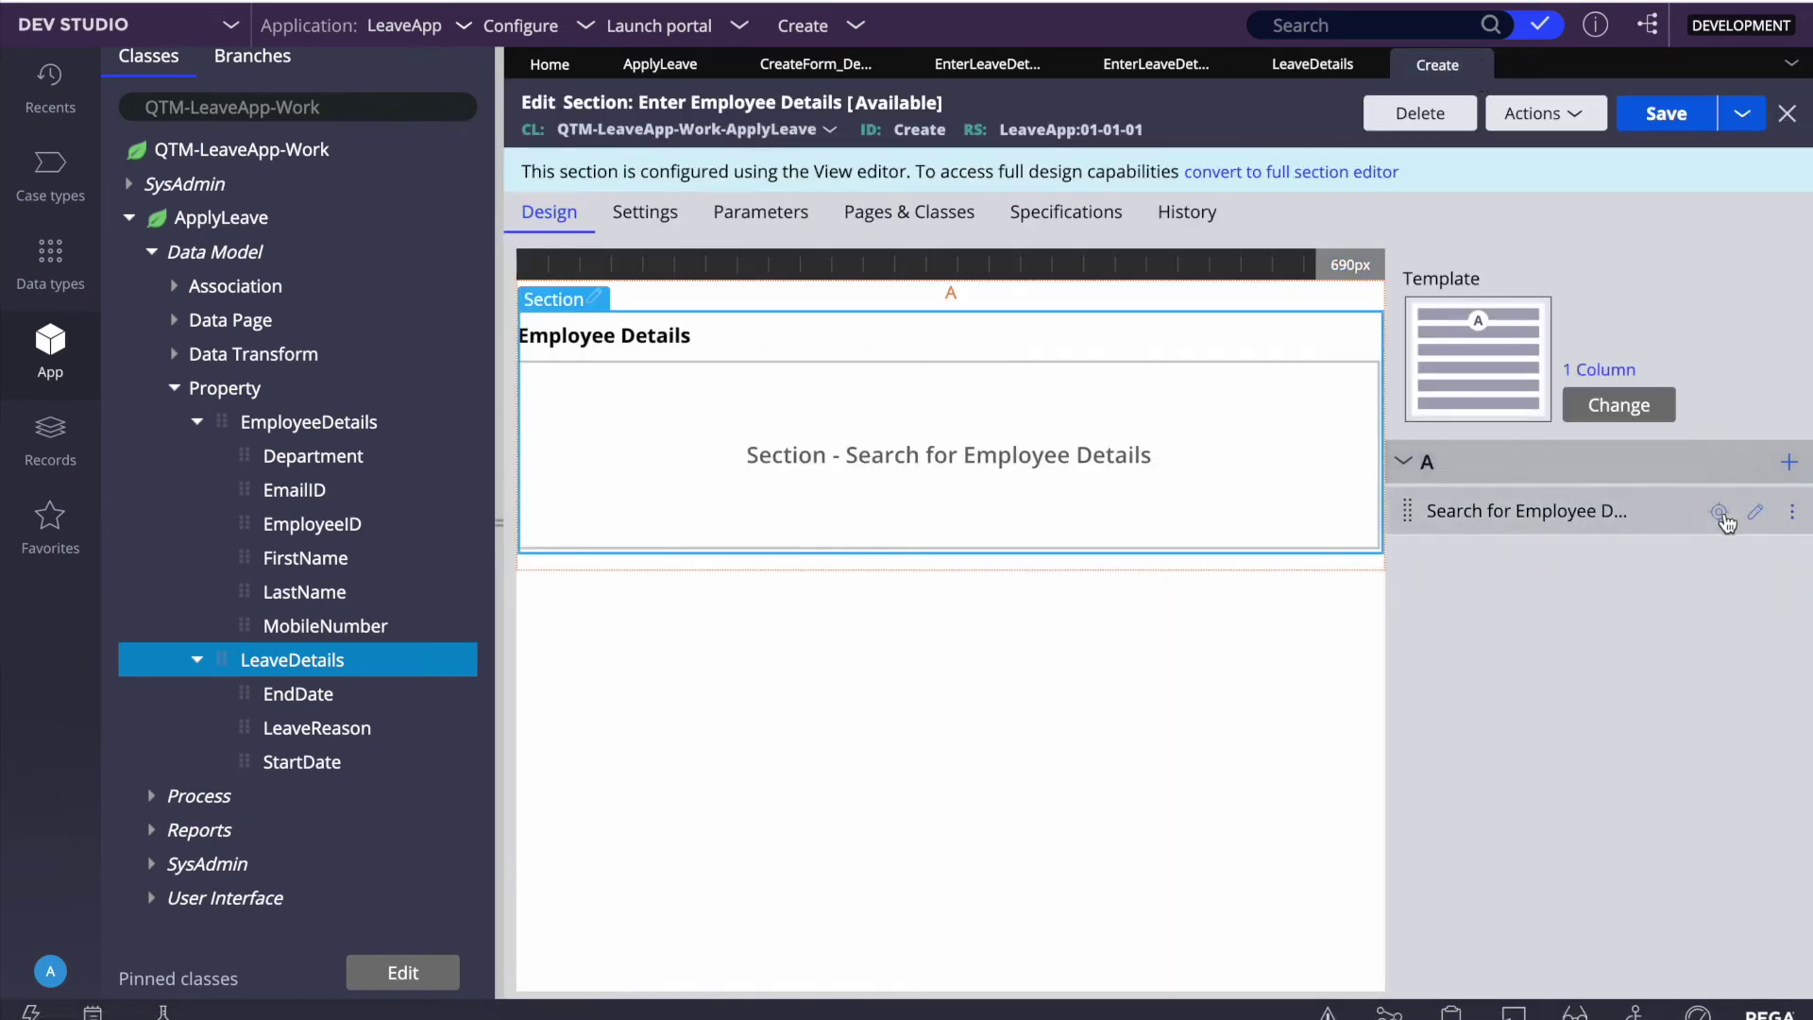
click(1719, 516)
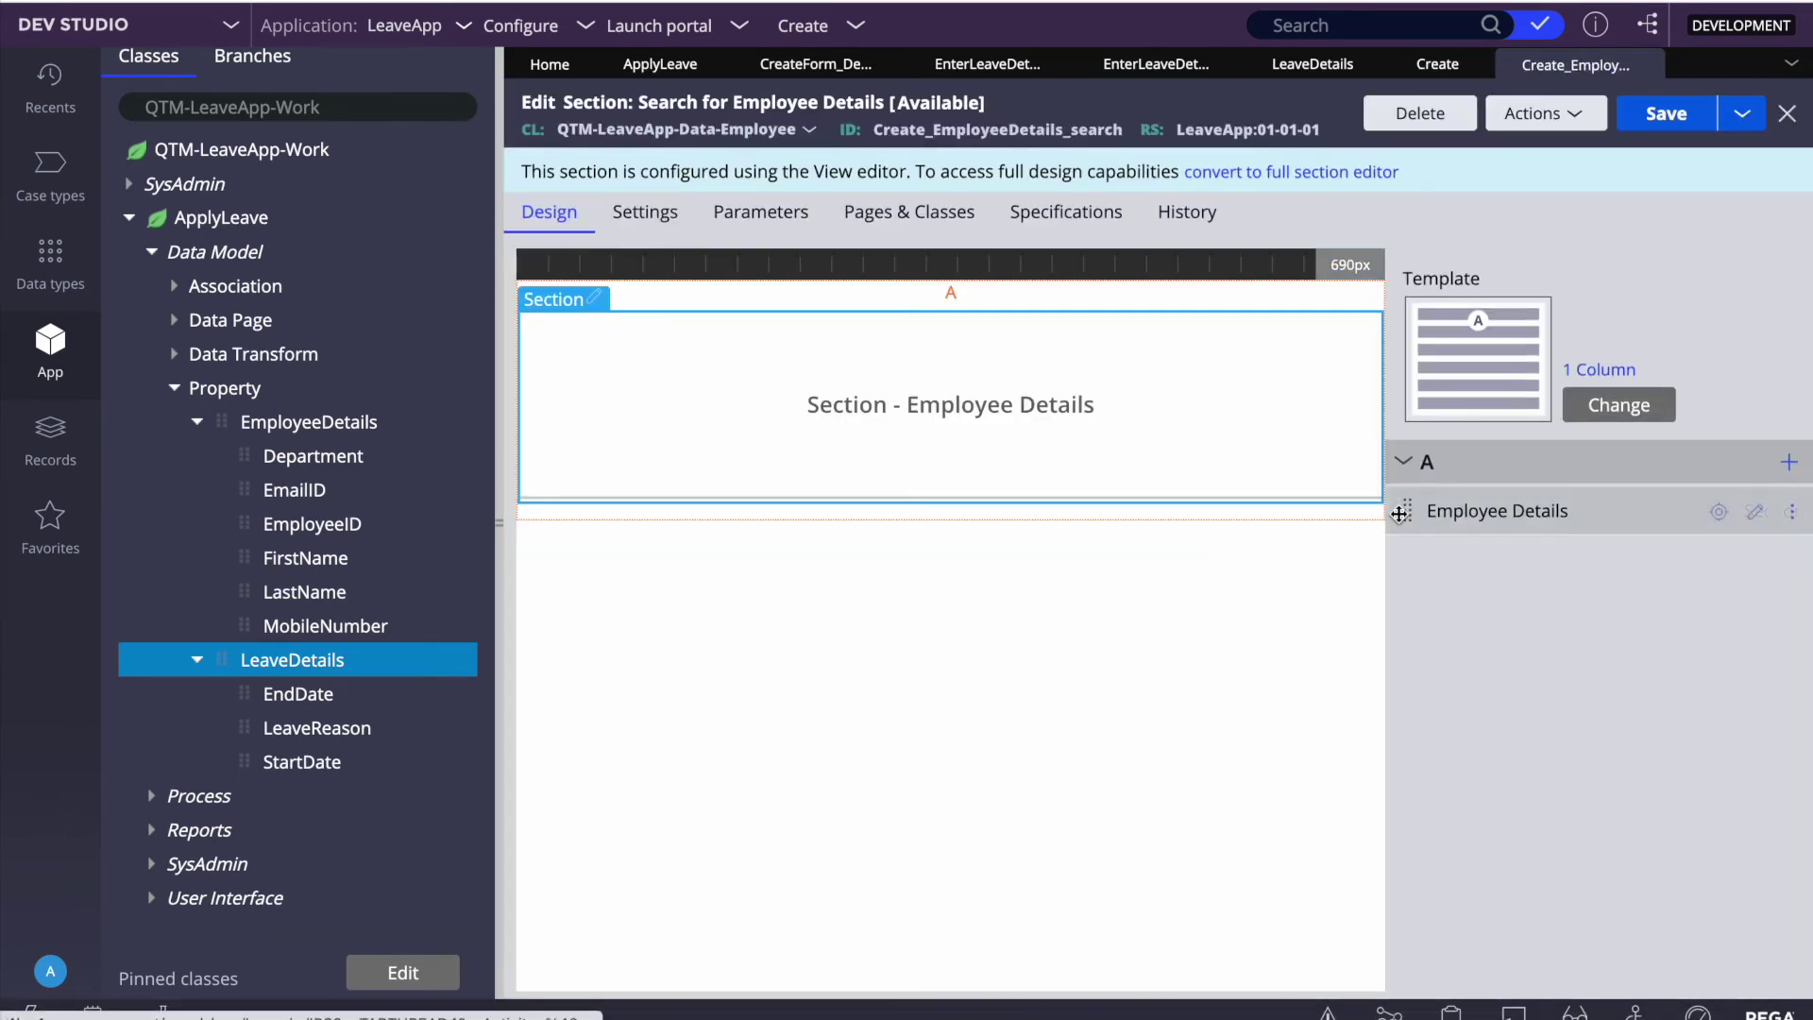
Step: Set the embedded Employee Details section's edit options to Auto and save the section
click(1754, 516)
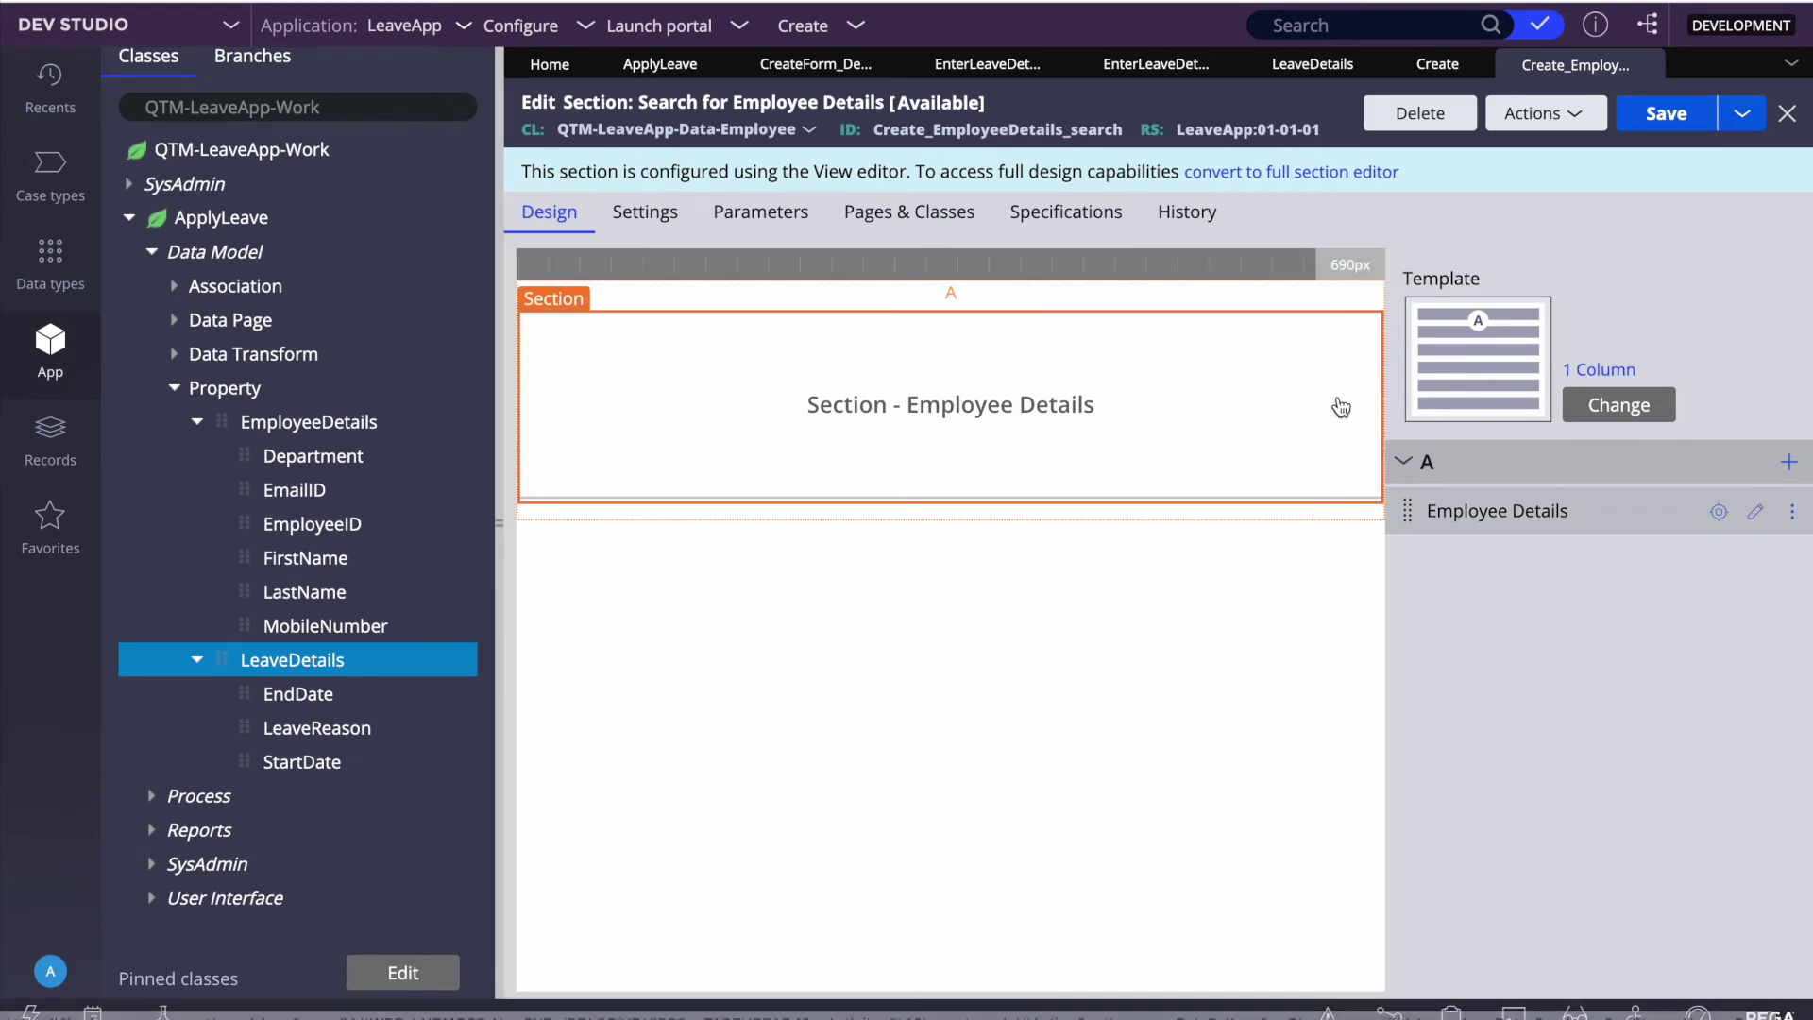
click(939, 338)
click(951, 389)
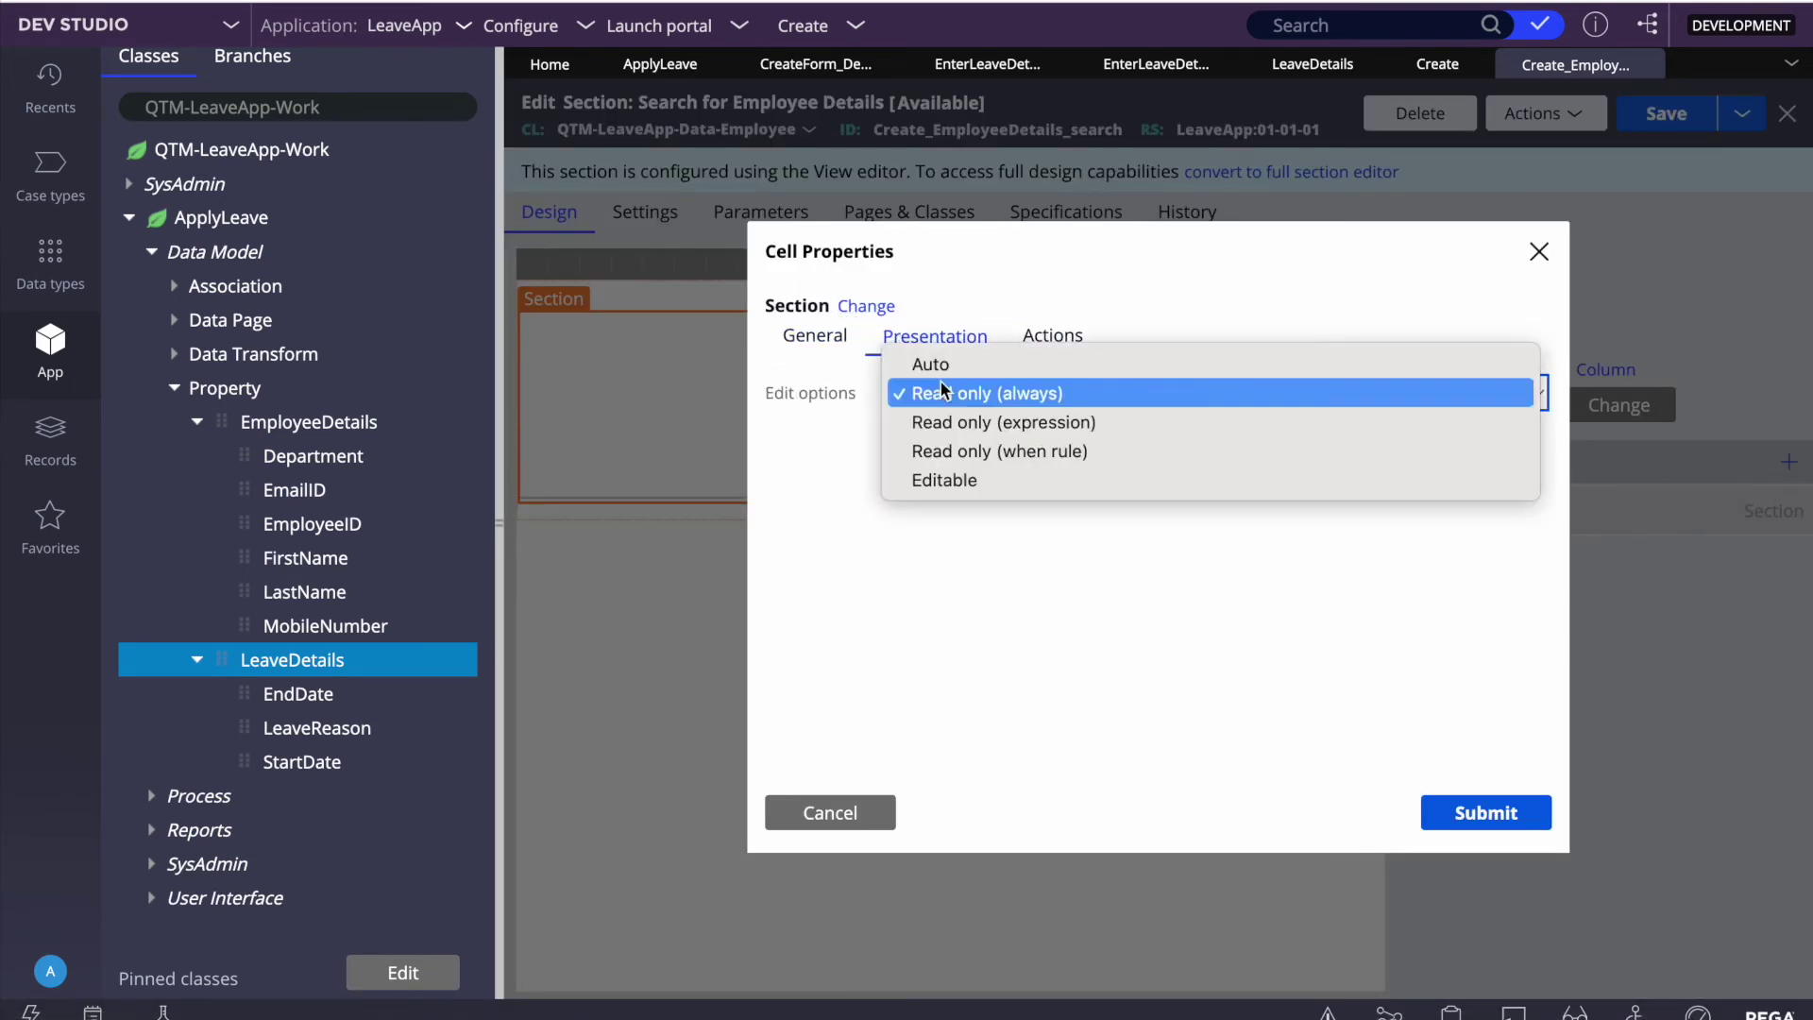
click(1416, 641)
key(a)
click(1484, 813)
click(1666, 113)
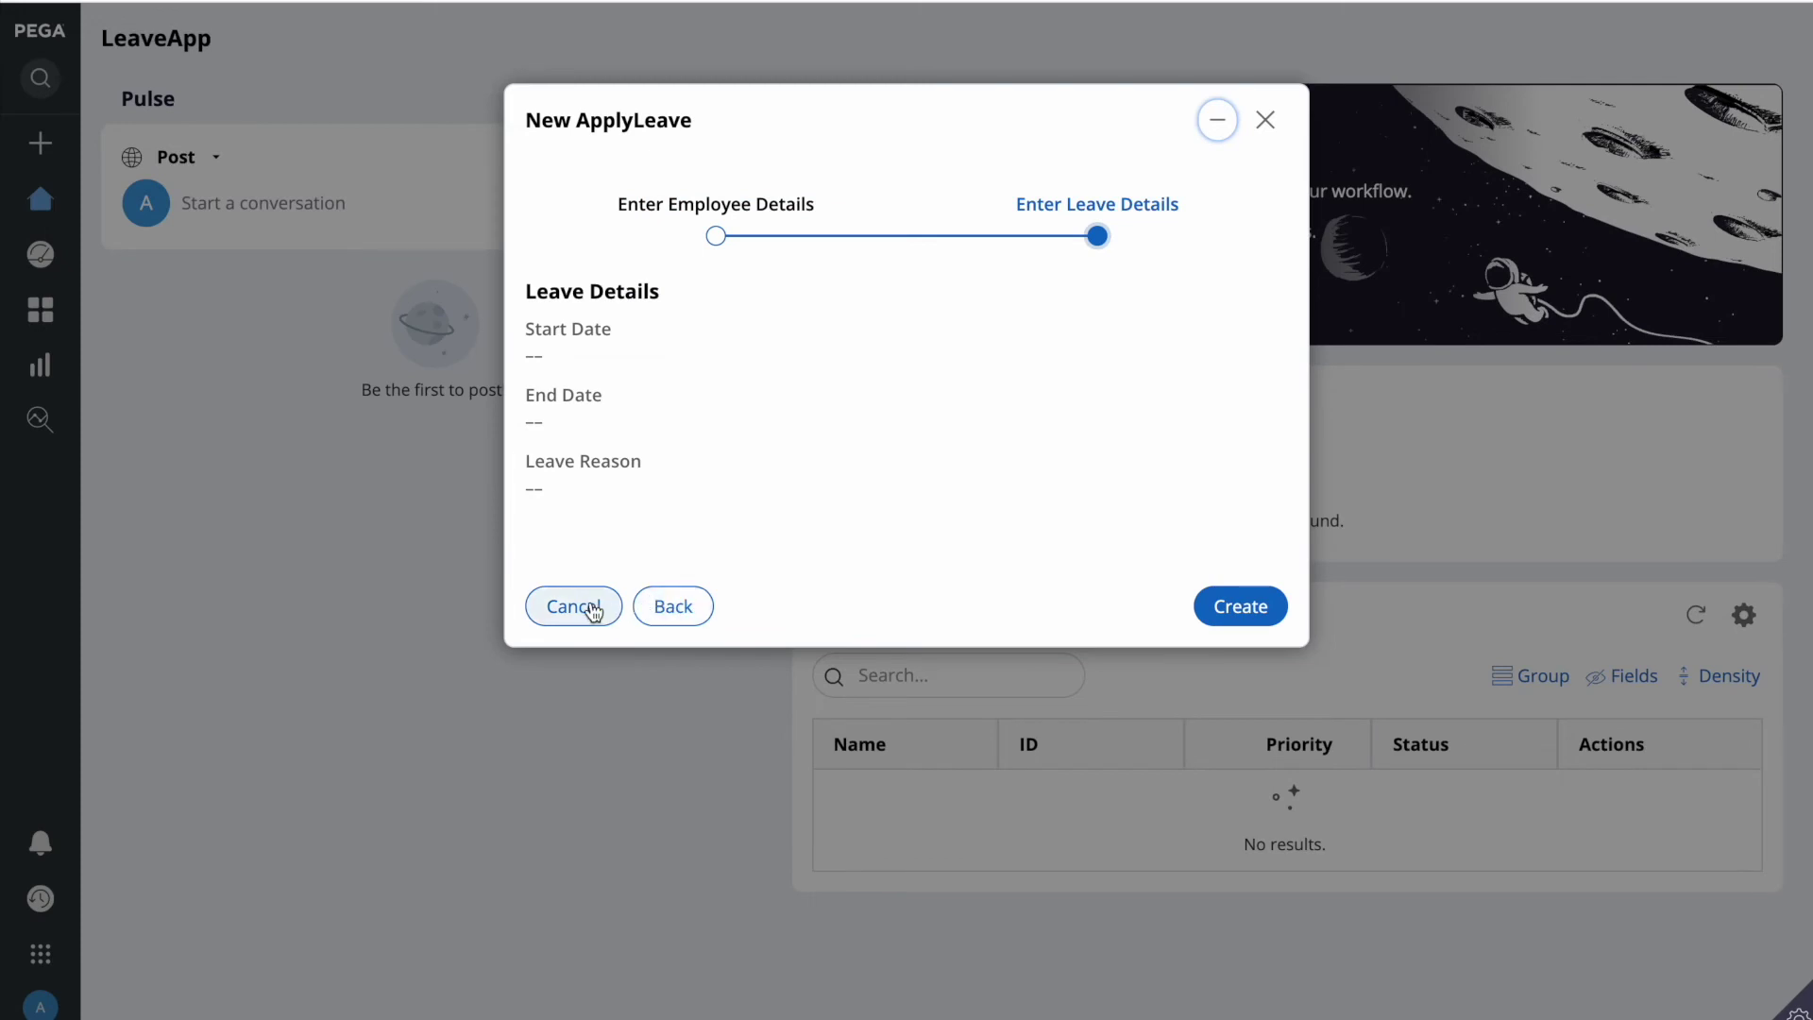
click(576, 609)
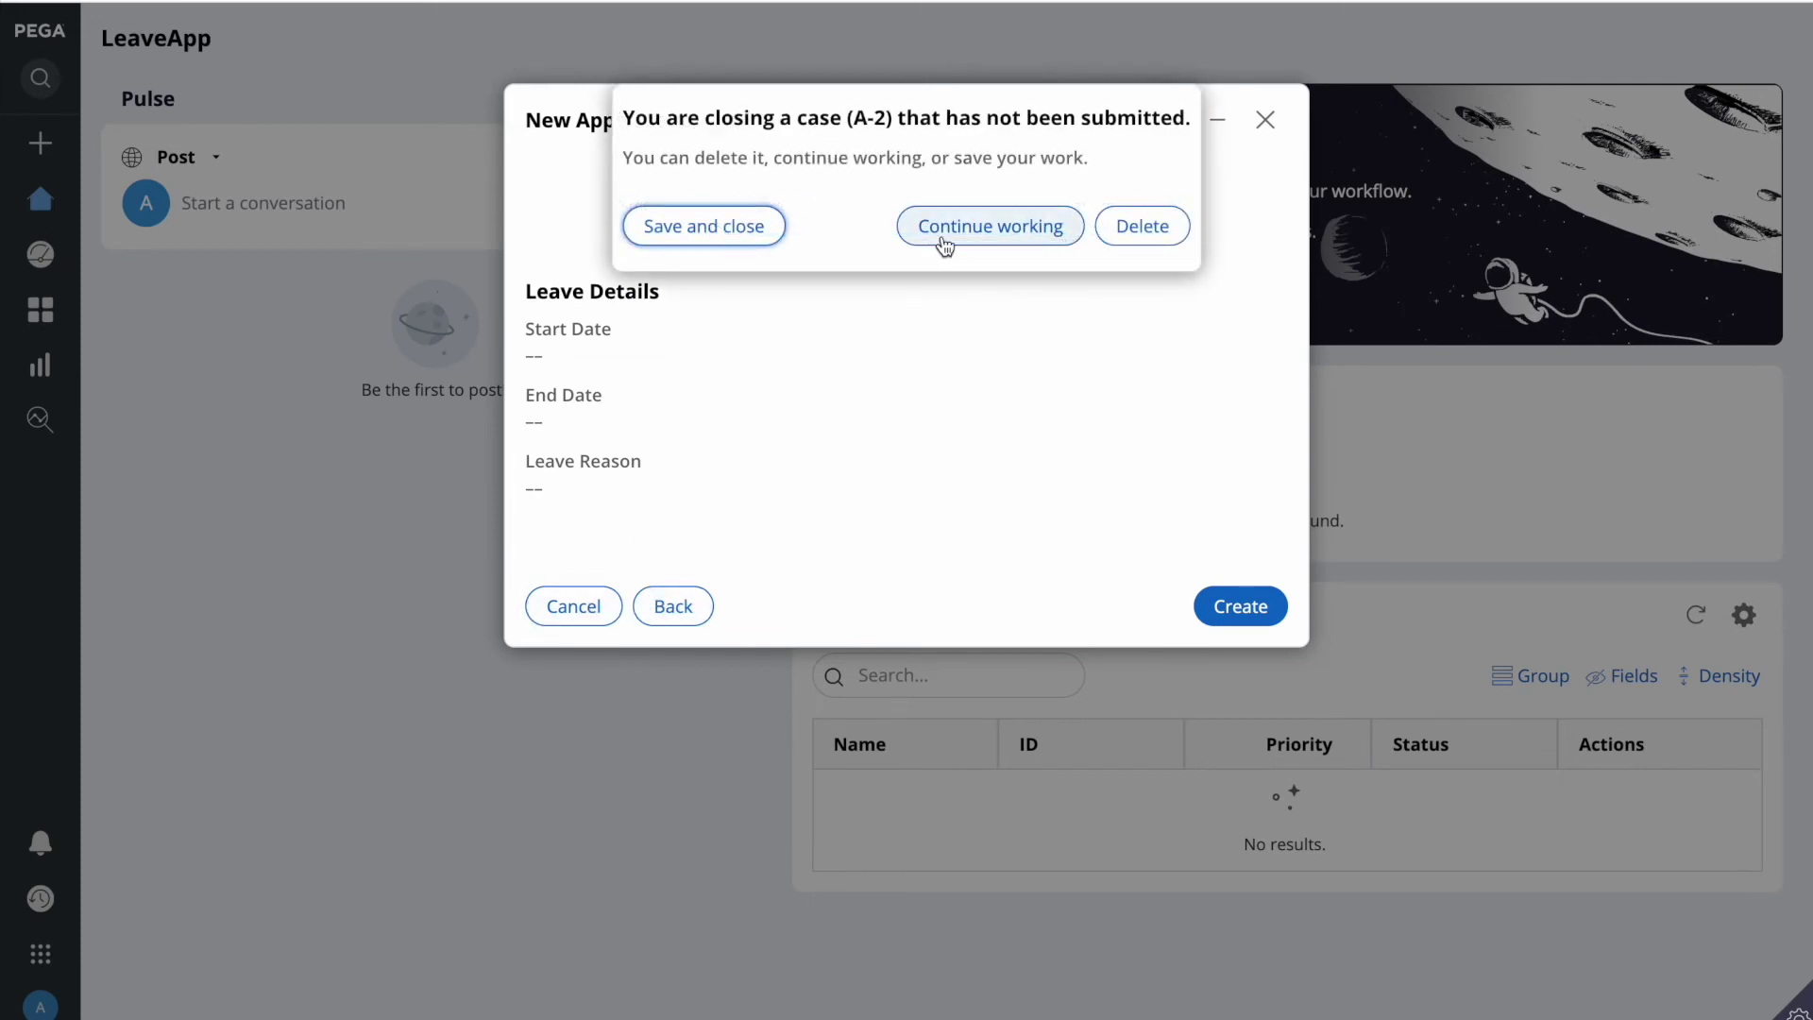
click(675, 223)
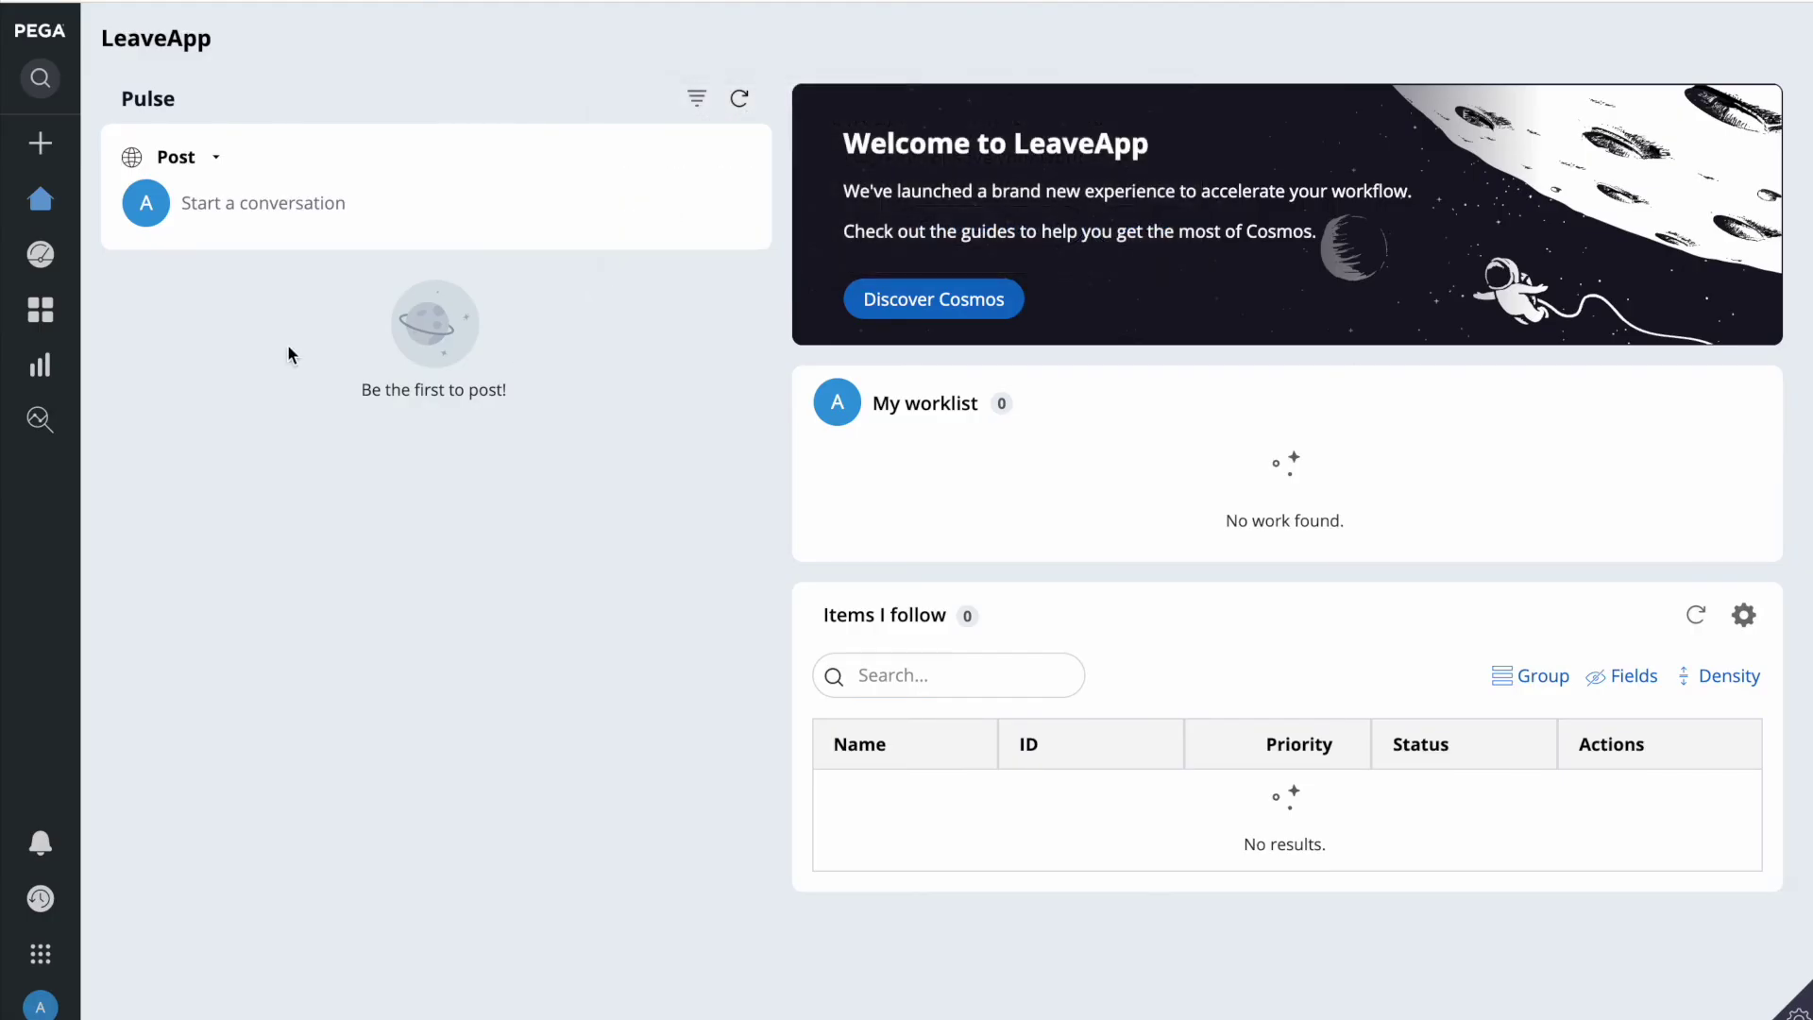
click(60, 157)
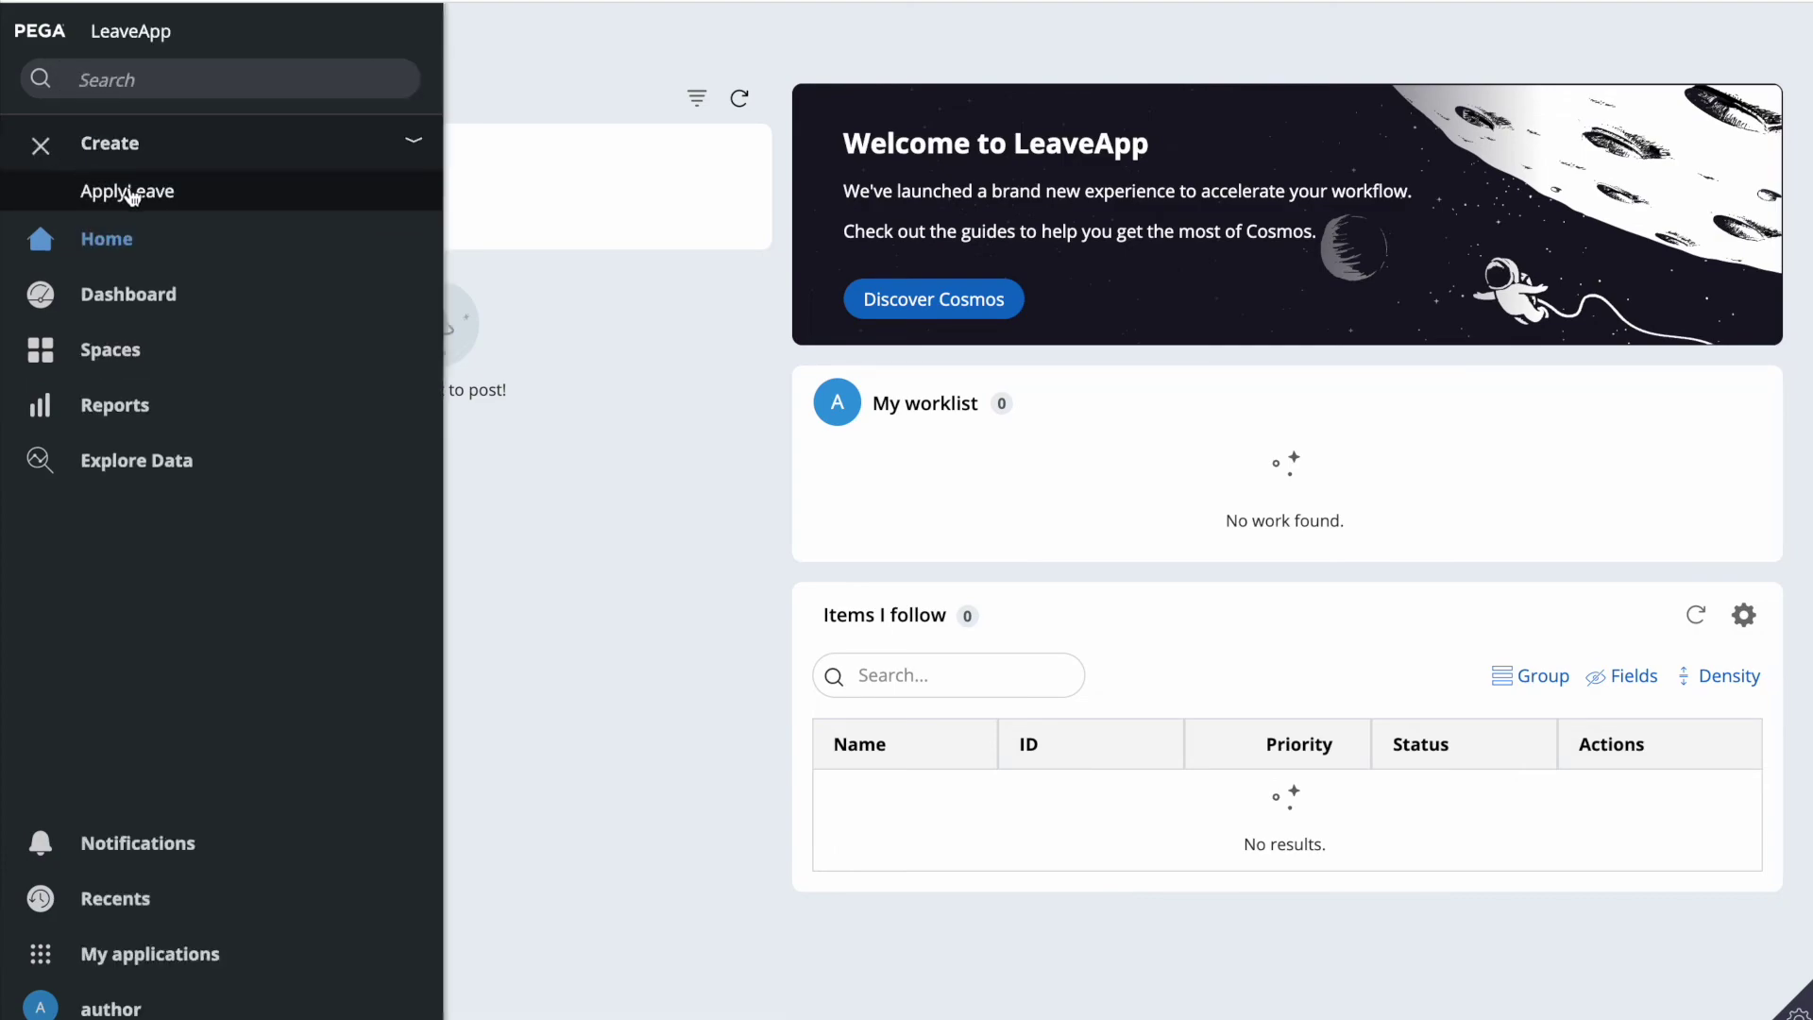
click(125, 188)
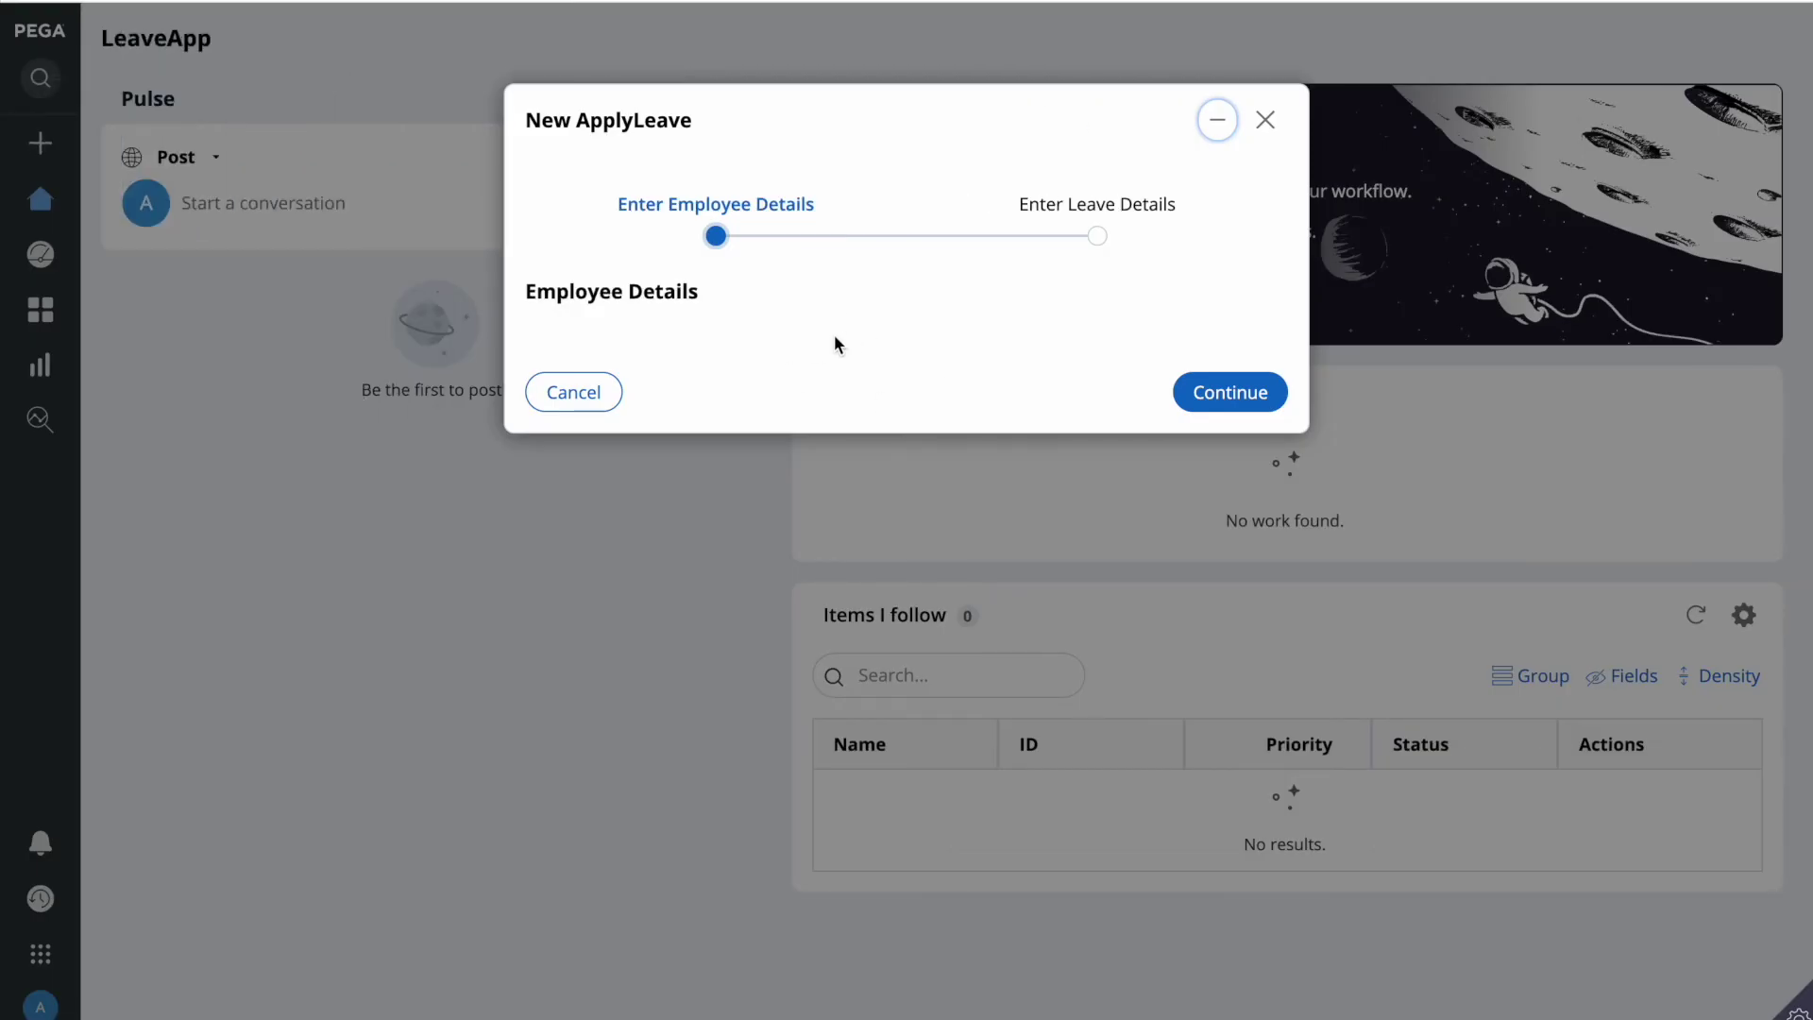
click(1096, 238)
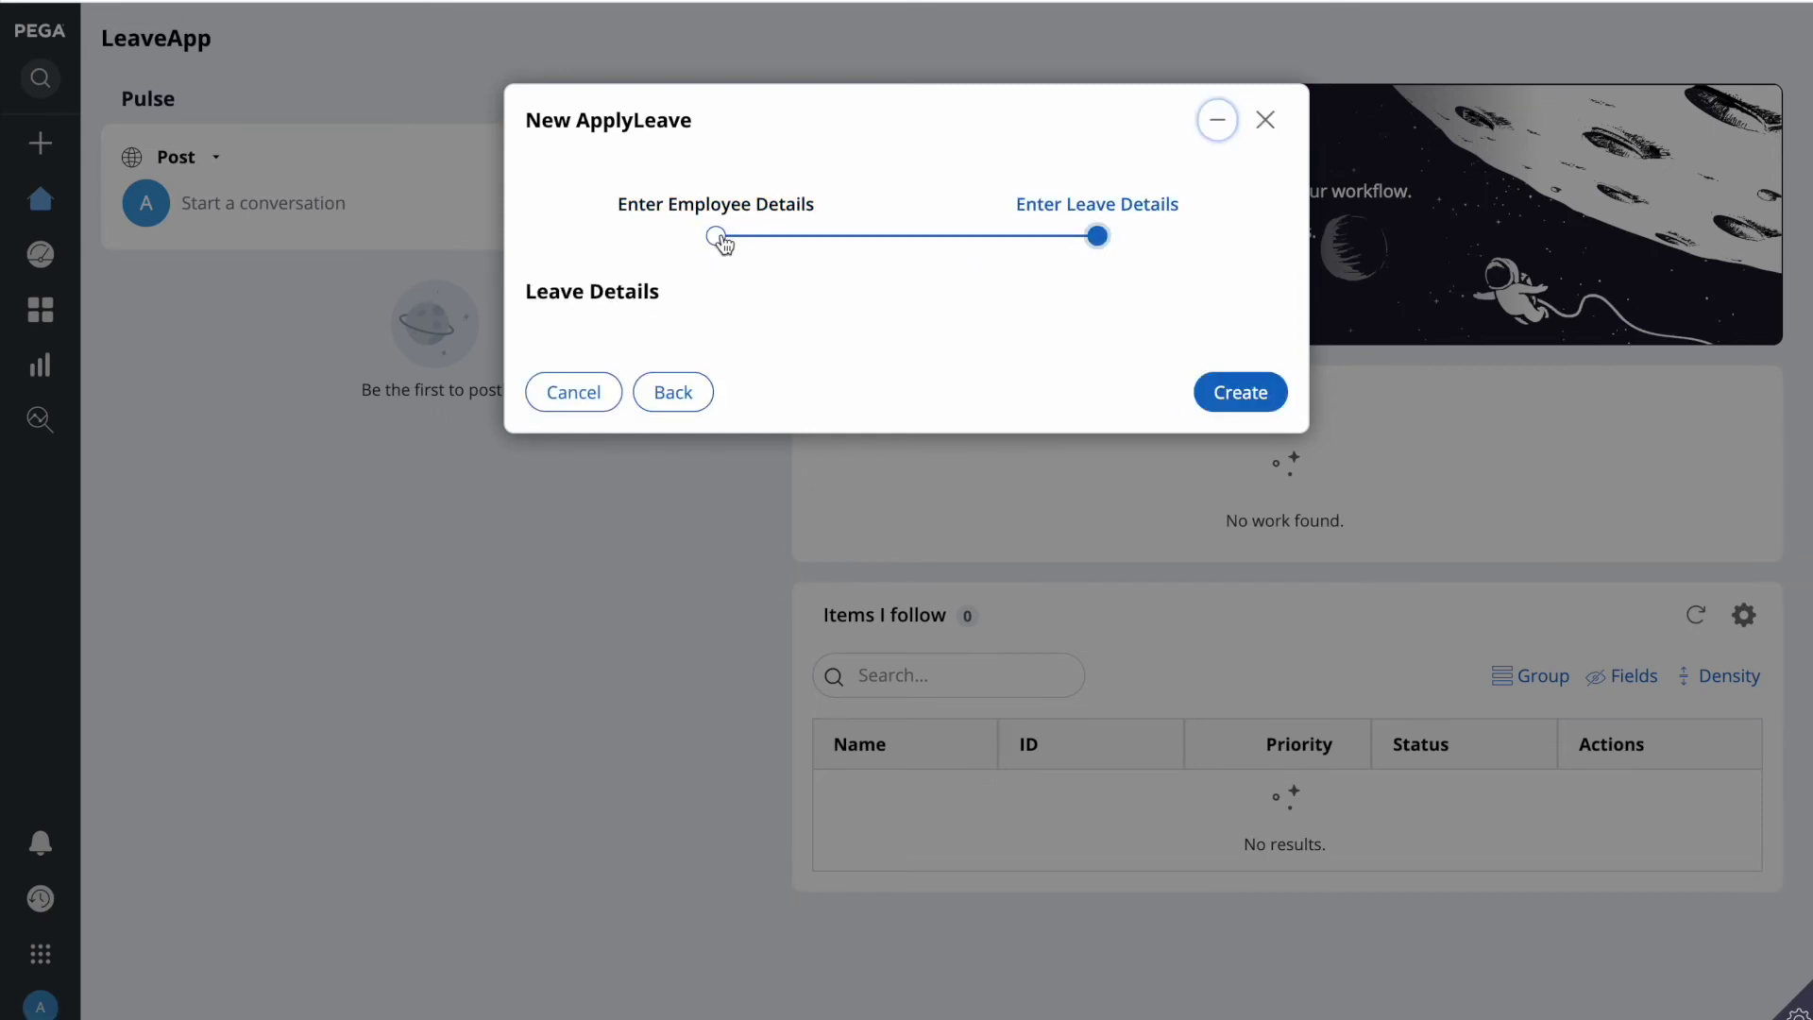
click(720, 240)
click(570, 394)
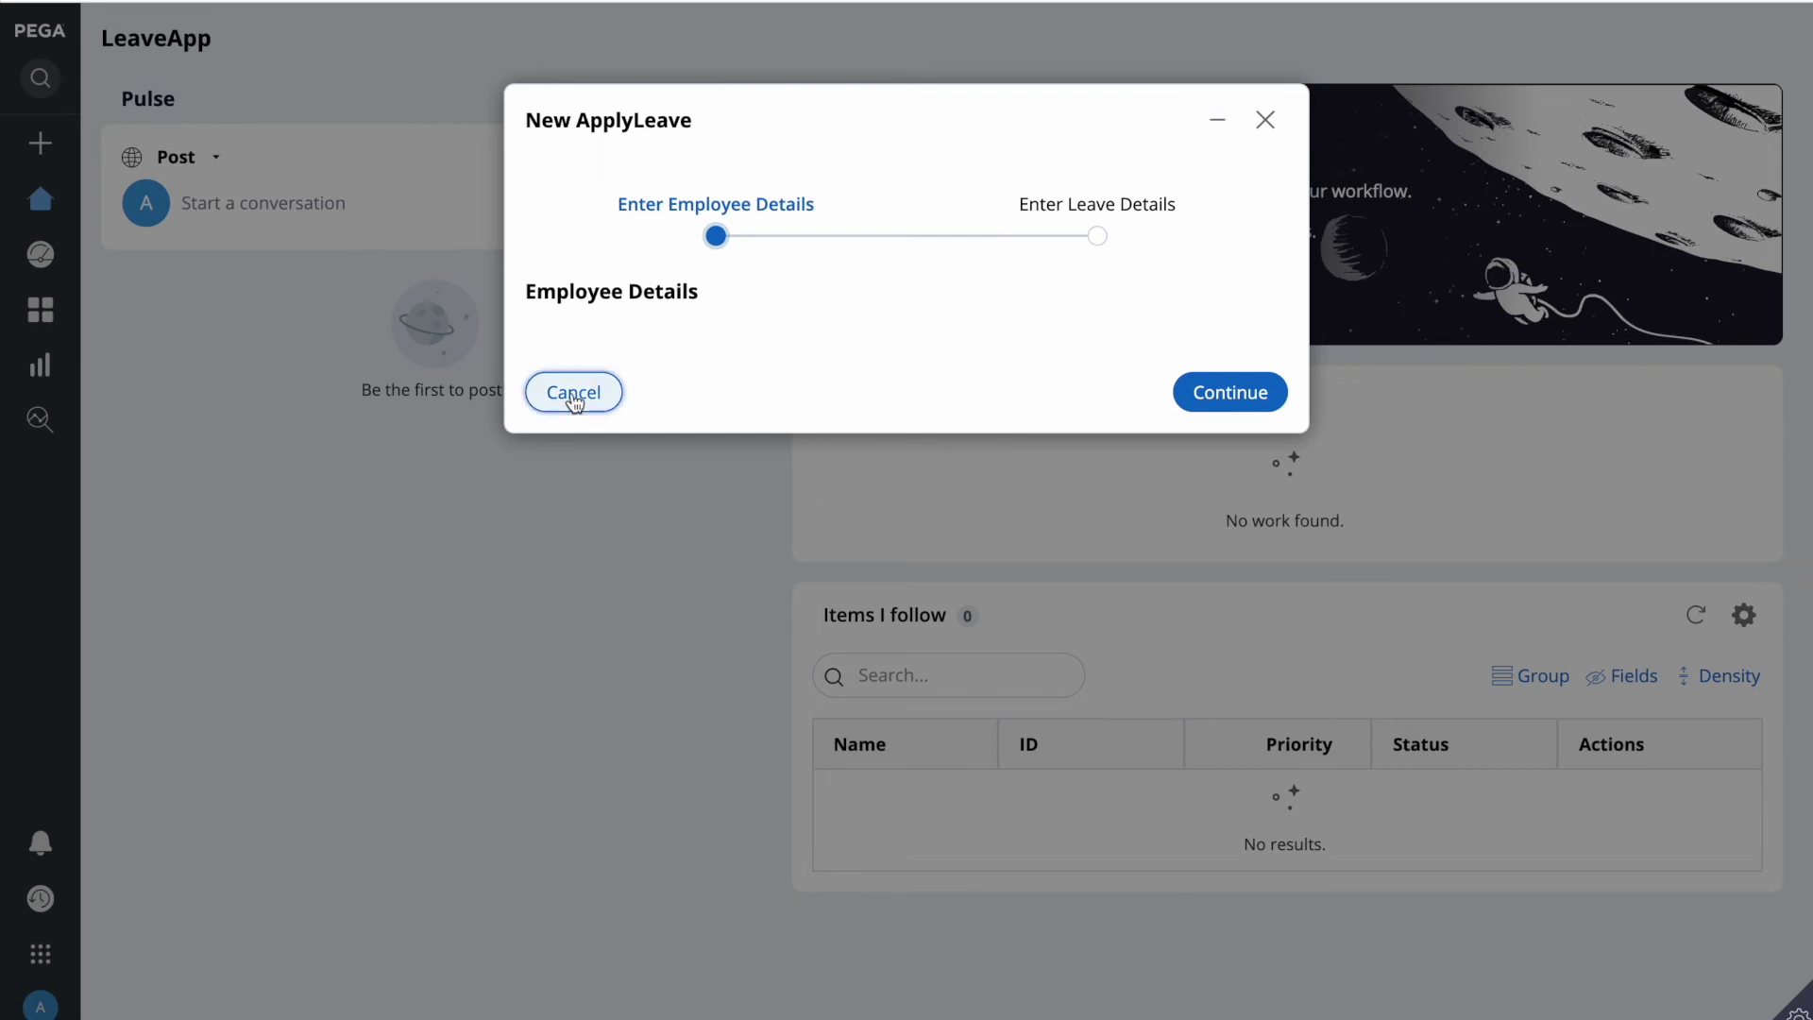
click(734, 230)
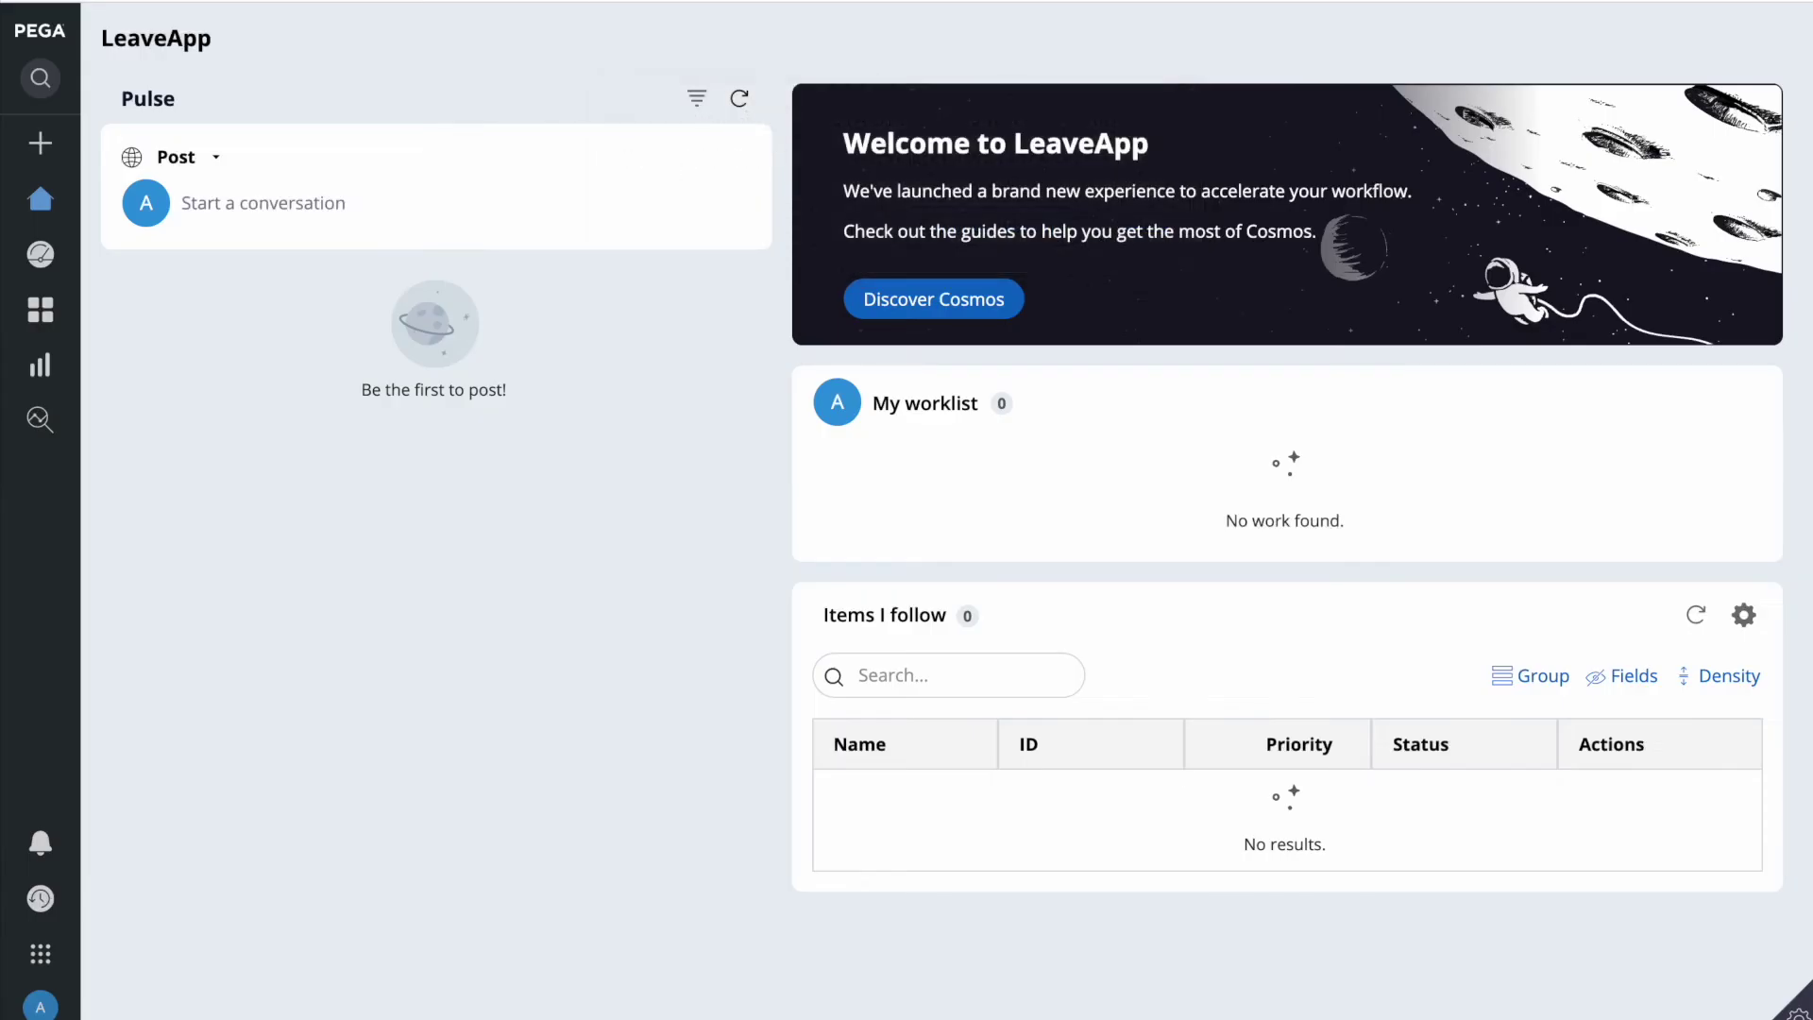
click(604, 1)
Step: Save the section, keep the Employee Details cell's edit option on Auto, and save again
click(421, 522)
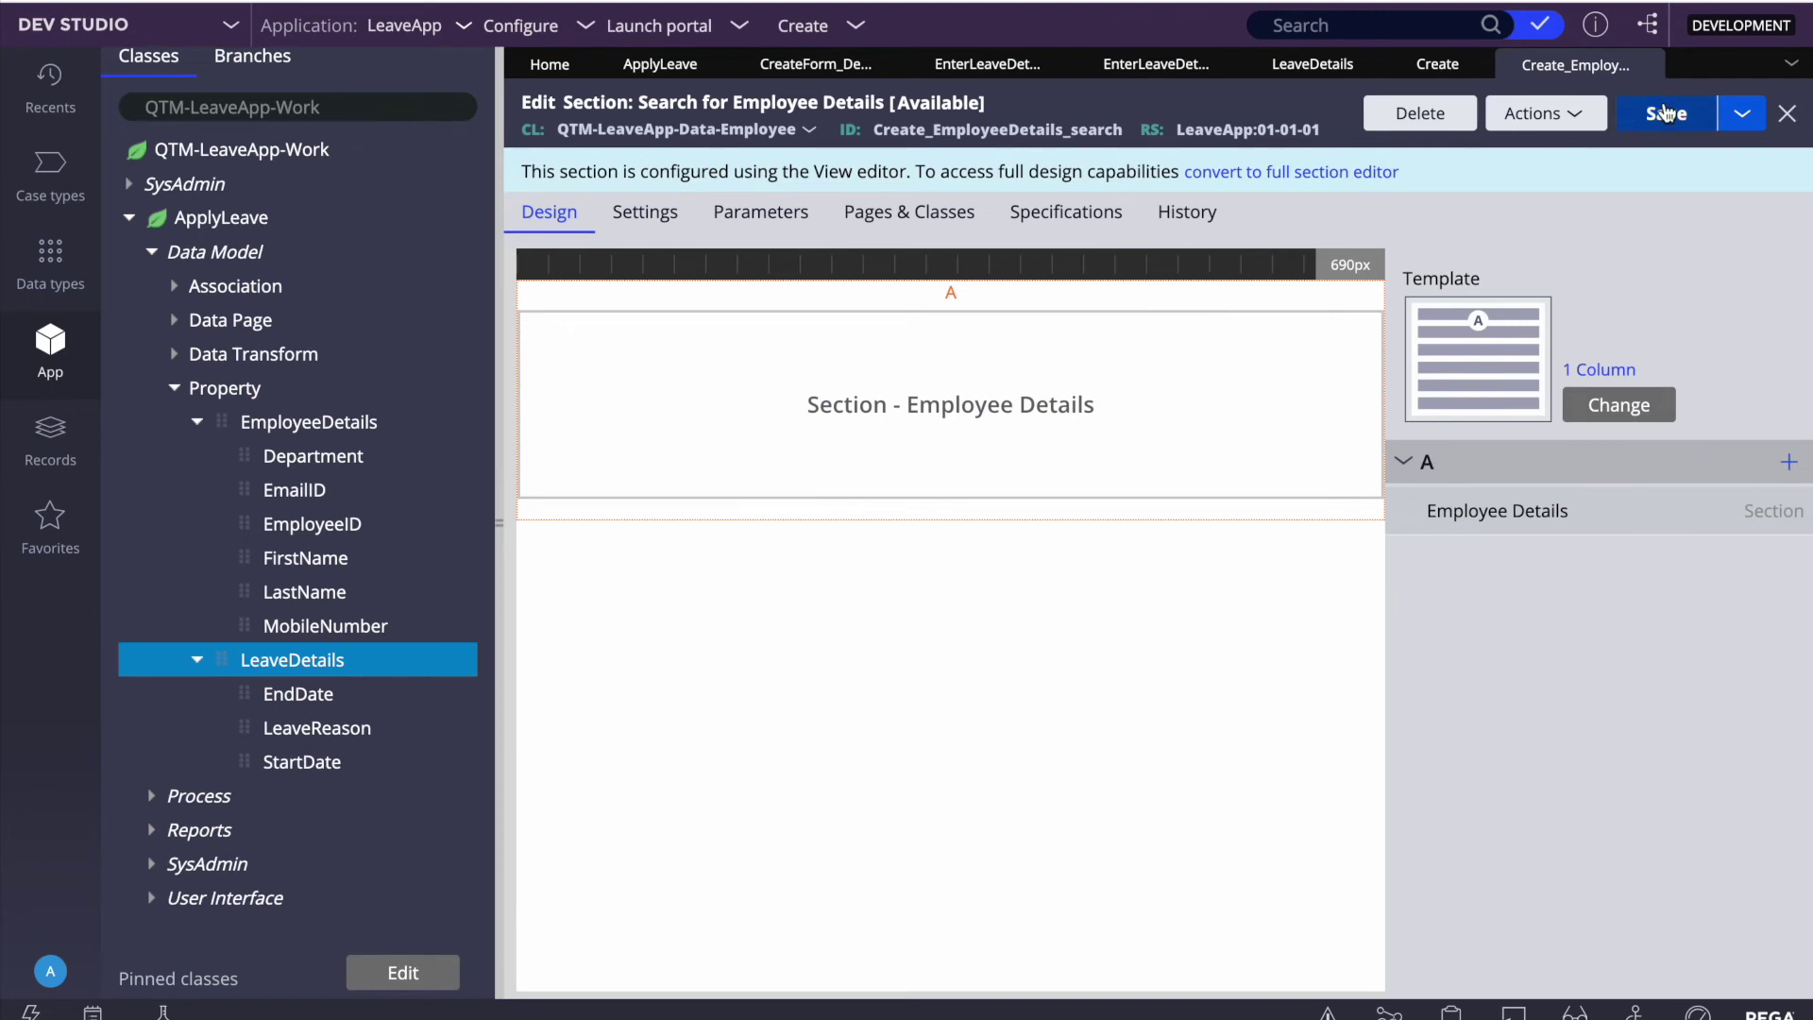
click(1666, 113)
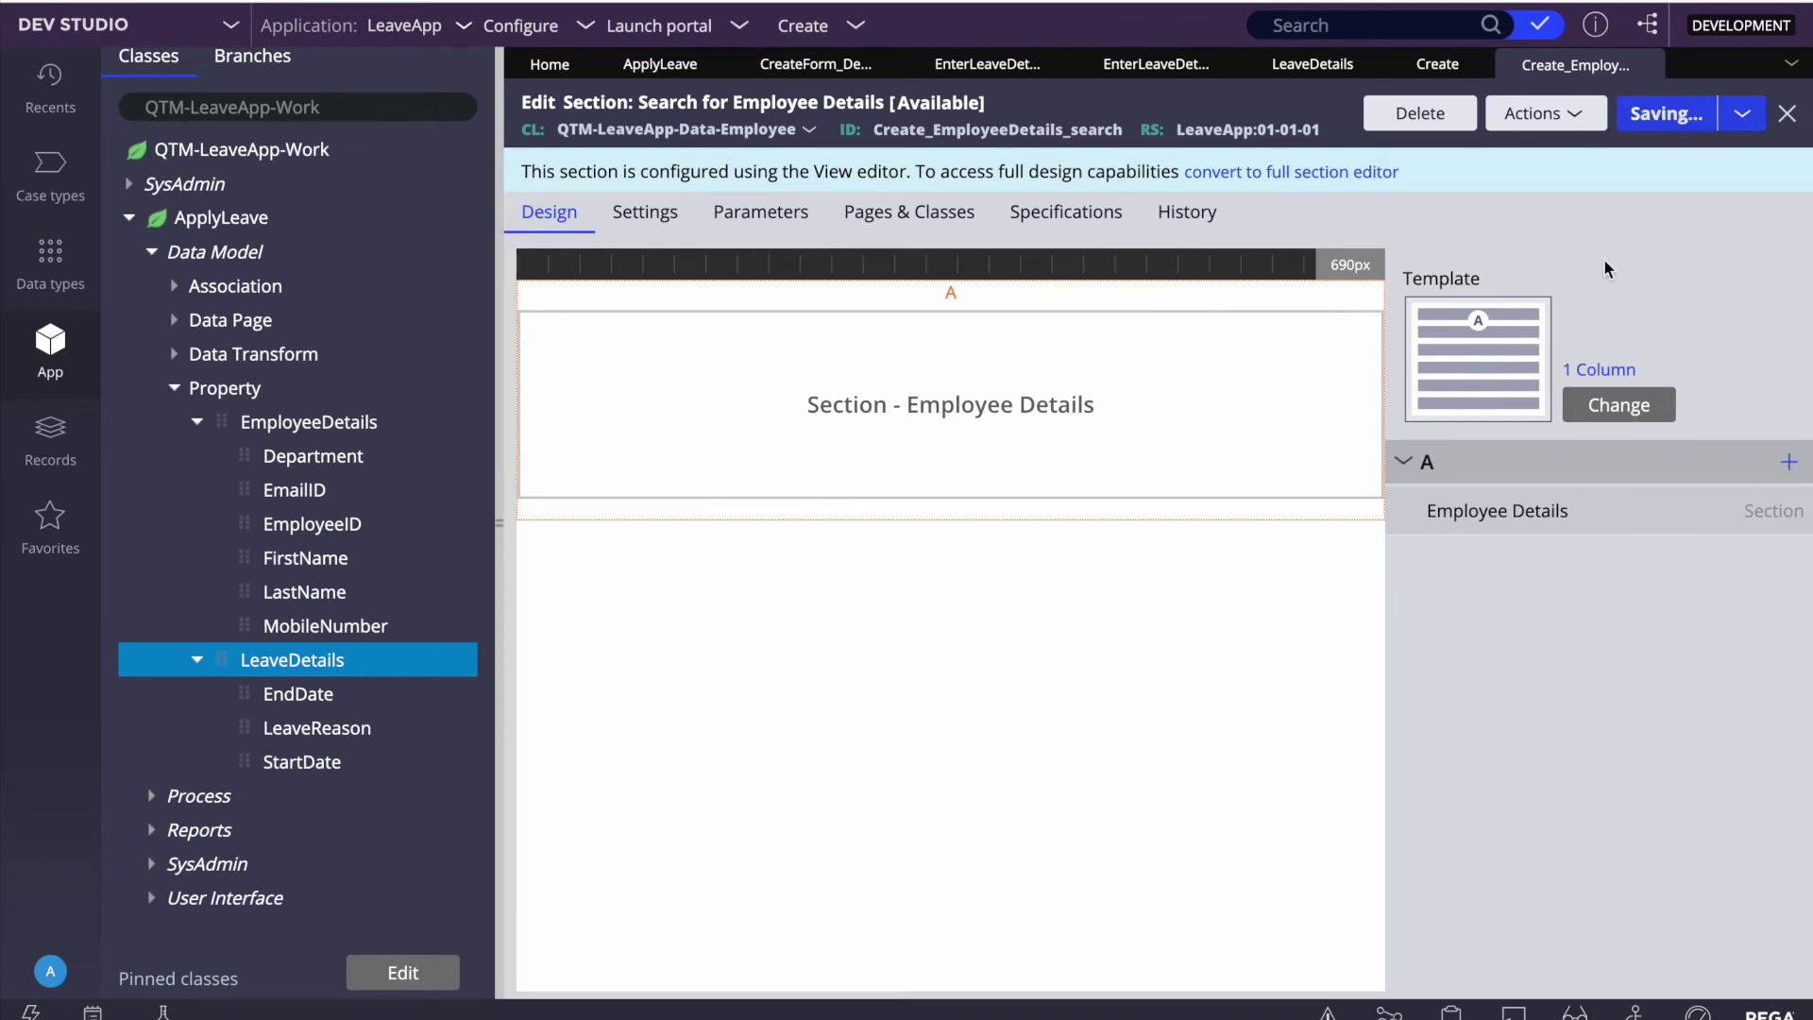
click(1756, 515)
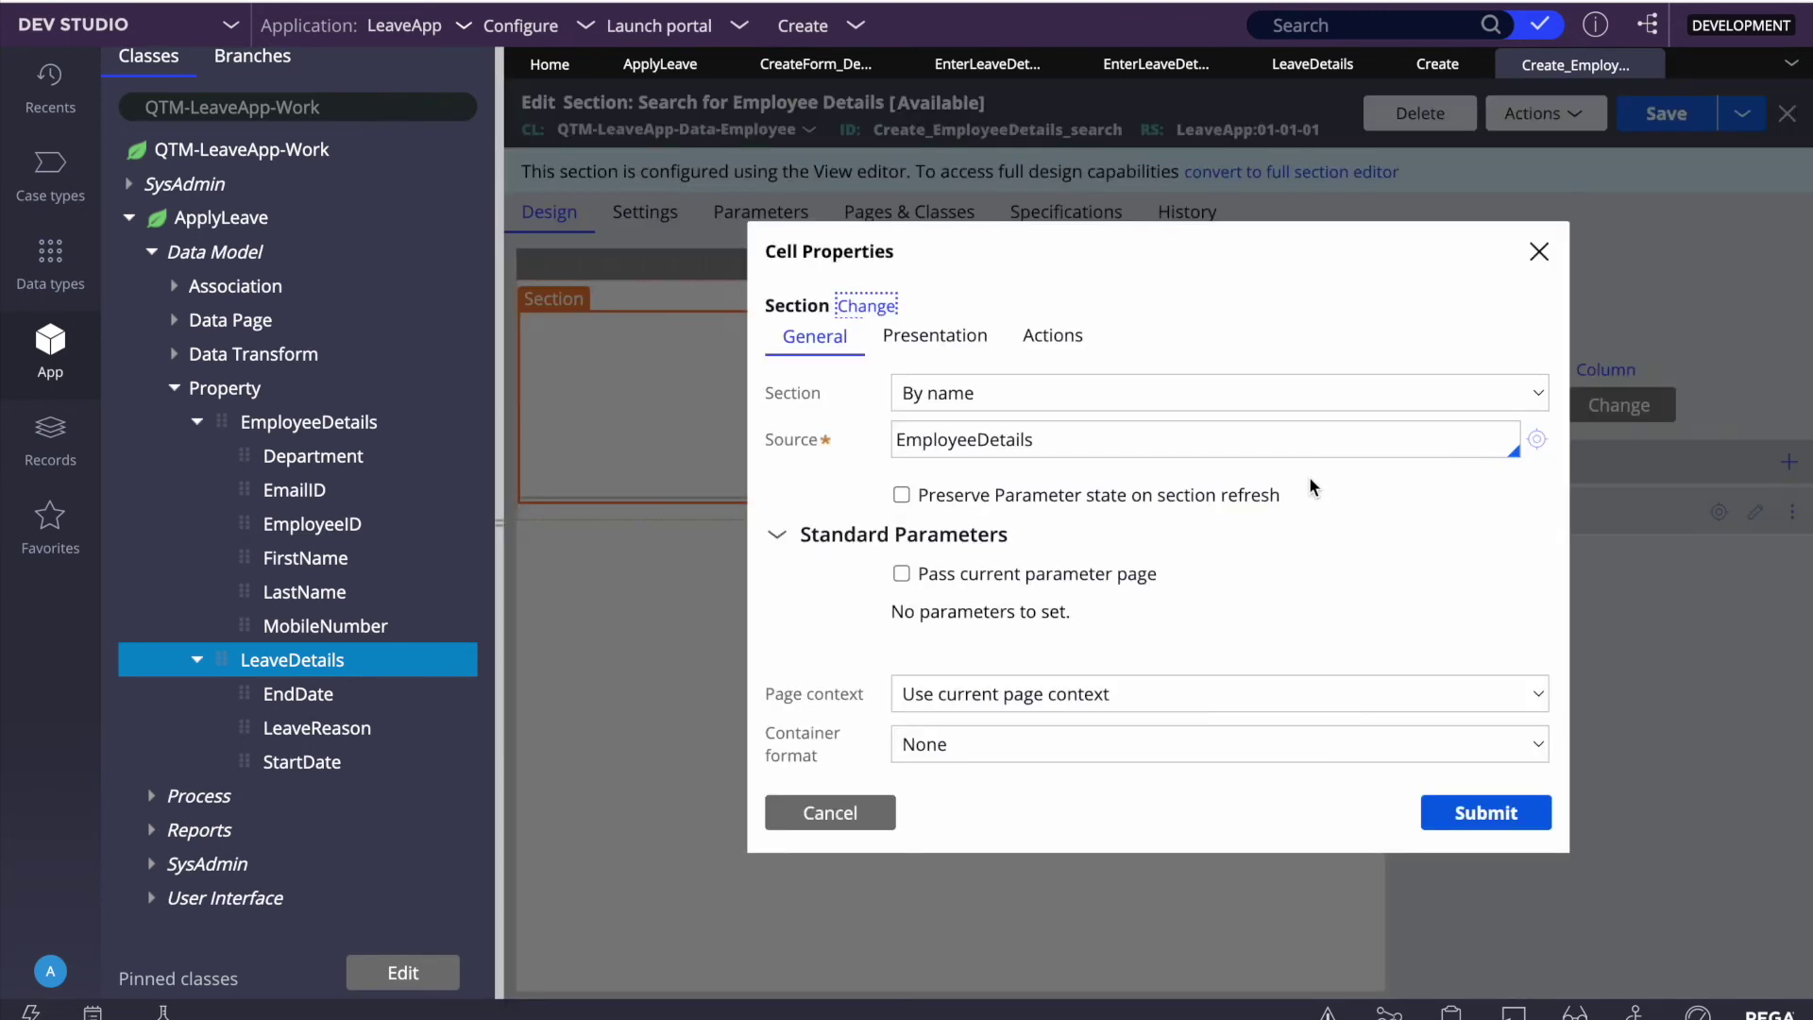
click(982, 346)
click(959, 400)
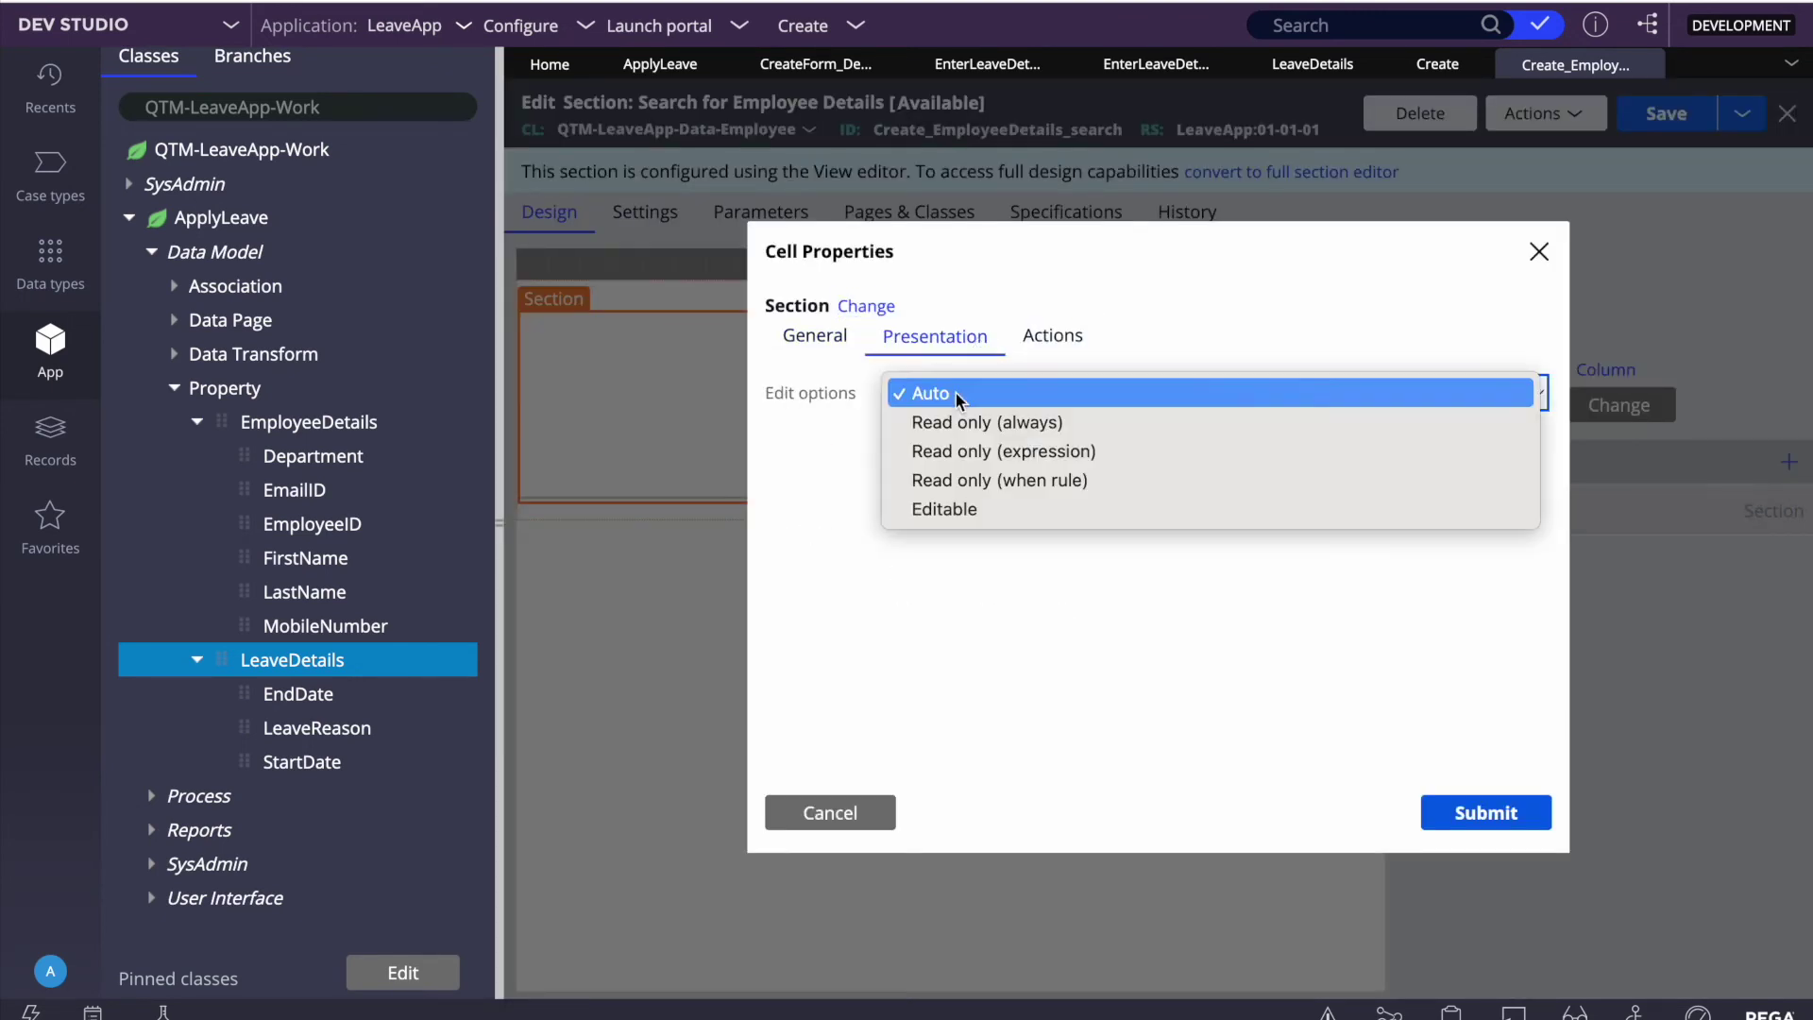
click(937, 404)
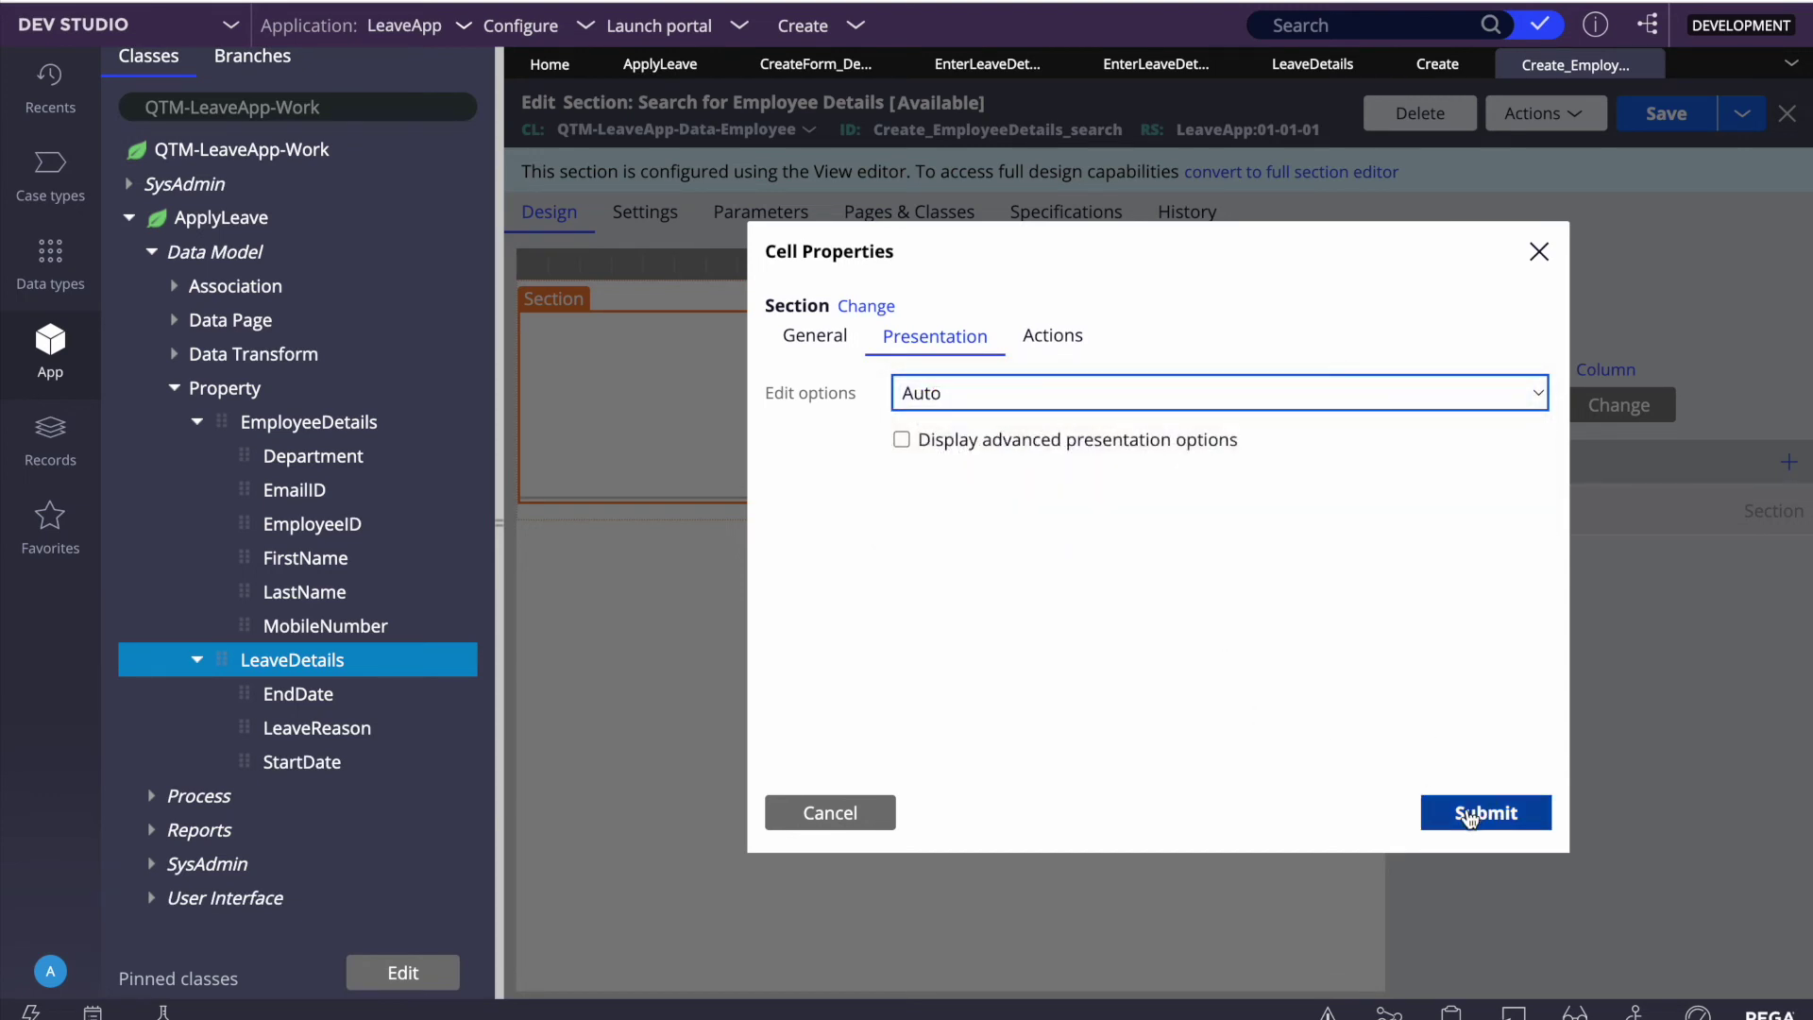
click(1469, 813)
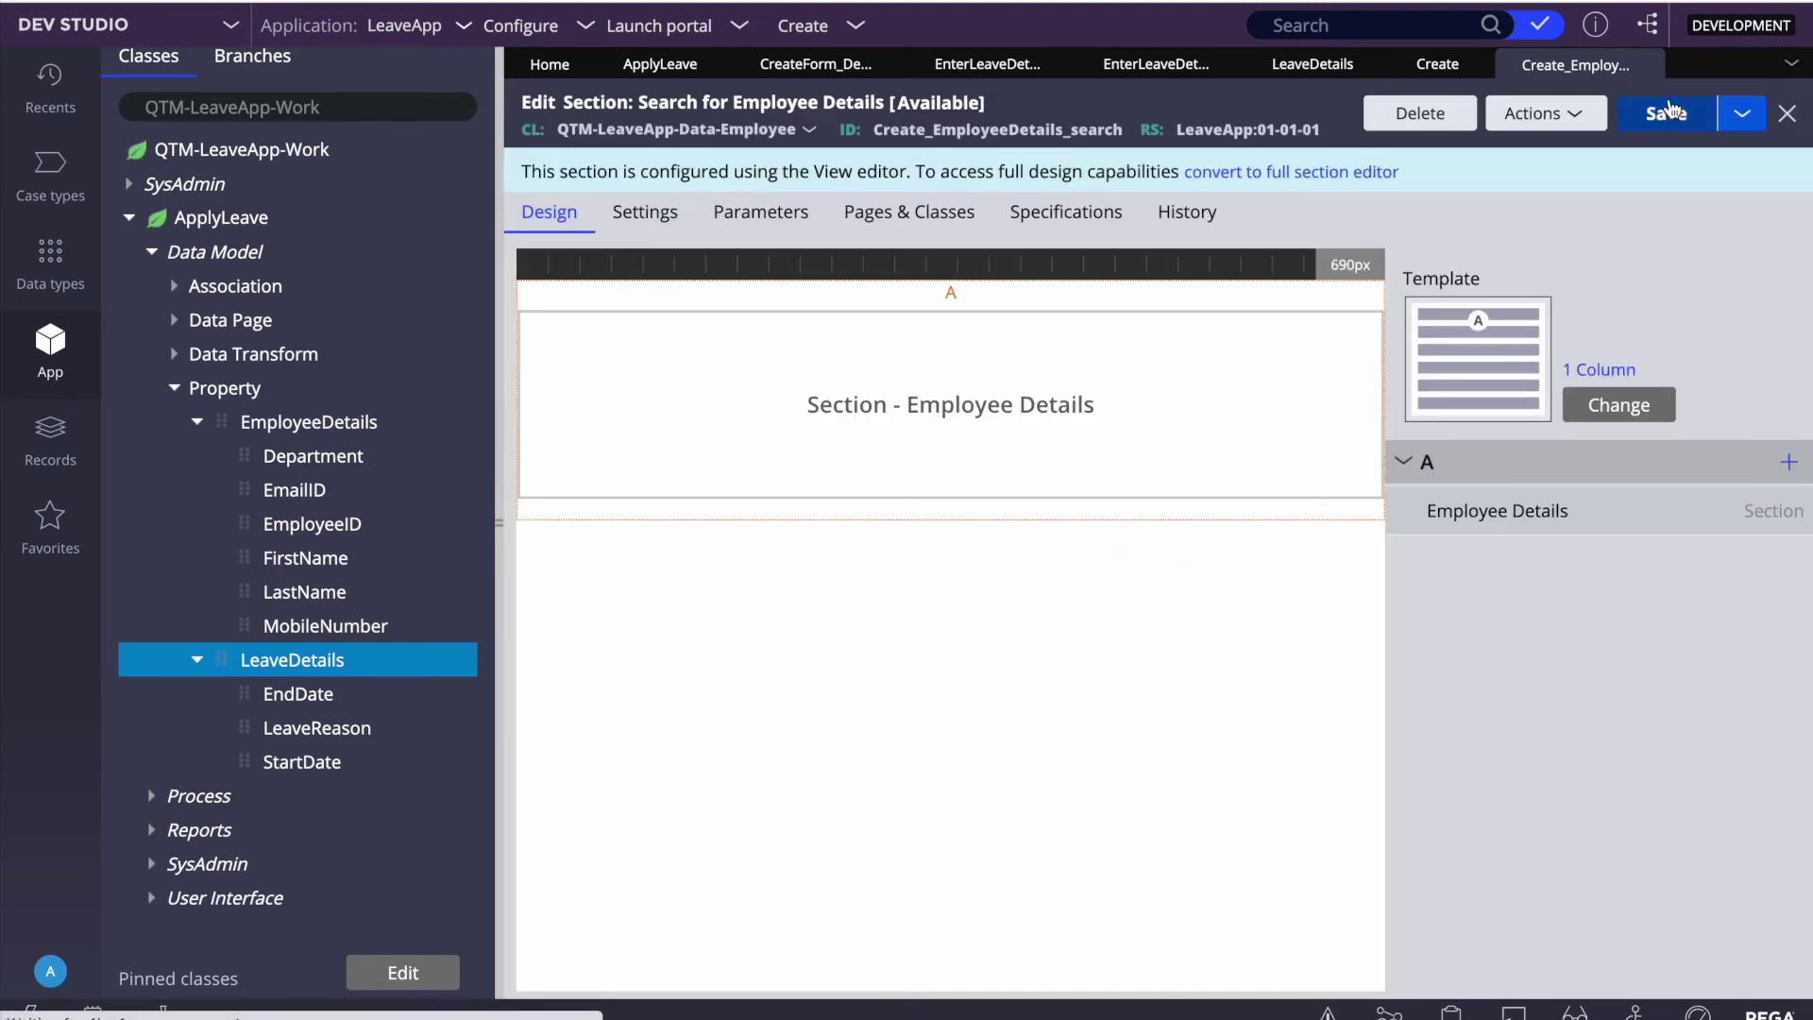
click(1665, 113)
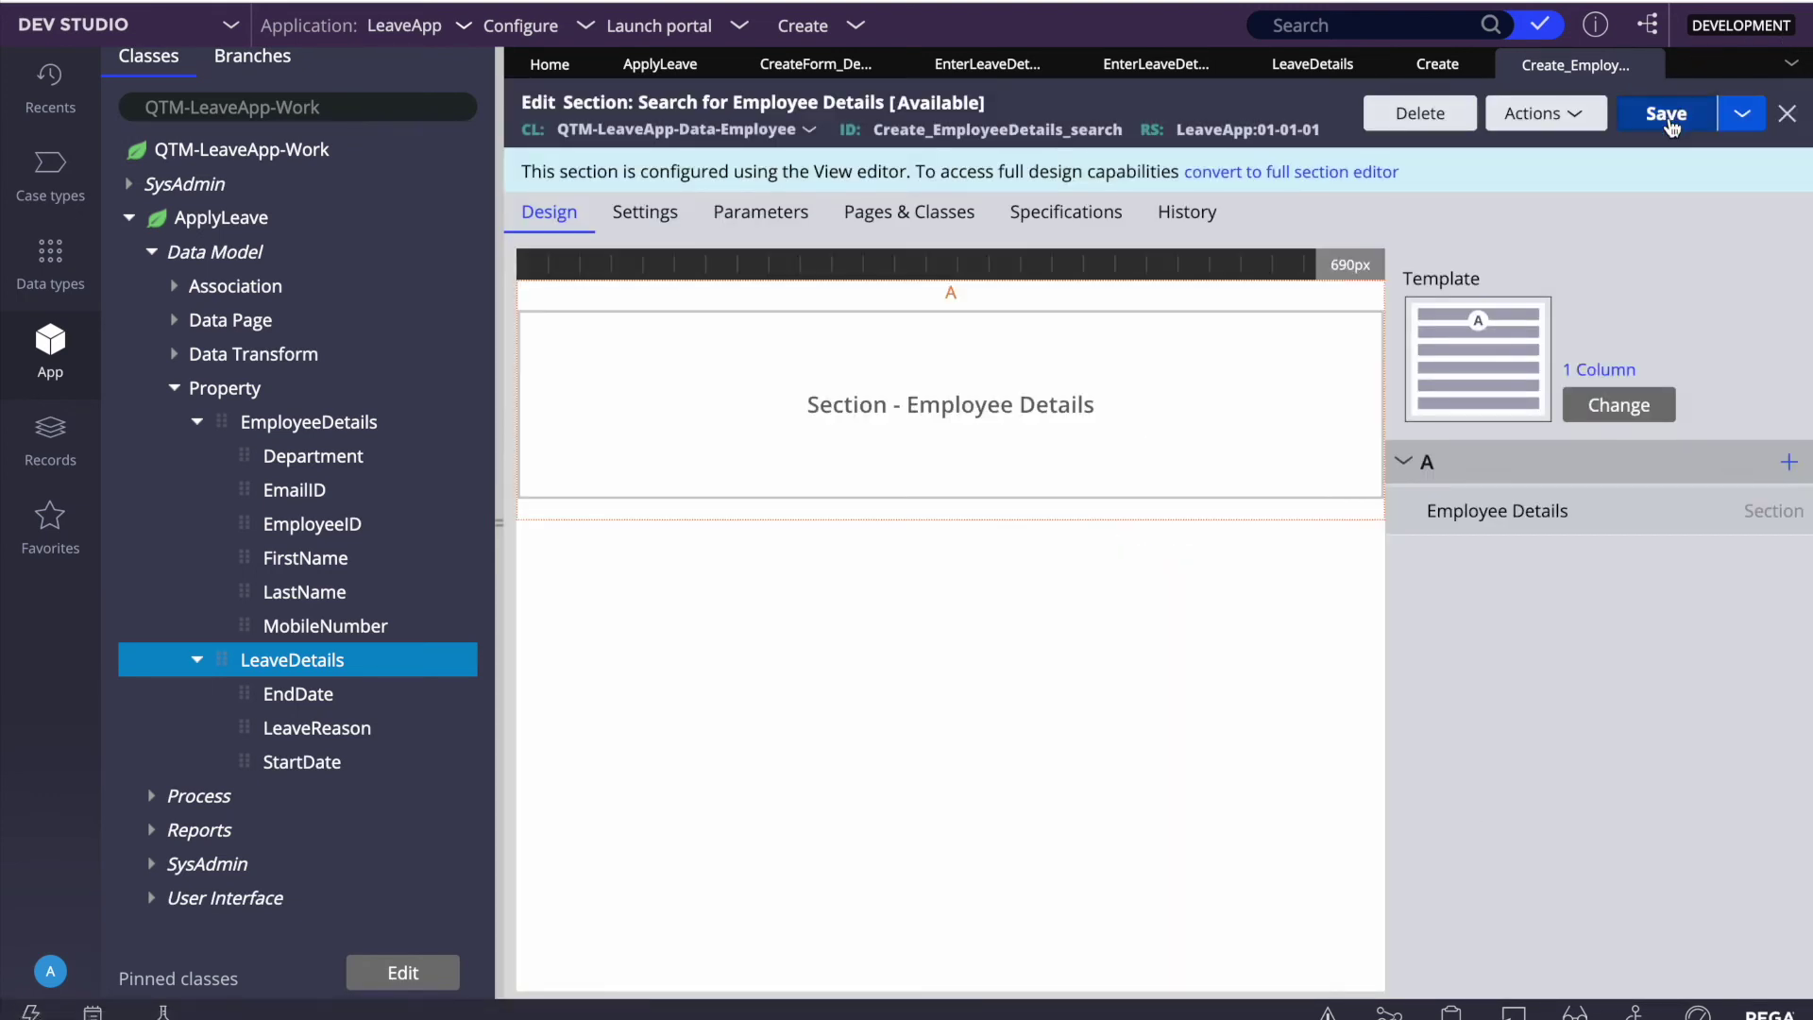
Step: Close every open rule tab, from the search section through the ApplyLeave case type
click(1651, 66)
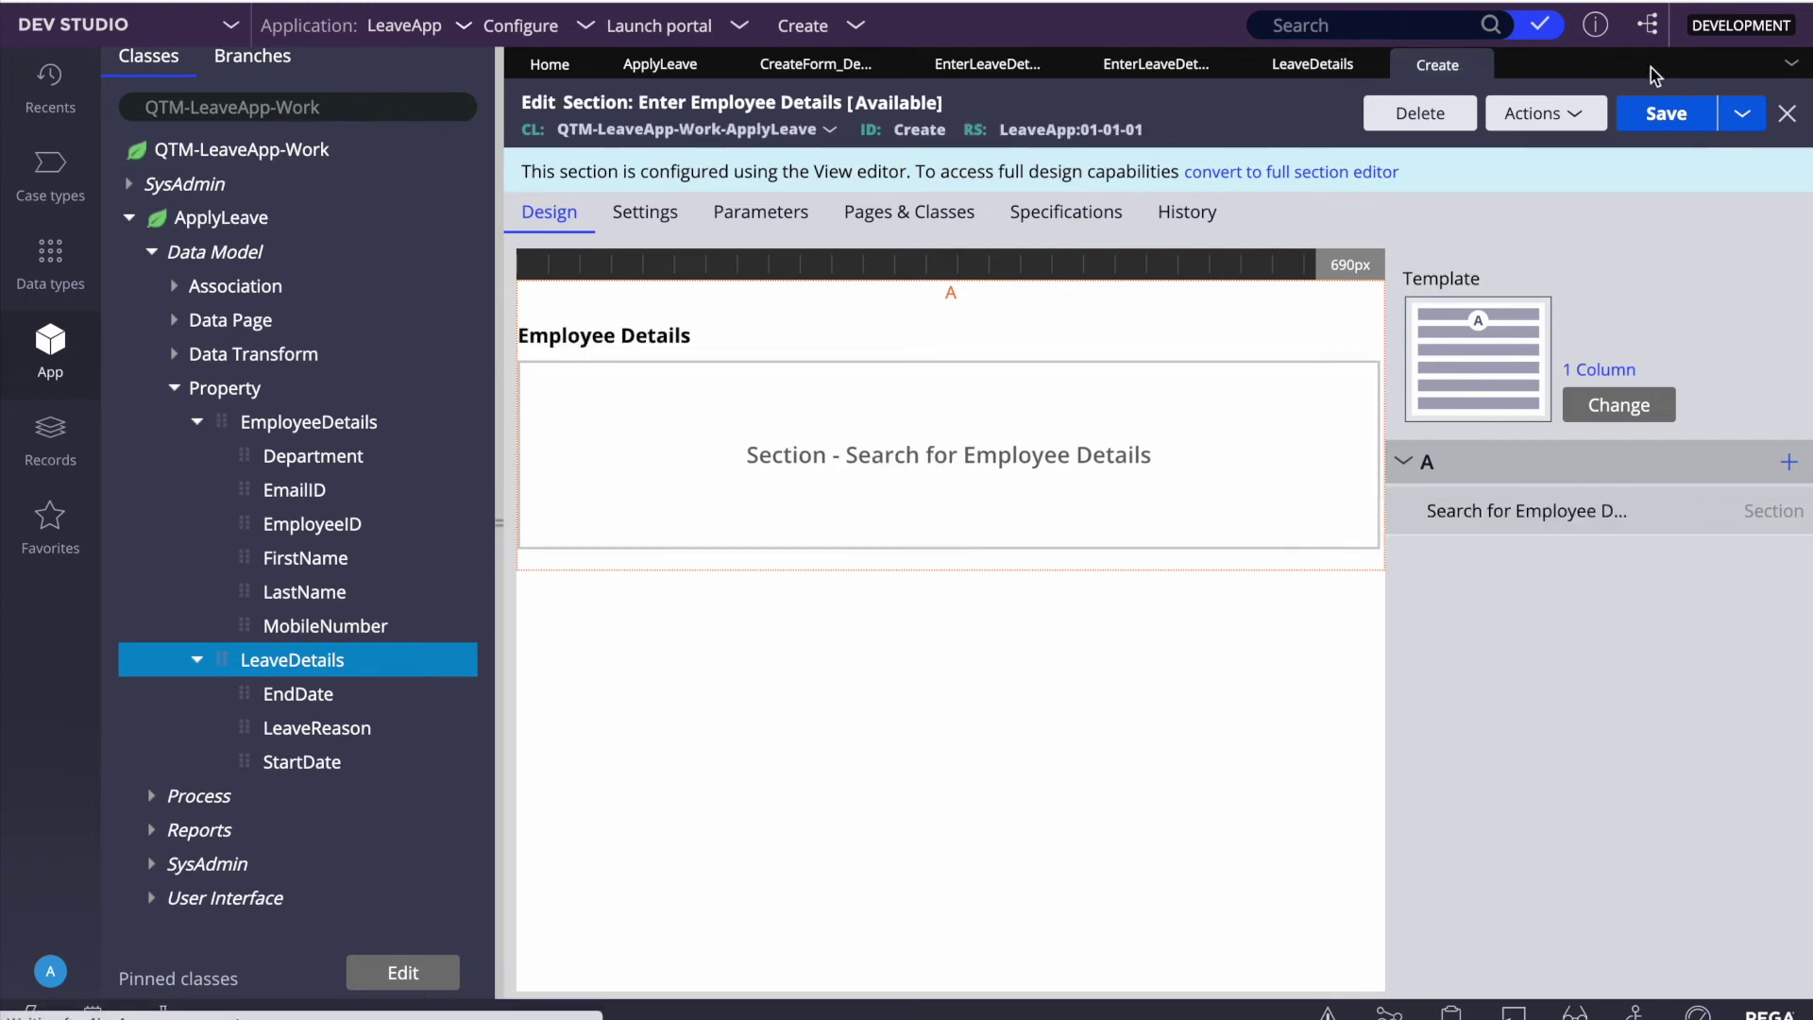
click(1478, 66)
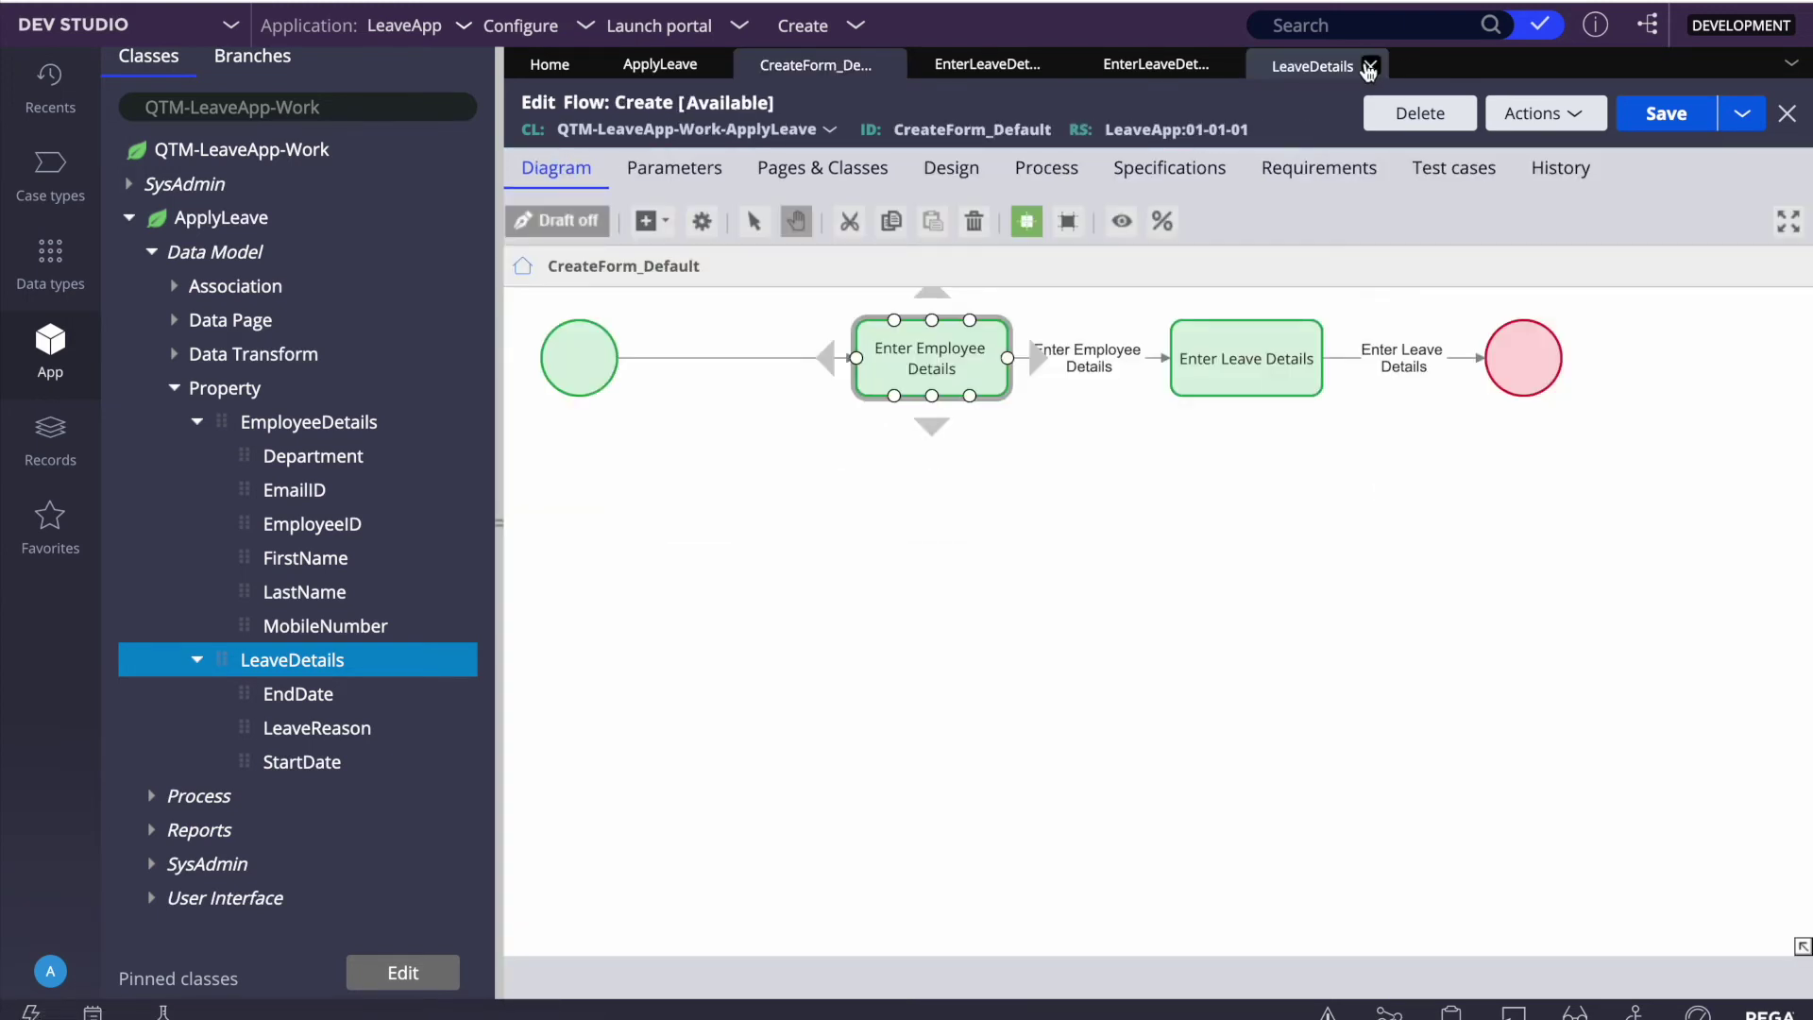
click(1674, 114)
click(1371, 66)
click(1227, 64)
click(1059, 63)
click(890, 66)
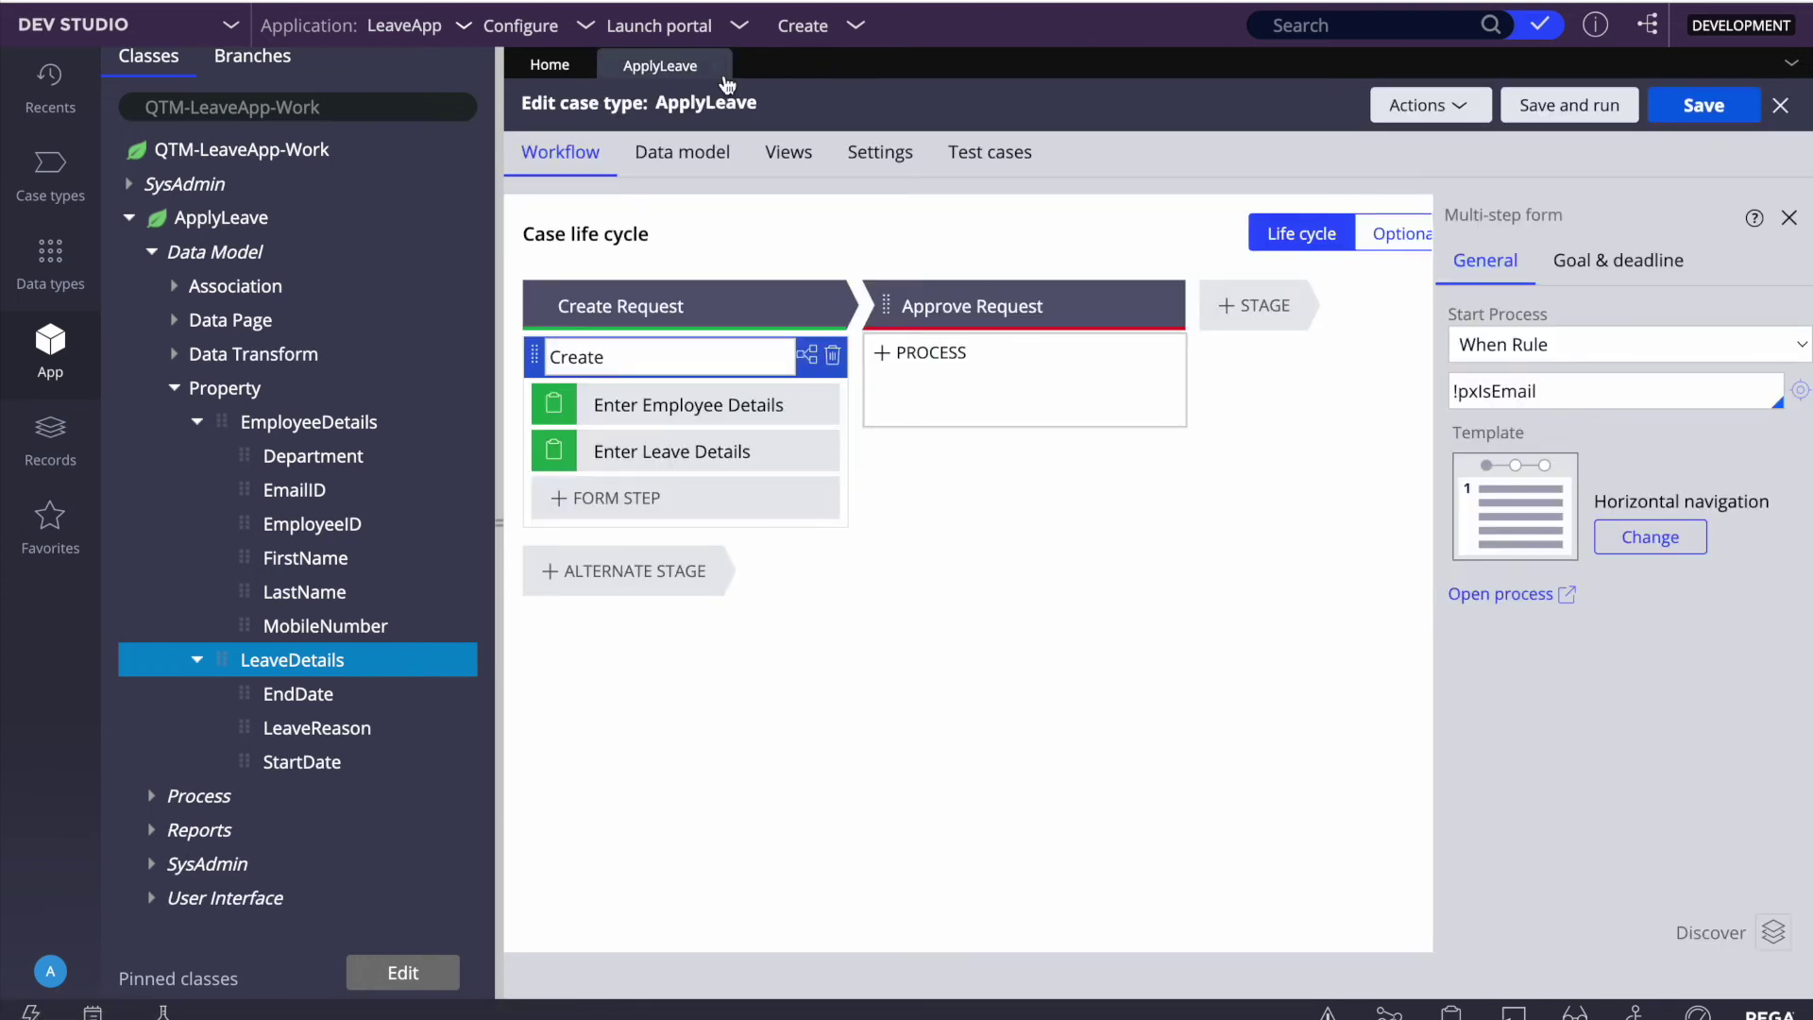
click(715, 64)
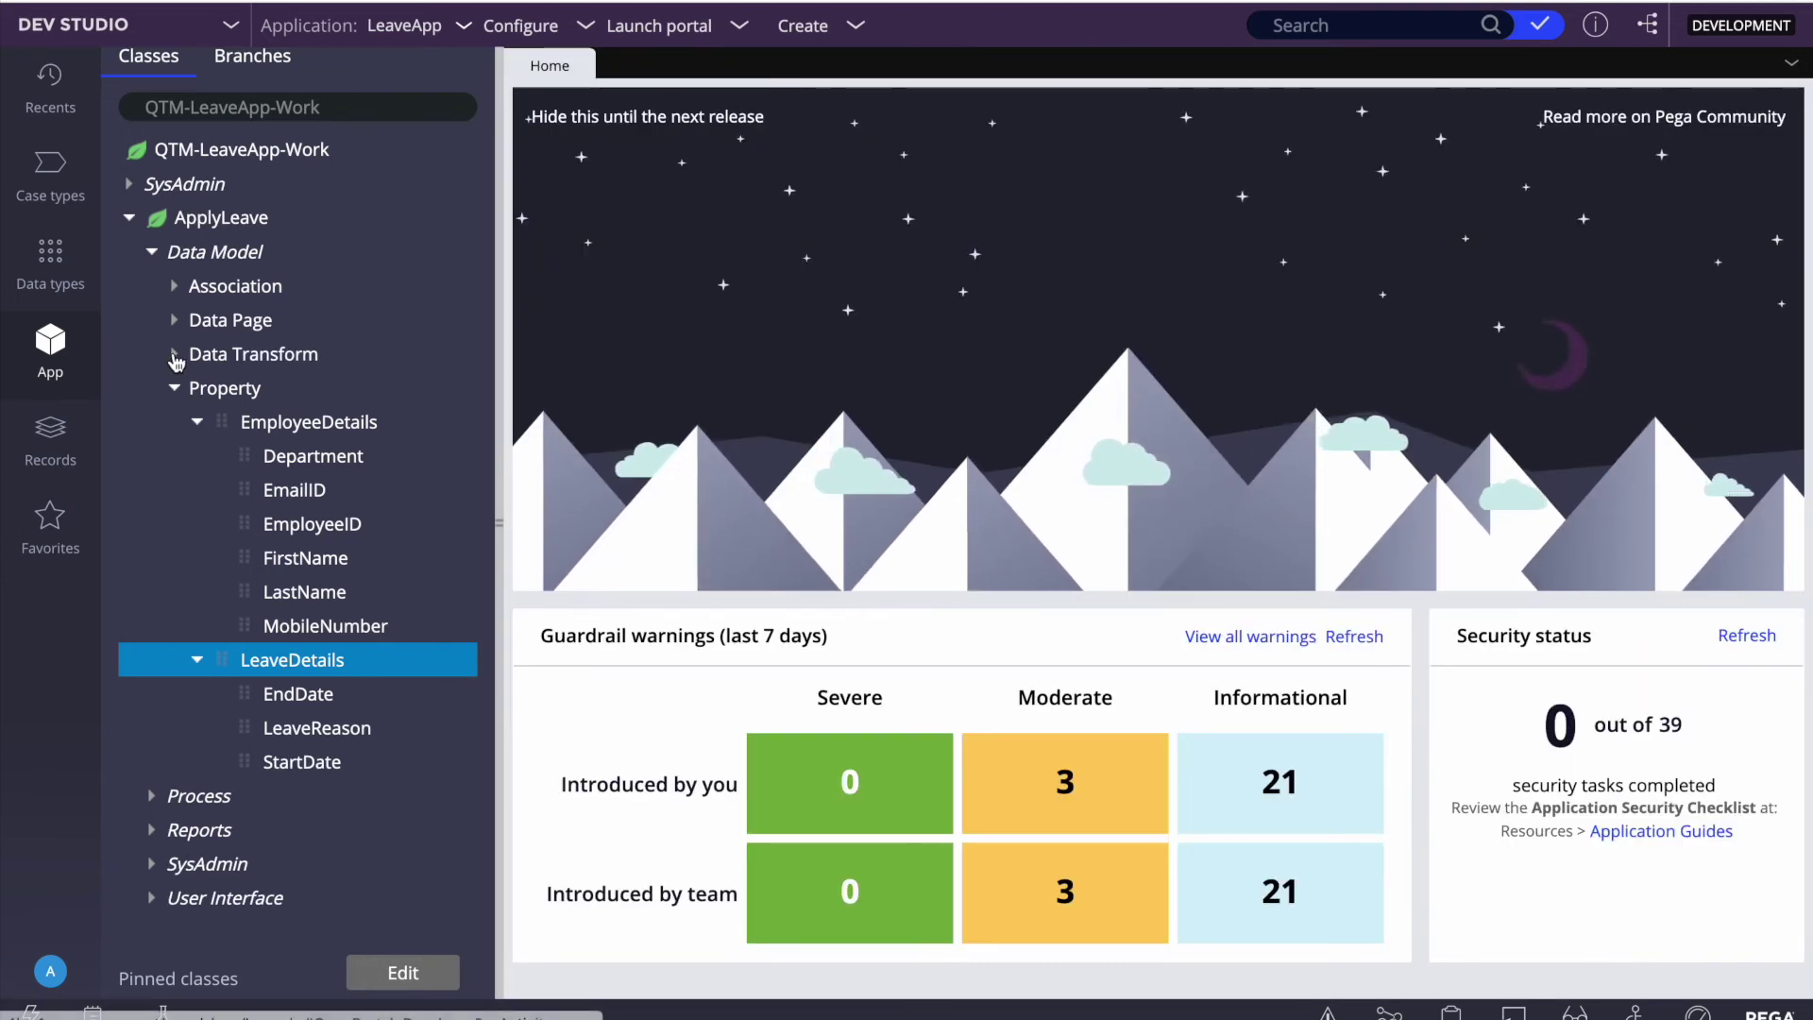
Step: Open ApplyLeave's pySetFieldDefaults and pyDefault data transforms, then add a step to pySetFieldDefaults
click(184, 354)
click(295, 421)
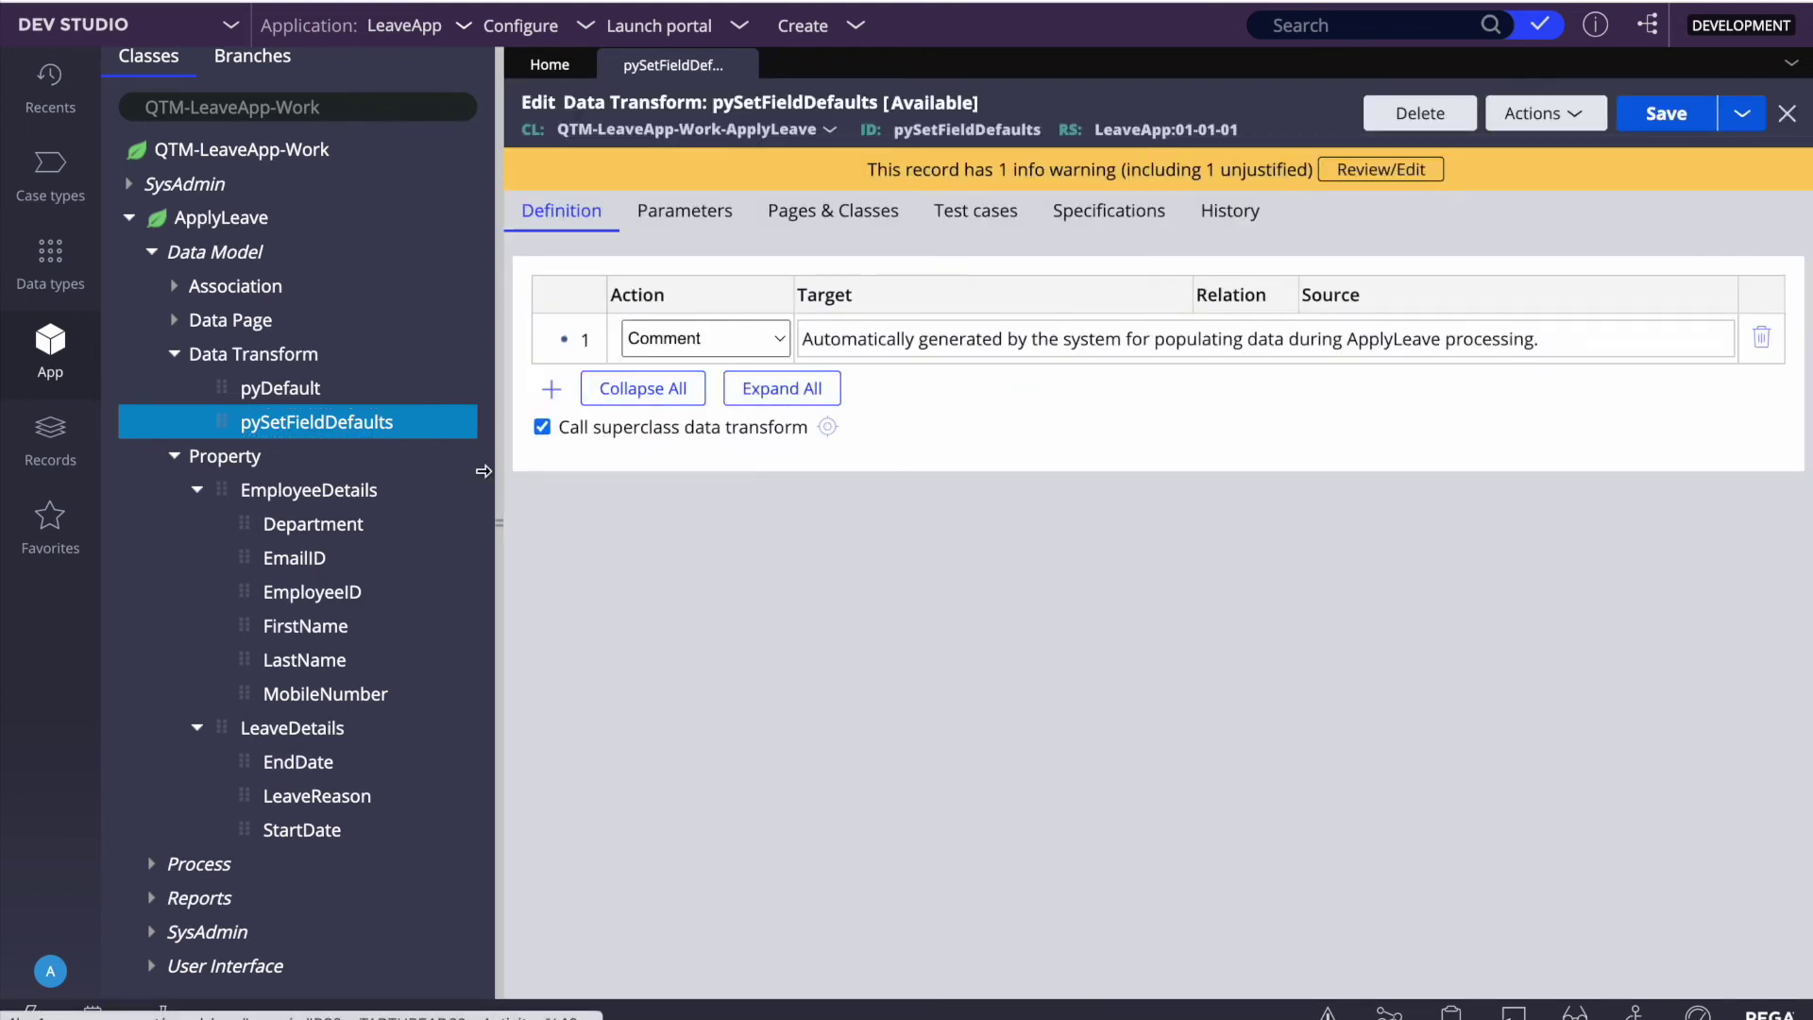
click(276, 388)
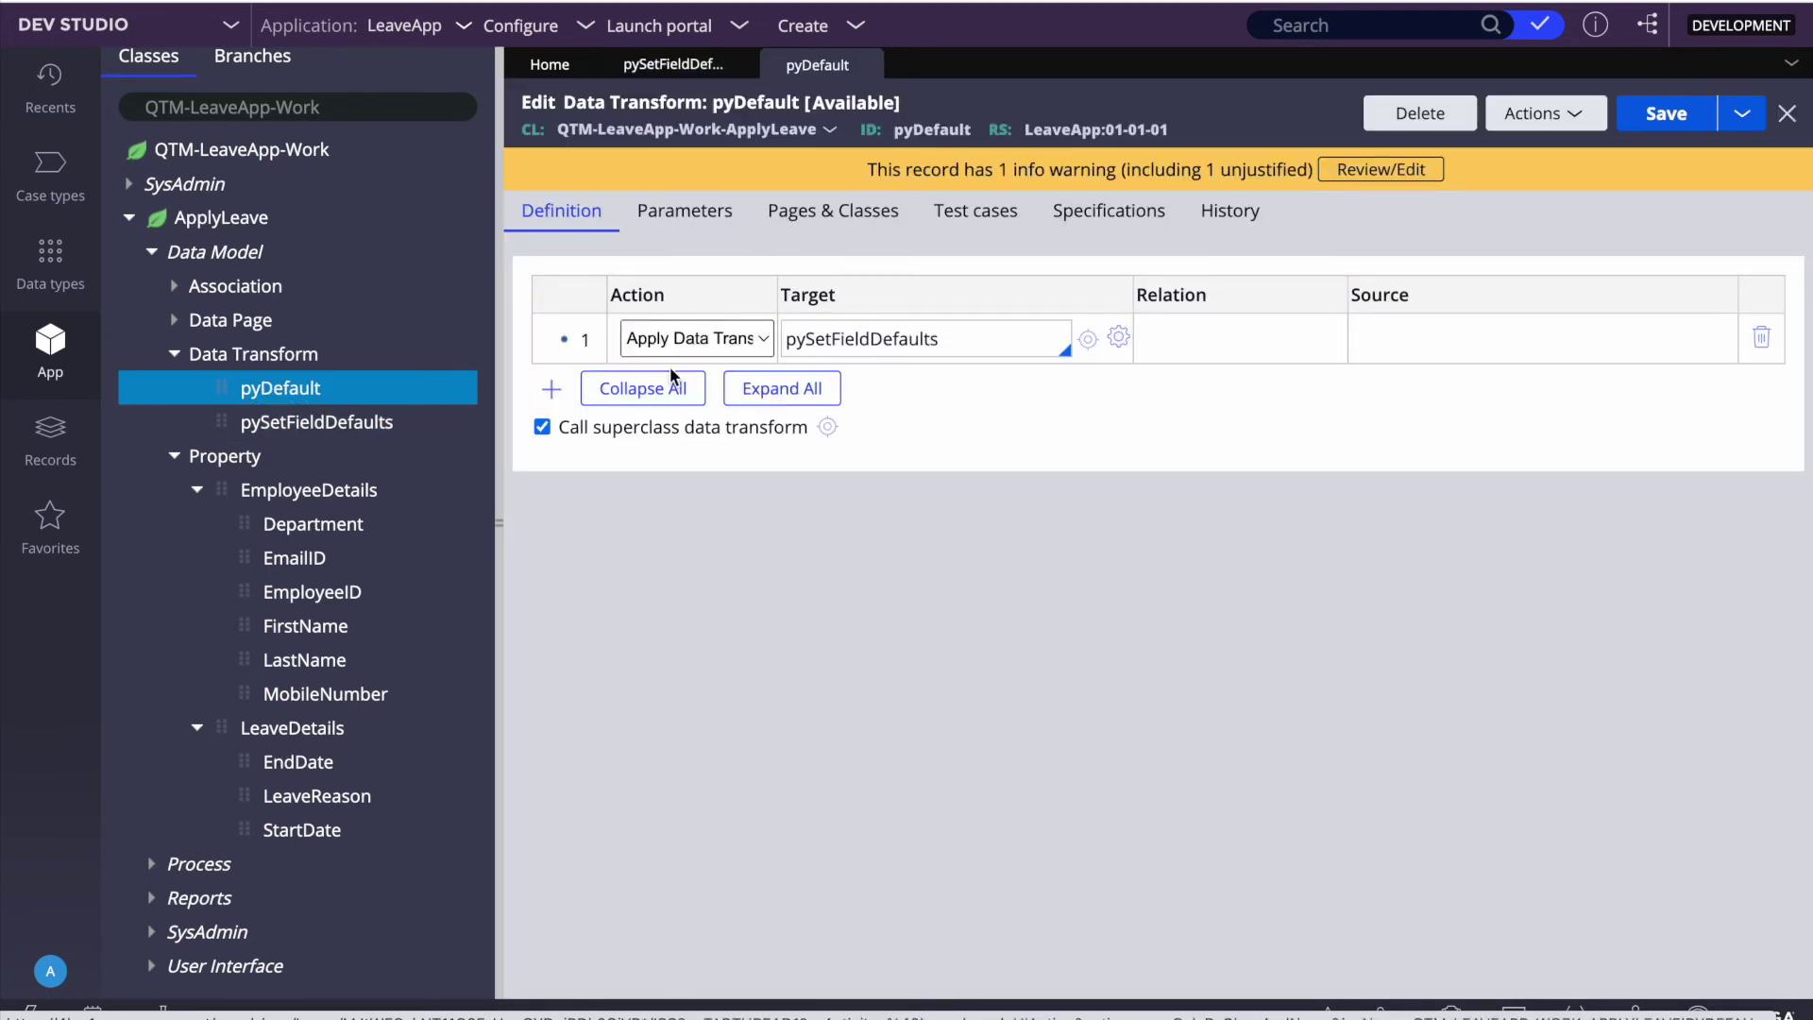
click(1087, 339)
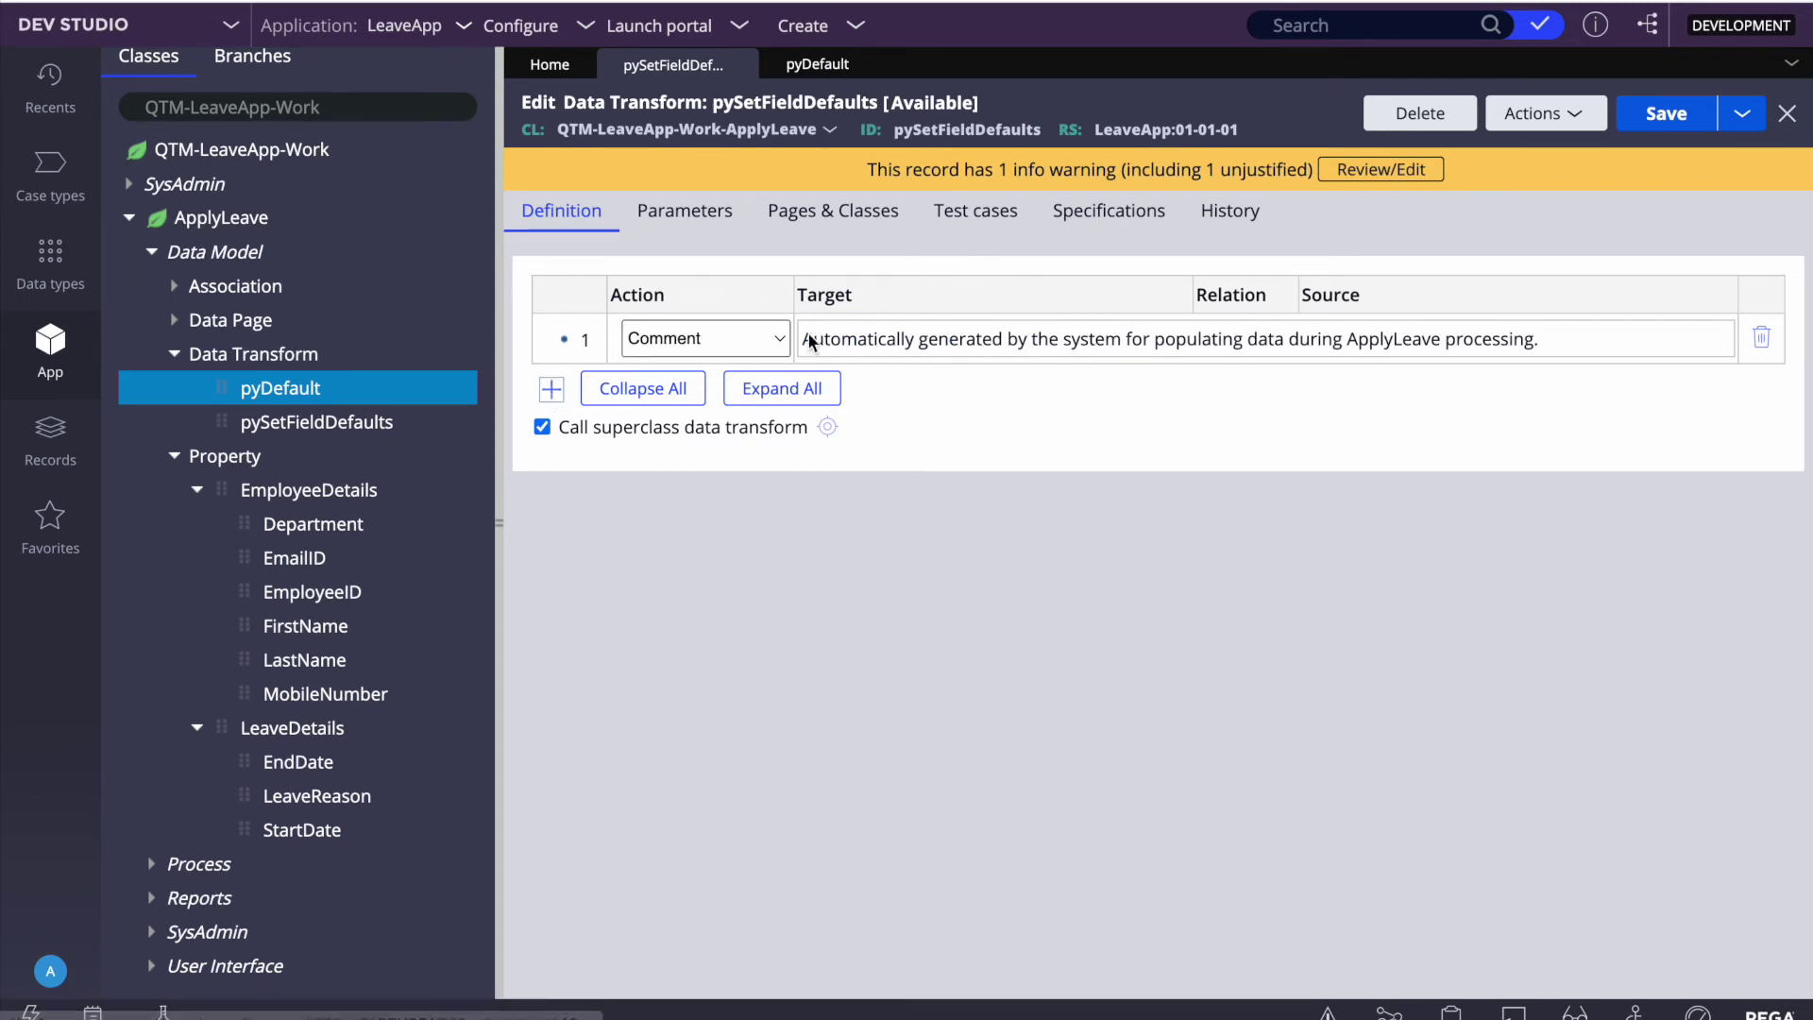
click(598, 370)
Step: Make step 2 an Update Page on .EmployeeDetails with a Comment child step
click(732, 391)
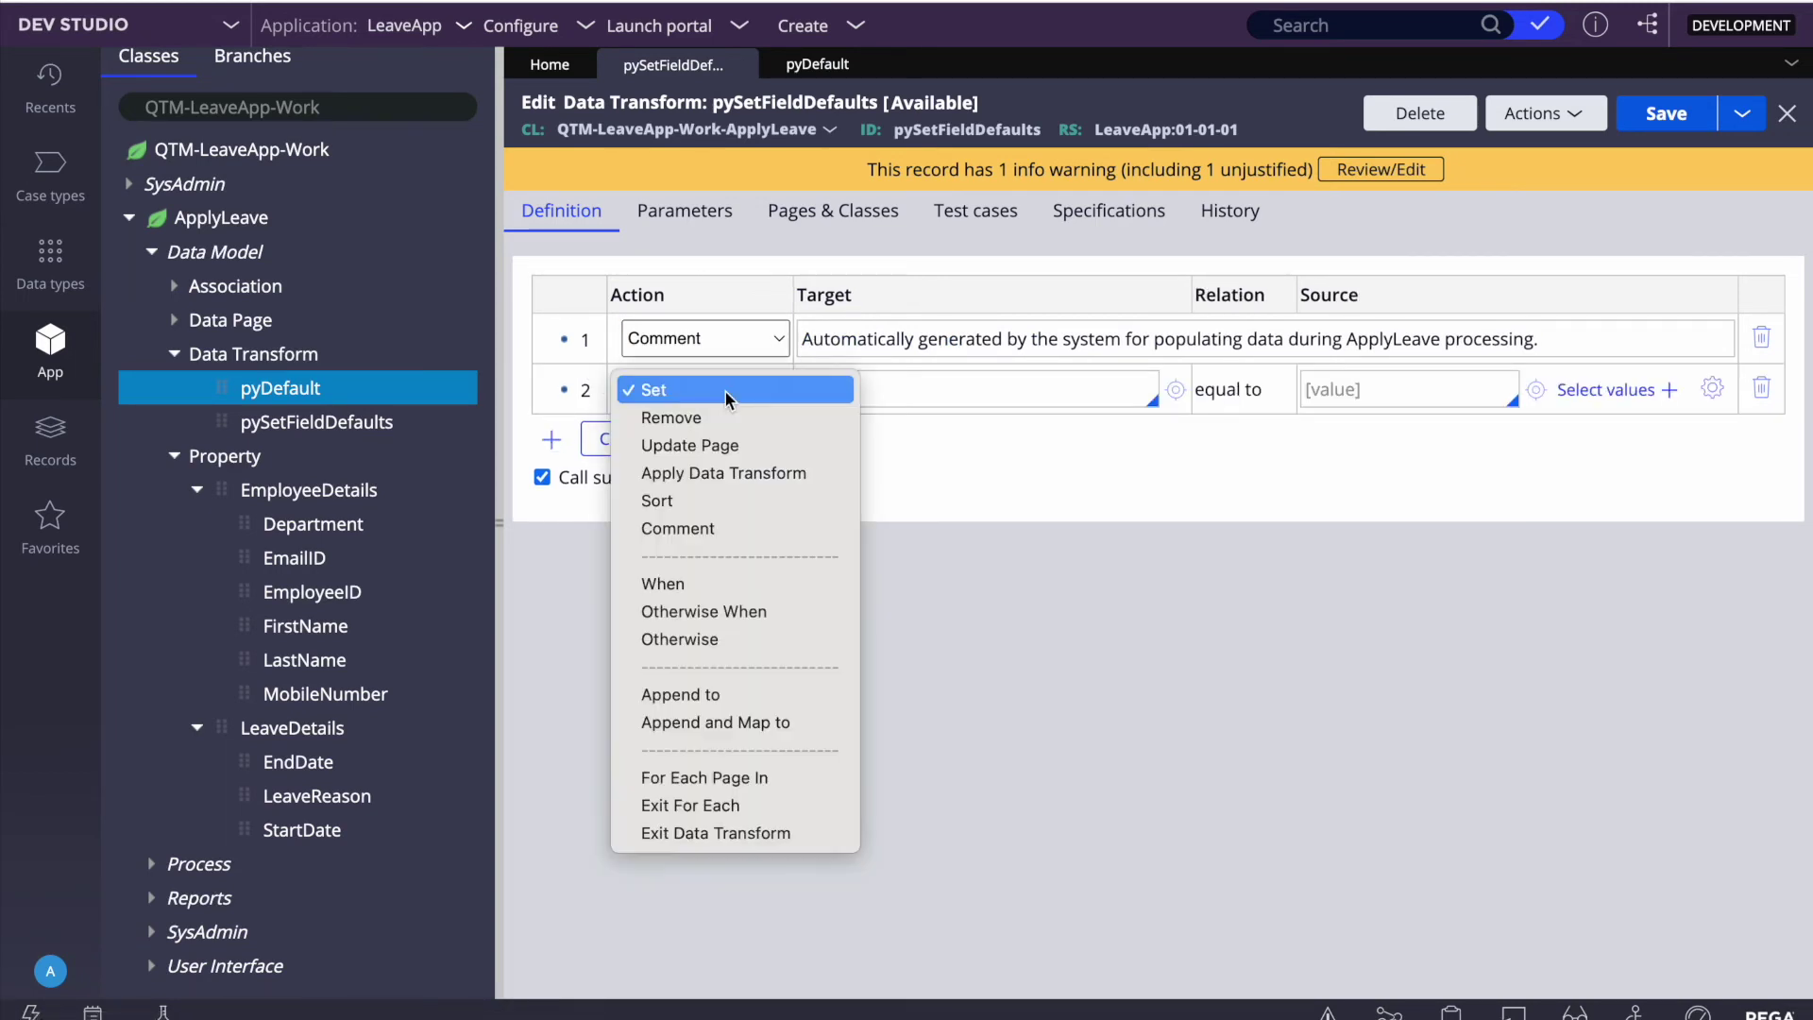
click(682, 445)
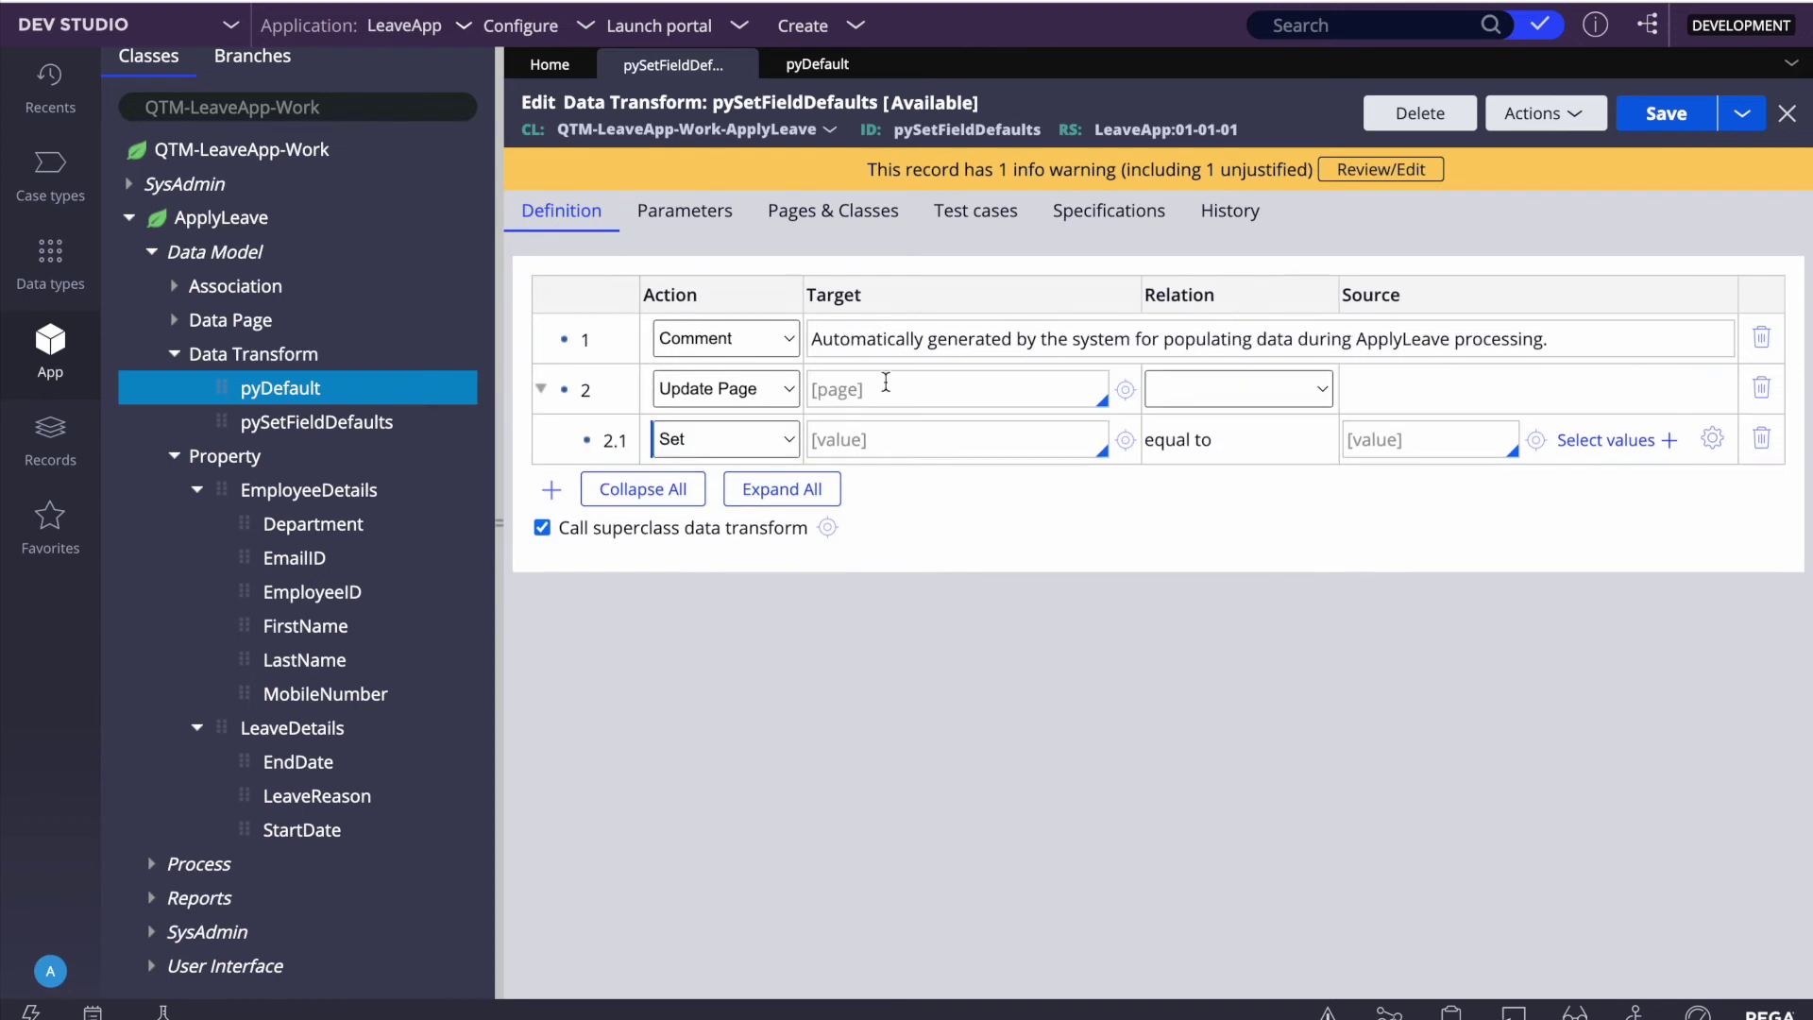
click(856, 385)
key(Down)
key(Down)
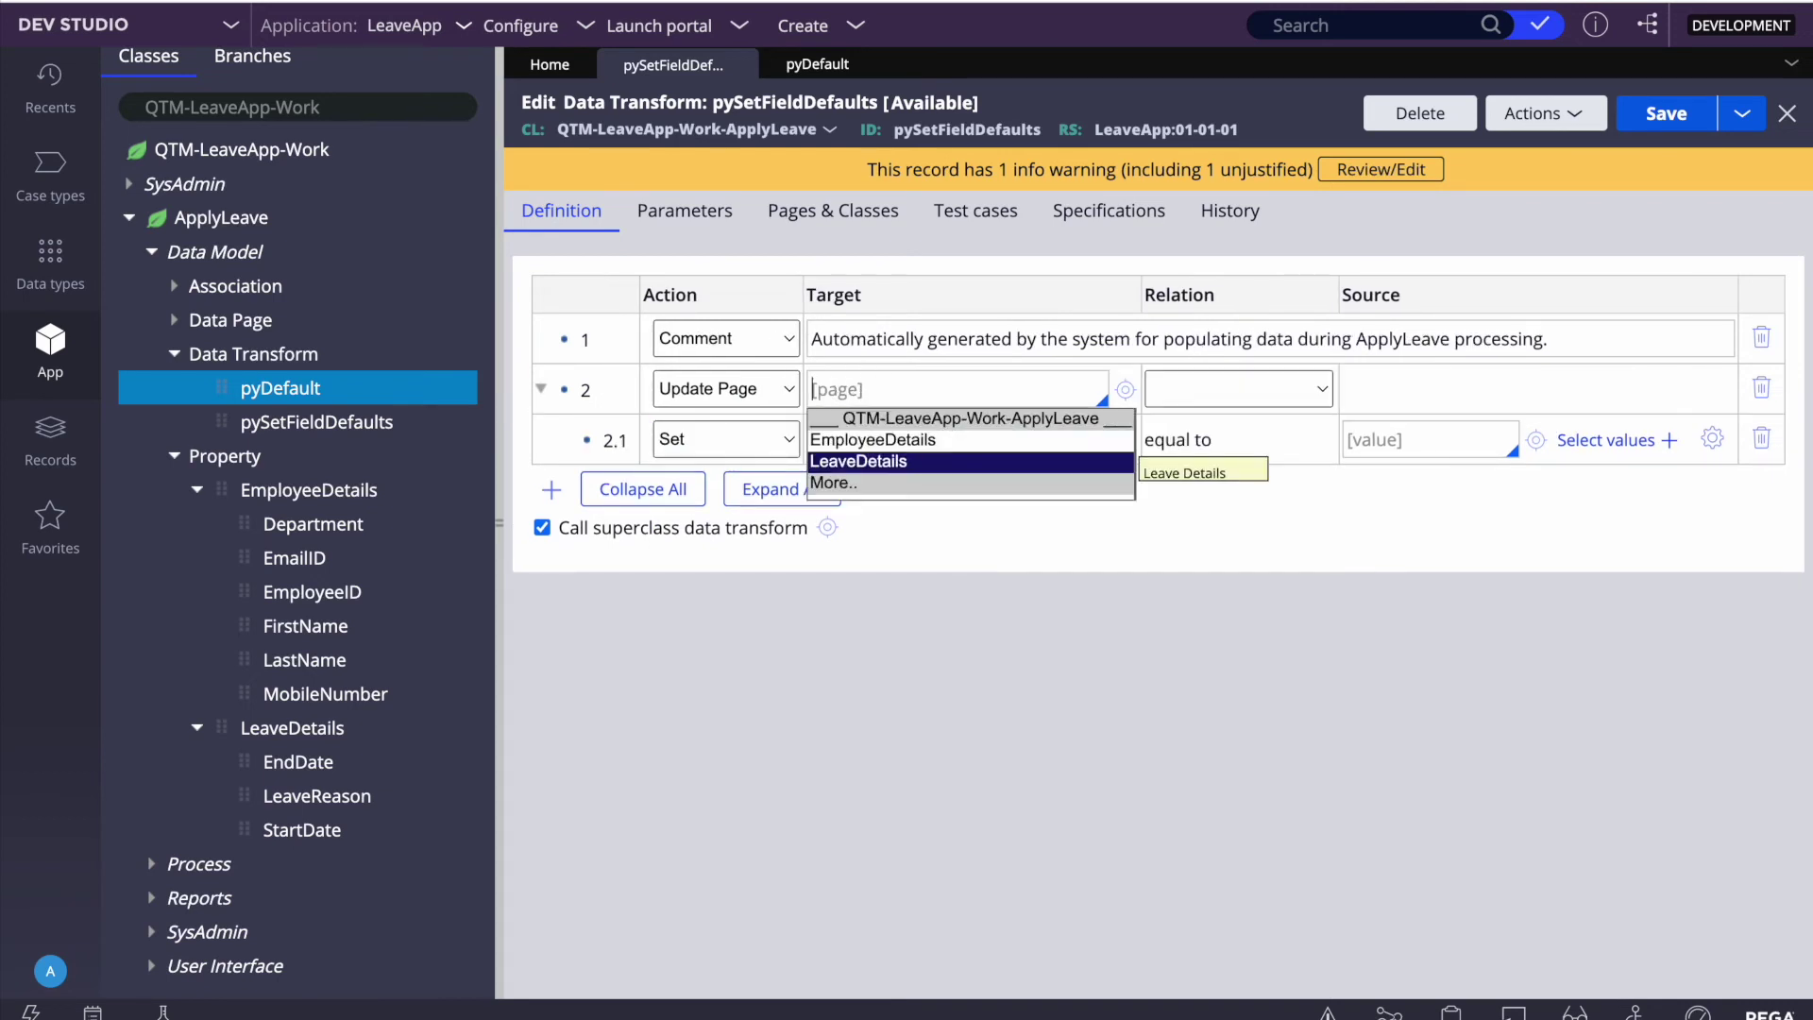
key(Up)
key(Return)
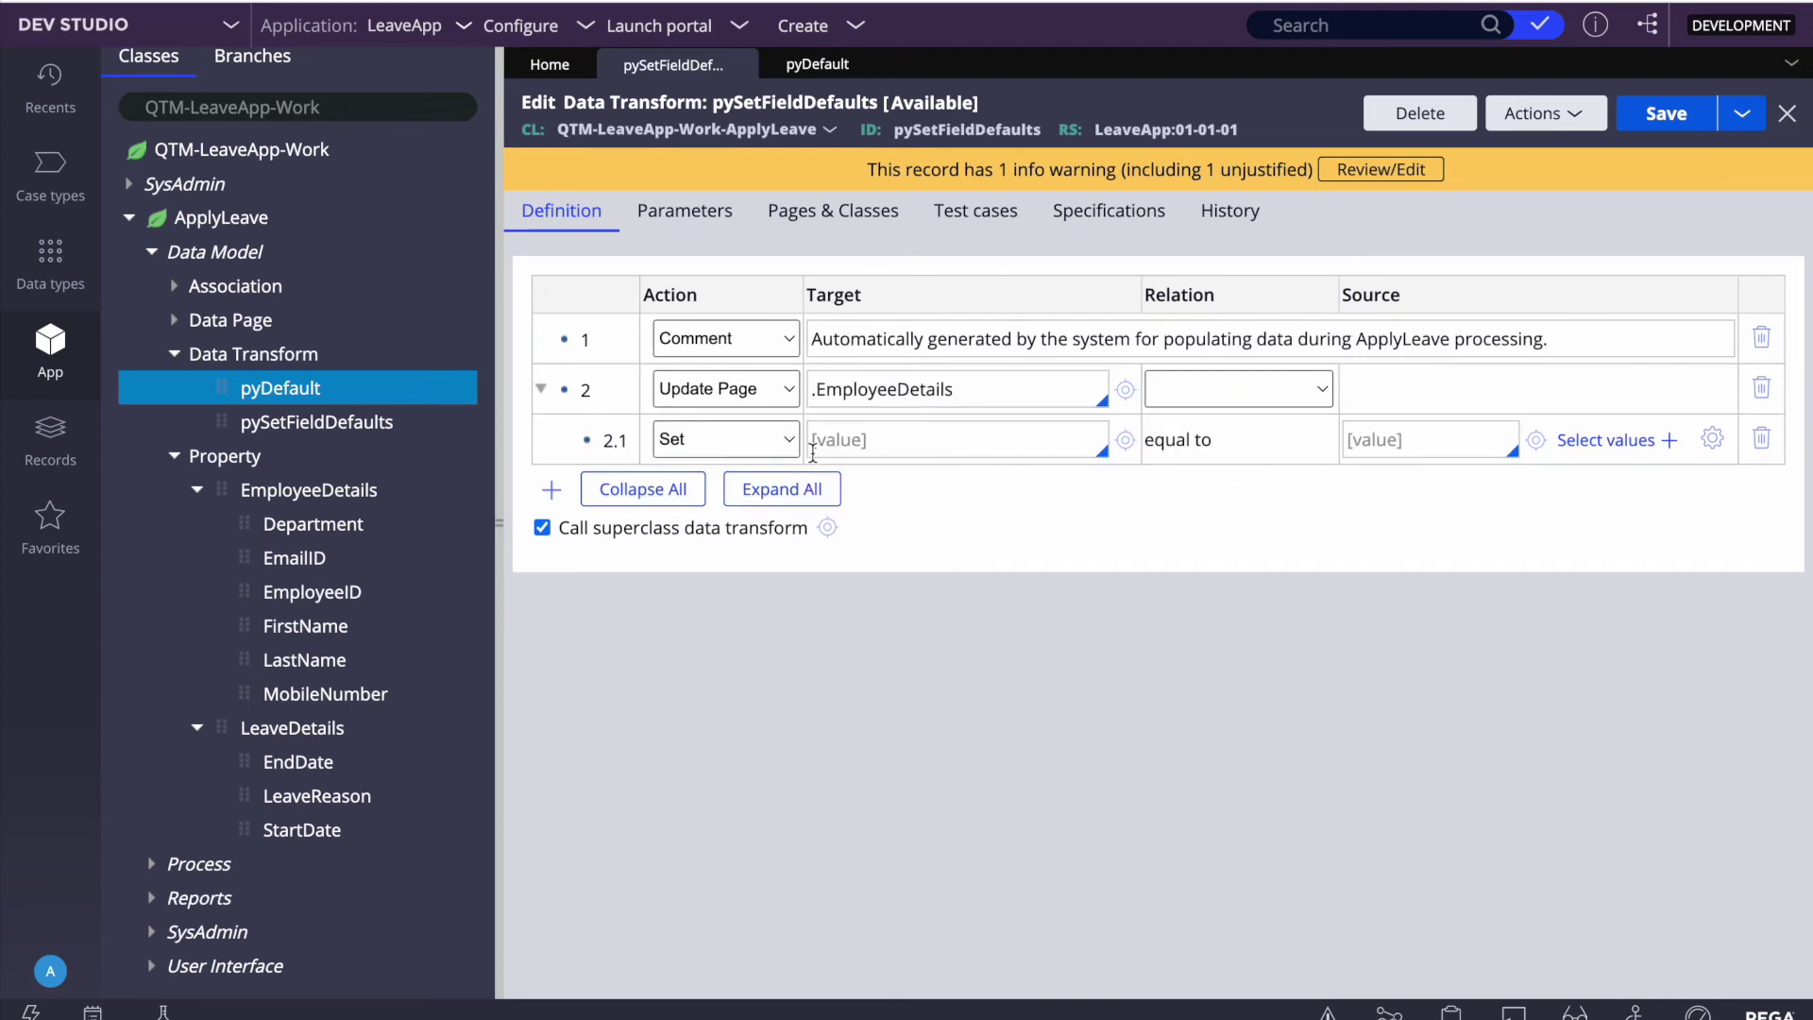
click(766, 445)
click(696, 579)
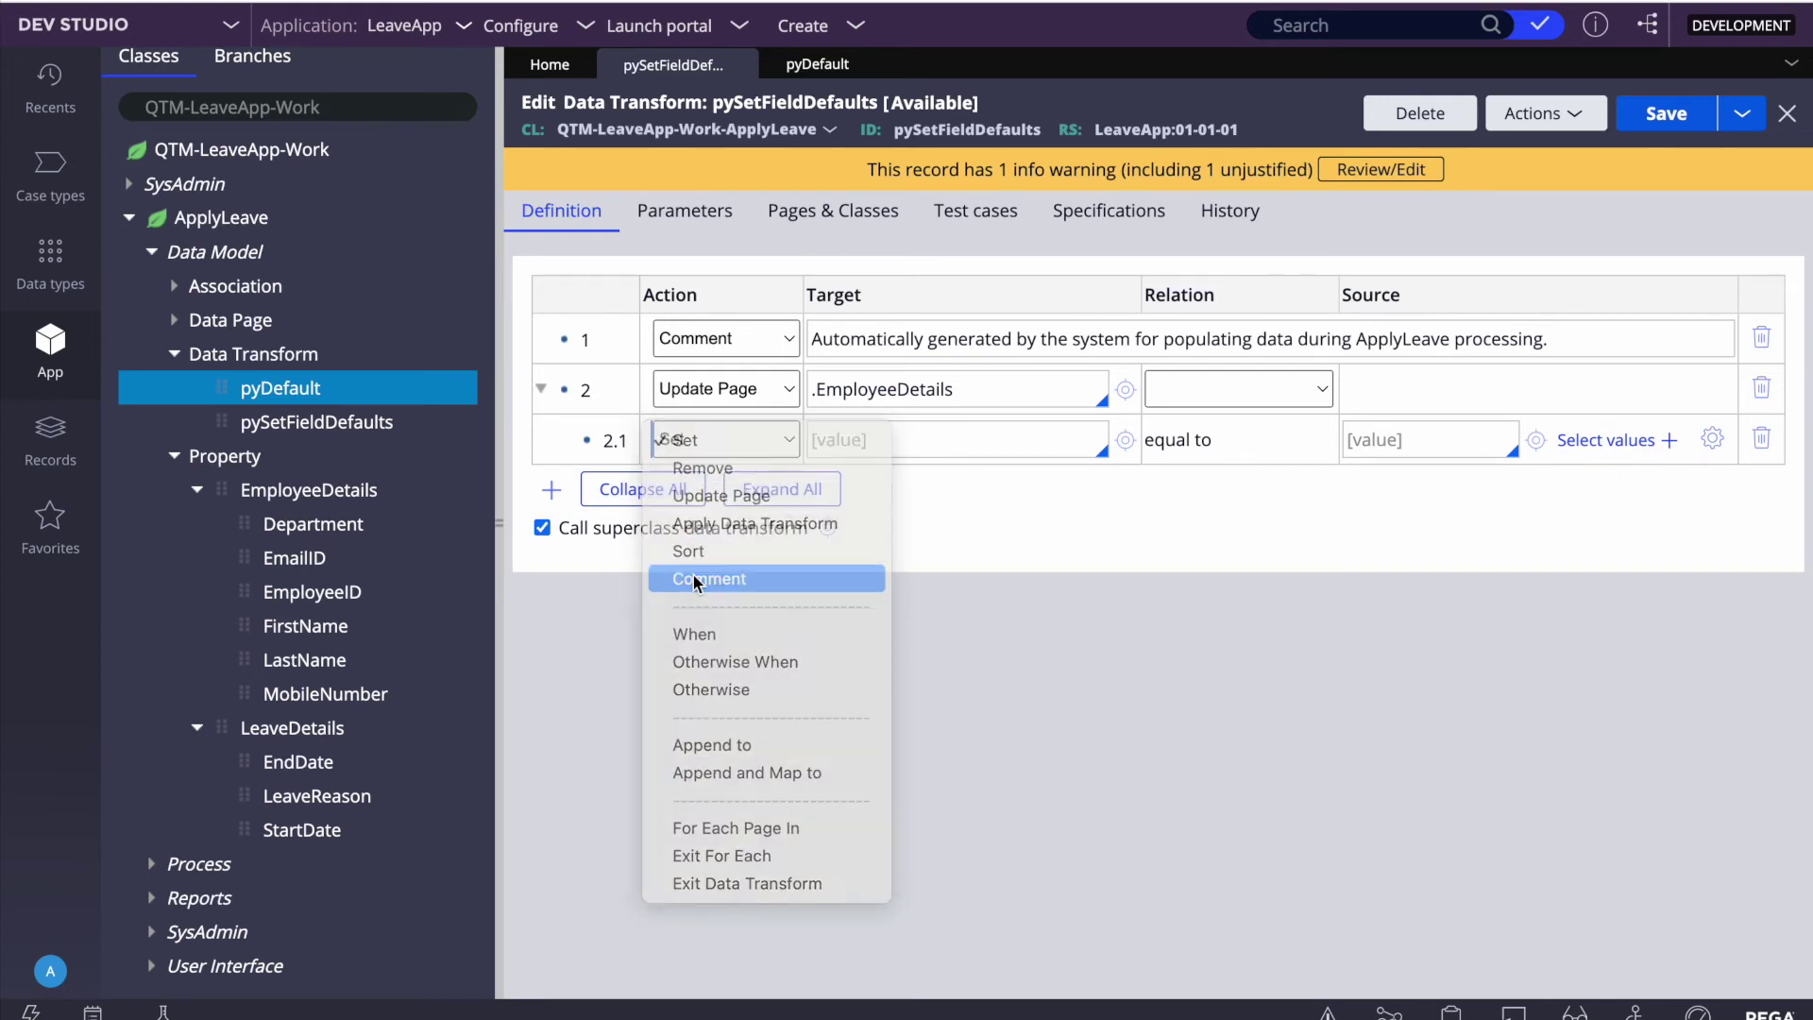
Step: Add step 3 as an Update Page on .LeaveDetails with a Comment child, then save
click(575, 404)
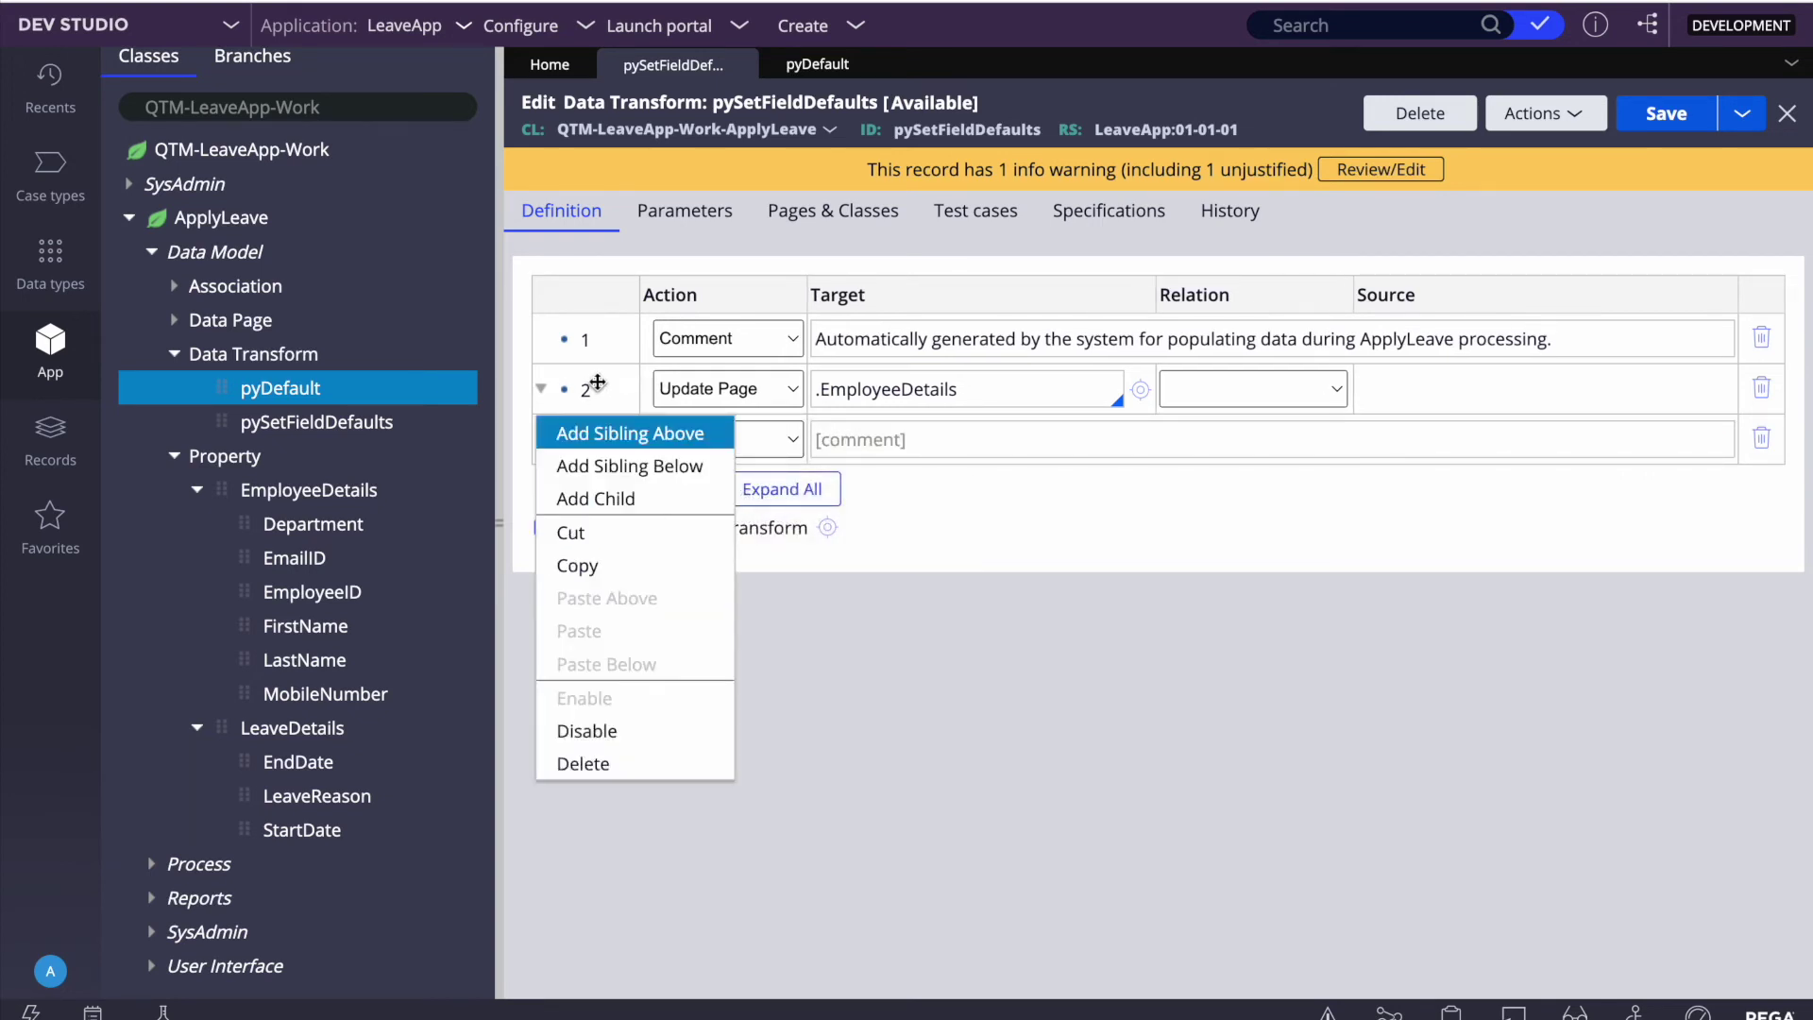
click(608, 468)
click(717, 489)
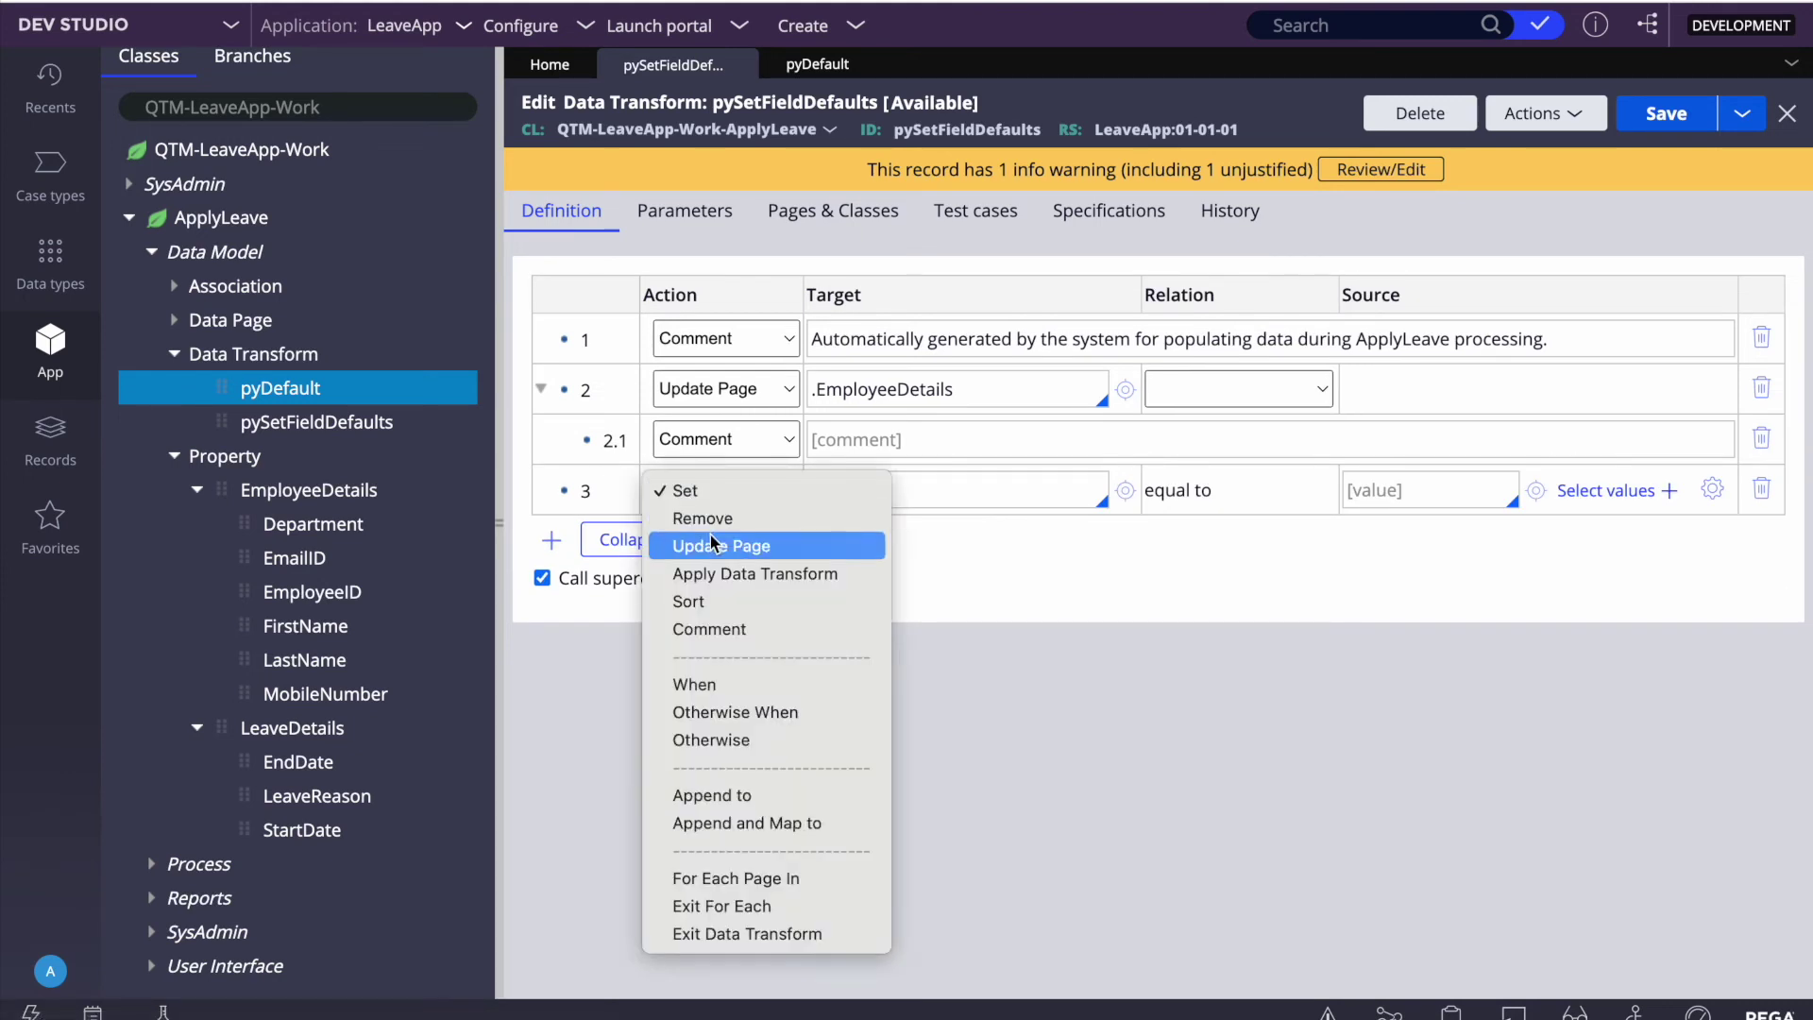
click(706, 547)
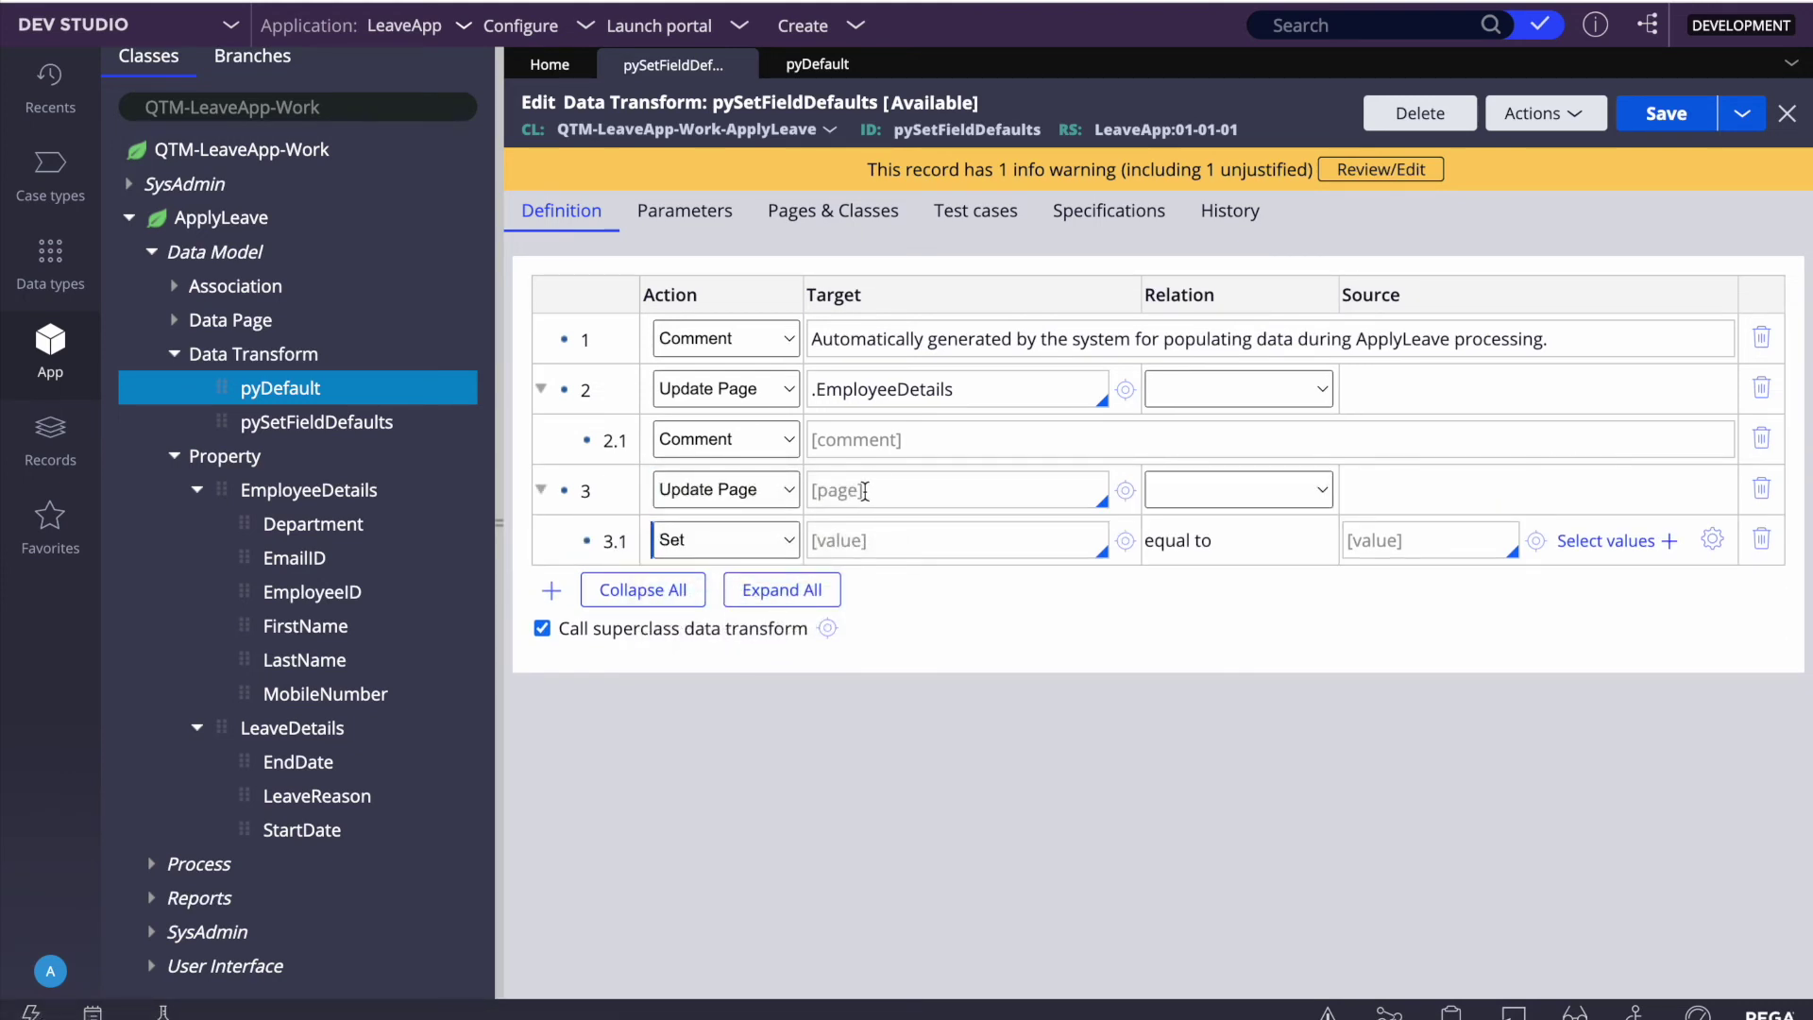
click(864, 491)
key(Down)
key(Down)
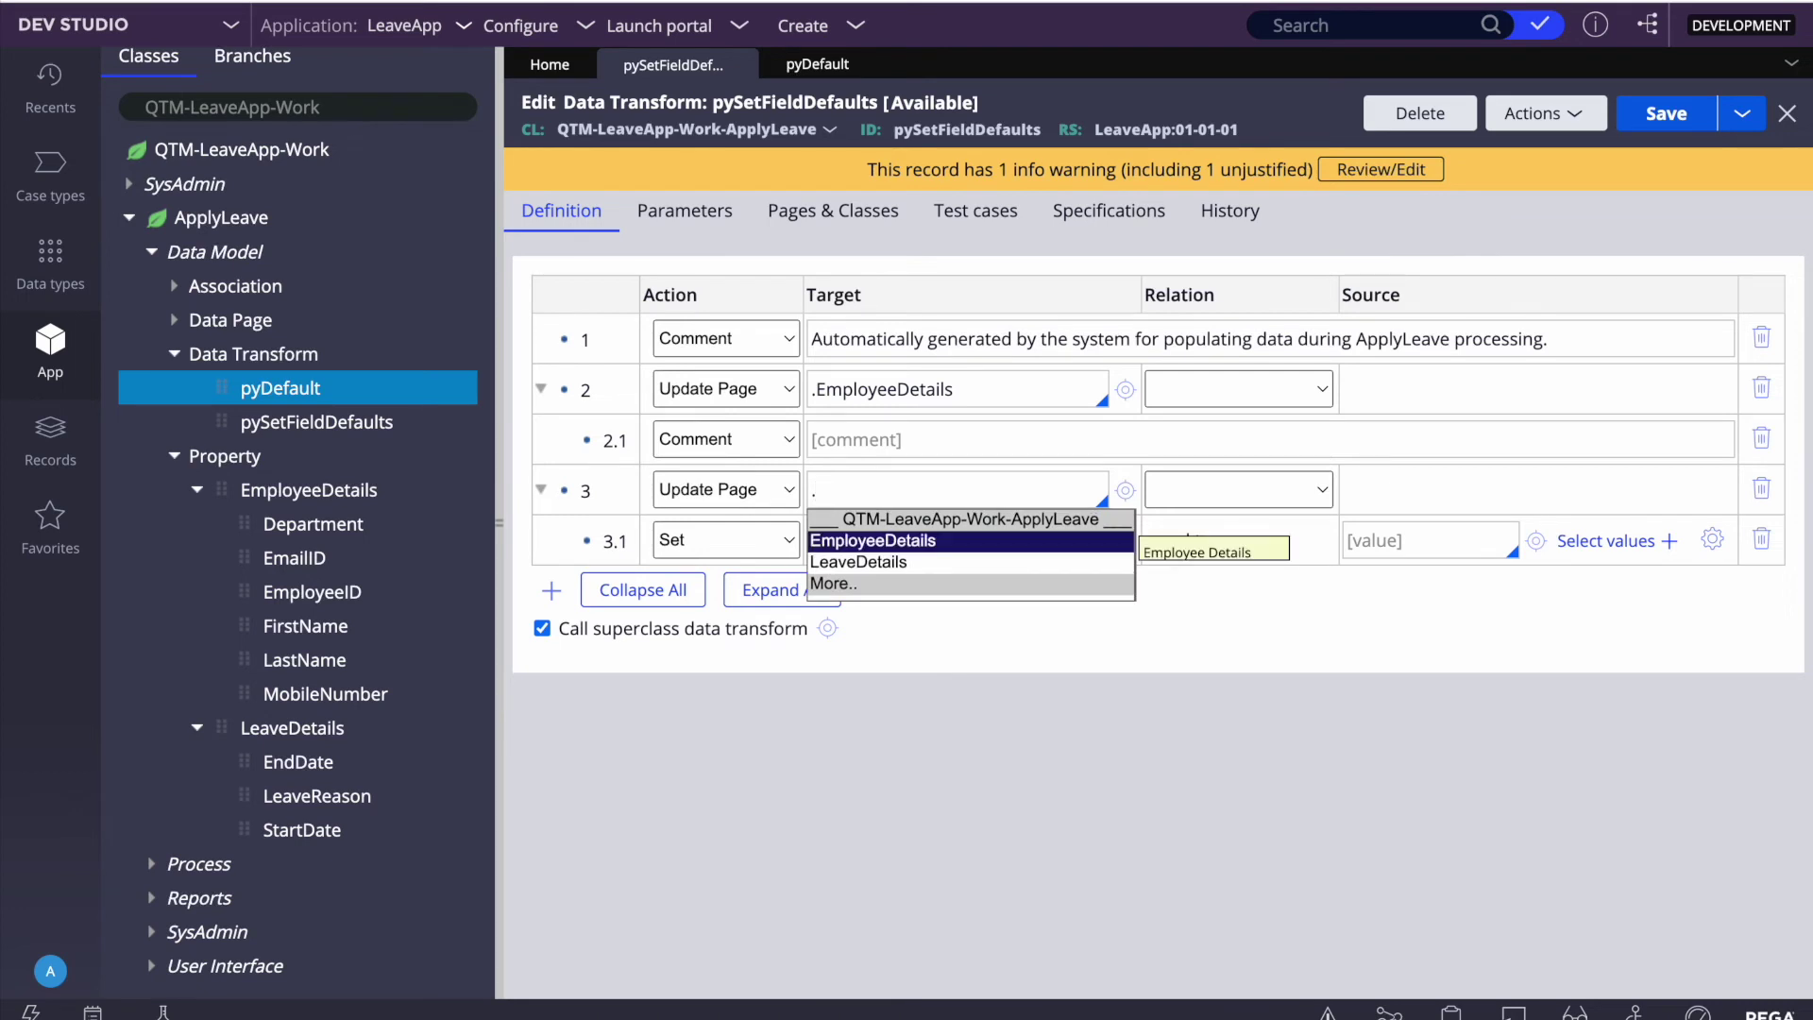
key(Return)
click(710, 553)
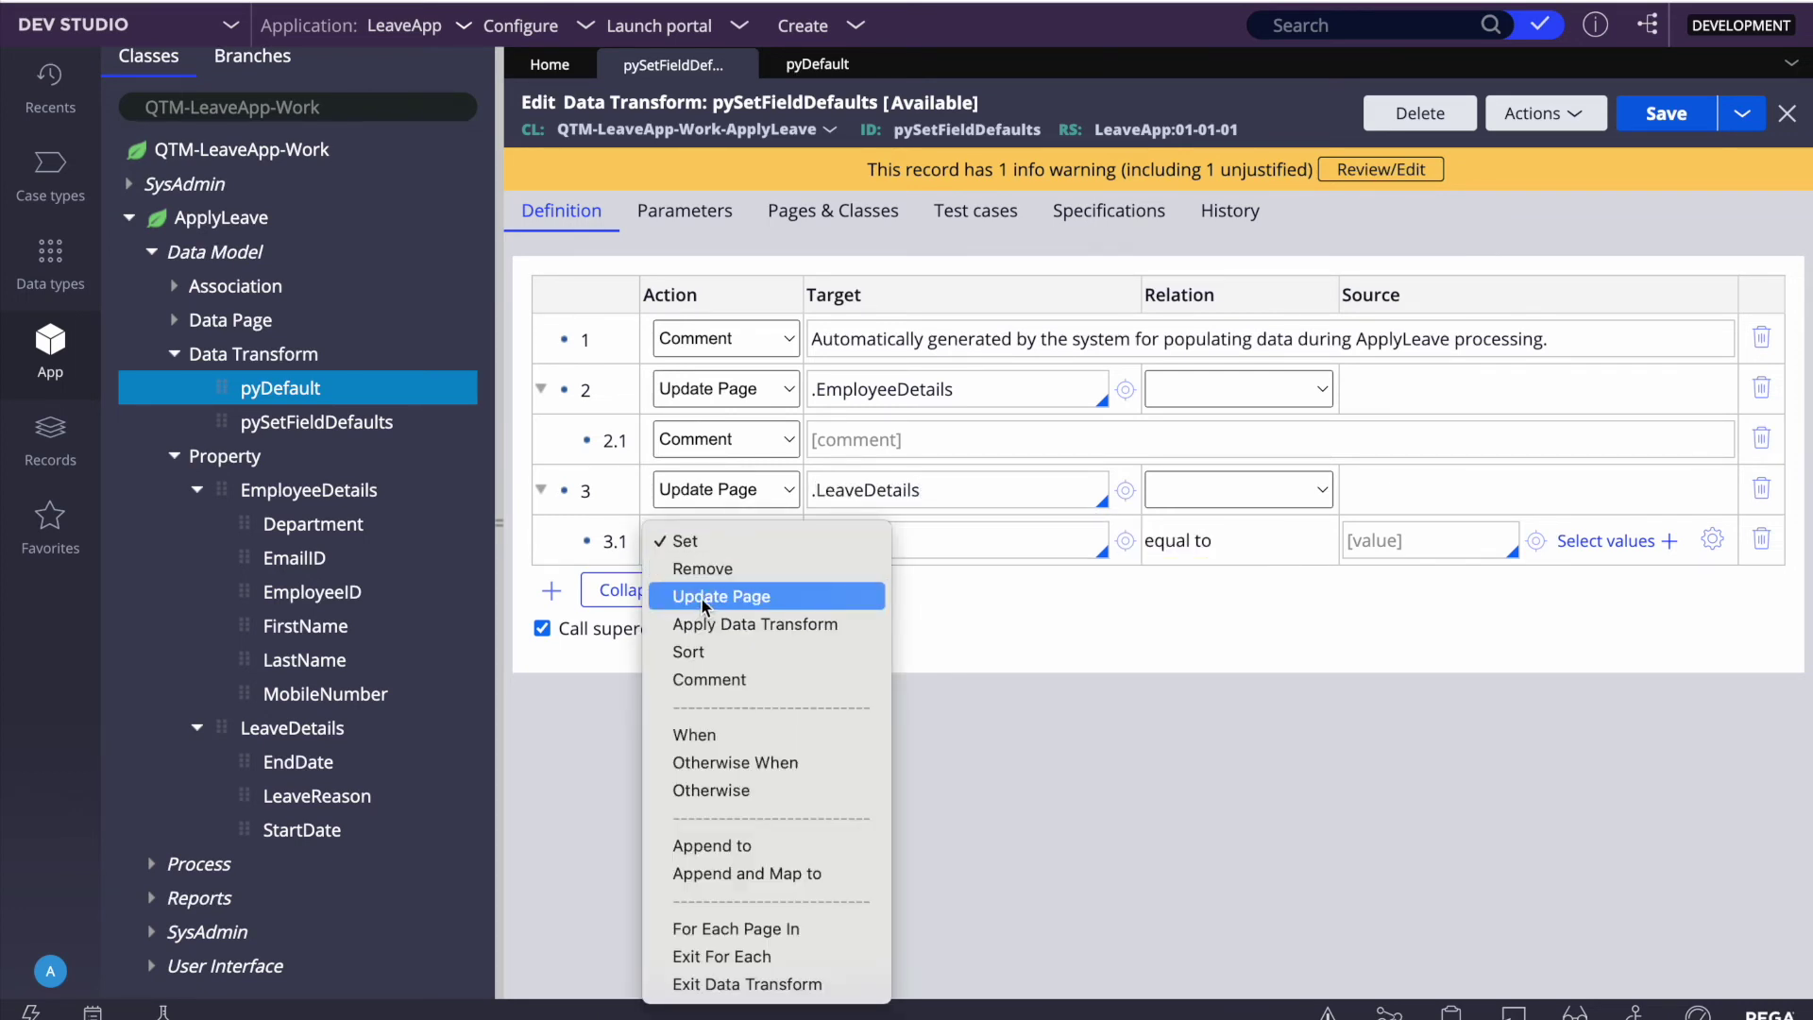
click(708, 689)
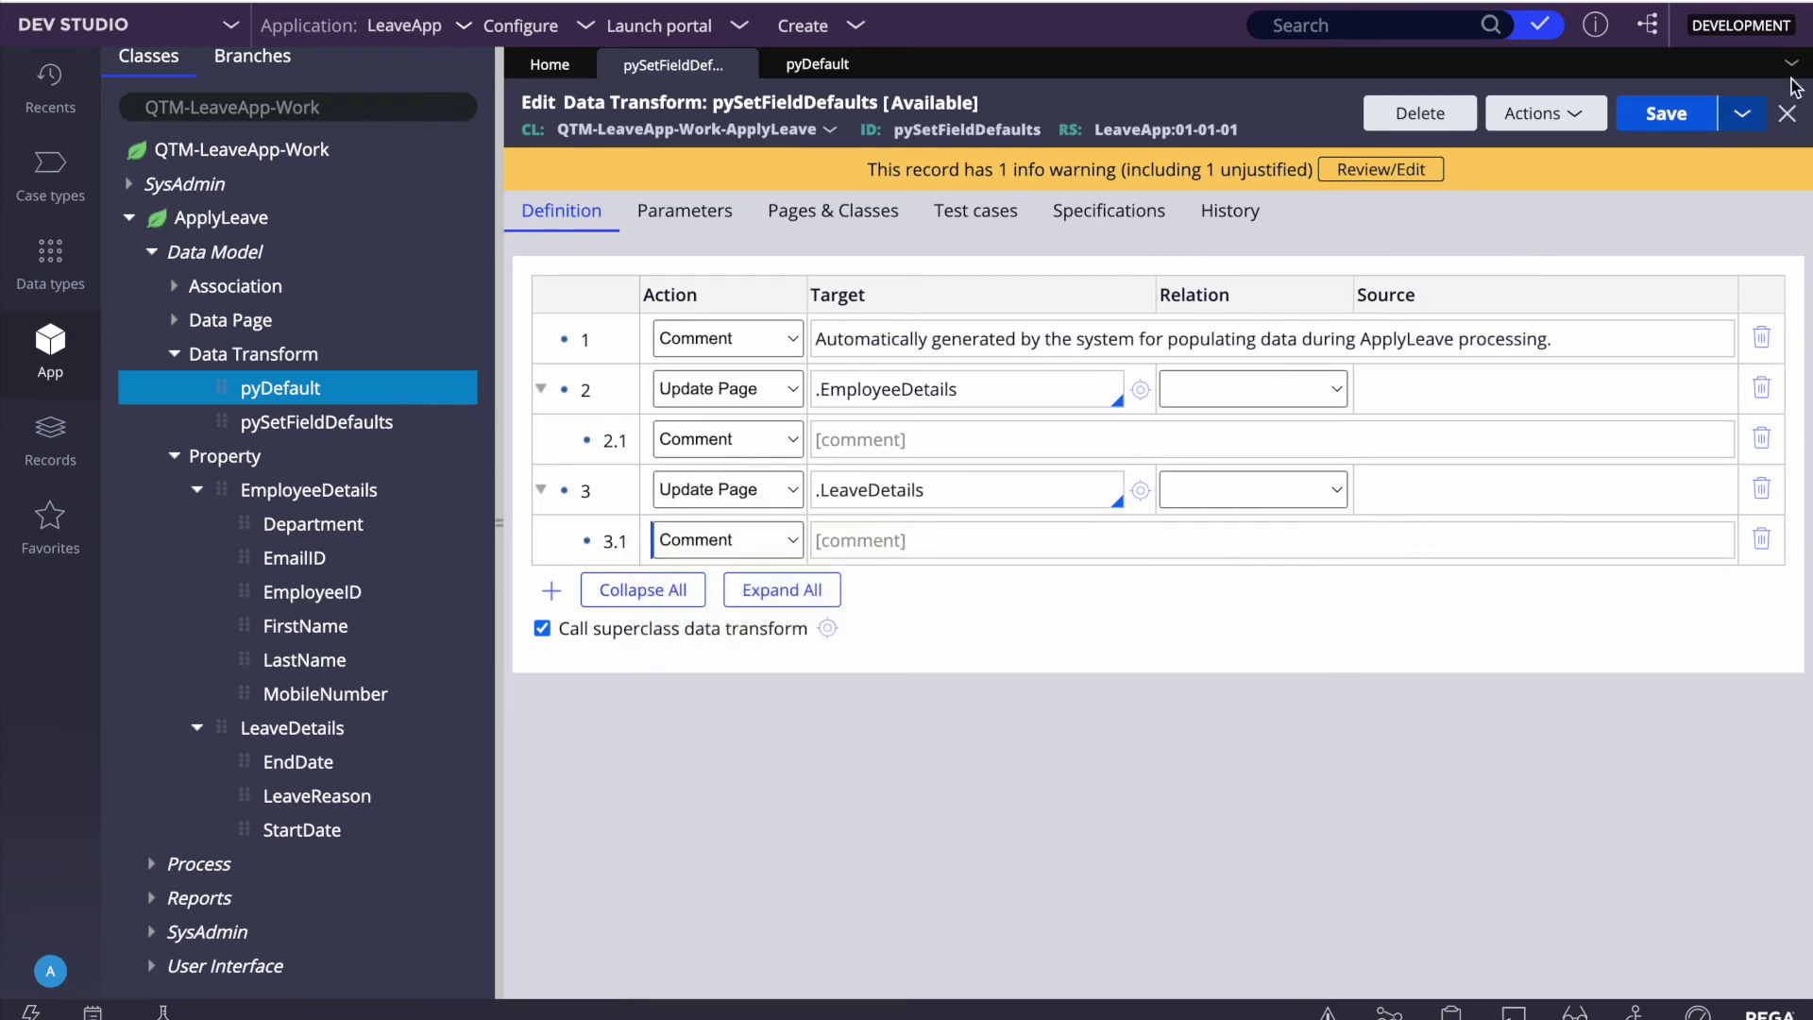
click(1682, 117)
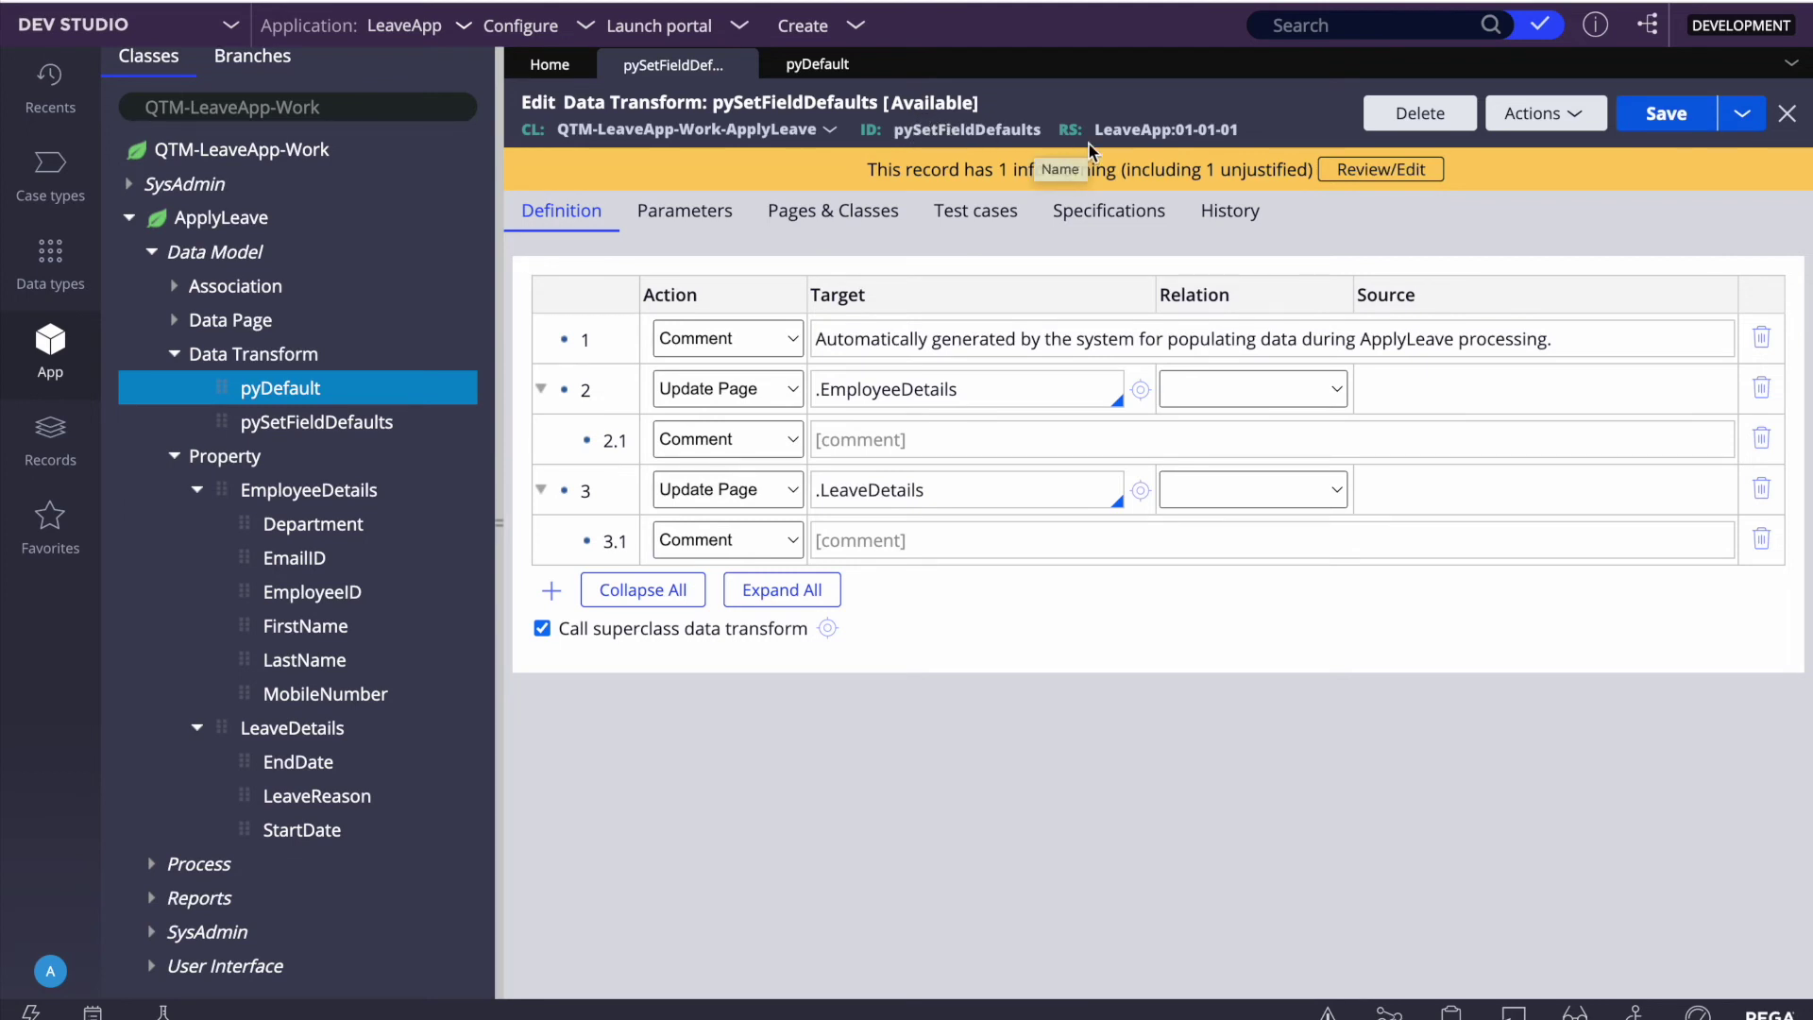
click(1682, 117)
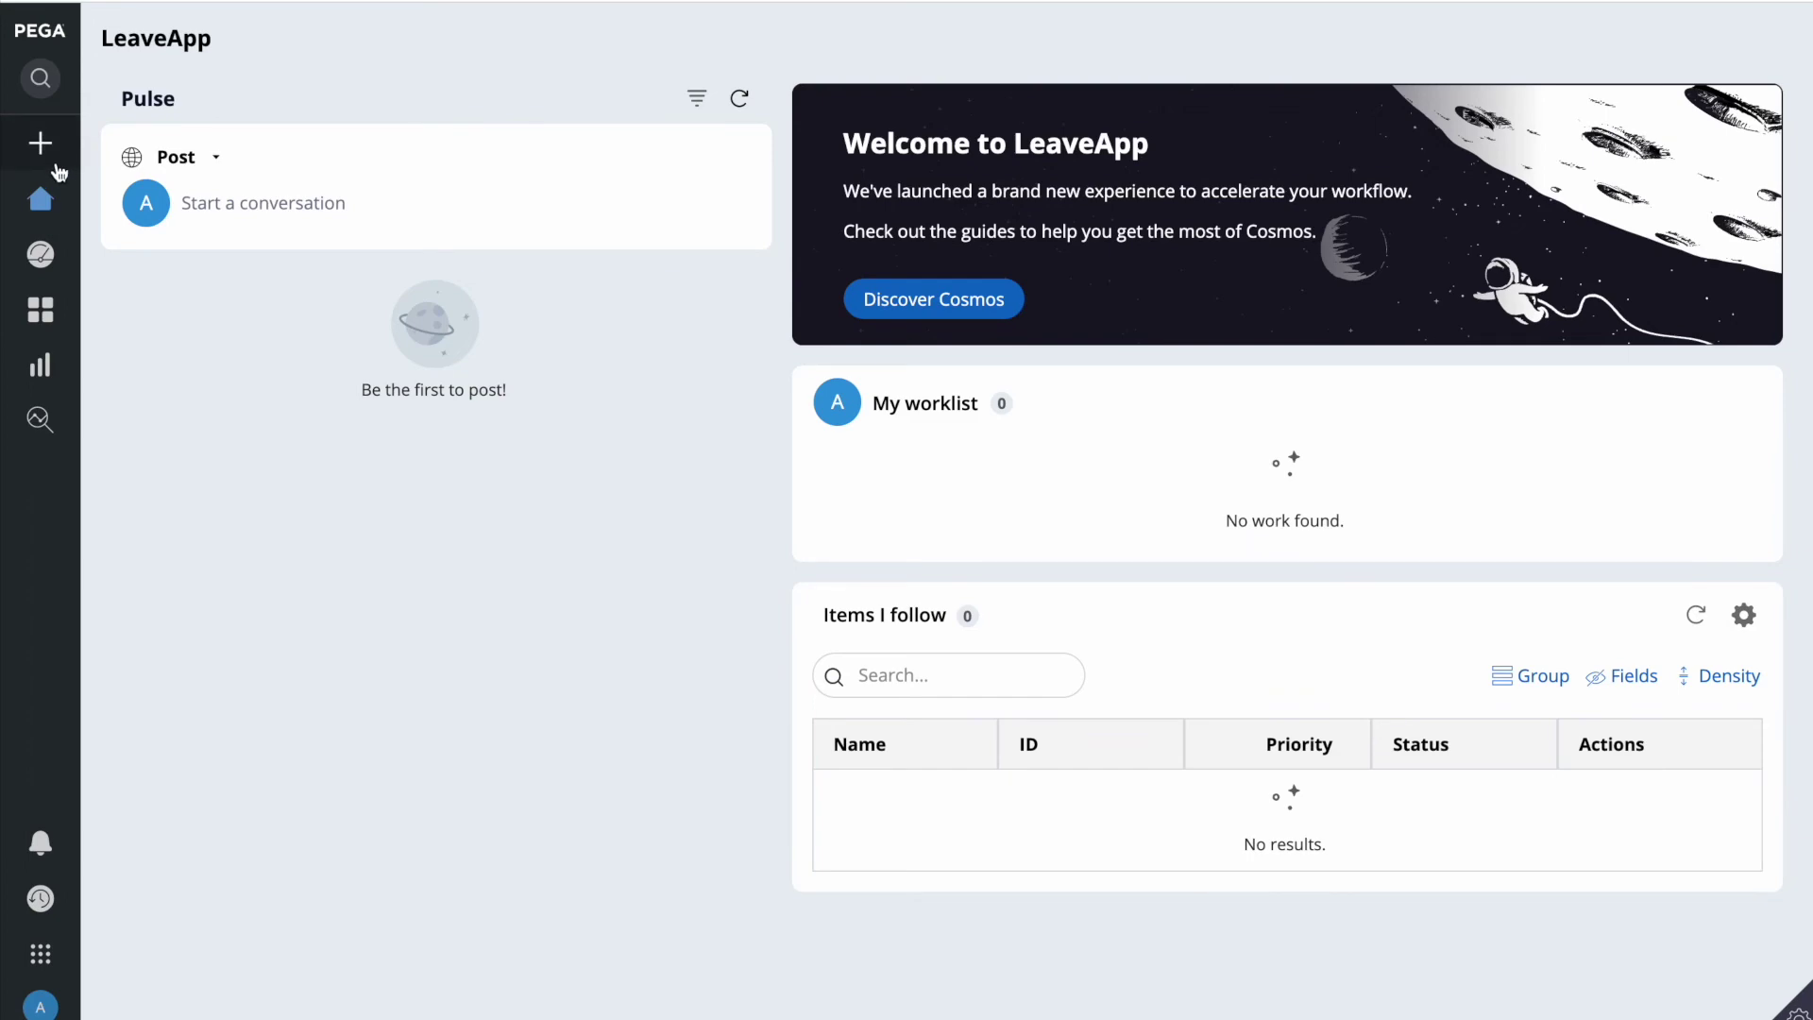
Step: Start a new ApplyLeave case and enter the employee's ID and first name
click(55, 165)
click(121, 190)
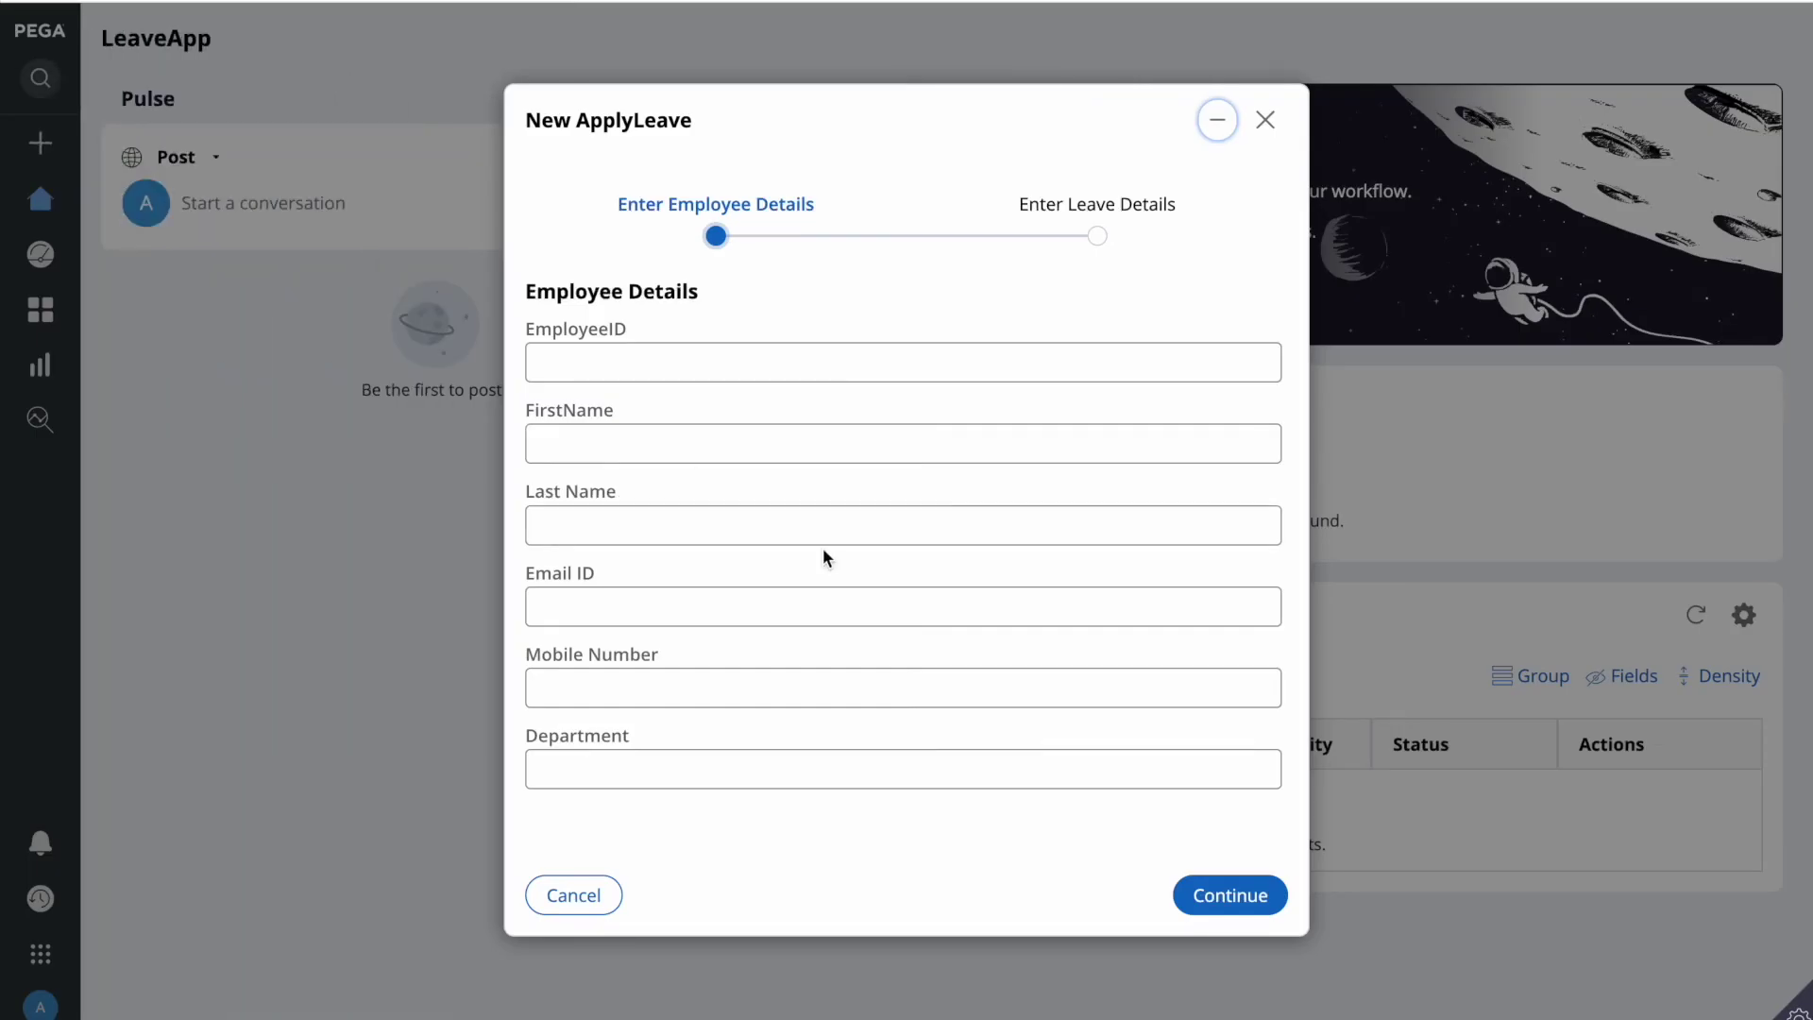
click(593, 375)
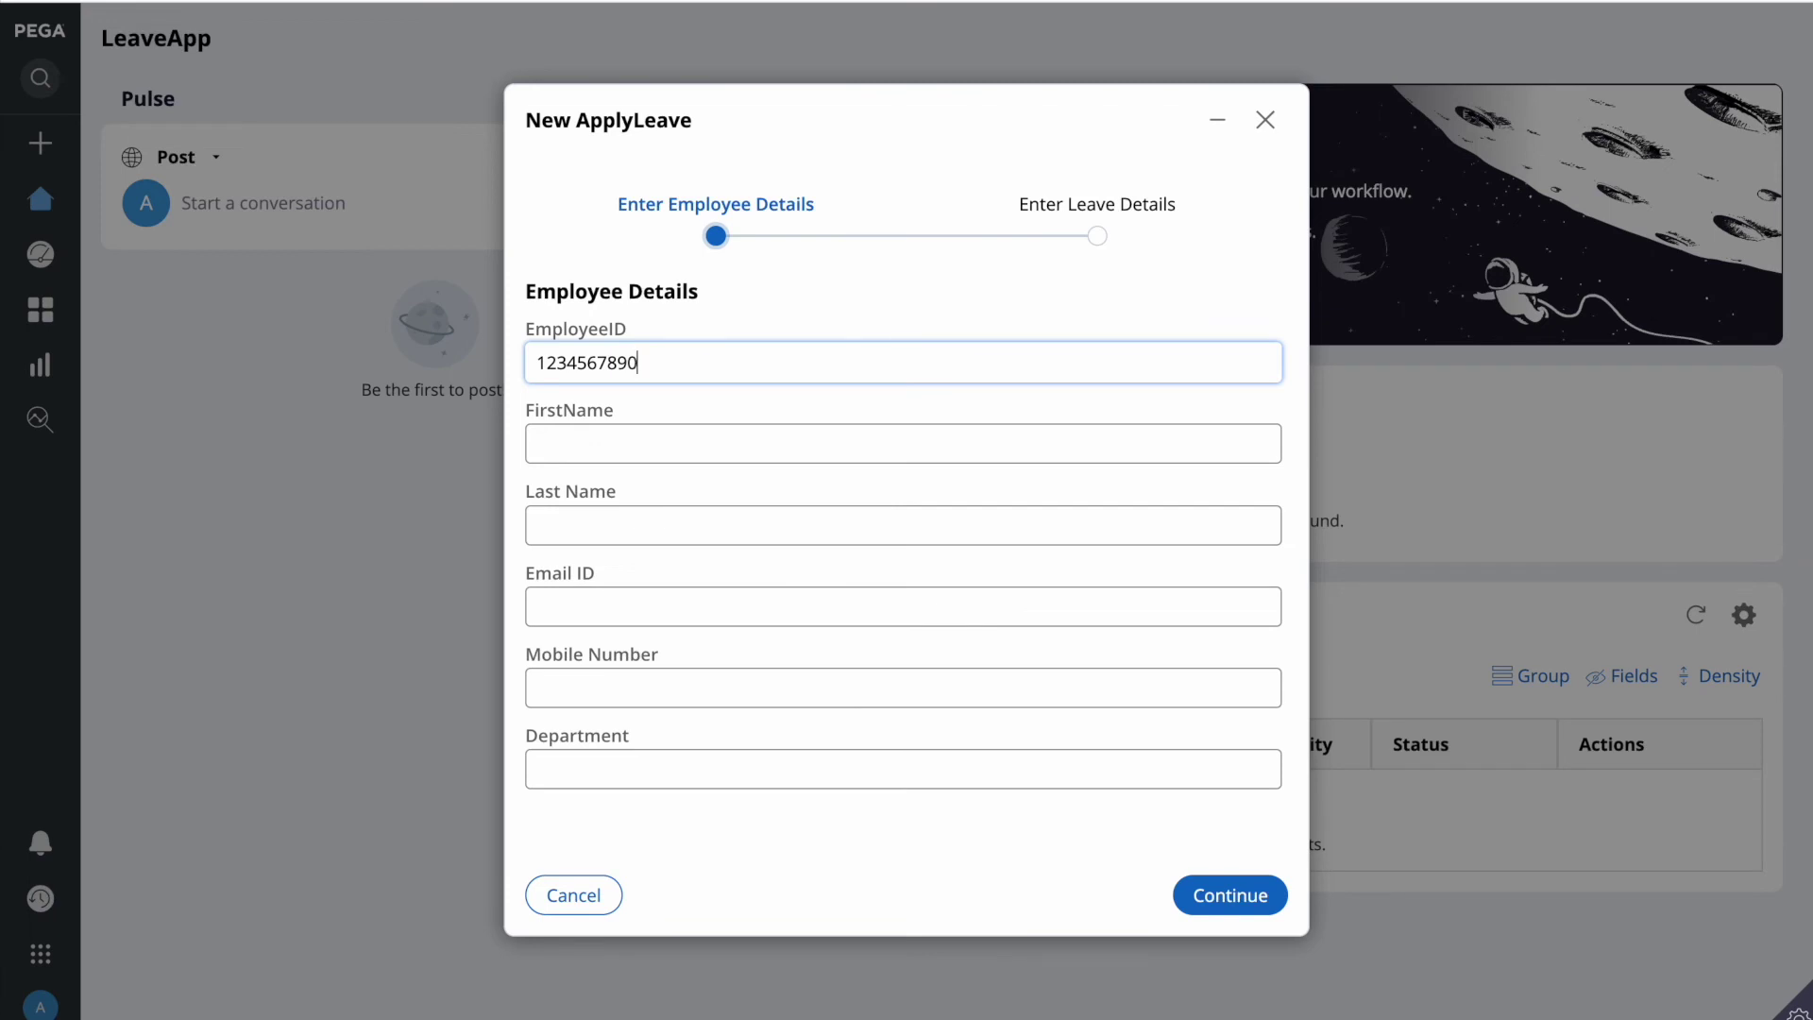
click(537, 444)
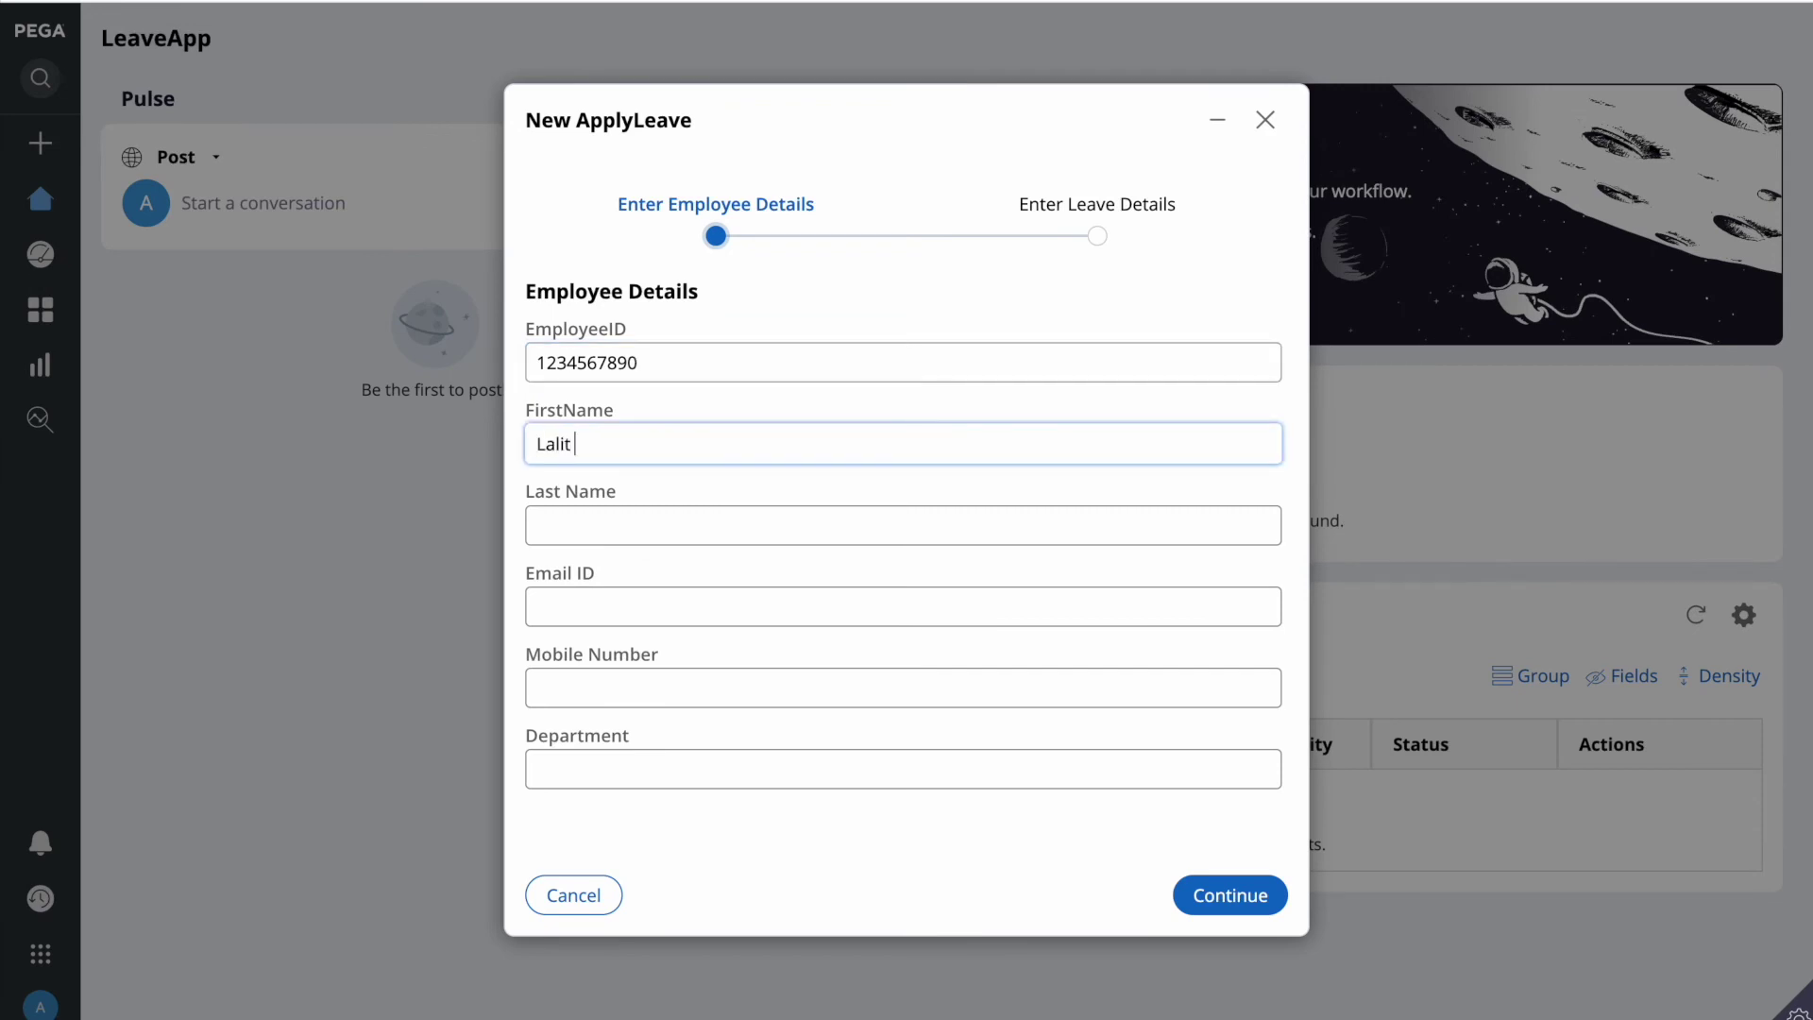
Step: Fill in last name, e-mail, mobile number and department BPM-pega, then go to Enter Leave Details
click(537, 525)
key(Tab)
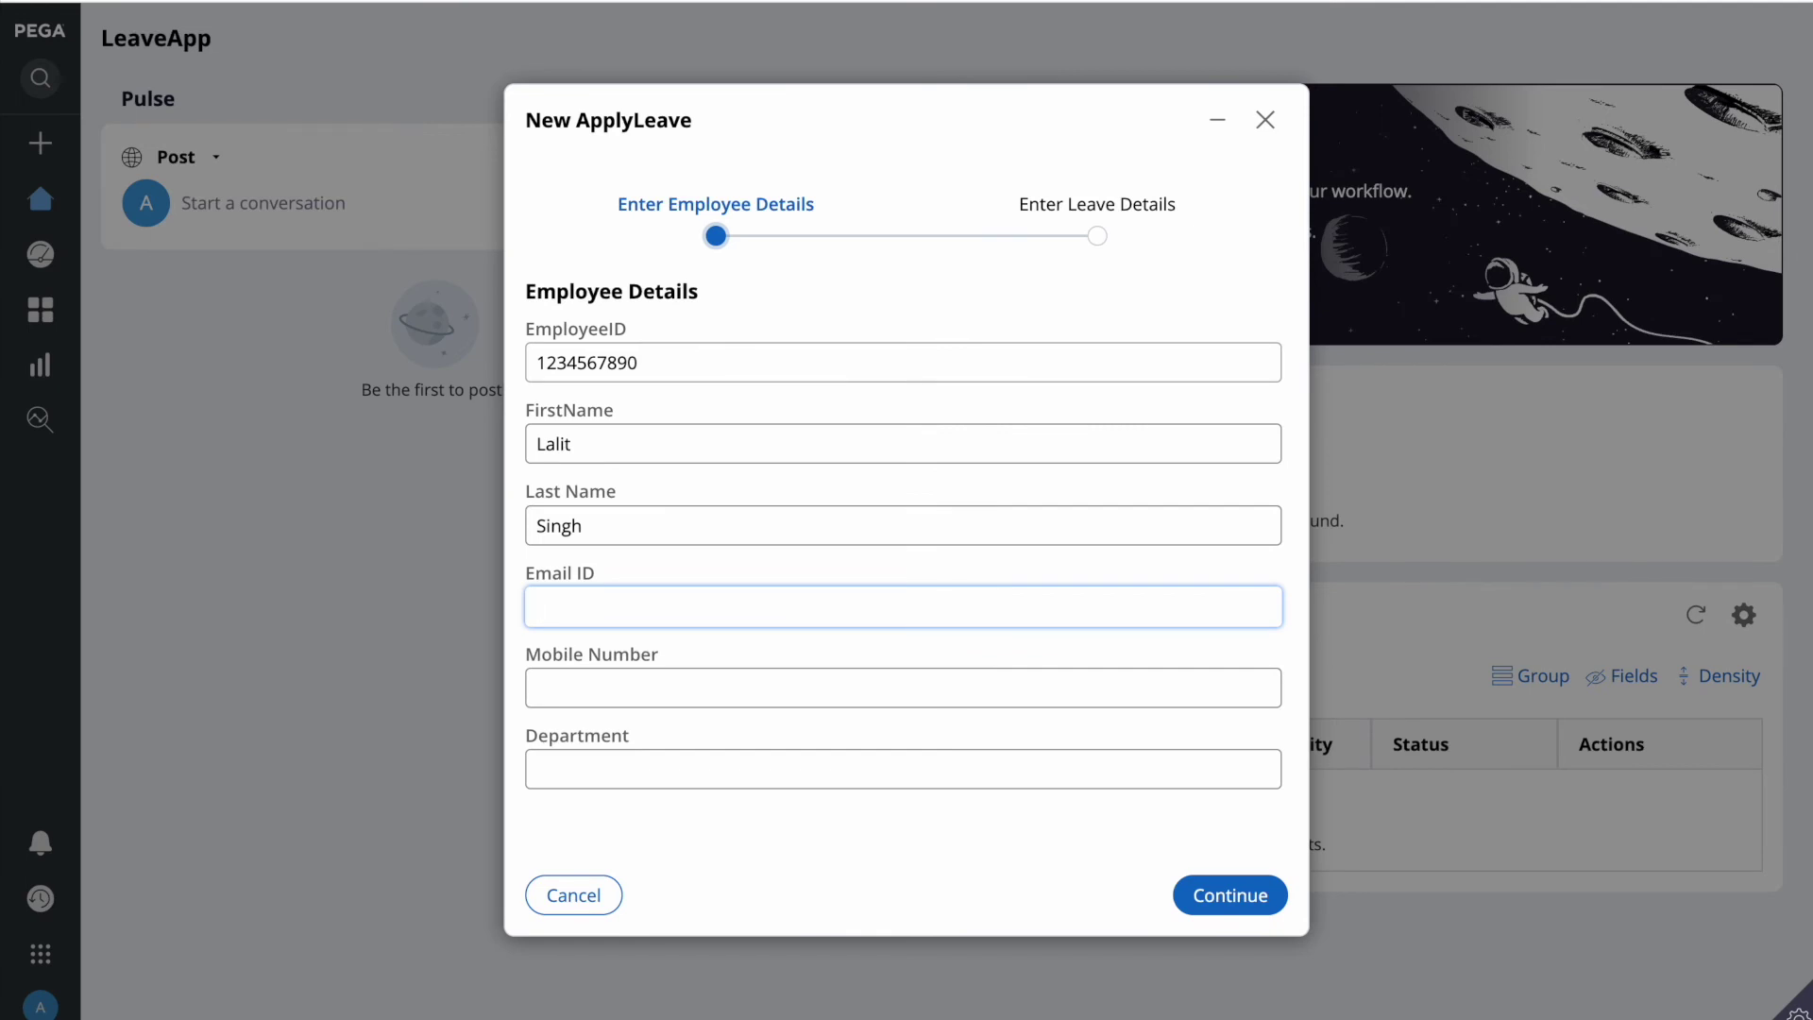
key(Tab)
text(1234567890)
key(Tab)
text(BPM-pega)
click(1096, 236)
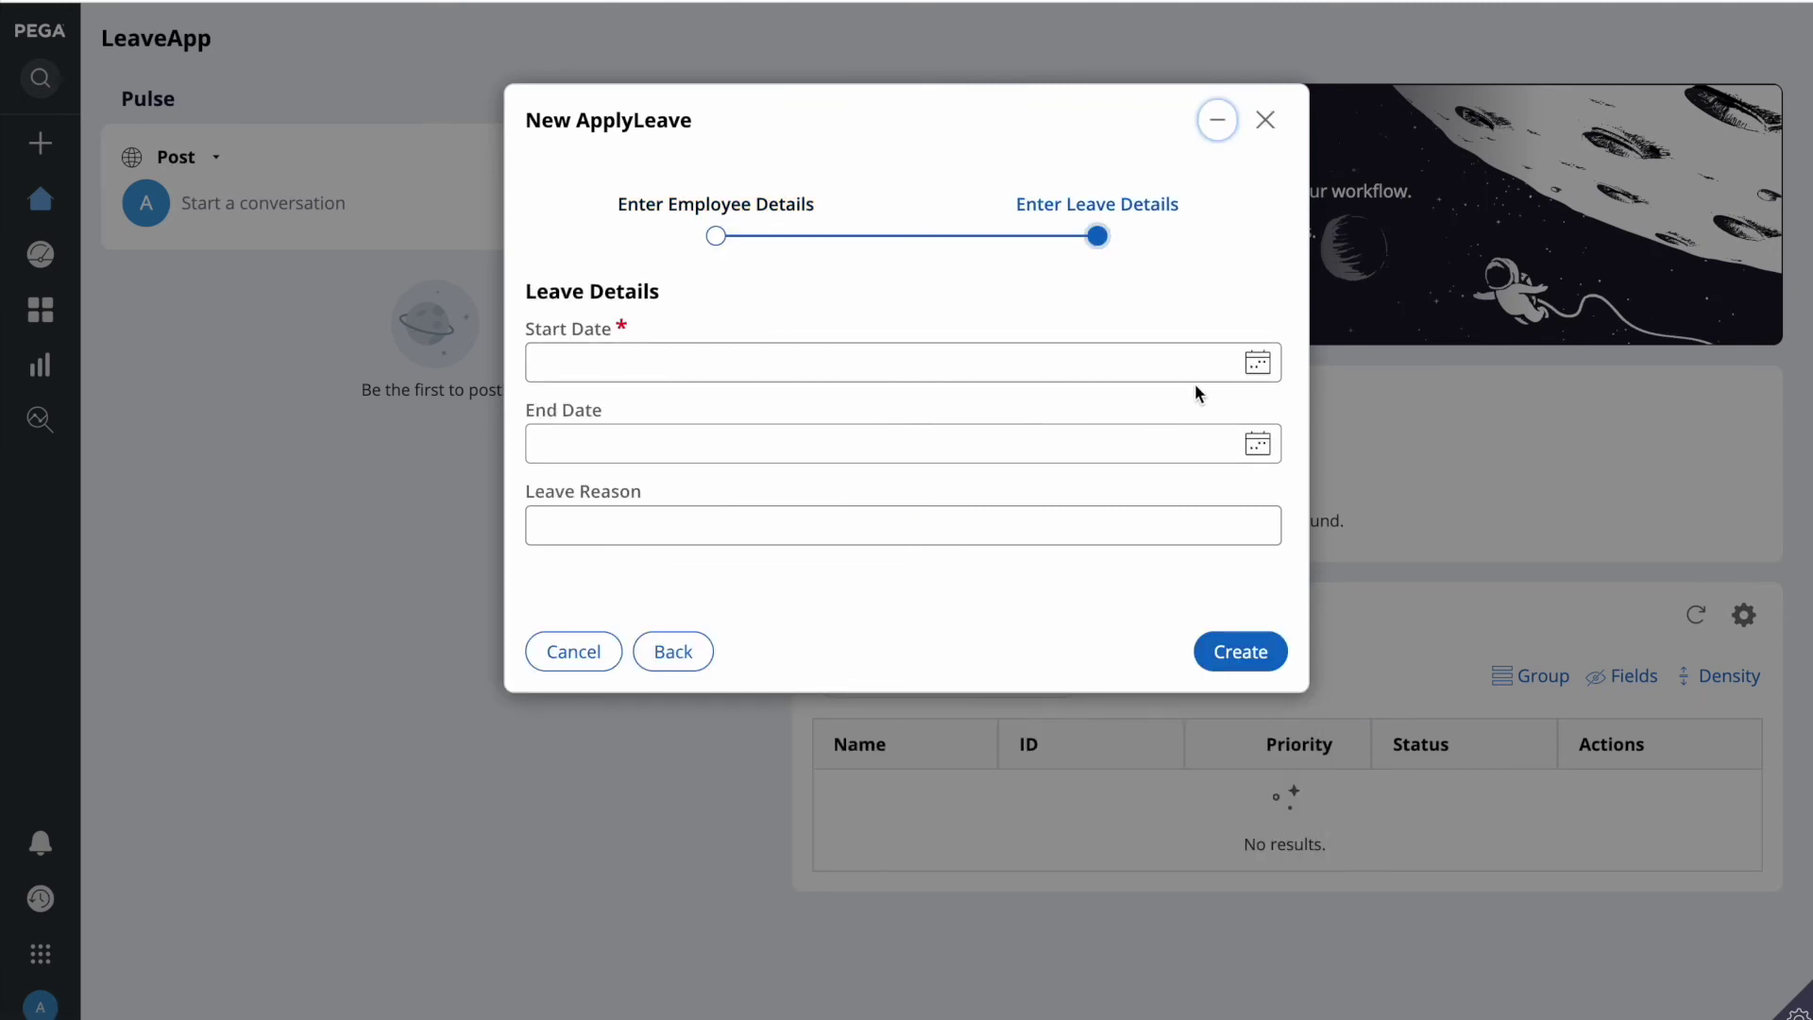
Step: Submit the leave form with Start Date blank and dismiss the validation alert
click(1257, 363)
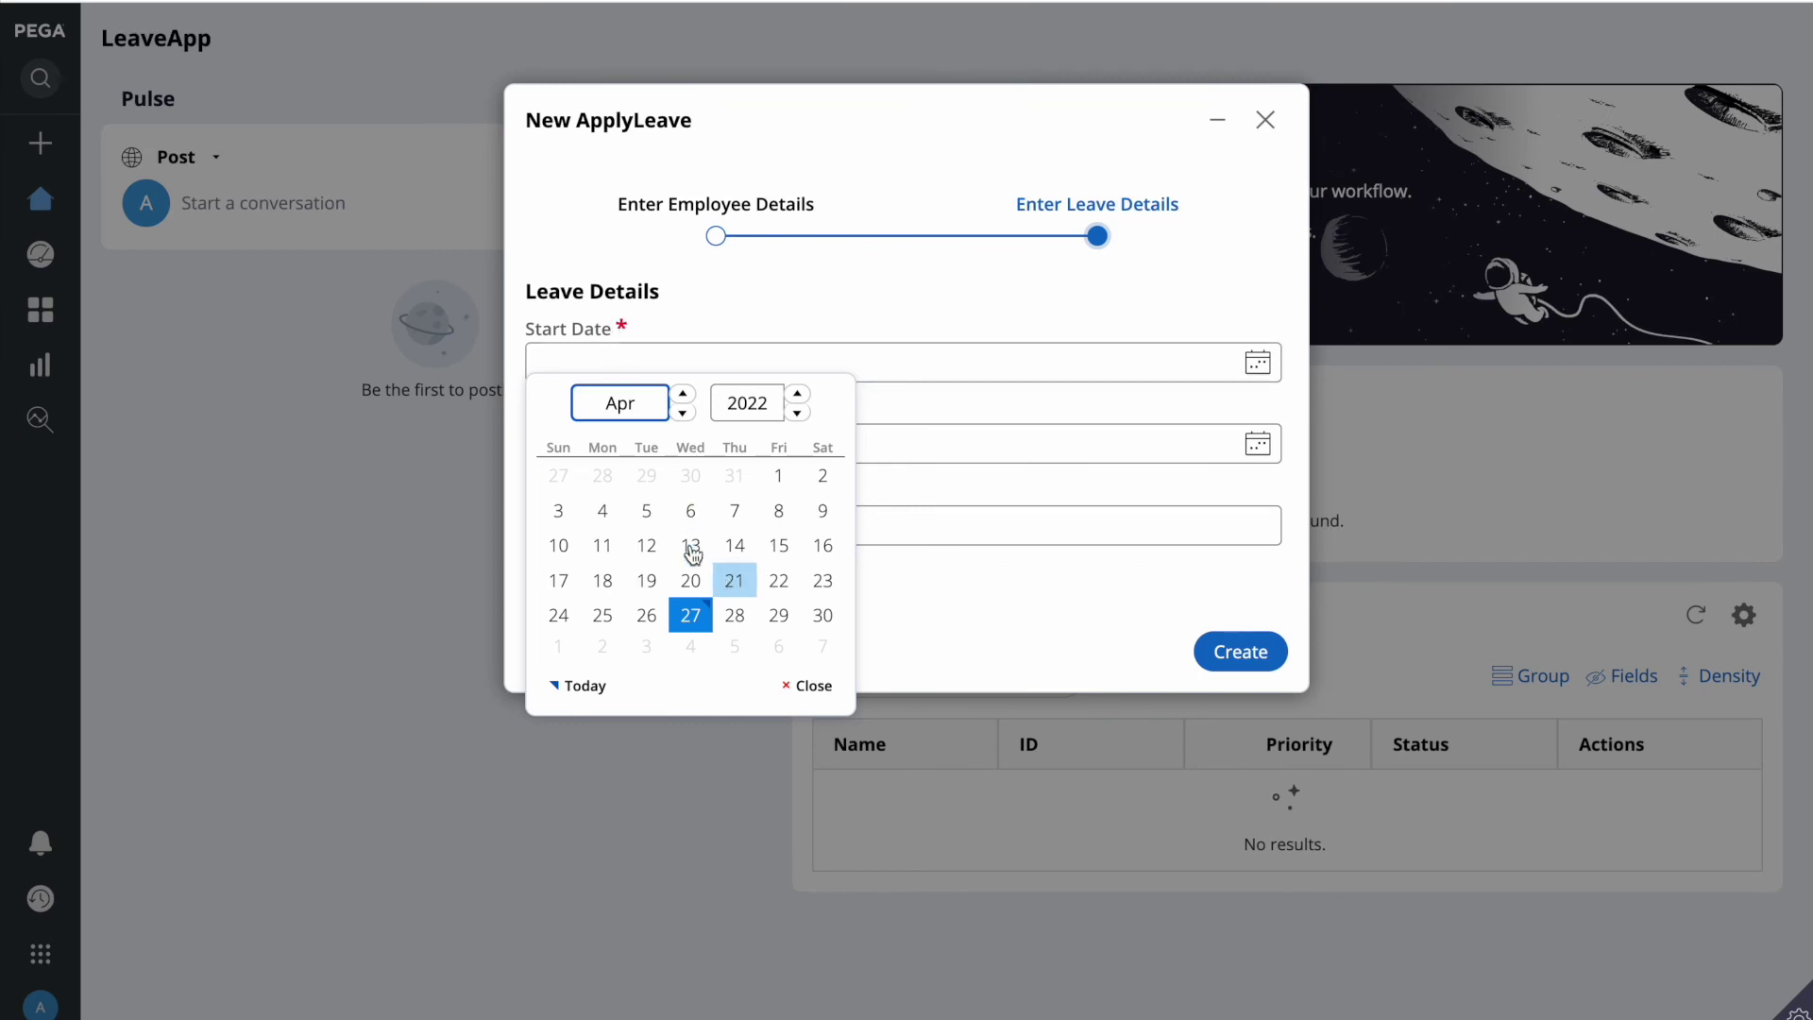
click(1030, 525)
click(1242, 650)
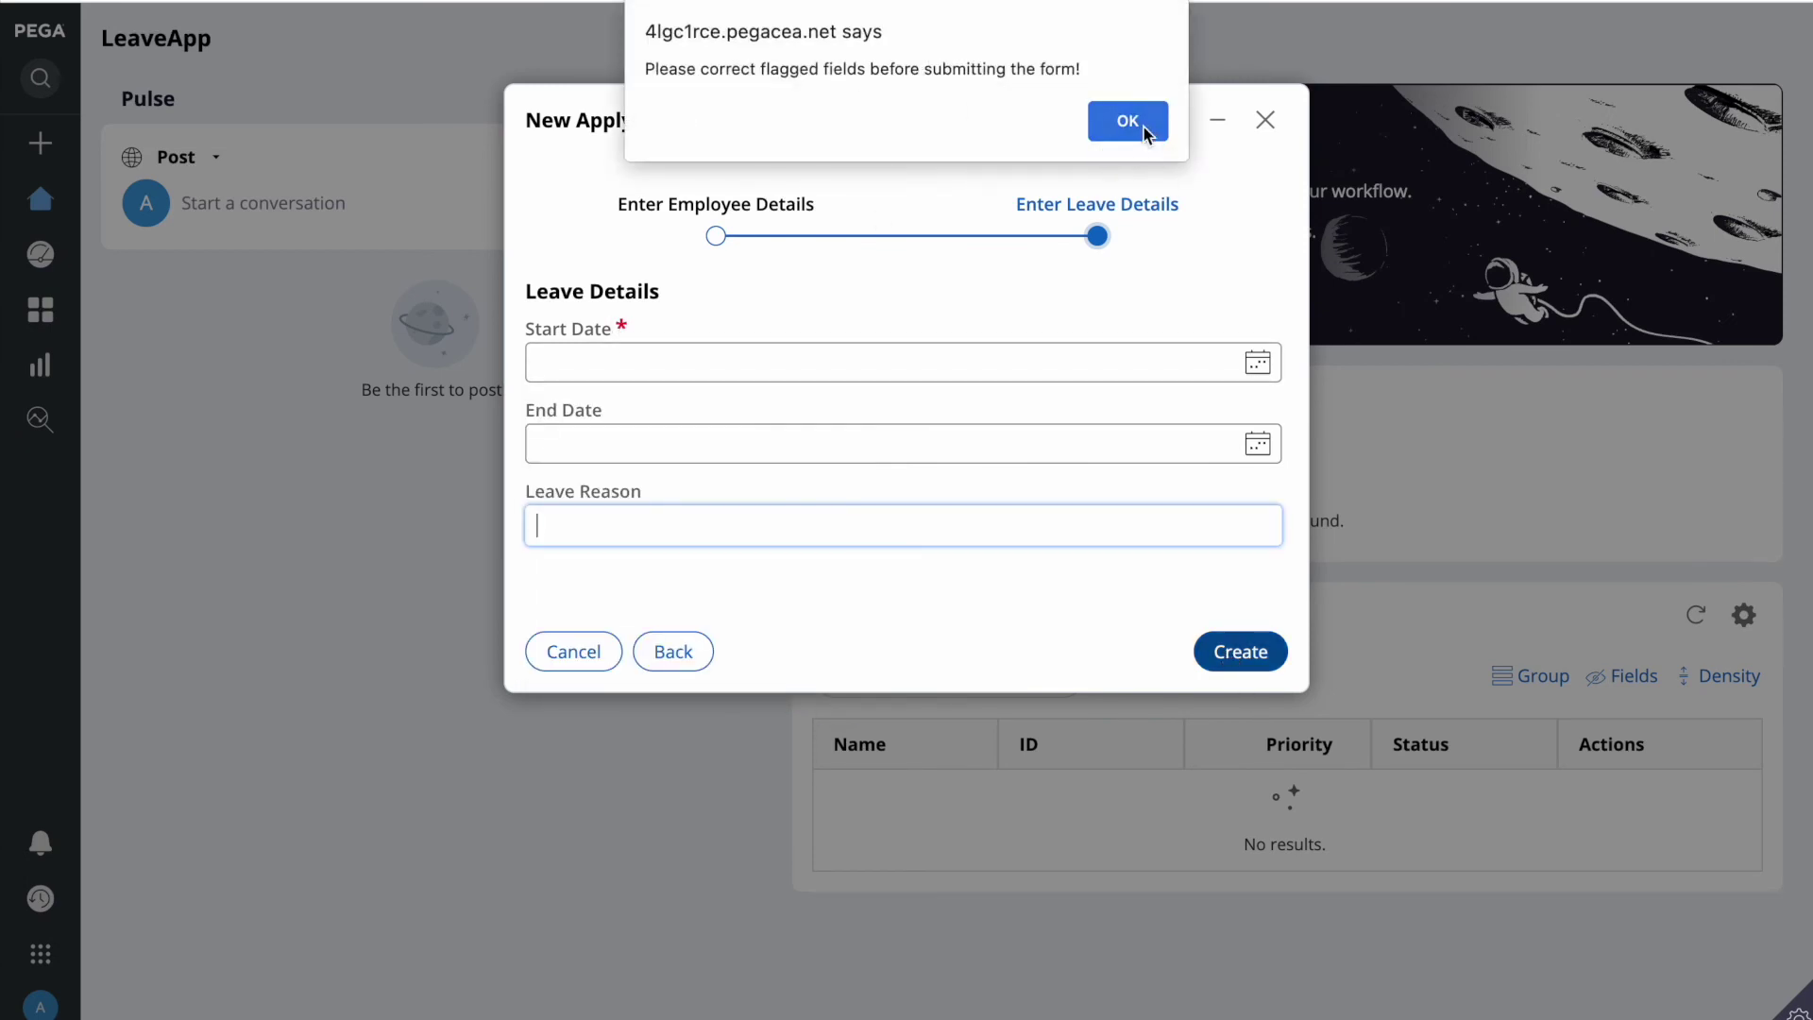
click(1142, 123)
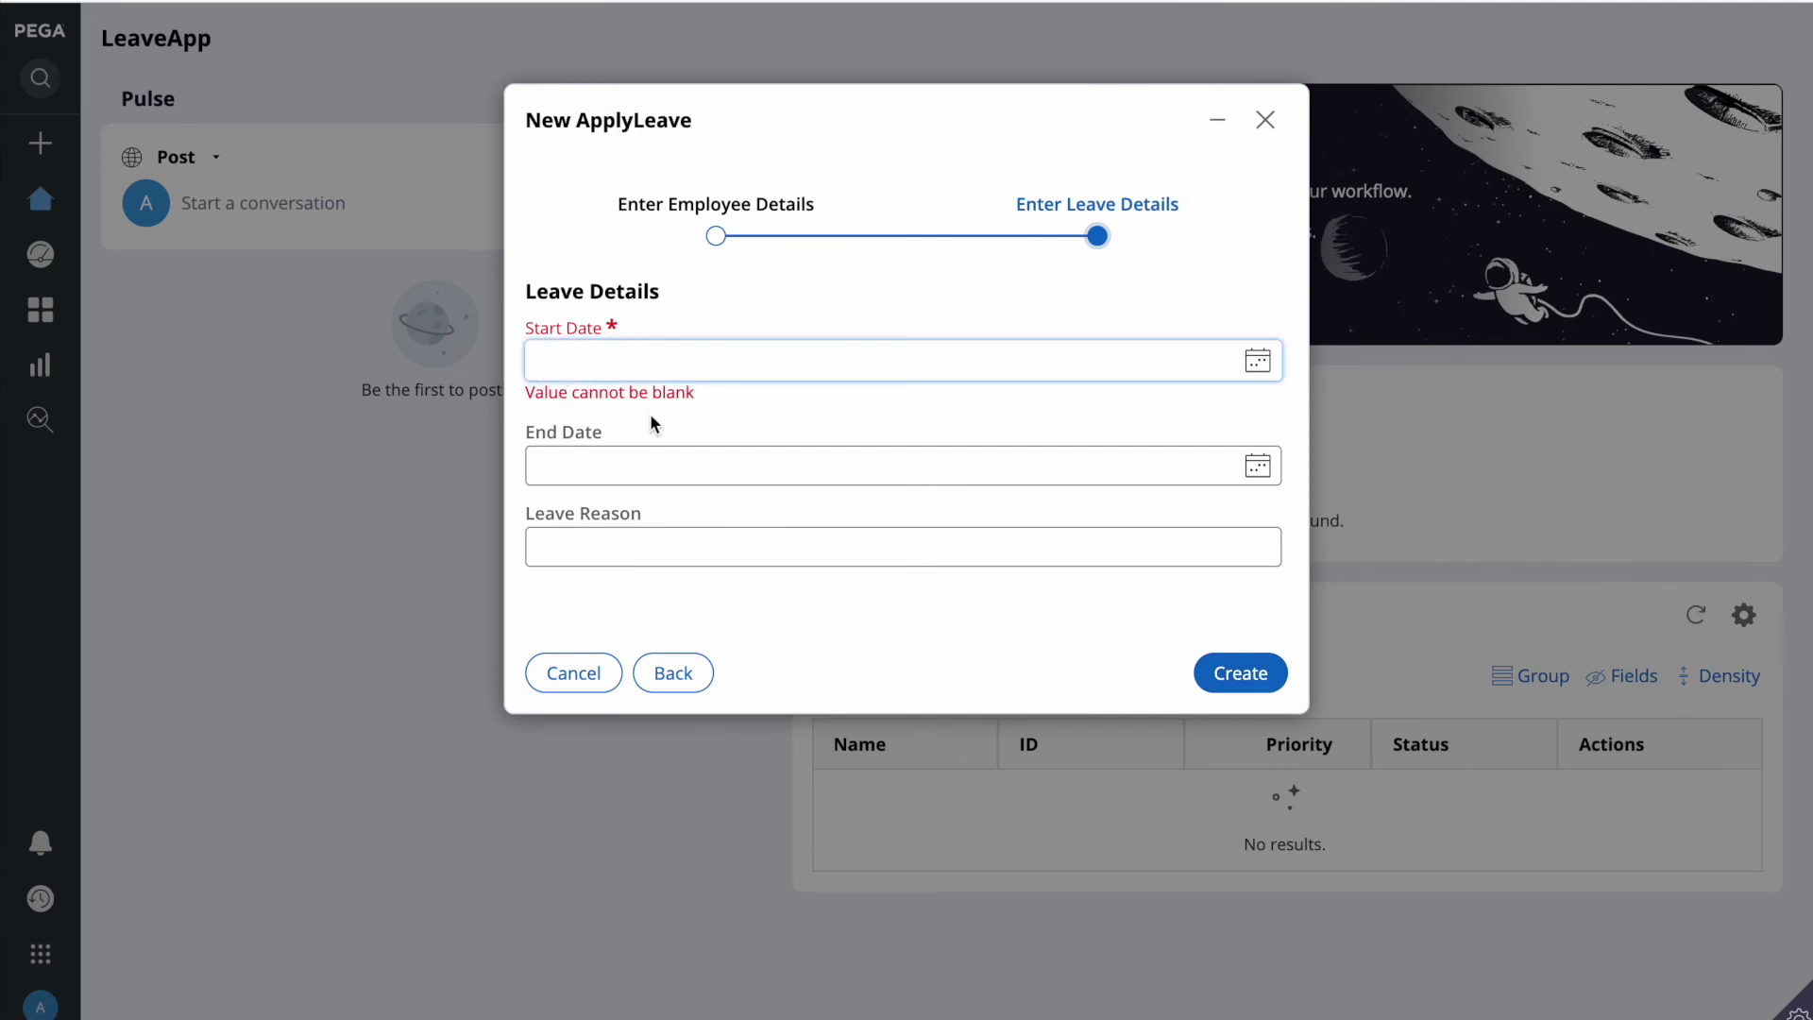
Step: Set Start Date to 4/28/2022 and End Date to 4/30/2022
click(1256, 359)
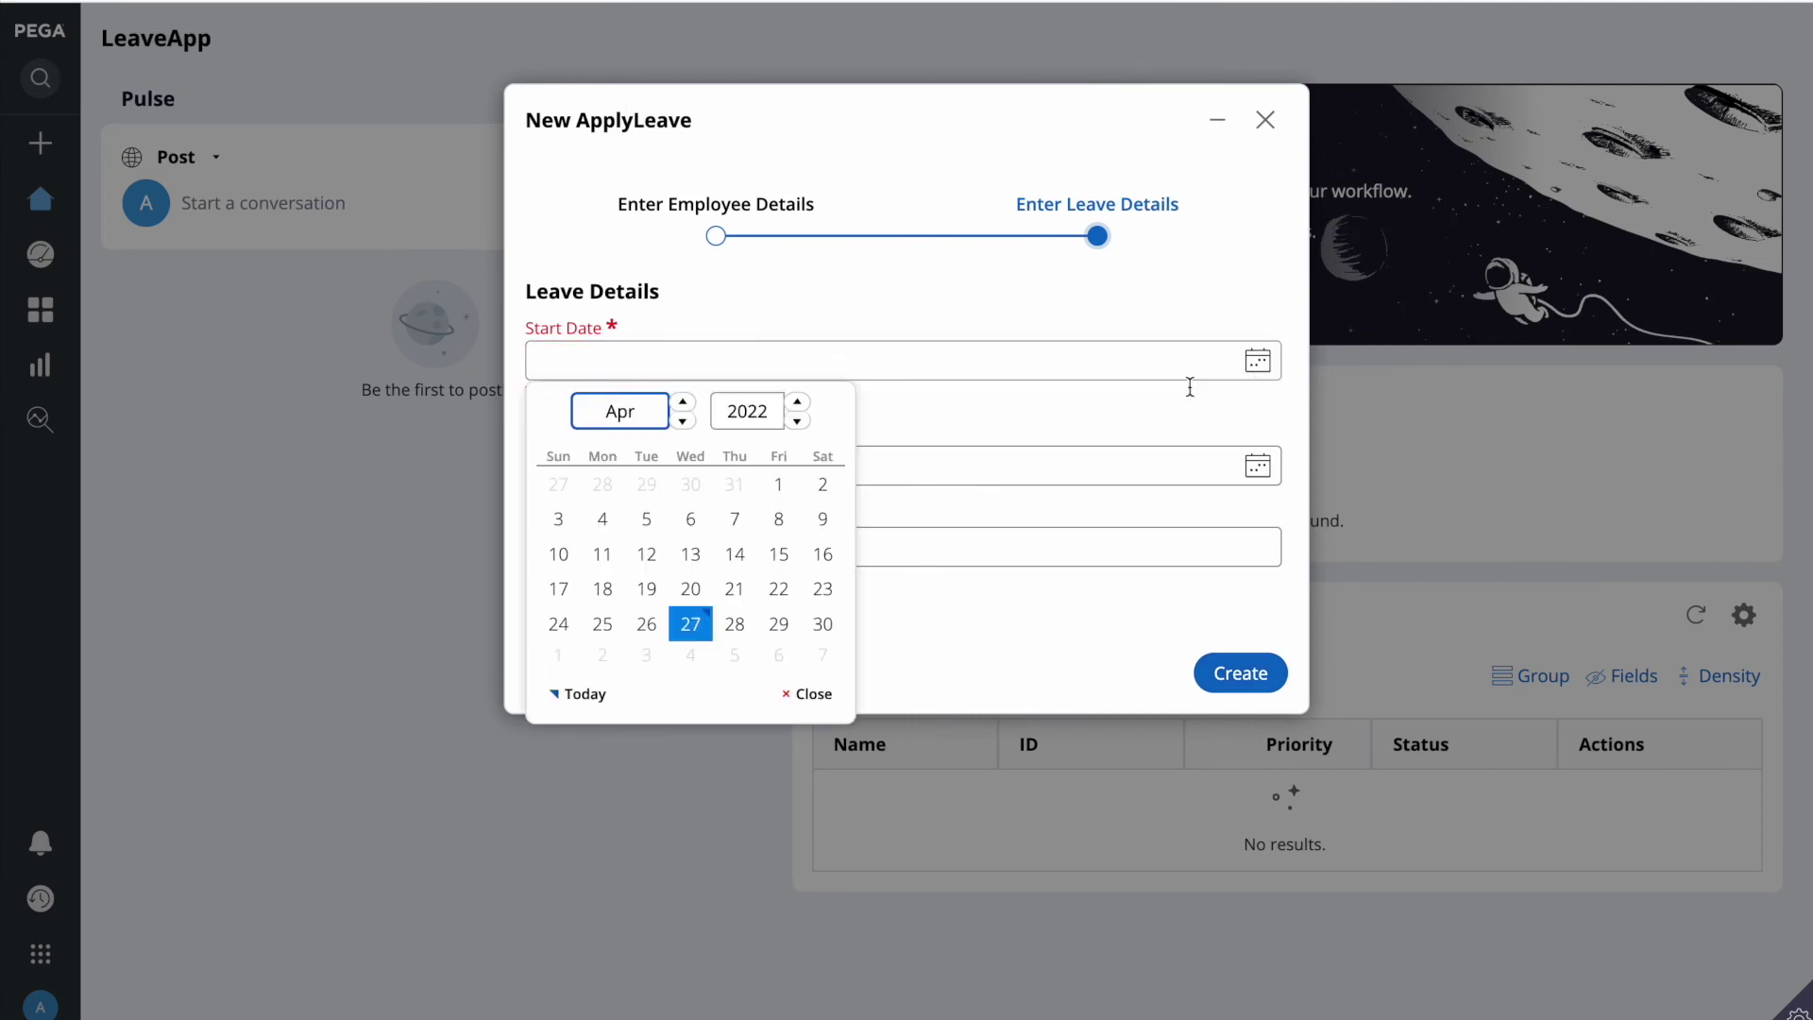
click(736, 628)
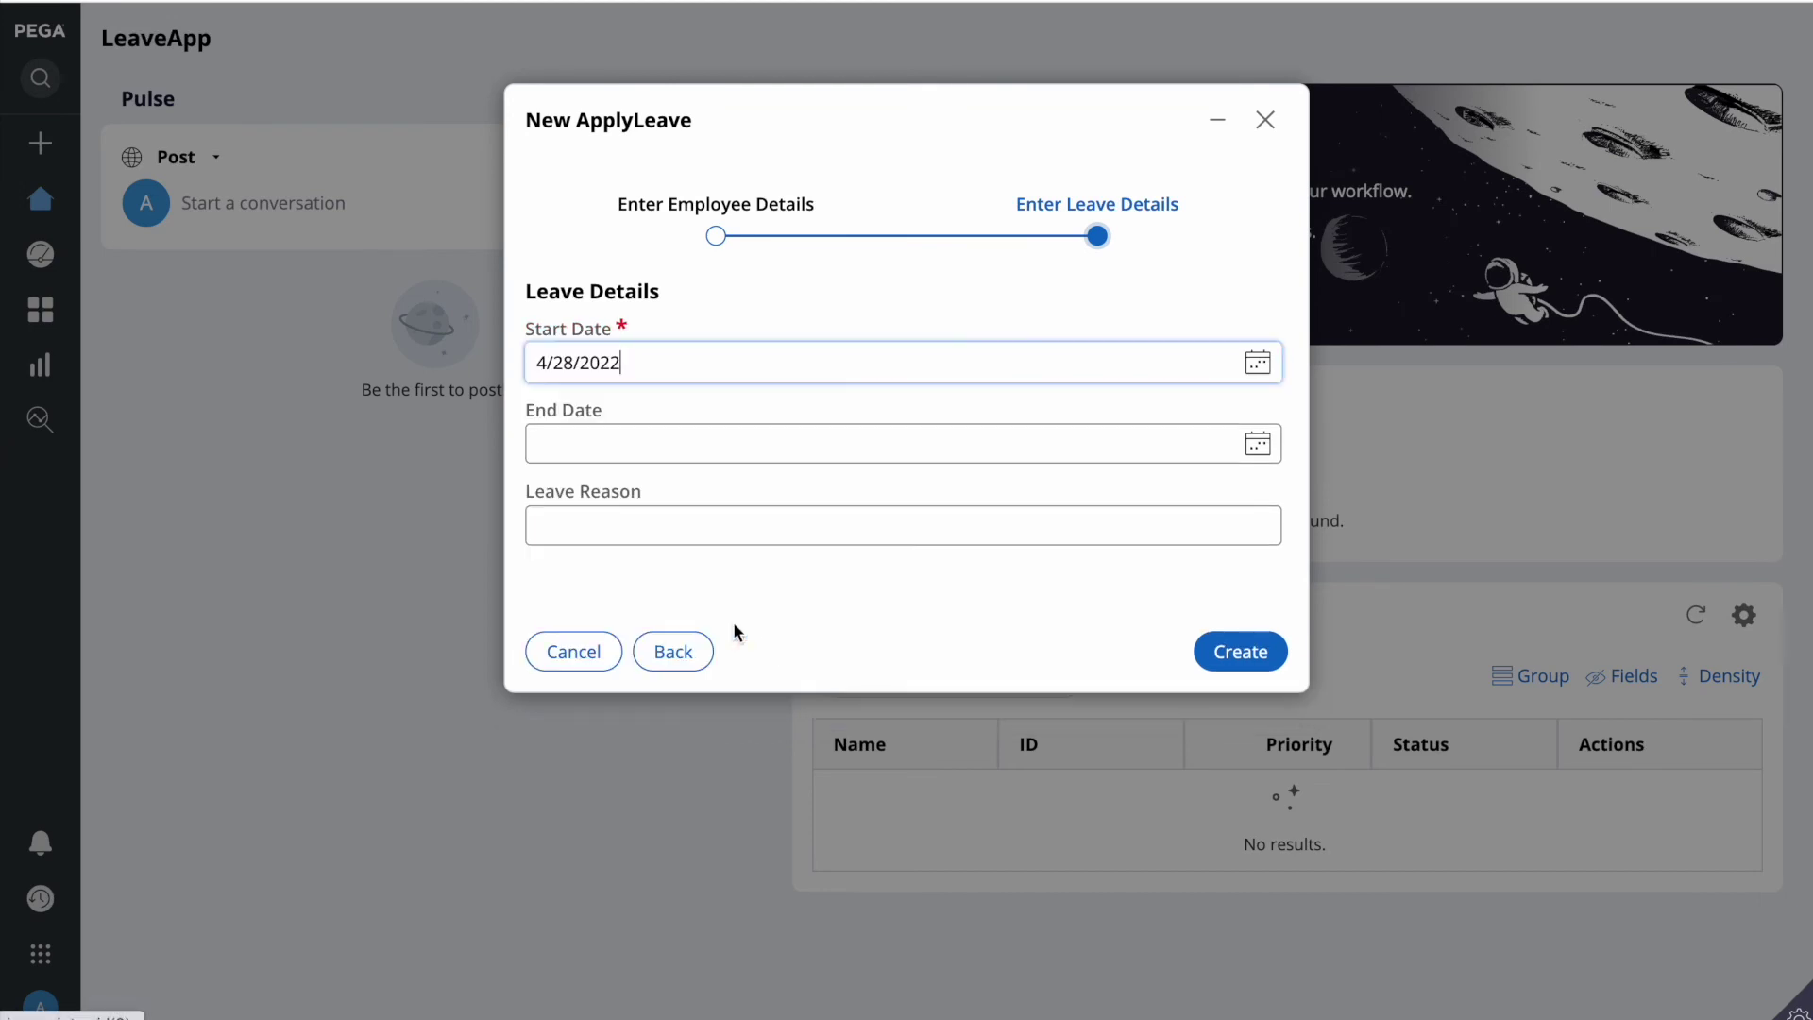
click(1260, 448)
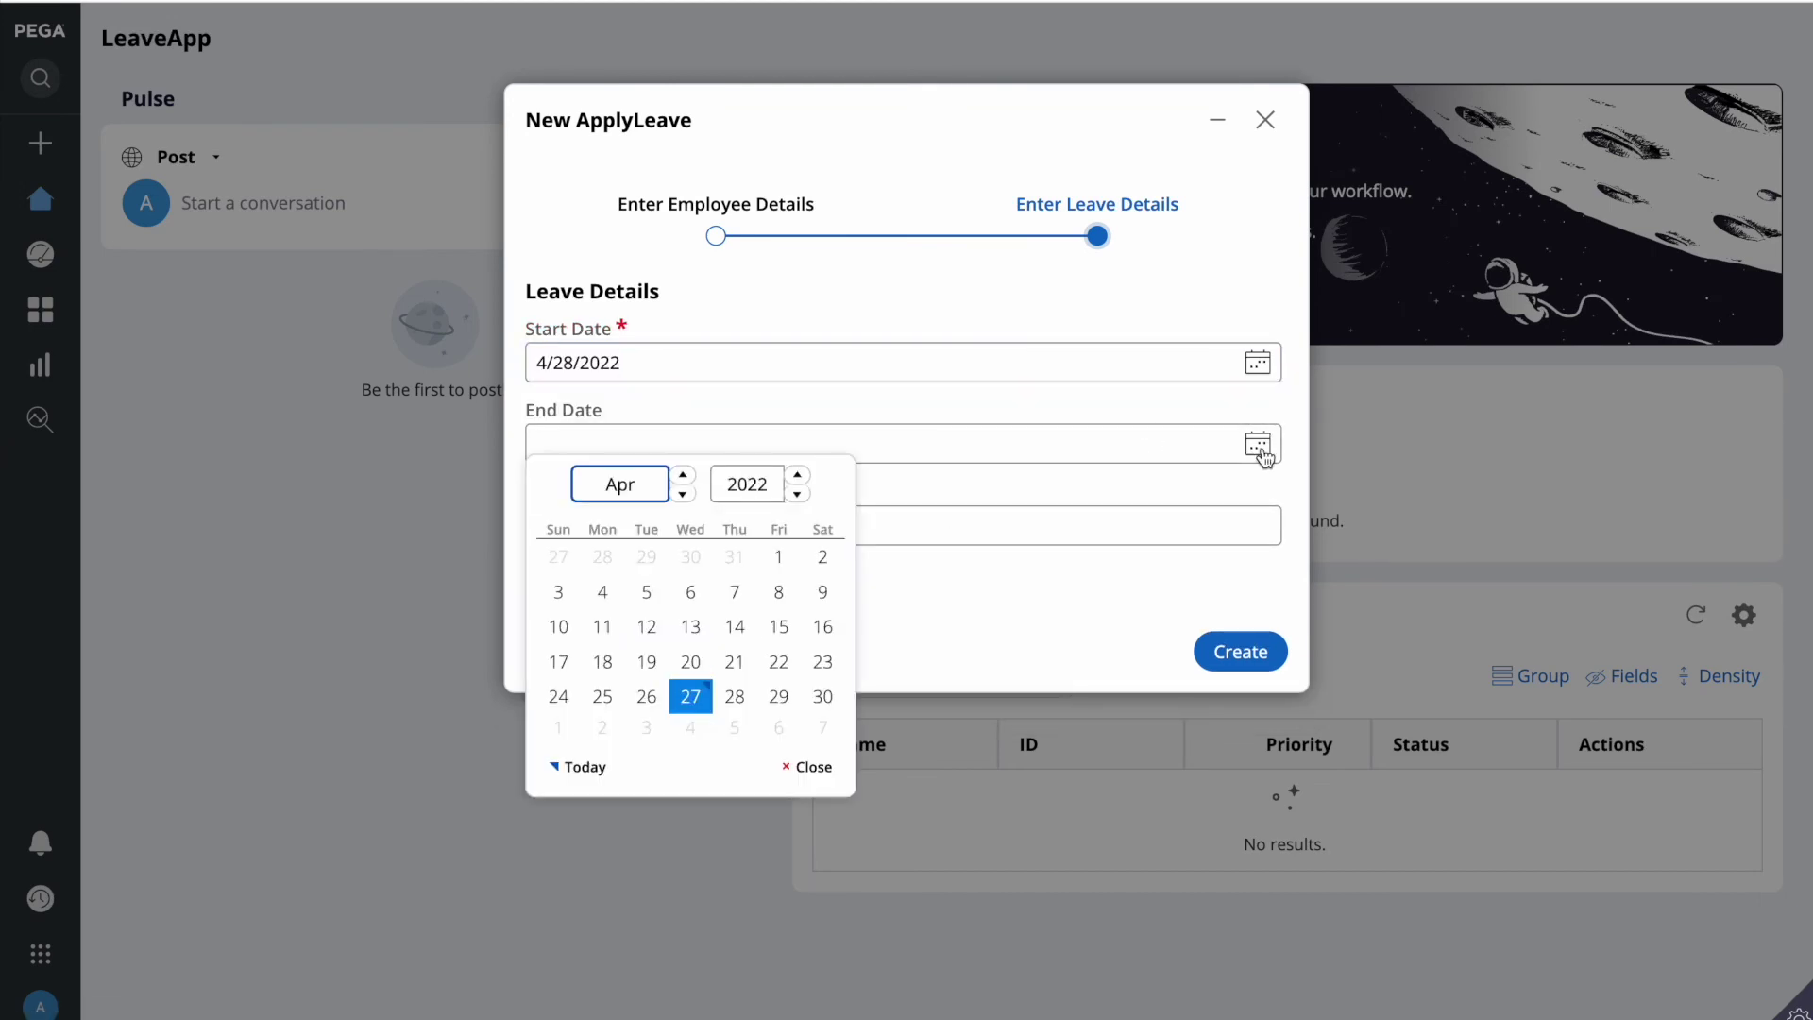
click(822, 701)
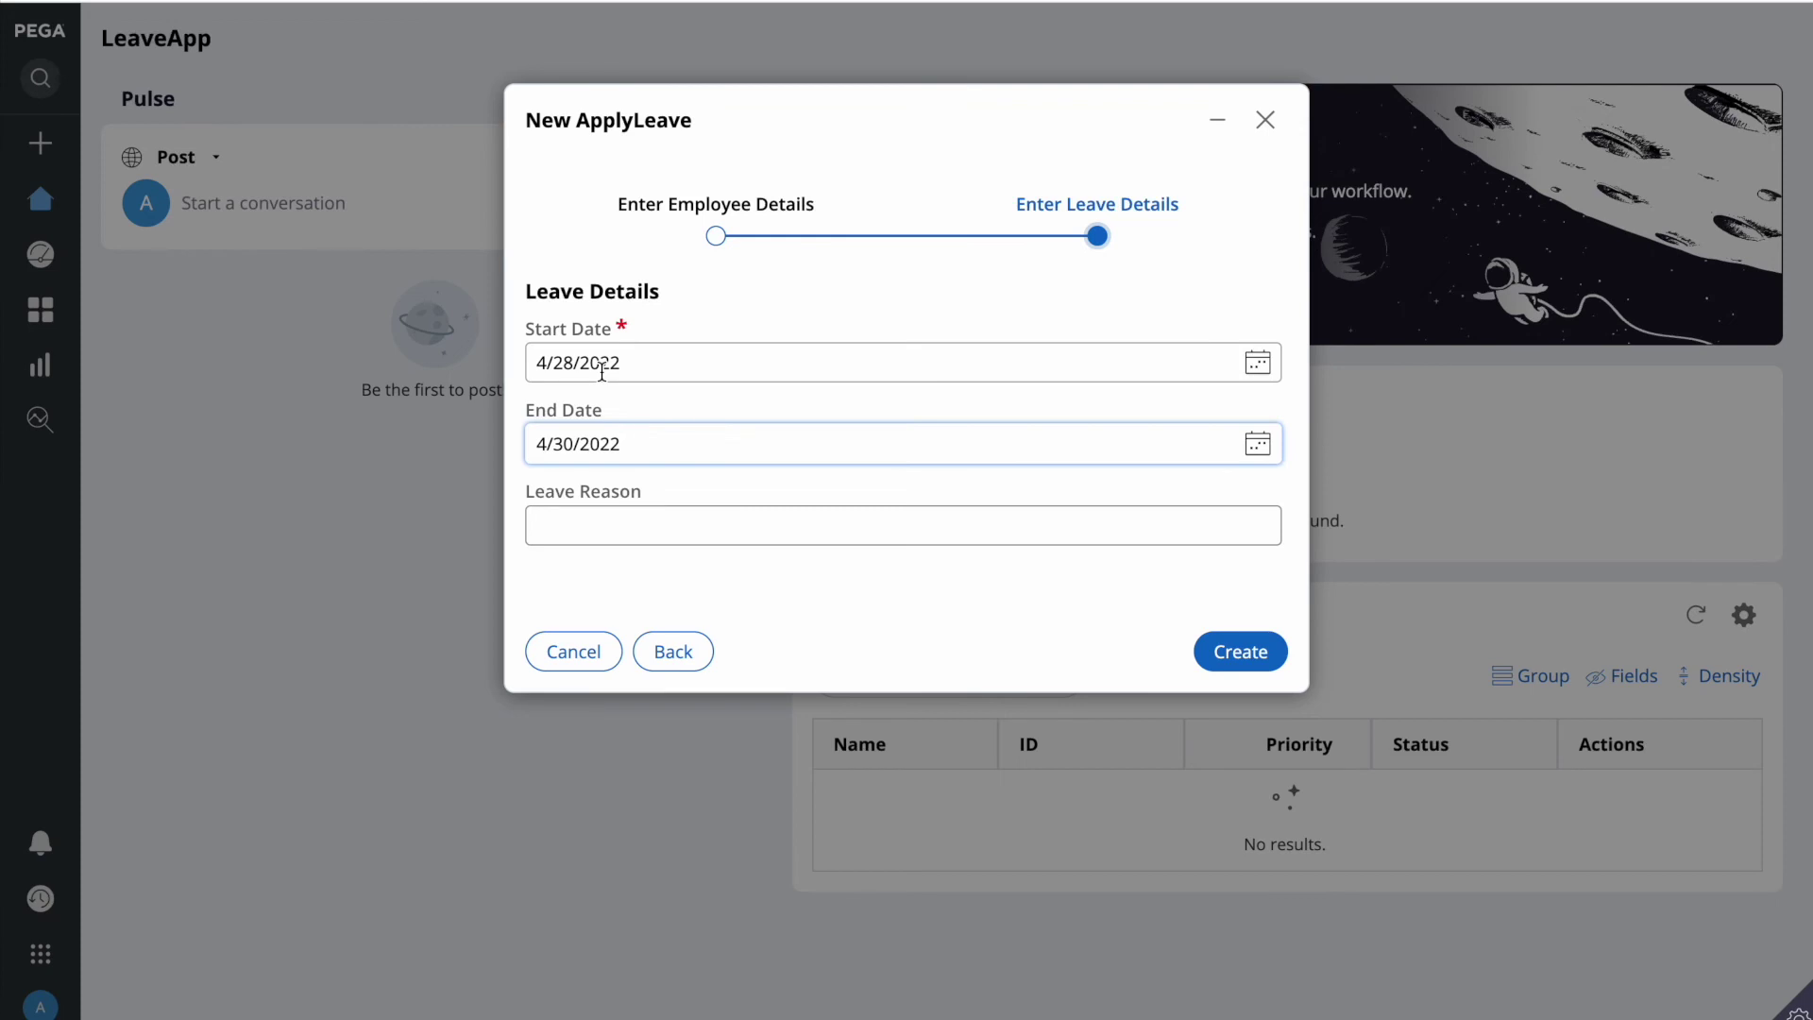
click(647, 527)
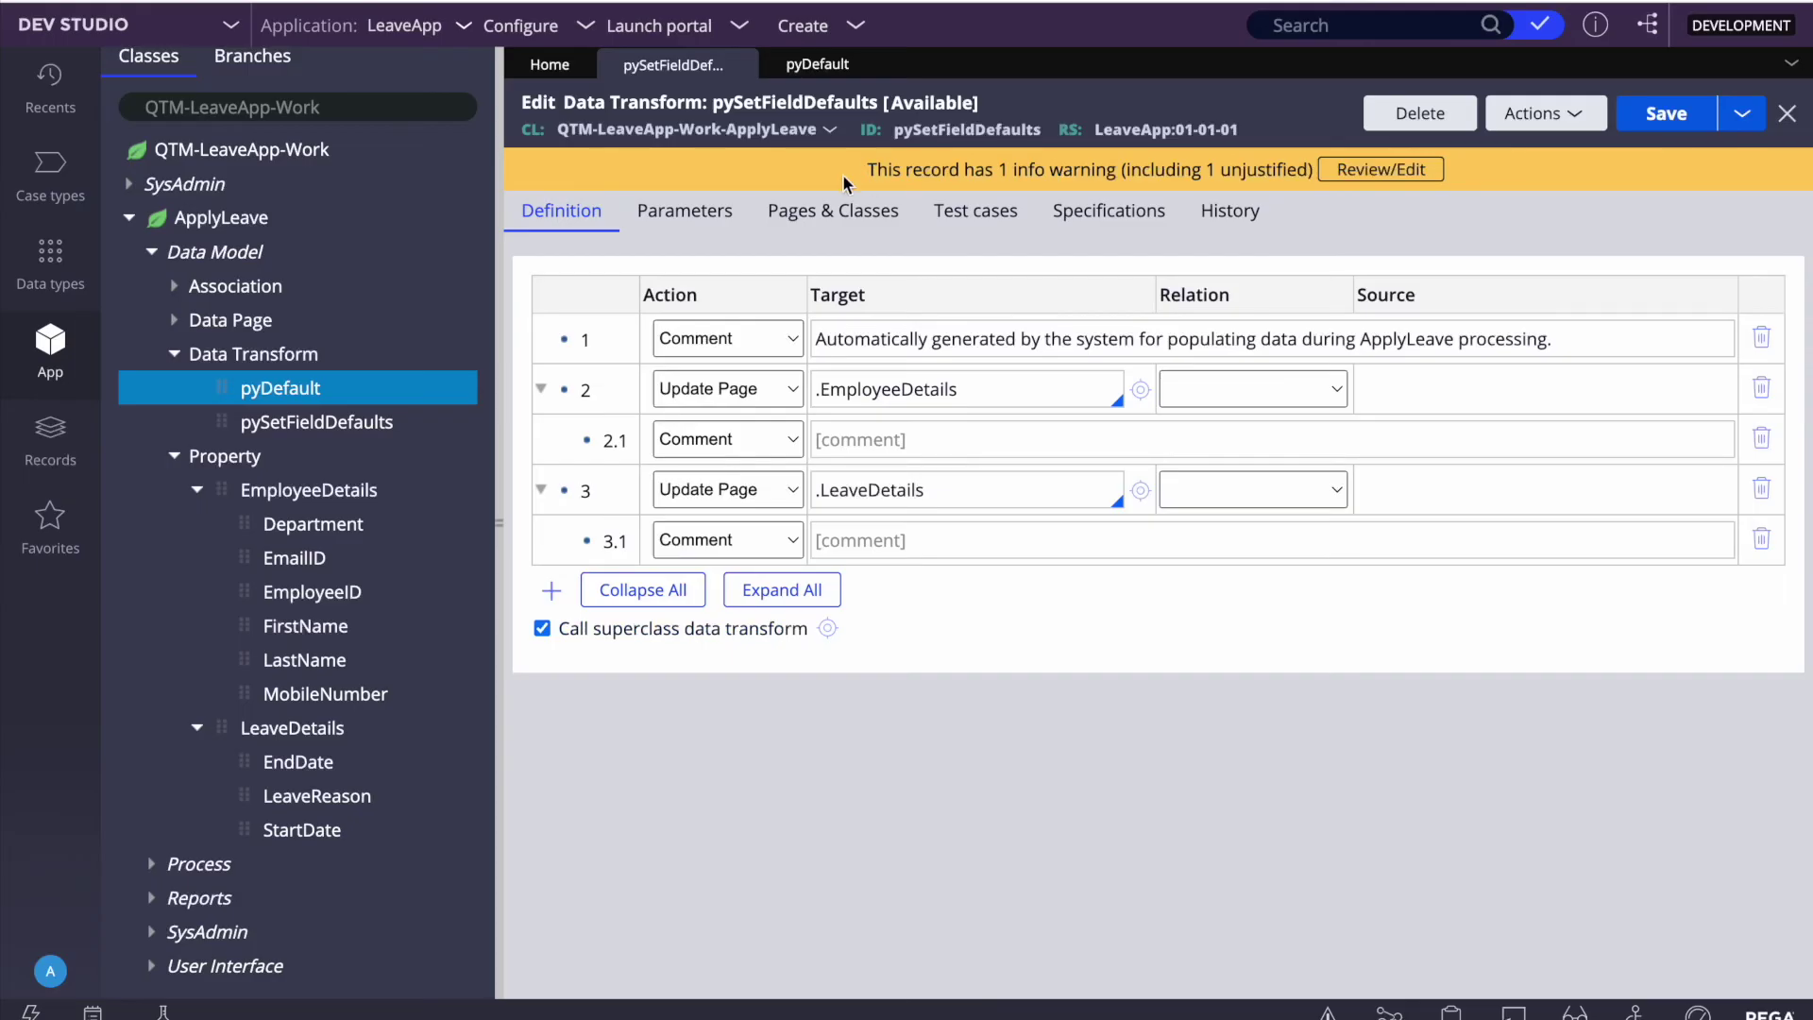
Step: Back in Dev Studio, display the LeaveApp application's case types list
scroll(108, 350, up, 1)
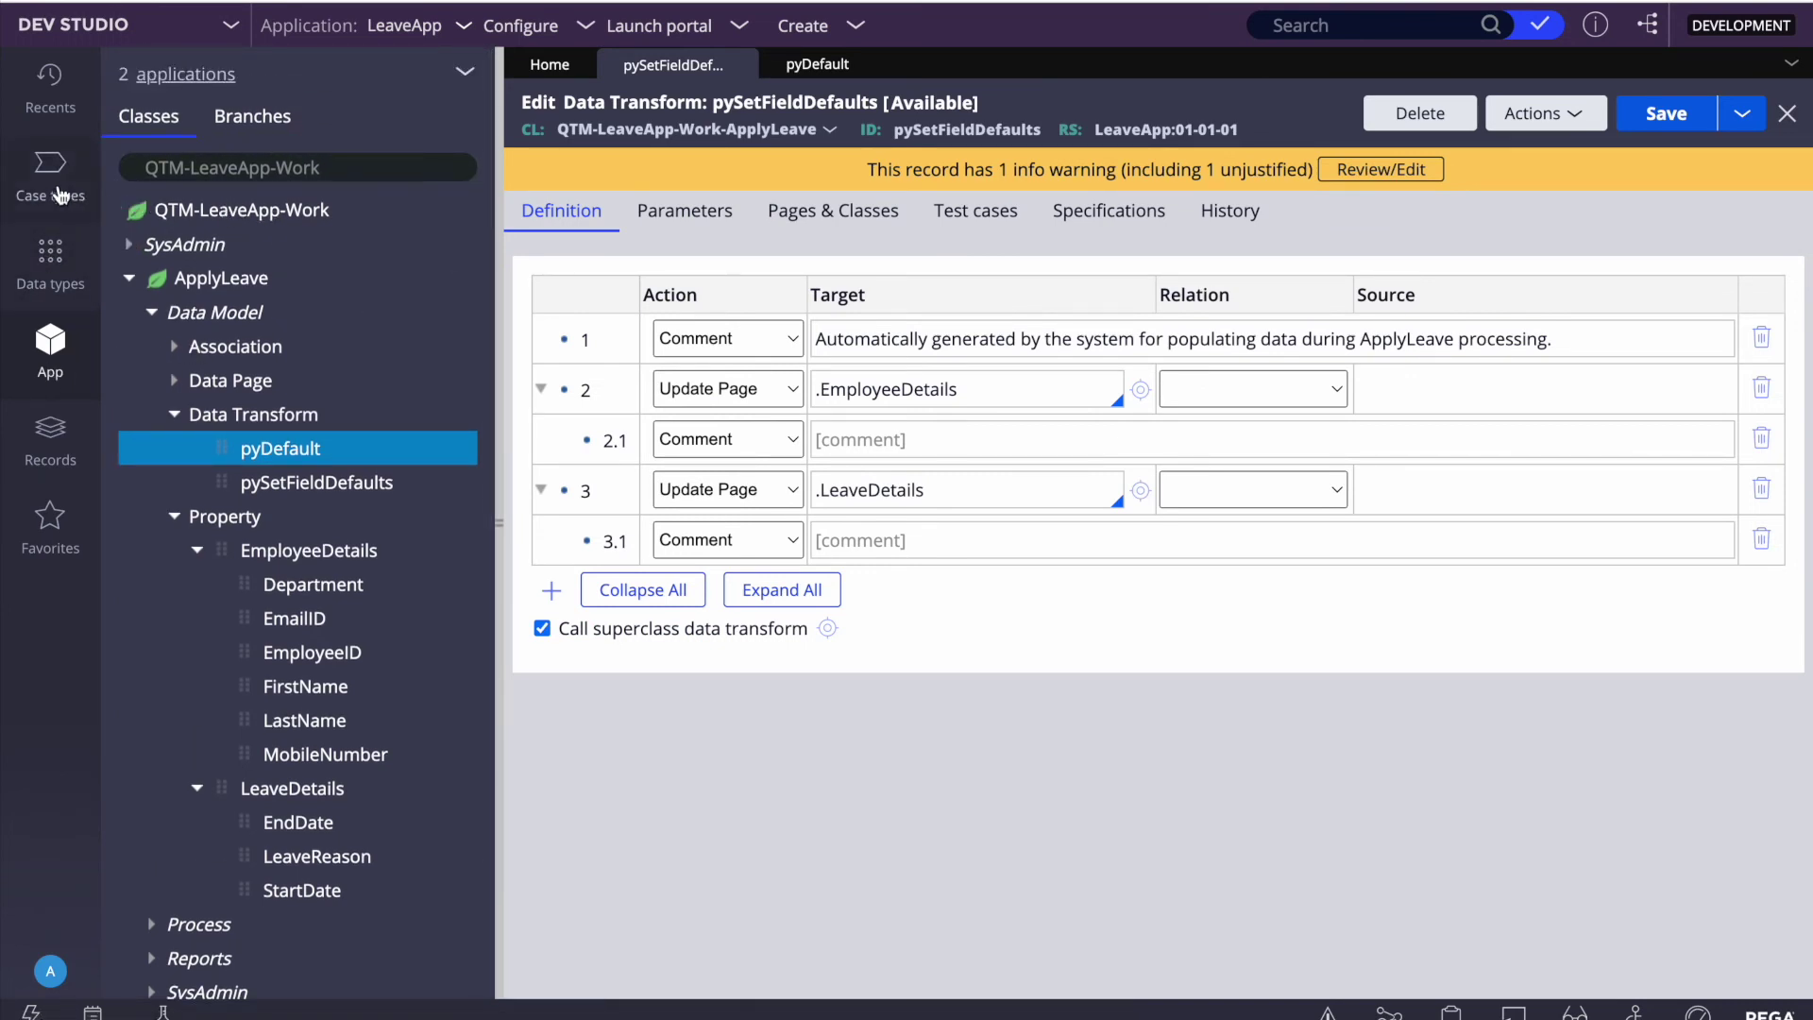
click(53, 184)
Step: Open ApplyLeave's Create process and the Enter Leave Details flow action
click(175, 155)
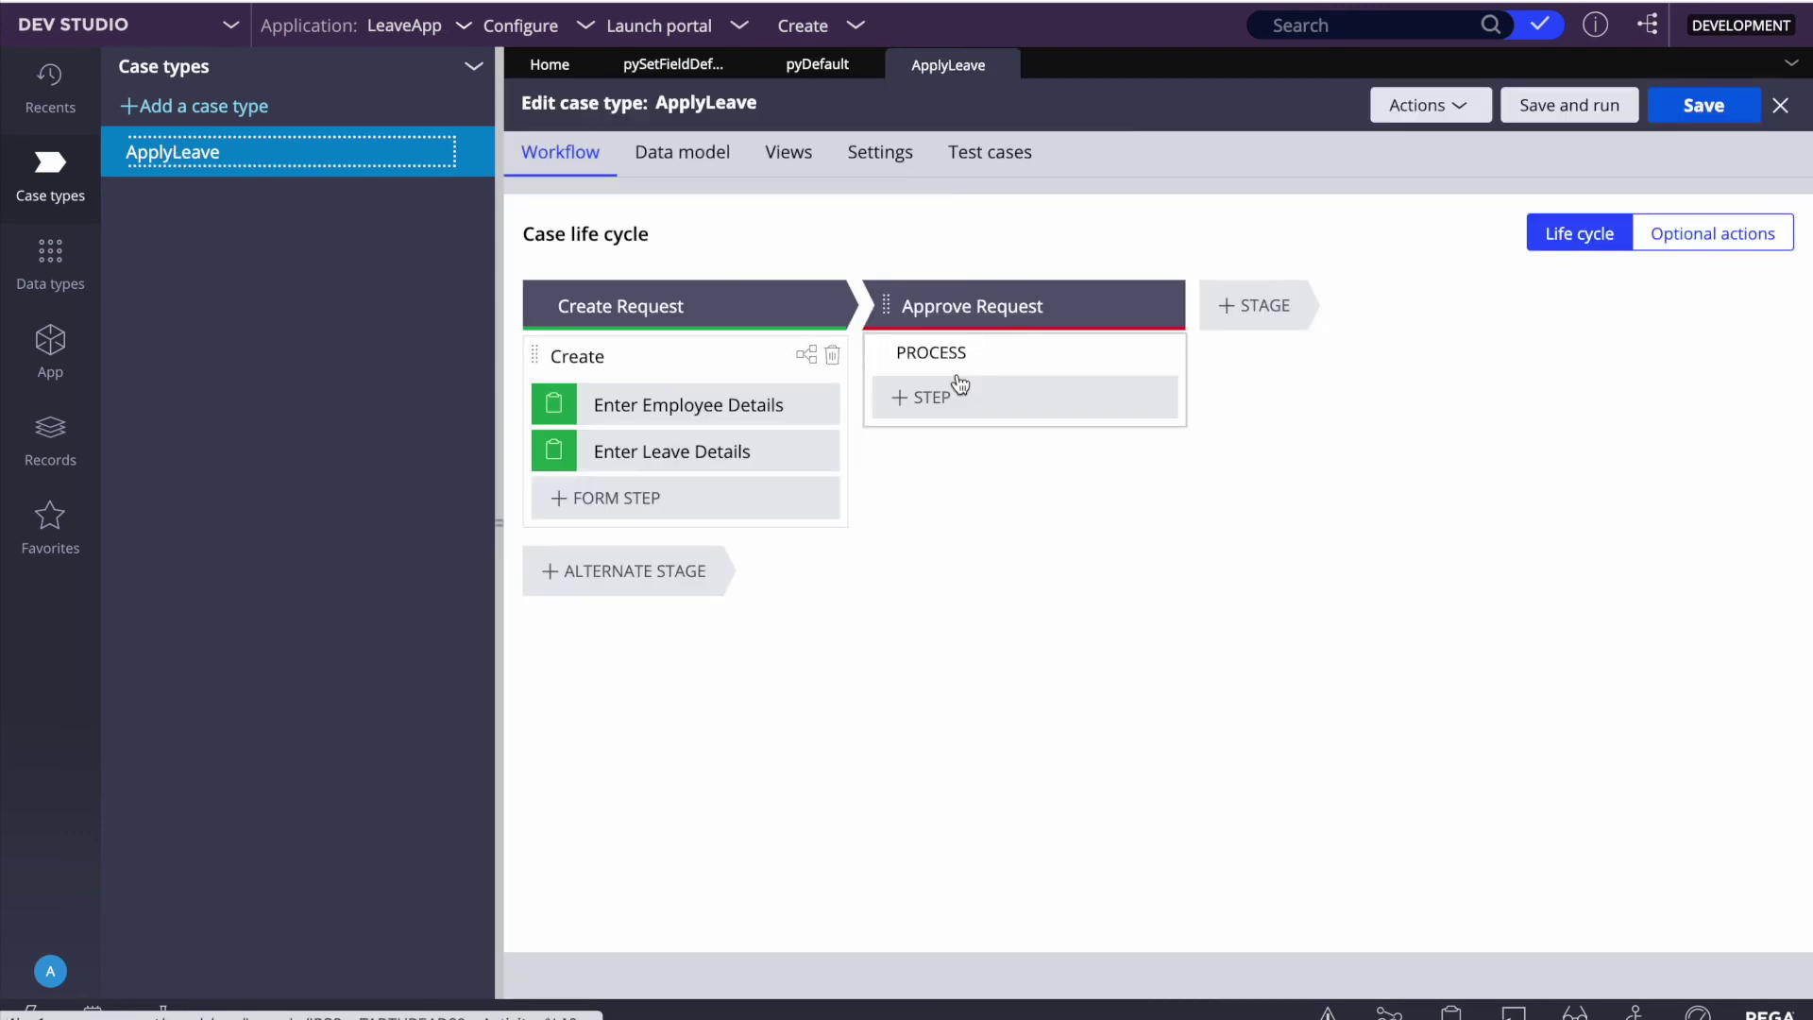
click(632, 356)
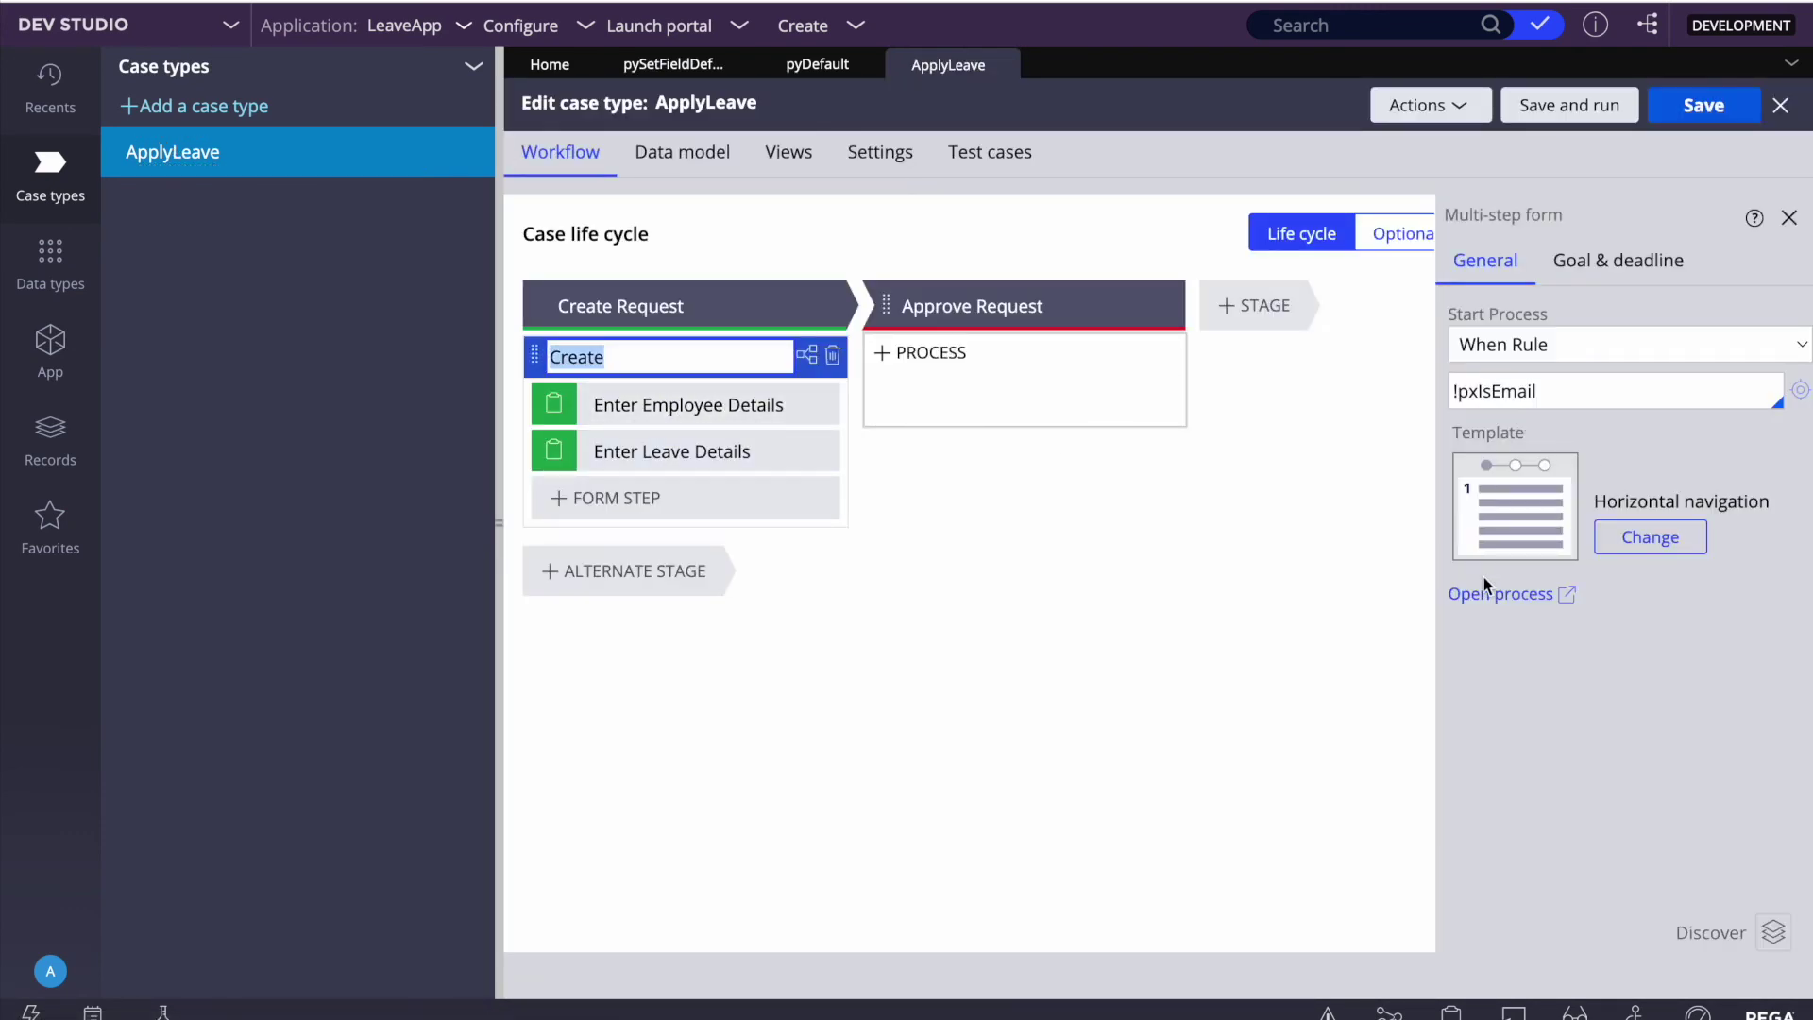
click(1480, 589)
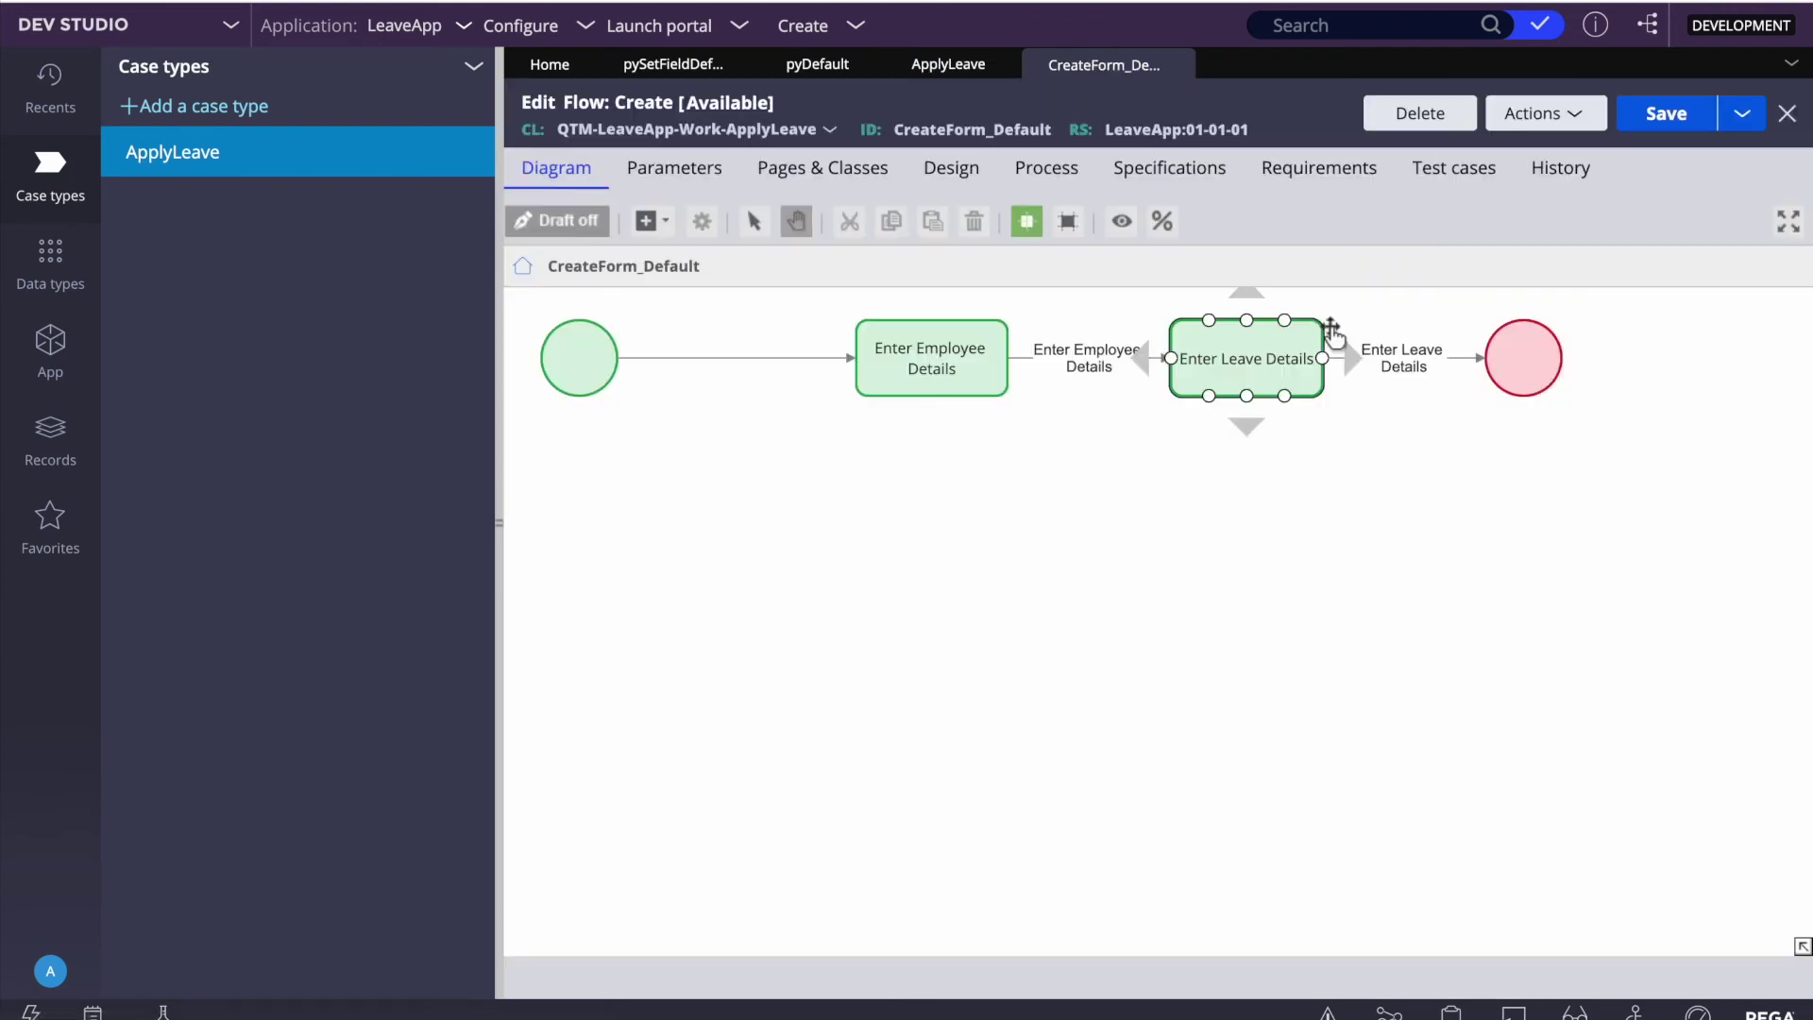
right_click(1384, 349)
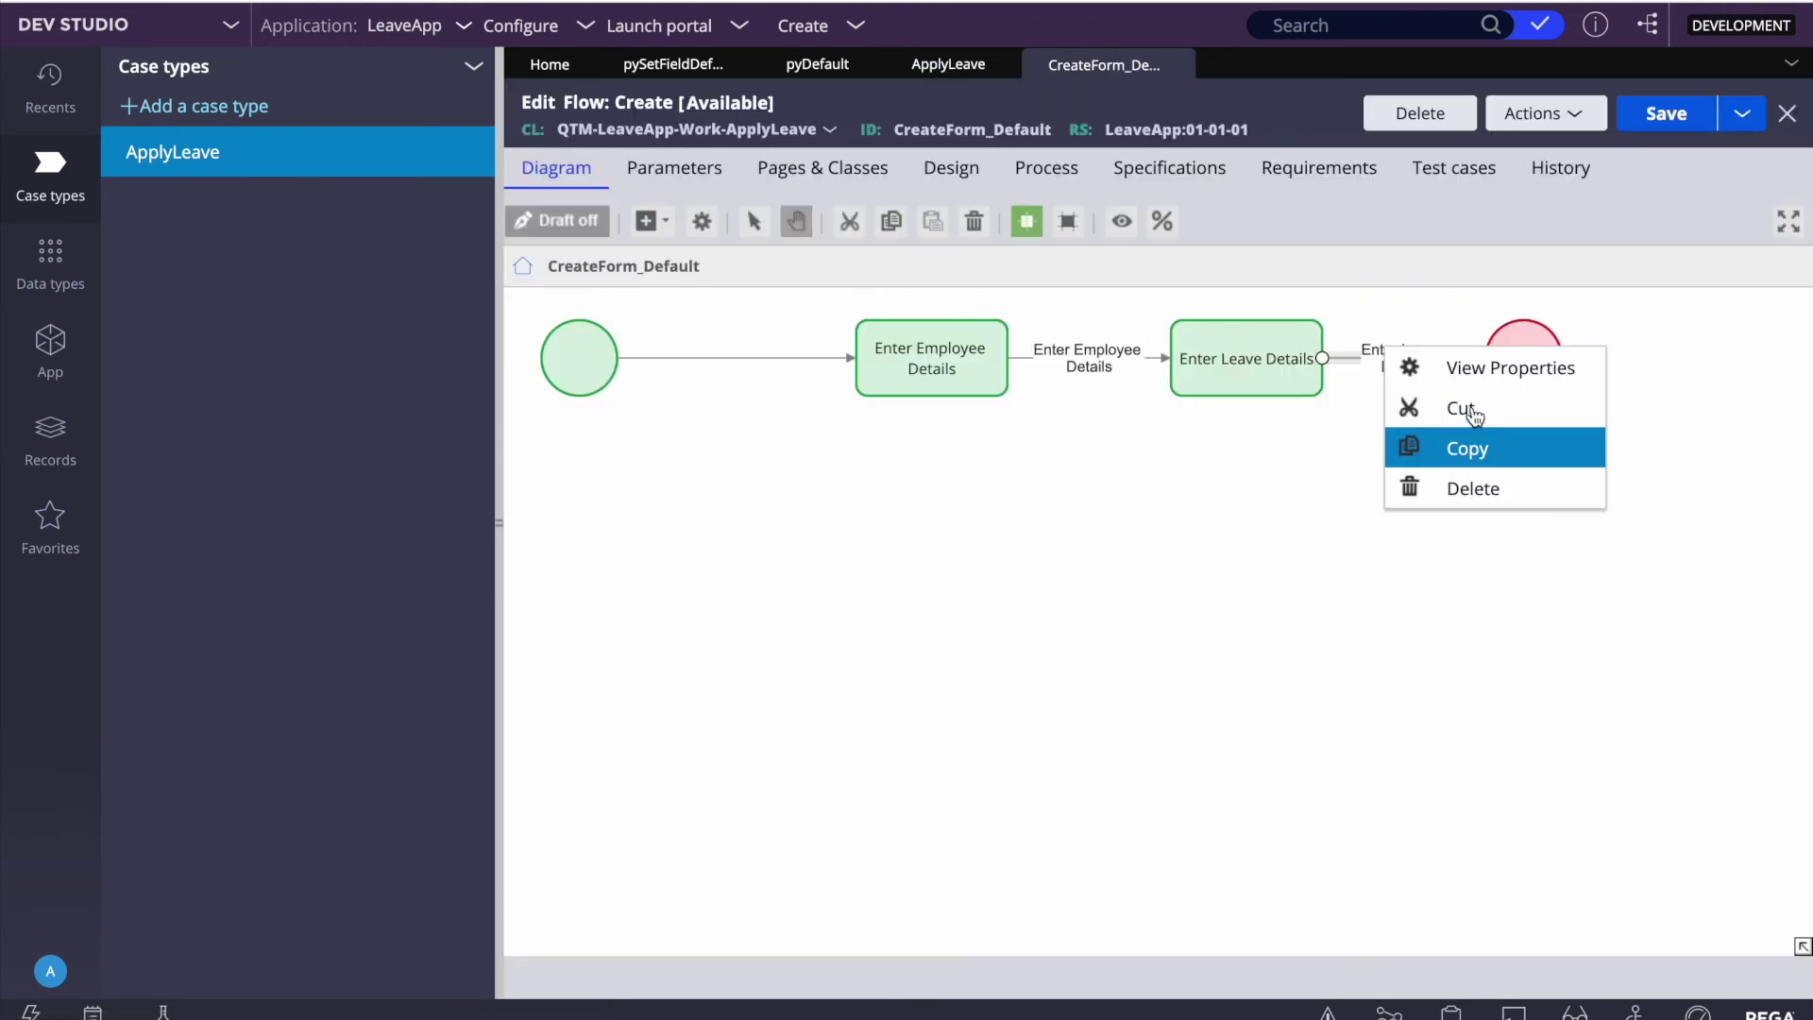
click(1198, 357)
right_click(1201, 370)
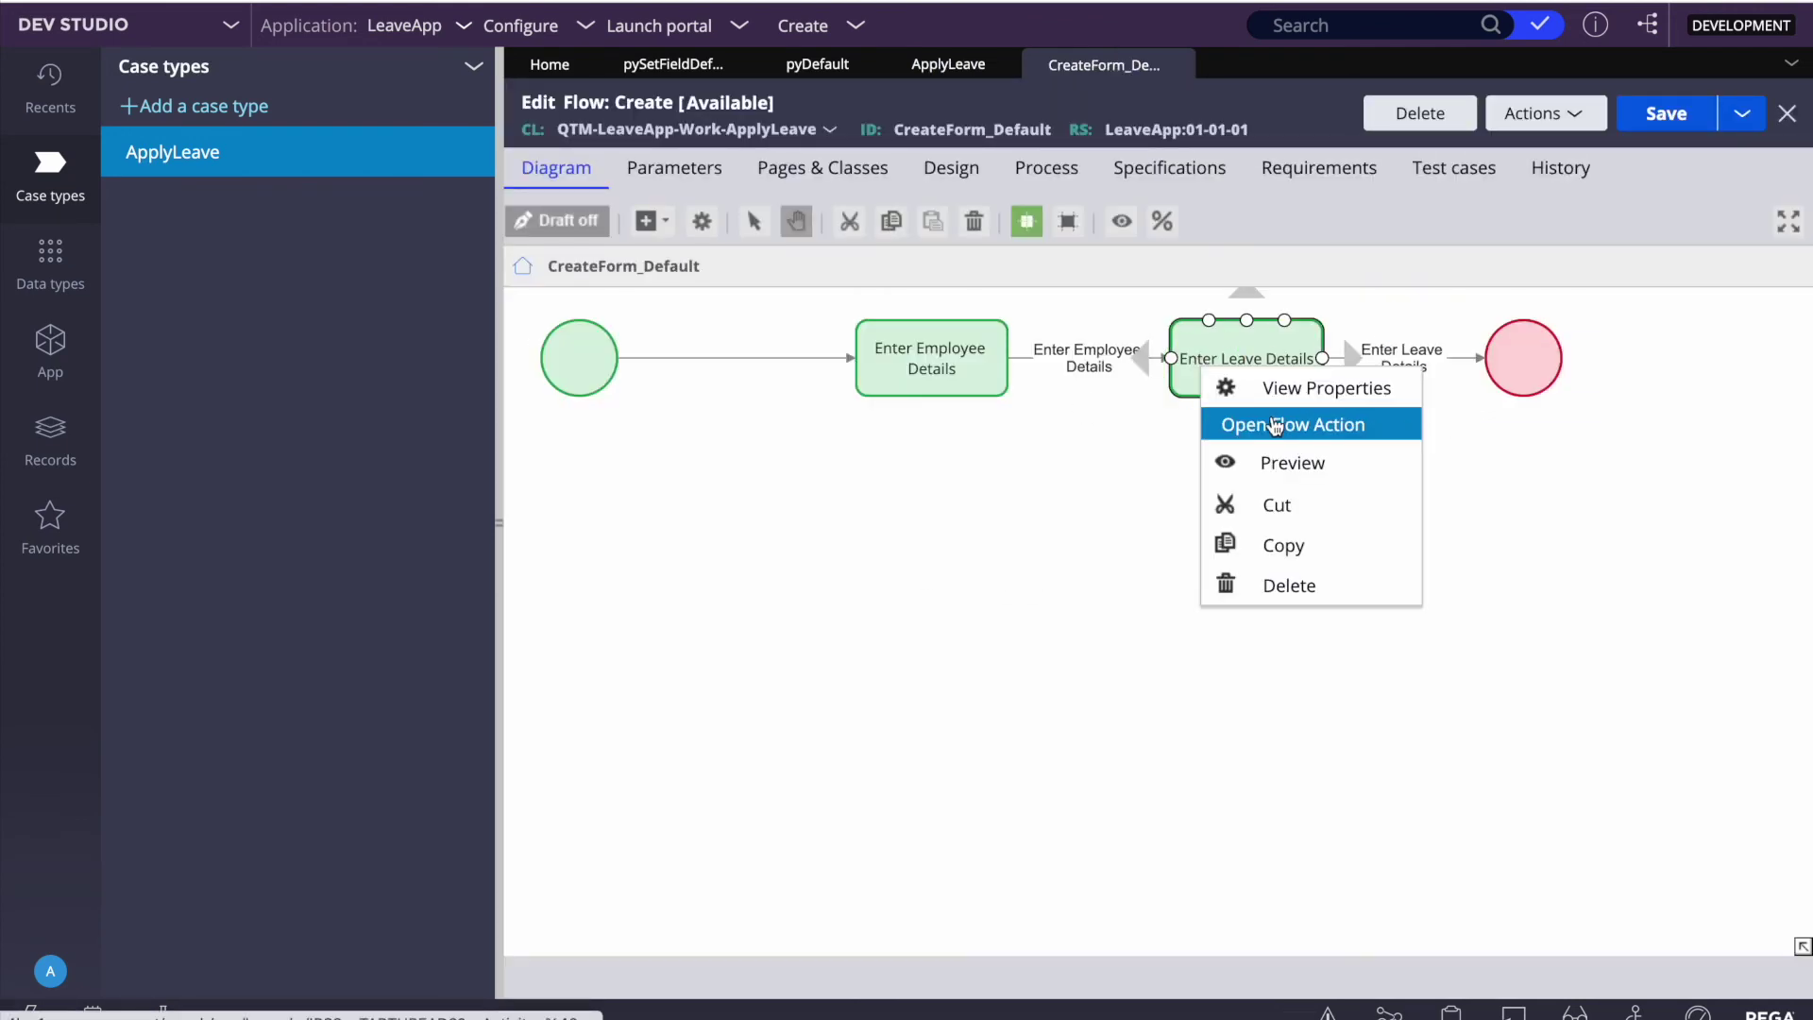
click(1274, 427)
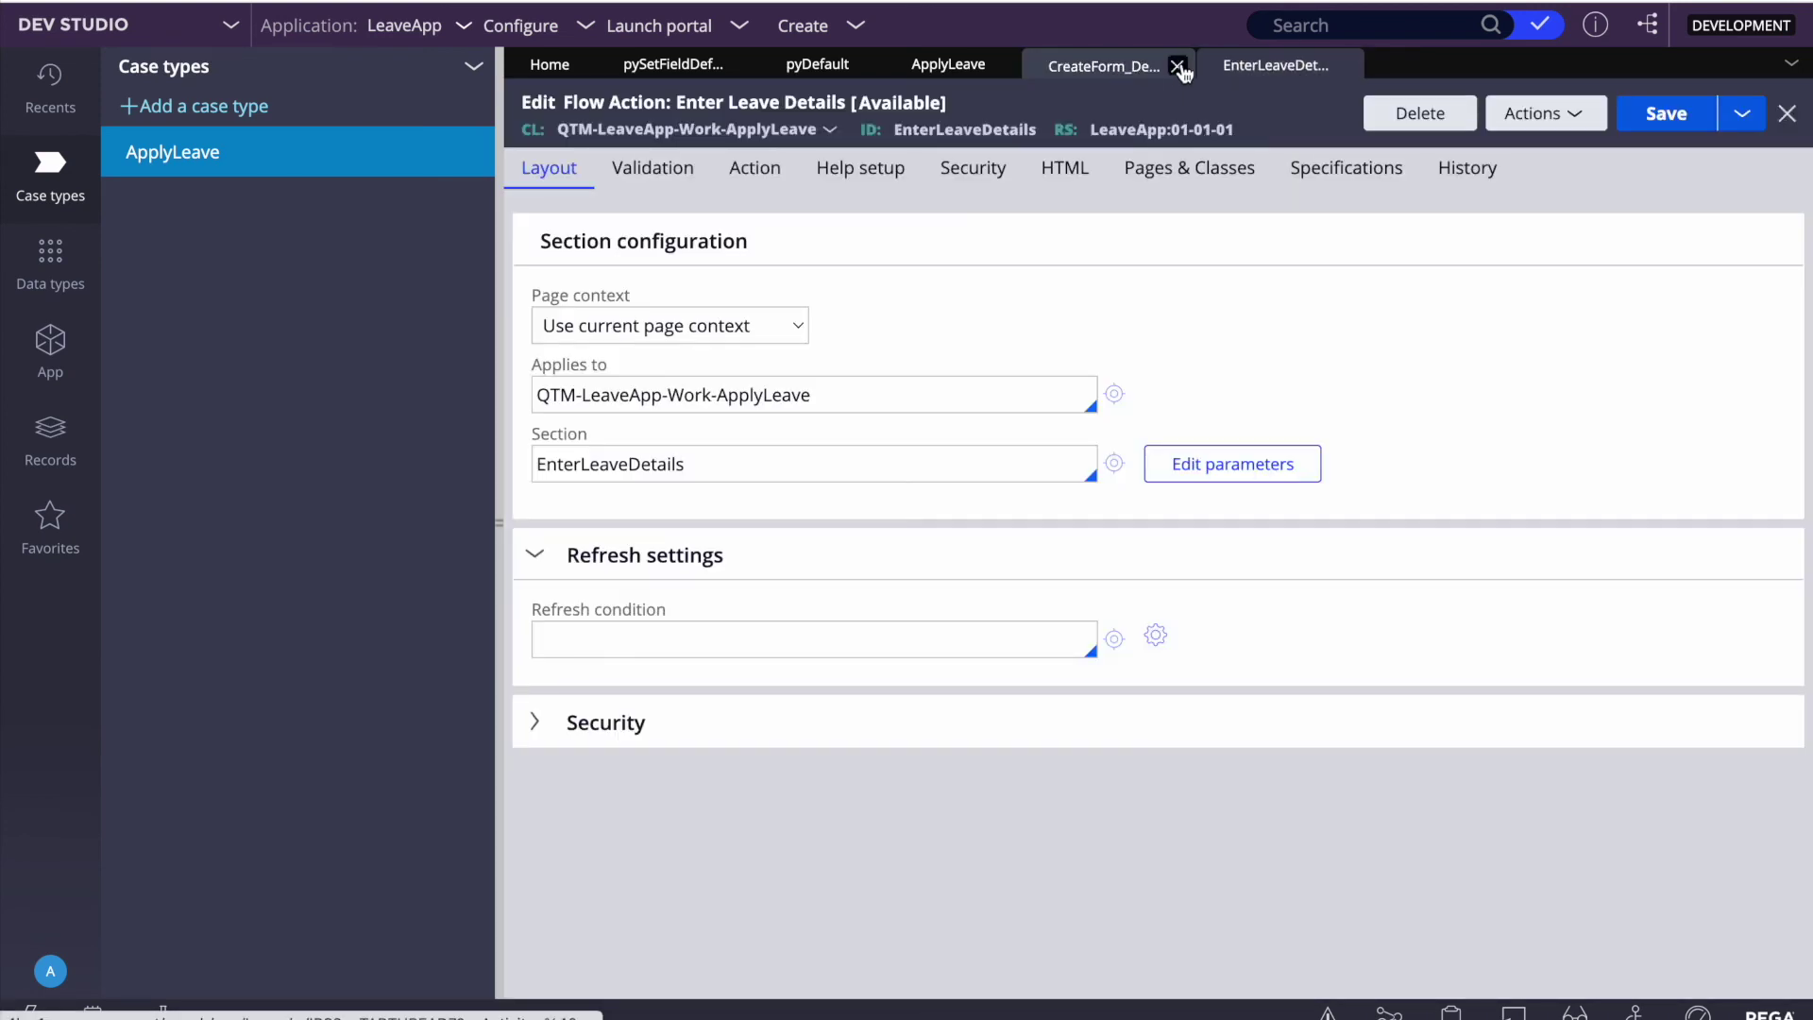
Step: Open the flow action's section and its embedded Leave Details section, closing extra tabs
click(1177, 66)
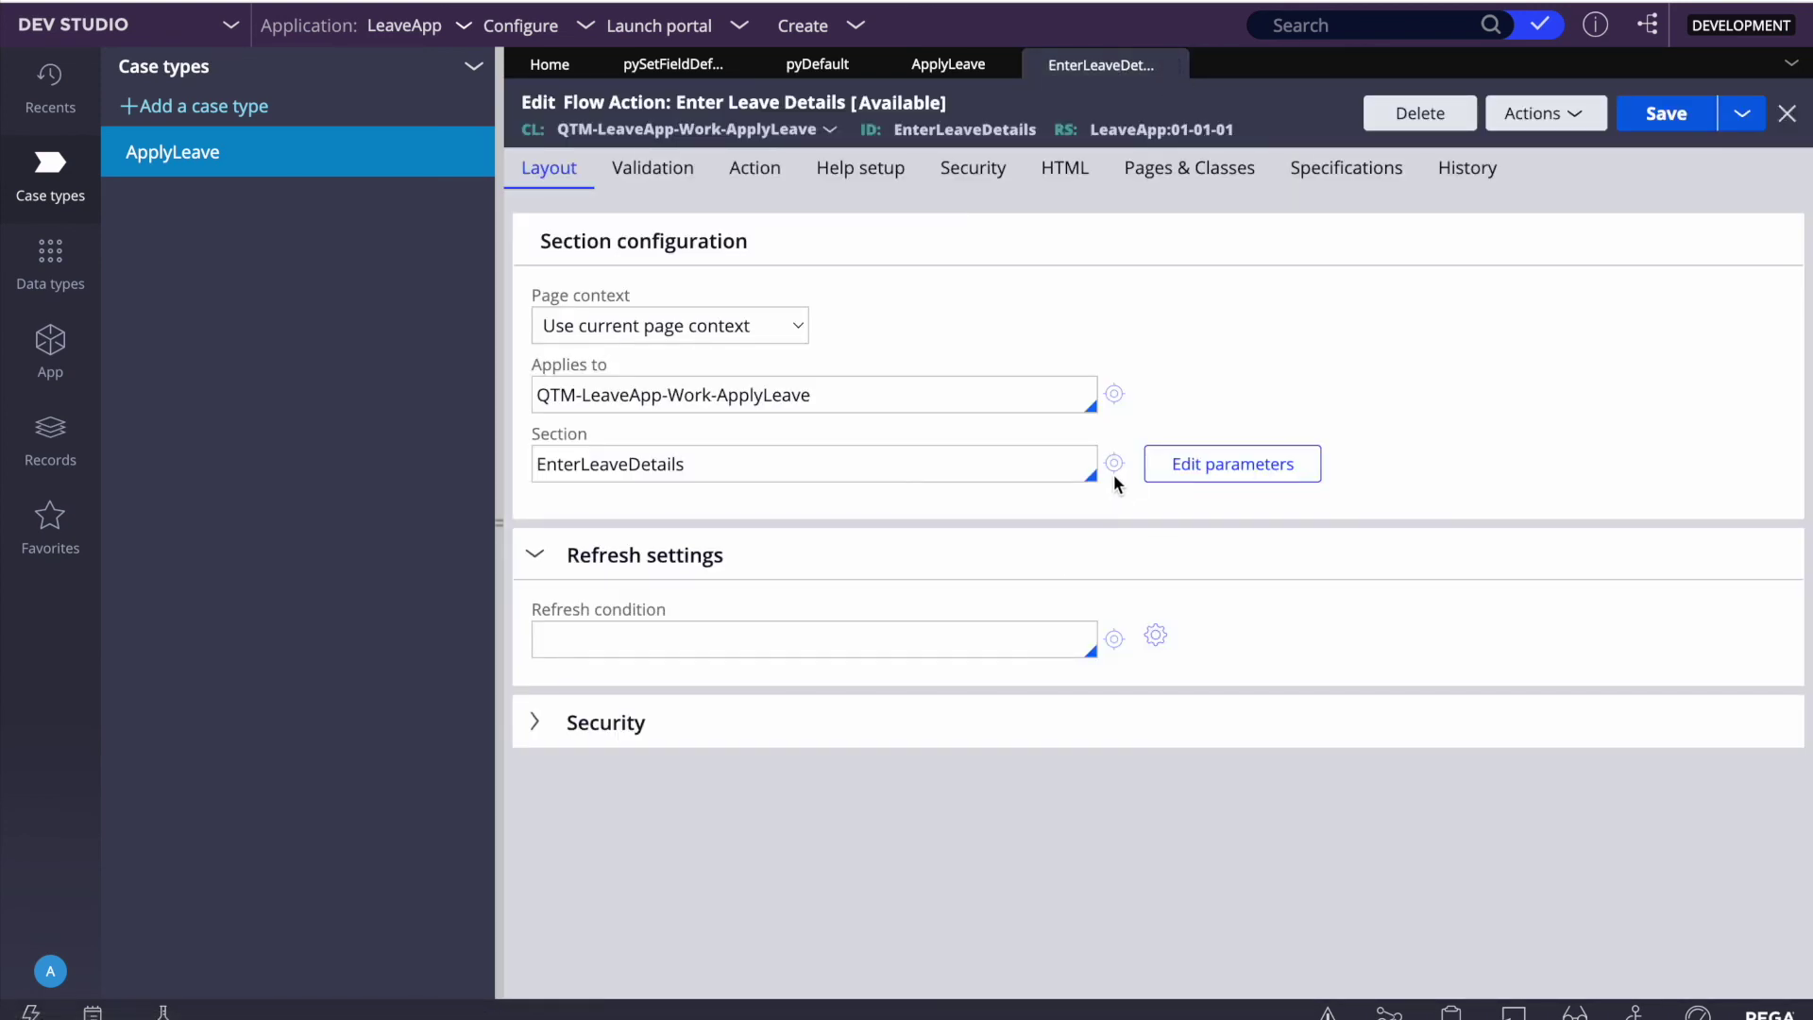
click(1114, 465)
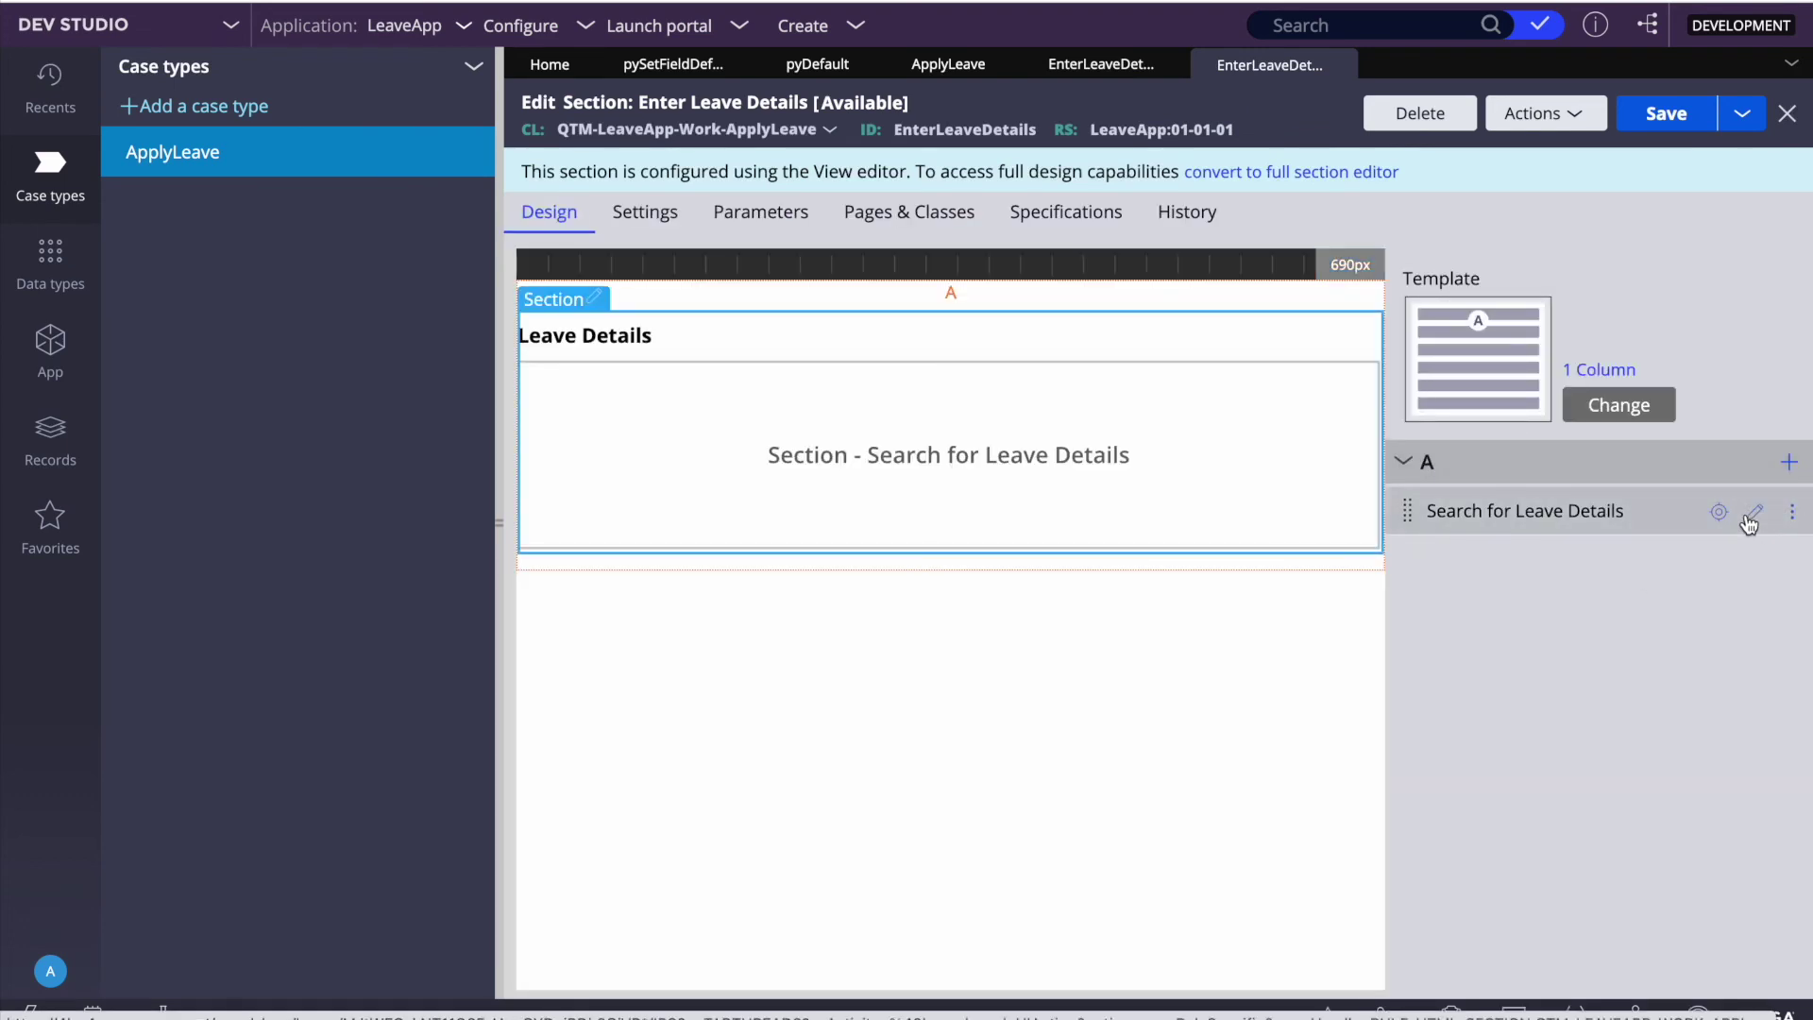
click(1751, 515)
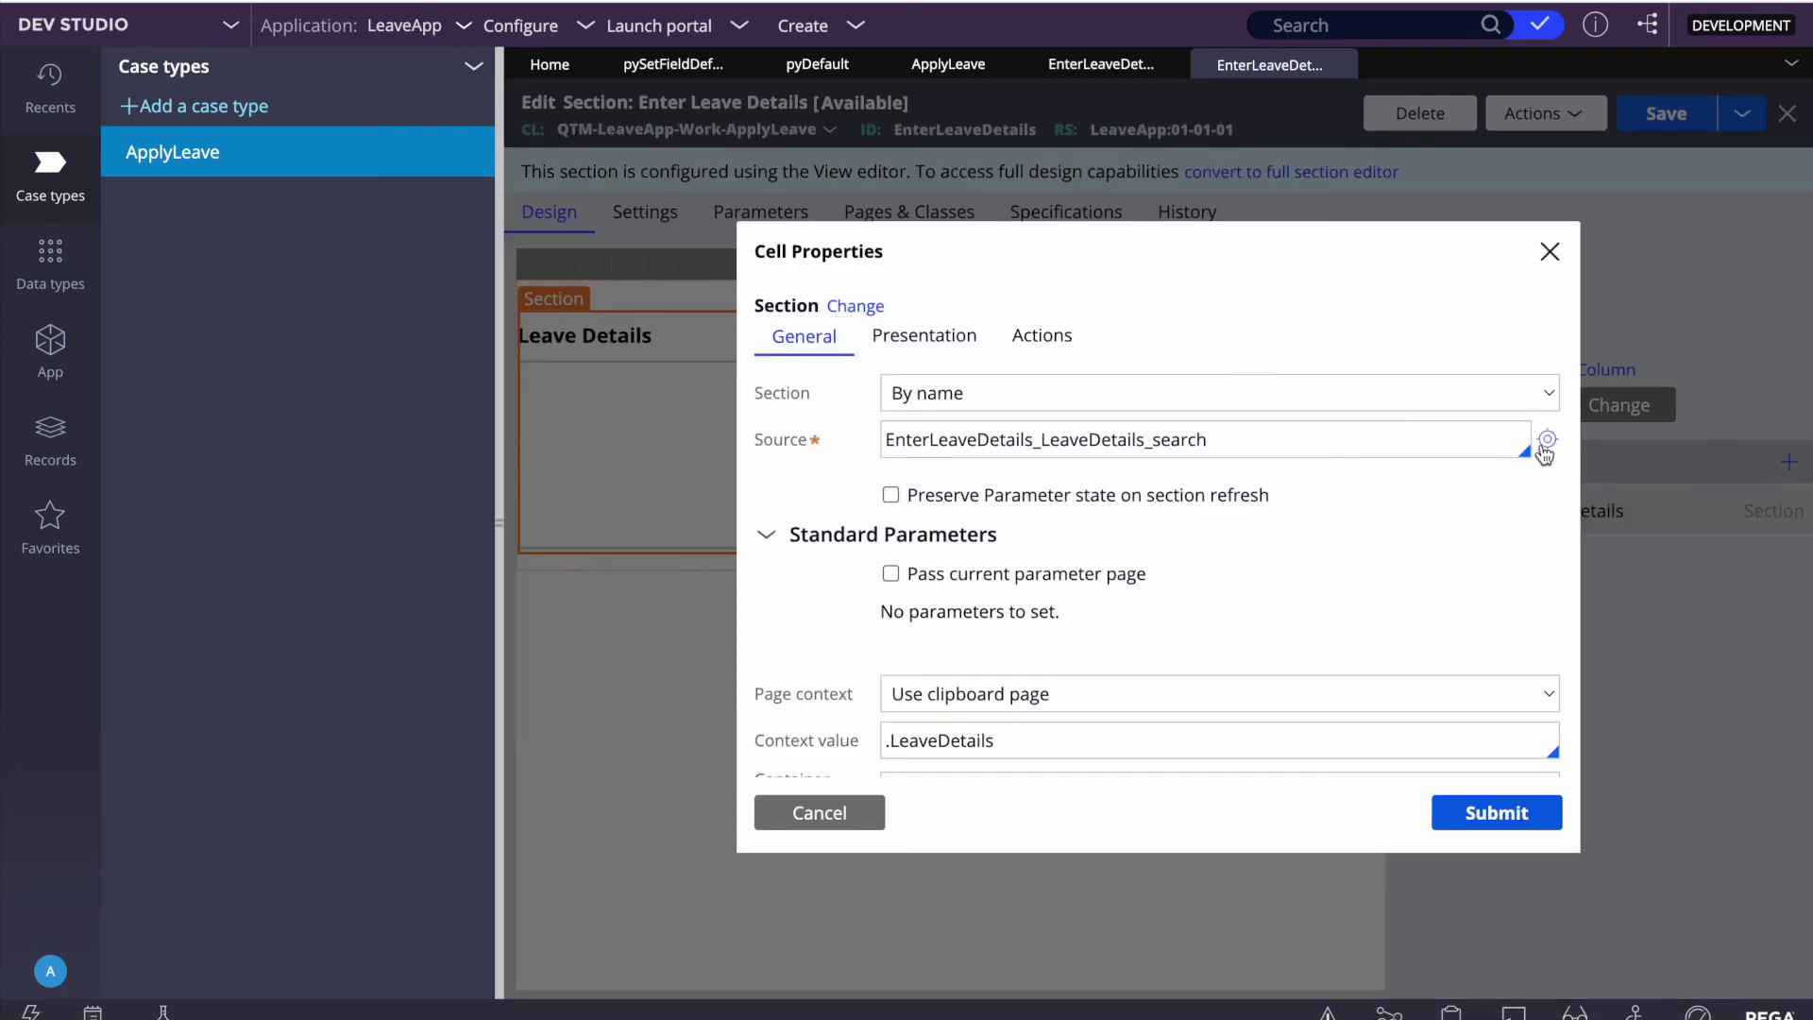
click(1547, 439)
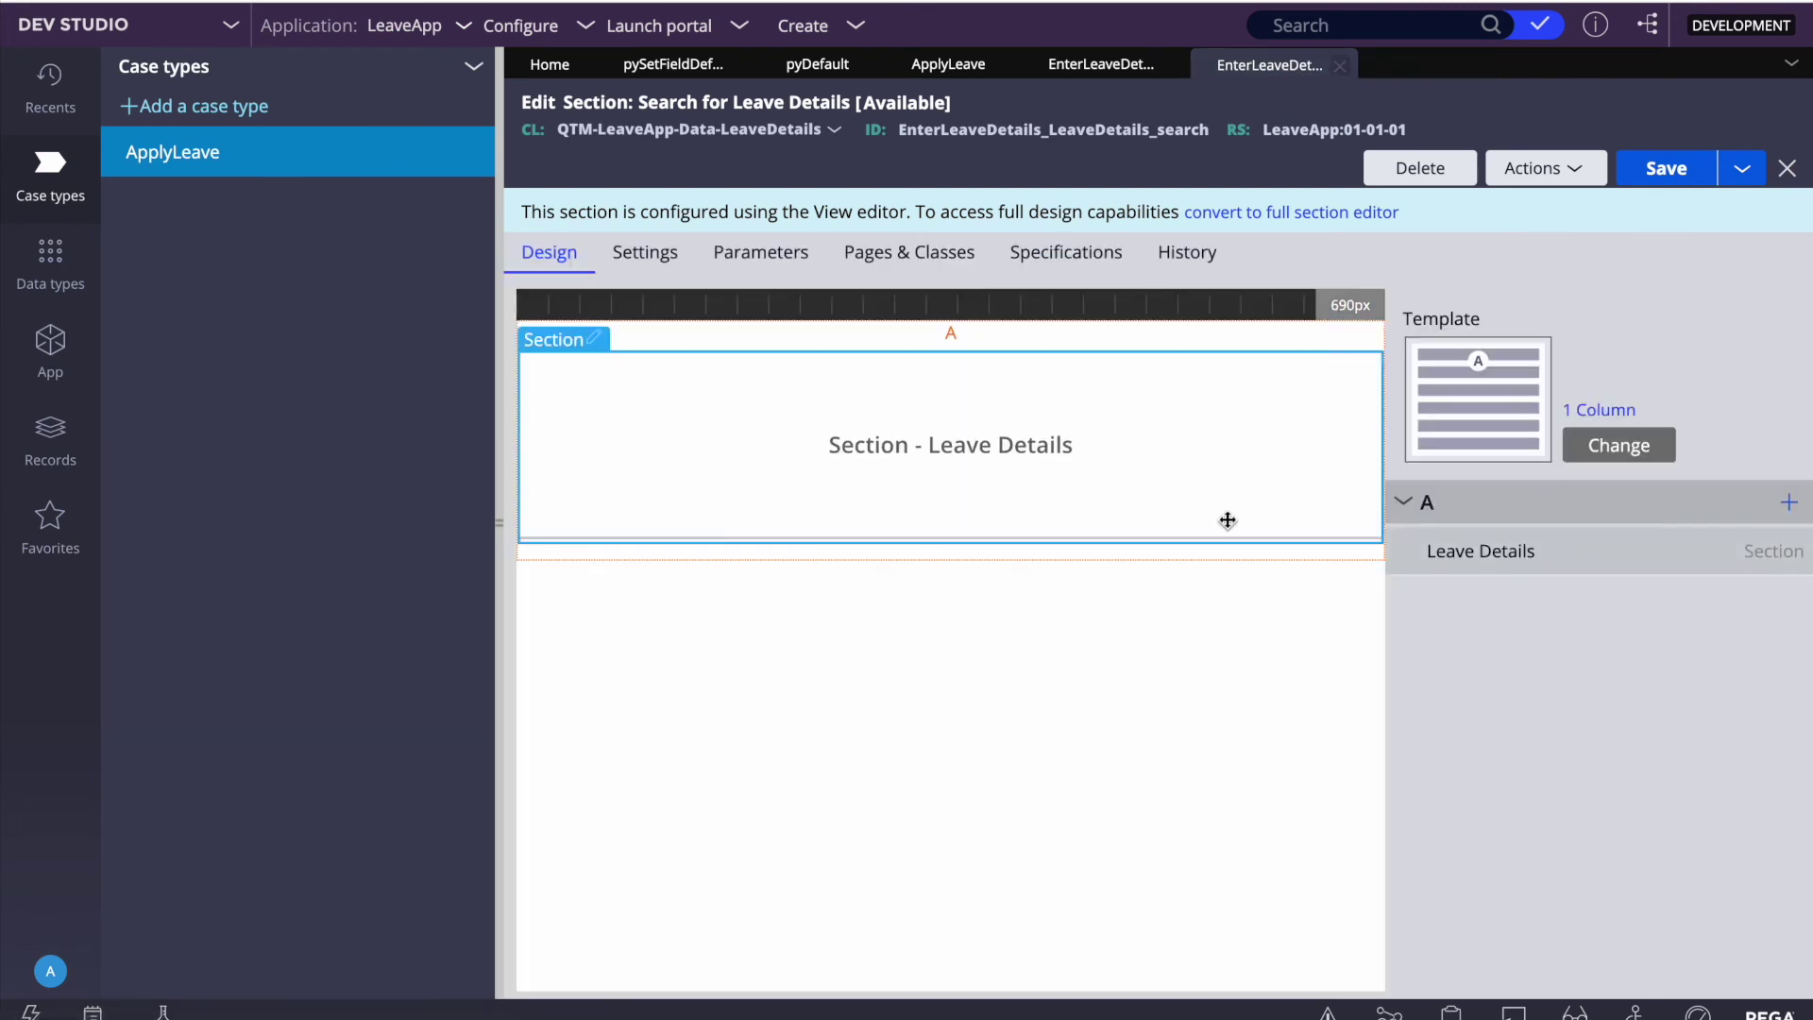
click(1033, 387)
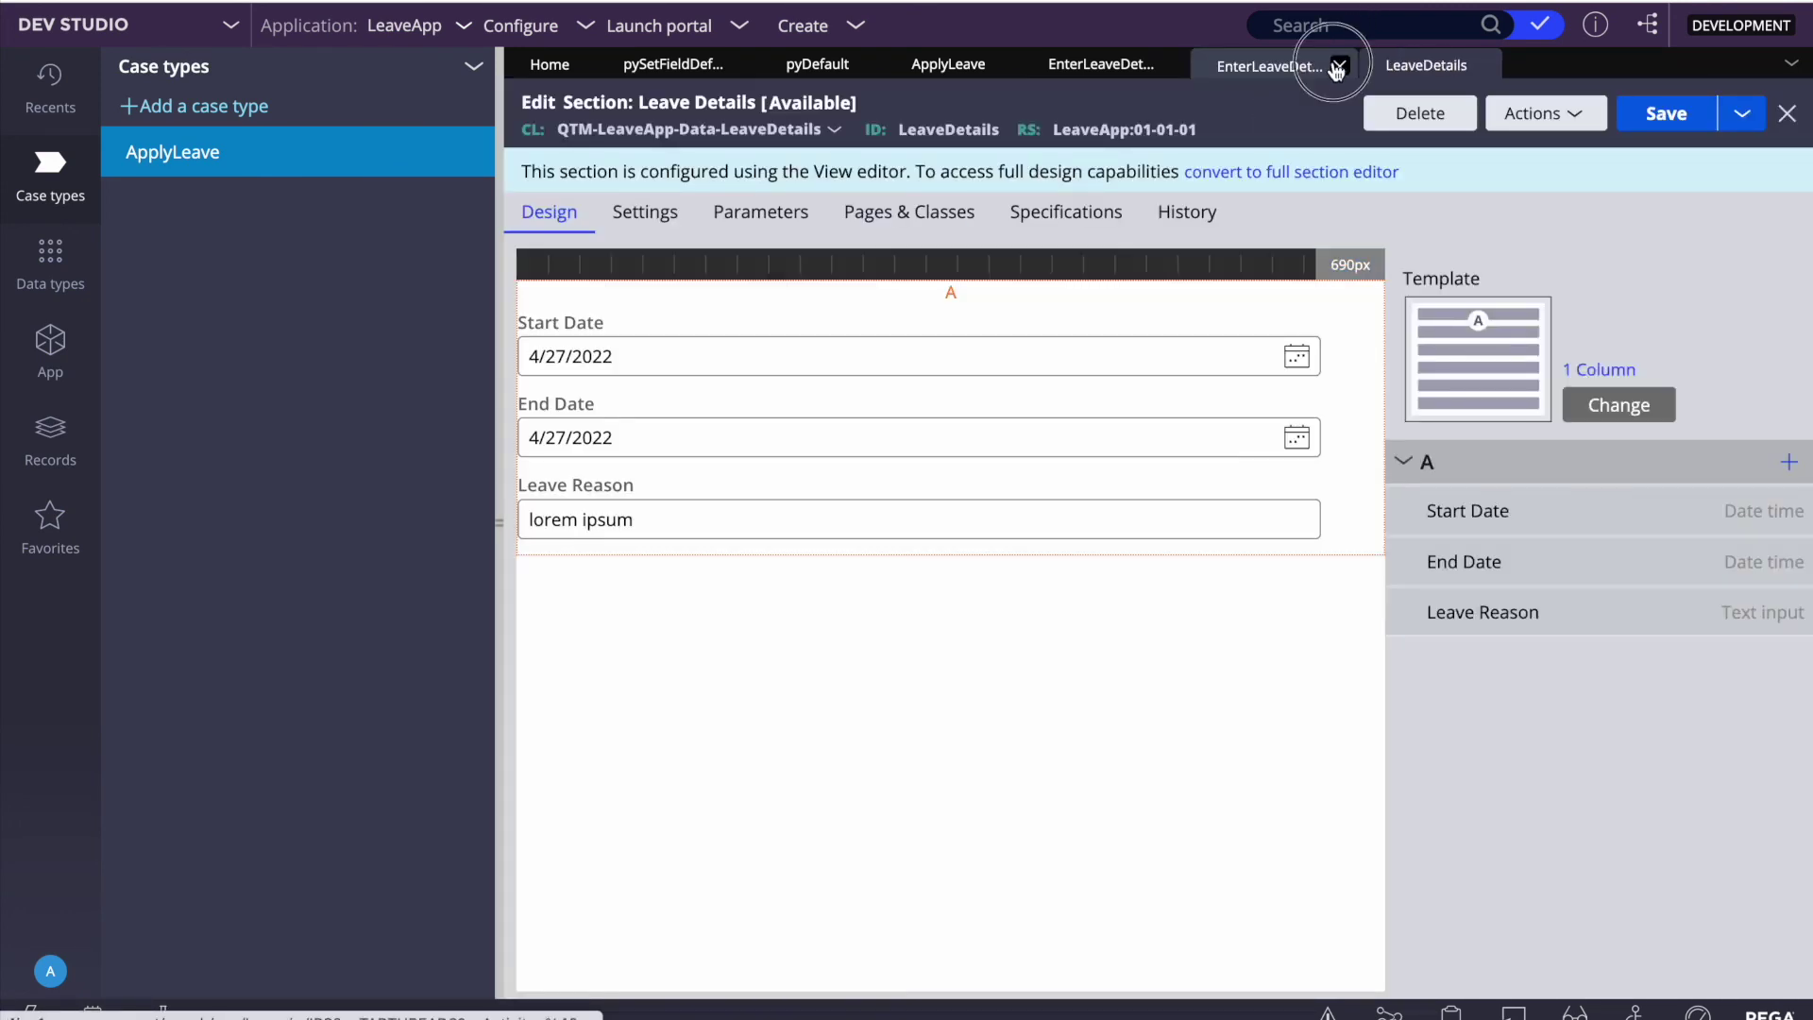
click(1343, 66)
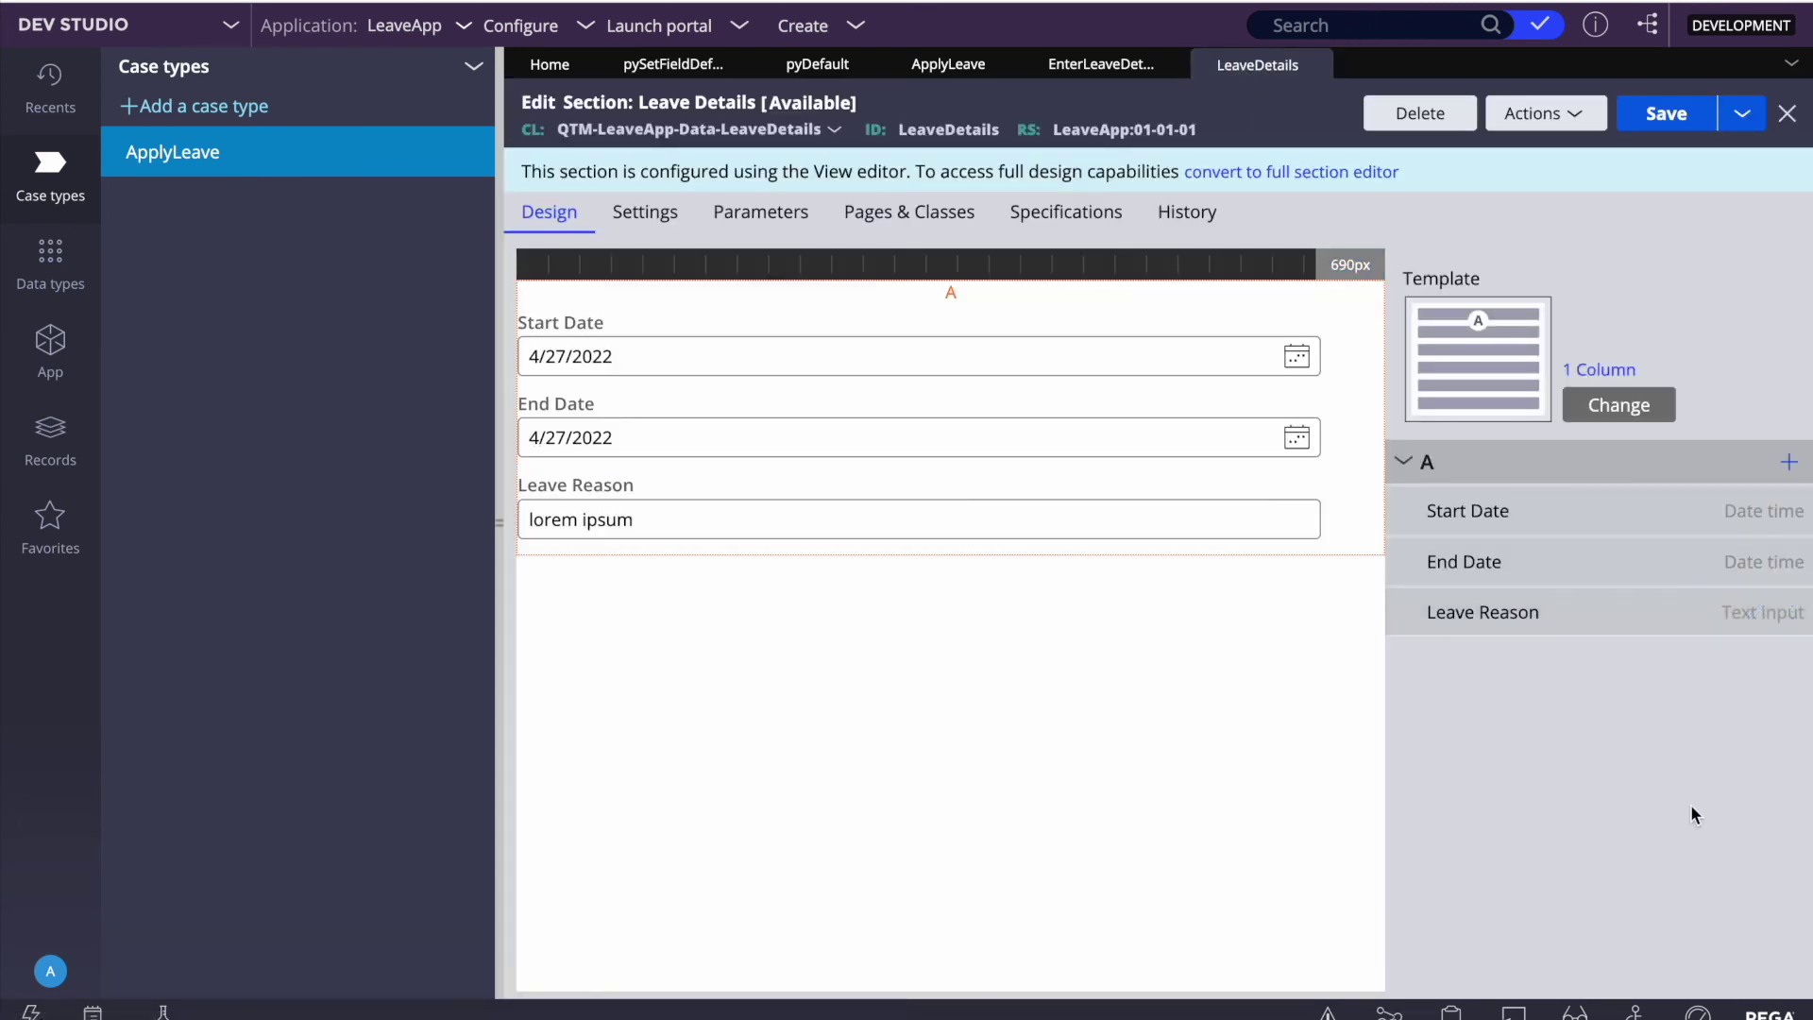
Step: Change Leave Reason to a Text area control and make it always required
click(1754, 615)
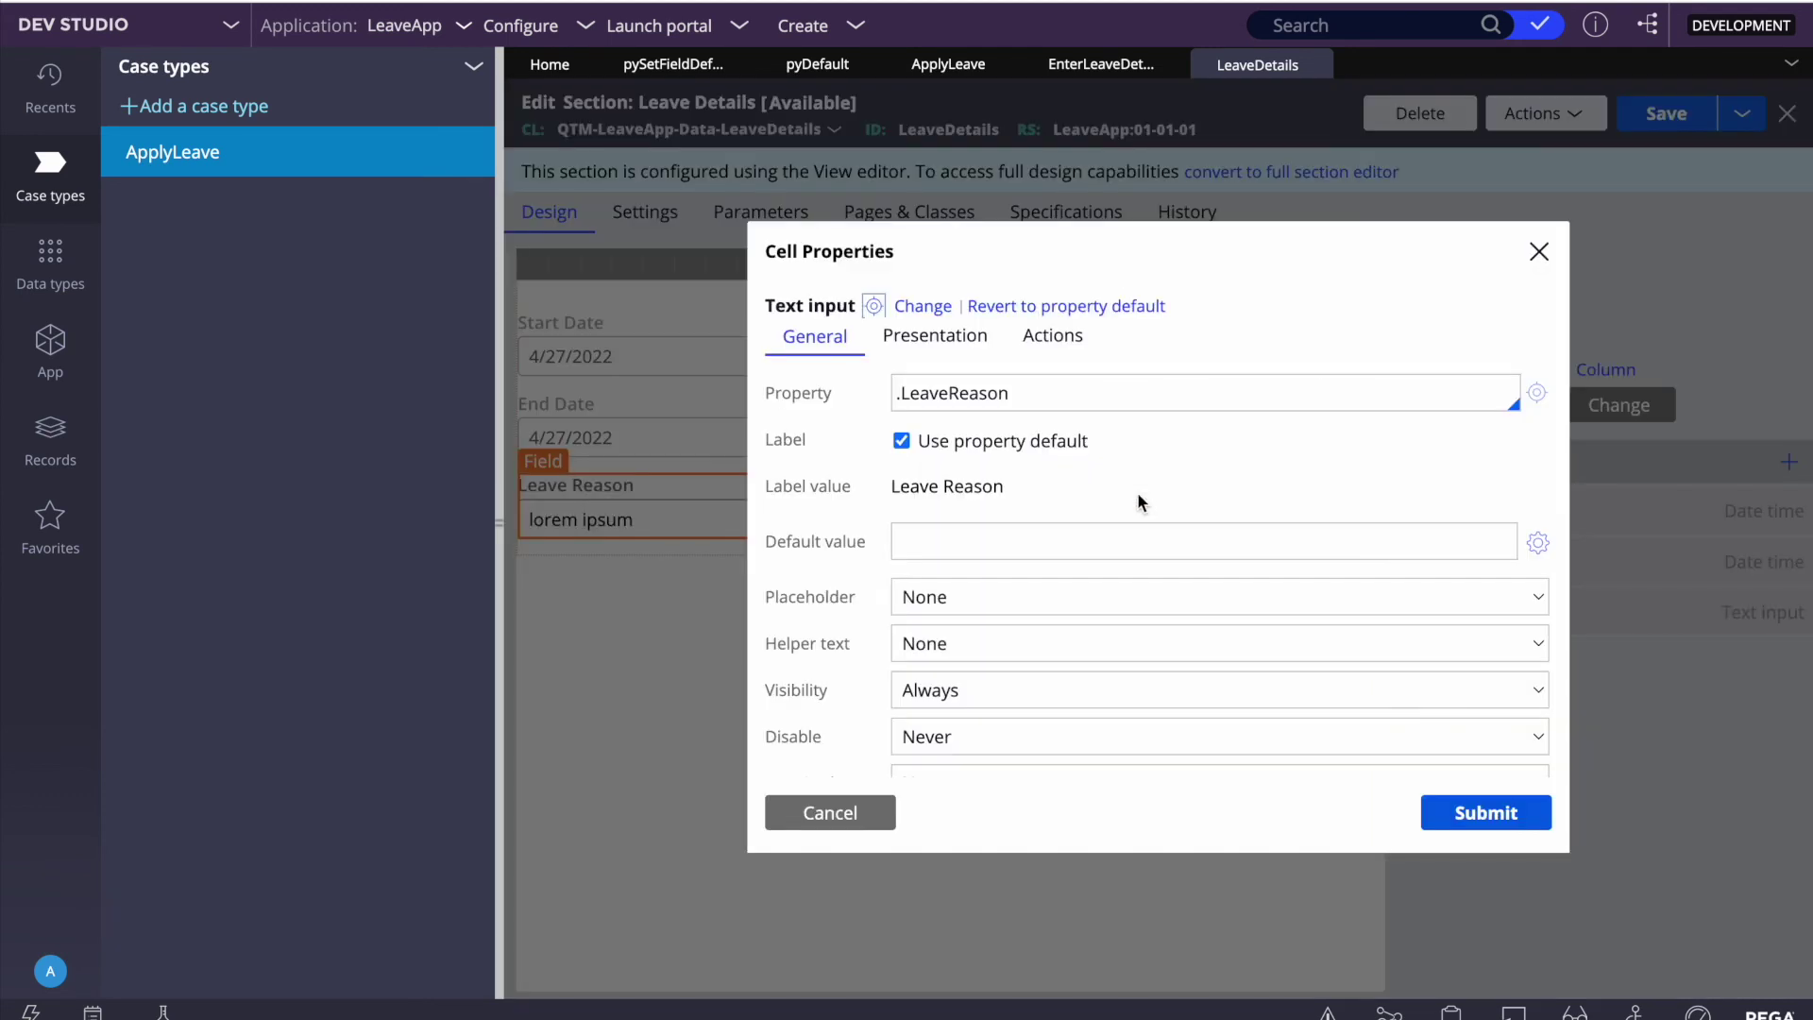
click(932, 314)
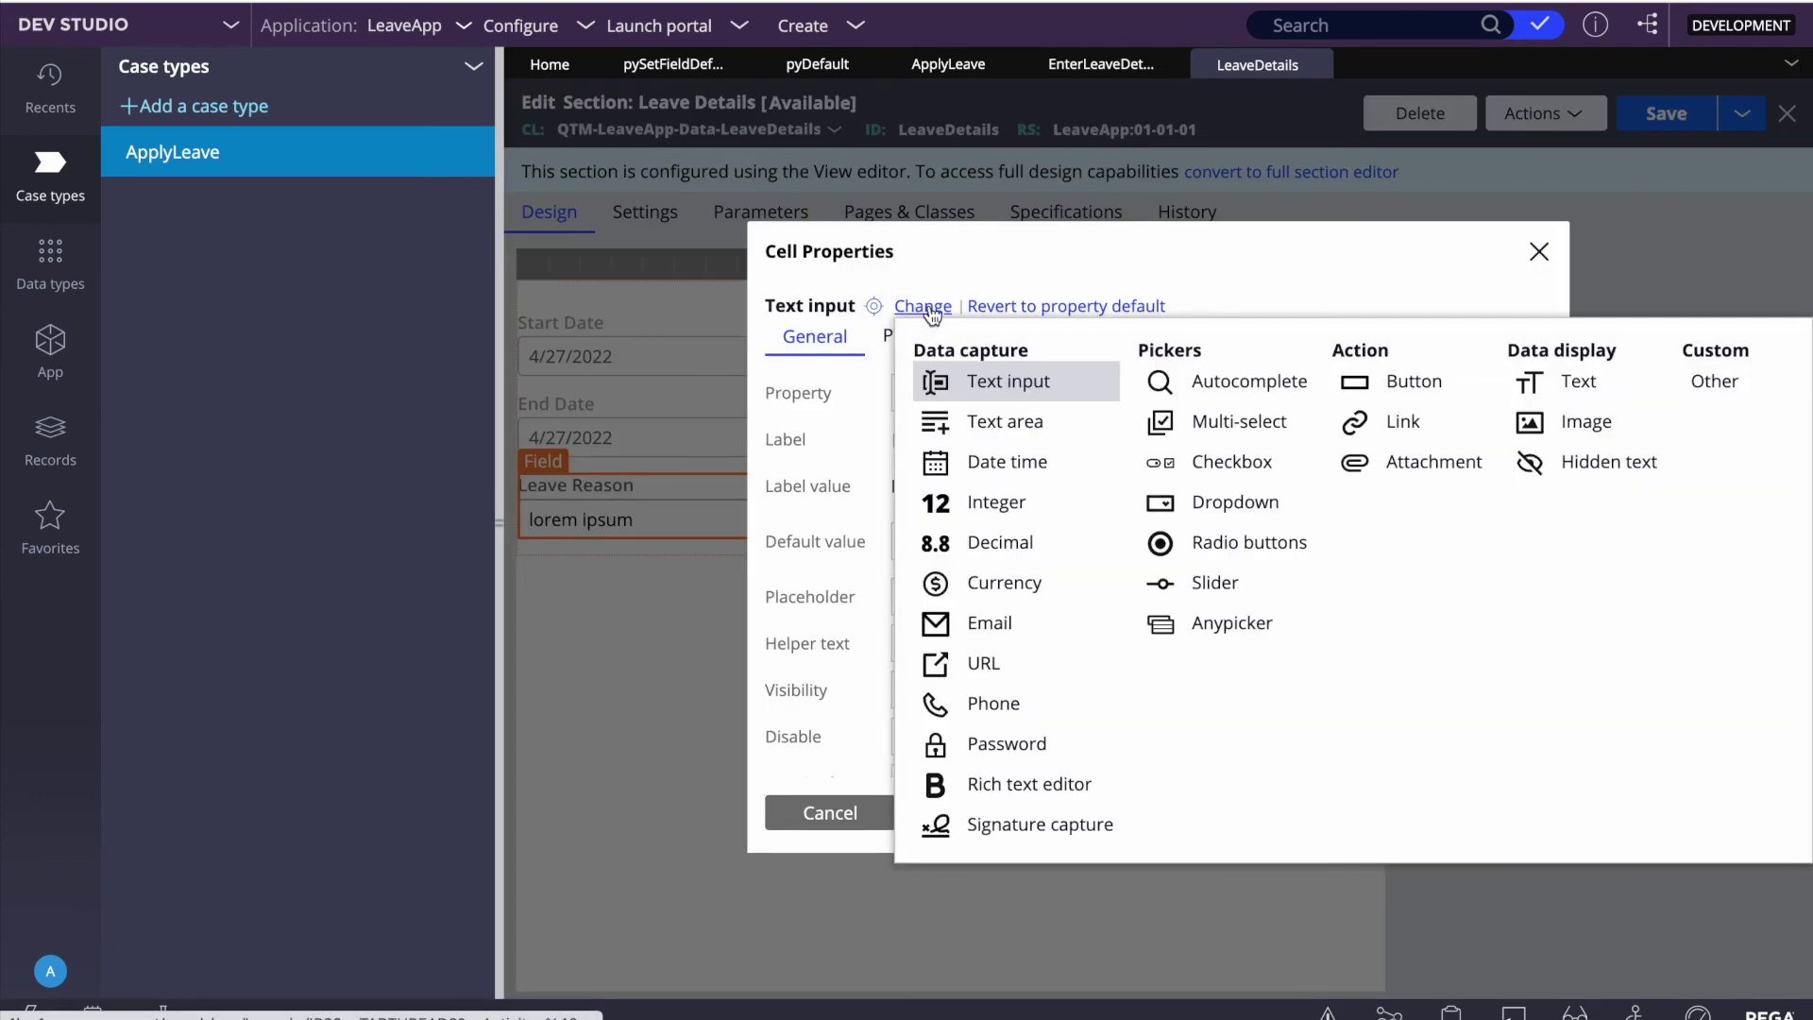
key(Escape)
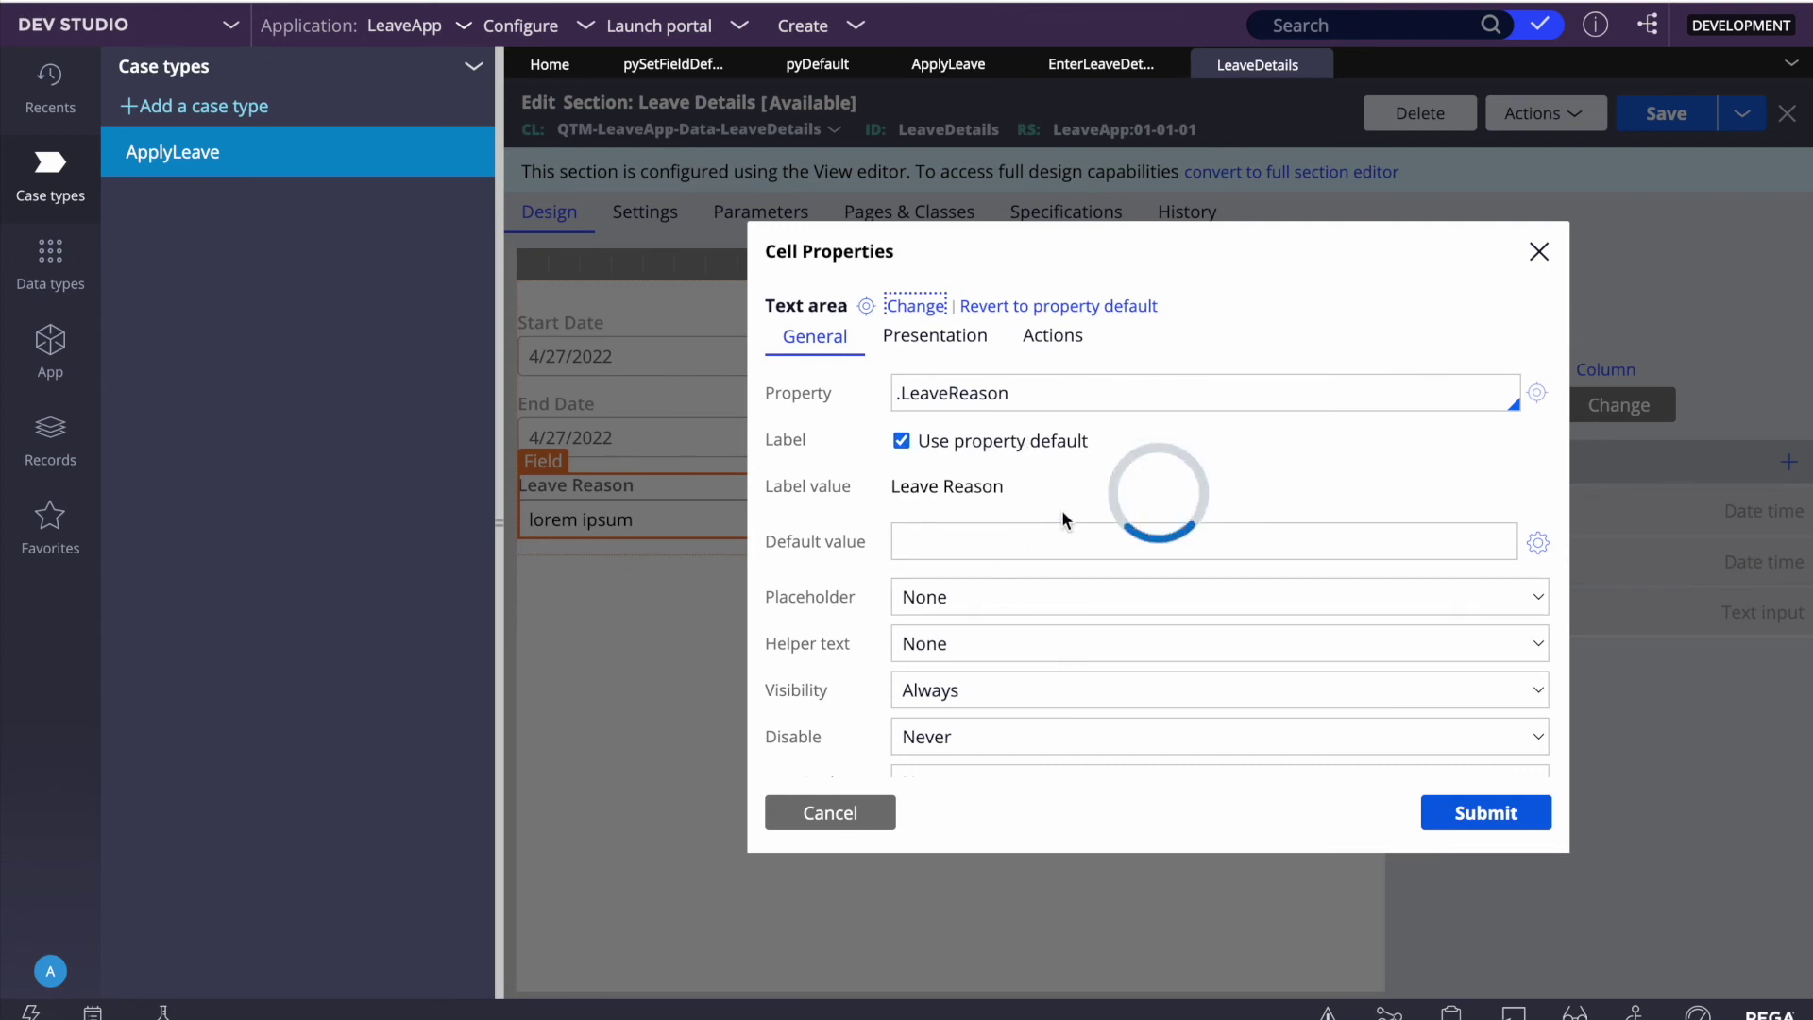
scroll(1029, 642, down, 2)
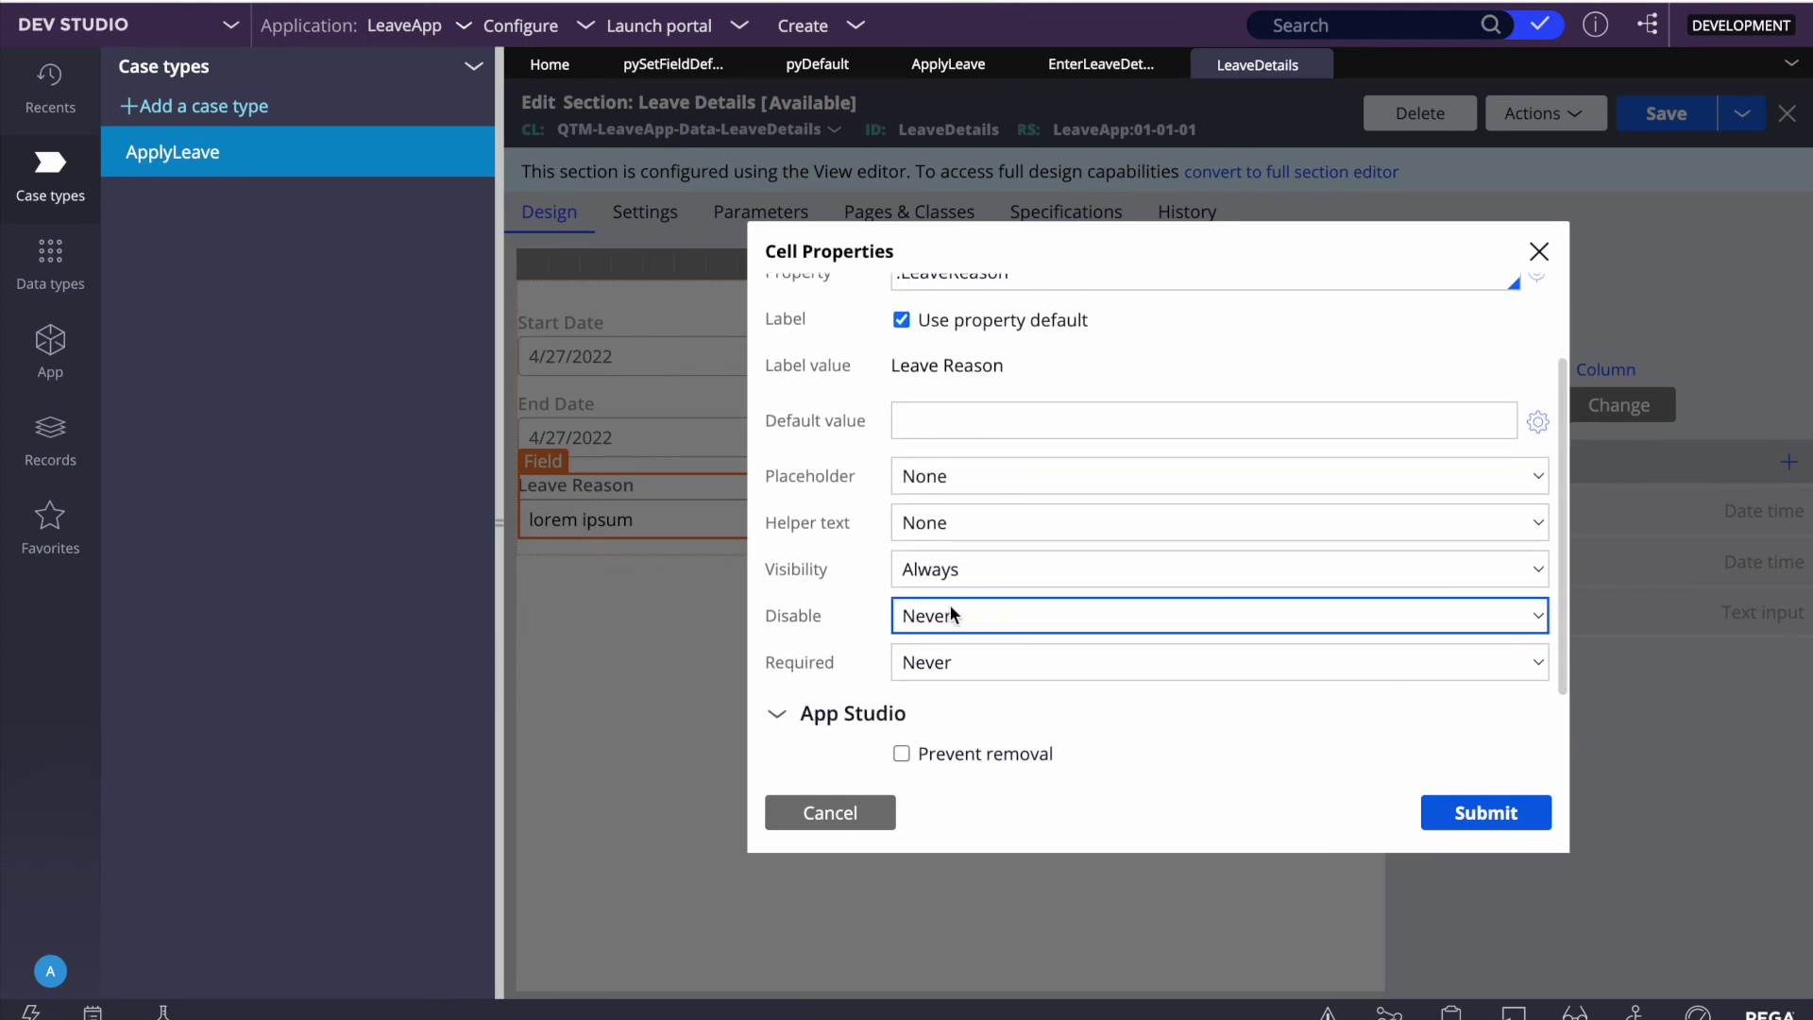
click(943, 664)
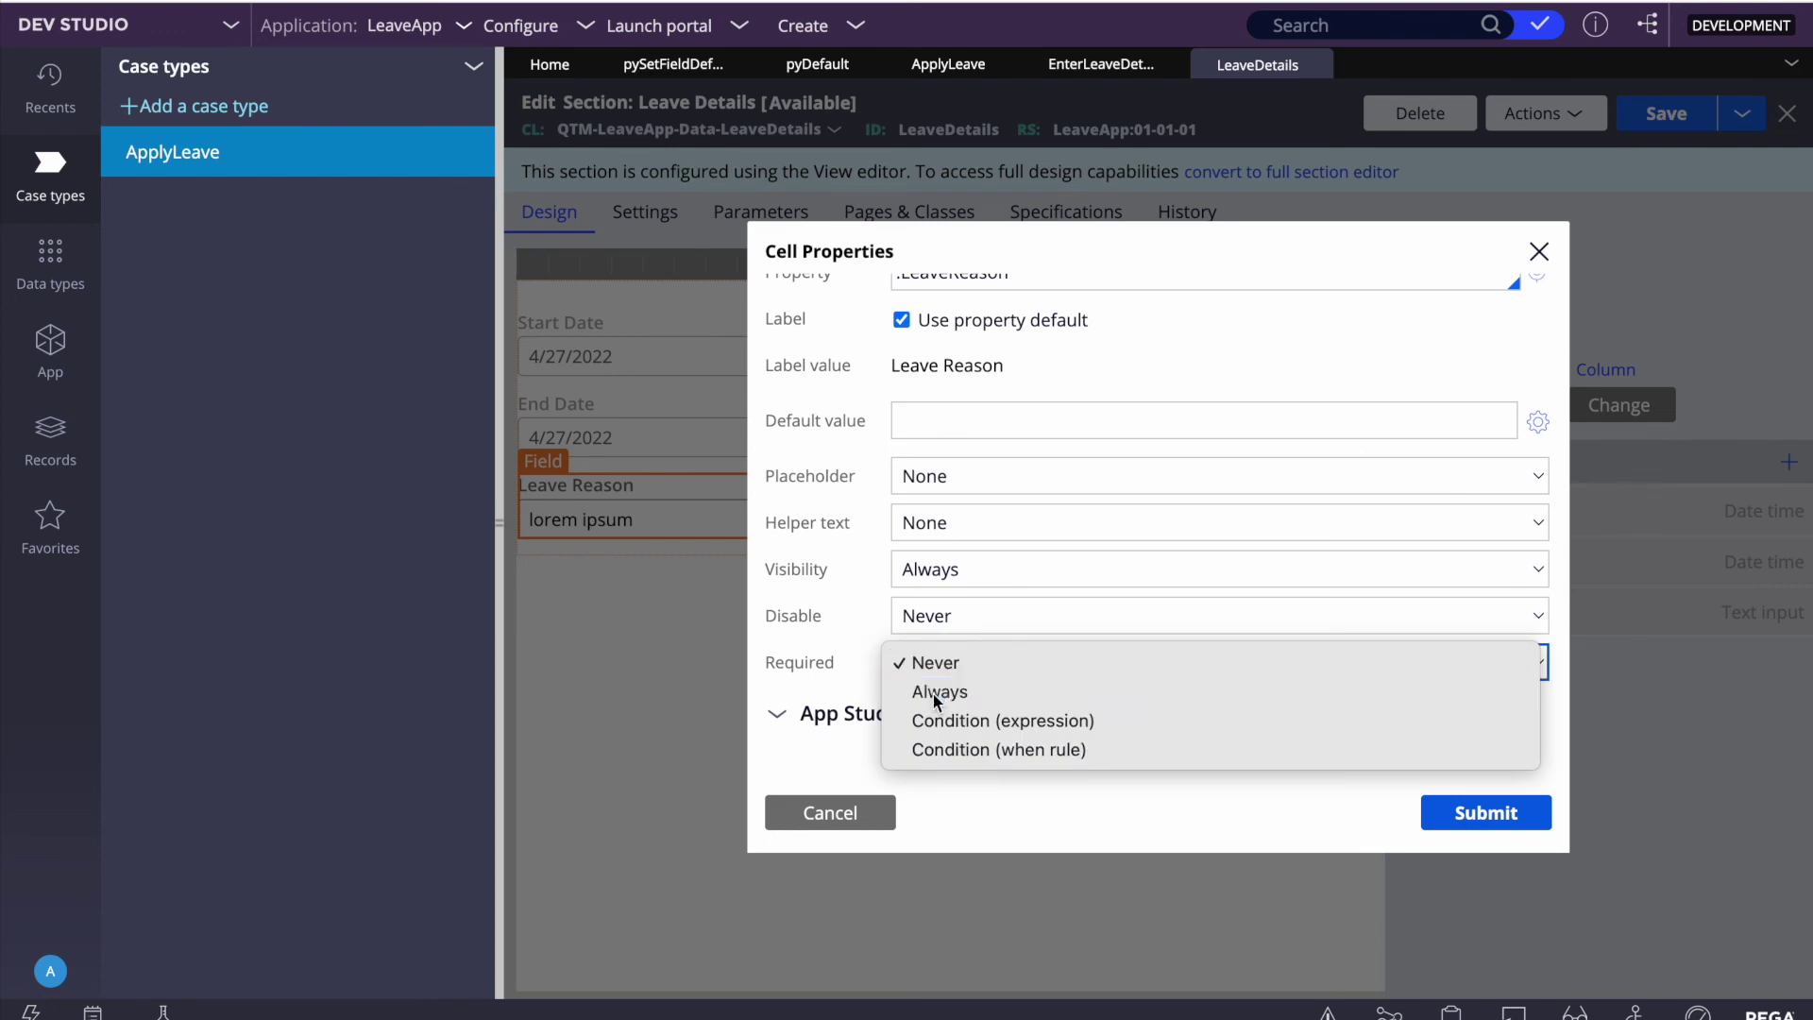
click(933, 695)
Step: Set Leave Reason's minimum and maximum characters to 500 and submit the cell properties
scroll(876, 576, up, 3)
click(935, 330)
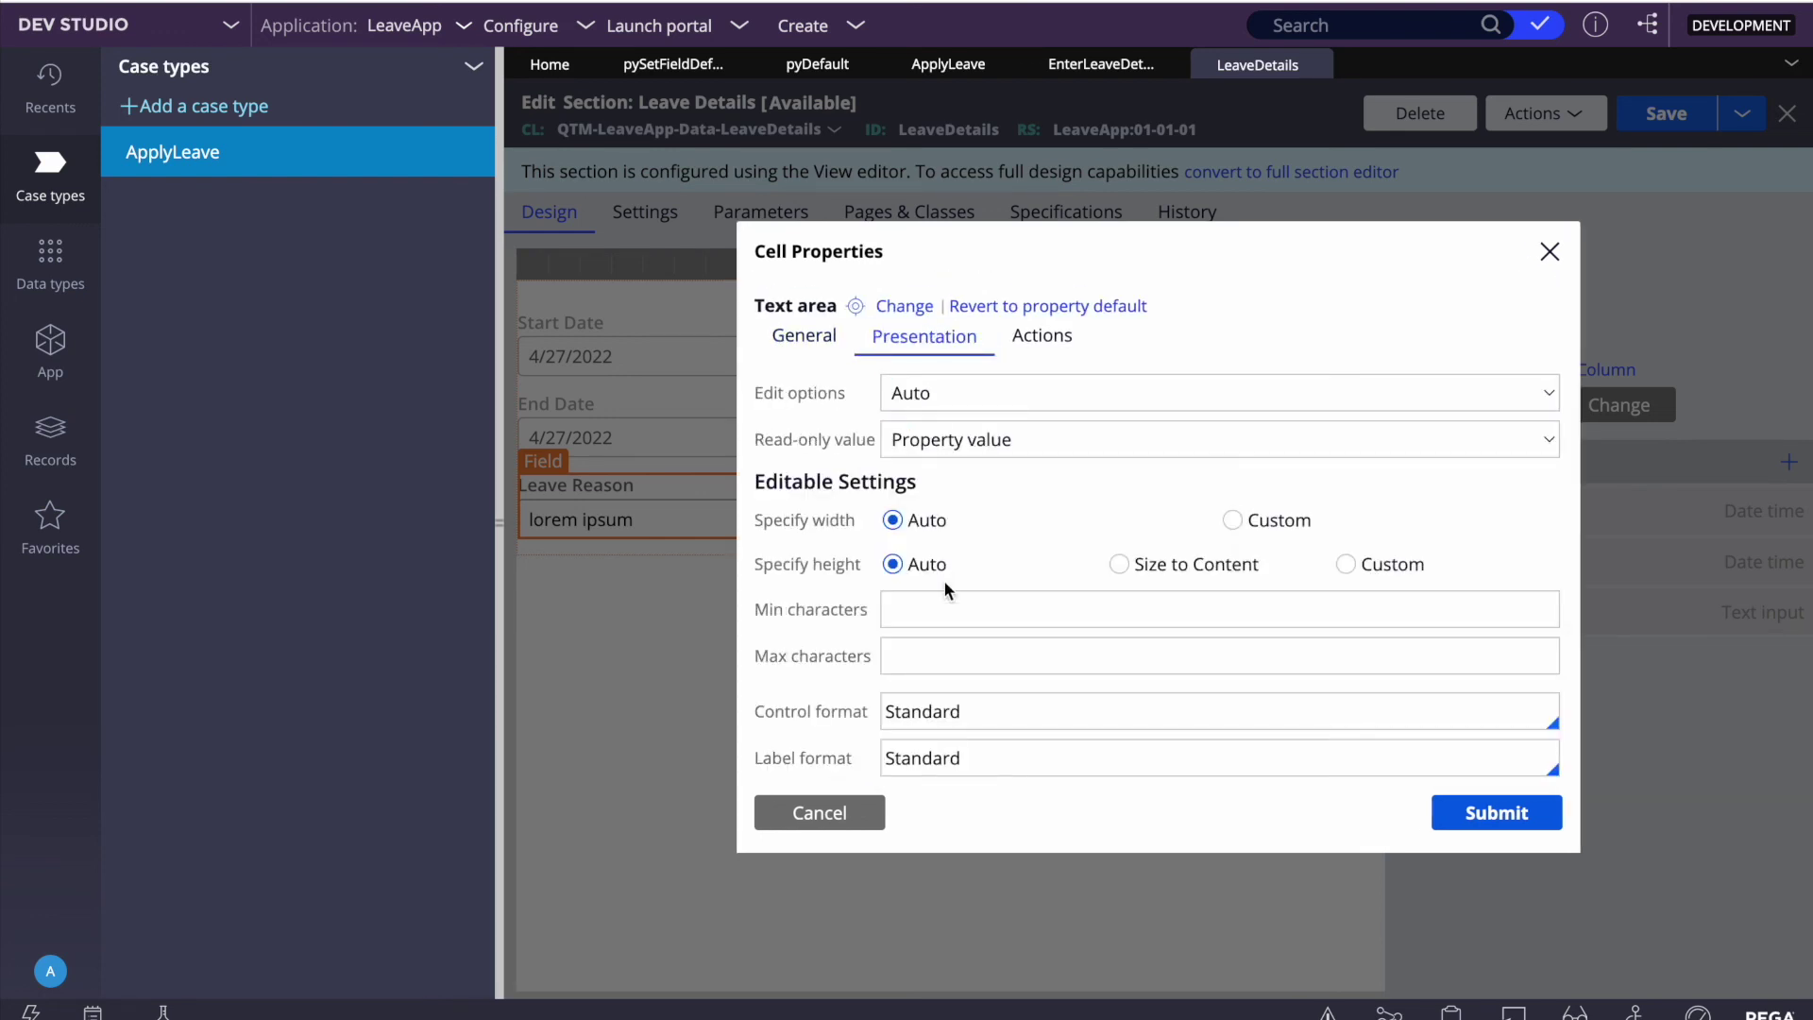
scroll(943, 580, down, 1)
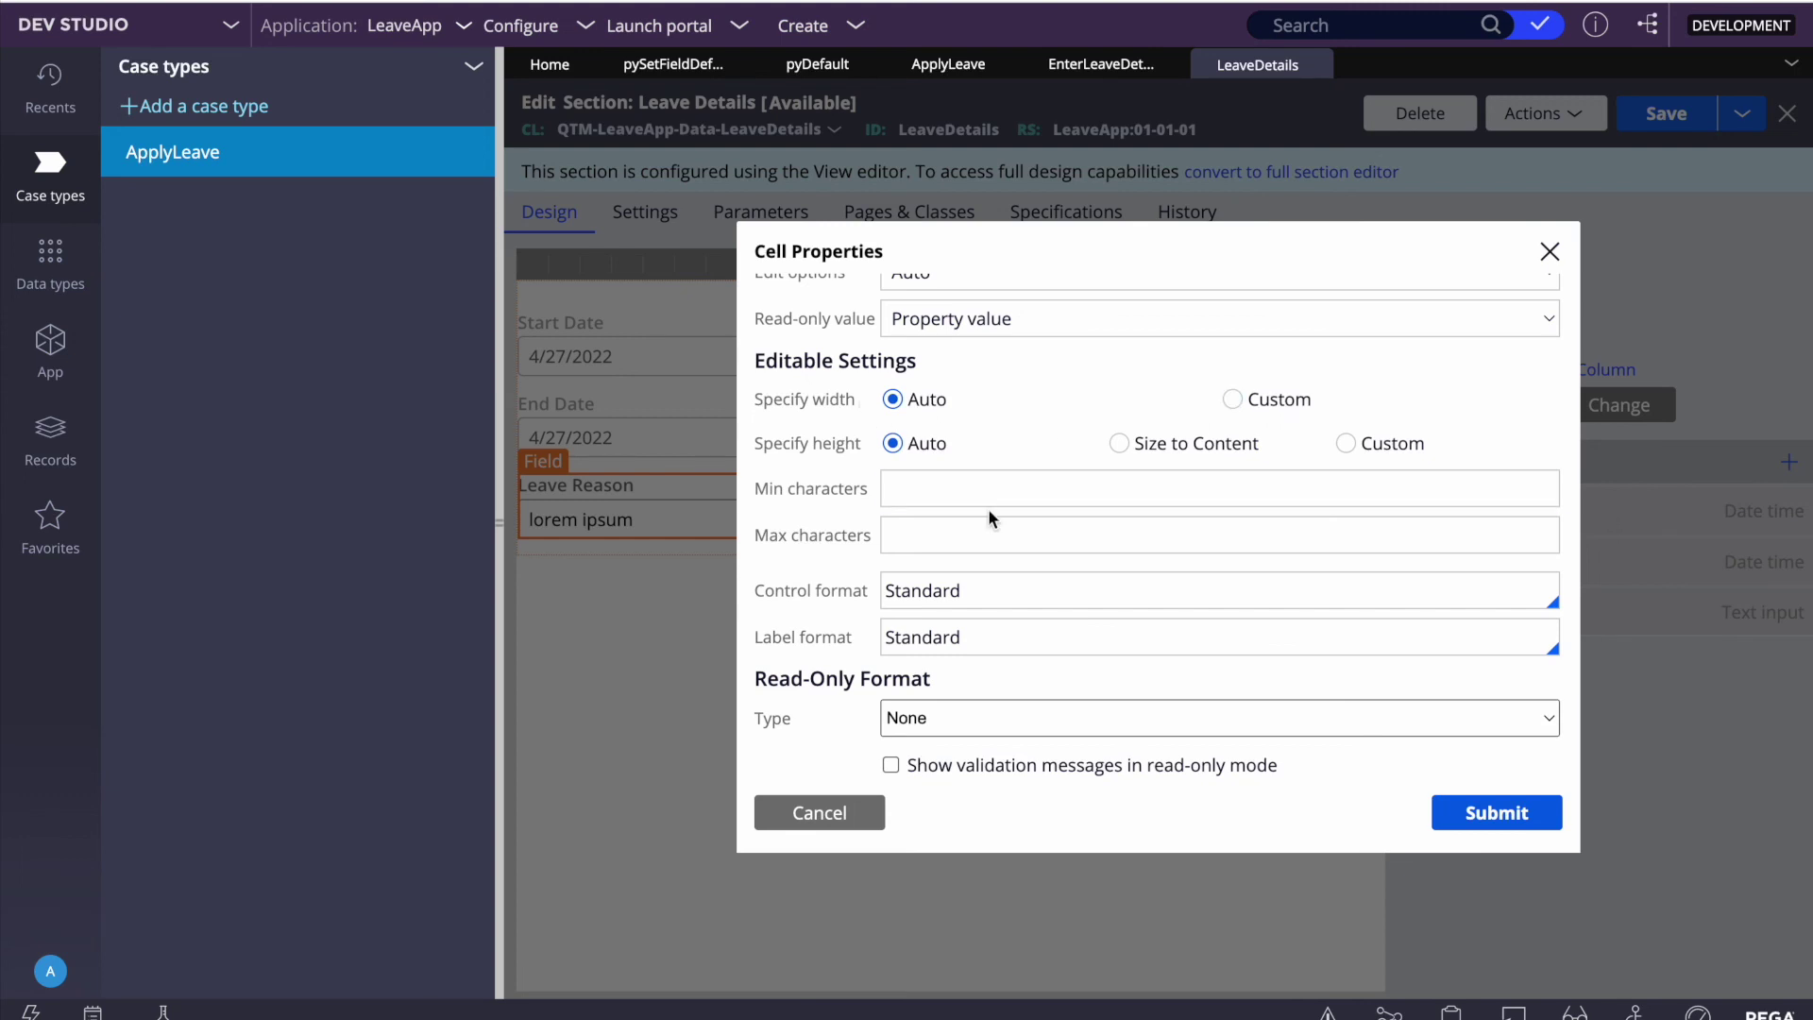
scroll(987, 518, down, 1)
click(949, 416)
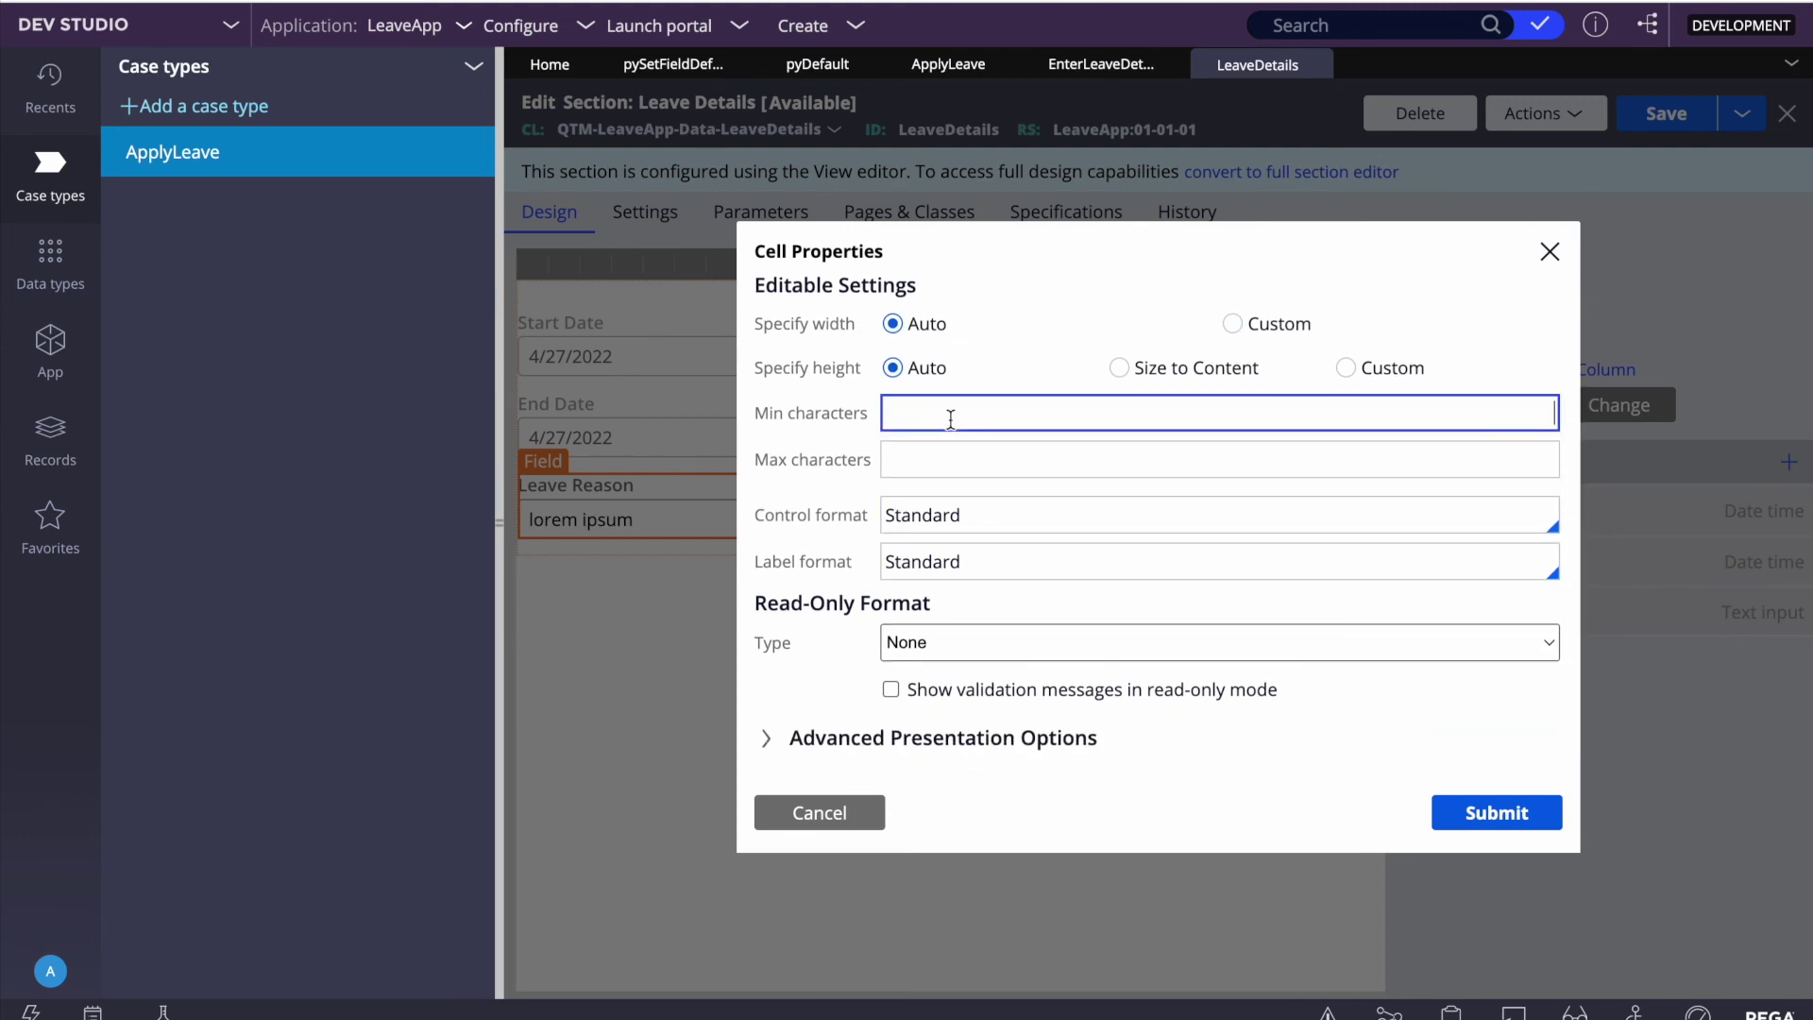
text(500)
key(Tab)
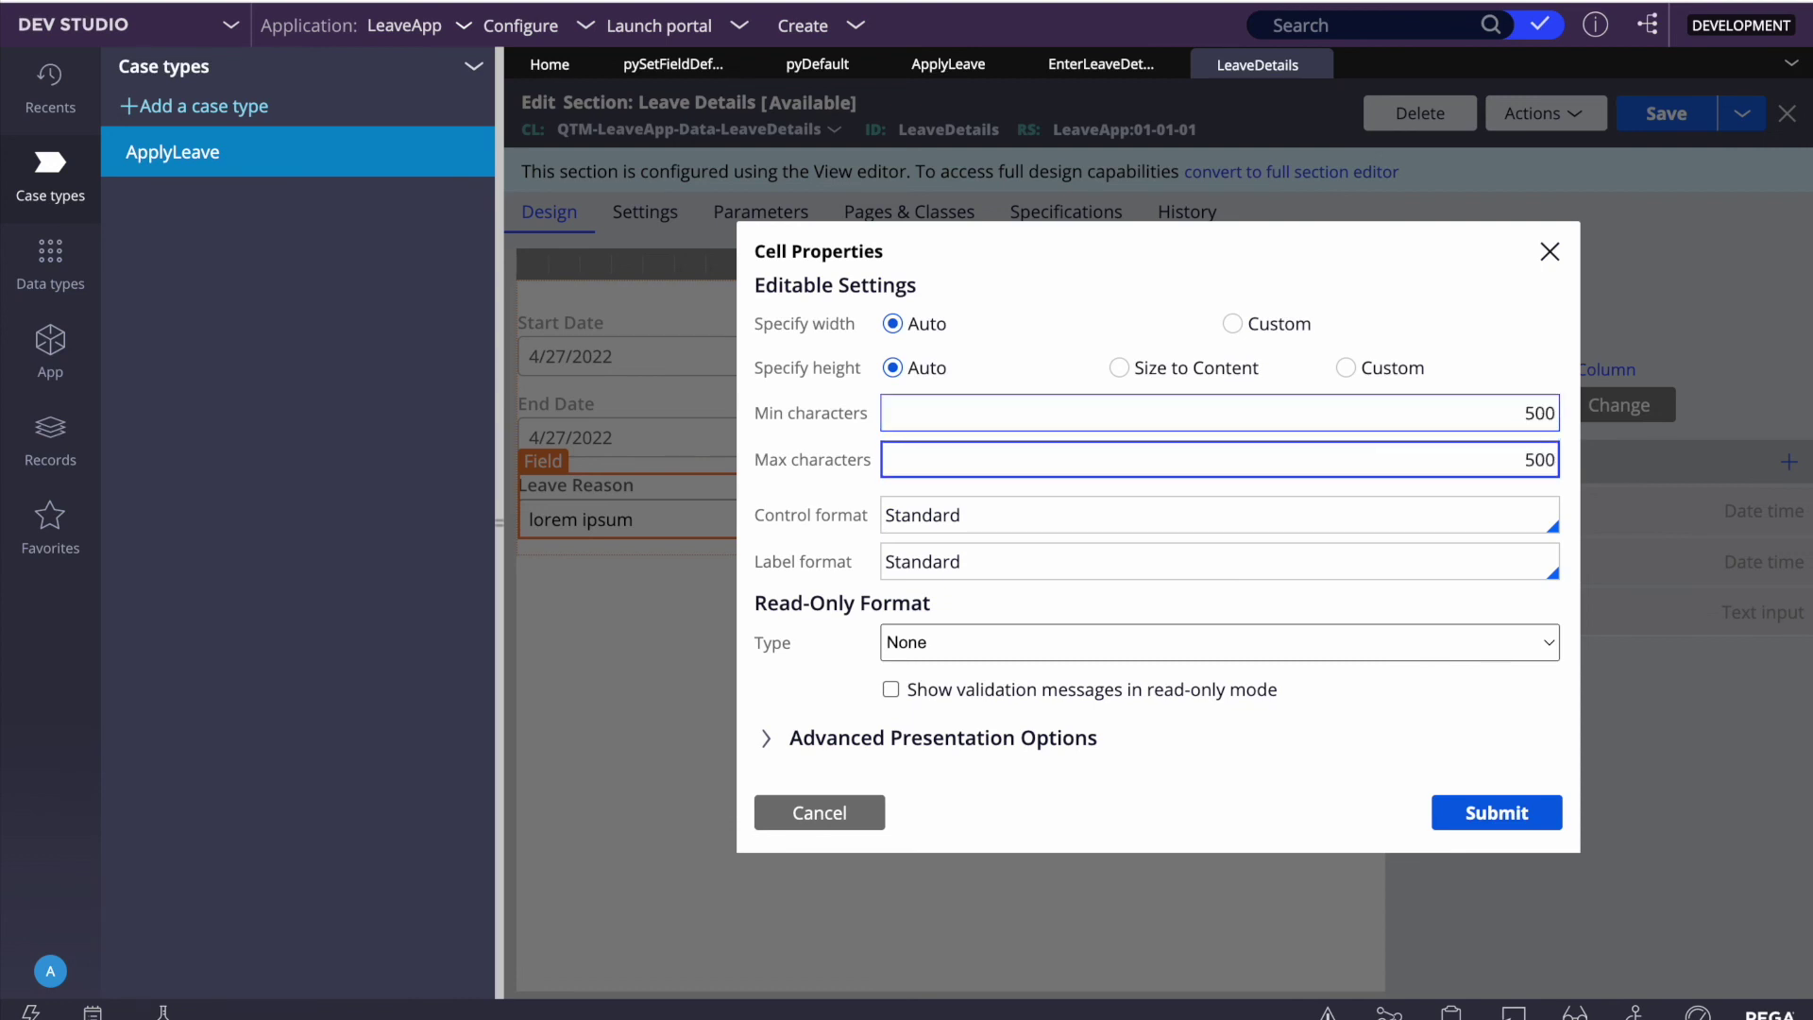
text(500)
scroll(898, 663, down, 1)
click(1476, 816)
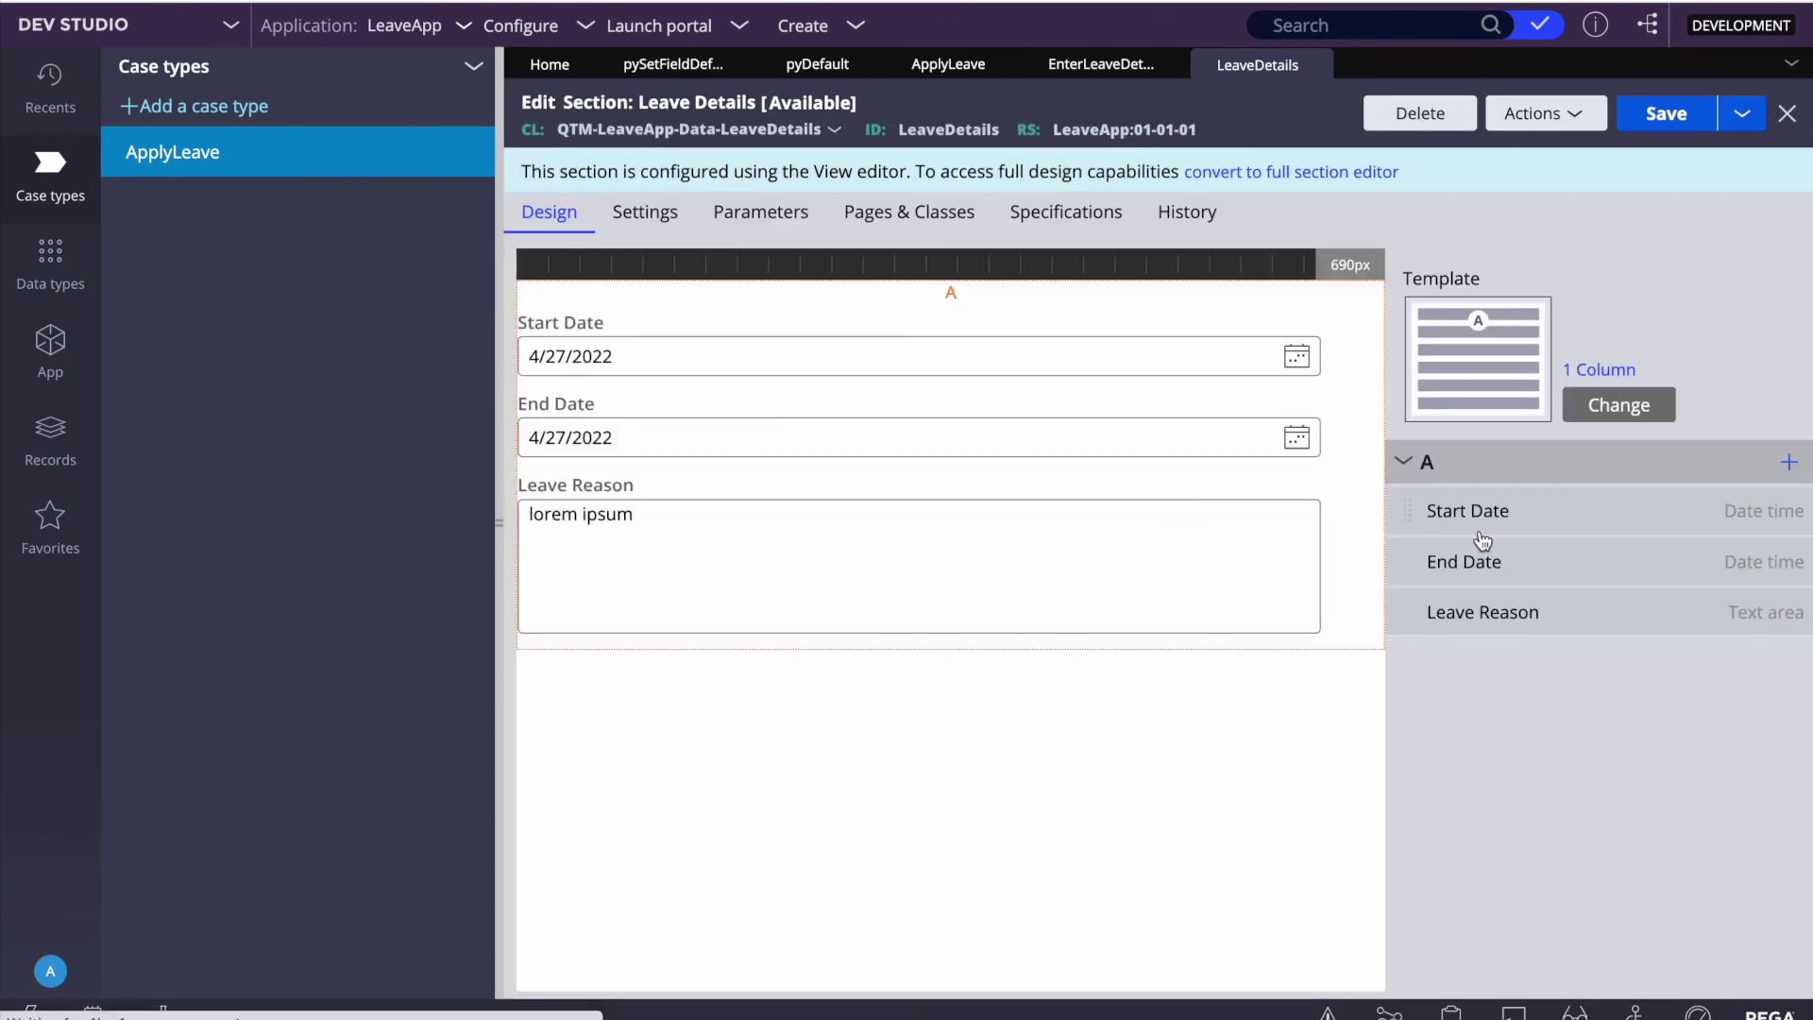
Step: Save the Leave Details section, reload the portal form, and type 'test ksdhfdlsfghlsfgsl' into Leave Reason
click(1664, 113)
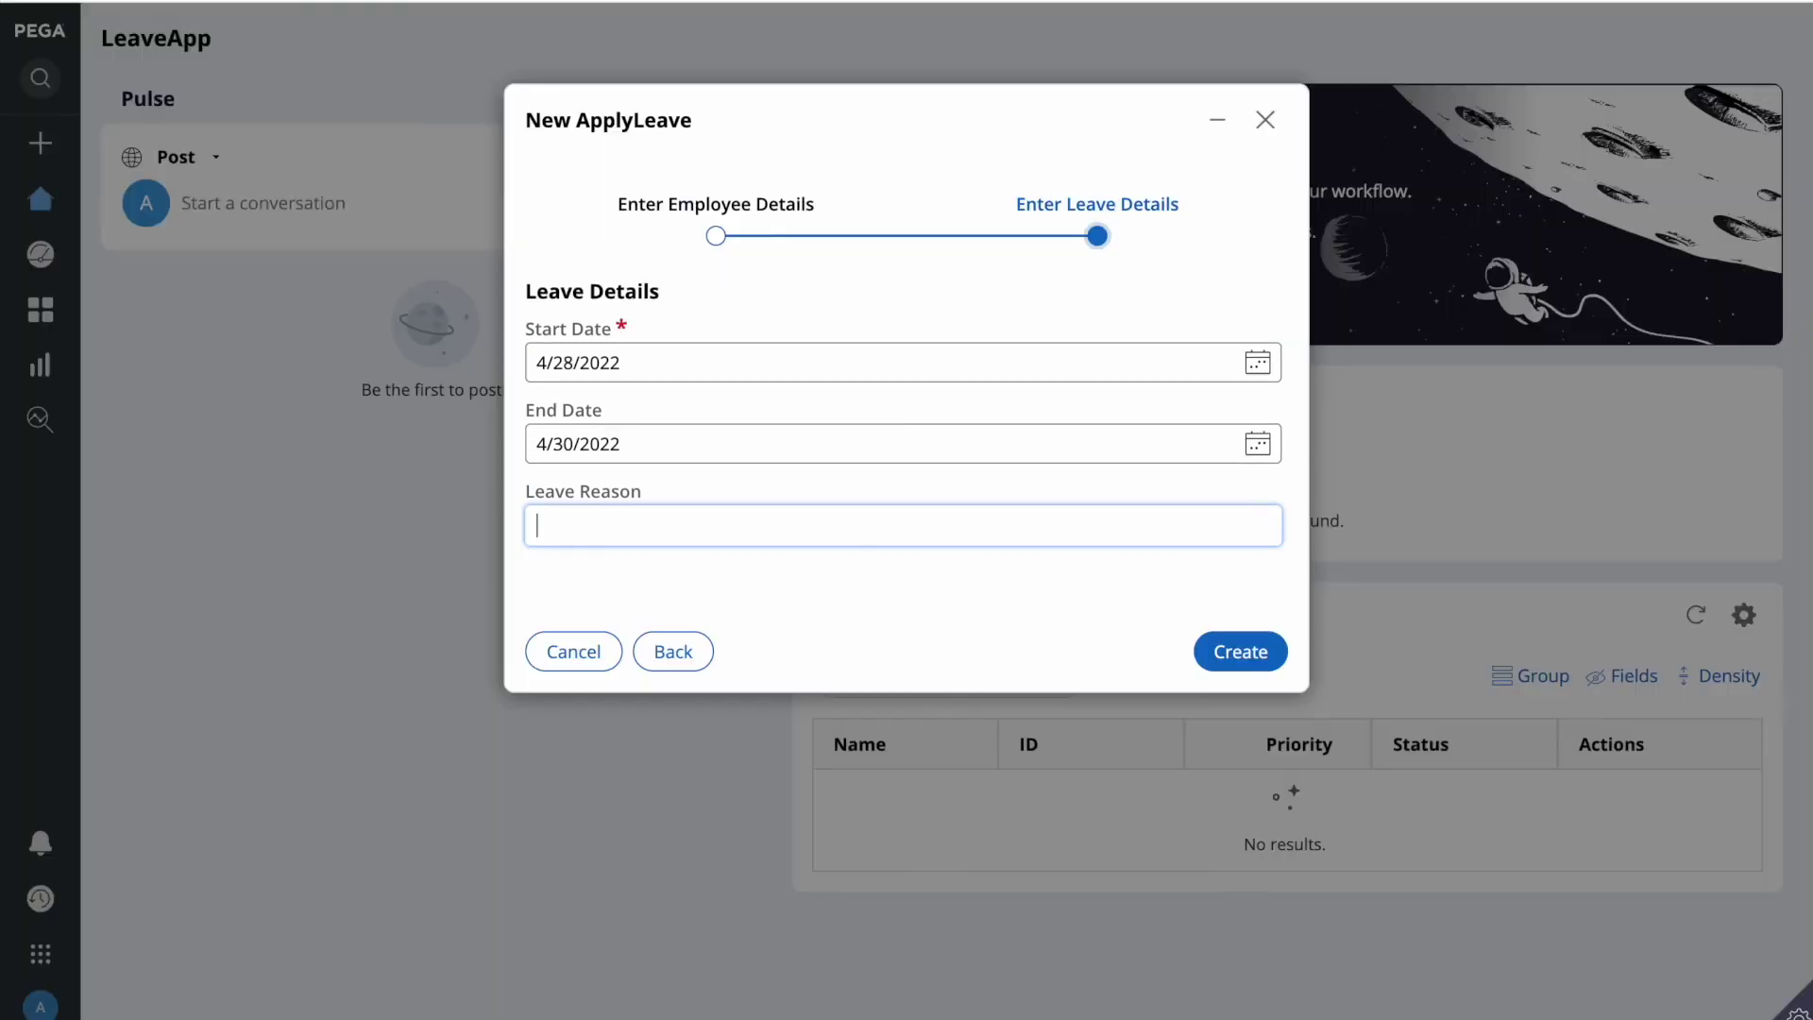
click(670, 651)
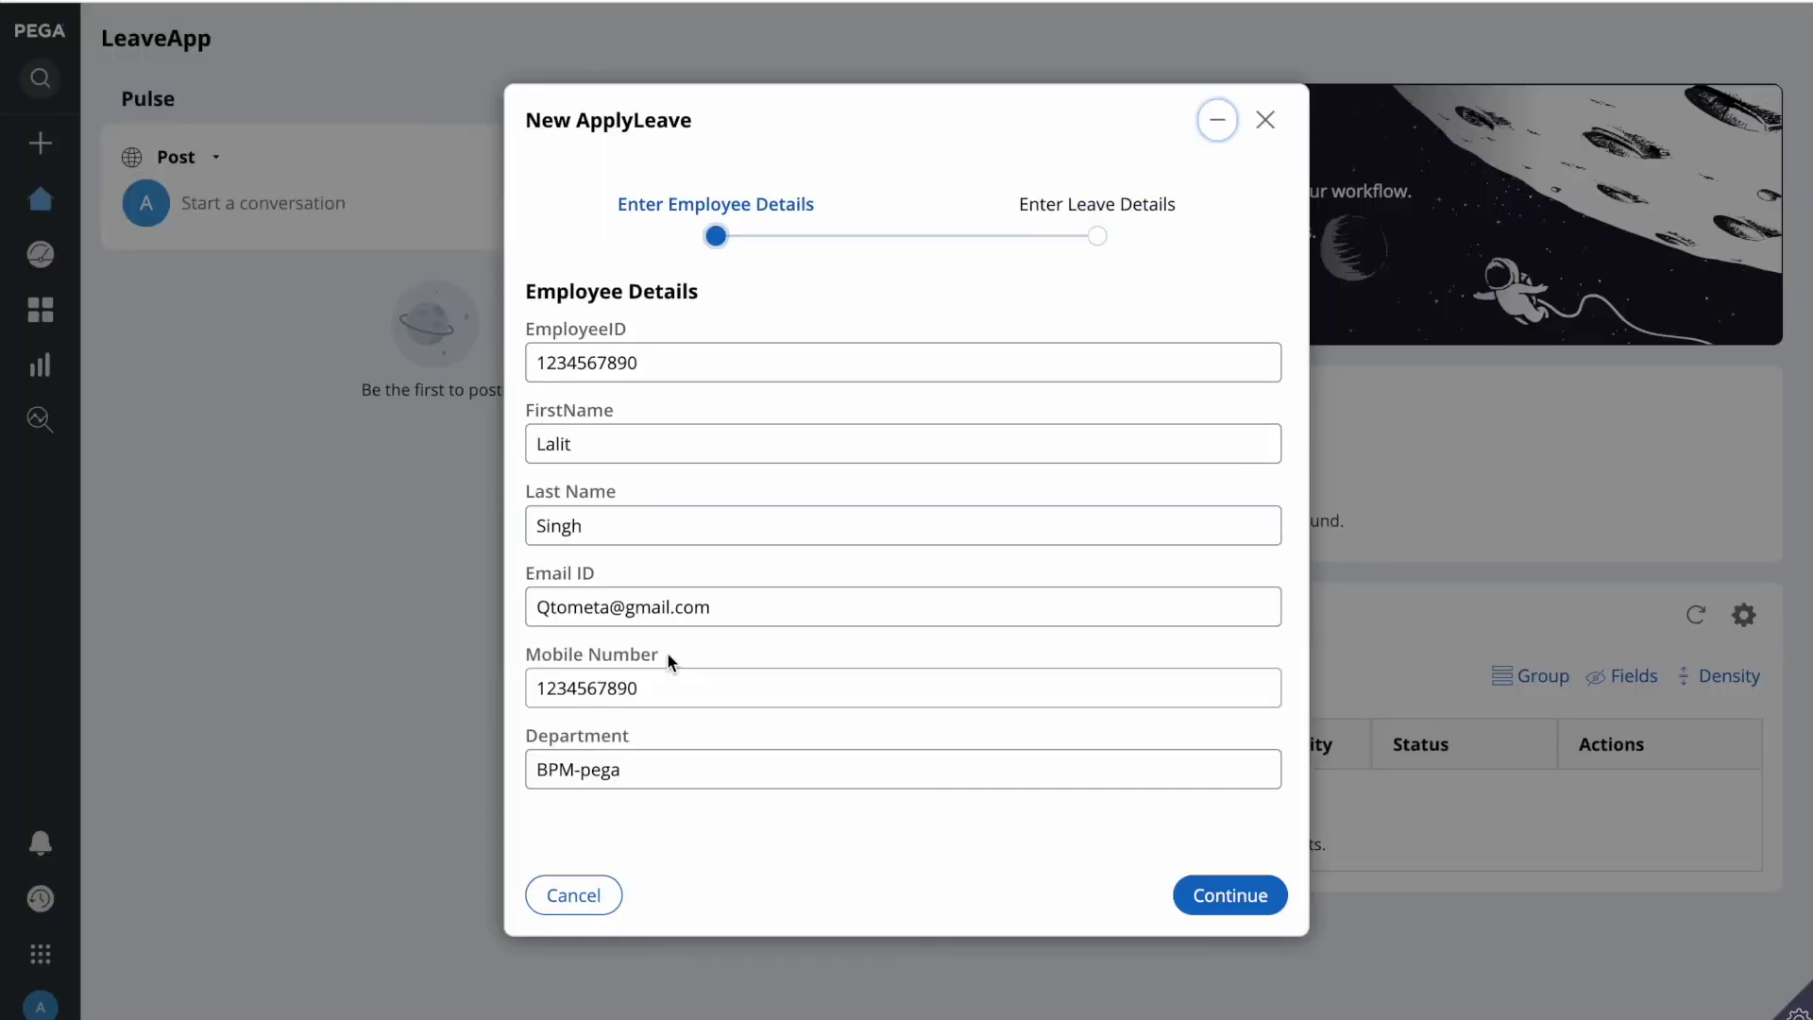
click(1228, 894)
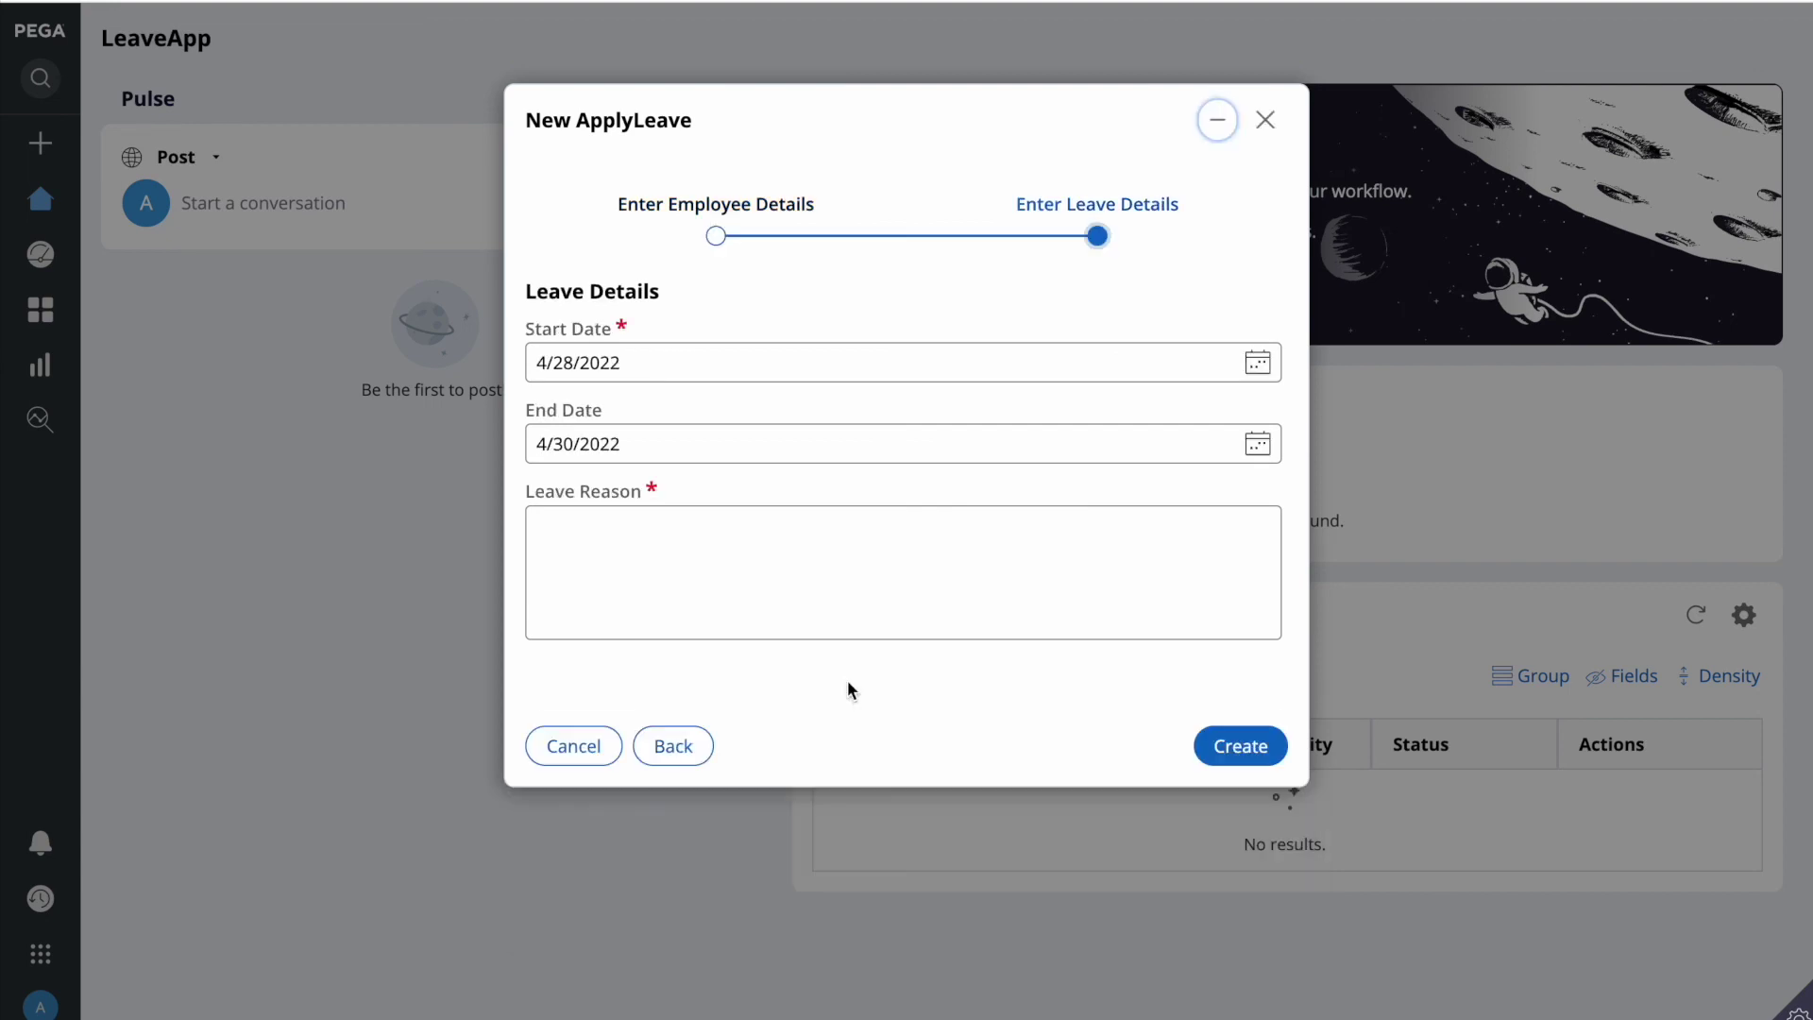
click(674, 581)
text(test ksdhfdlsfghlsfgsl)
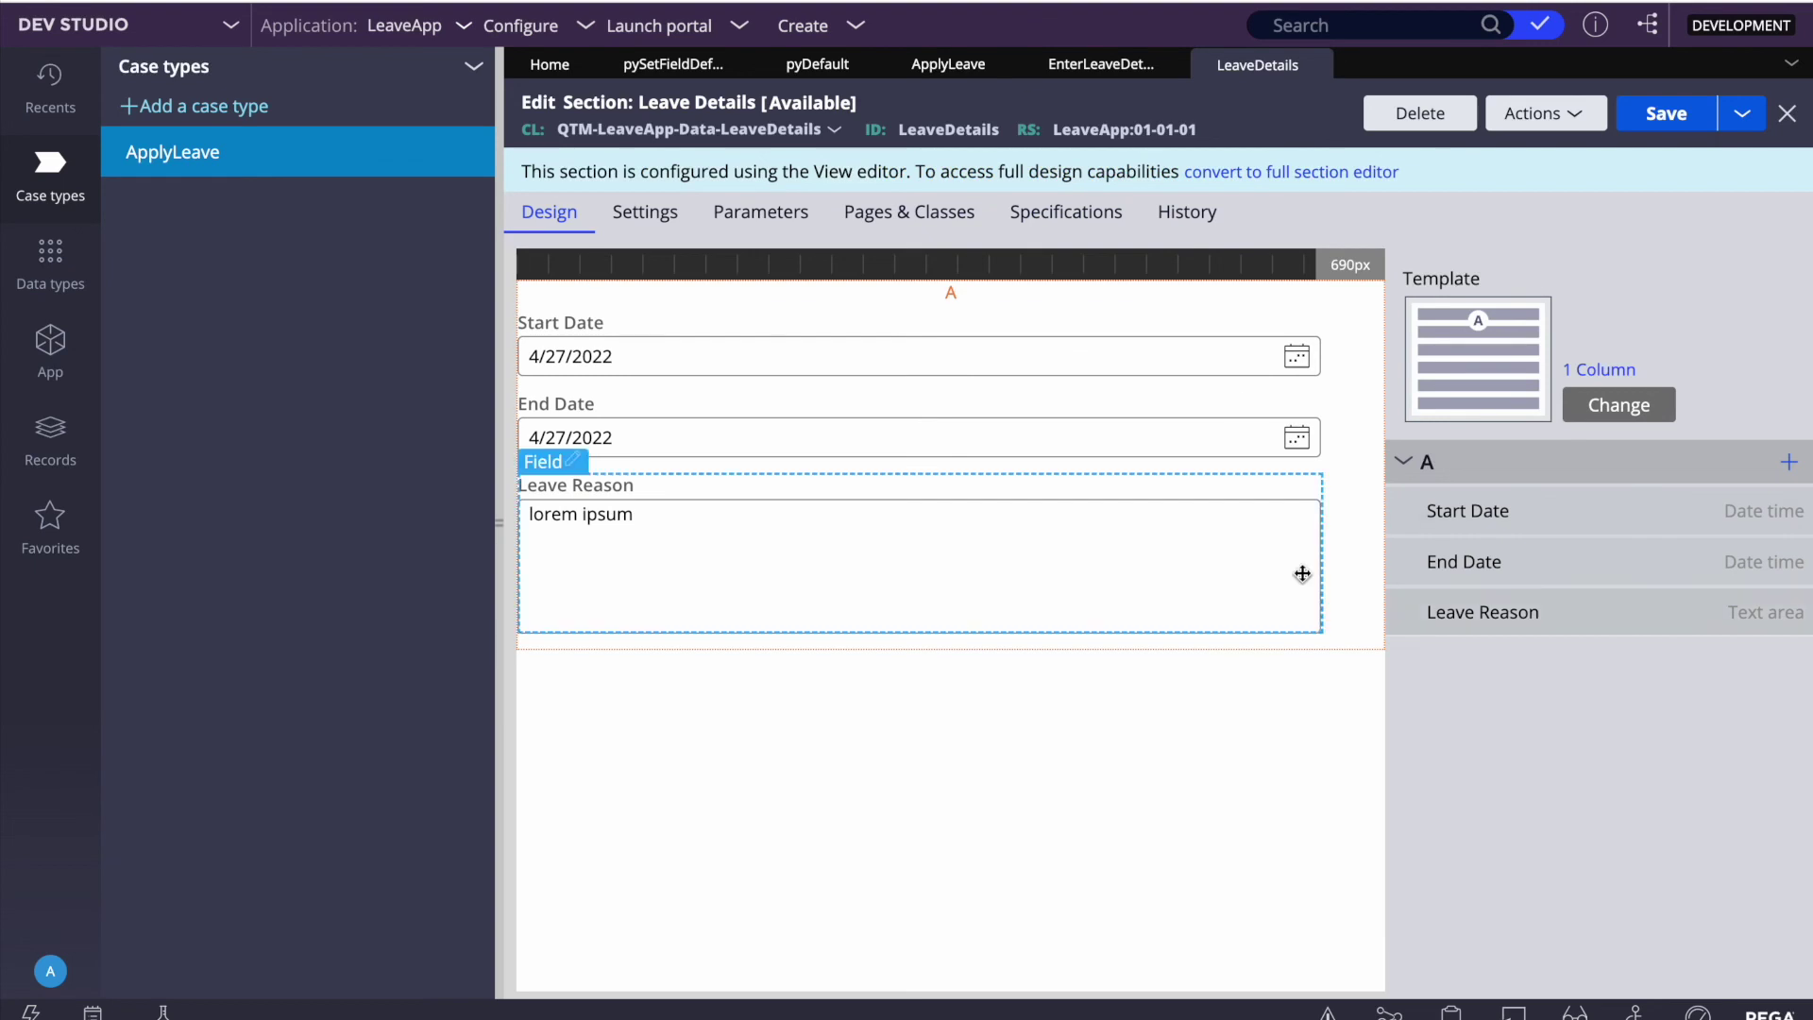
Step: Set Display character counter to True on the Leave Reason field and save the Leave Details section
double_click(1153, 572)
click(935, 335)
scroll(1006, 592, down, 1)
scroll(1006, 592, down, 3)
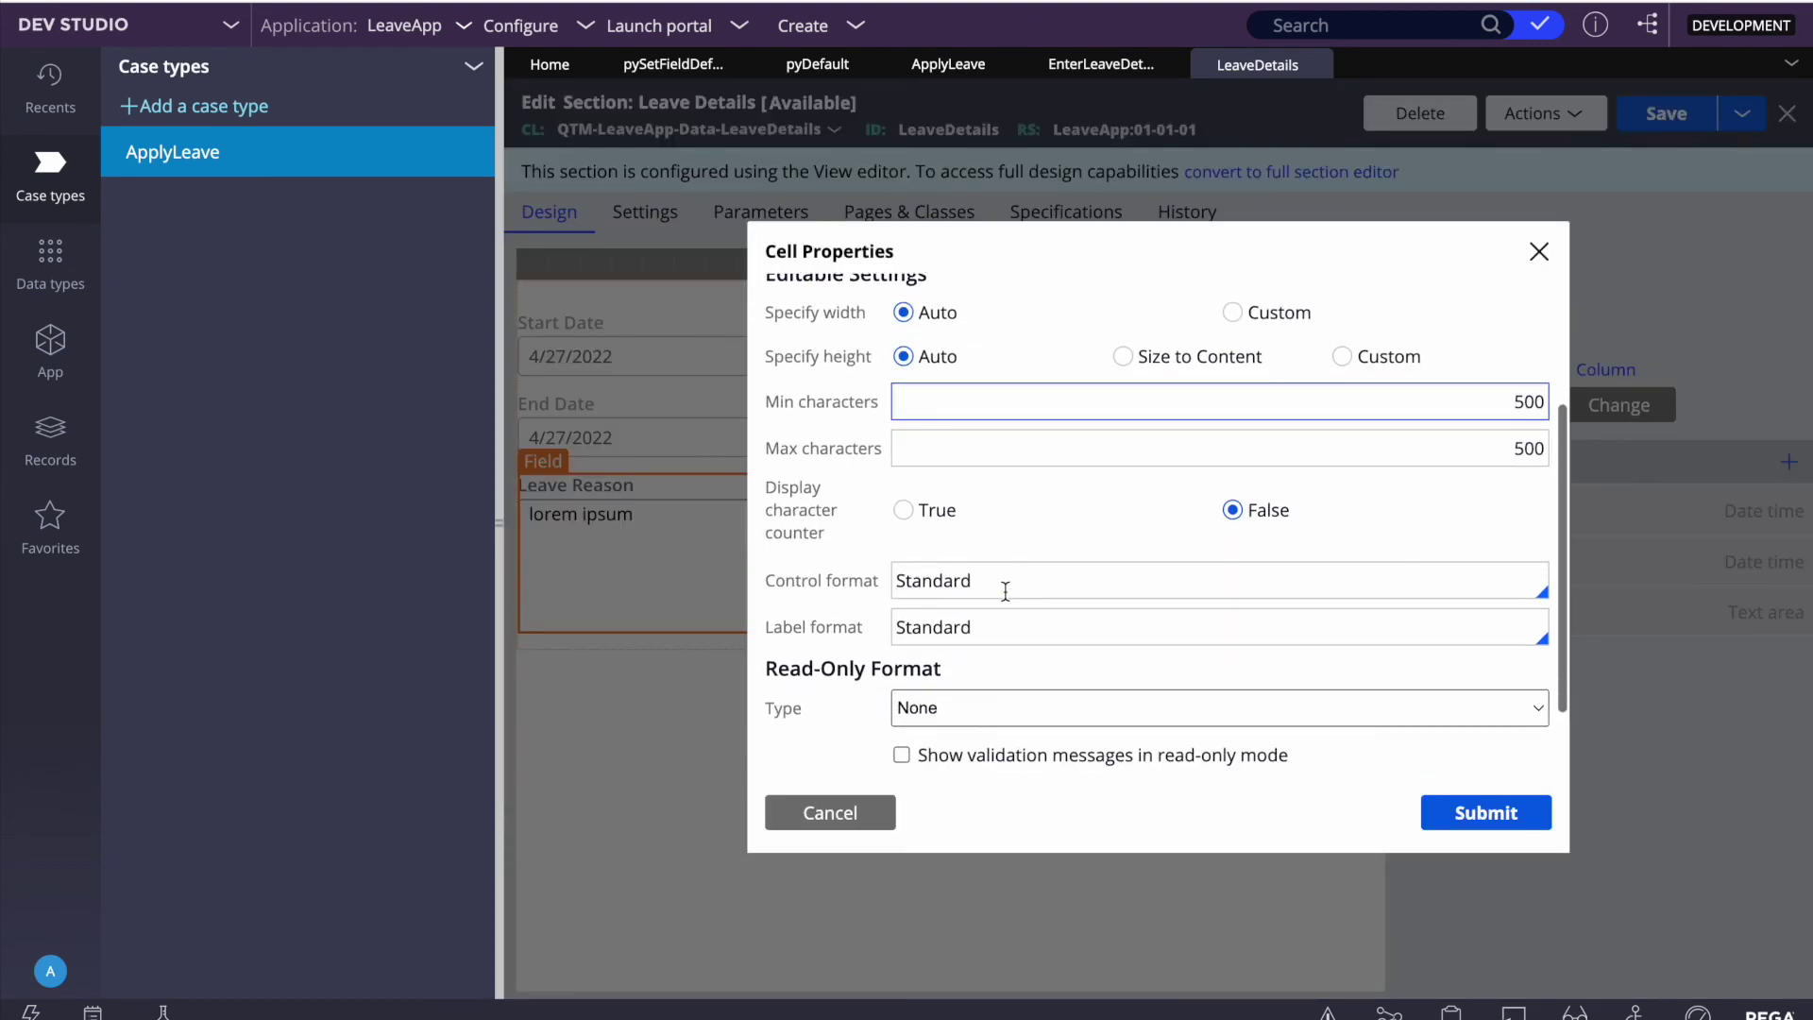
click(903, 508)
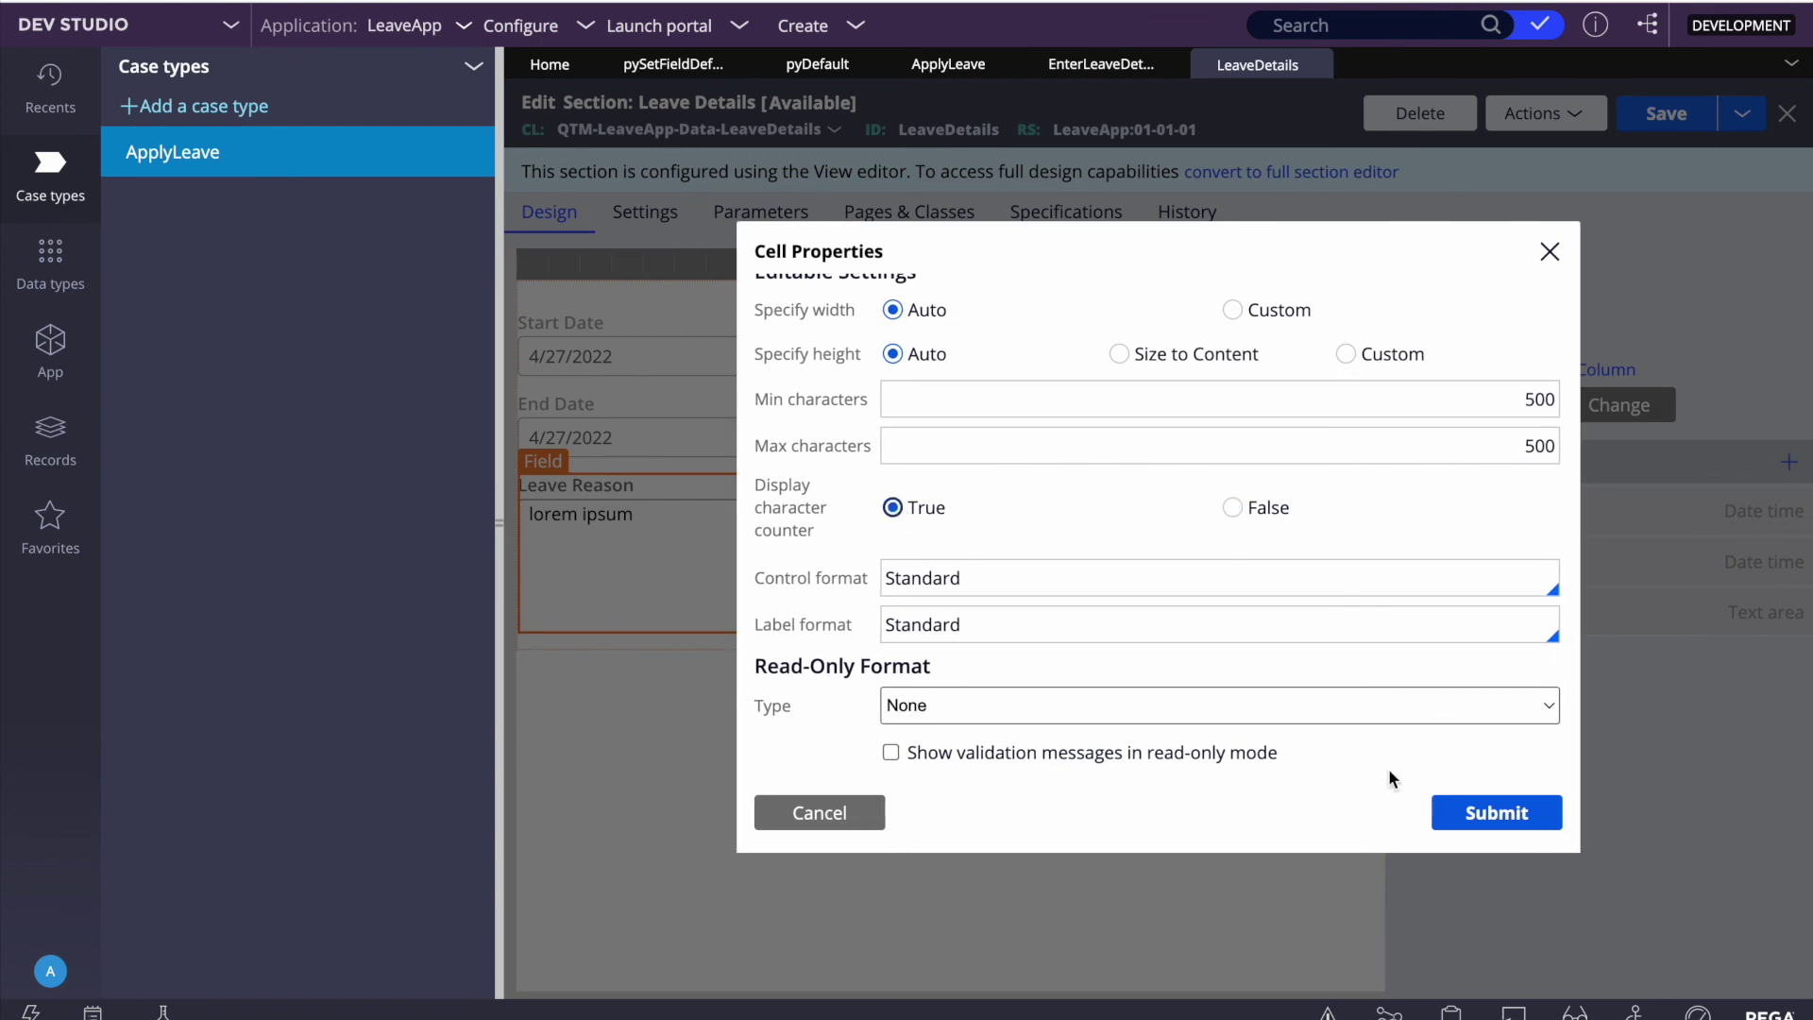
click(1527, 820)
click(1663, 113)
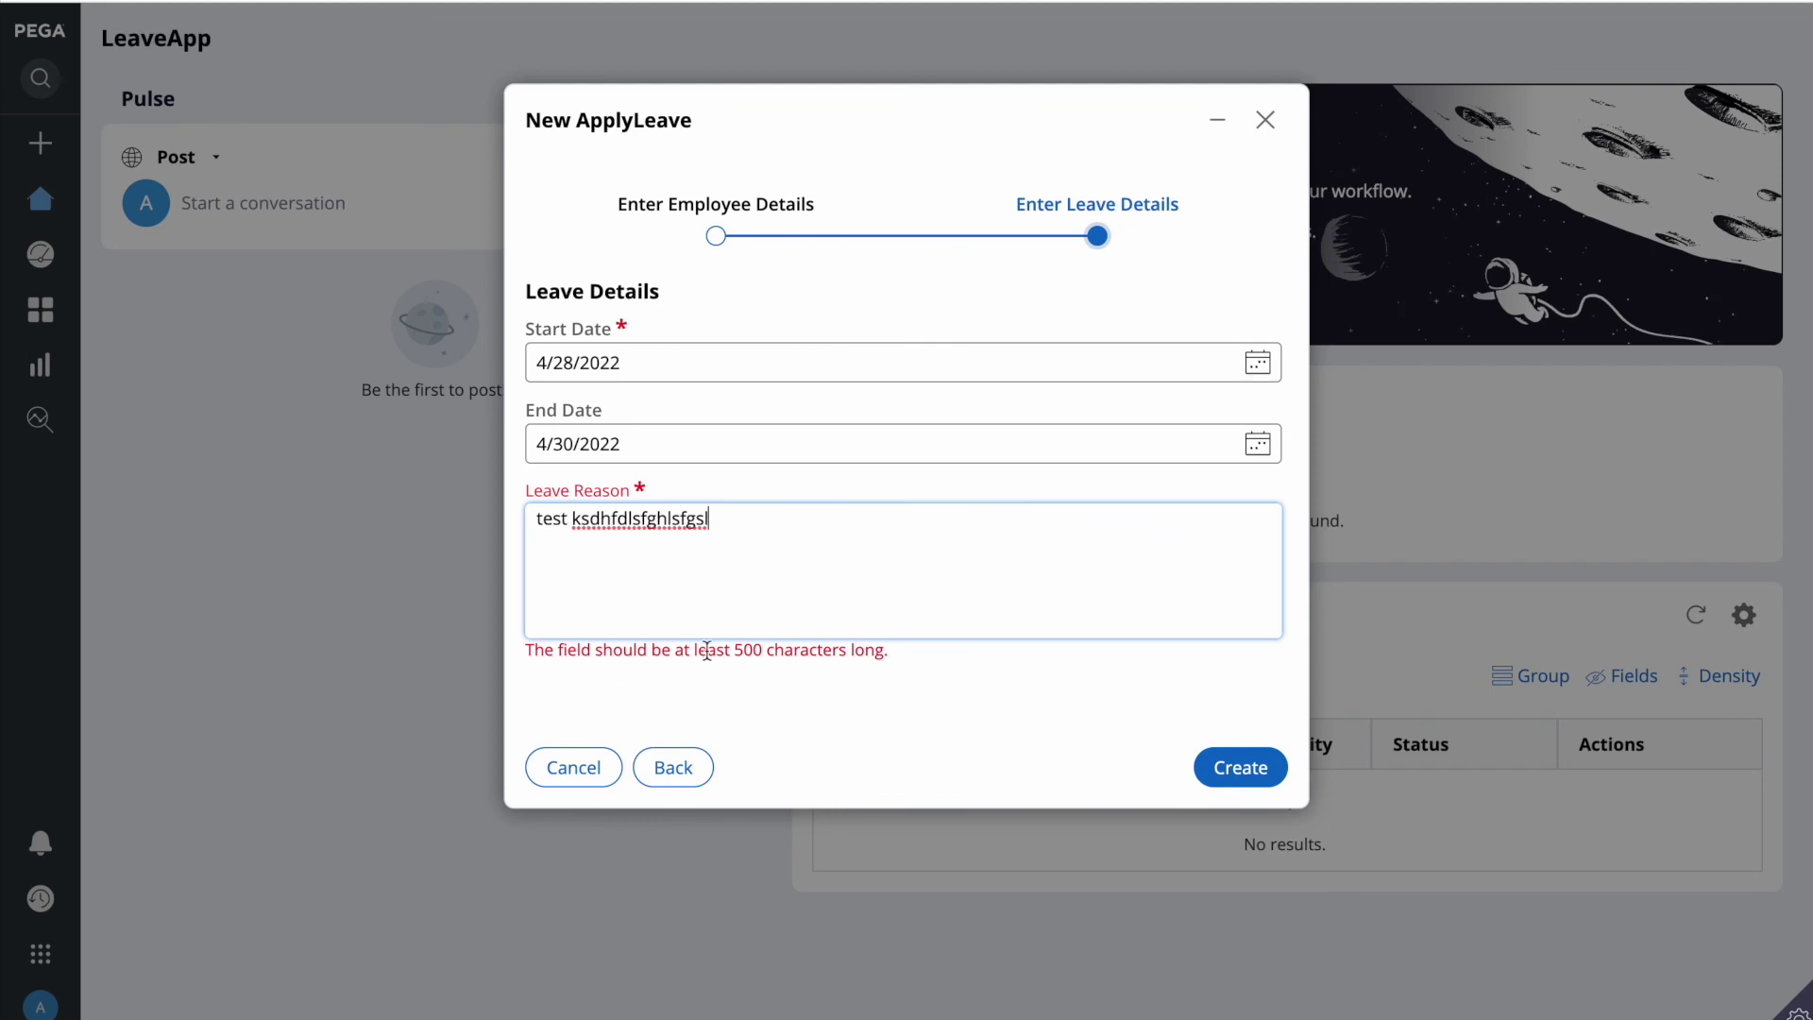
Step: Reload the portal's leave details step and add text to Leave Reason, showing a live Remaining counter
click(664, 773)
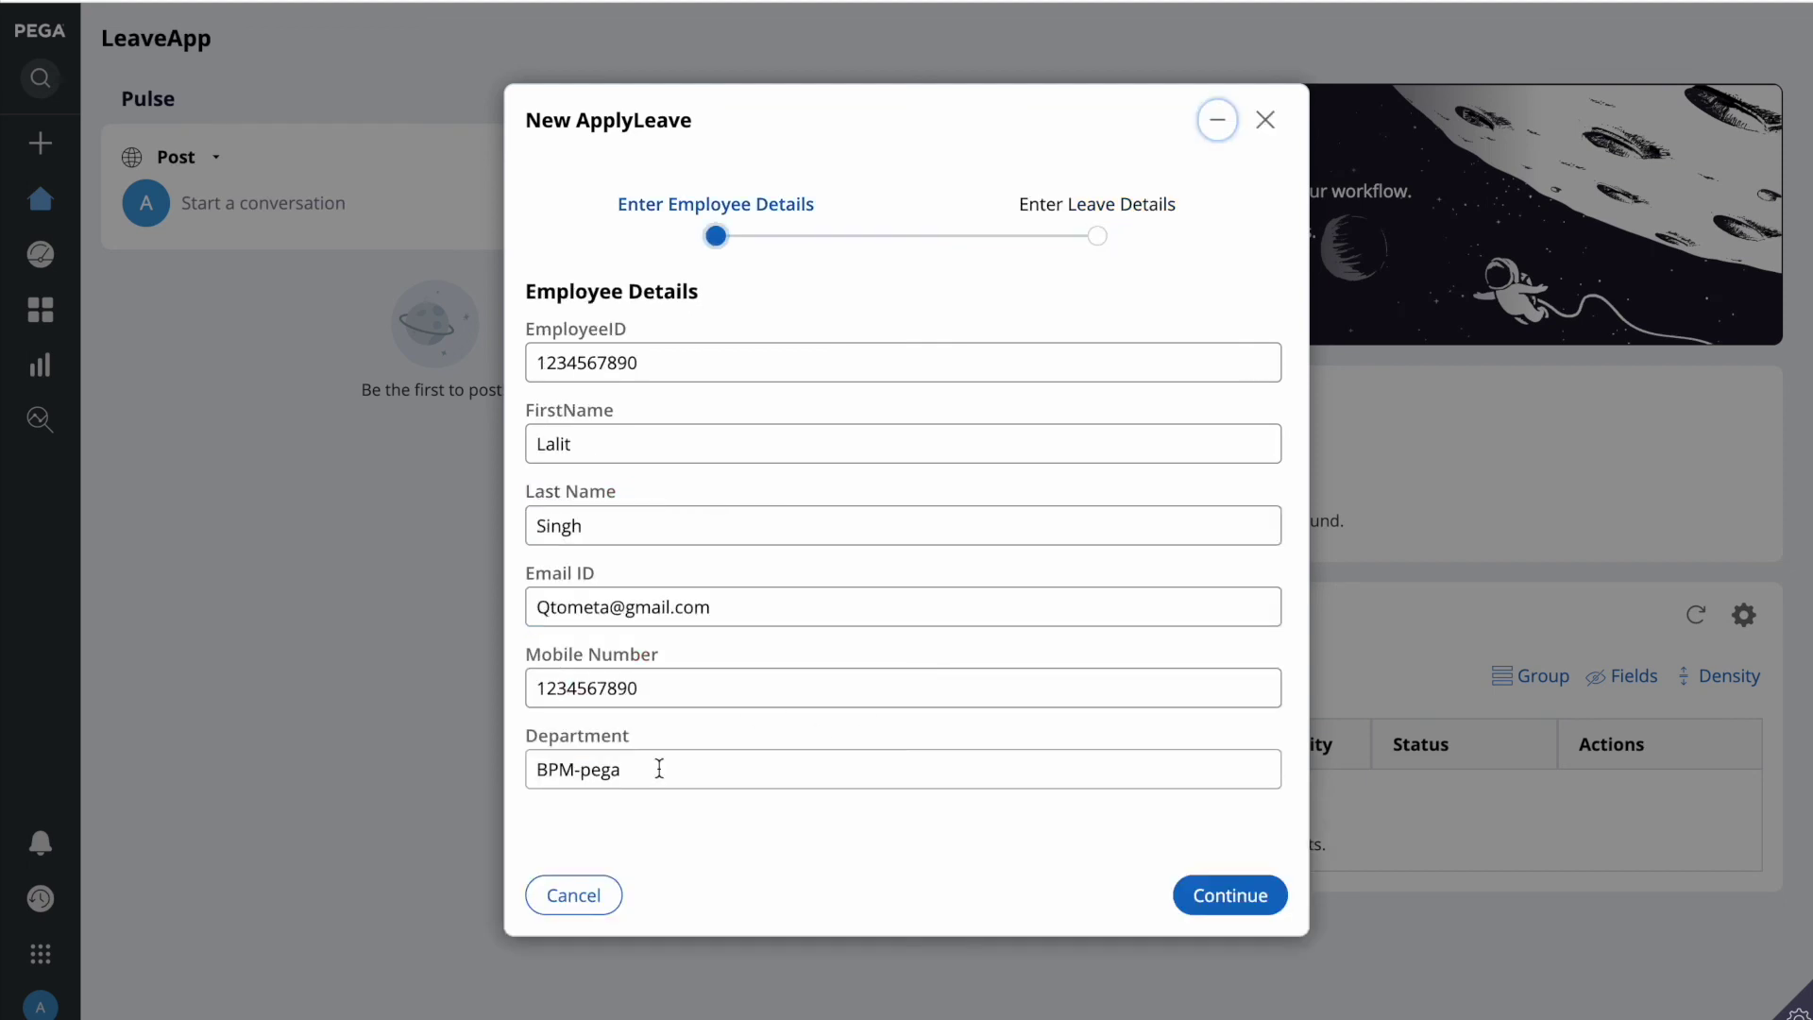
click(1245, 893)
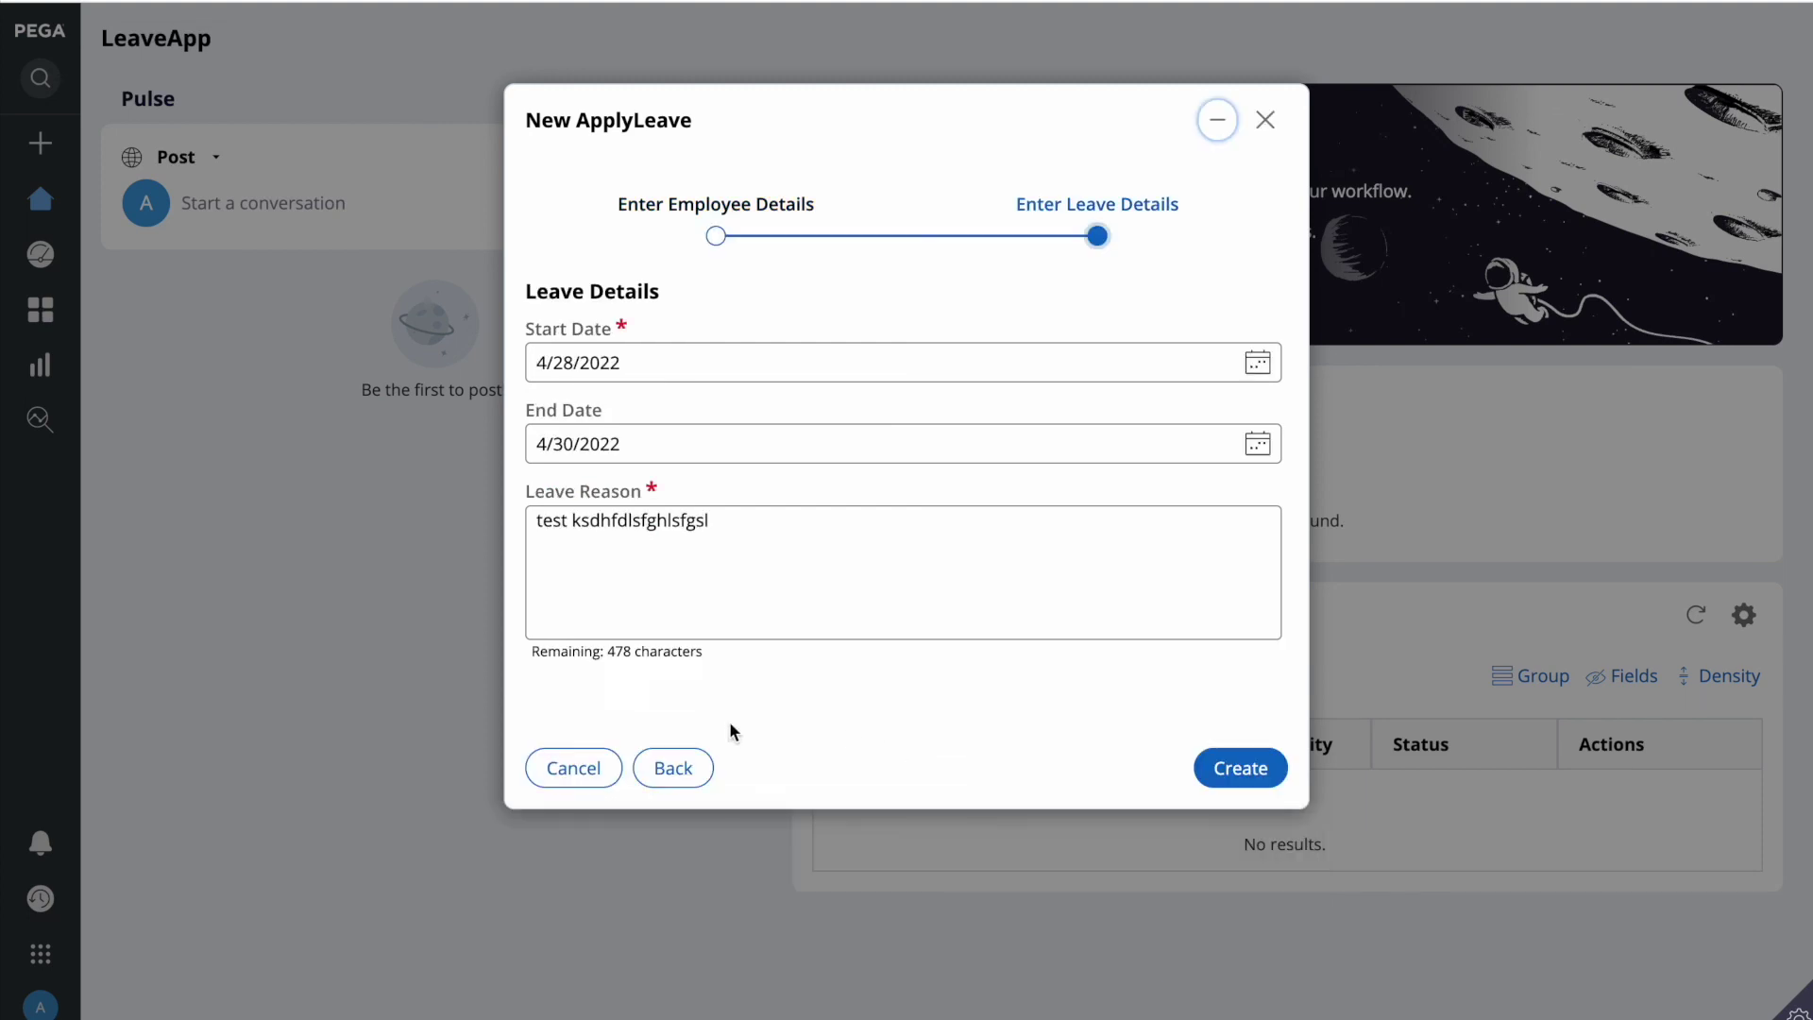
key(Return)
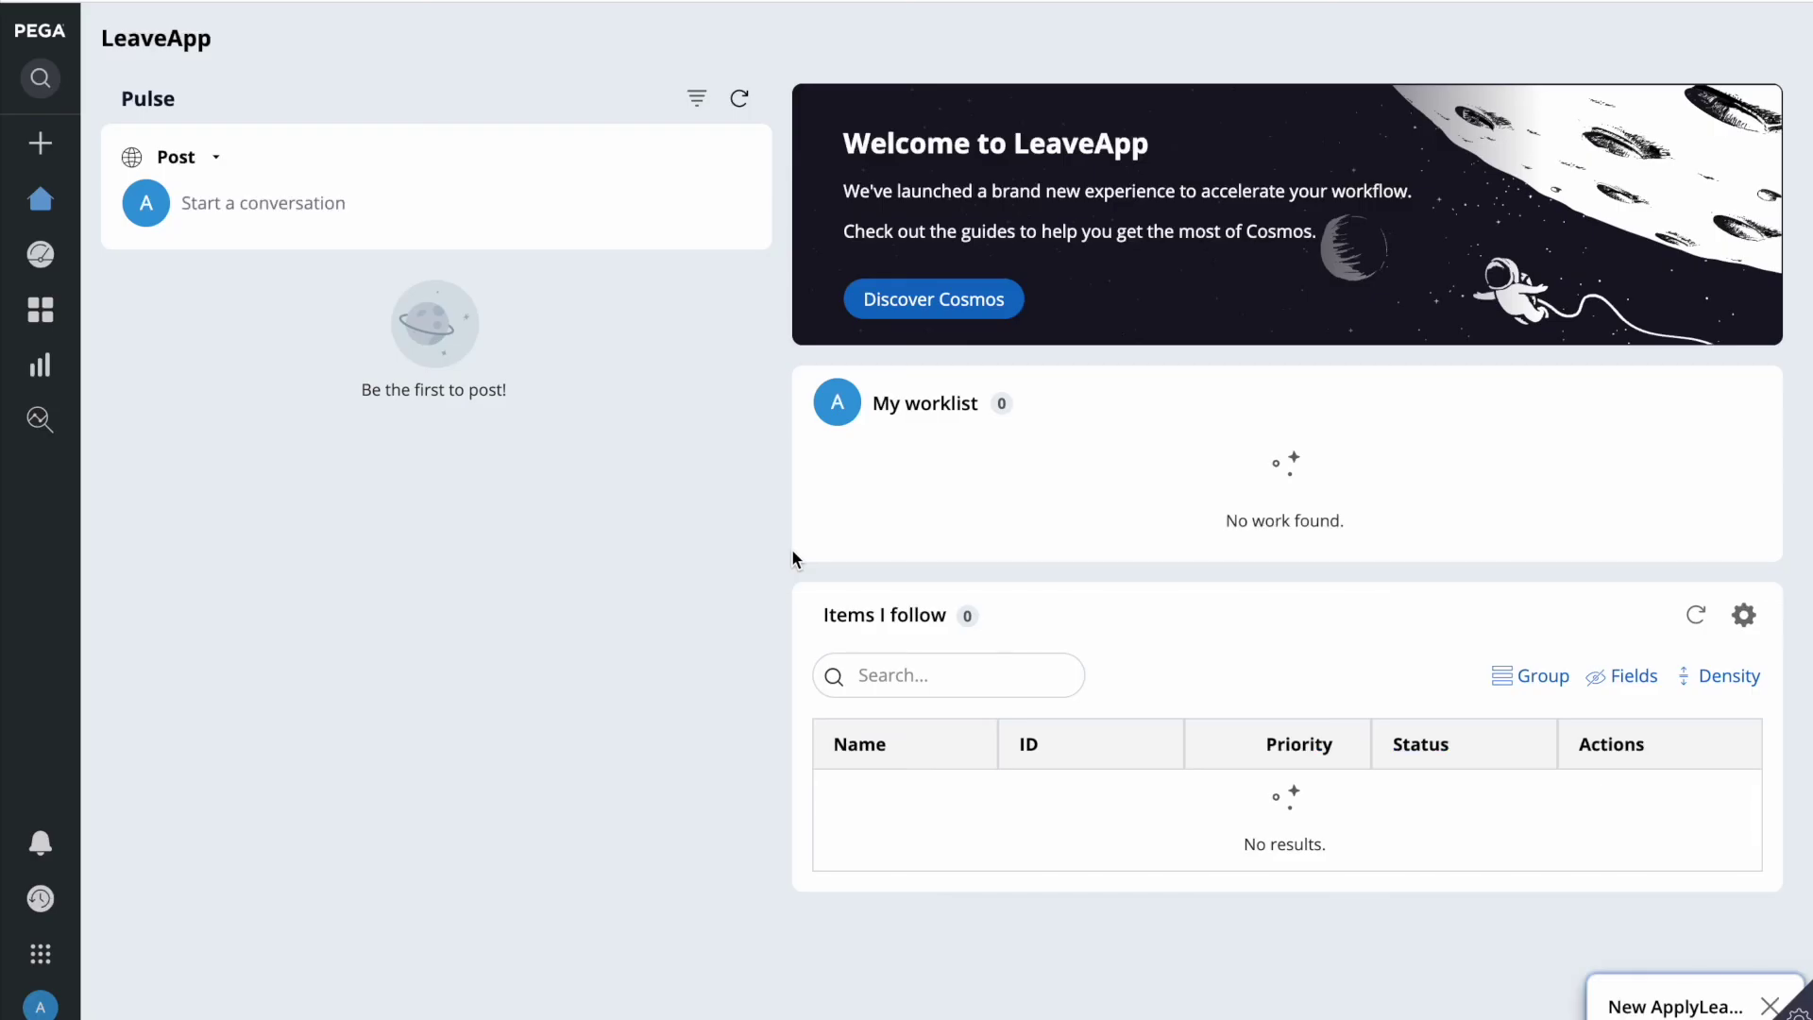
click(1638, 1006)
click(733, 542)
text(kjsdfgkshgjfgskfdhj)
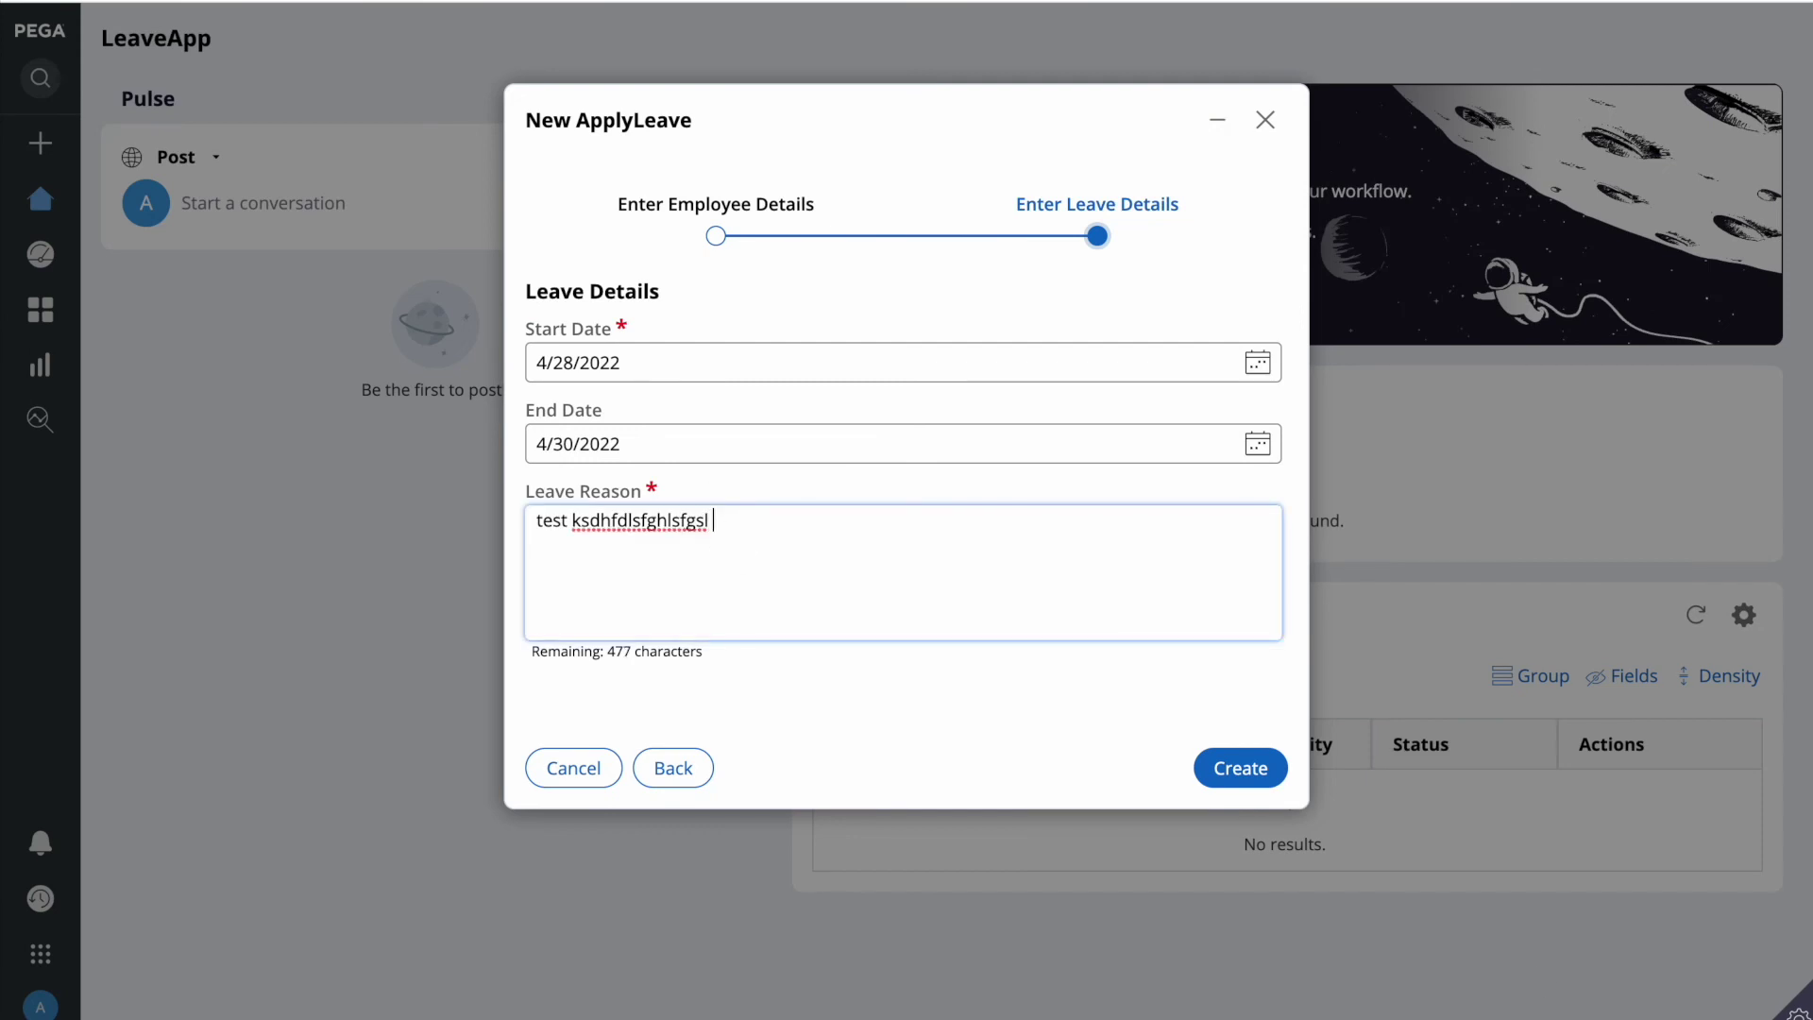
text(dsgfkdsjhgfsjkhdfskjh)
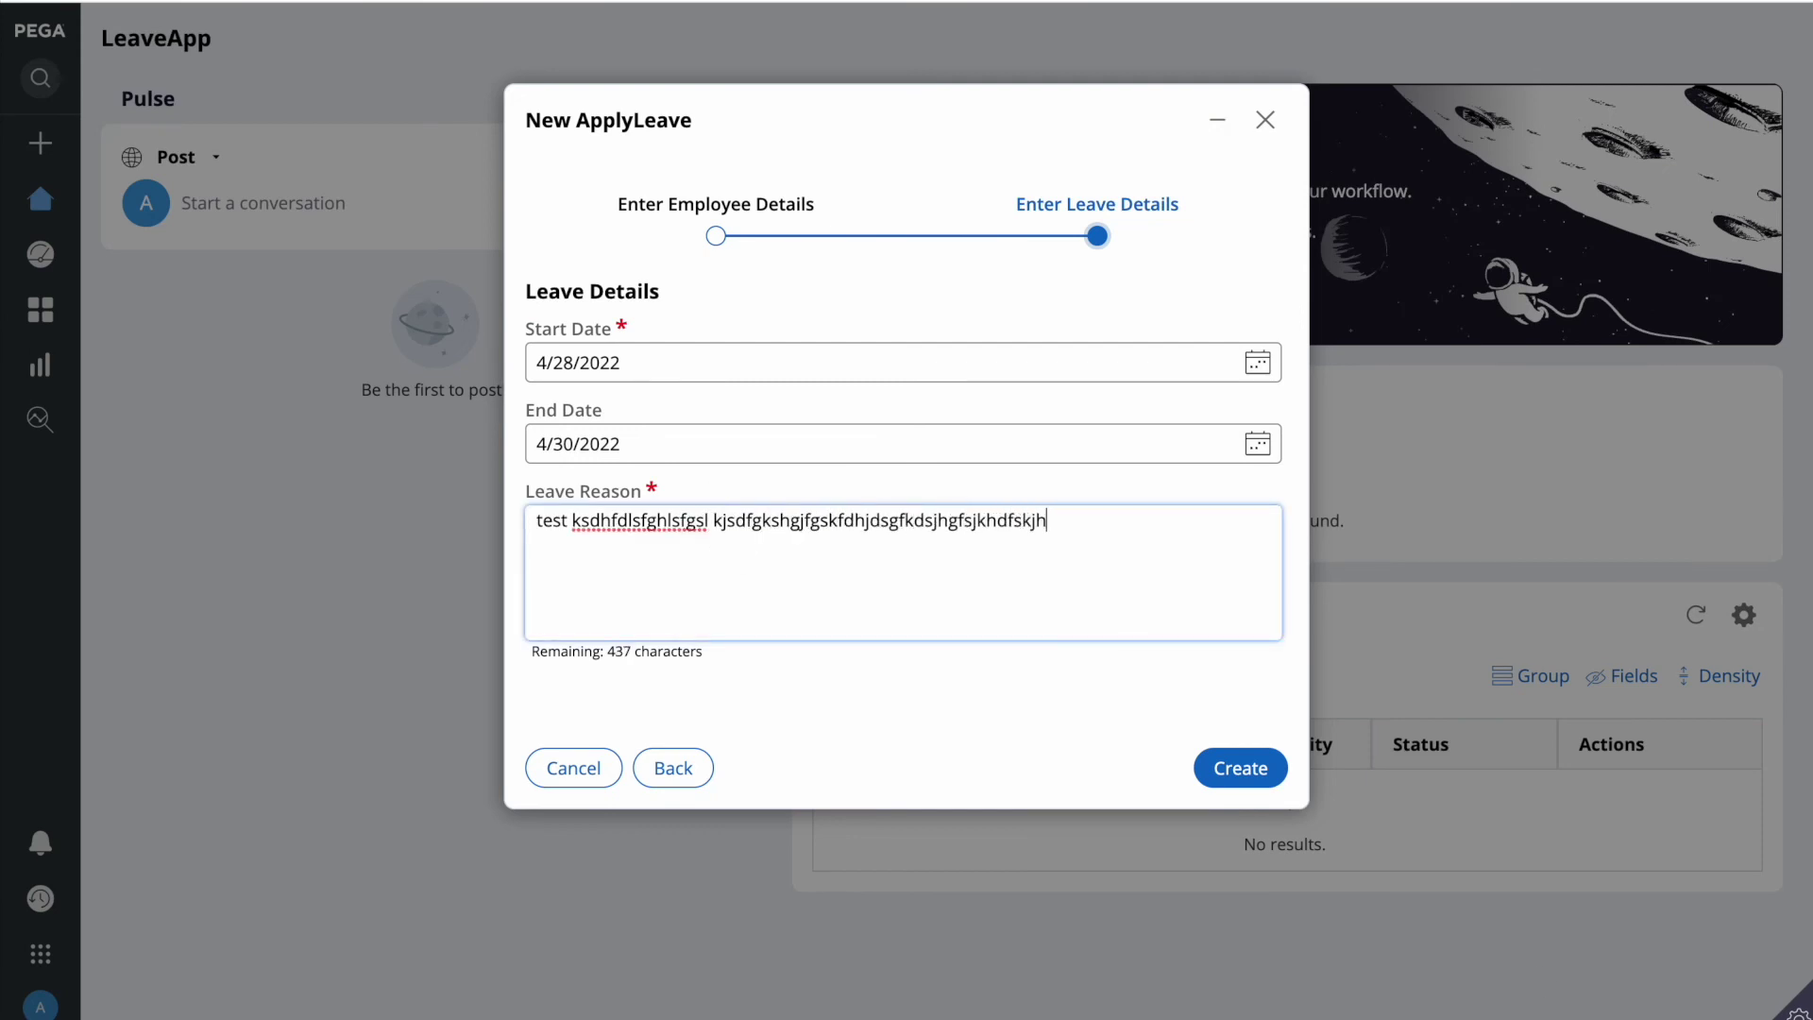
text(gfskjfhdfshjdgshdgsfjhdsjhsgjhgdsjhsgajhafg)
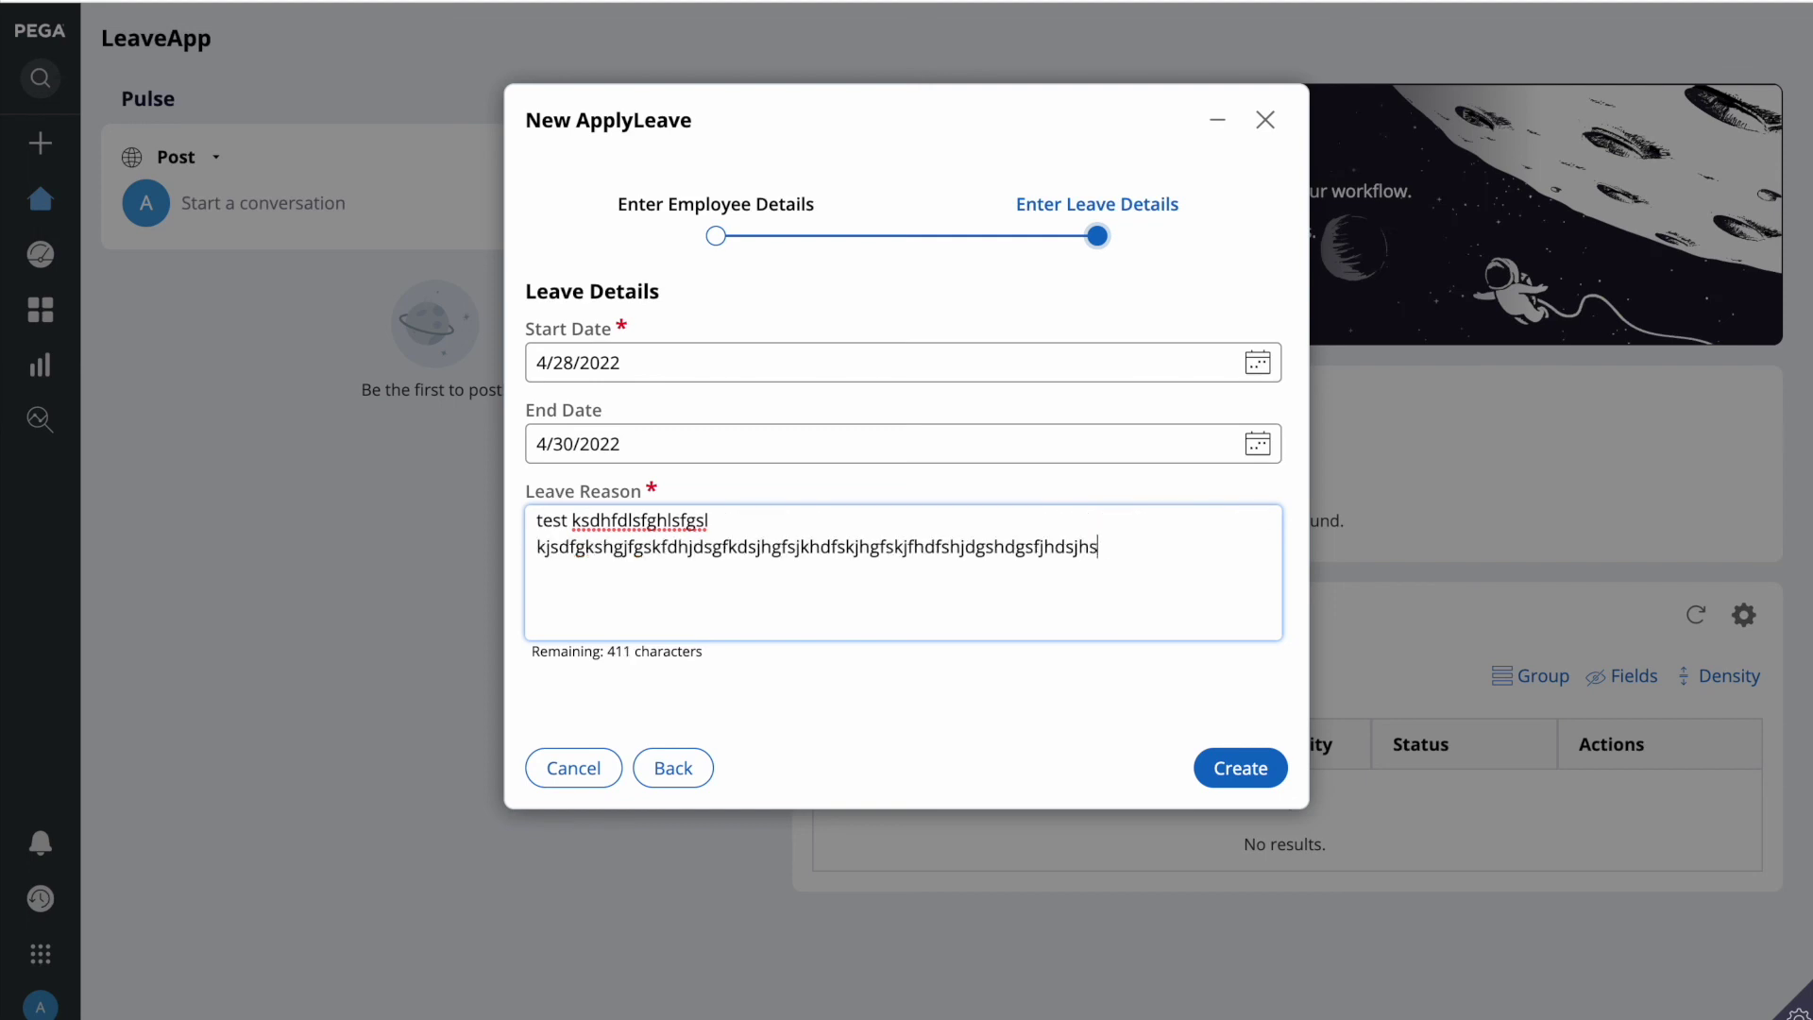
text(edajdfasjhda)
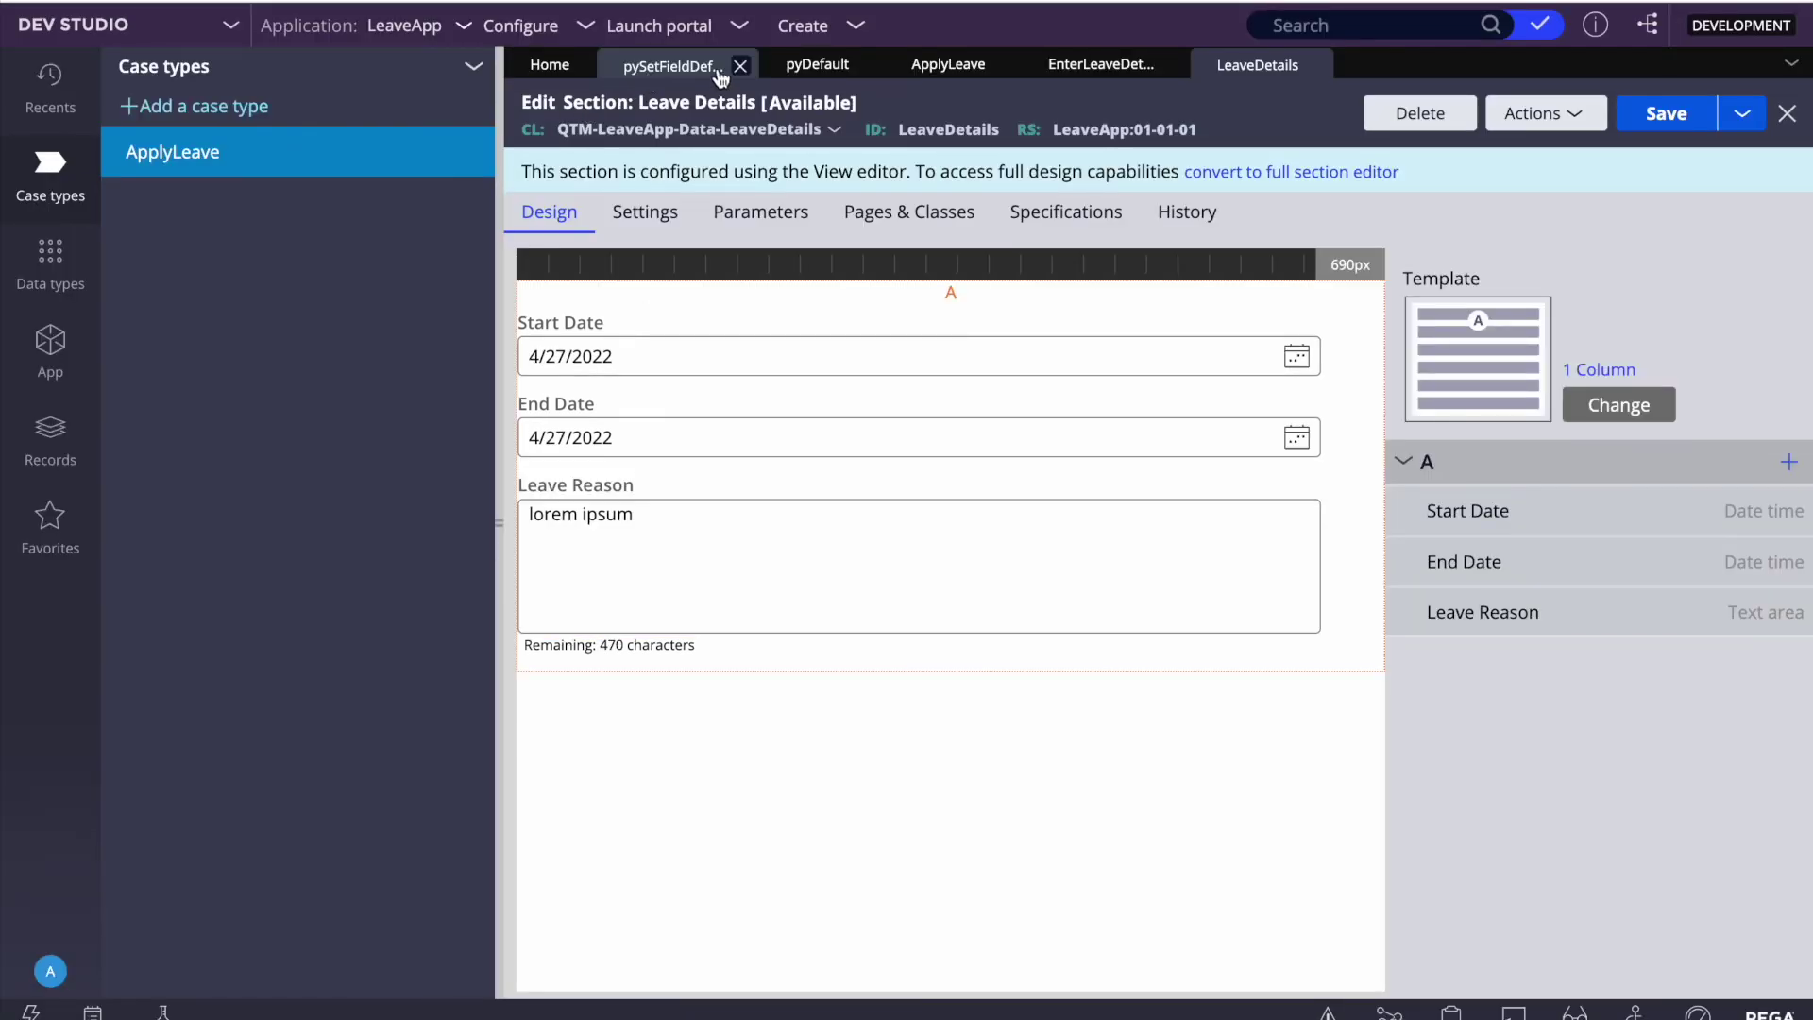
Step: Choose Close All from the tab overflow list to close every open rule tab
click(1791, 63)
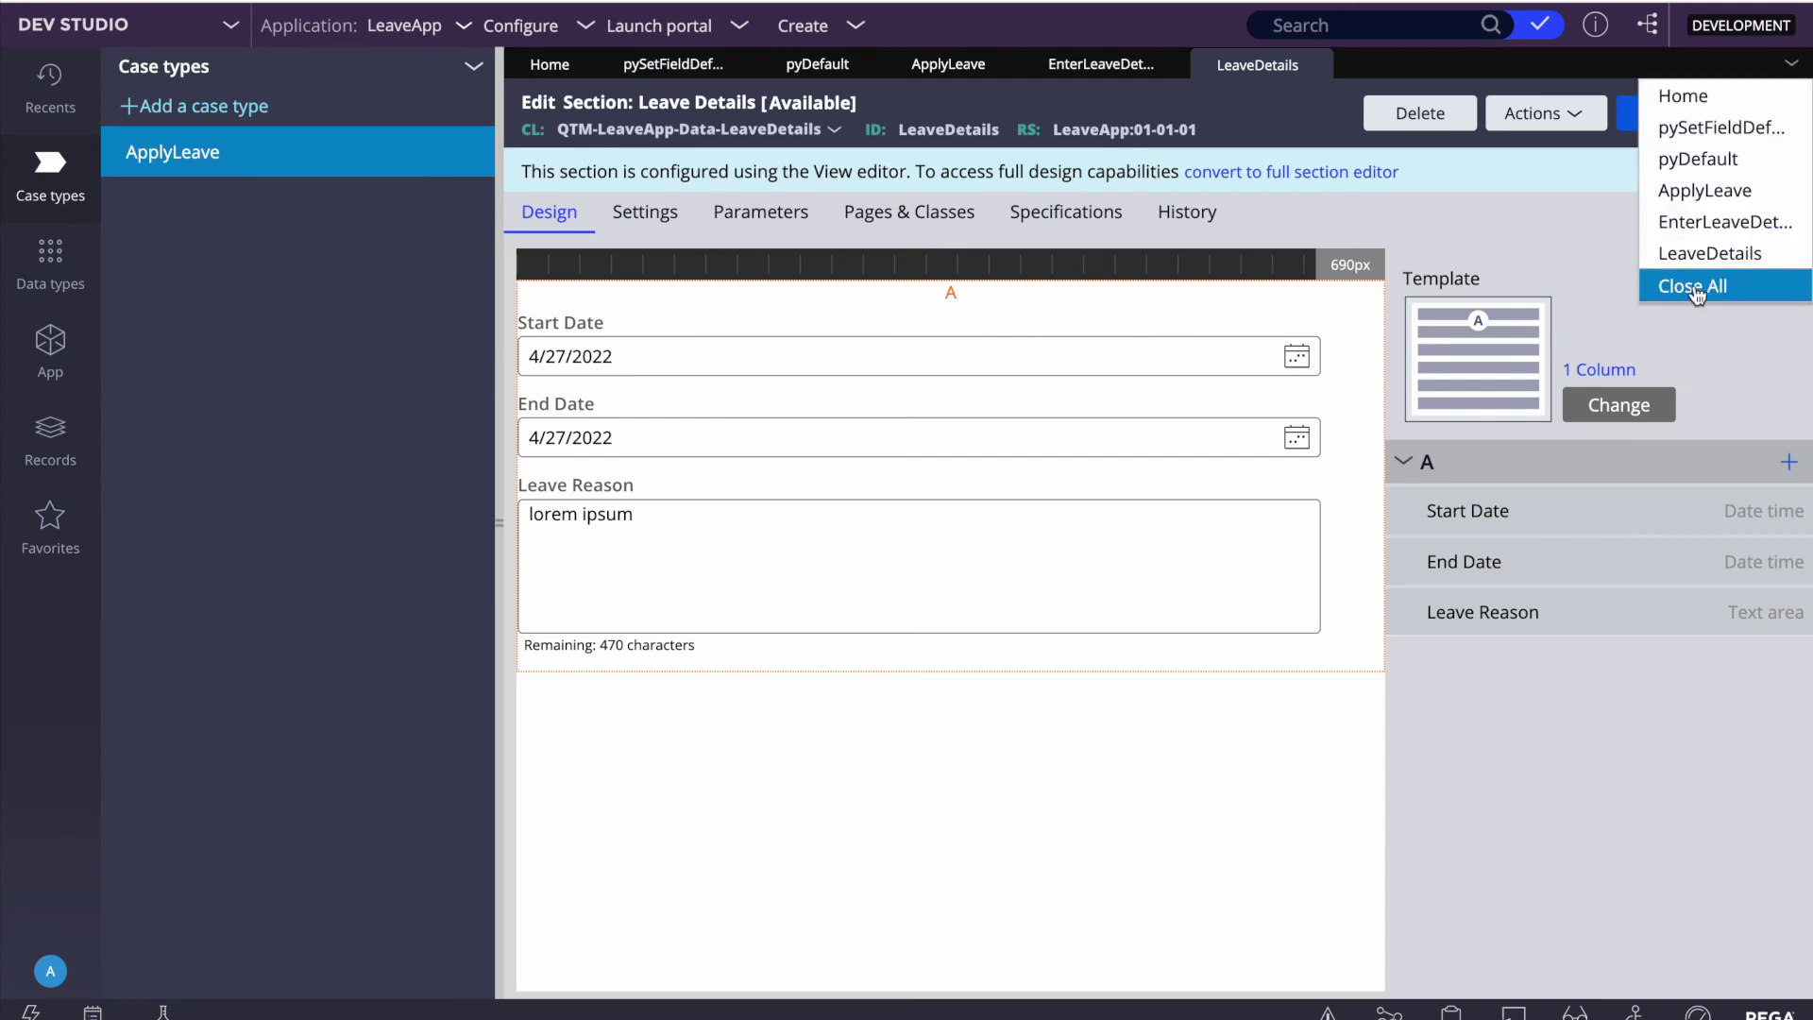
click(1690, 285)
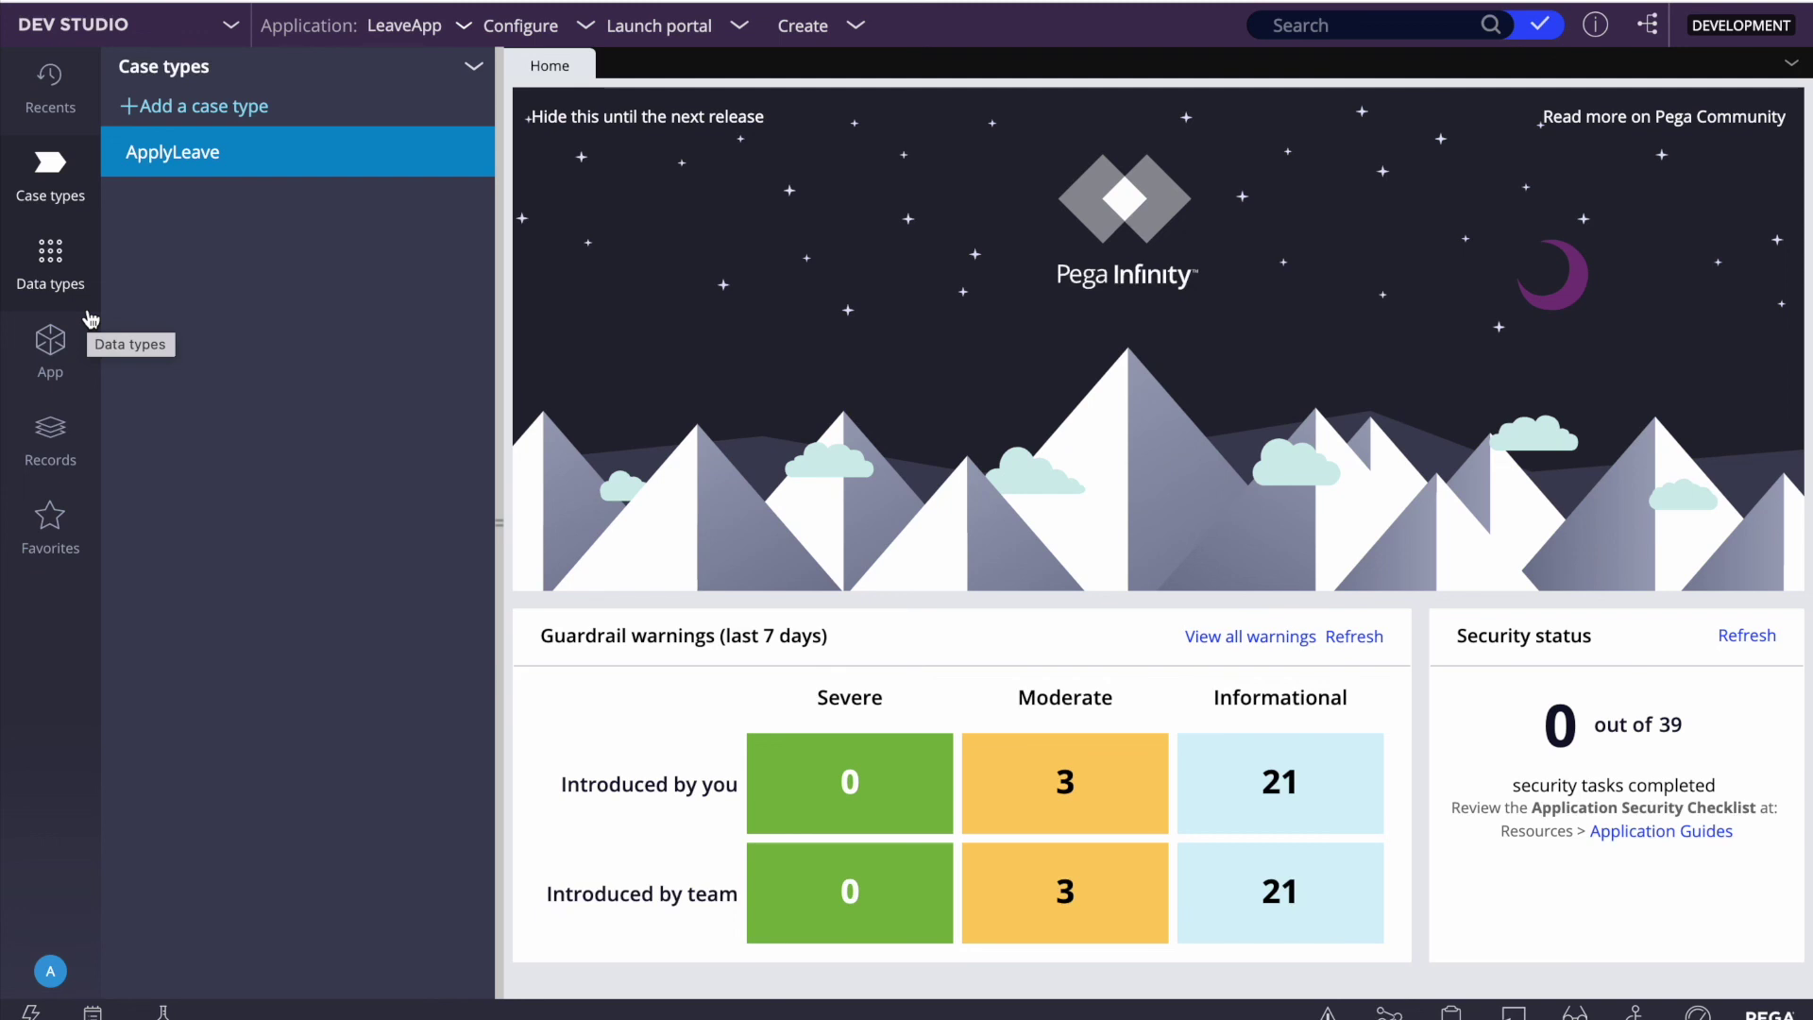
Step: Select the Create process in the ApplyLeave case type and open its flow diagram
click(174, 166)
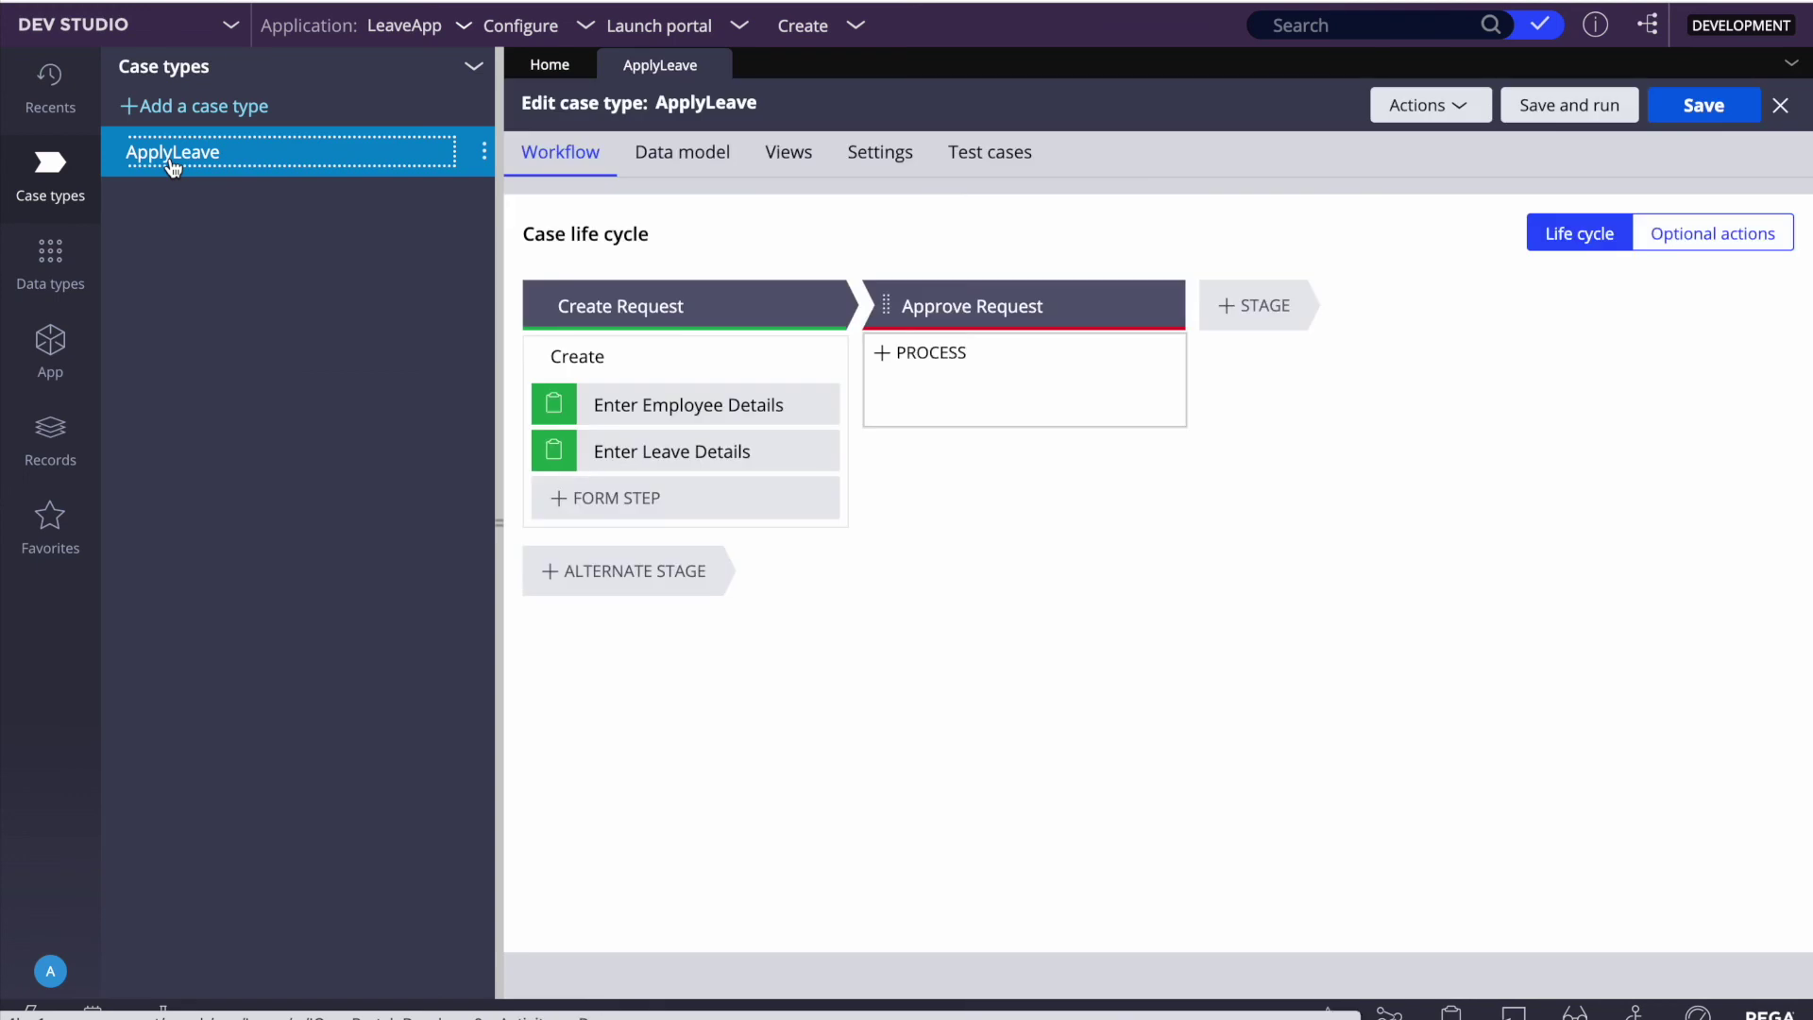
click(609, 364)
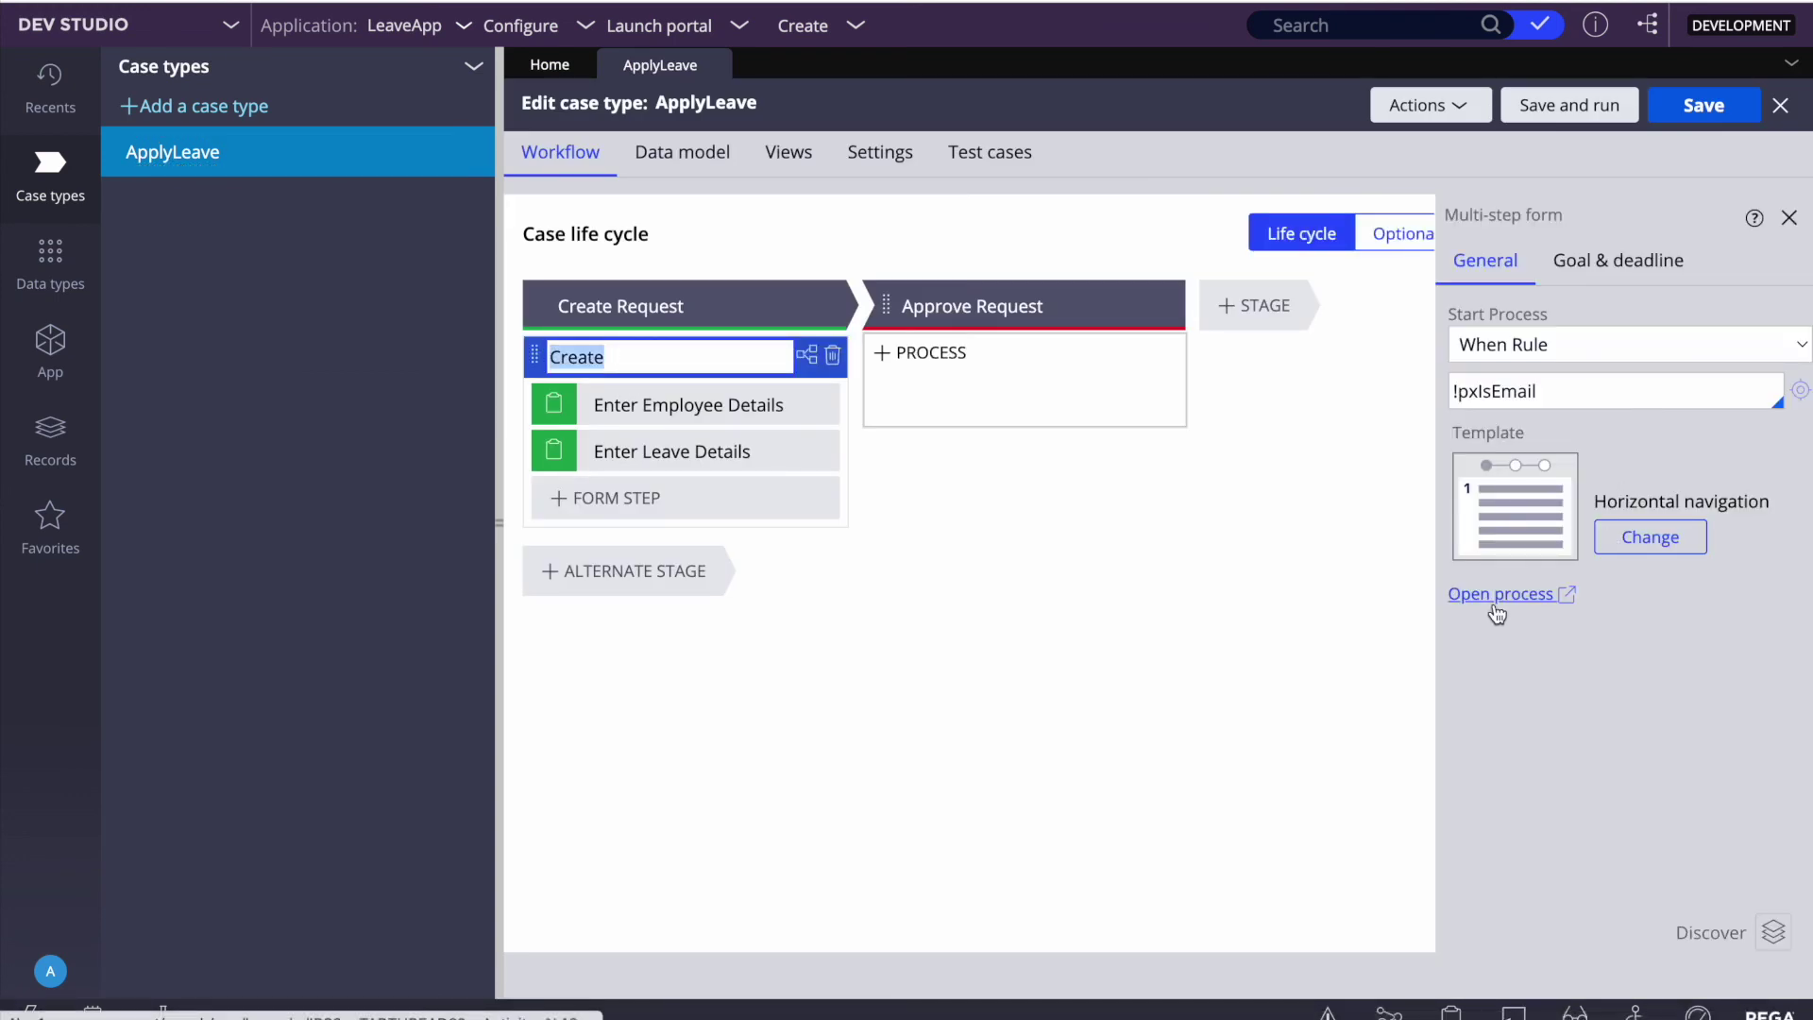
click(1493, 605)
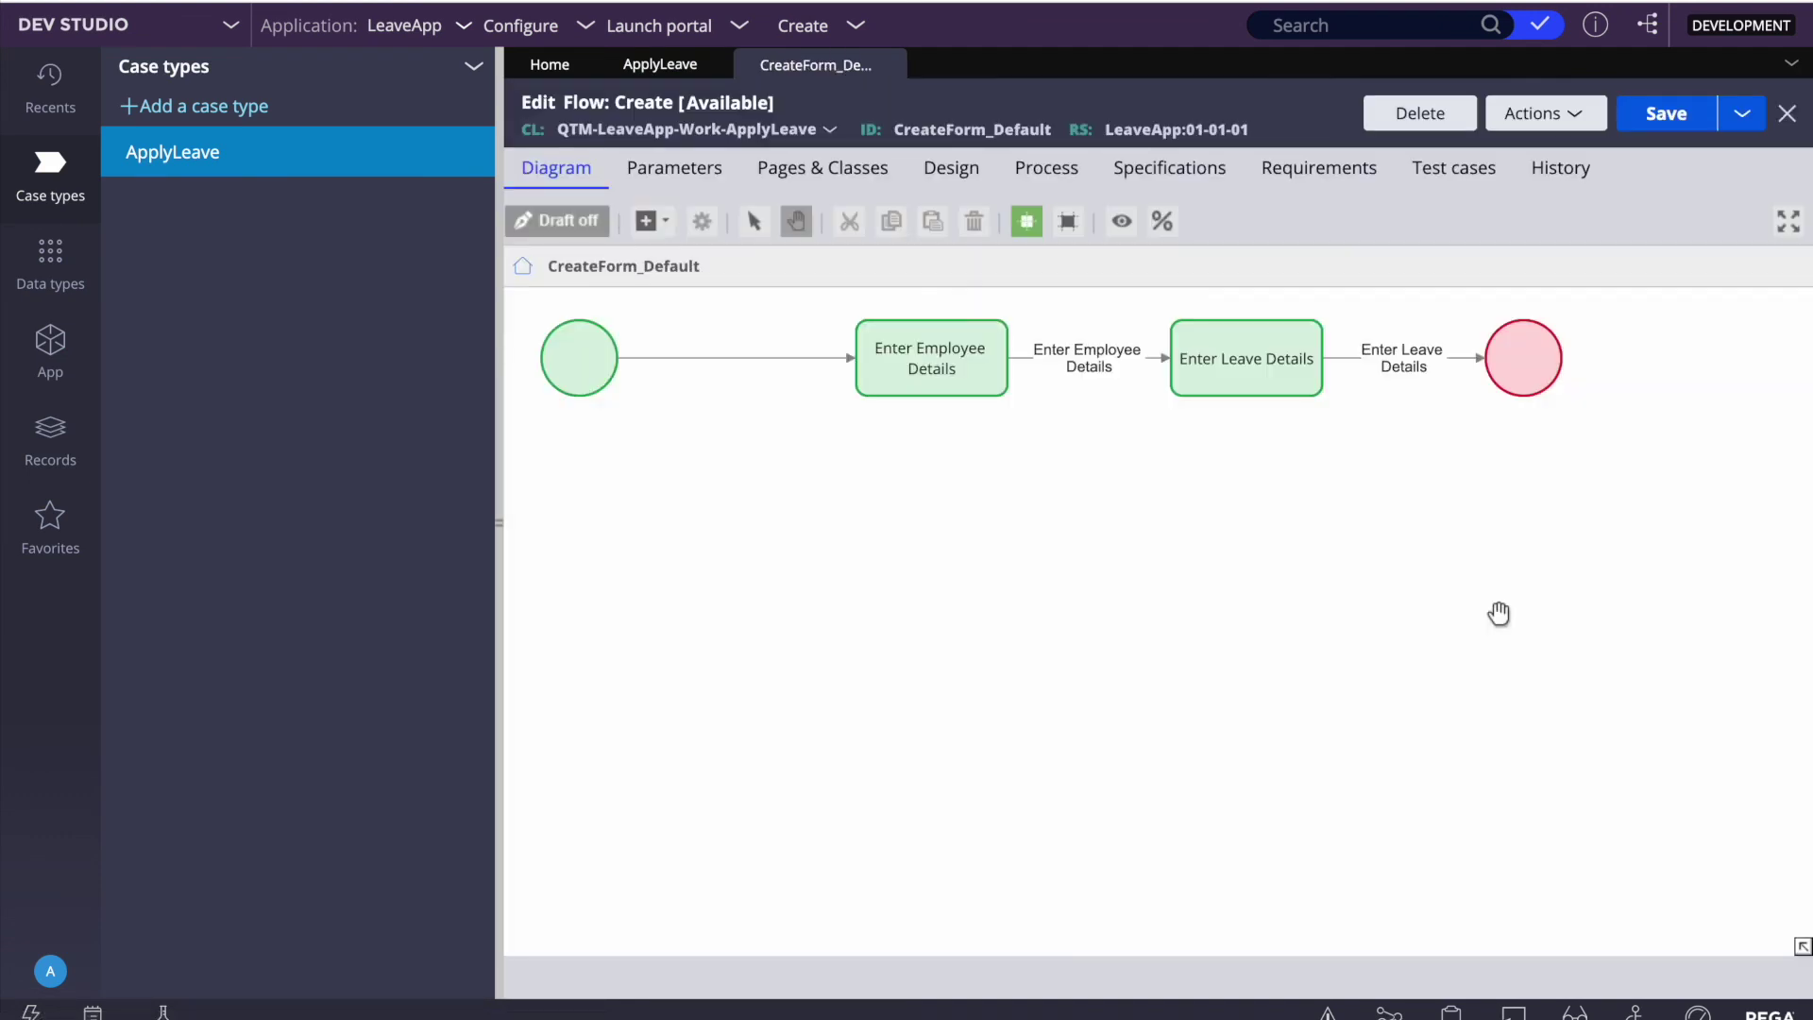